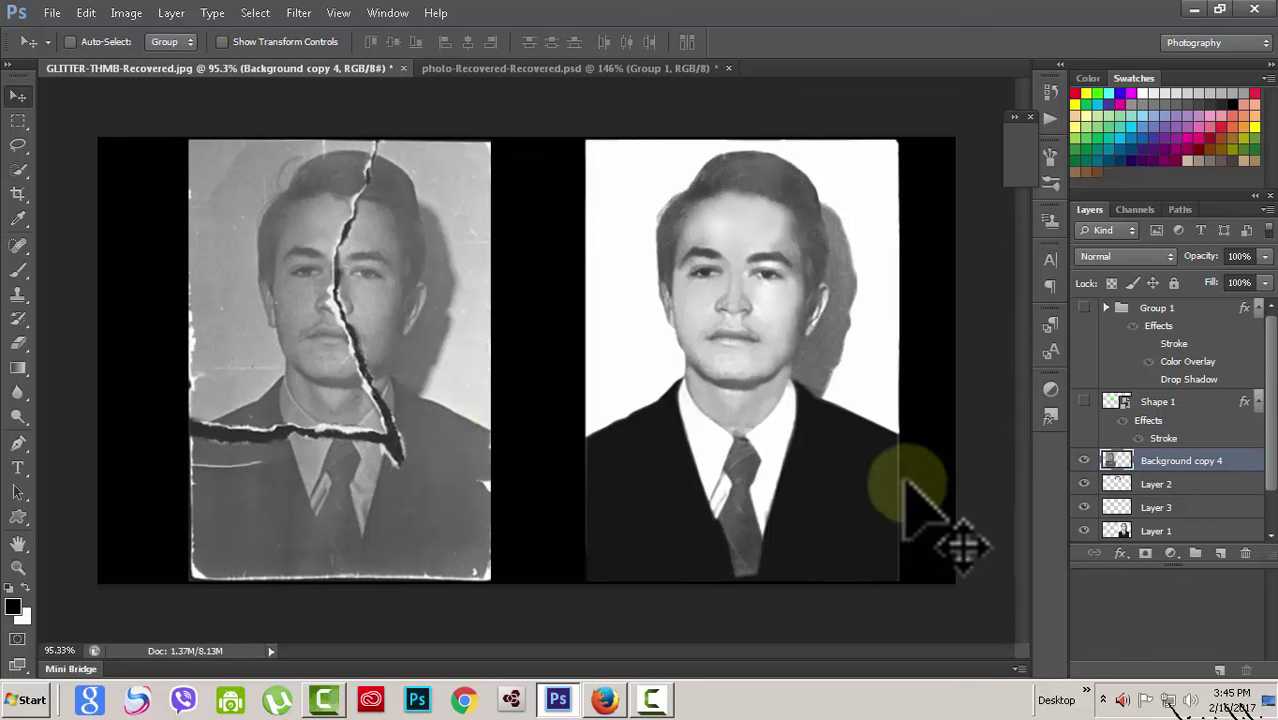
Switch to photo-Recovered-Recovered.psd and expand Group 1 to show its Brightness, Levels and Exposure layers.
scroll(927, 499, "down", 1)
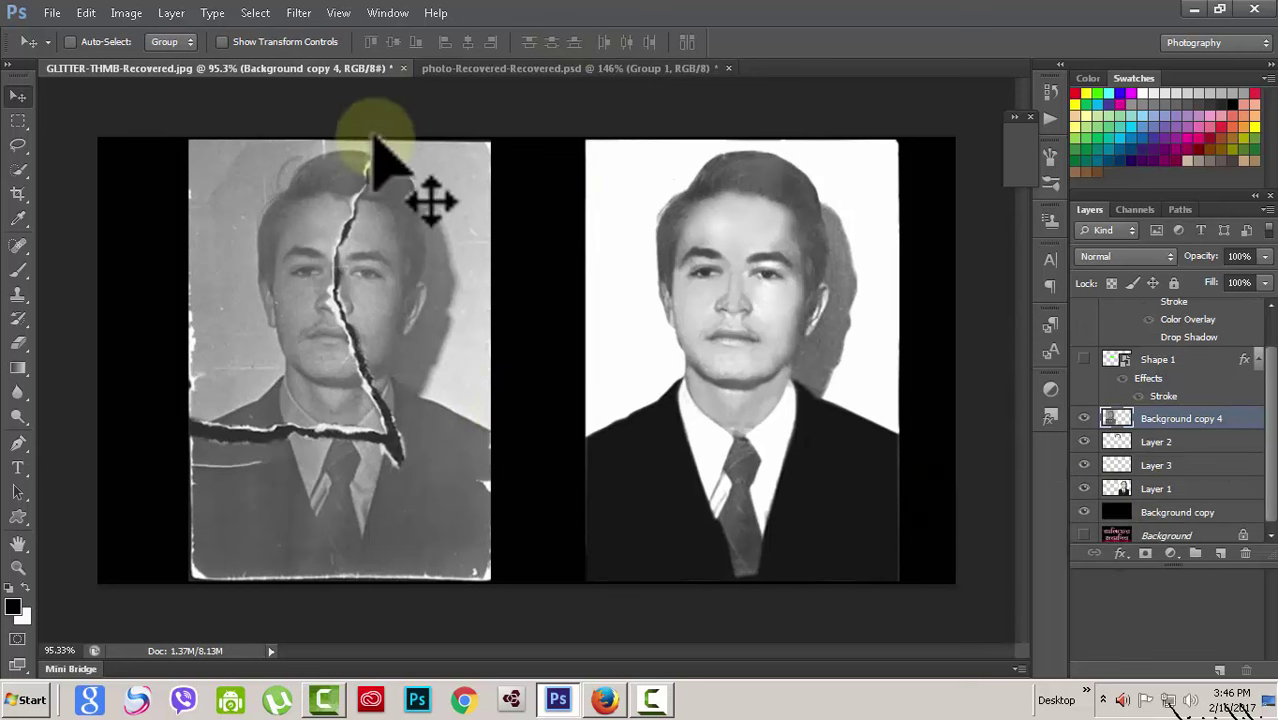
left_click(520, 72)
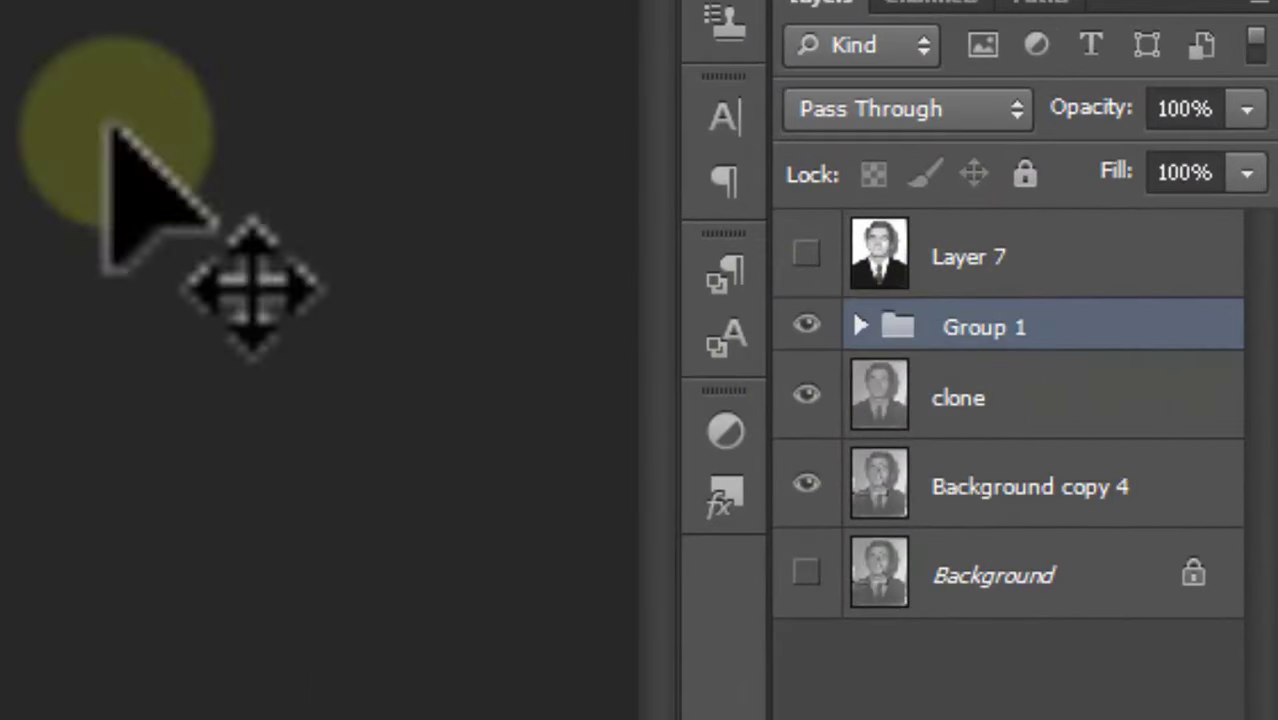
left_click(860, 327)
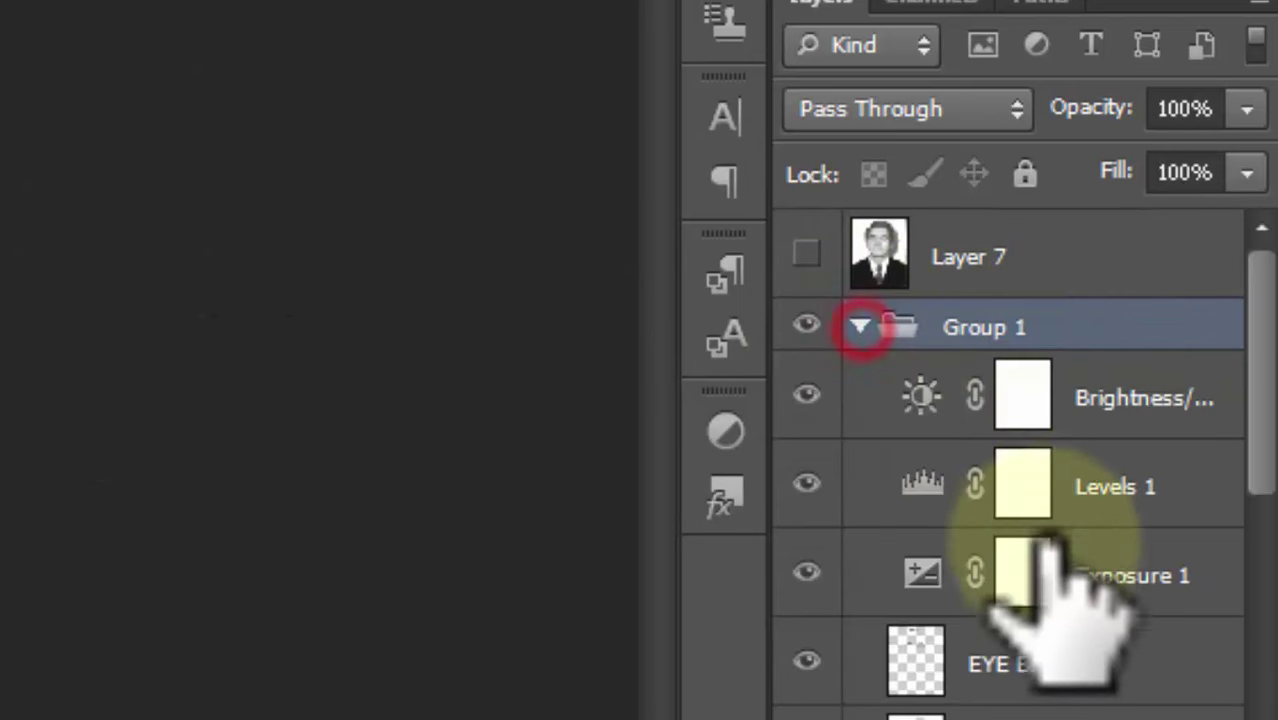
scroll(1050, 545, "down", 2)
scroll(1069, 584, "down", 5)
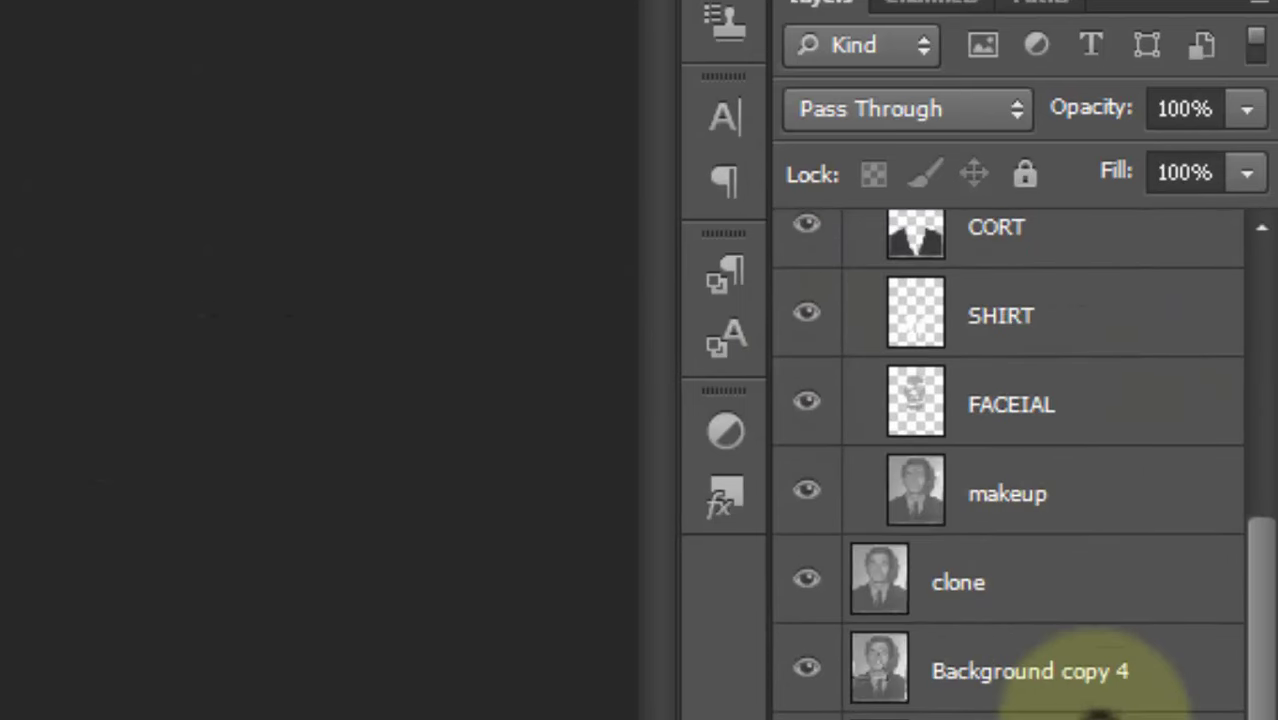
scroll(1060, 620, "up", 4)
scroll(1055, 600, "up", 3)
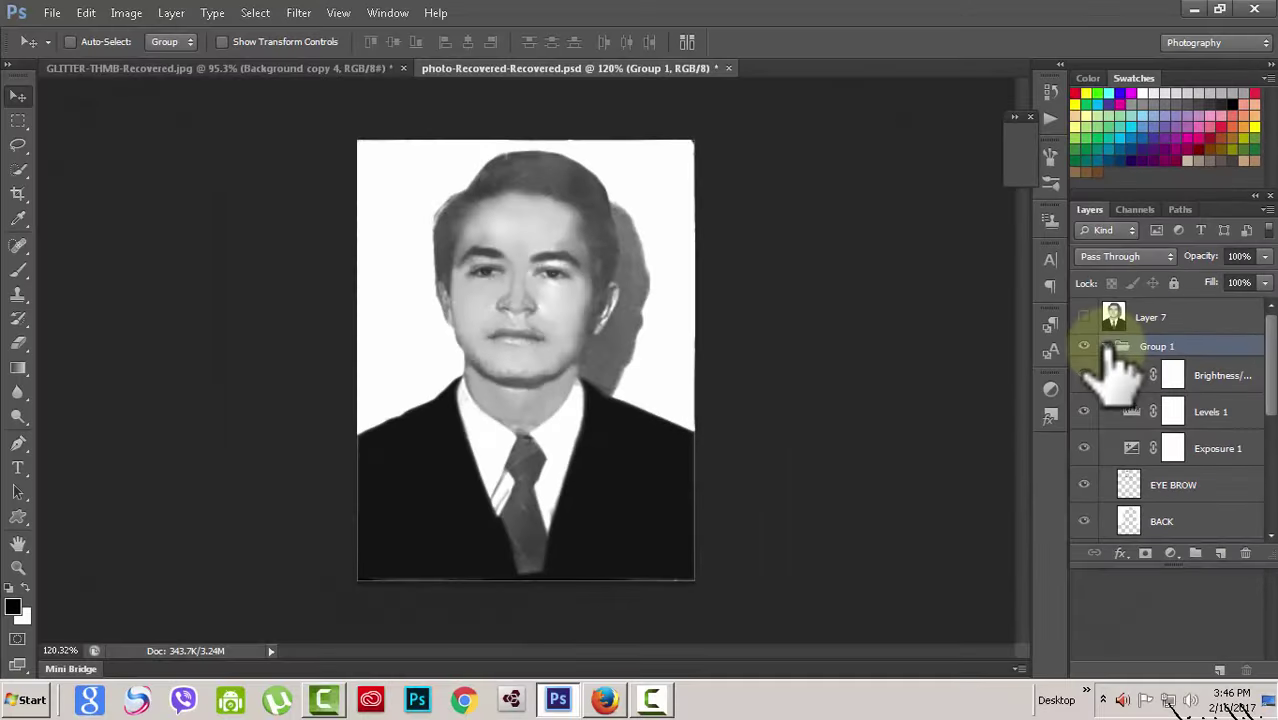
Collapse and hide Group 1, hide the clone layer, and select Background copy 4.
left_click(1106, 346)
left_click(1085, 346)
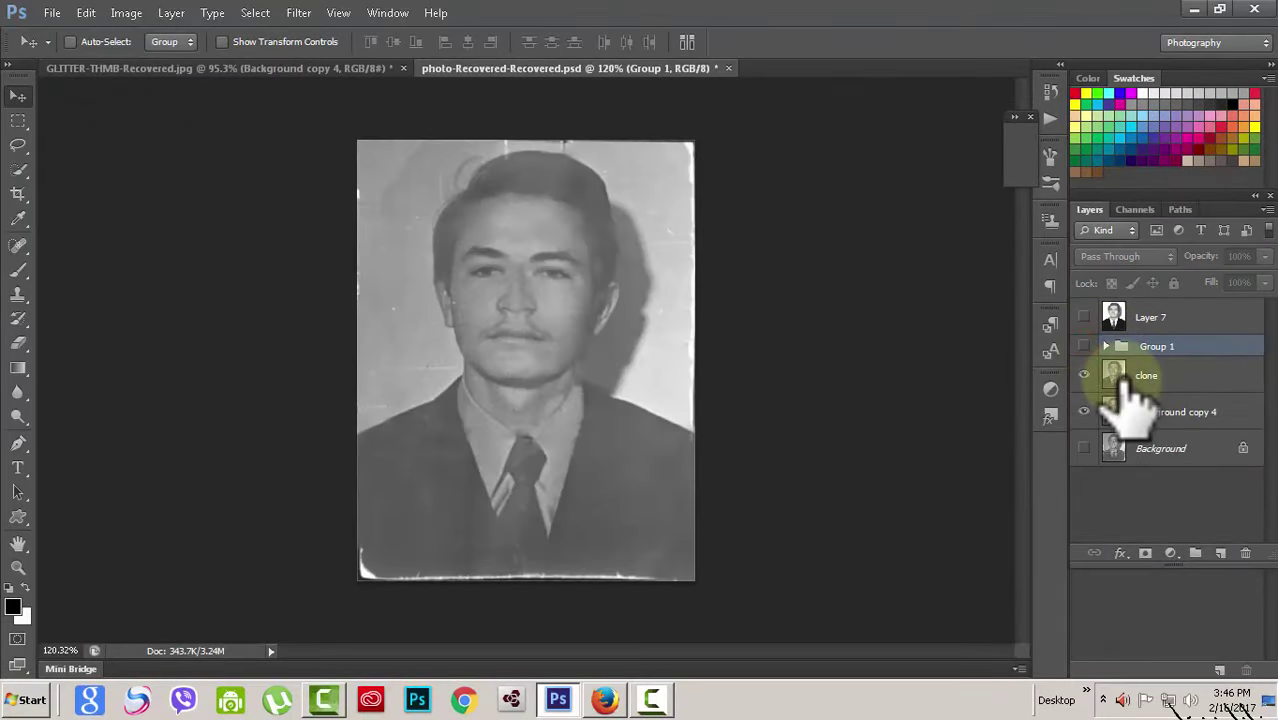
left_click(1085, 376)
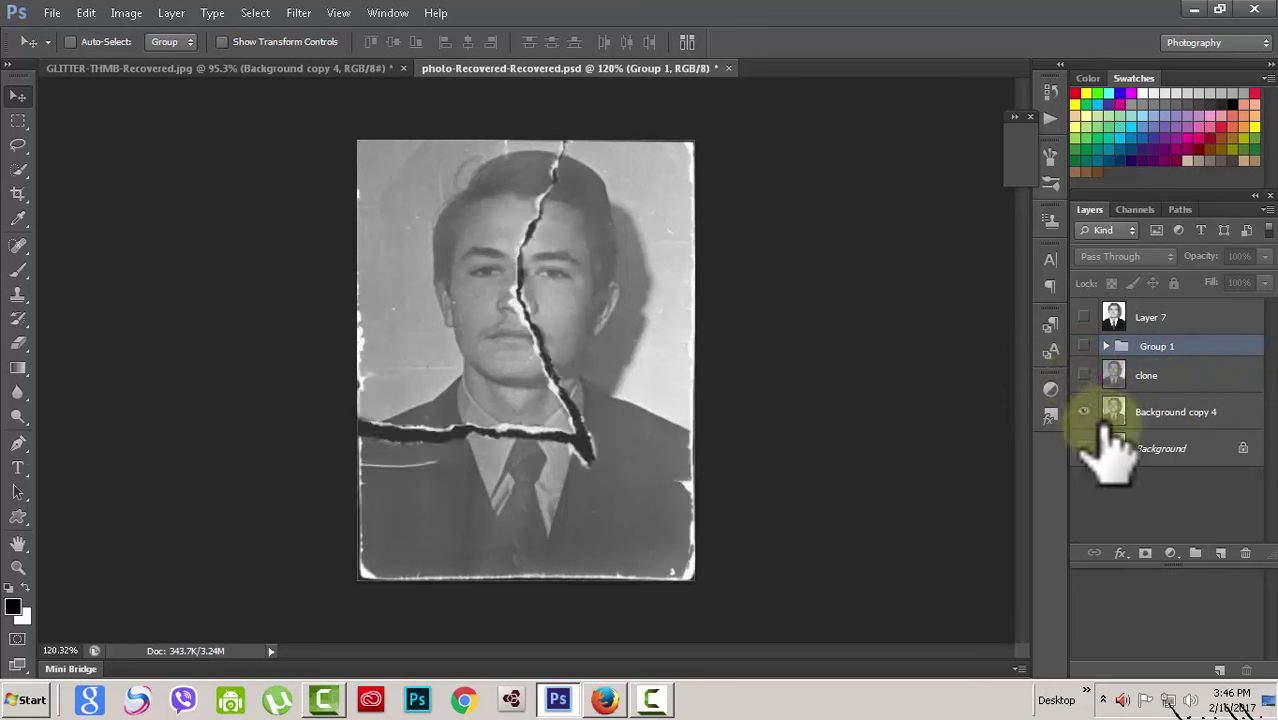
left_click(1236, 414)
type("OR")
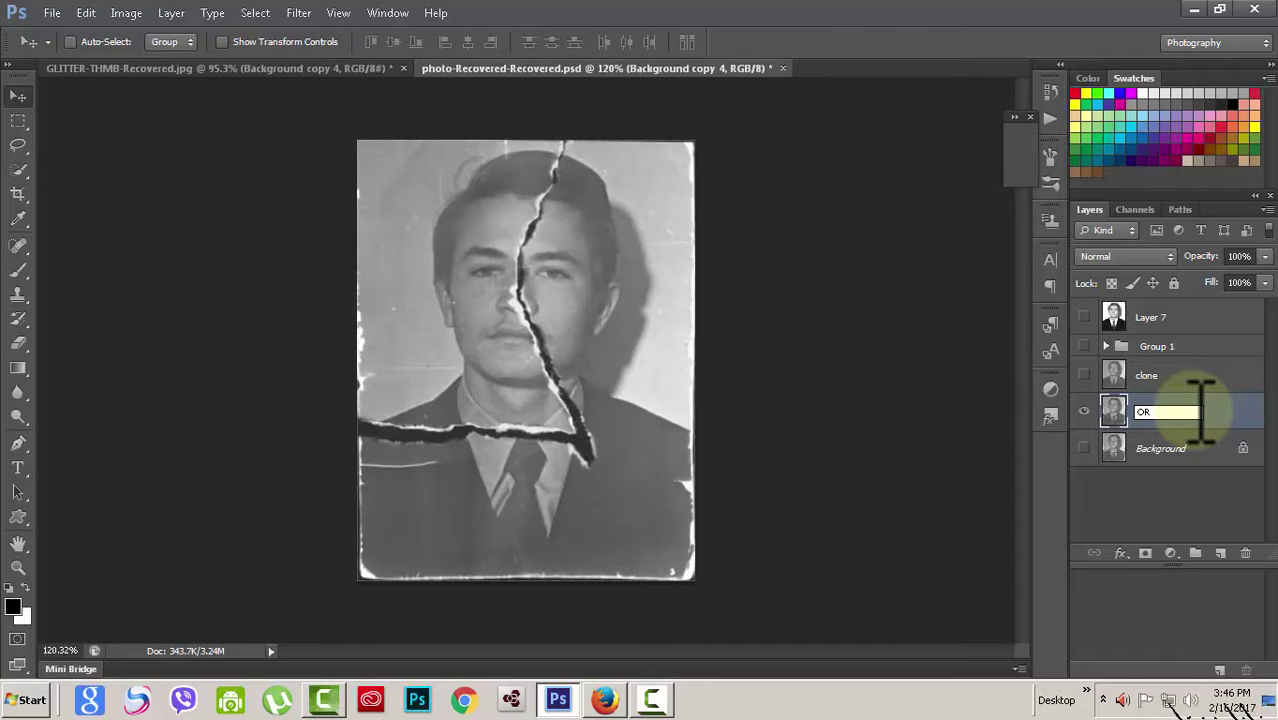
Rename Background copy 4 to ORGINAL, then toggle Layer 7's visibility on and off.
type("G")
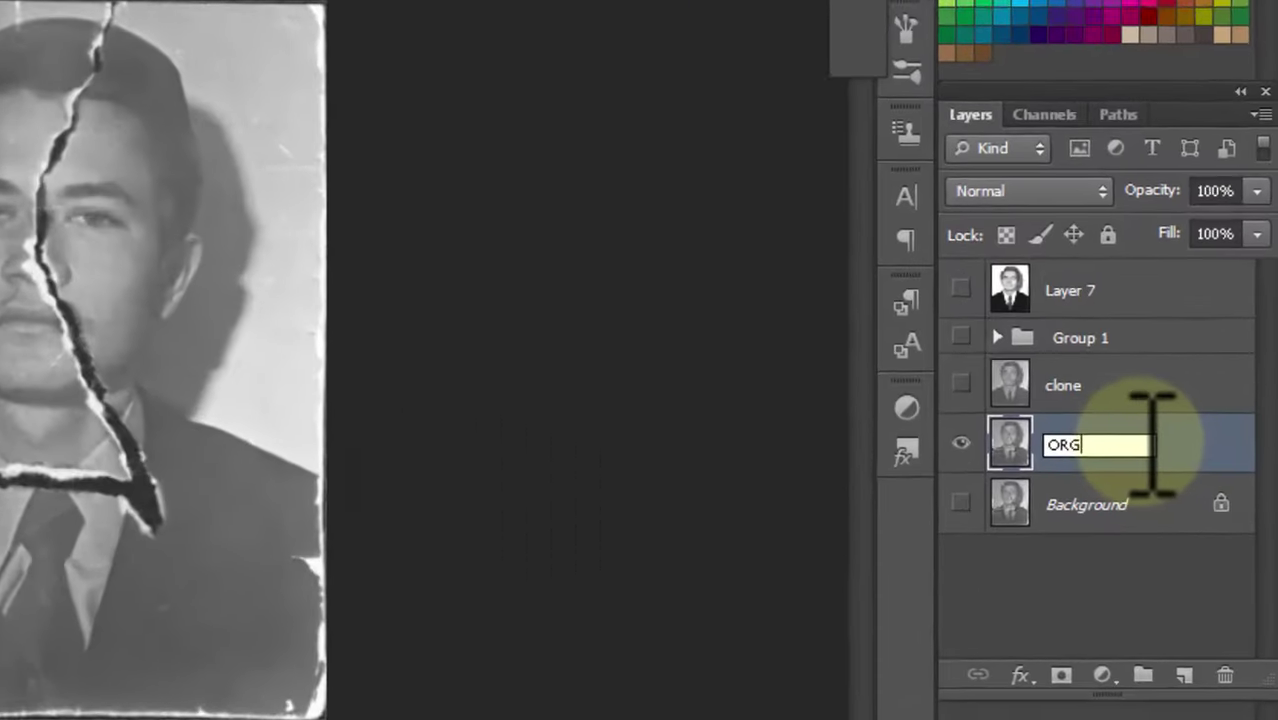
type("INAL")
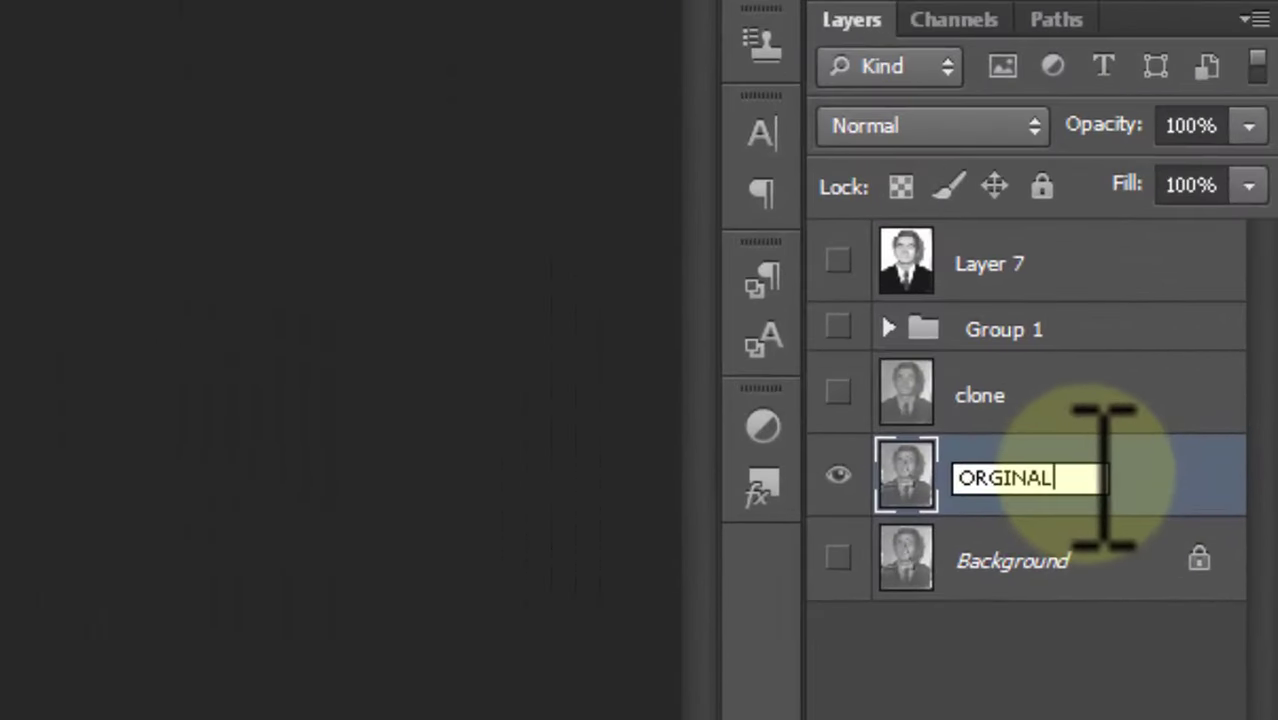
left_click(1172, 470)
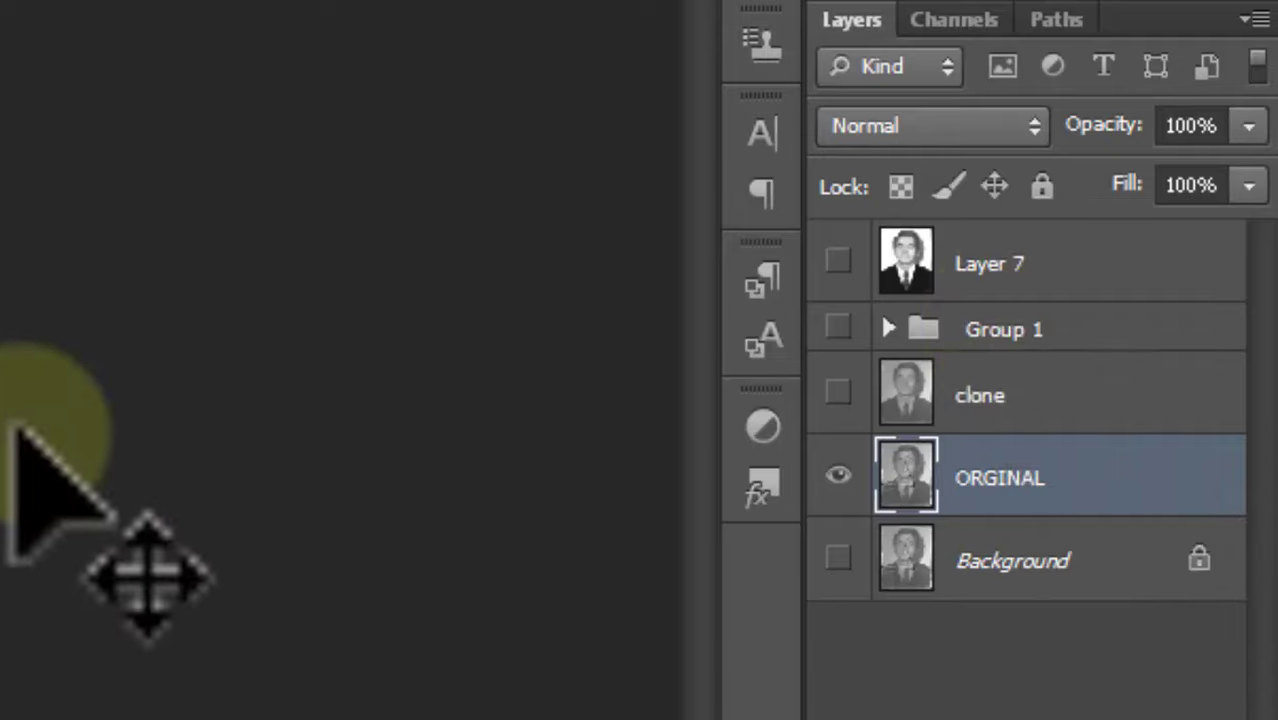
left_click(838, 262)
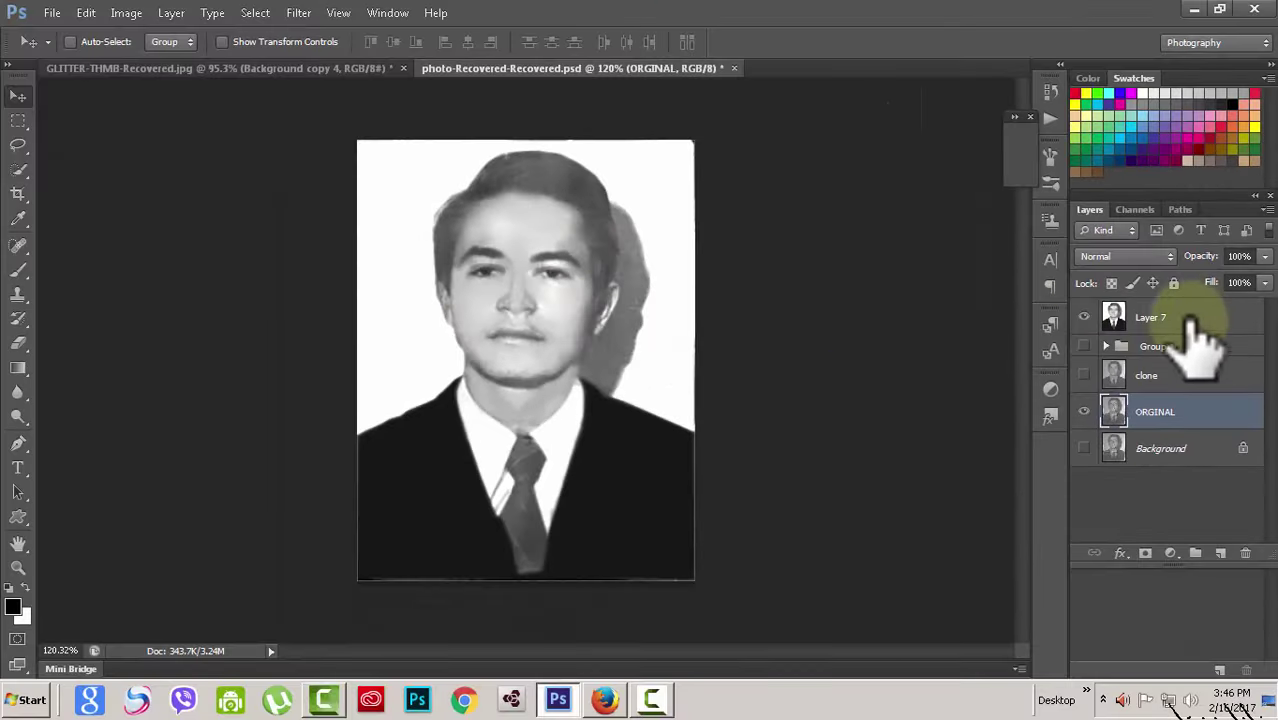
left_click(1084, 317)
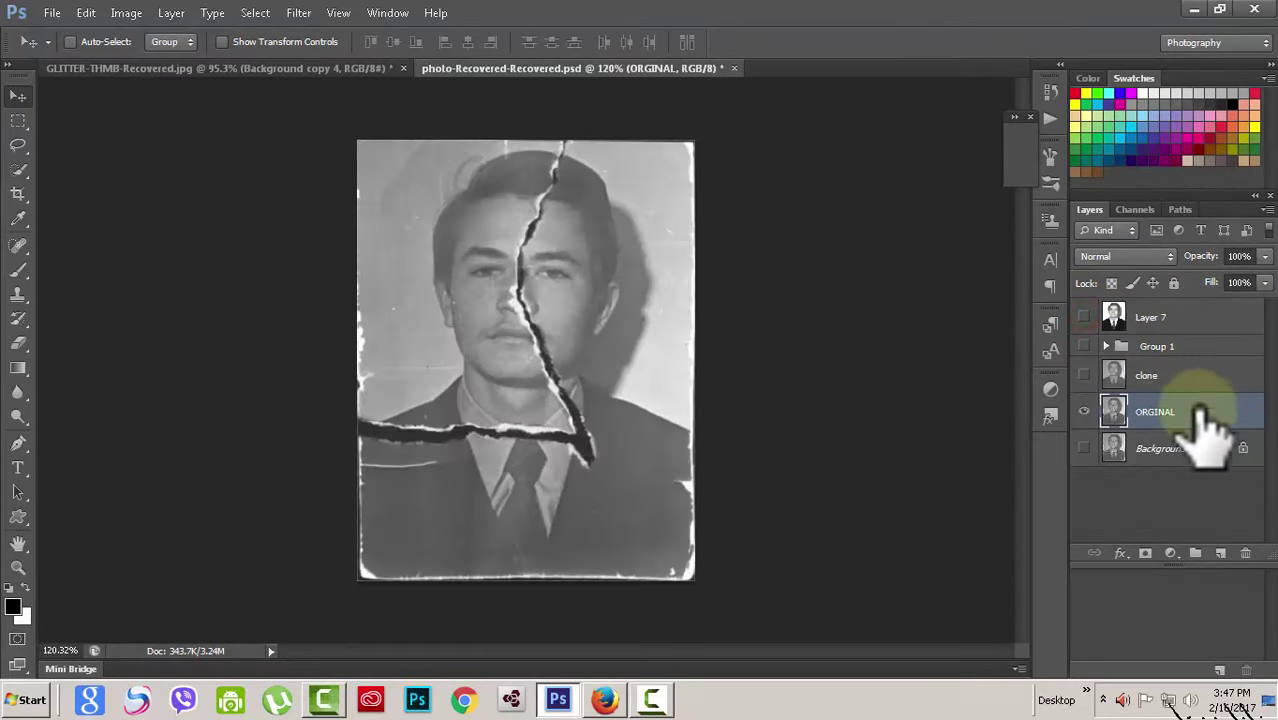
left_click(1084, 411)
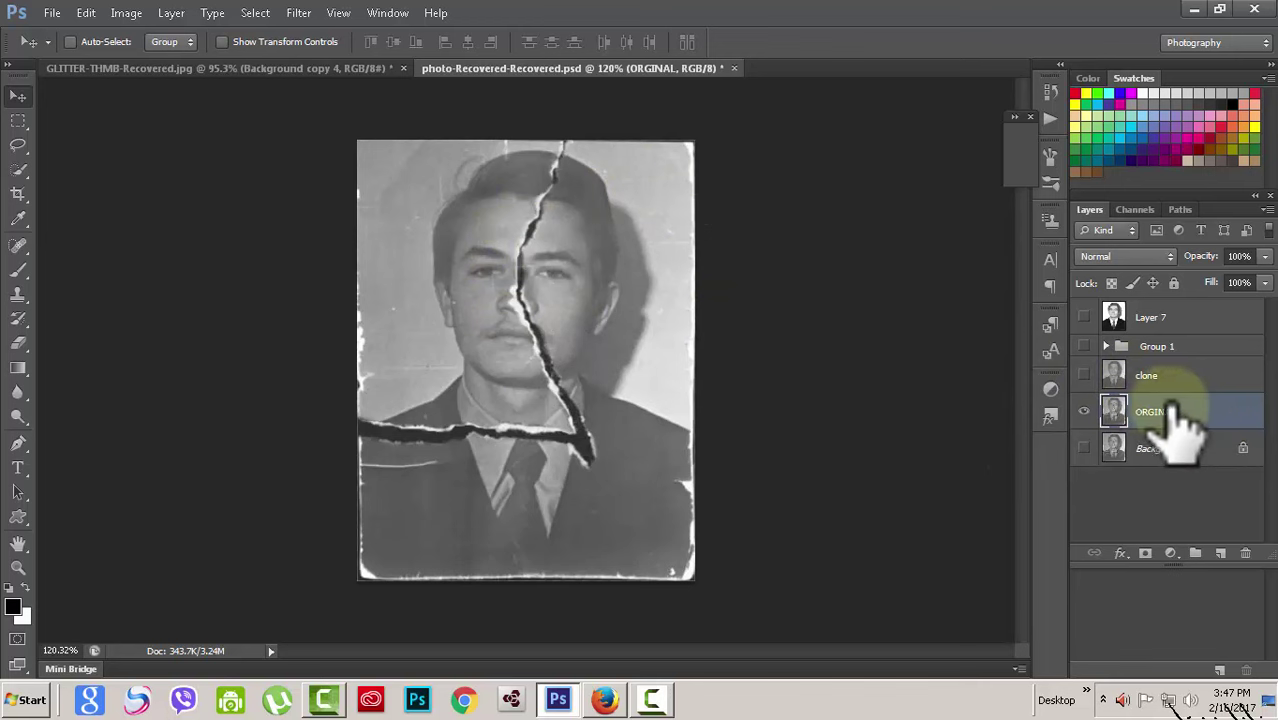
left_click(1083, 450)
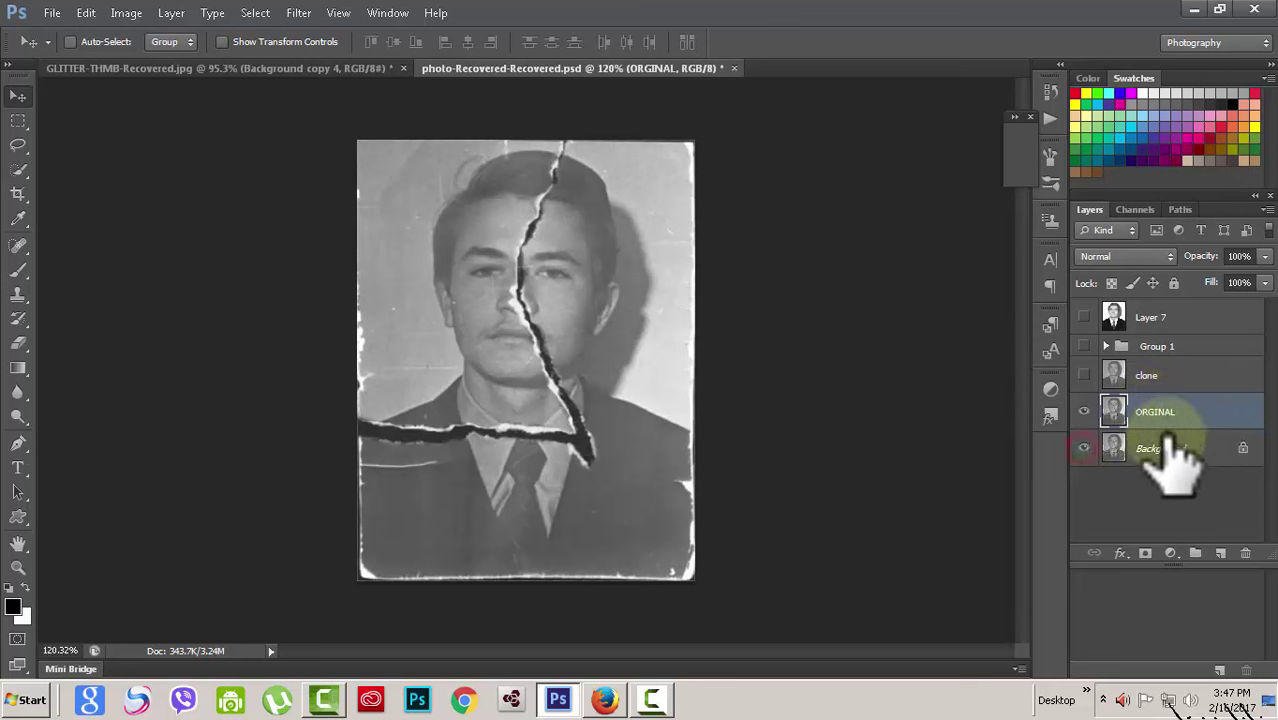
left_click(1084, 411)
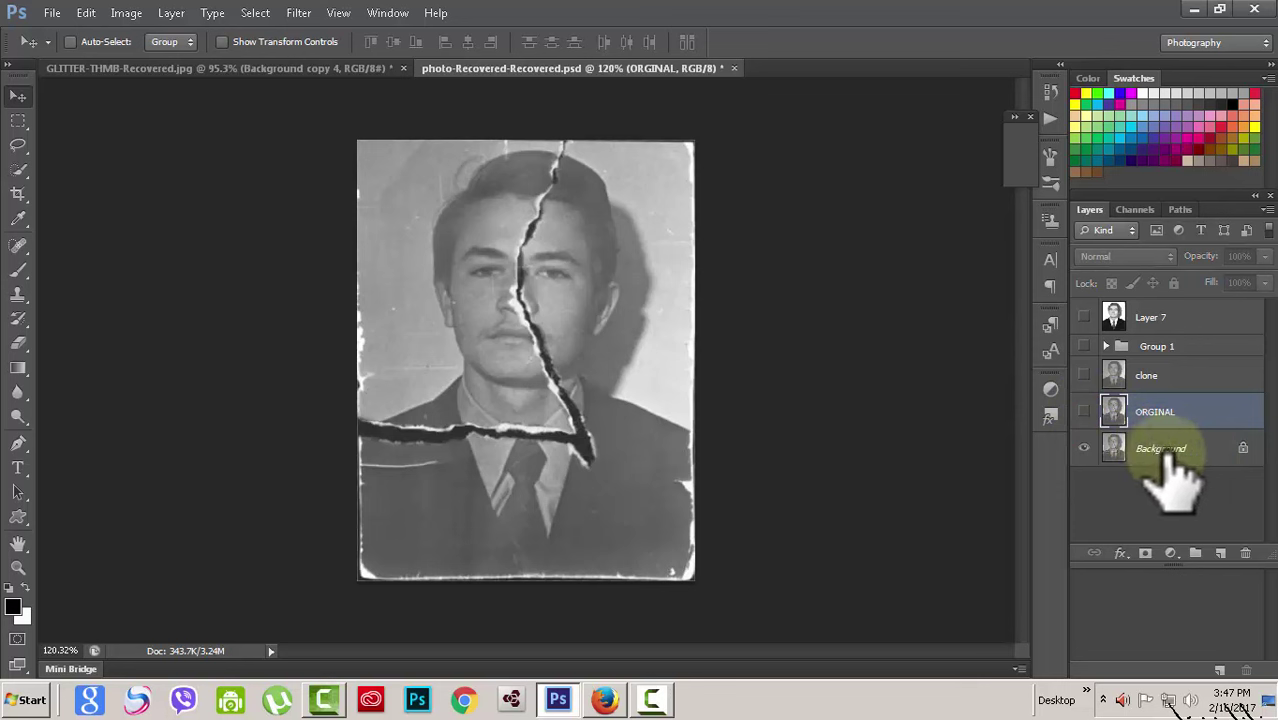
left_click(1084, 411)
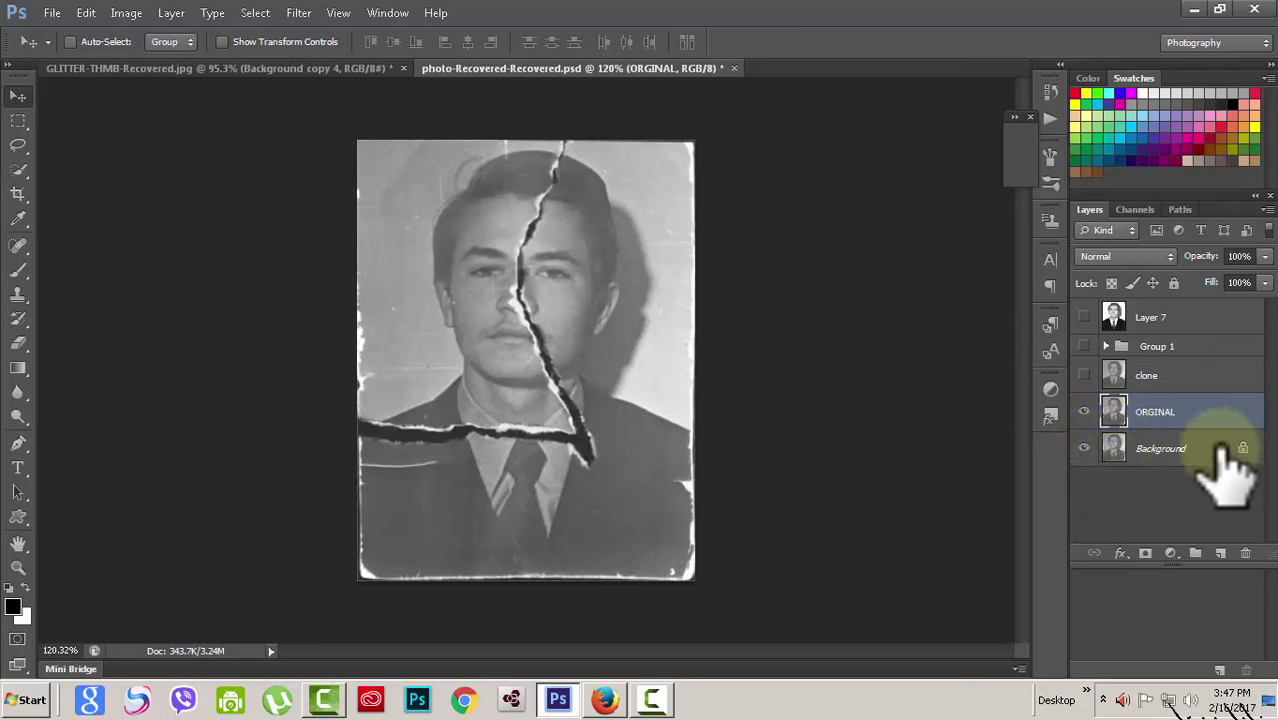
left_click(1085, 447)
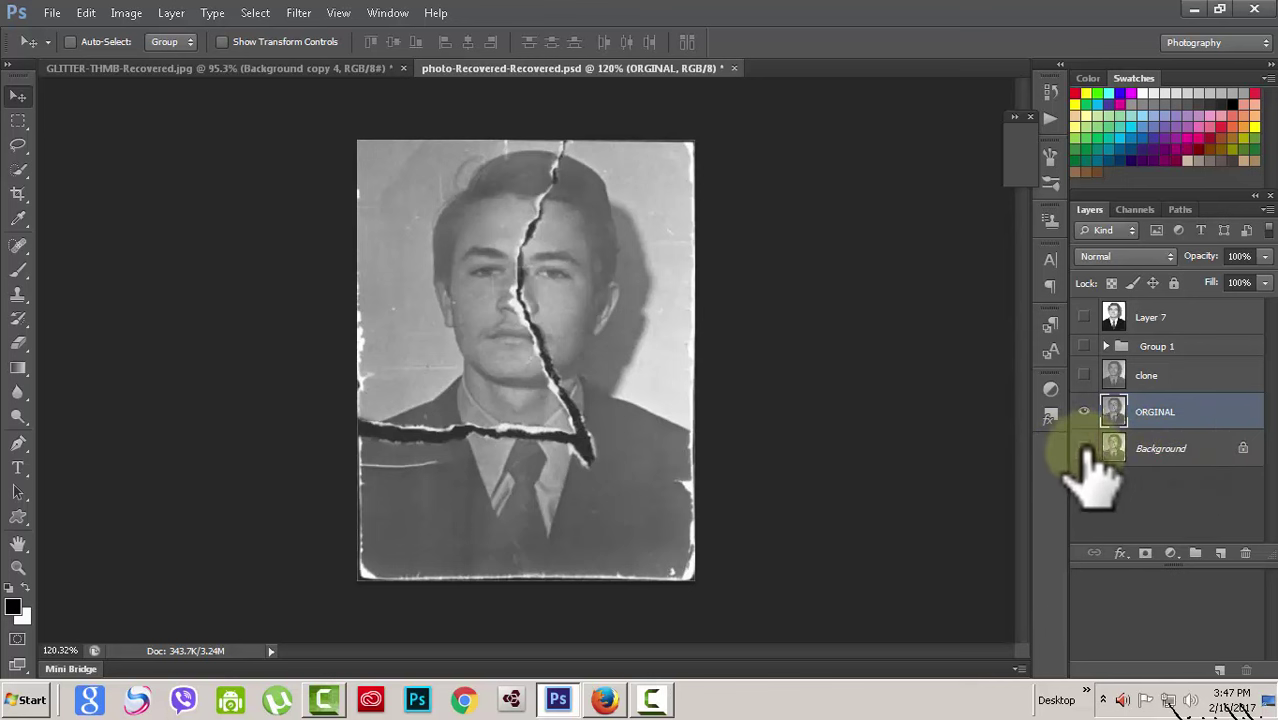
Group Layer 7, Group 1 and clone together into Group 2.
key("ctrl+plus")
key("ctrl+minus")
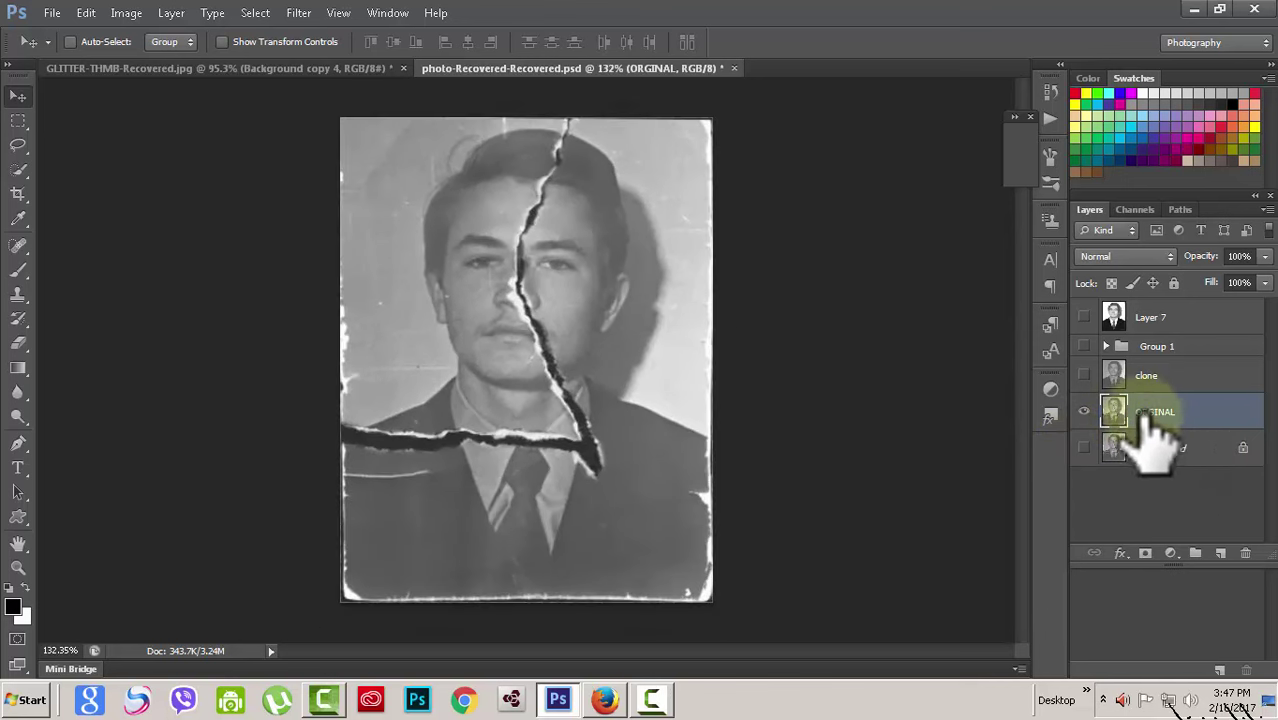
left_click(1175, 378)
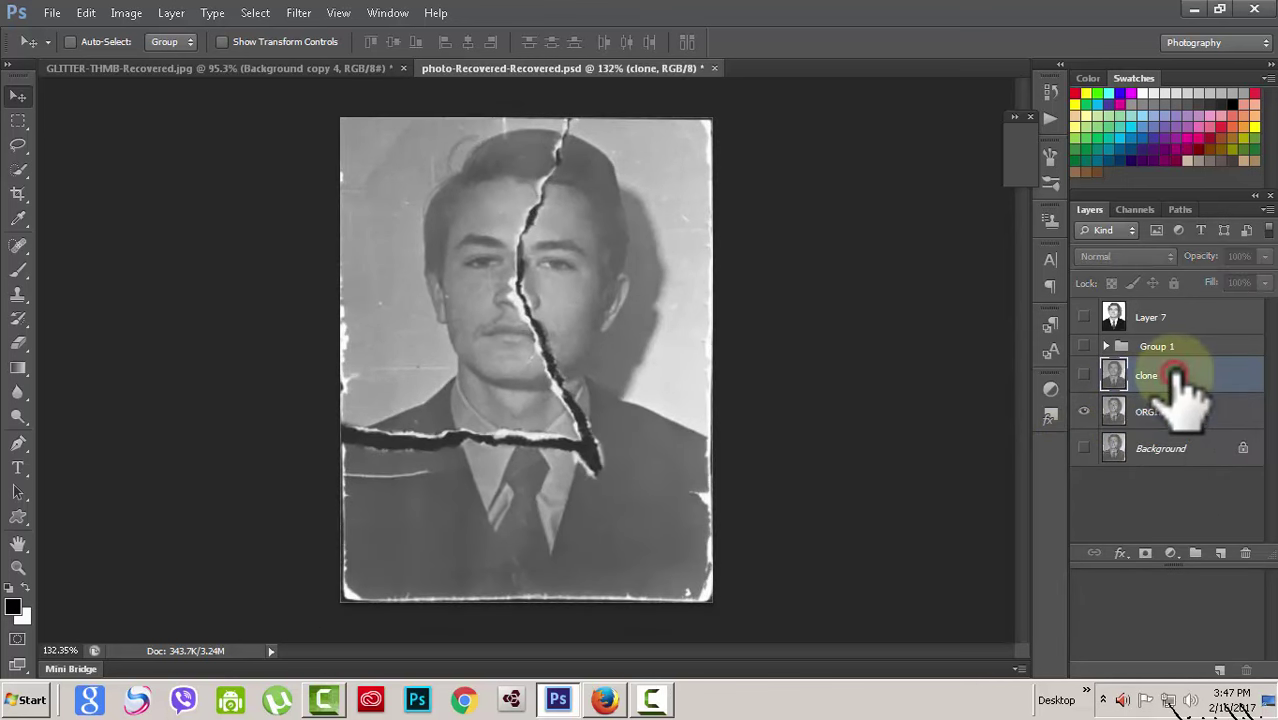
left_click(1190, 317, "shift")
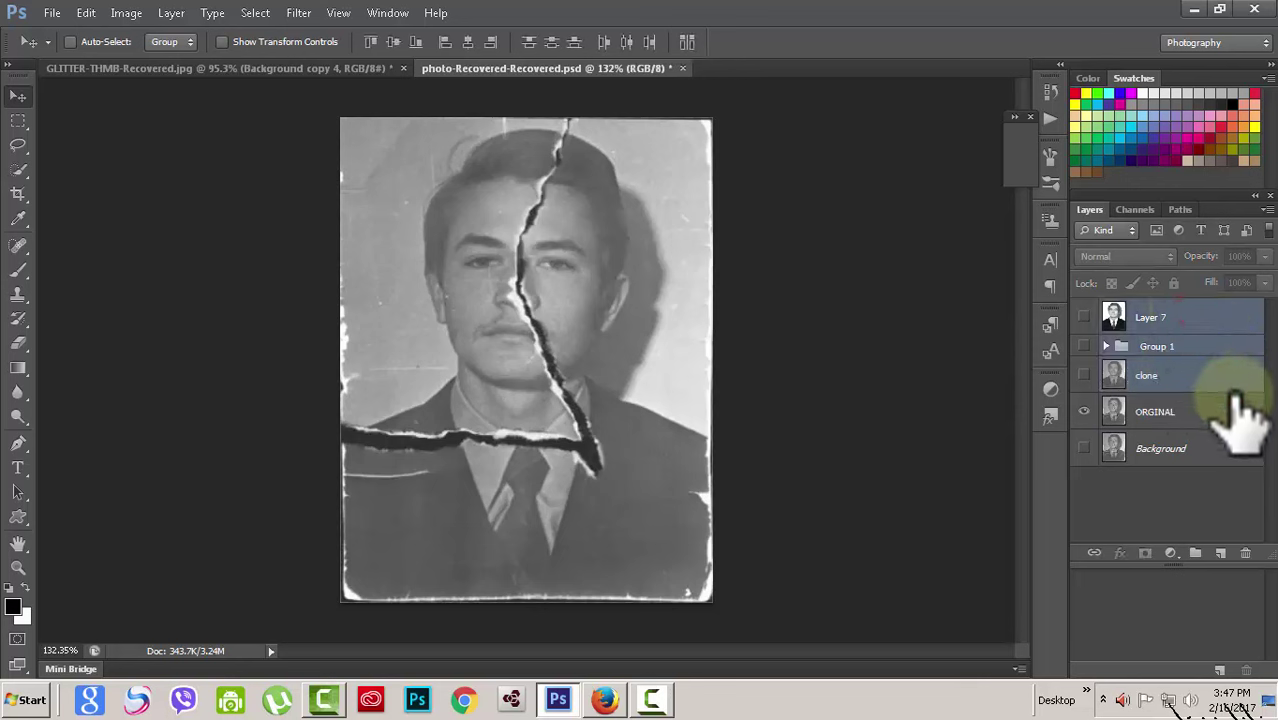
key("ctrl+g")
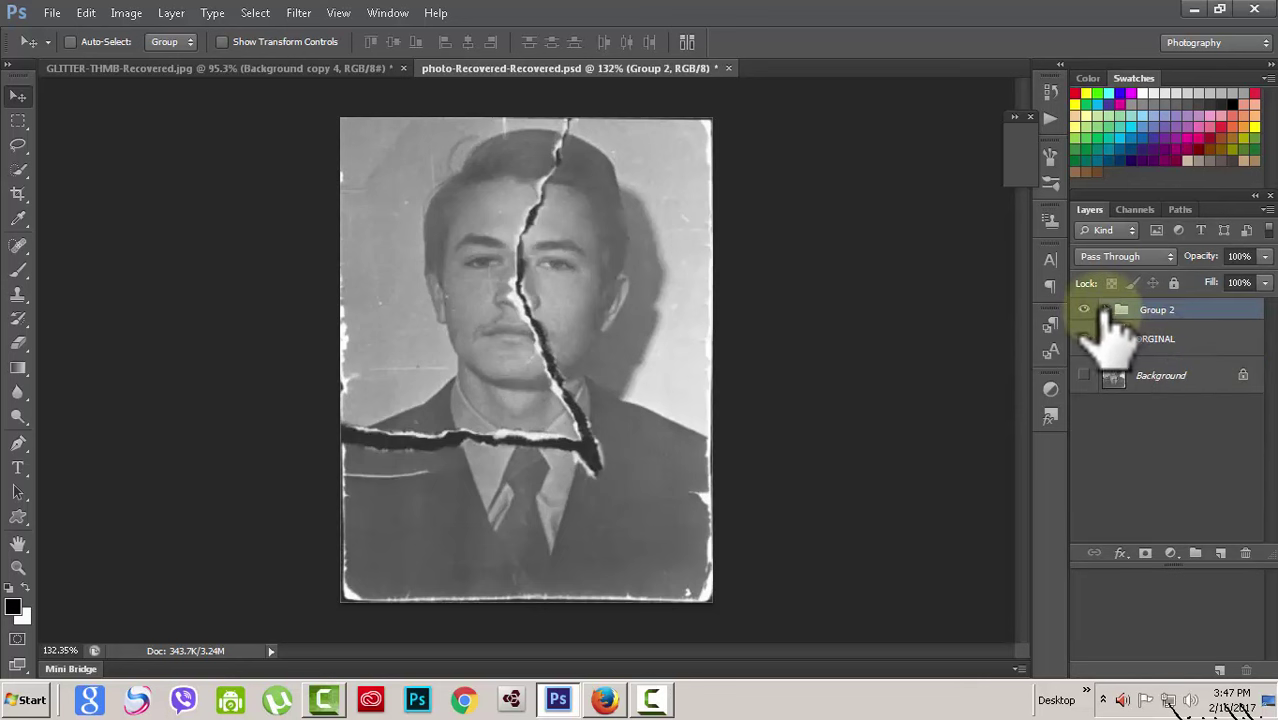
Select ORGINAL and make the Background layer visible again.
left_click(1198, 332)
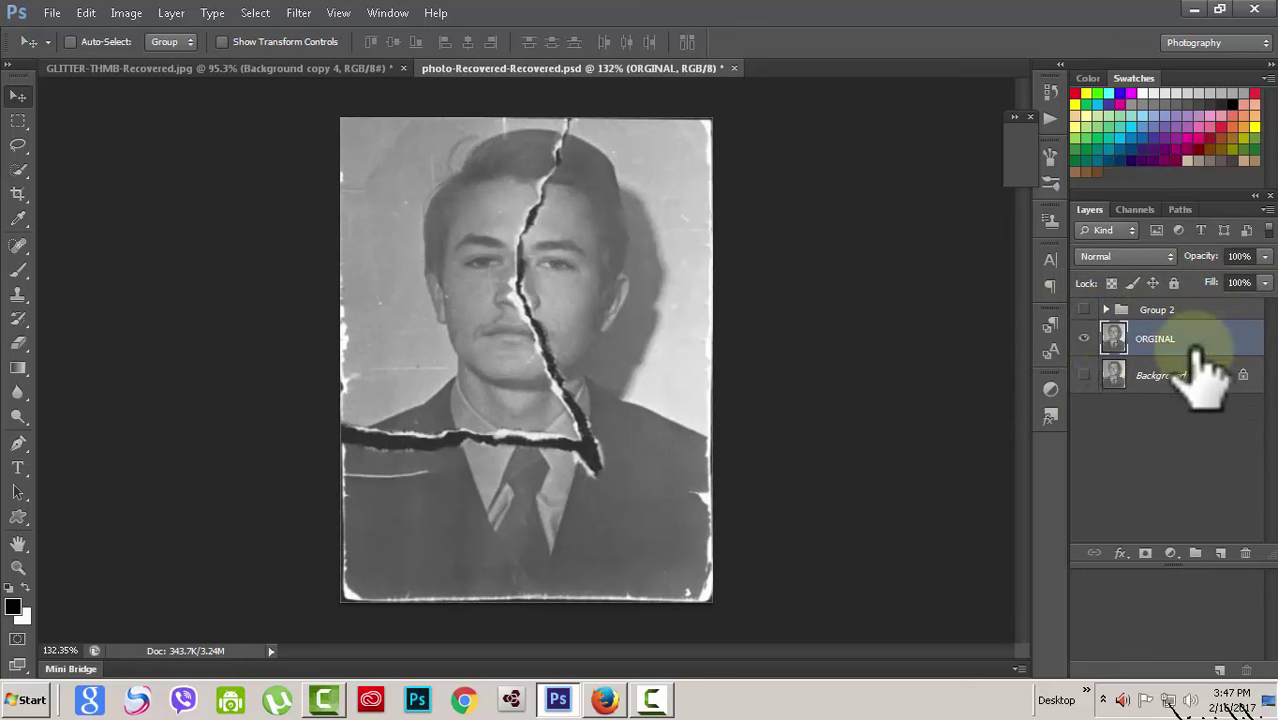
left_click(1150, 377)
left_click(1084, 374)
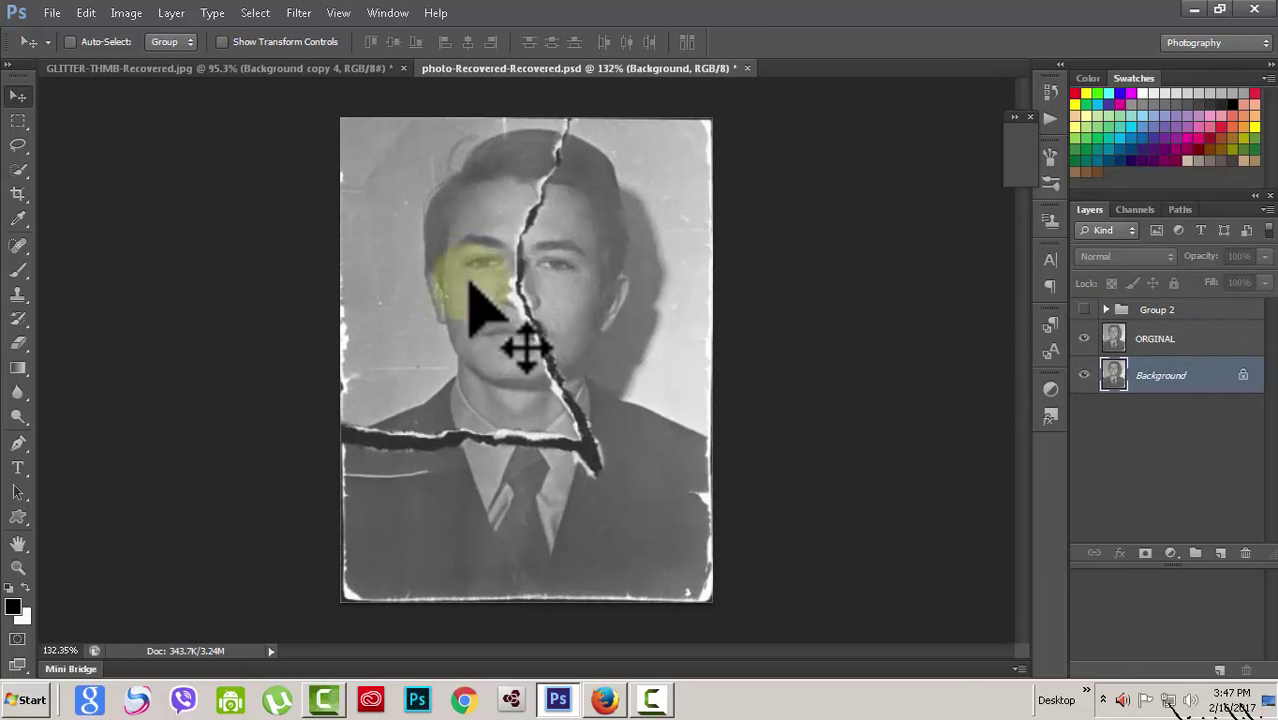
right_click(1197, 380)
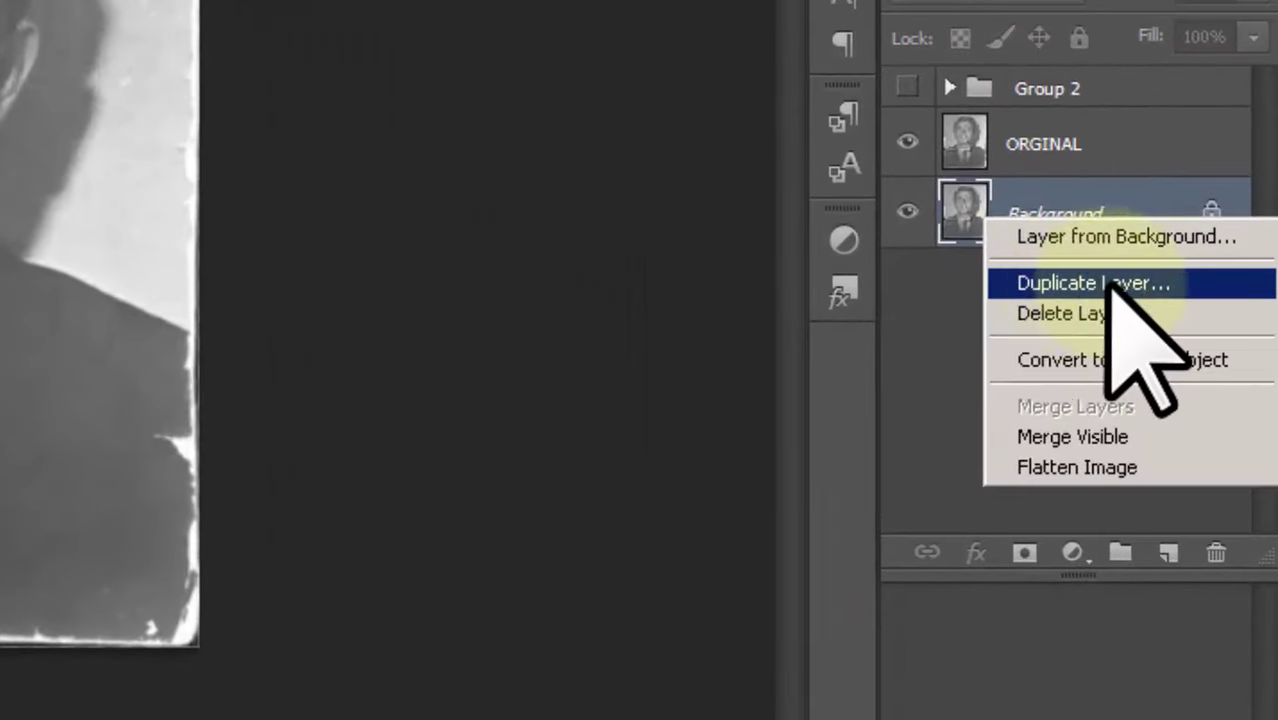
left_click(1194, 414)
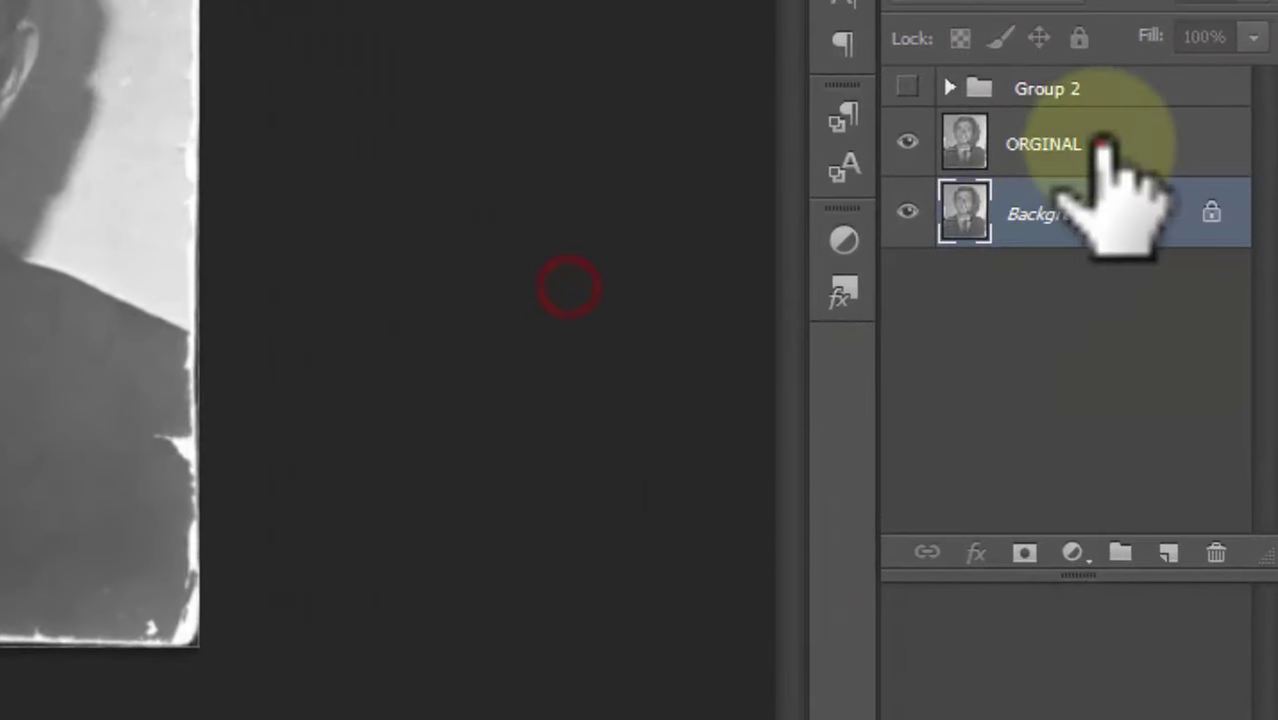
left_click(1098, 142)
left_click(906, 141)
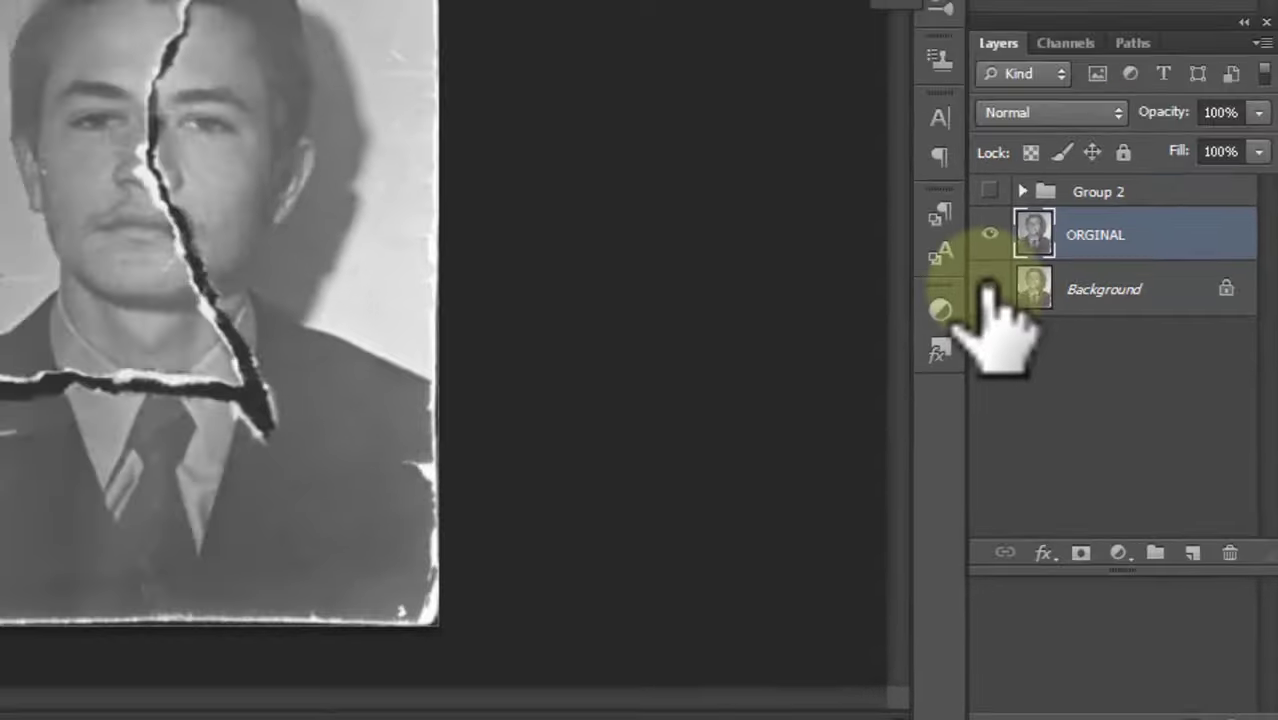
left_click(1083, 375)
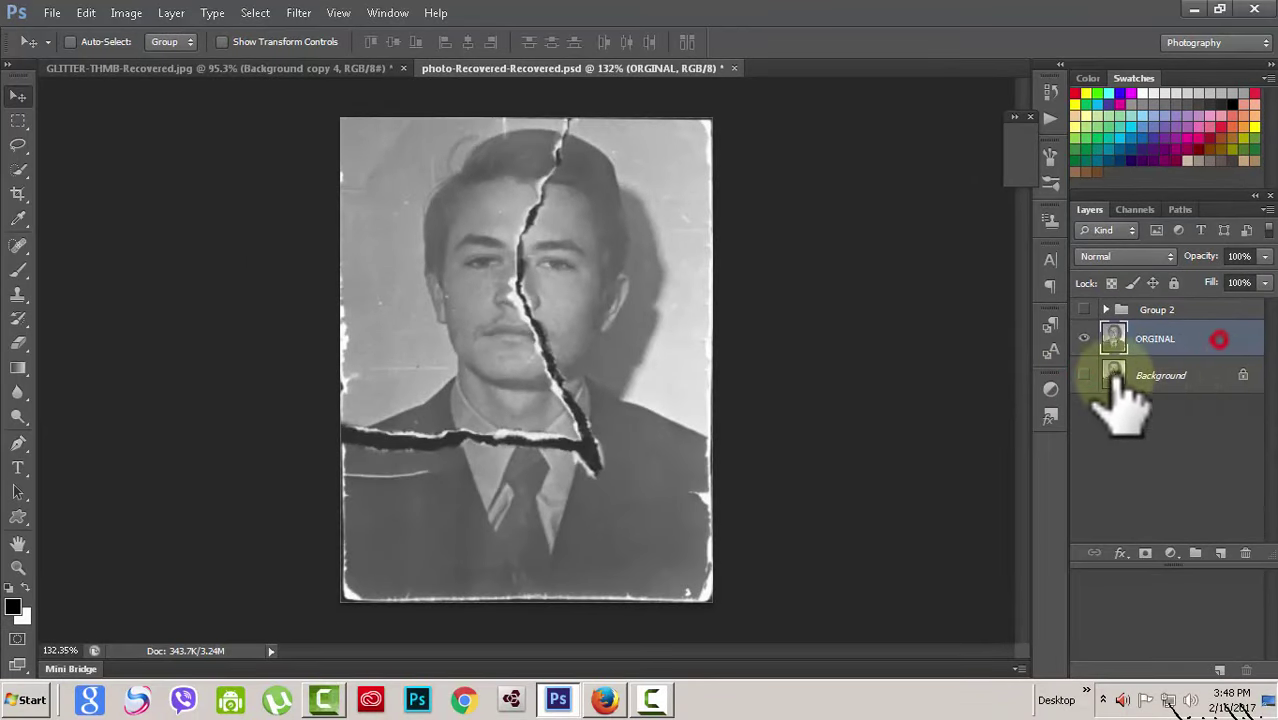
left_click_drag(1221, 338, 1184, 337)
key("ctrl+plus")
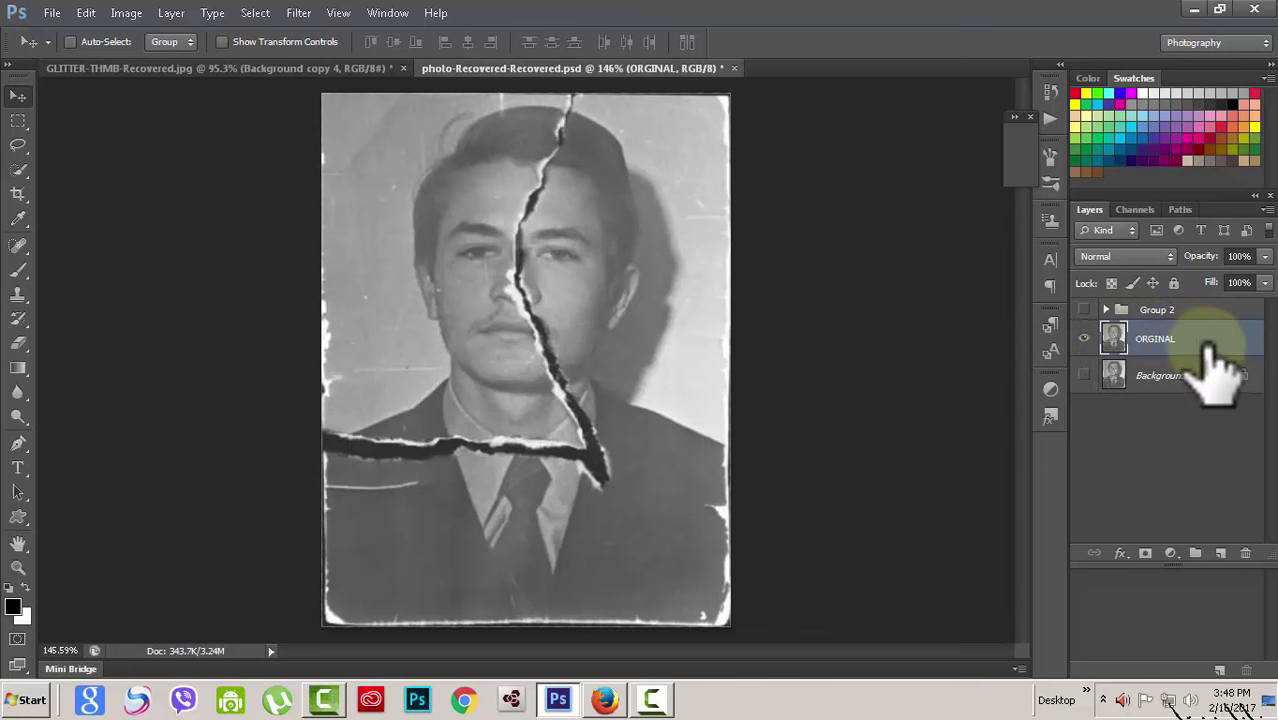
scroll(638, 320, "up", 1)
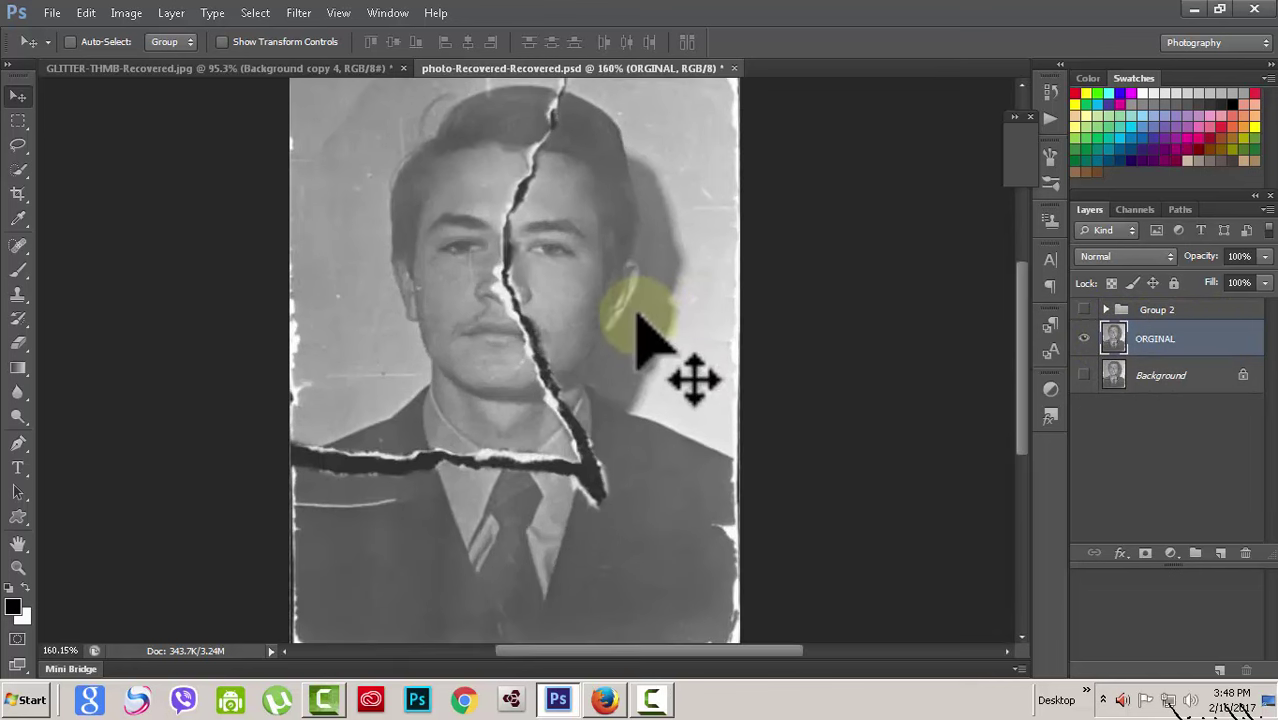
scroll(637, 315, "down", 1)
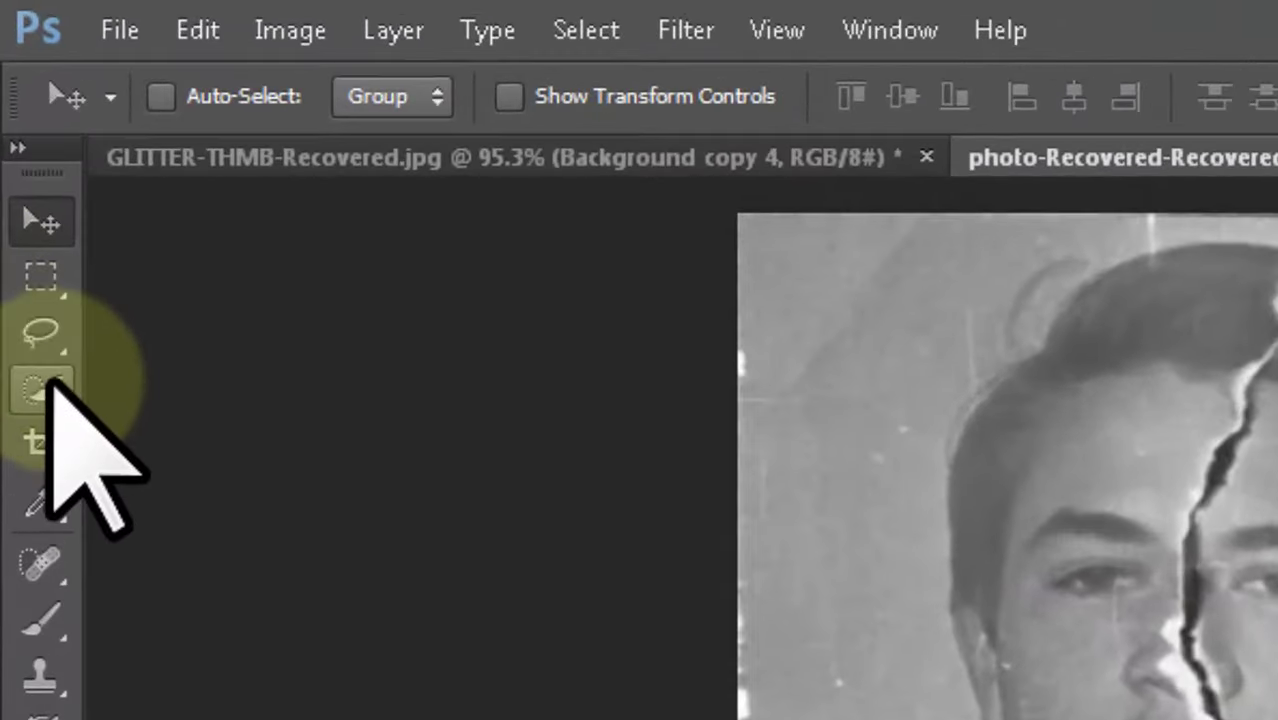
With the Polygonal Lasso, trace the crack from the hair down past the nose to the collar.
left_click(40, 388)
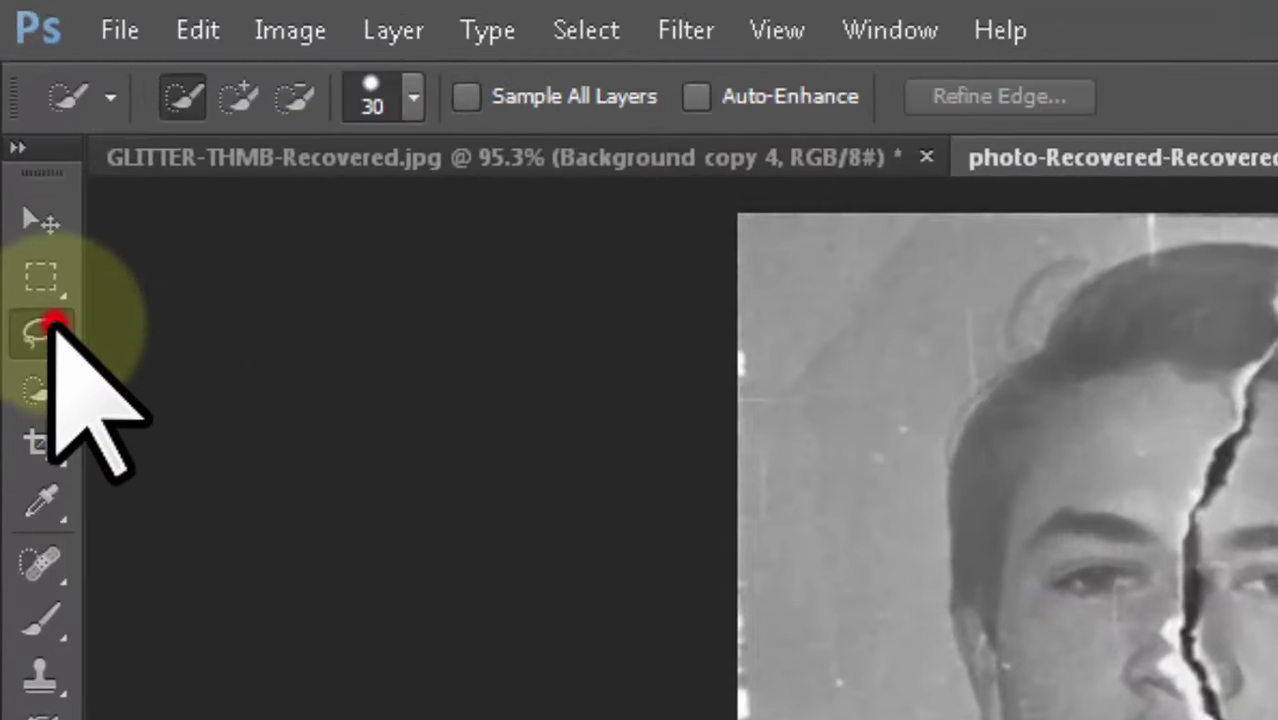
left_click(40, 332)
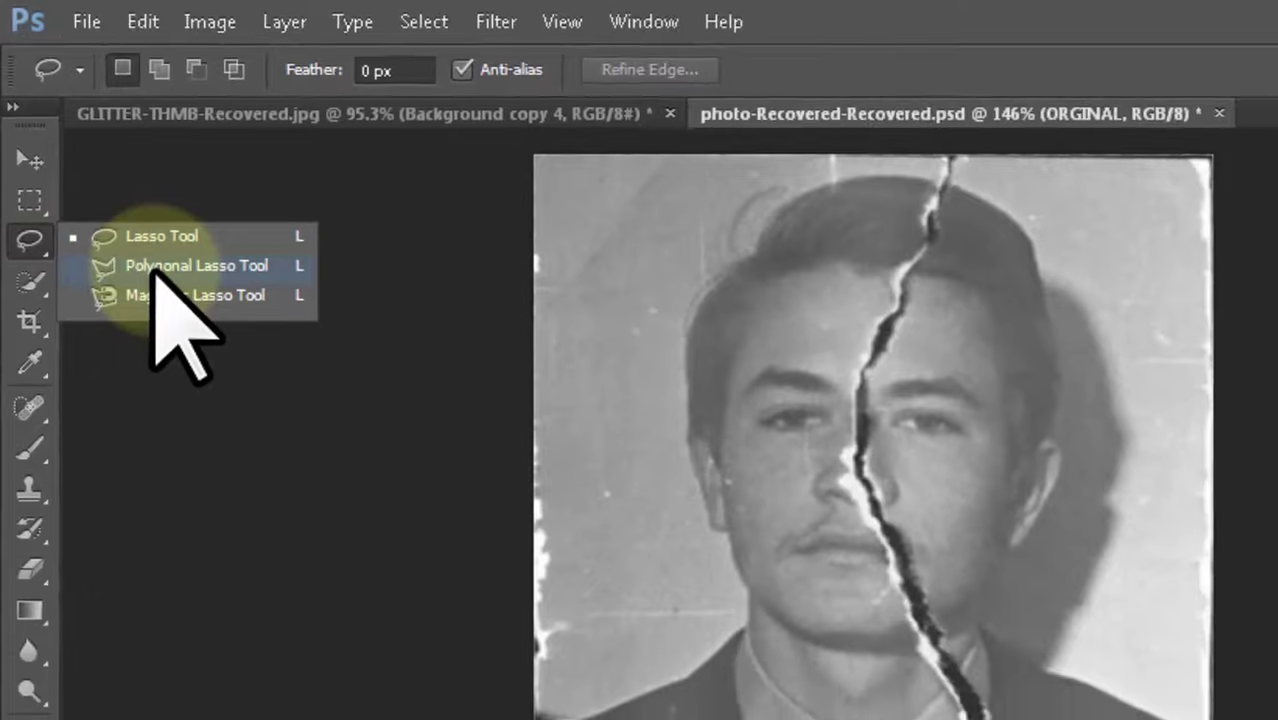
left_click(160, 278)
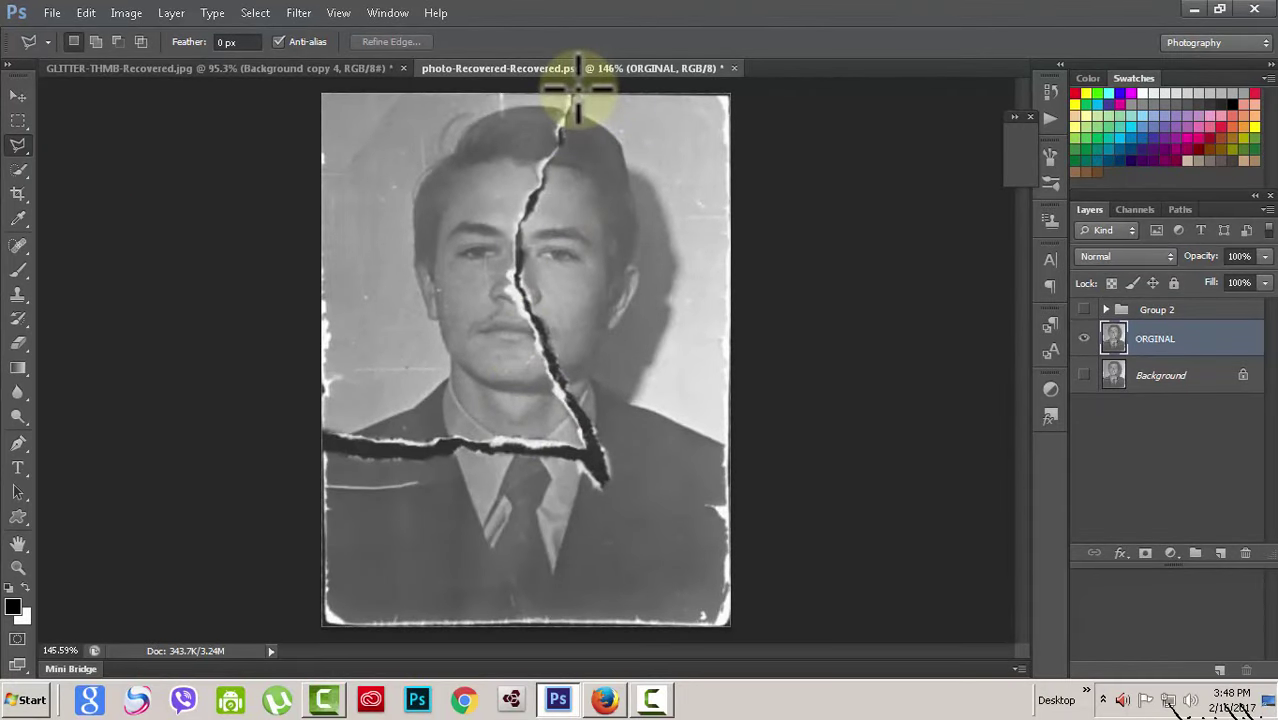
left_click(562, 136)
left_click(548, 166)
left_click(537, 202)
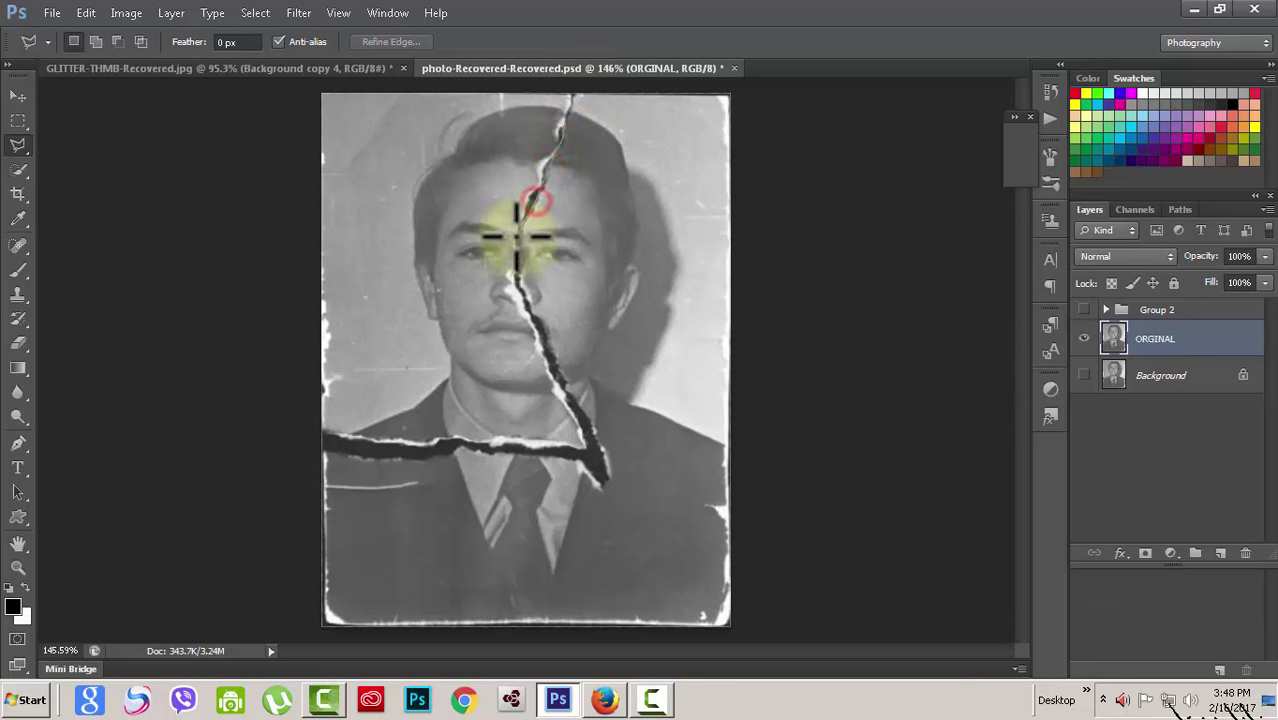
left_click(519, 243)
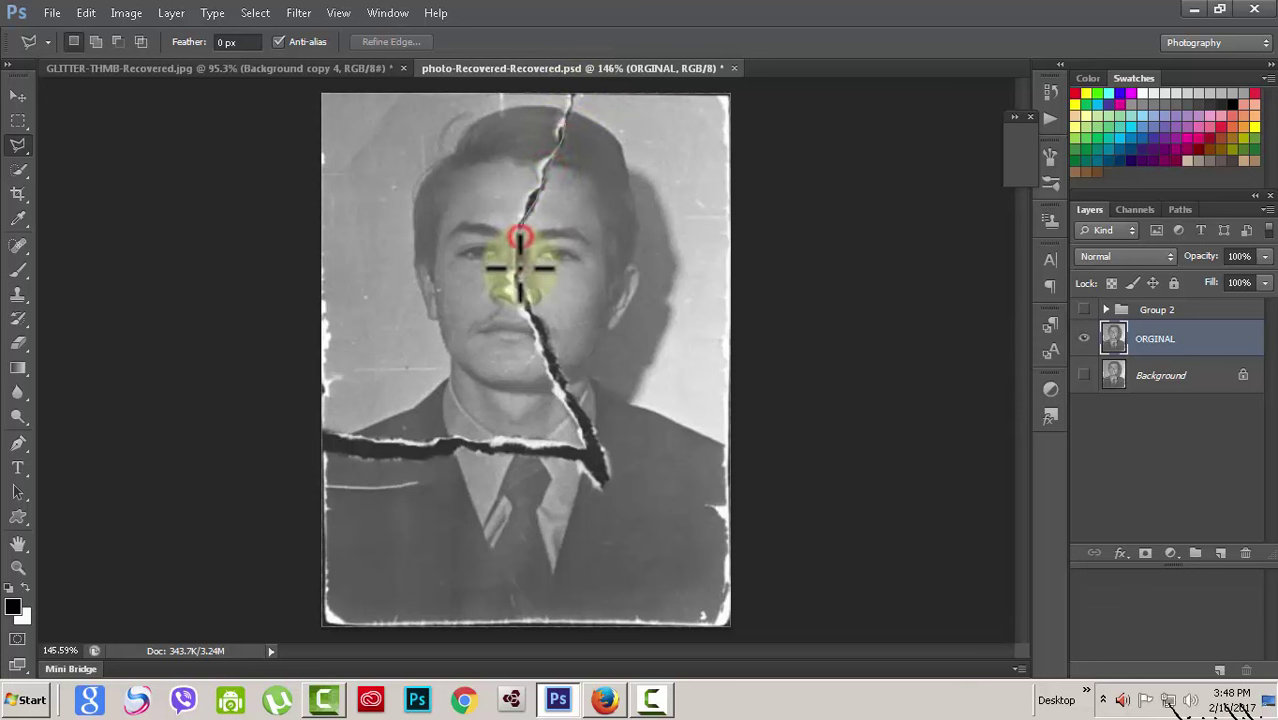
left_click(514, 284)
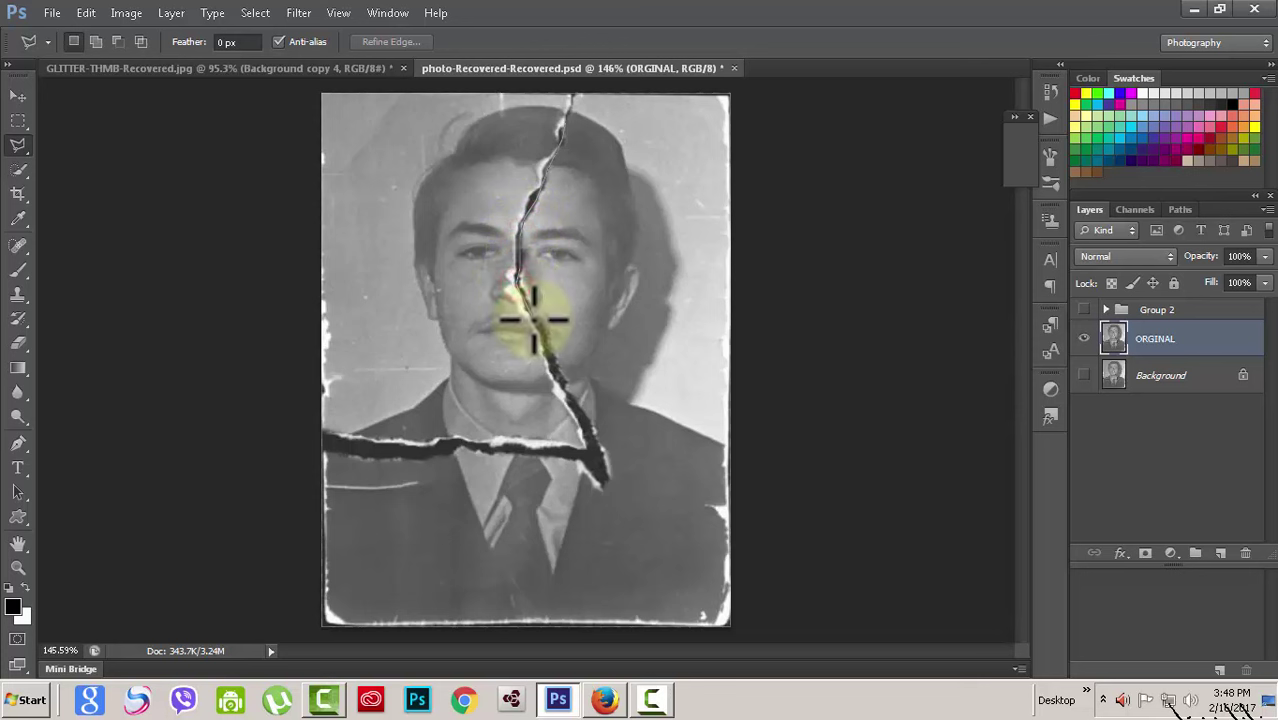
left_click(533, 318)
left_click(553, 365)
left_click(585, 432)
left_click(601, 467)
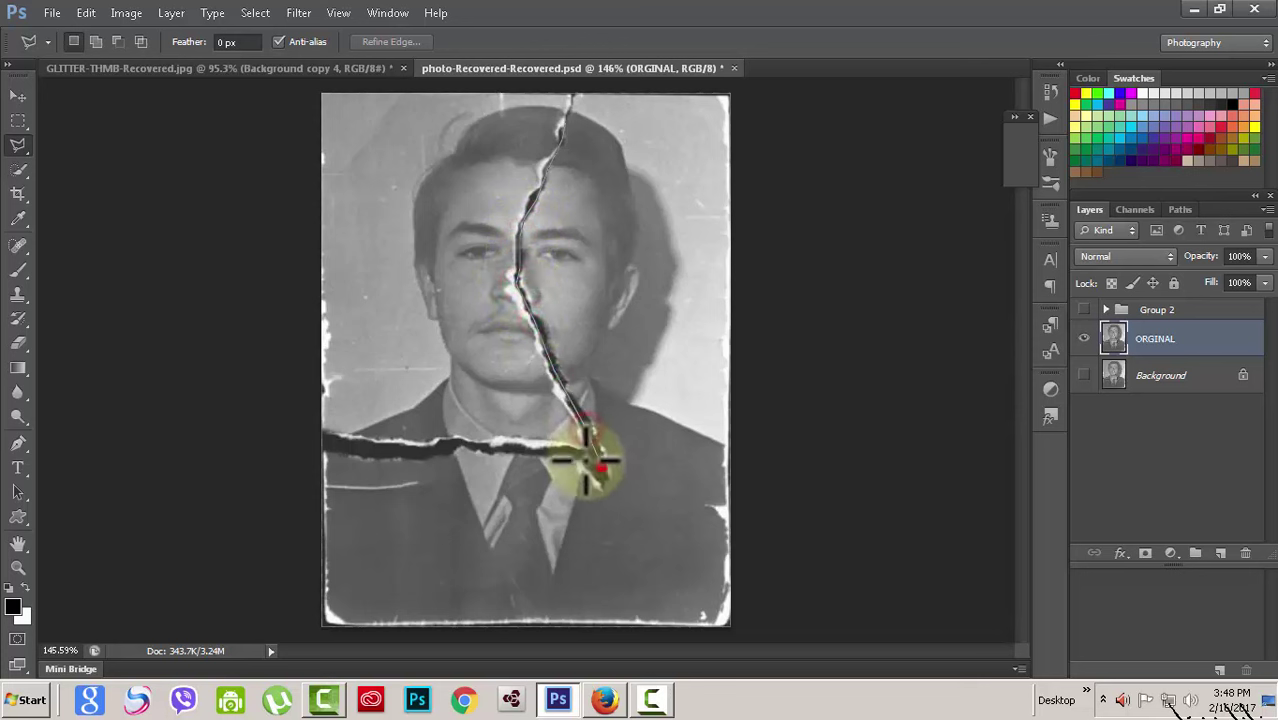
Continue the outline left along the jacket crack, around the bottom-left corner and up the right edge.
left_click(489, 448)
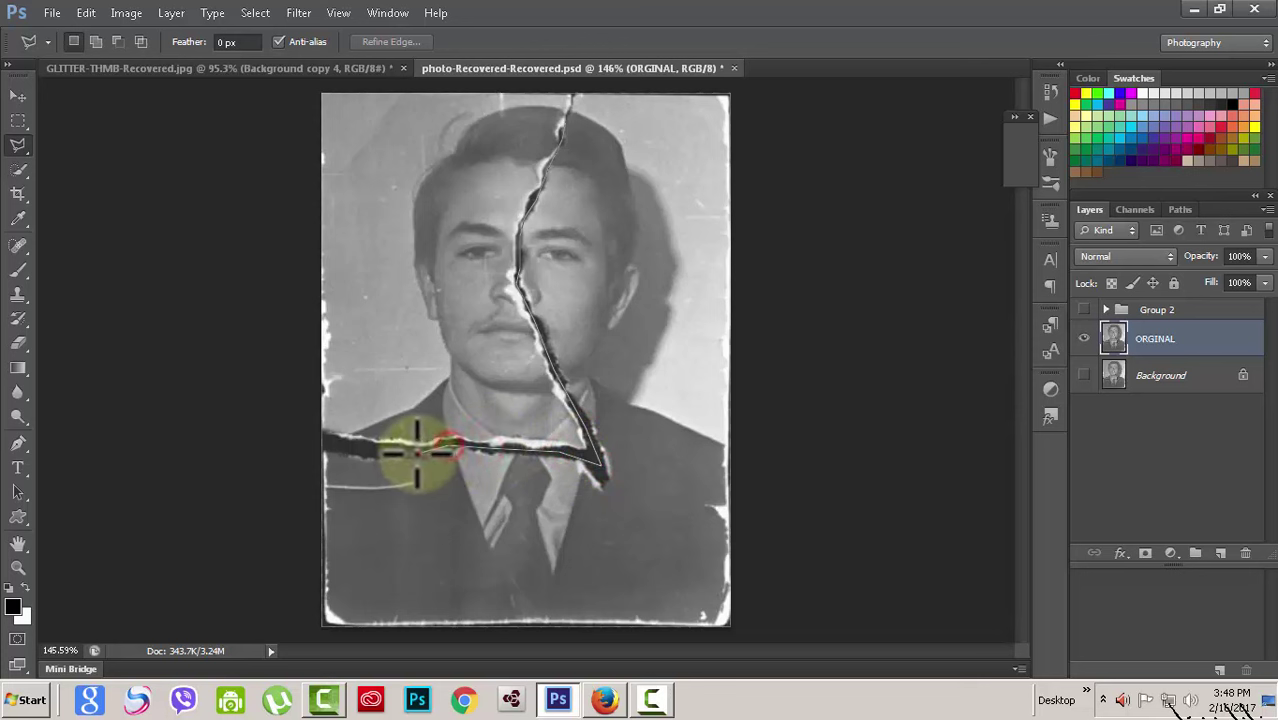
left_click(419, 448)
left_click(327, 449)
left_click(284, 447)
left_click(270, 578)
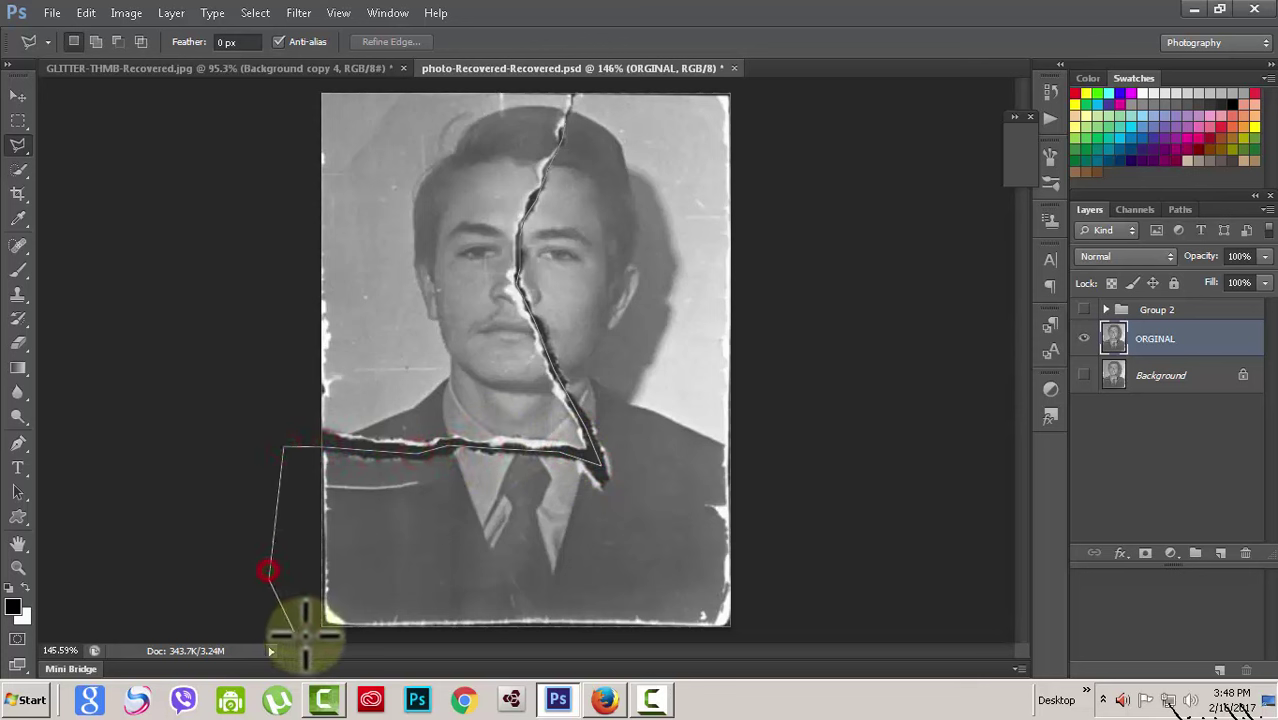
left_click(328, 640)
left_click(808, 640)
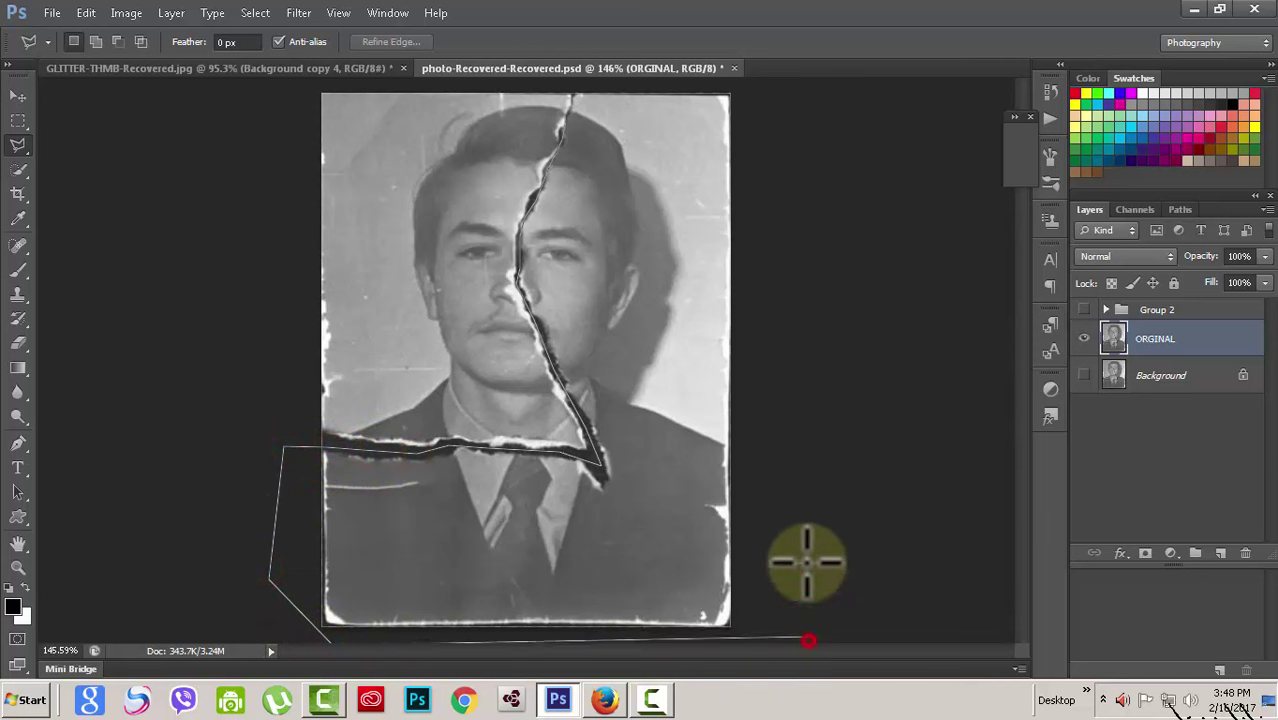
left_click(804, 480)
left_click(785, 257)
left_click(780, 150)
left_click(778, 110)
left_click(763, 84)
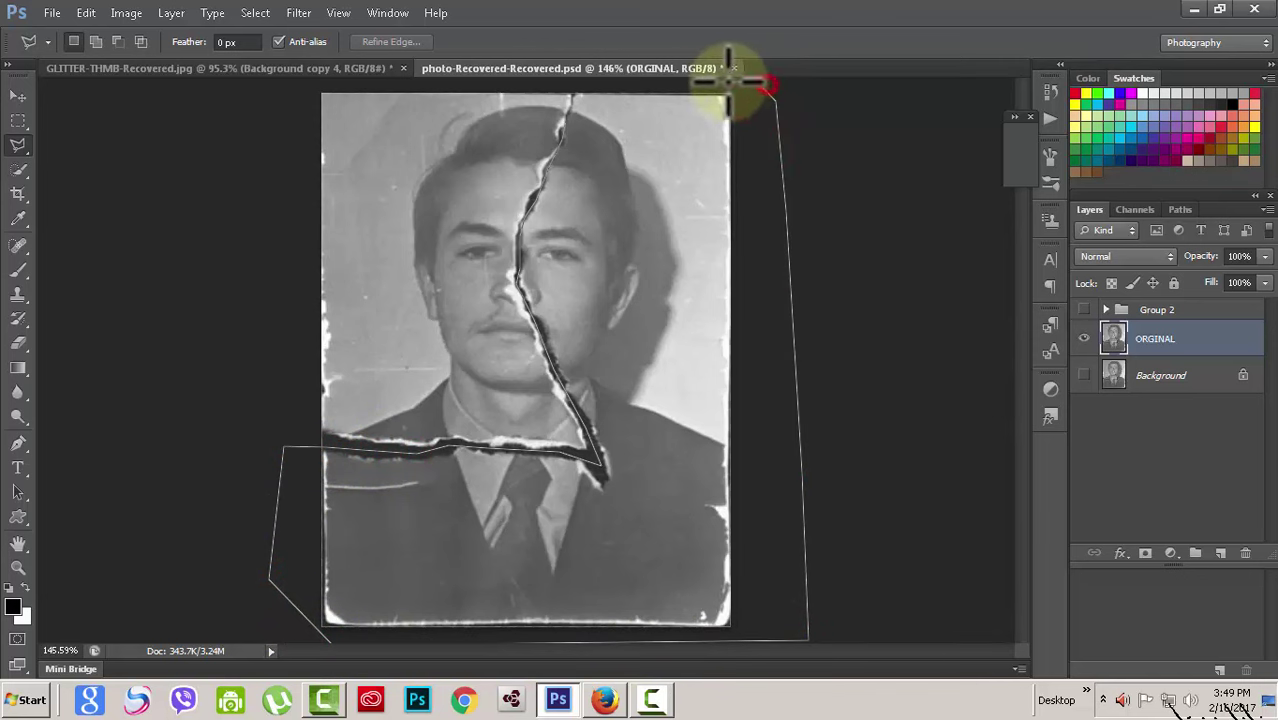
Close the selection at the crack's top and copy the torn piece to a new Layer 8.
left_click(571, 96)
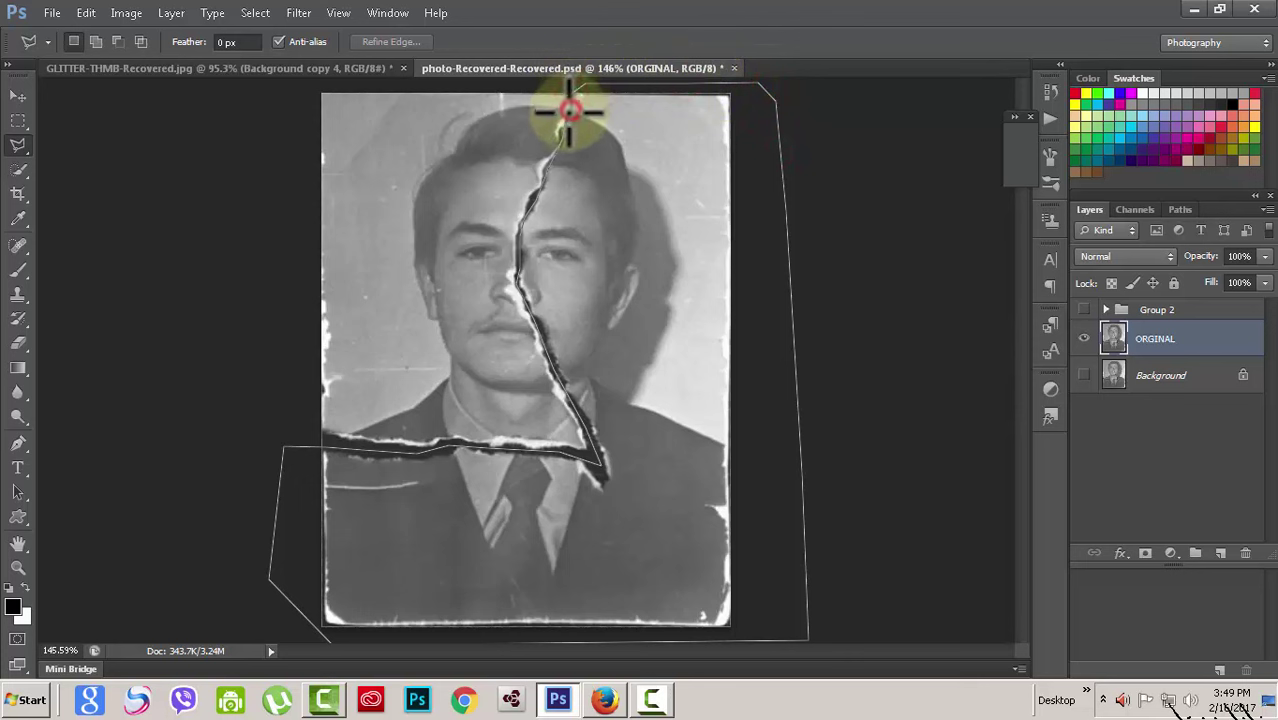
left_click(566, 120)
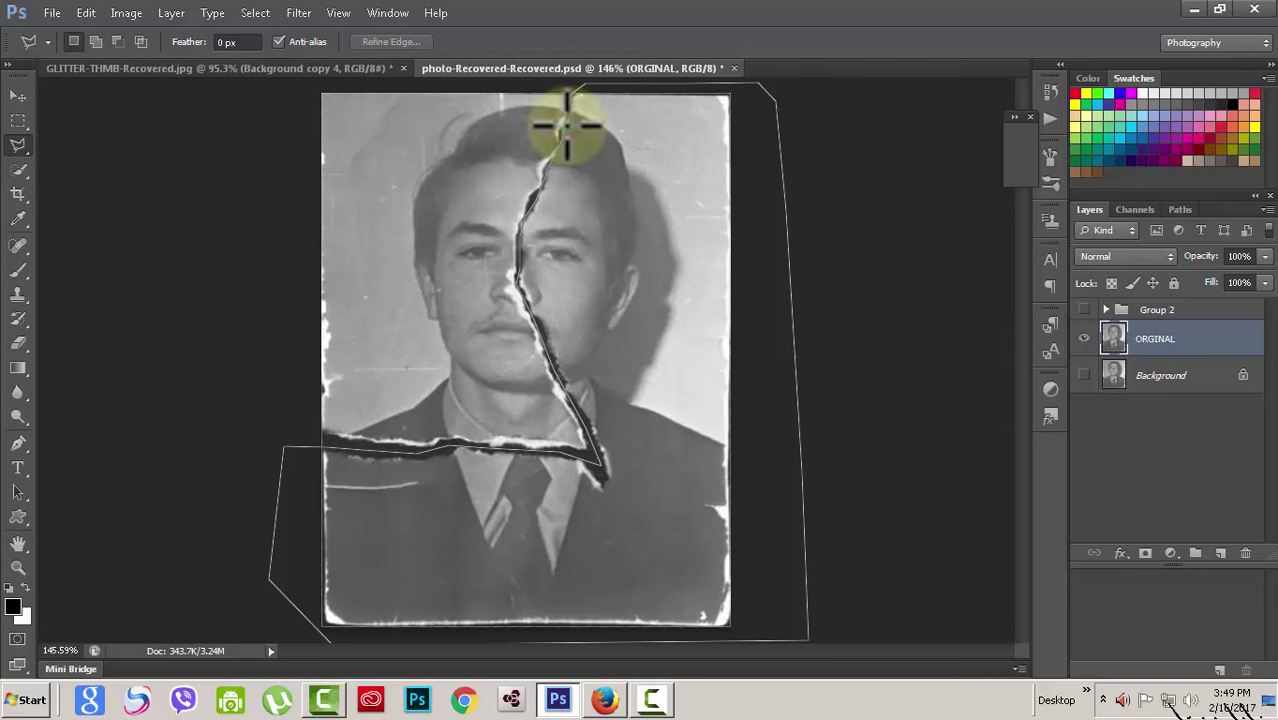
left_click(569, 126)
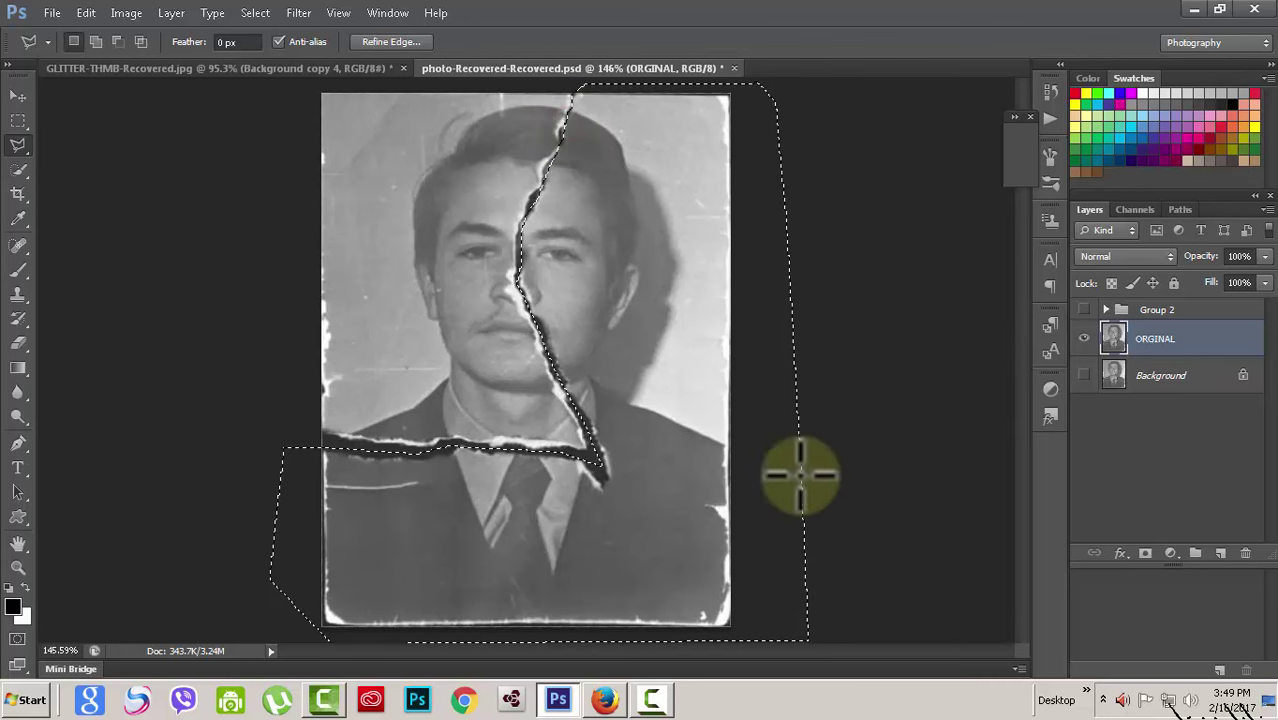
key("ctrl+j")
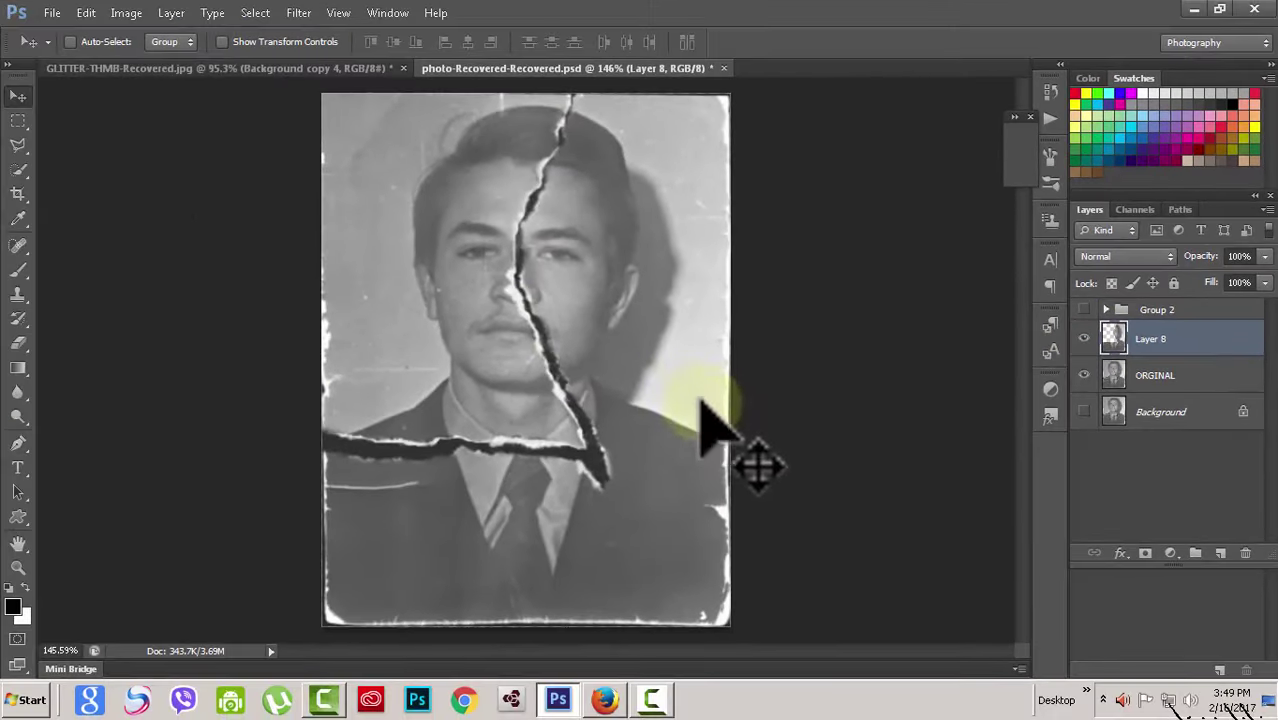
Drag Layer 8's torn piece toward the face to narrow the crack through the face and hair.
left_click_drag(685, 414, 679, 396)
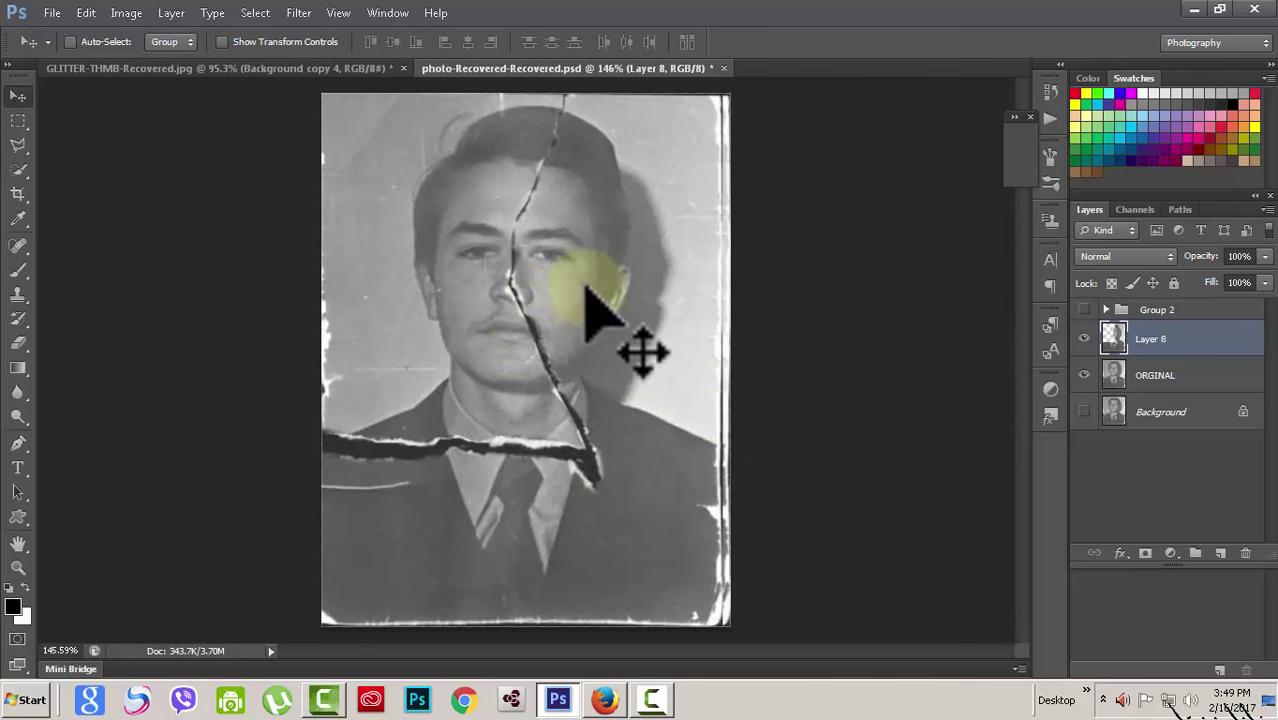
left_click_drag(585, 290, 590, 300)
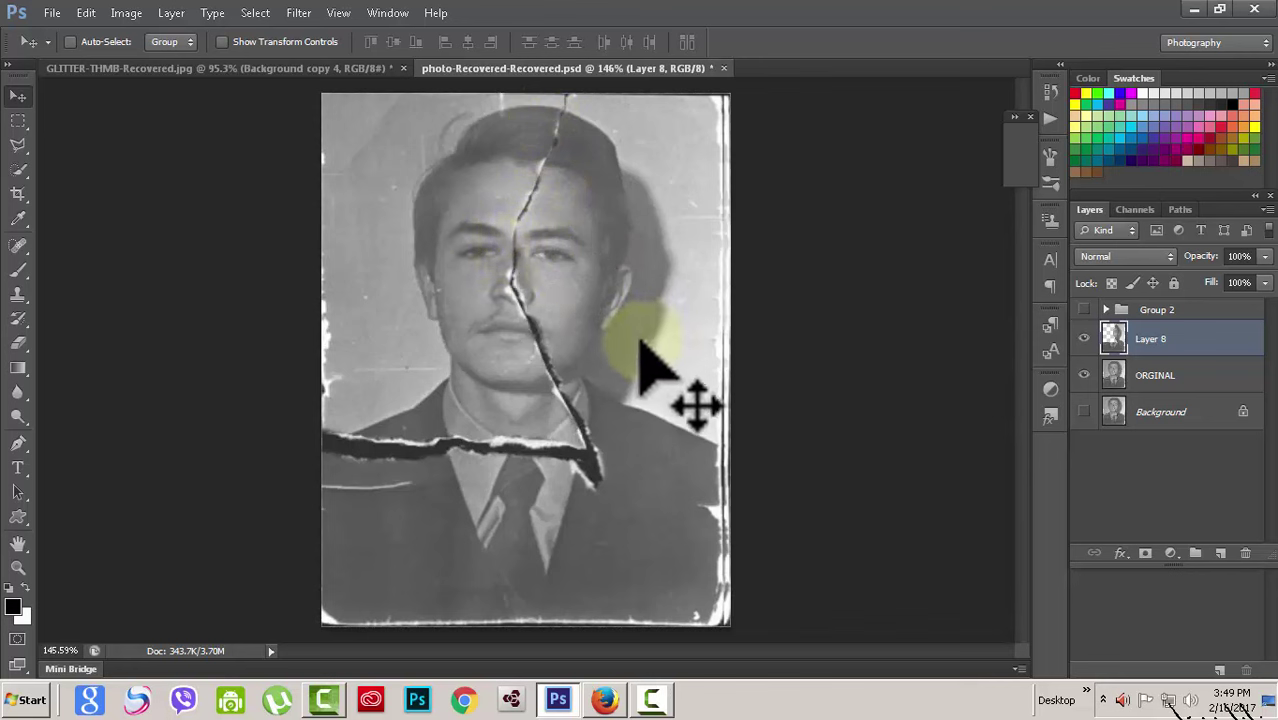
left_click_drag(601, 298, 610, 298)
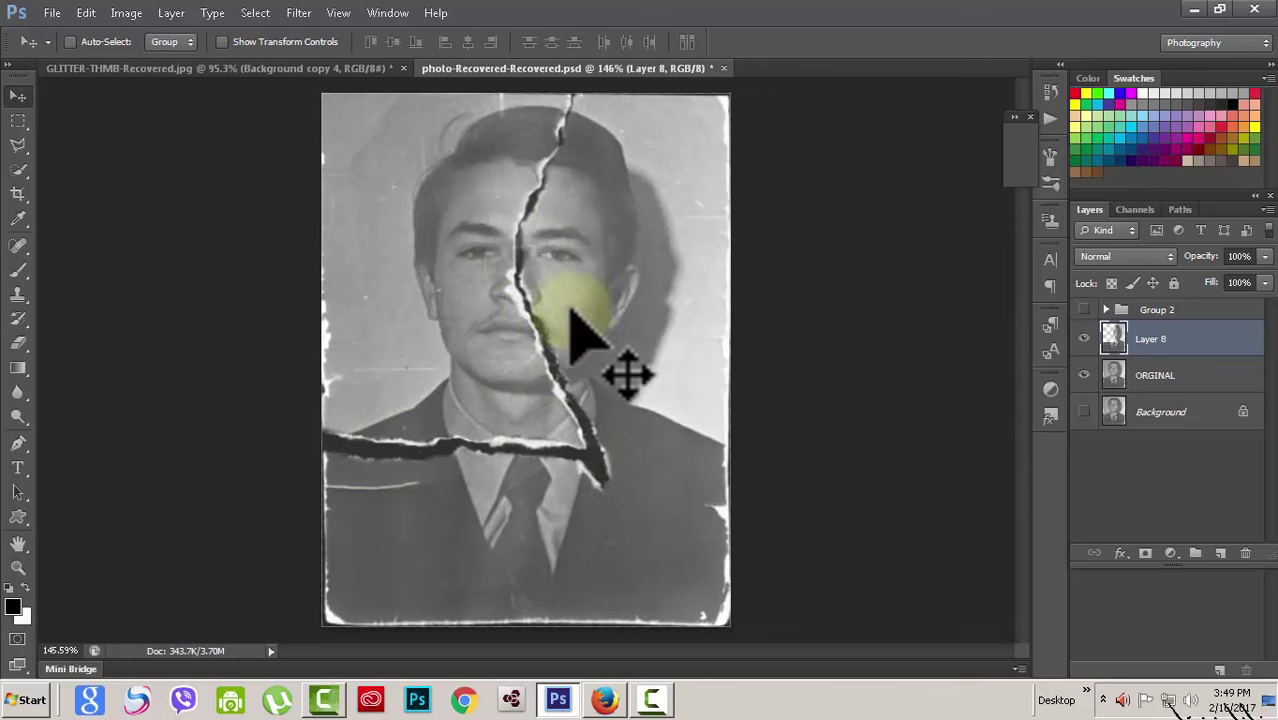
mouse_move(600, 290)
left_mouse_down()
mouse_move(578, 283)
mouse_move(633, 285)
left_mouse_up()
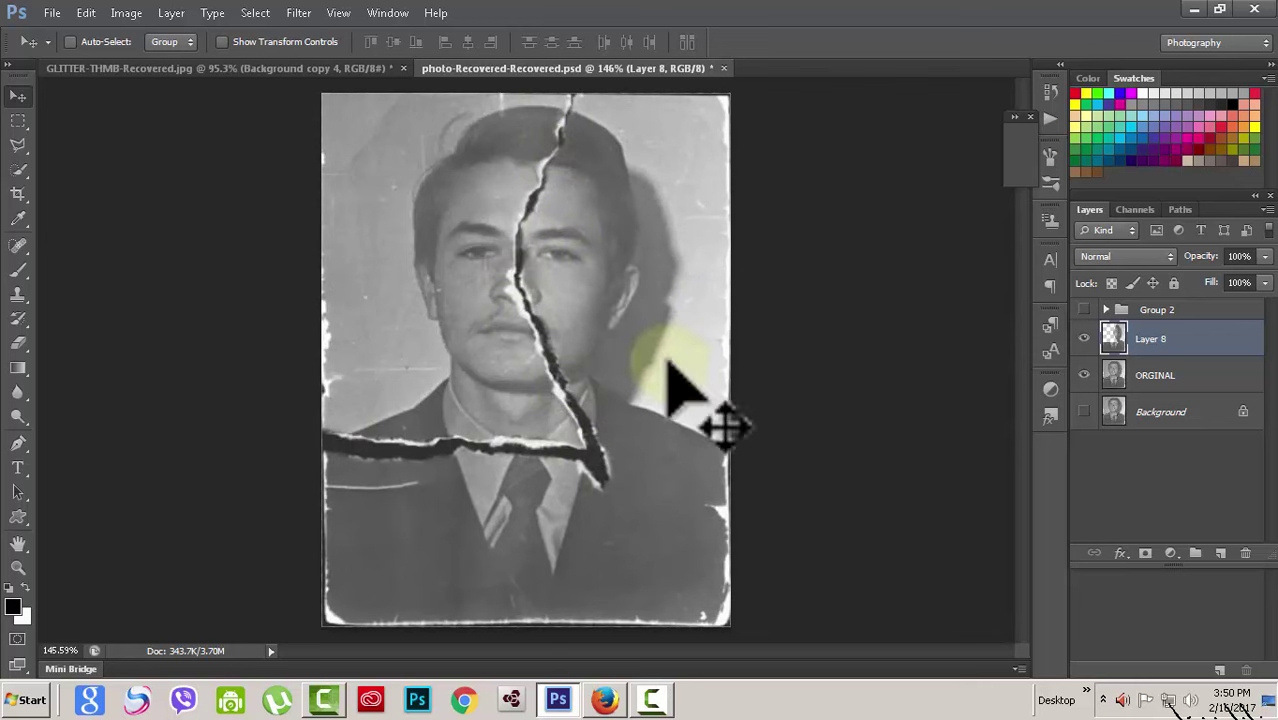
left_click_drag(612, 298, 607, 293)
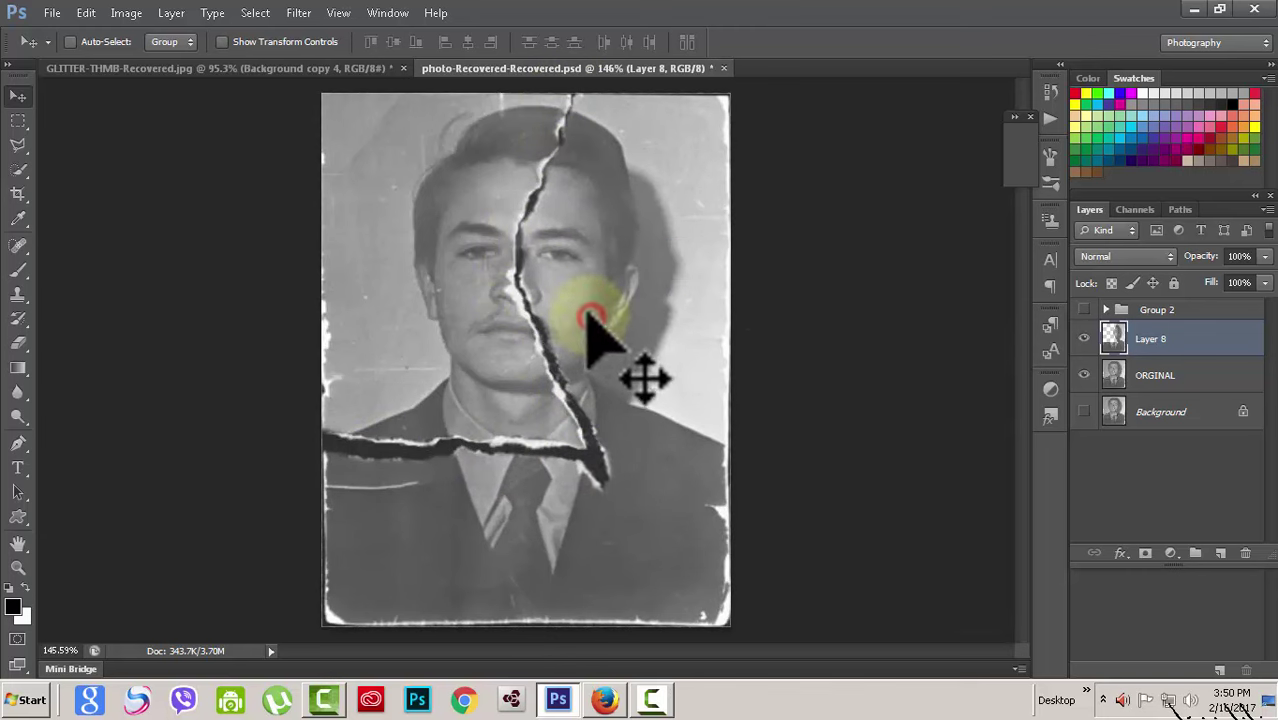
left_click_drag(589, 318, 599, 337)
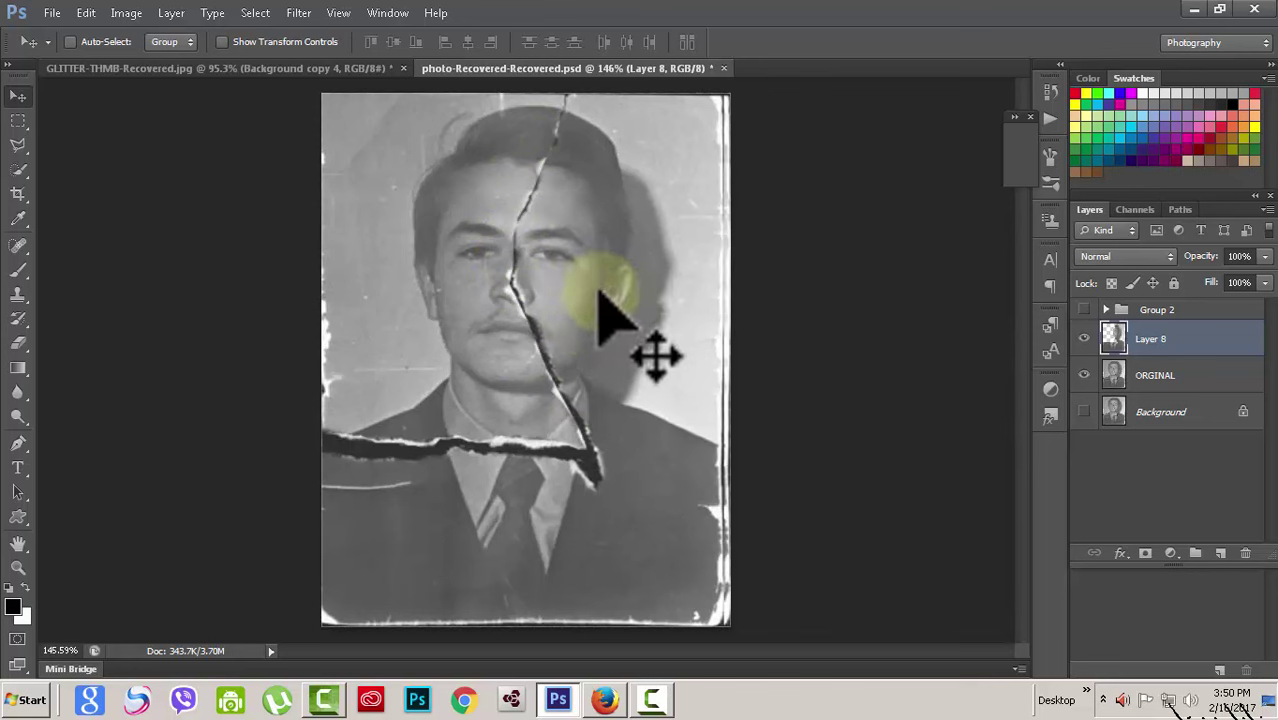
left_click_drag(599, 290, 606, 312)
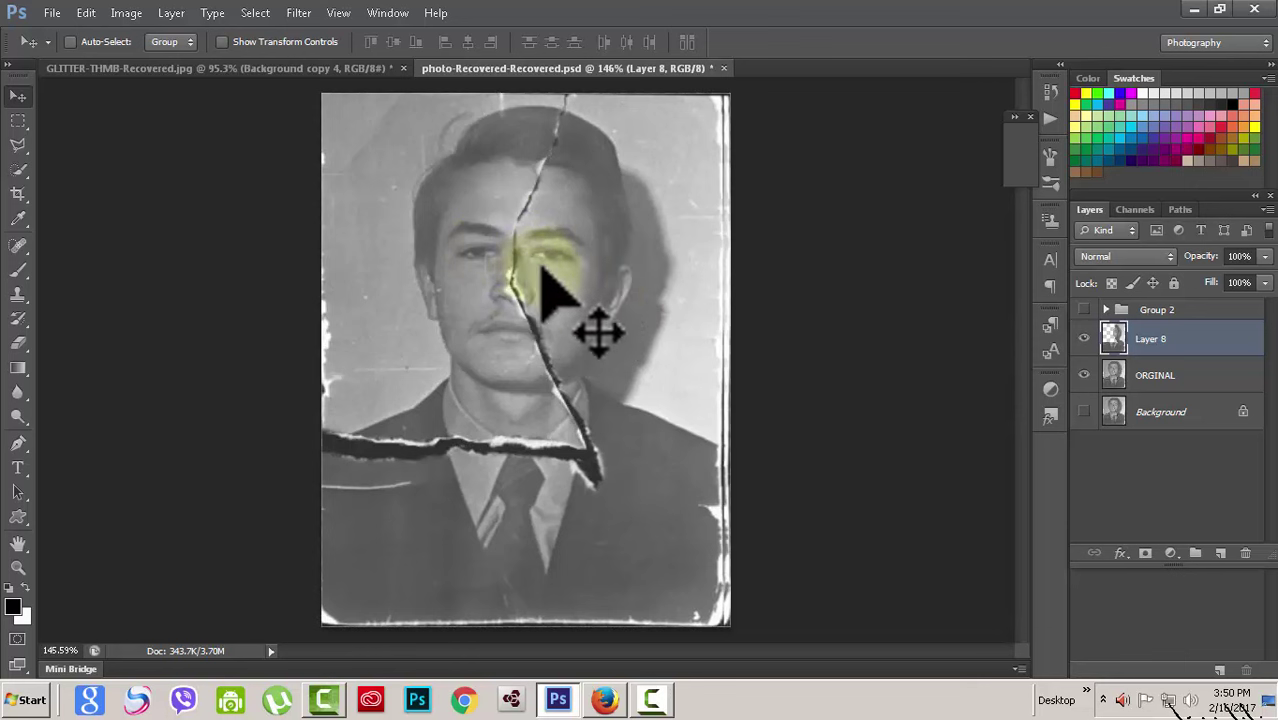
Compare by toggling Layer 8's visibility, then delete Layer 8.
left_click(1084, 338)
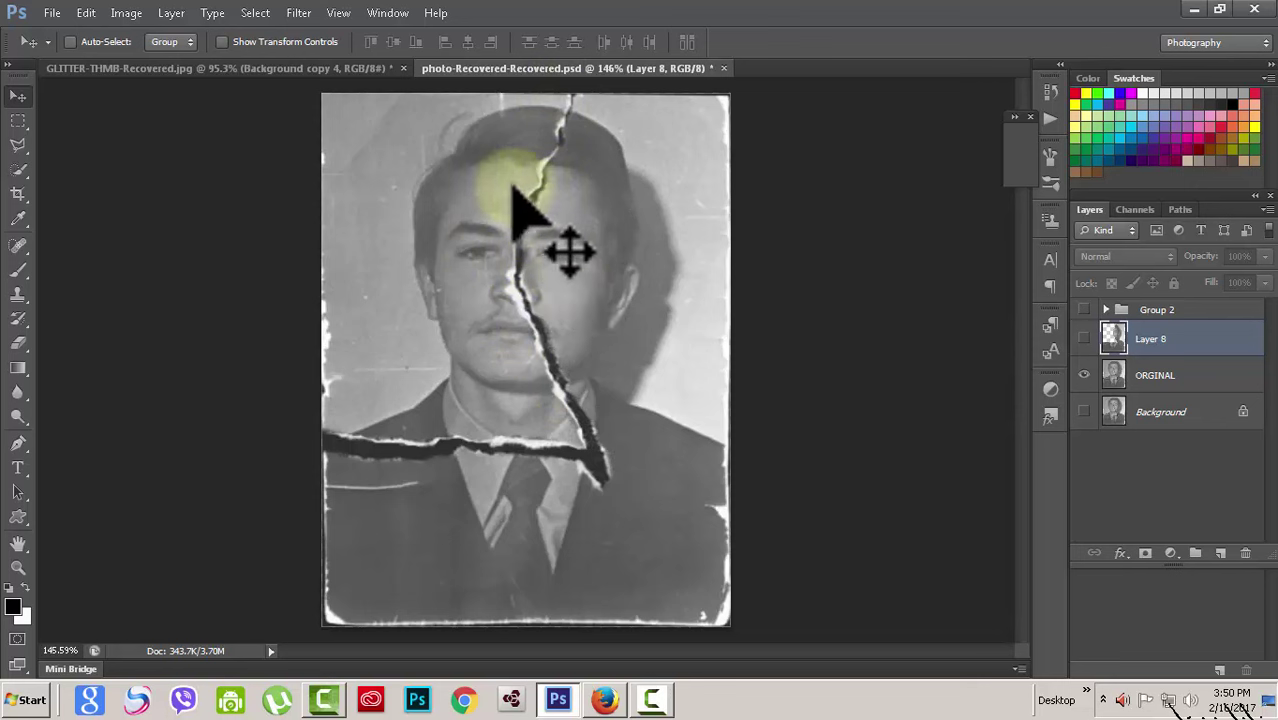
left_click(1084, 339)
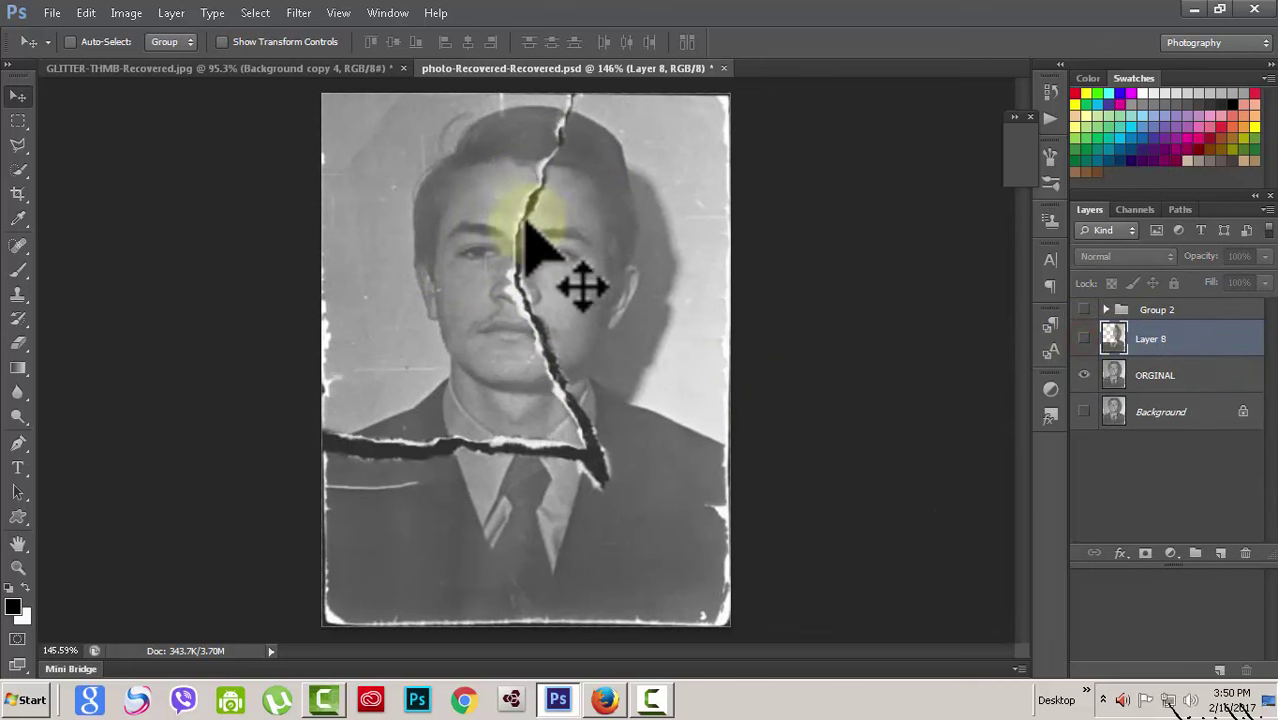
left_click(1246, 554)
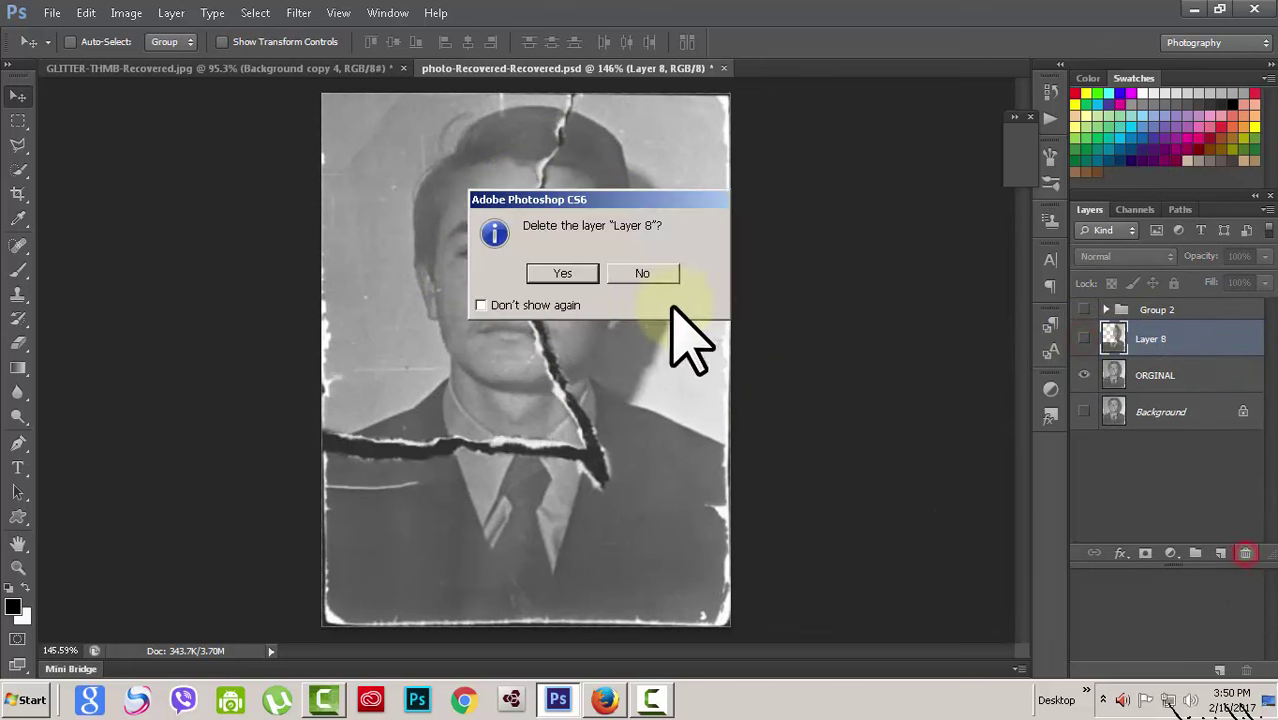
left_click(568, 272)
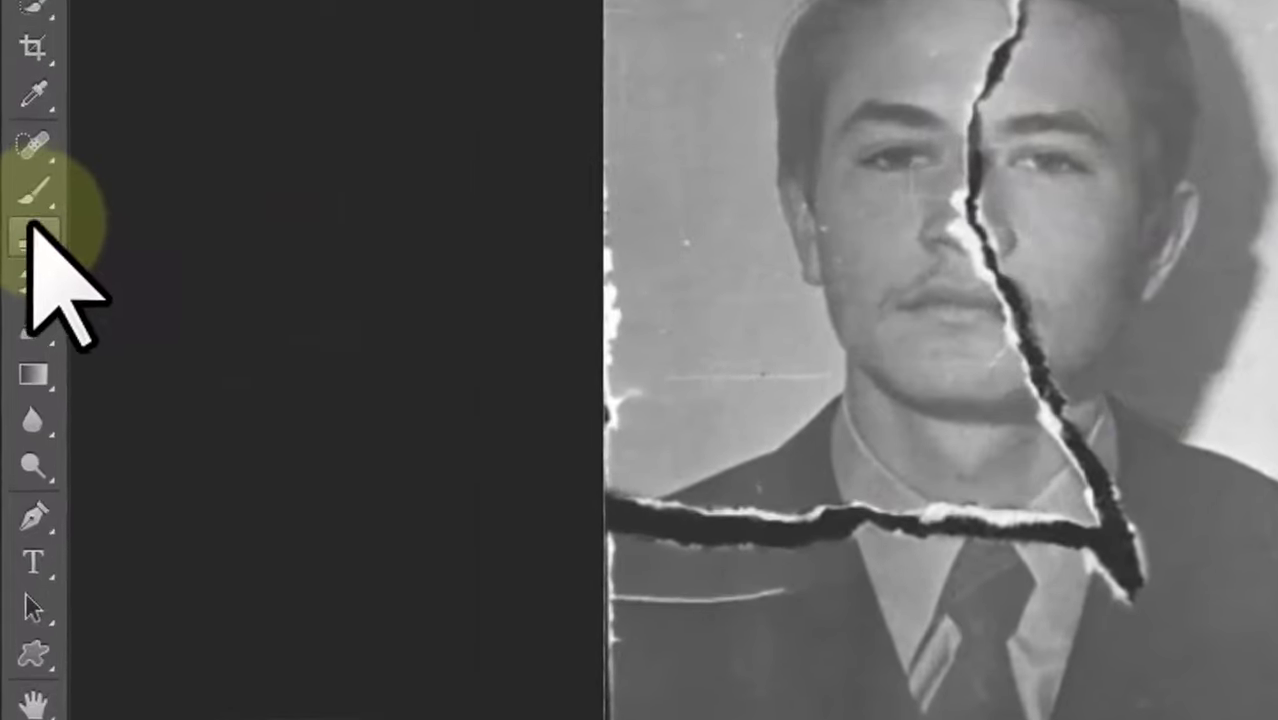
Choose the Clone Stamp tool and zoom in on the man's face.
left_click(30, 275)
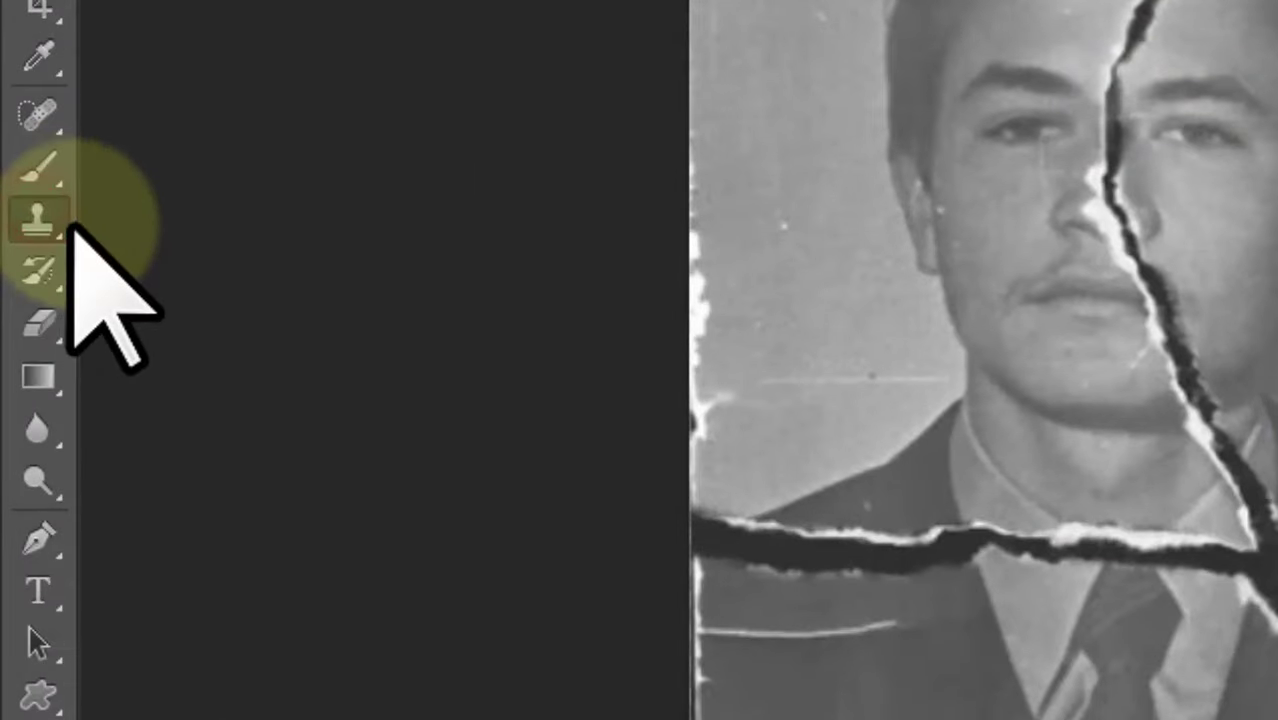
right_click(58, 214)
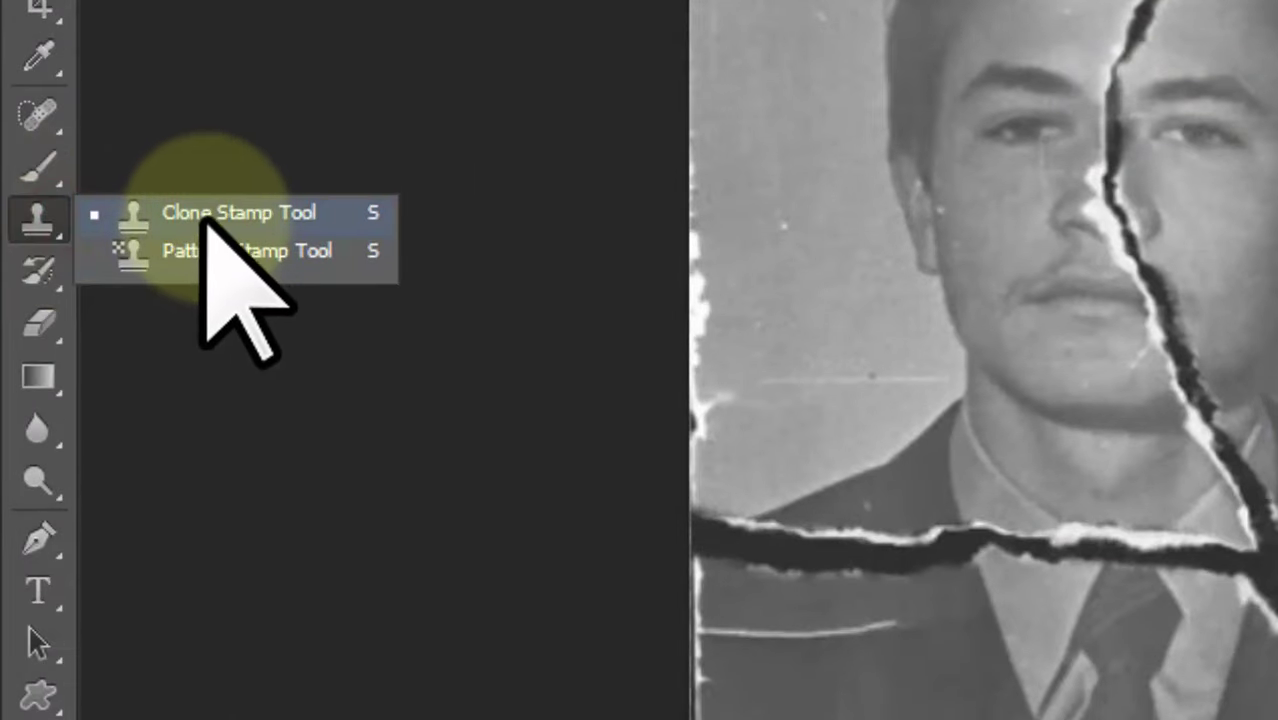
left_click(210, 212)
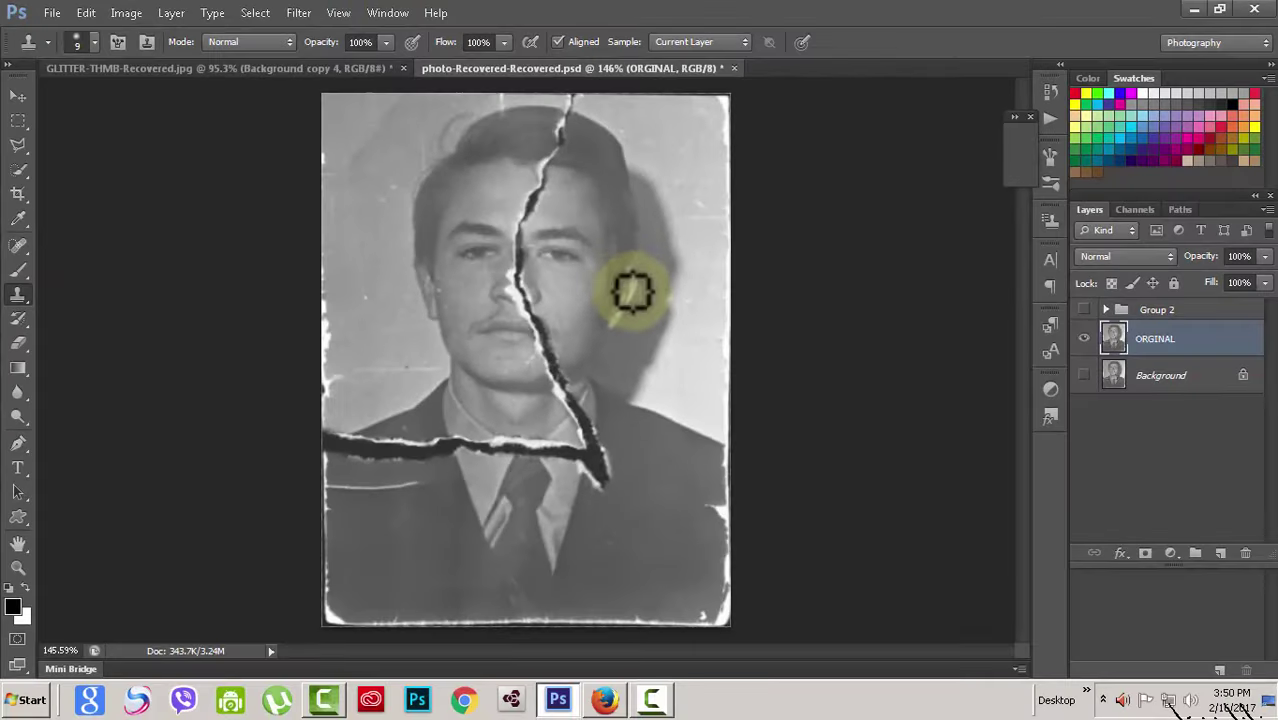
scroll(627, 290, "up", 1)
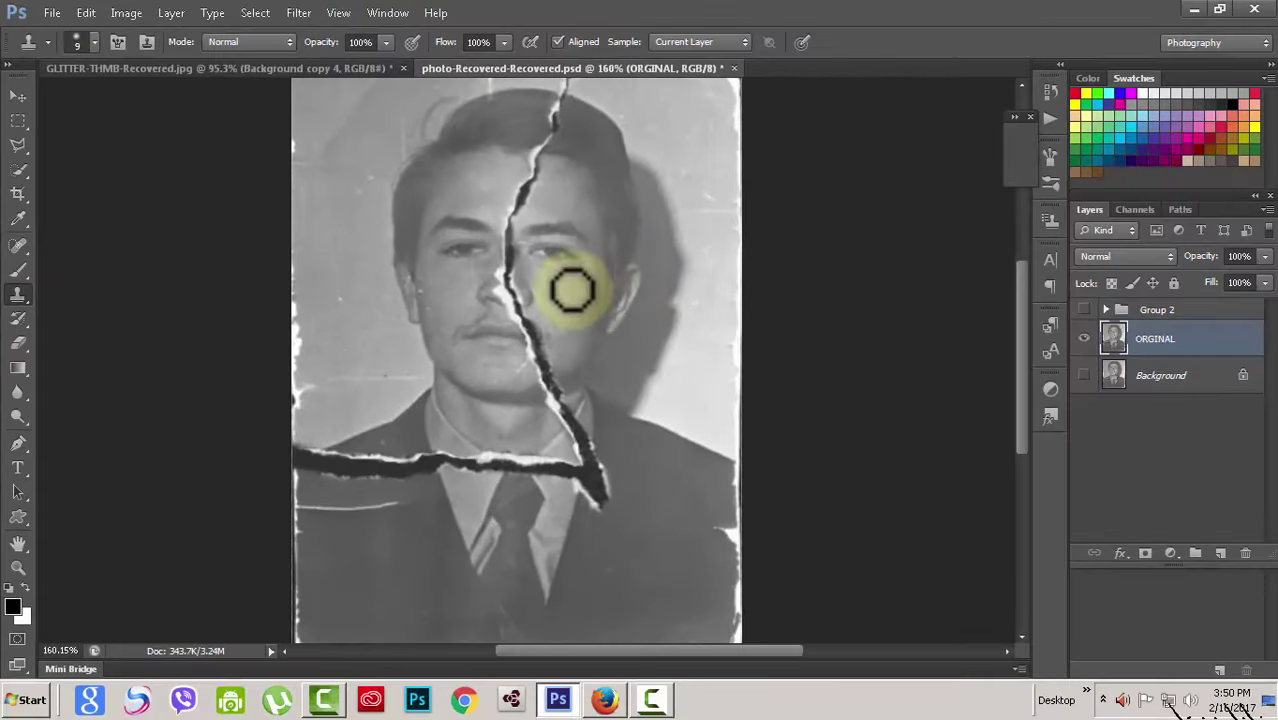
scroll(572, 290, "up", 1)
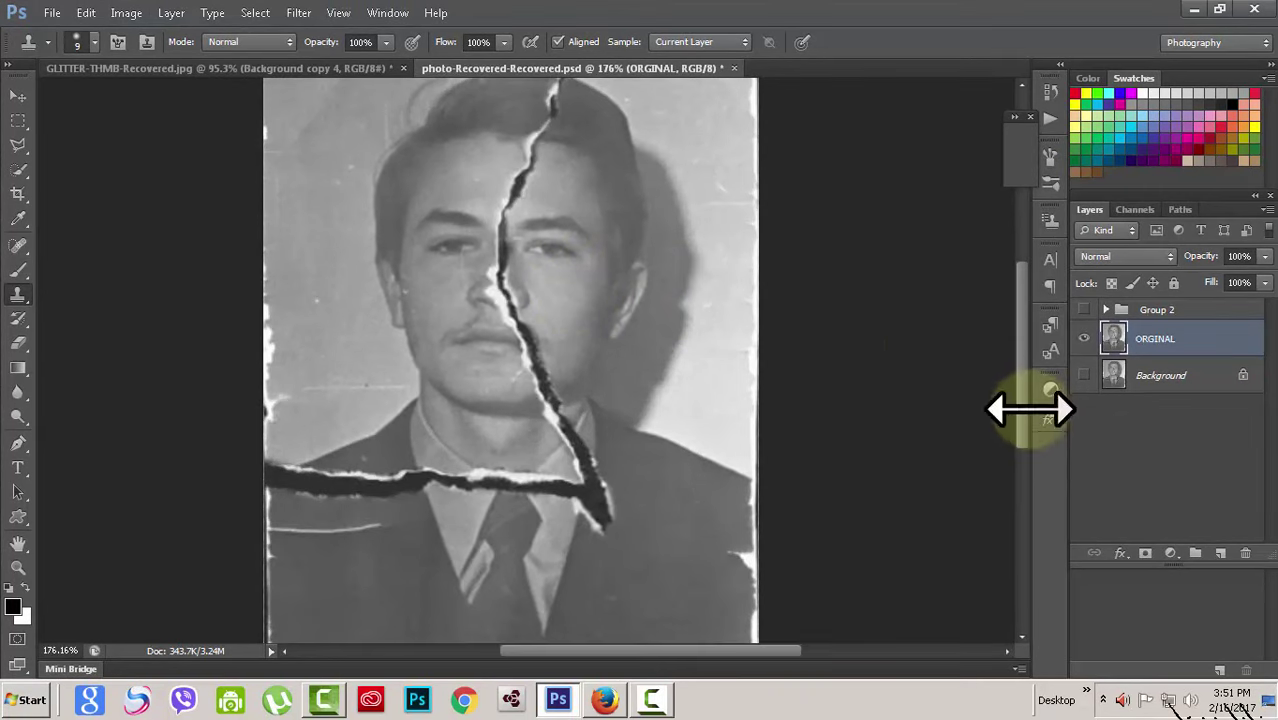
scroll(1013, 400, "up", 3)
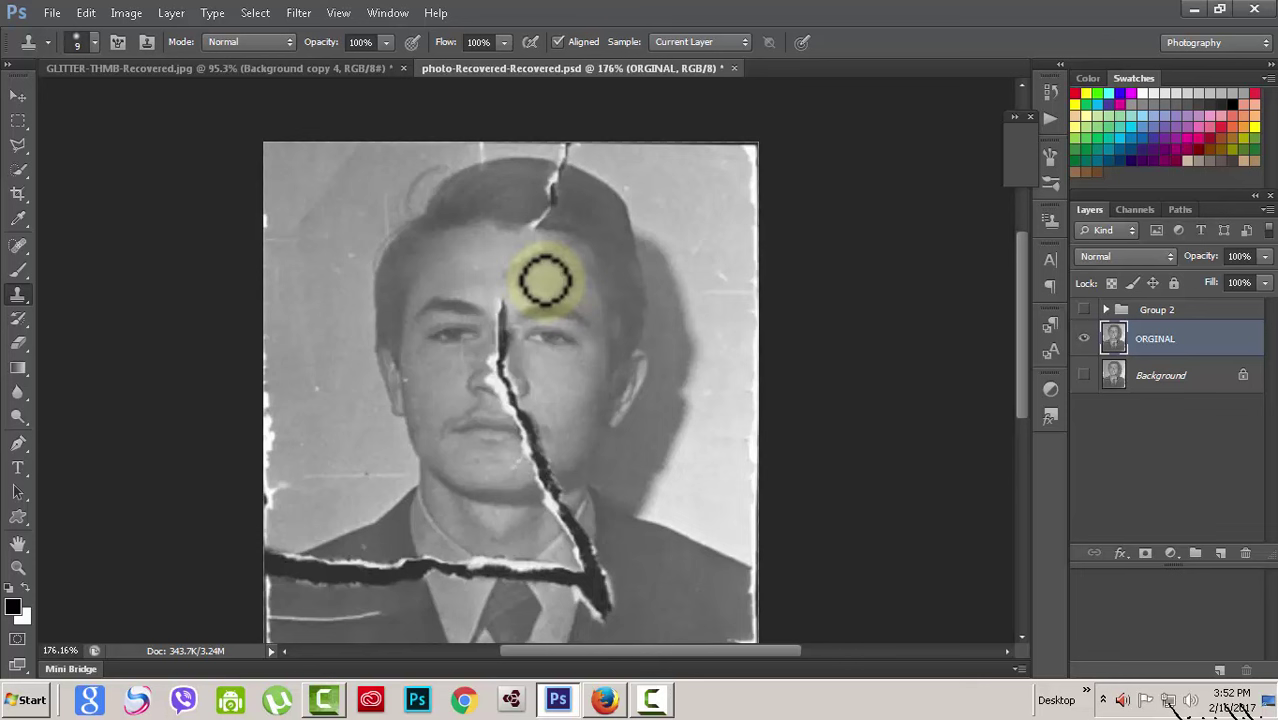
Enlarge the clone brush and stamp clean skin over the forehead crack.
key("bracketright")
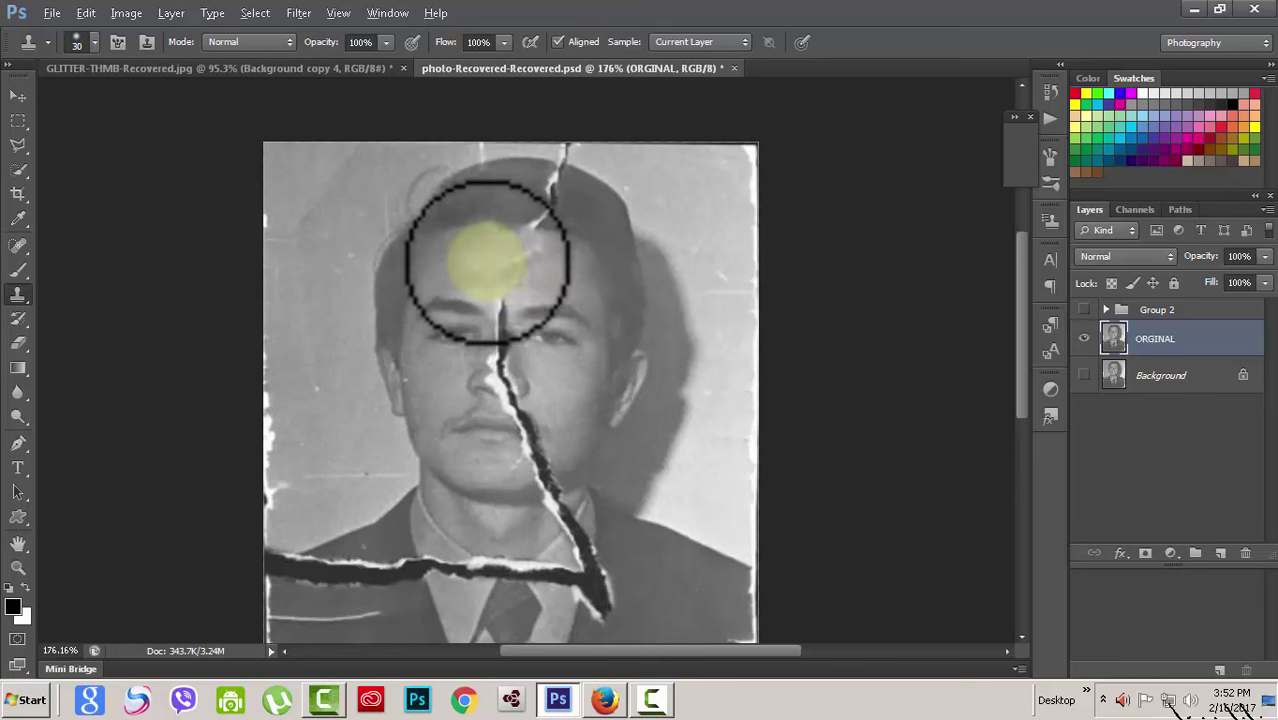
left_click_drag(487, 262, 547, 253)
left_click(499, 285)
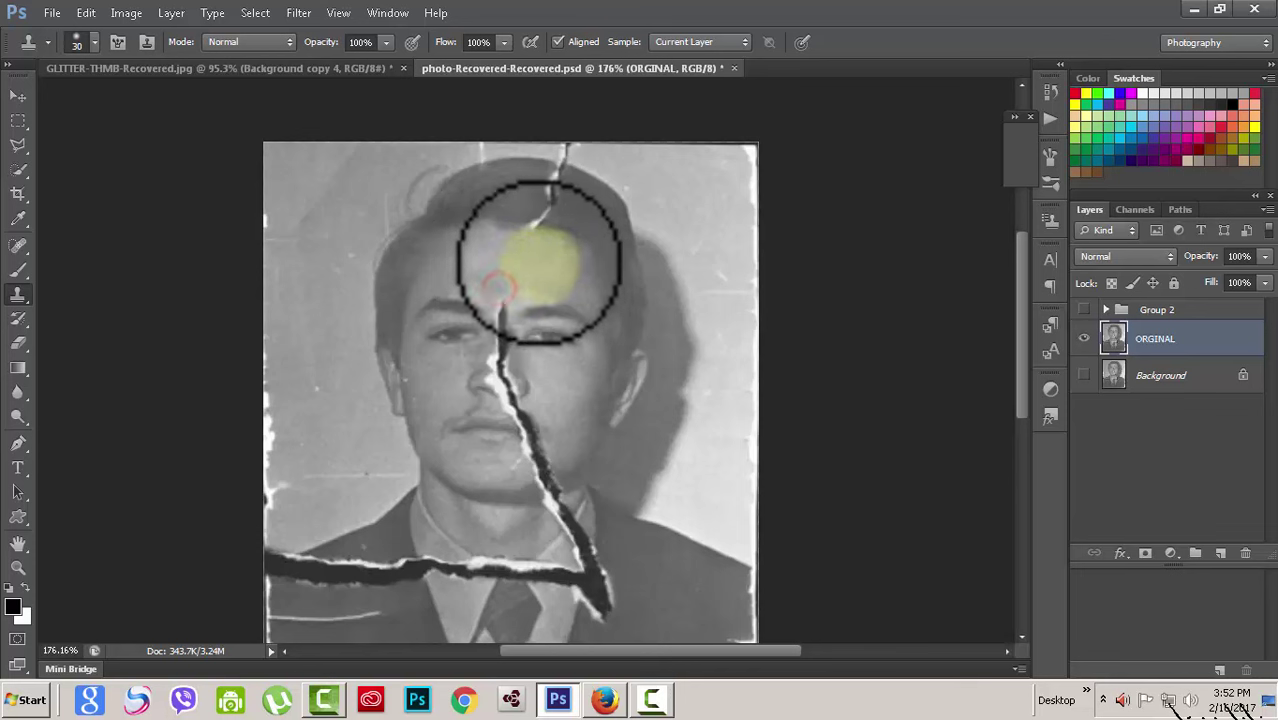
left_click(536, 257)
left_click(527, 243)
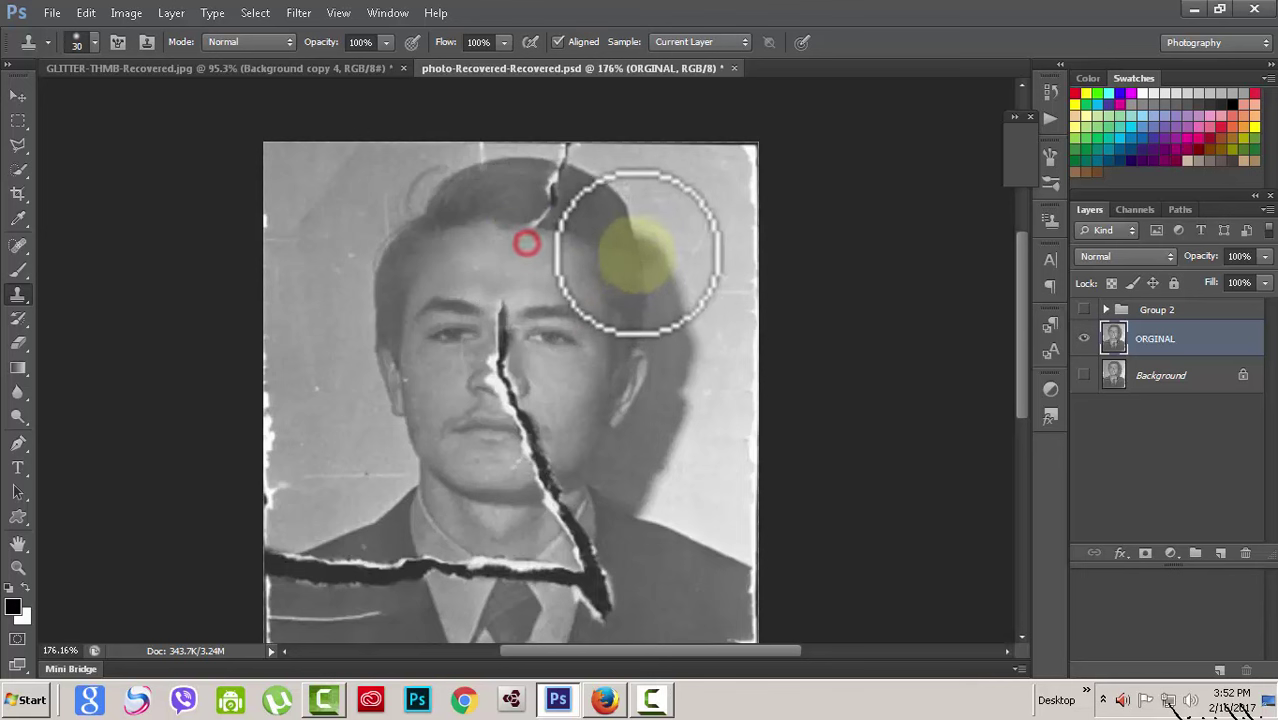
Sample clean hair and, with a smaller brush, stamp out the crack through the hair.
left_click(573, 190, "alt")
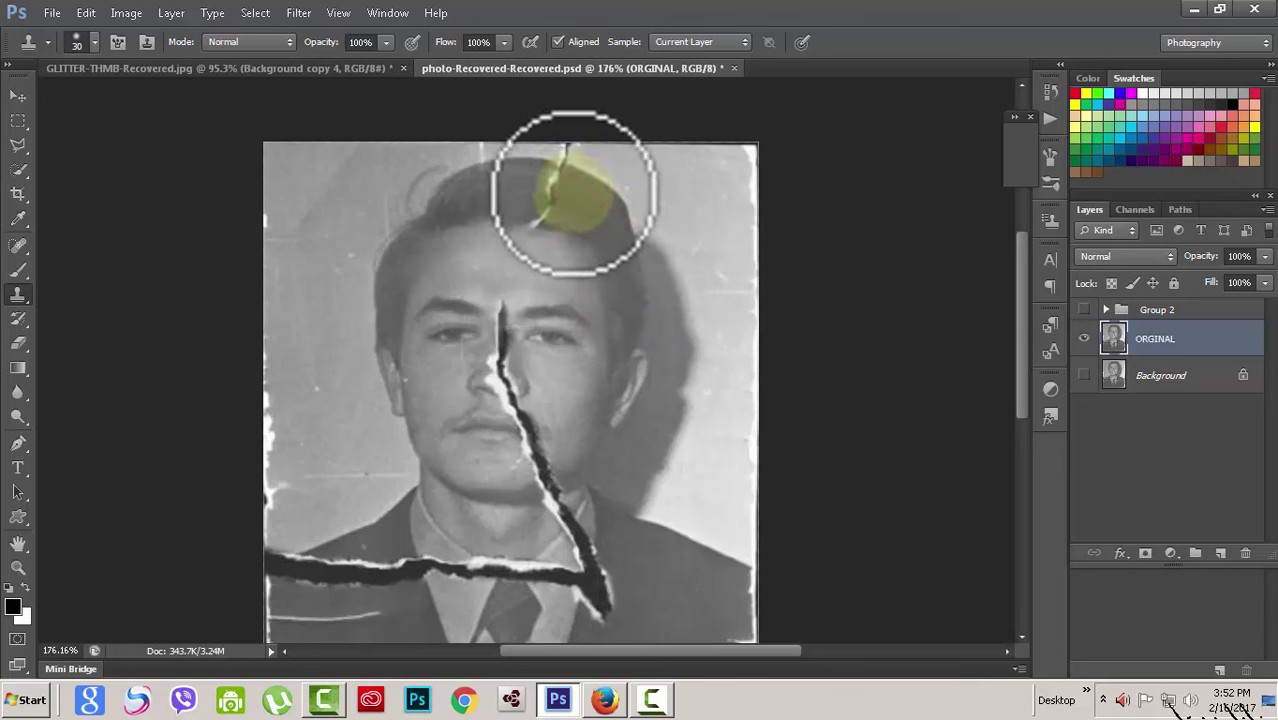
left_click(545, 204)
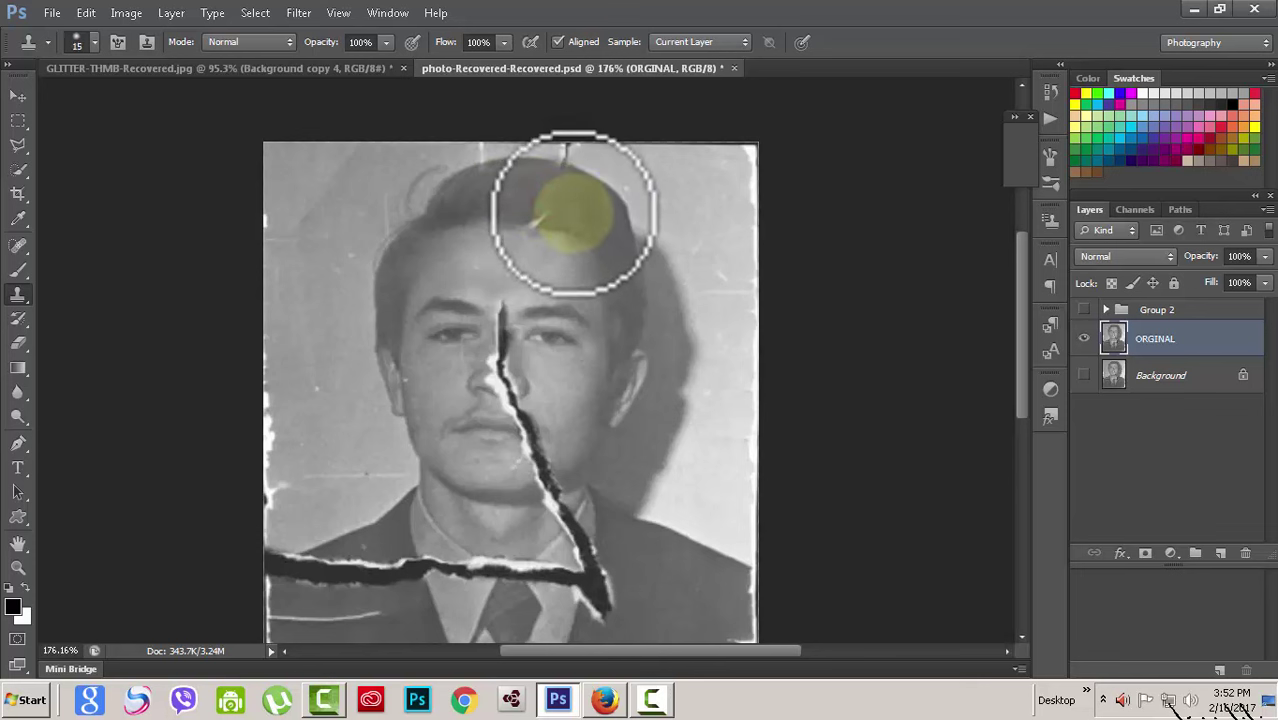
key("bracketleft")
key("bracketleft")
key("bracketleft")
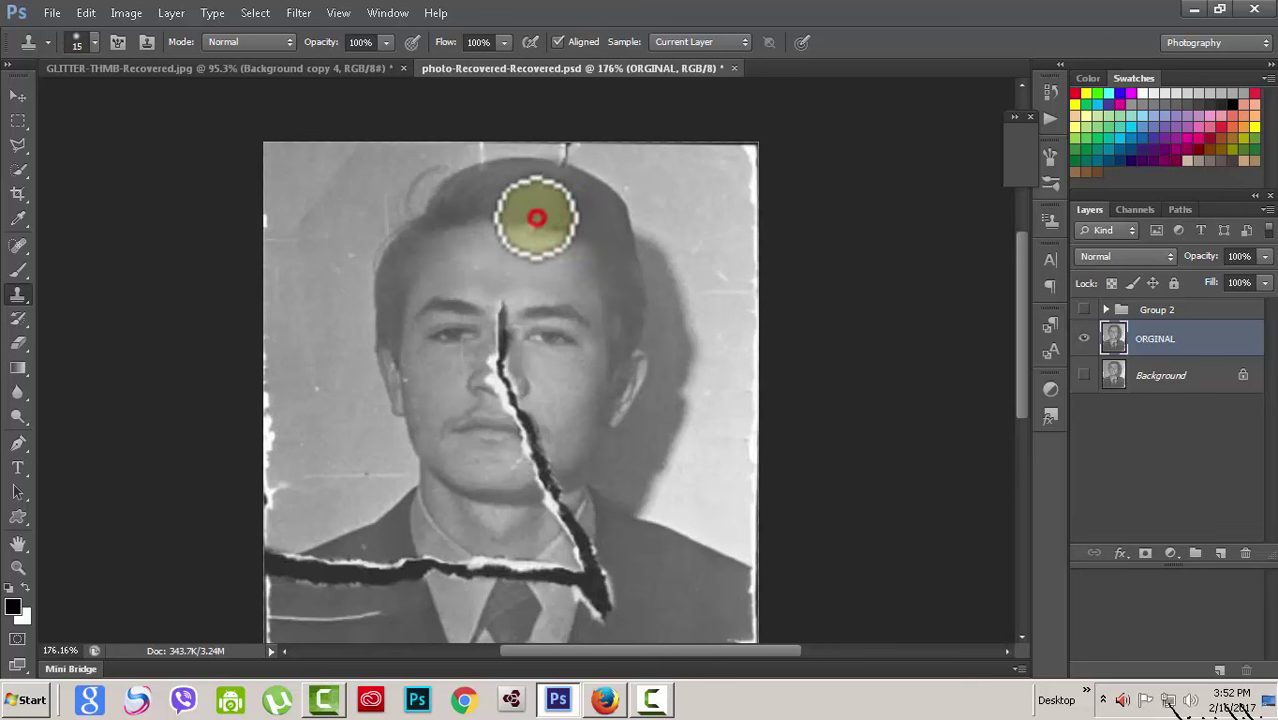
left_click(535, 220)
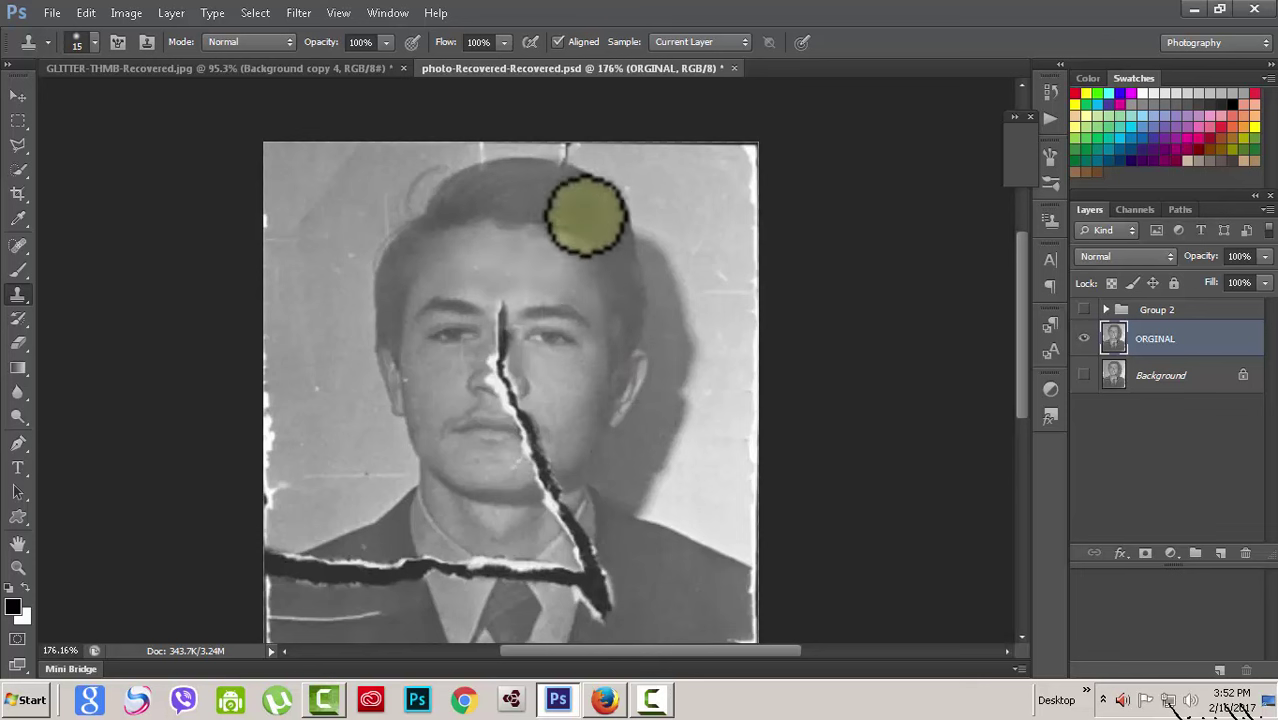
left_click(560, 183)
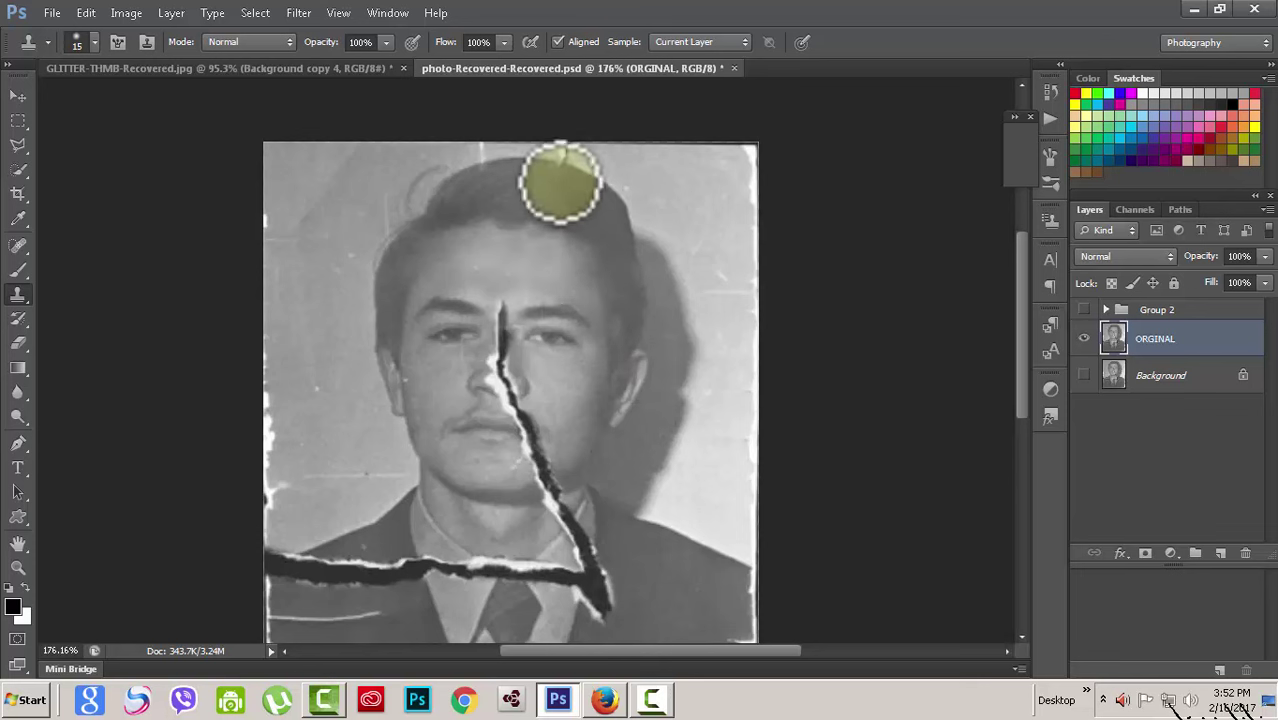
left_click(559, 180, "alt")
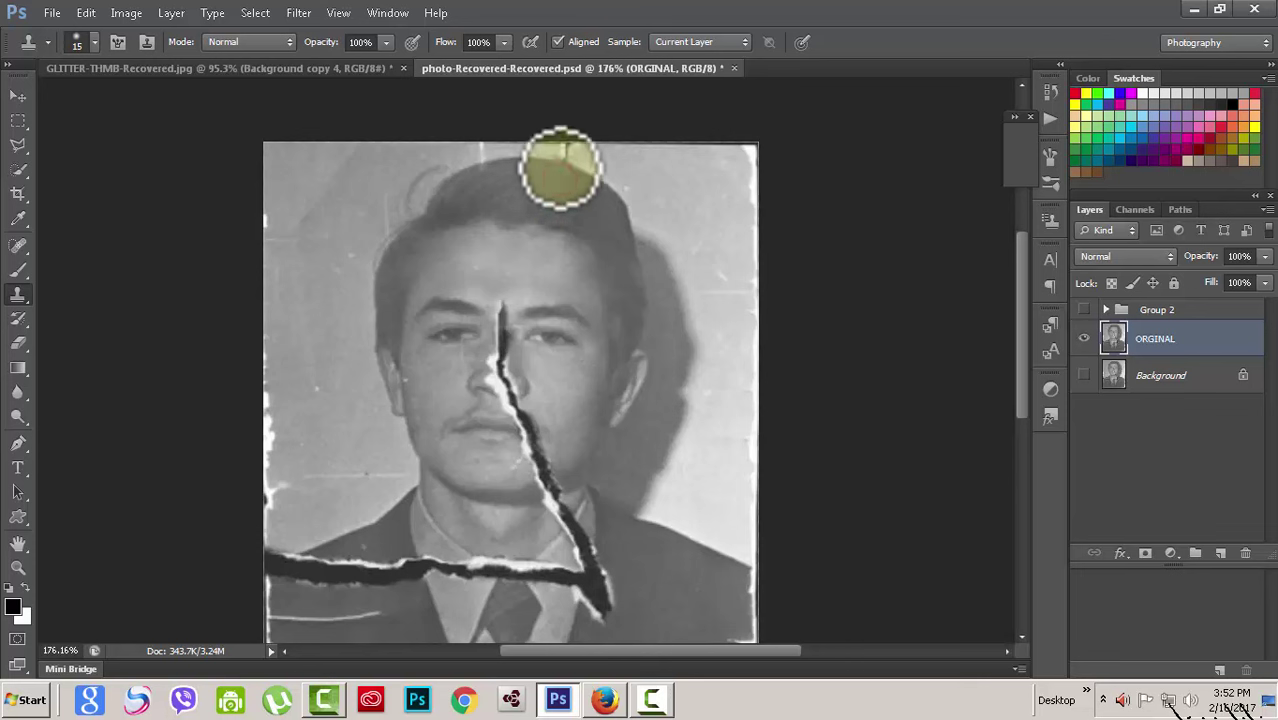
left_click(557, 169)
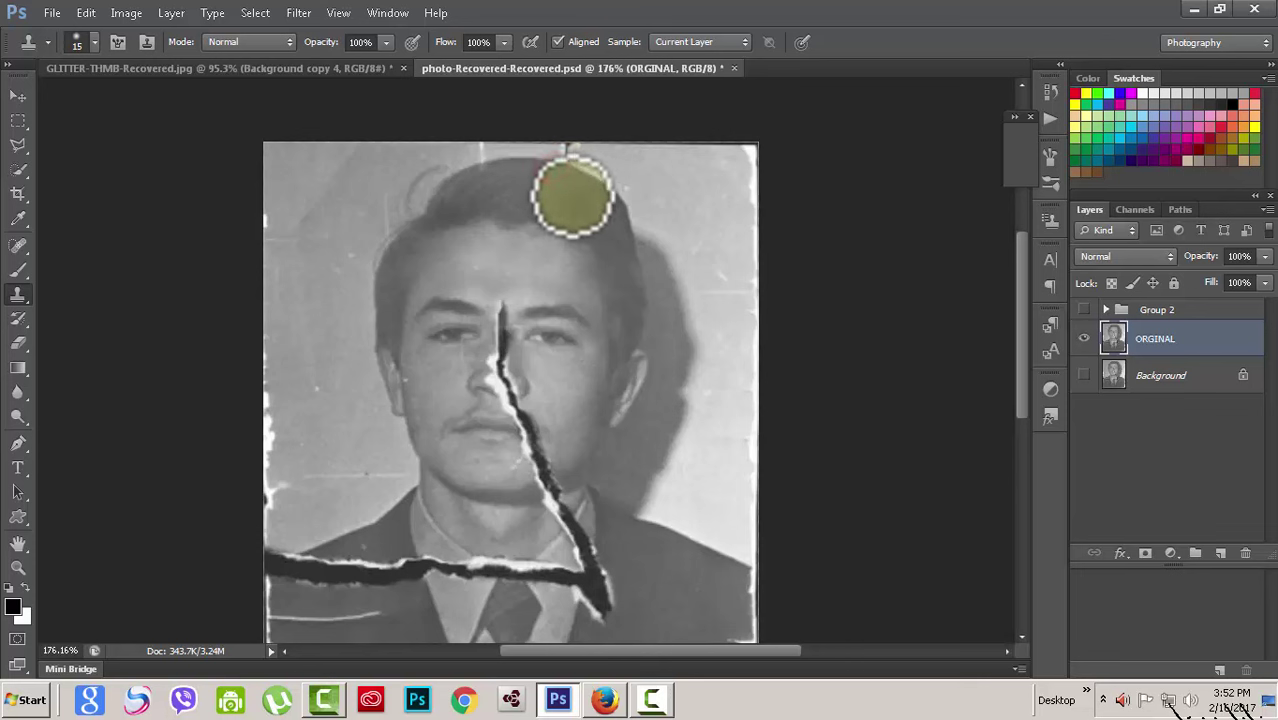
left_click(557, 171, "alt")
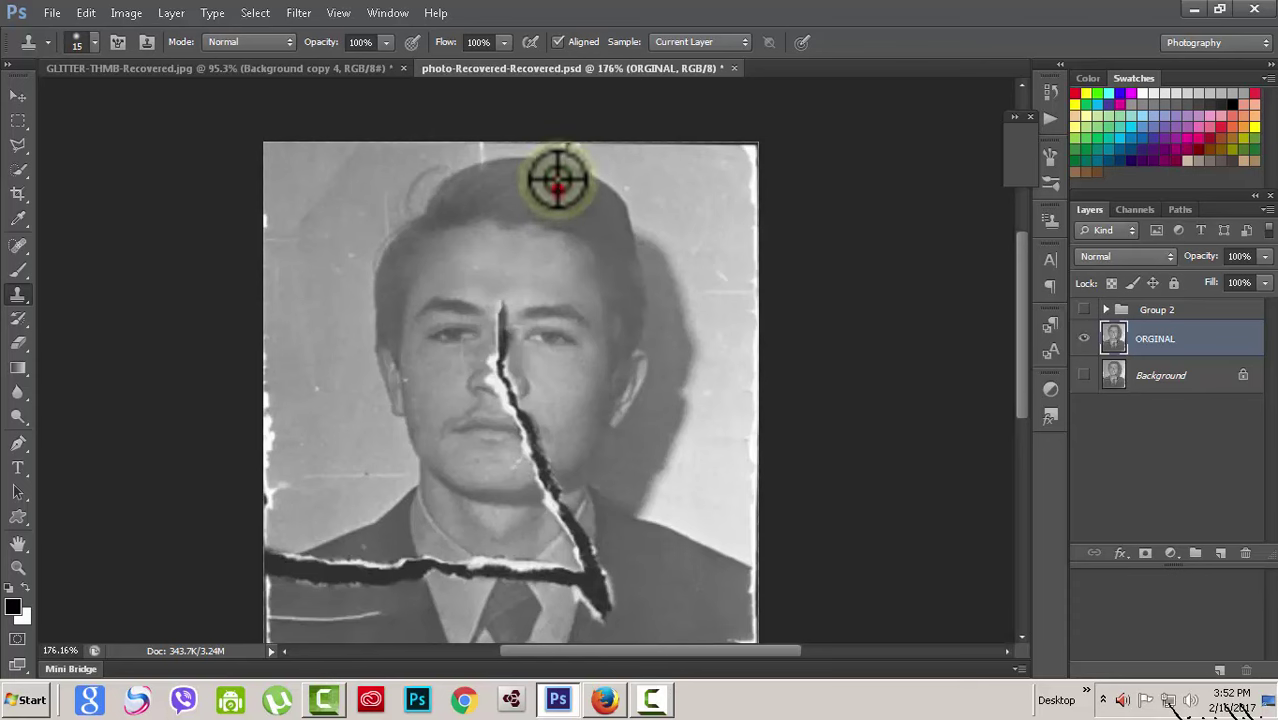
scroll(600, 400, "down", 1)
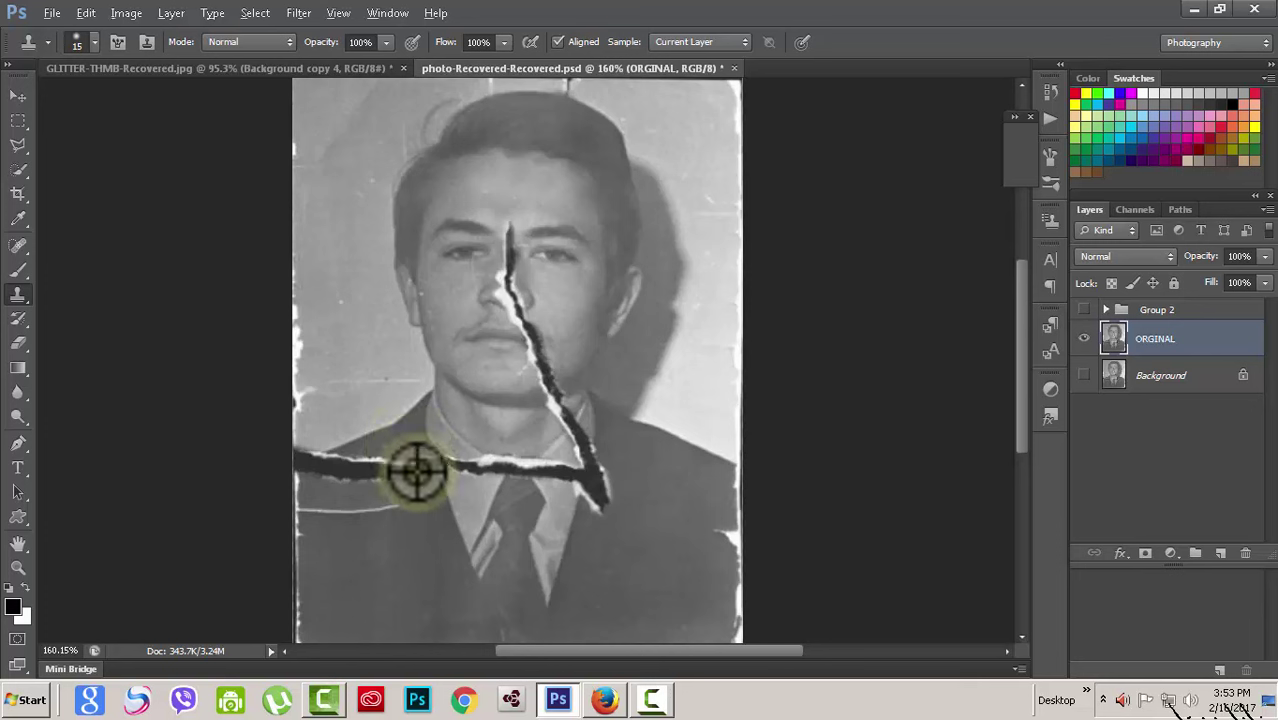
Clone over the horizontal crack on the shoulder, enlarging the brush for its left end.
left_click(409, 440, "alt")
left_click(410, 460)
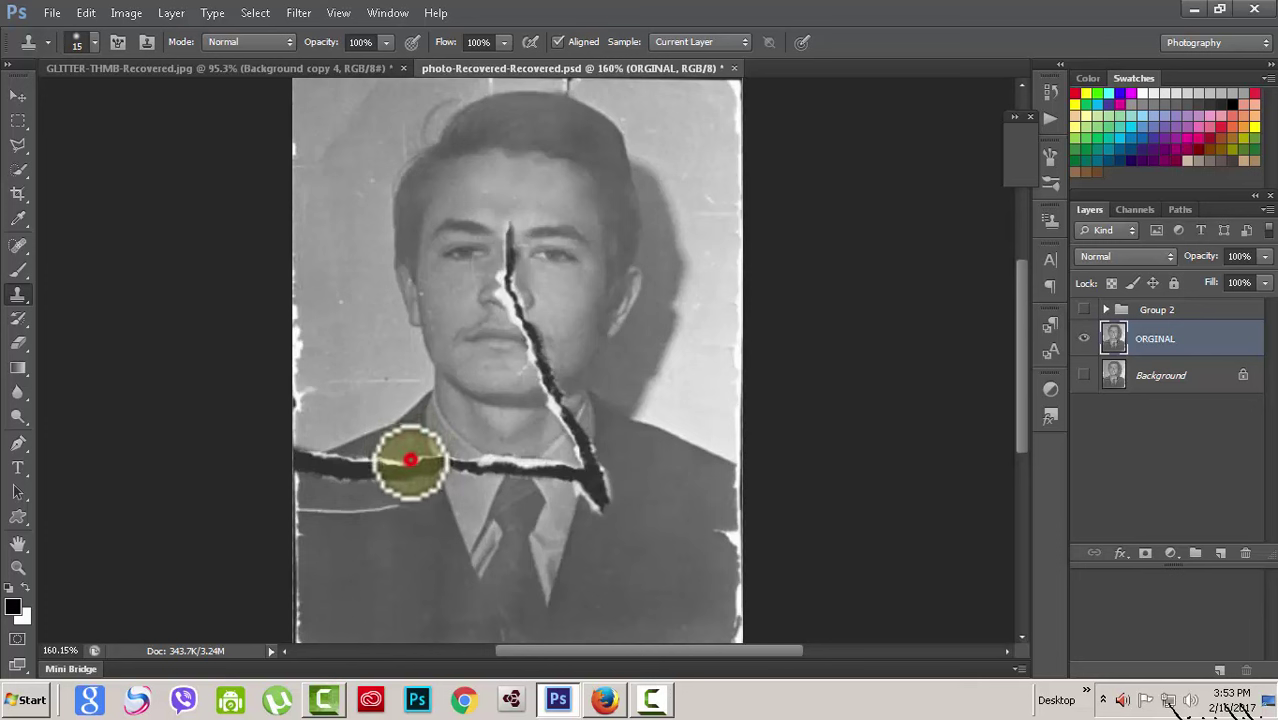
left_click(413, 462)
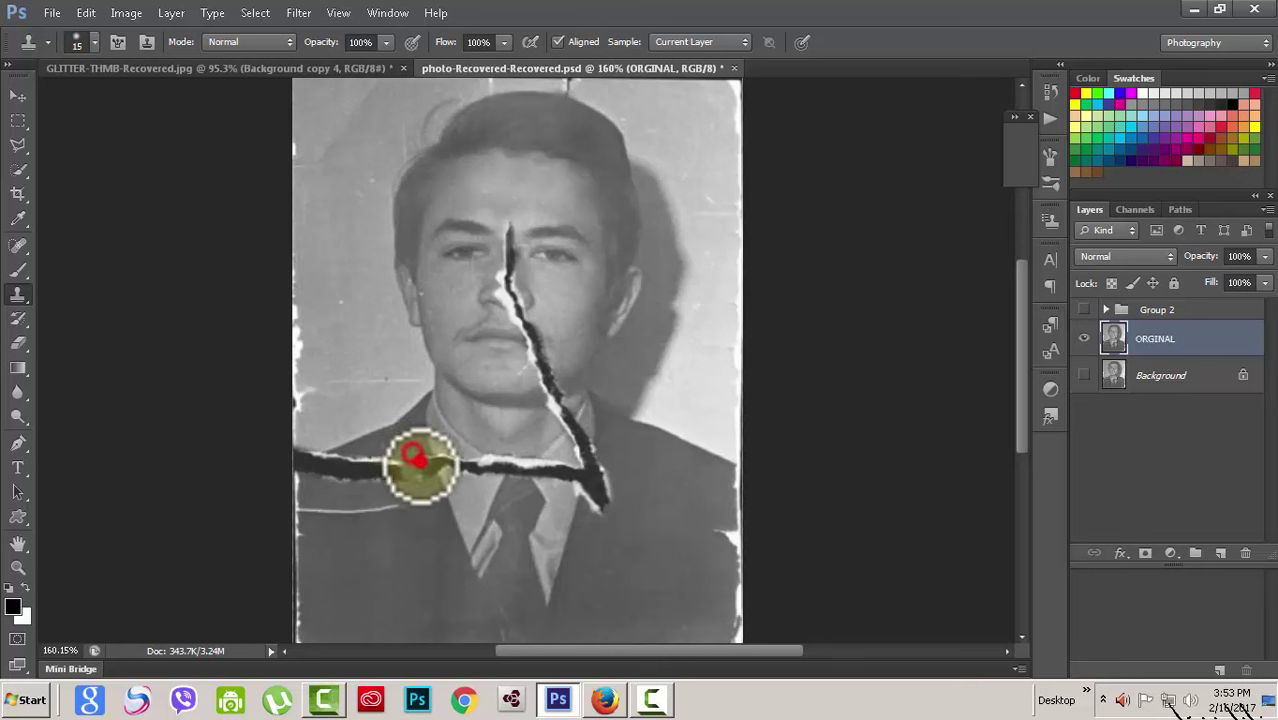
left_click(420, 460)
key("bracketright")
key("bracketright")
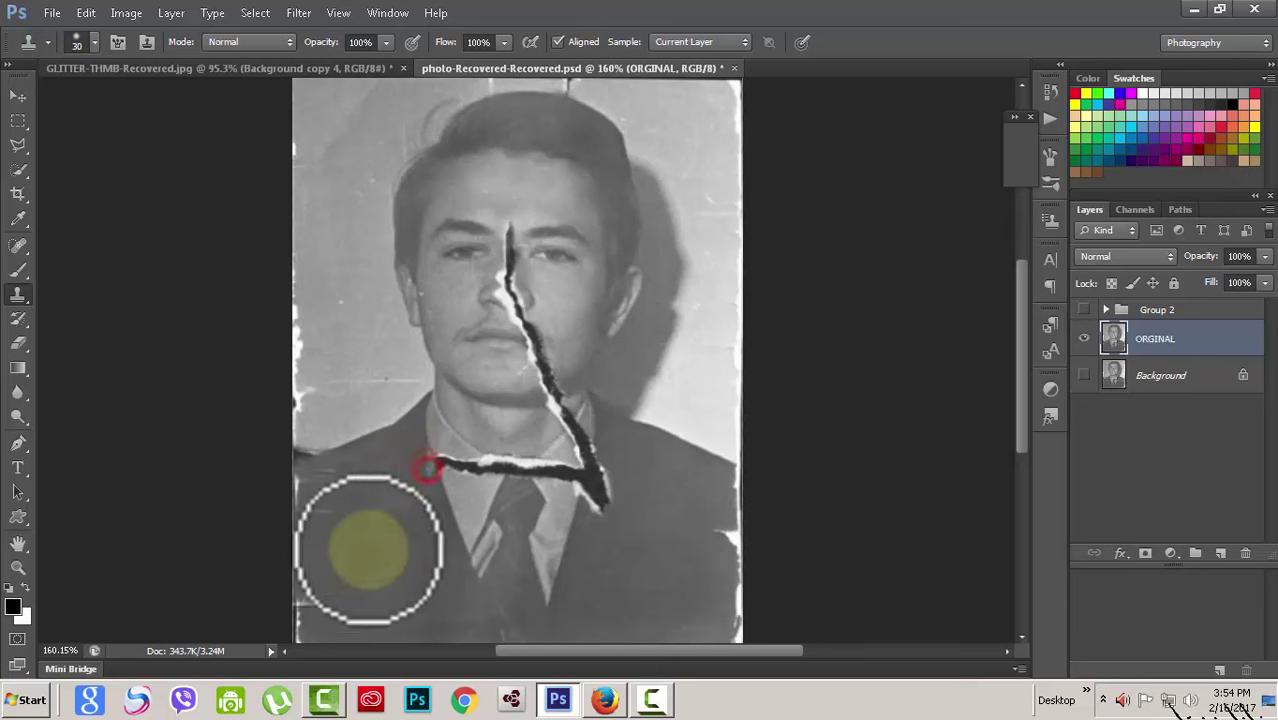
mouse_move(368, 549)
left_mouse_down()
mouse_move(393, 506)
mouse_move(302, 497)
left_mouse_up()
Stamp background tone over the white flecks along the photo's worn left edge.
left_click(292, 490)
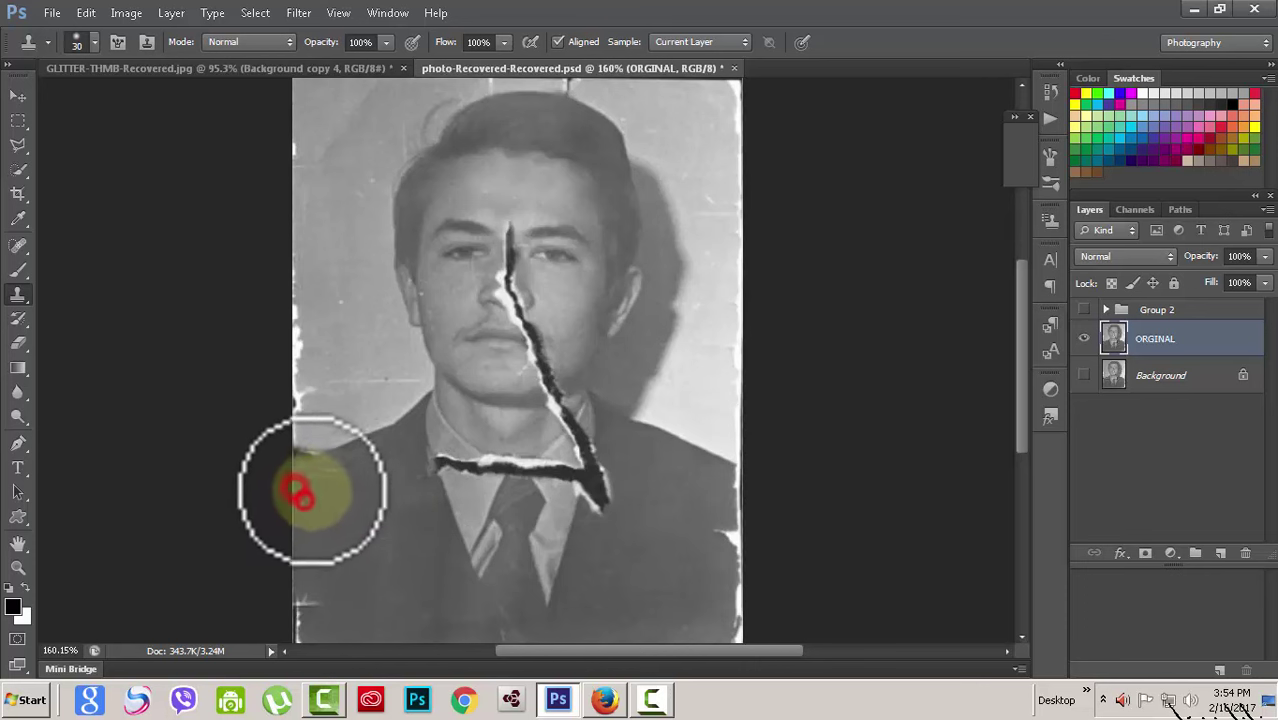
left_click(323, 484)
left_click(331, 460)
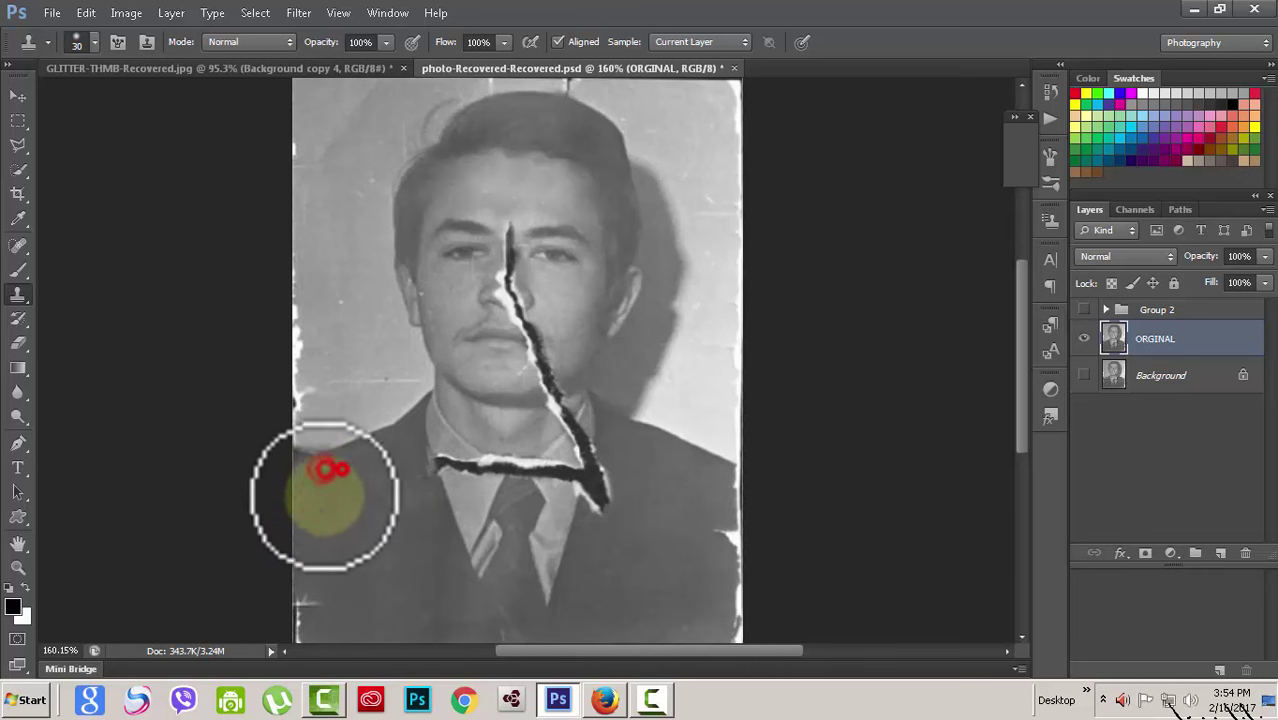
left_click(303, 473)
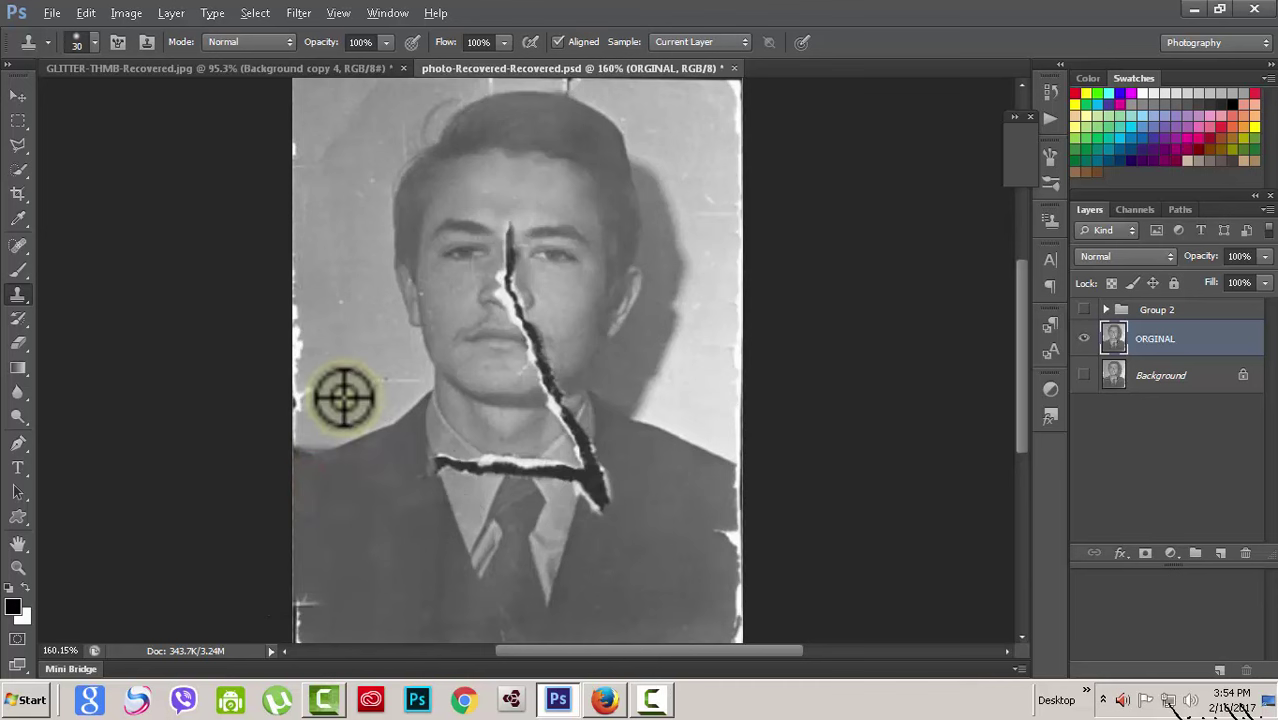
left_click(343, 398, "alt")
left_click(300, 442)
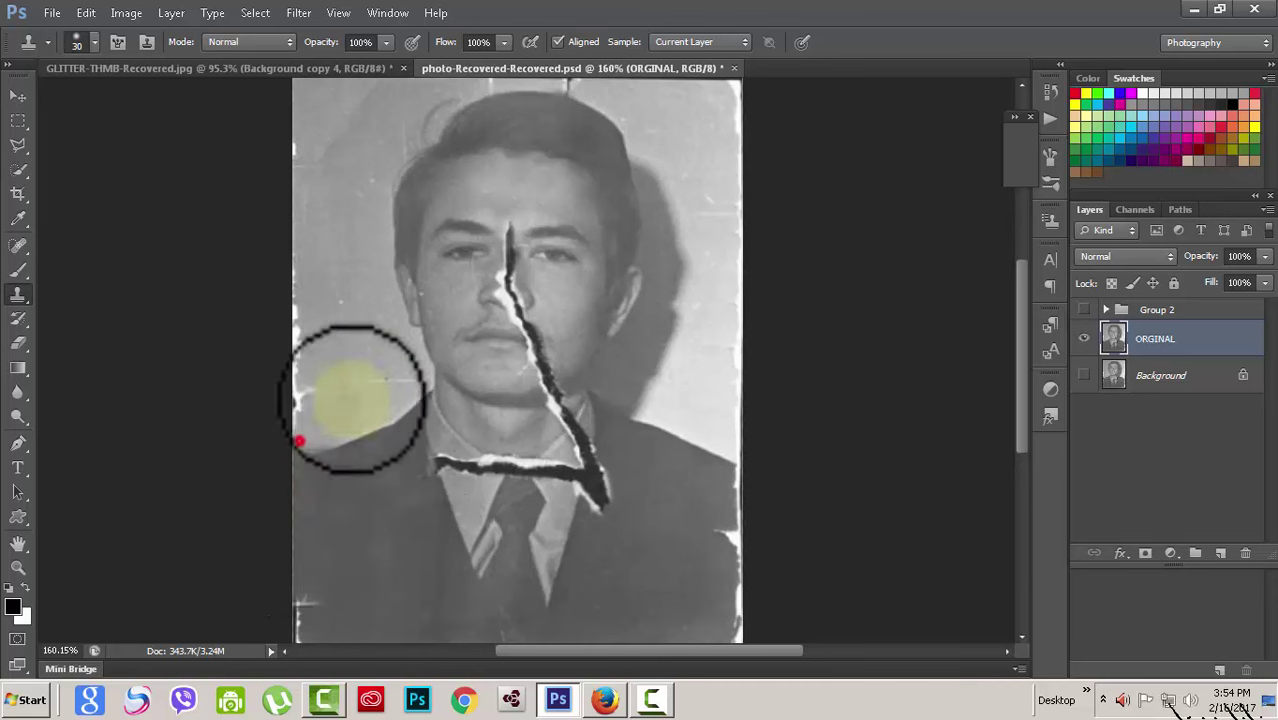
left_click(343, 408, "alt")
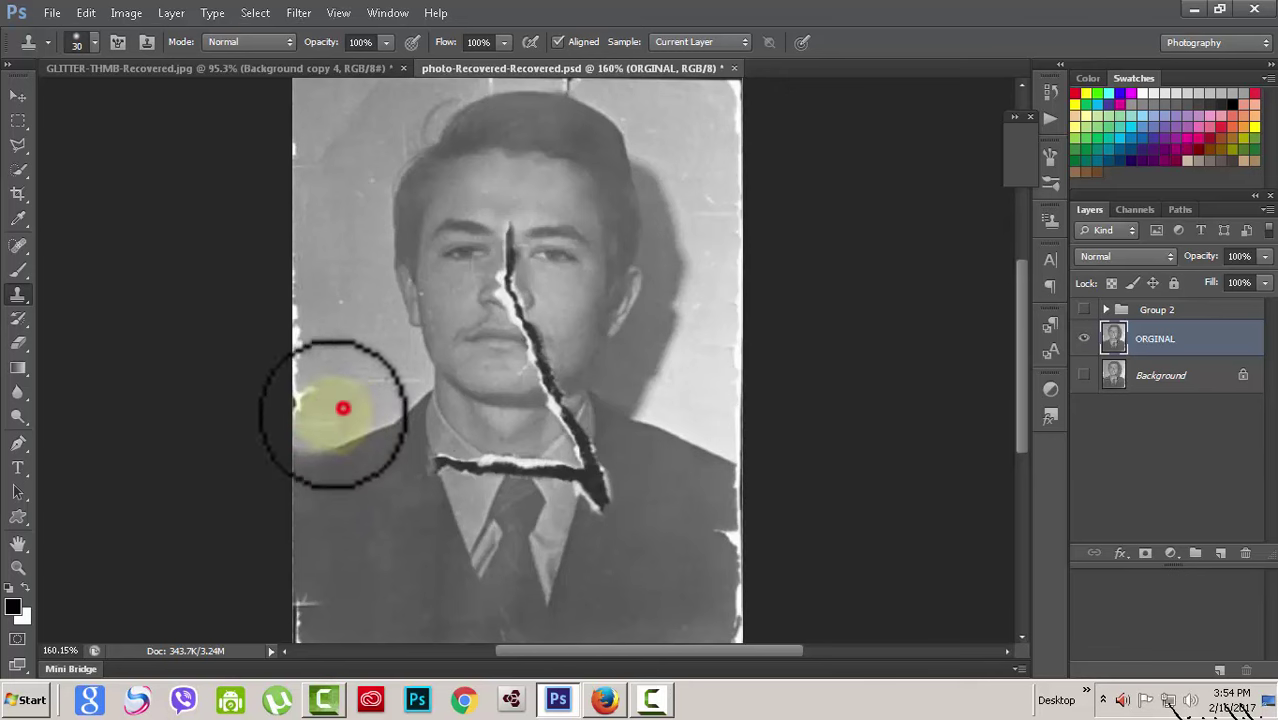
left_click(297, 437)
left_click(322, 414)
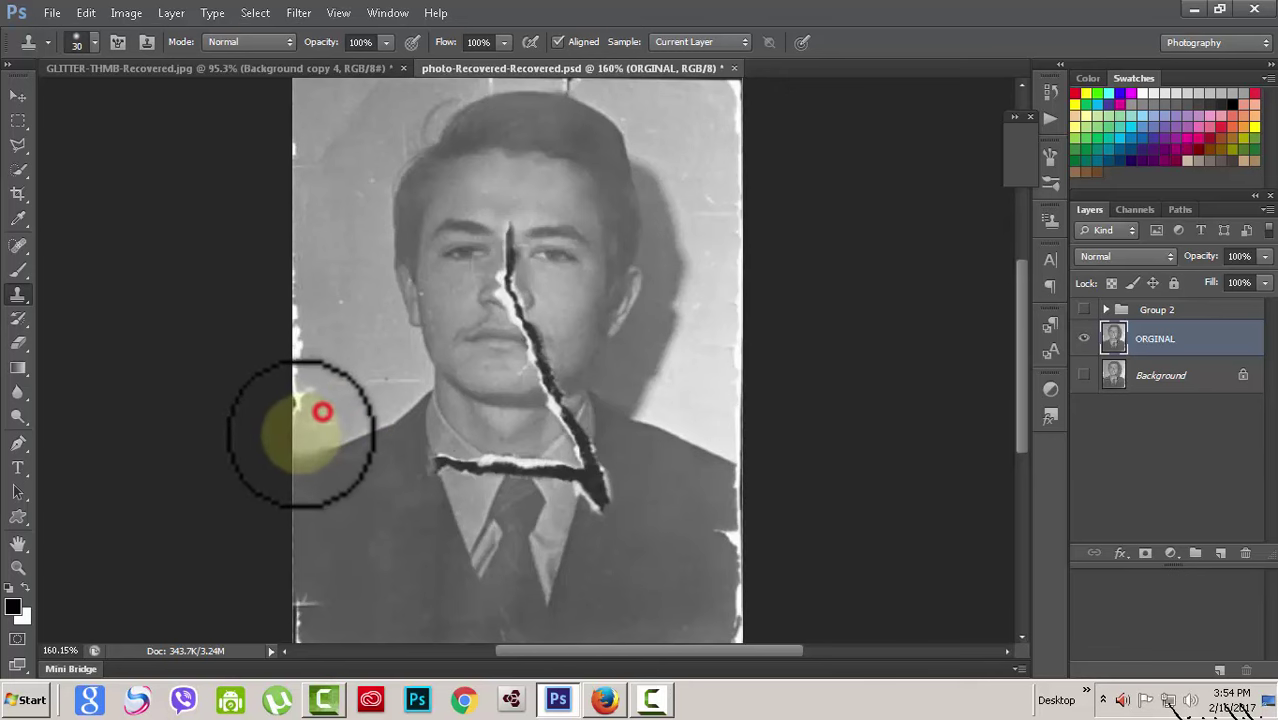
left_click(296, 447)
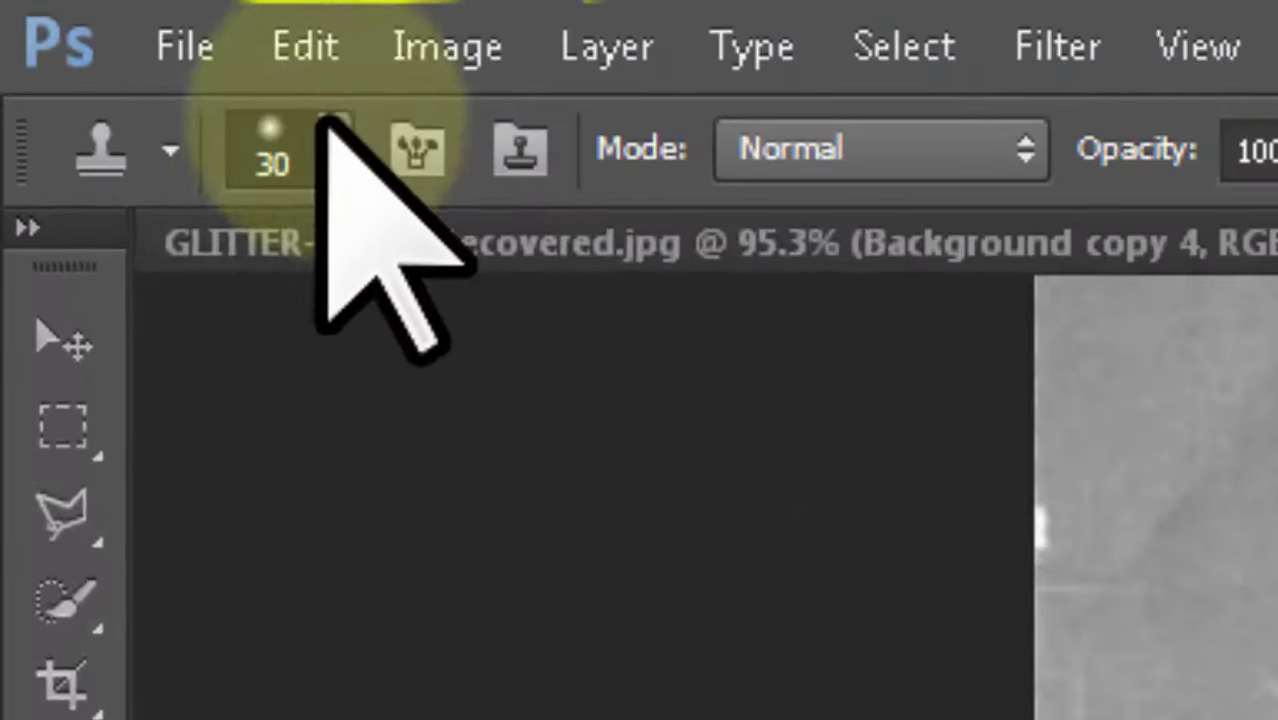
Switch to a hard round brush and patch the torn left edge of the background.
left_click(118, 52)
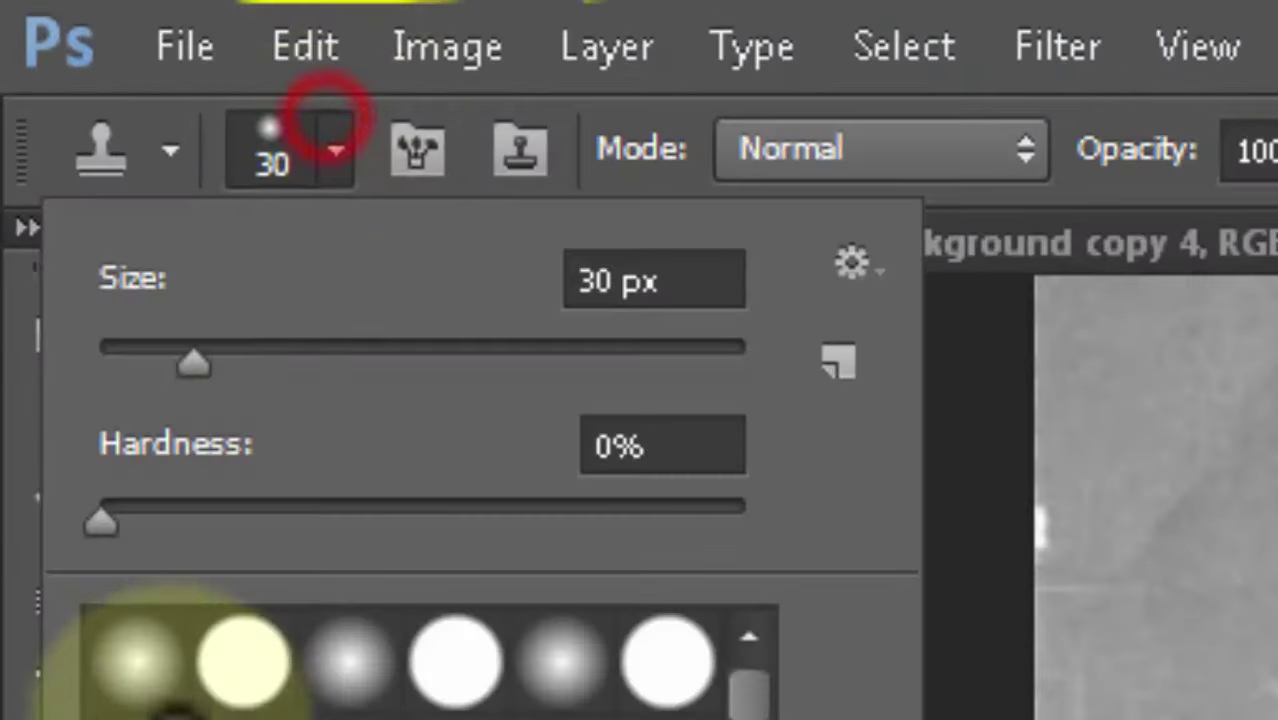
left_click(197, 540)
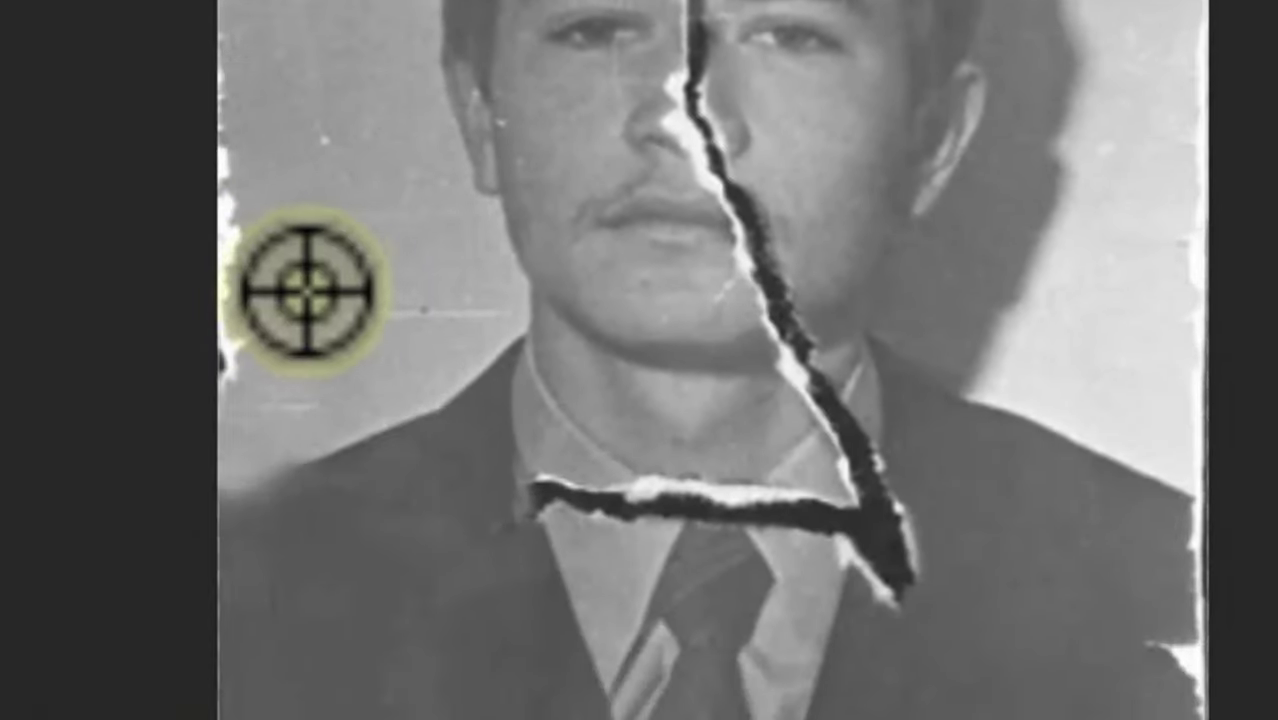
left_click(305, 291, "alt")
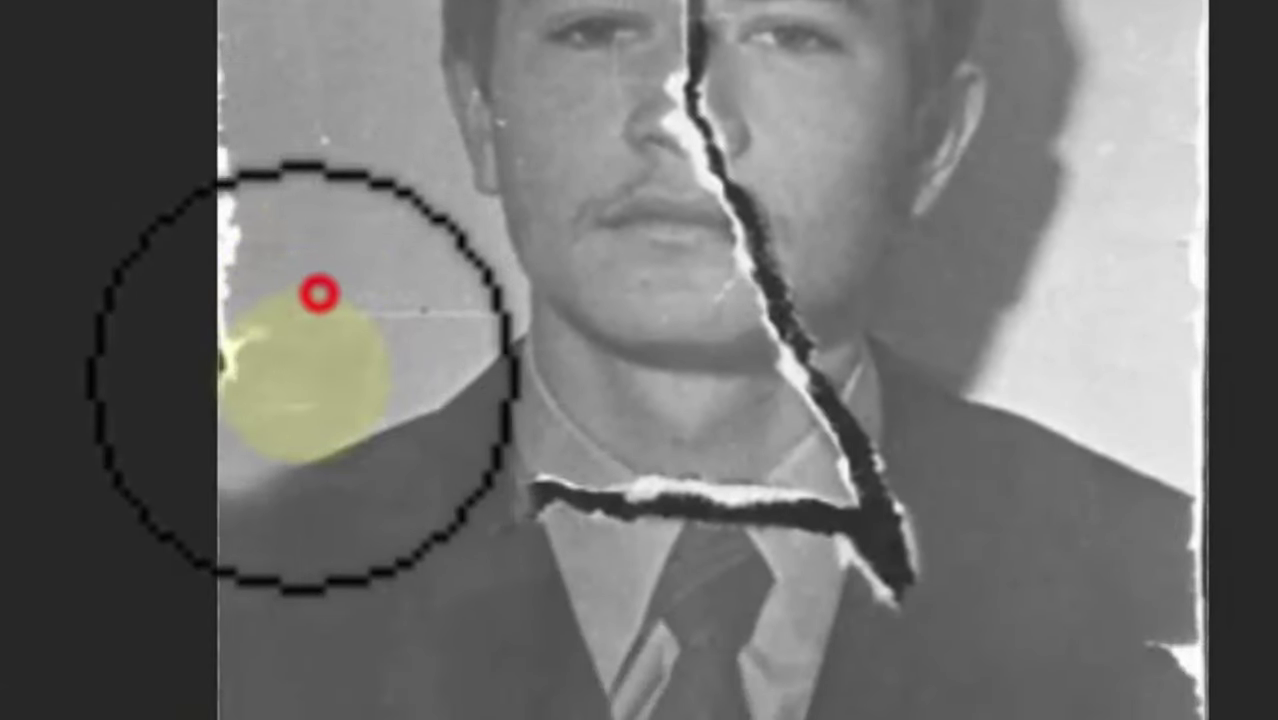
left_click(222, 448)
left_click(328, 285)
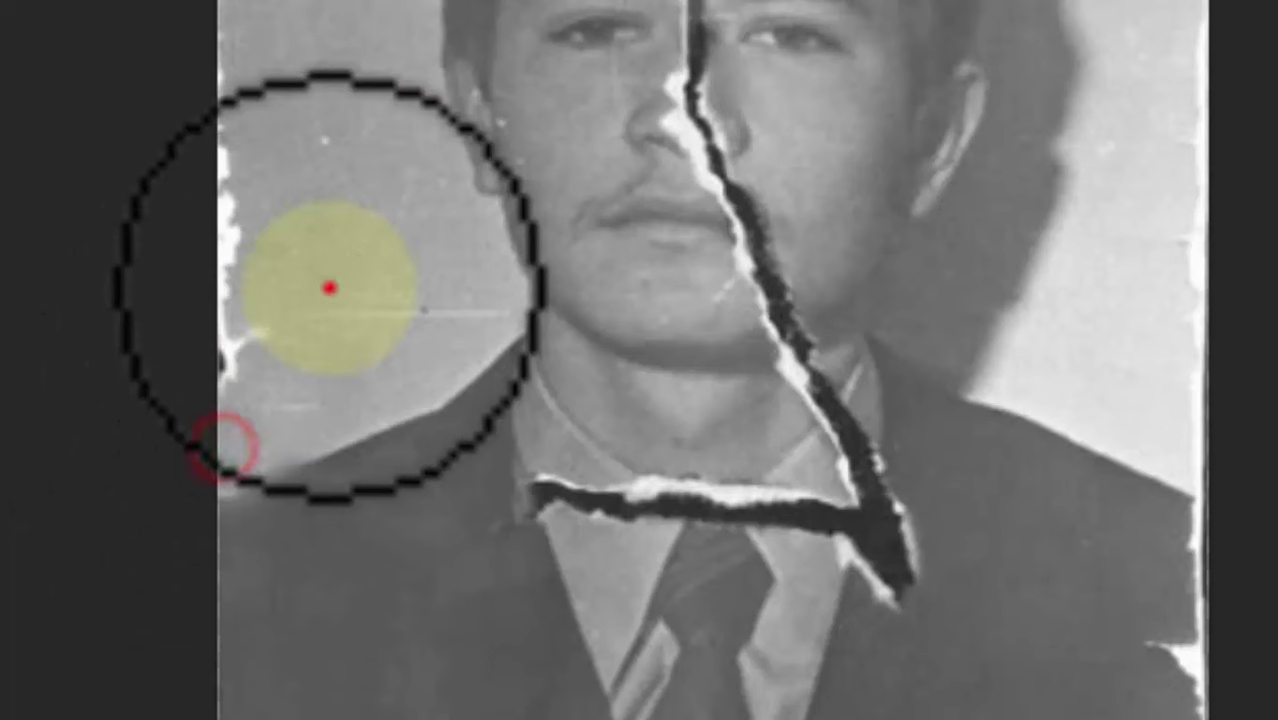
left_click(262, 426)
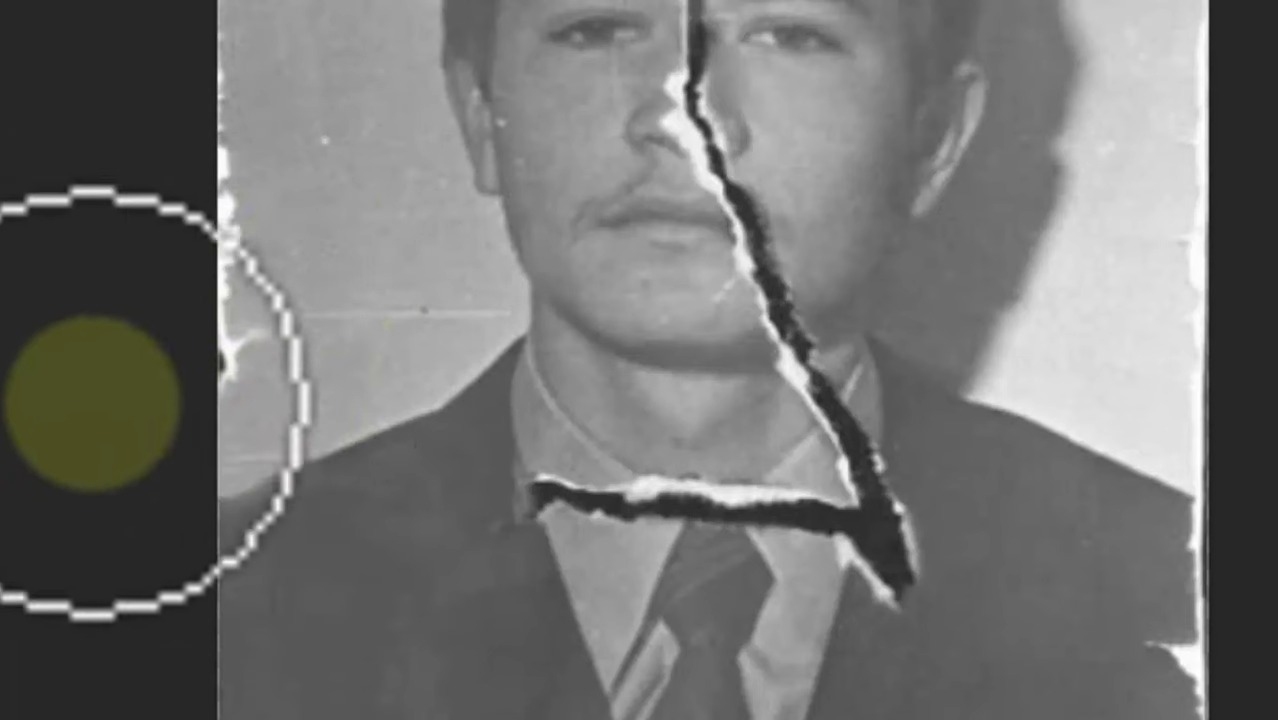
left_click(241, 437)
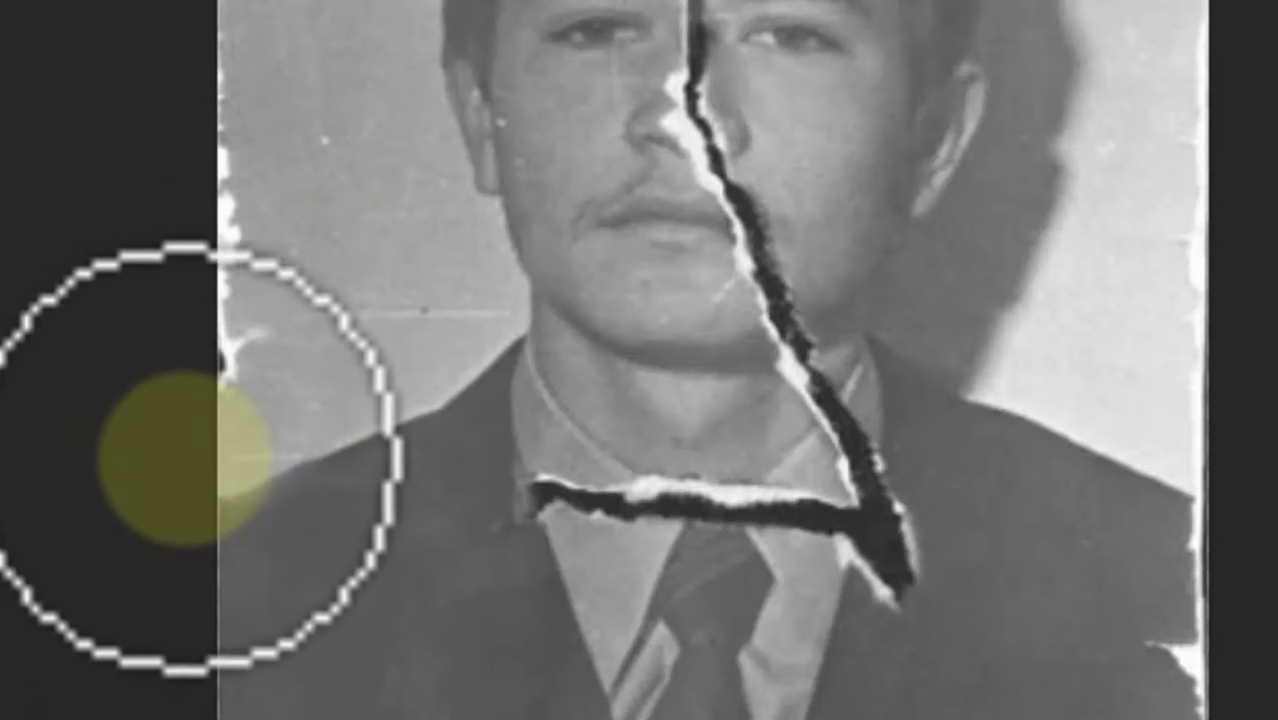
left_click(190, 465)
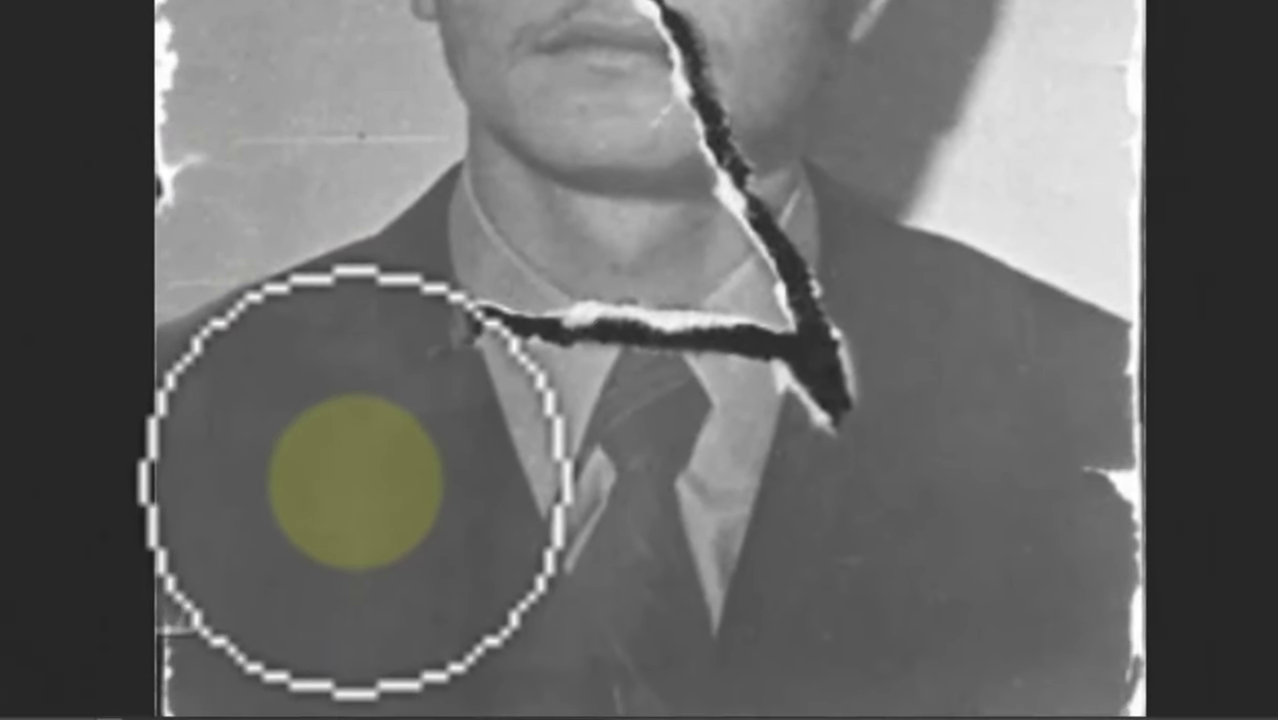
left_click(170, 630)
left_click(314, 533)
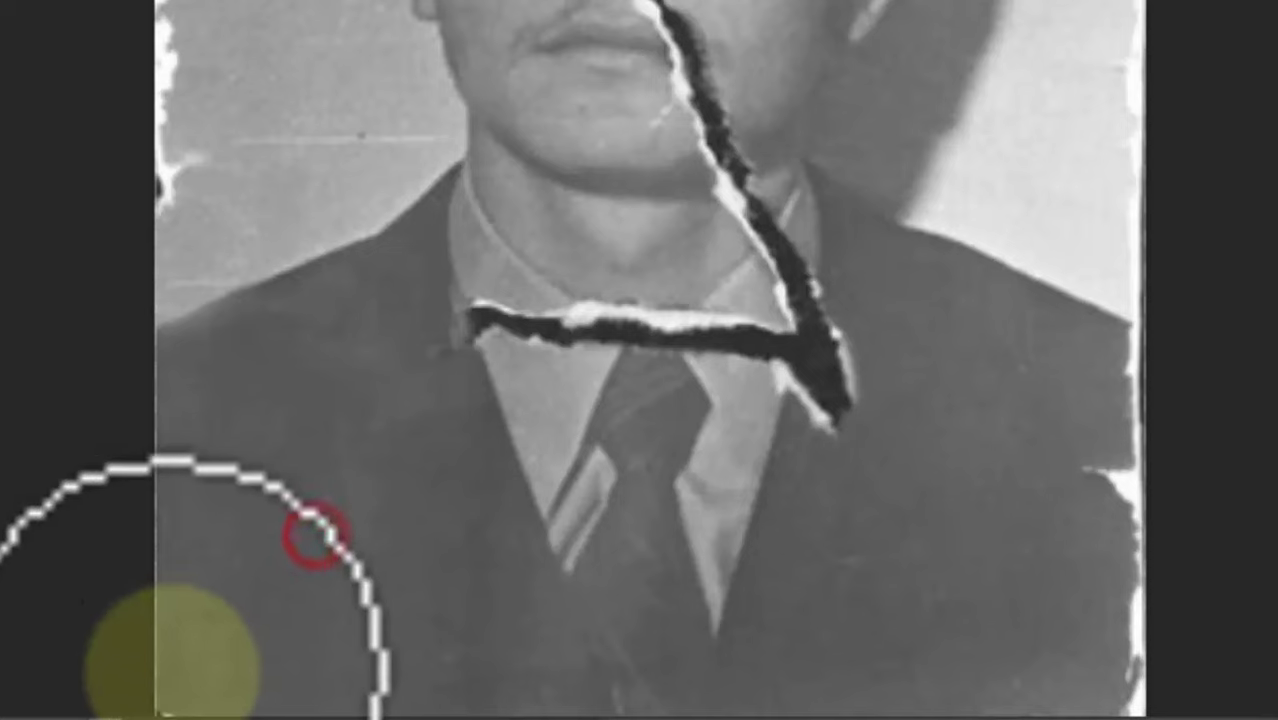
left_click(171, 650)
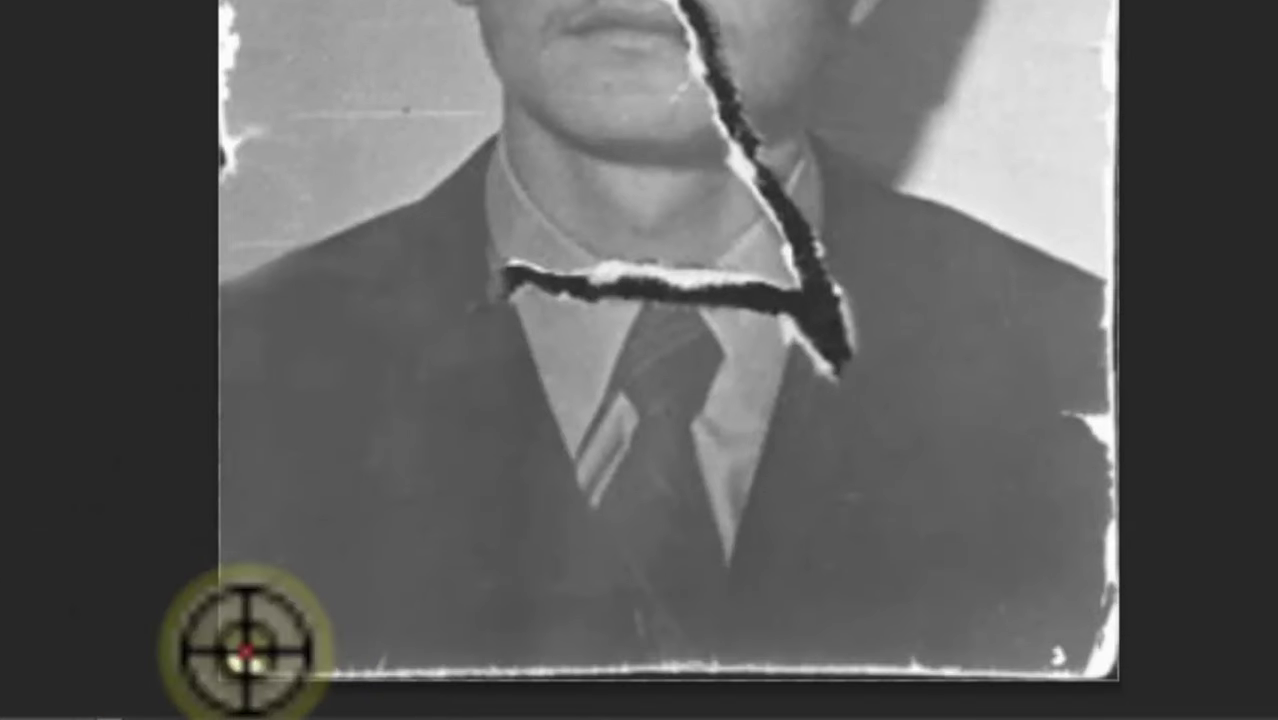
Cover the white border at the bottom-left corner and along the bottom edge.
left_click(243, 646, "alt")
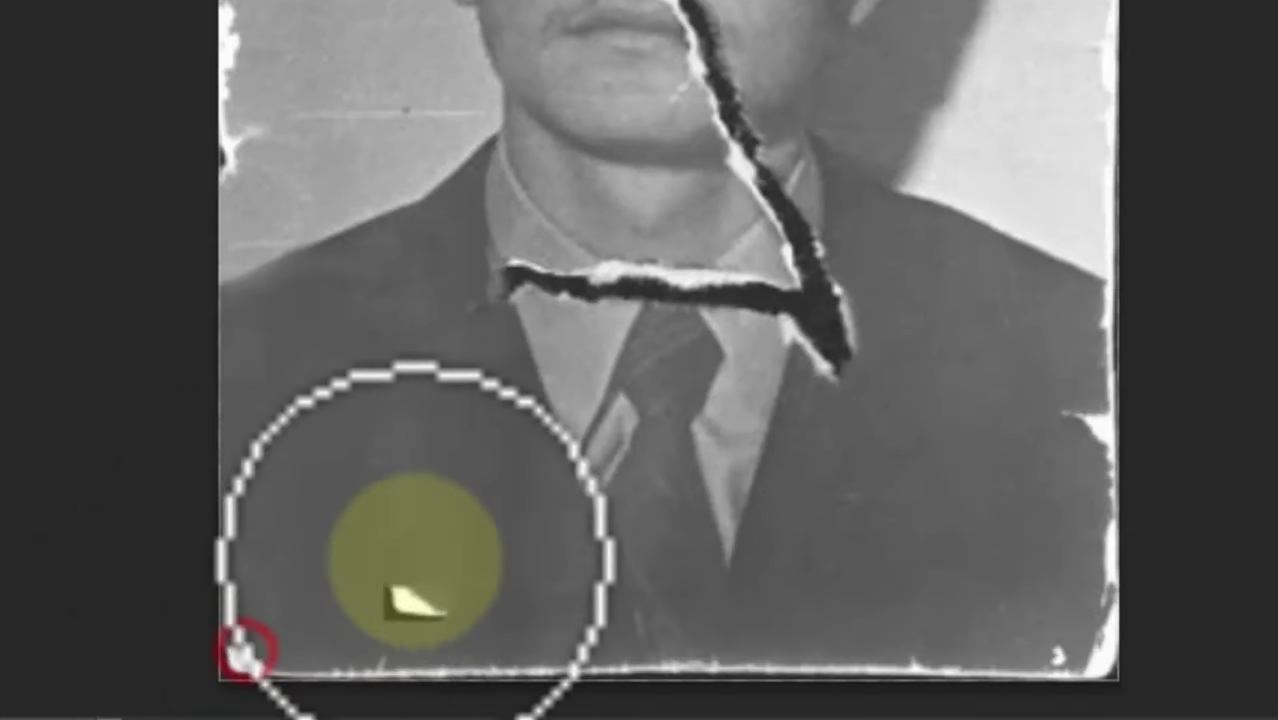
left_click(316, 470, "alt")
left_click(228, 665)
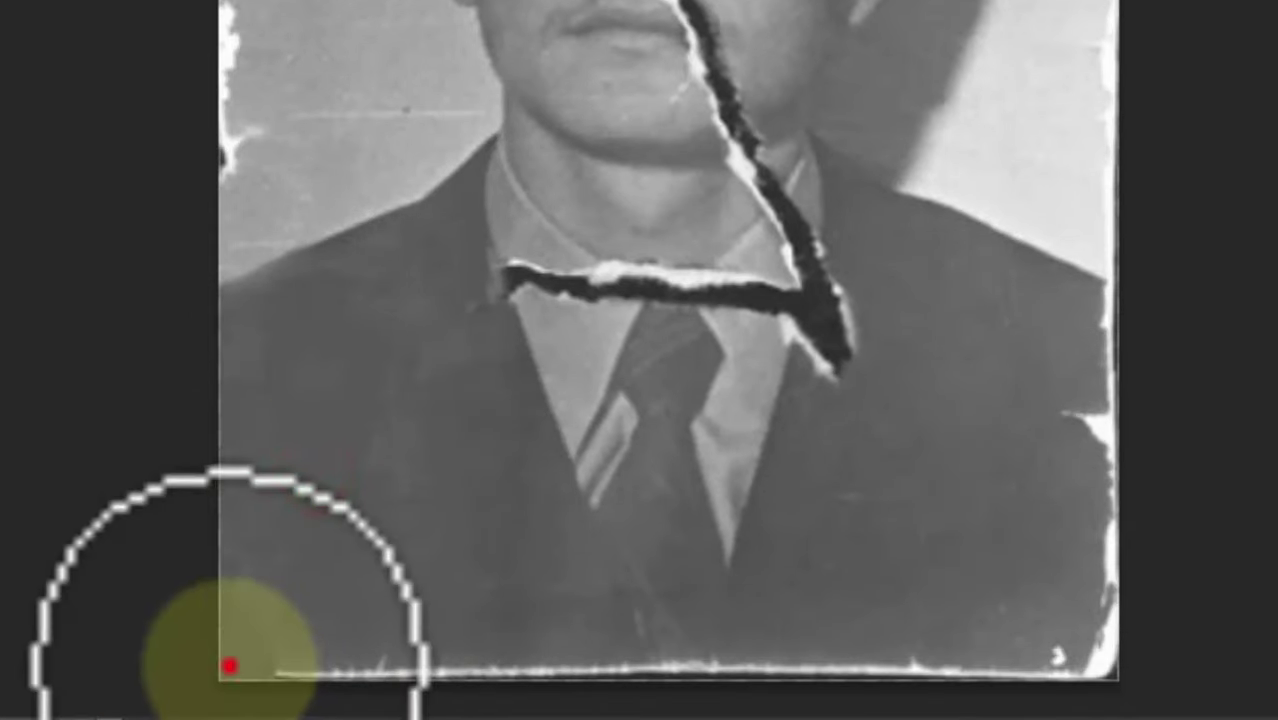
left_click(275, 665)
left_click(342, 528, "alt")
left_click(328, 650)
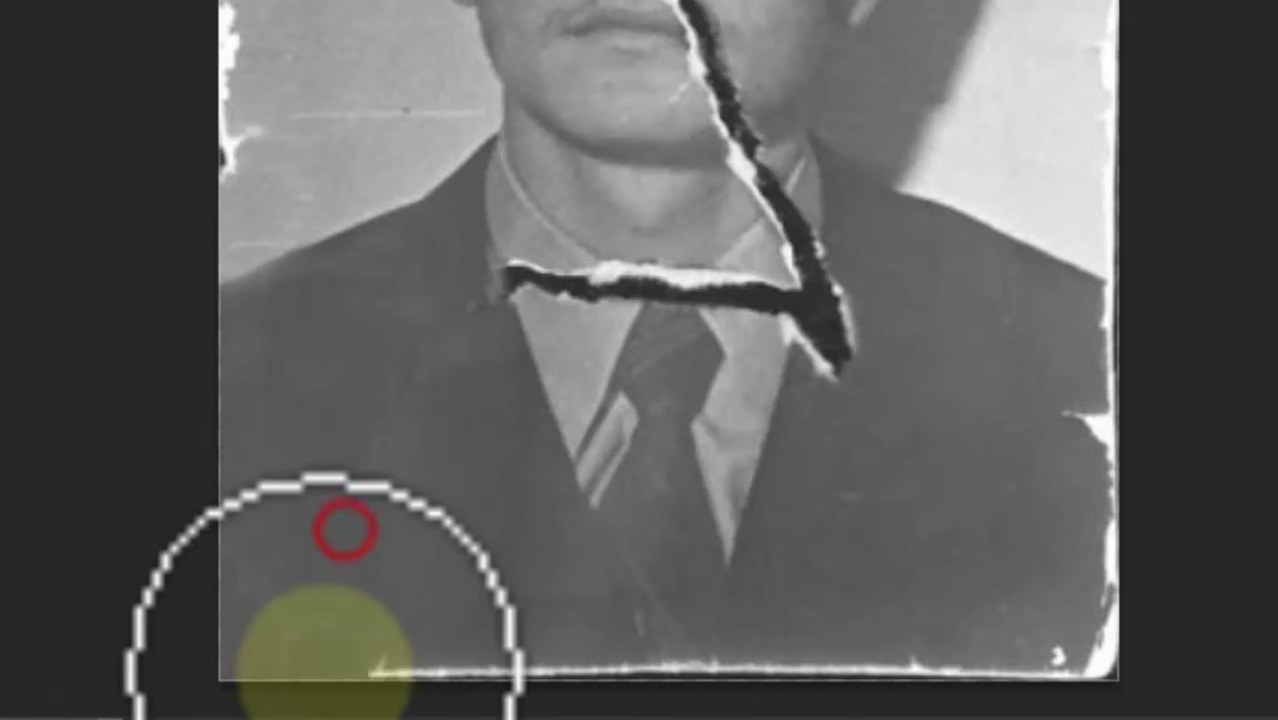
left_click(362, 522, "alt")
left_click(322, 670)
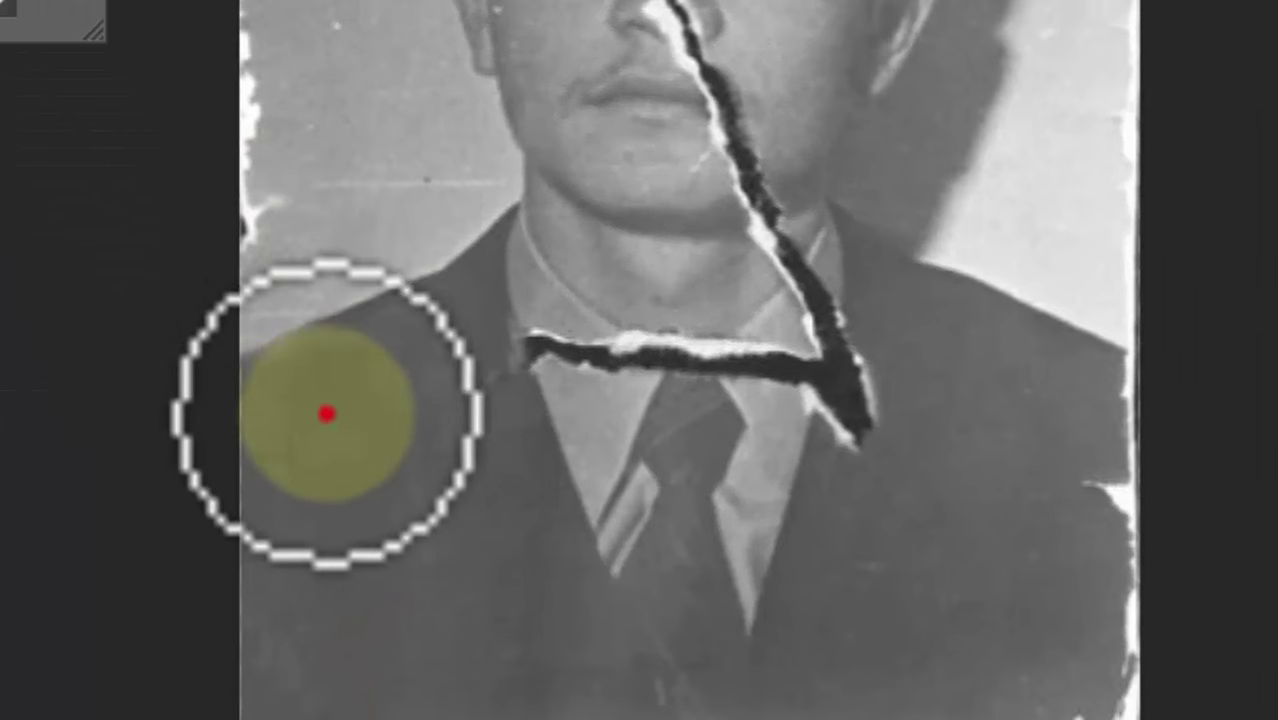
Retouch the suit shoulder at the left edge, blending it into the background.
left_click(327, 413, "alt")
left_click(327, 331)
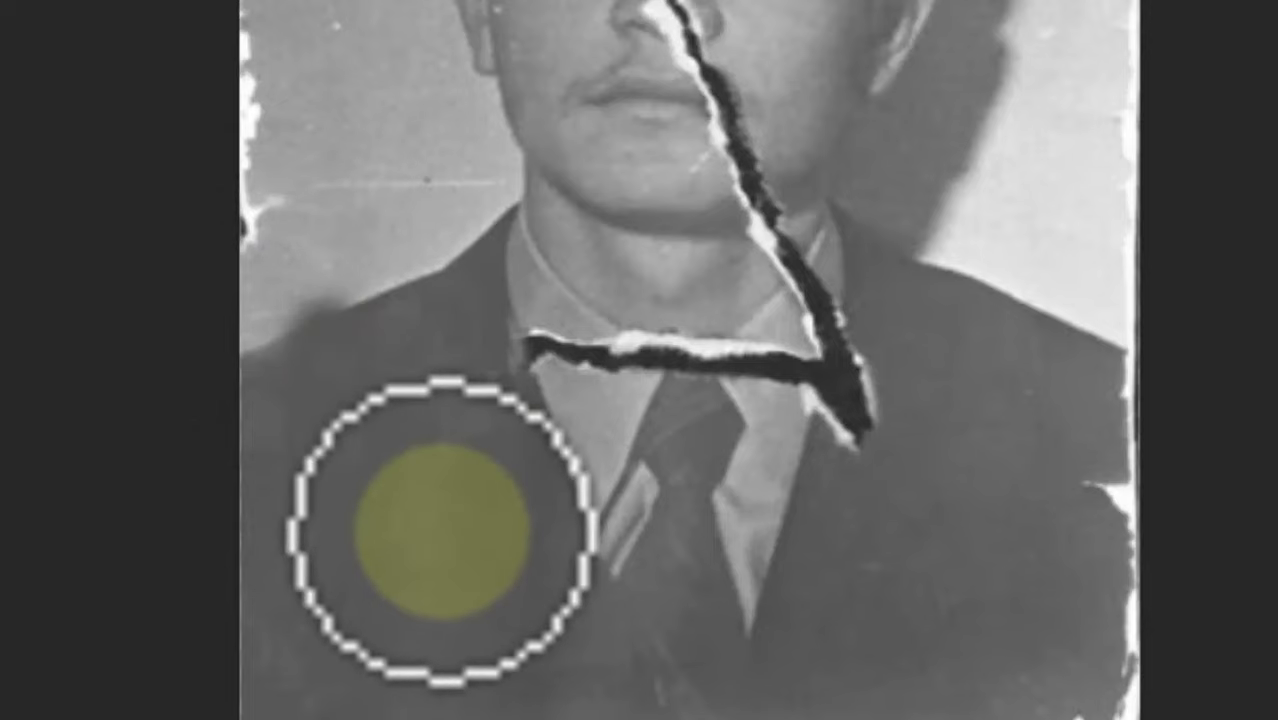
key("v")
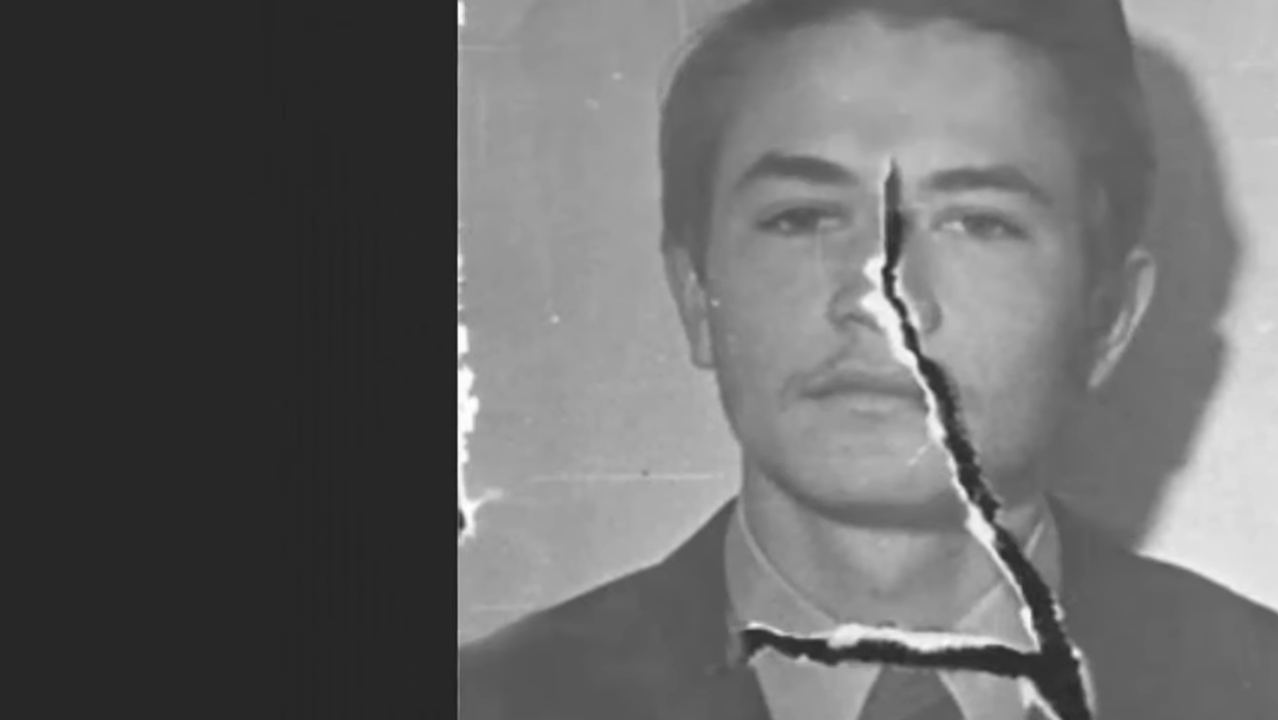
left_click(194, 108)
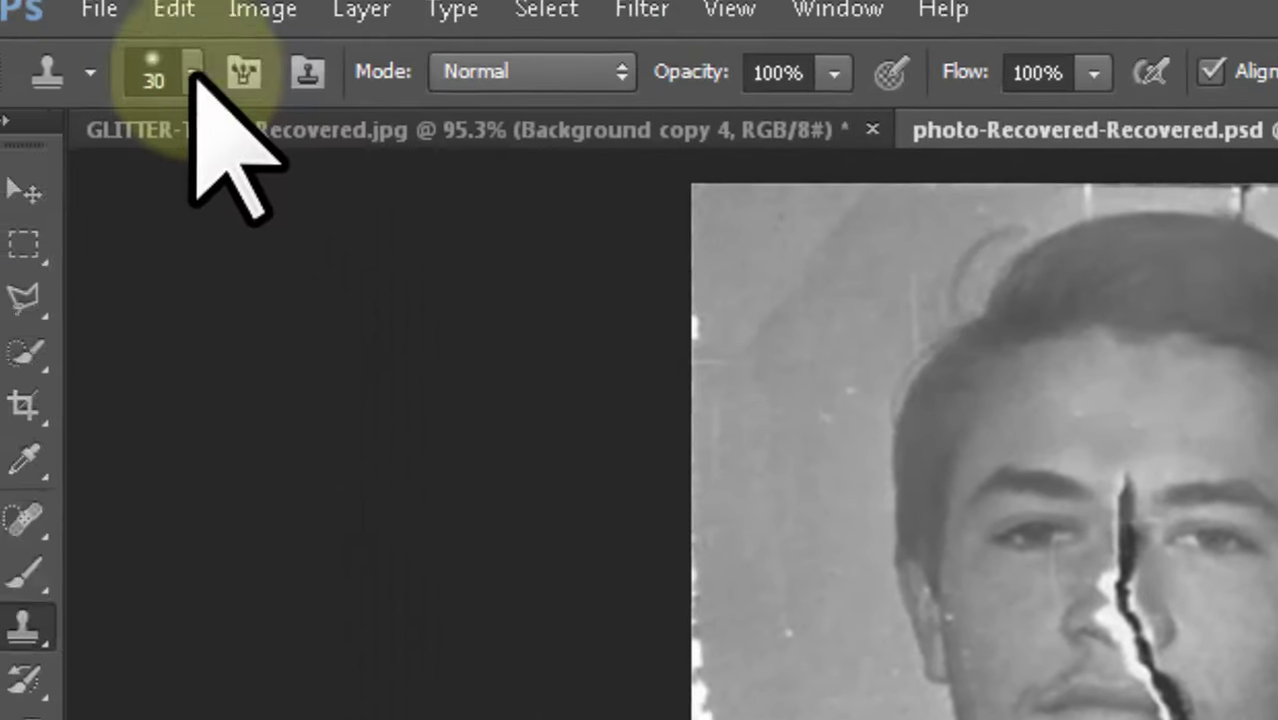
left_click(100, 285)
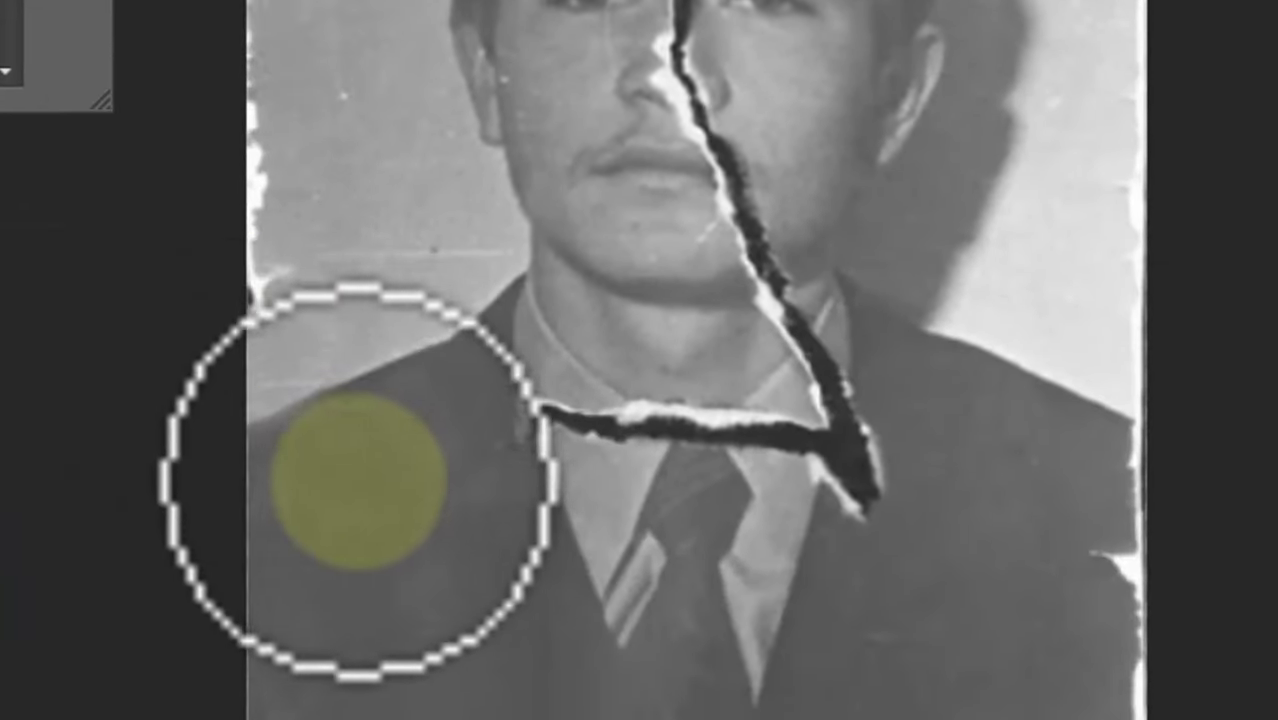
left_click(360, 494)
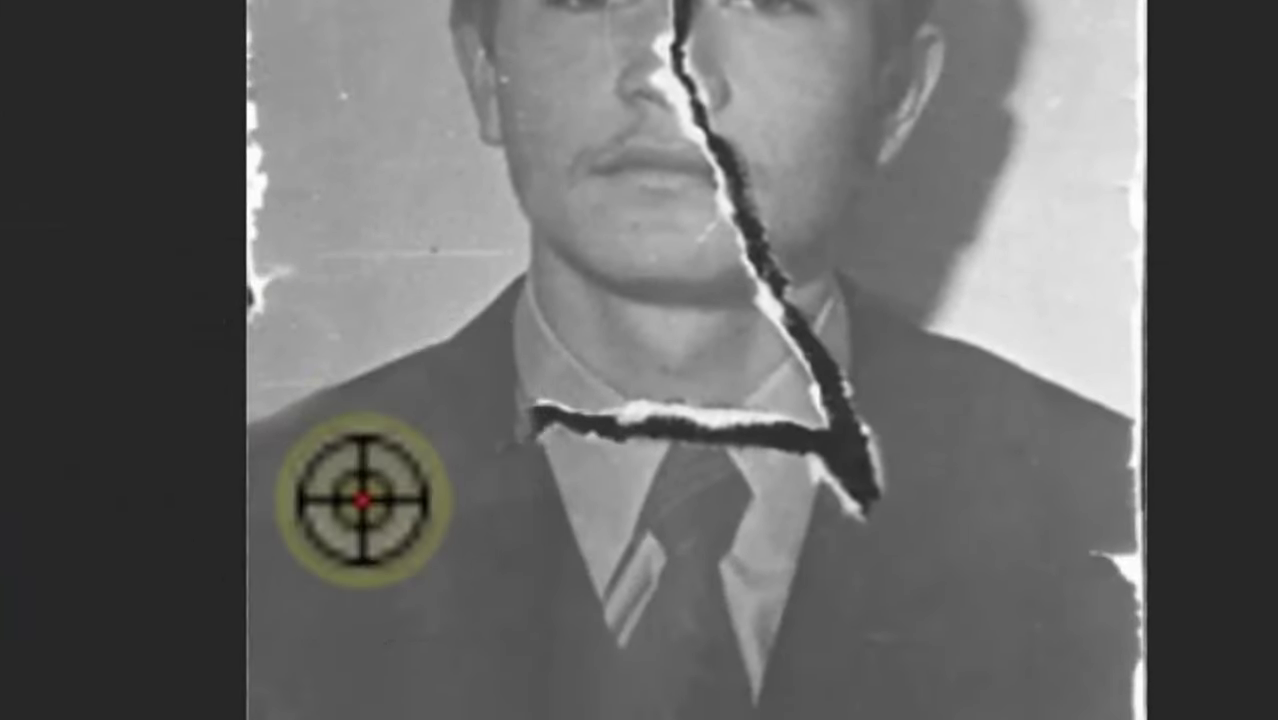
mouse_move(378, 562)
left_mouse_down()
mouse_move(325, 399)
mouse_move(400, 585)
left_mouse_up()
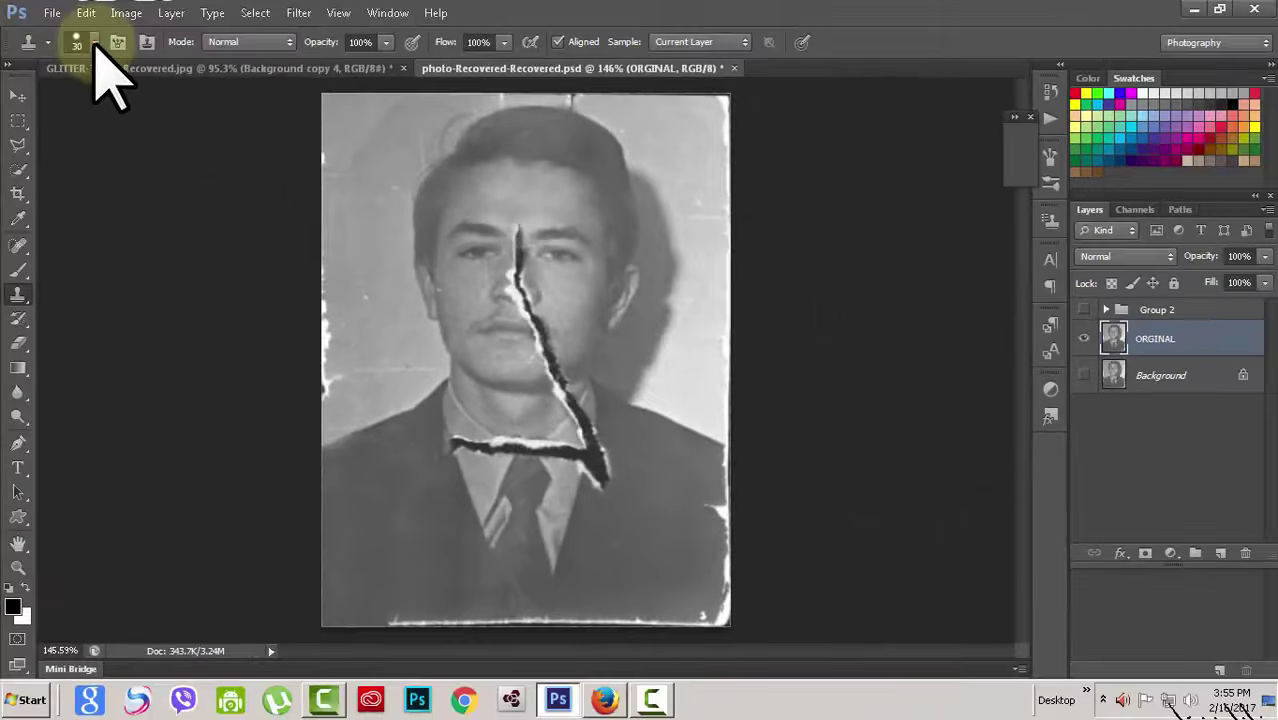
Clone over the damage along the photo's lower-left and lower-right edges, then shrink the brush to 20 px.
left_click(94, 42)
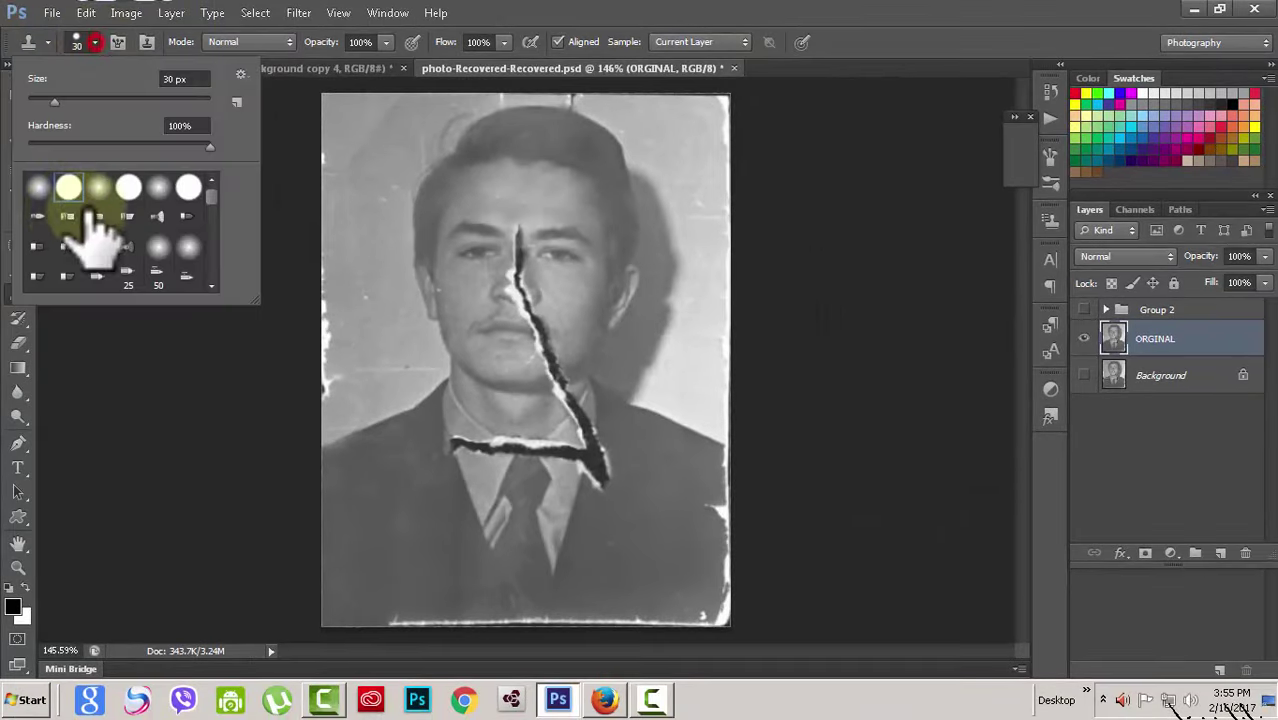
left_click(96, 42)
mouse_move(497, 497)
left_mouse_down()
mouse_move(405, 605)
mouse_move(360, 582)
mouse_move(471, 614)
left_mouse_up()
left_click(394, 610, "alt")
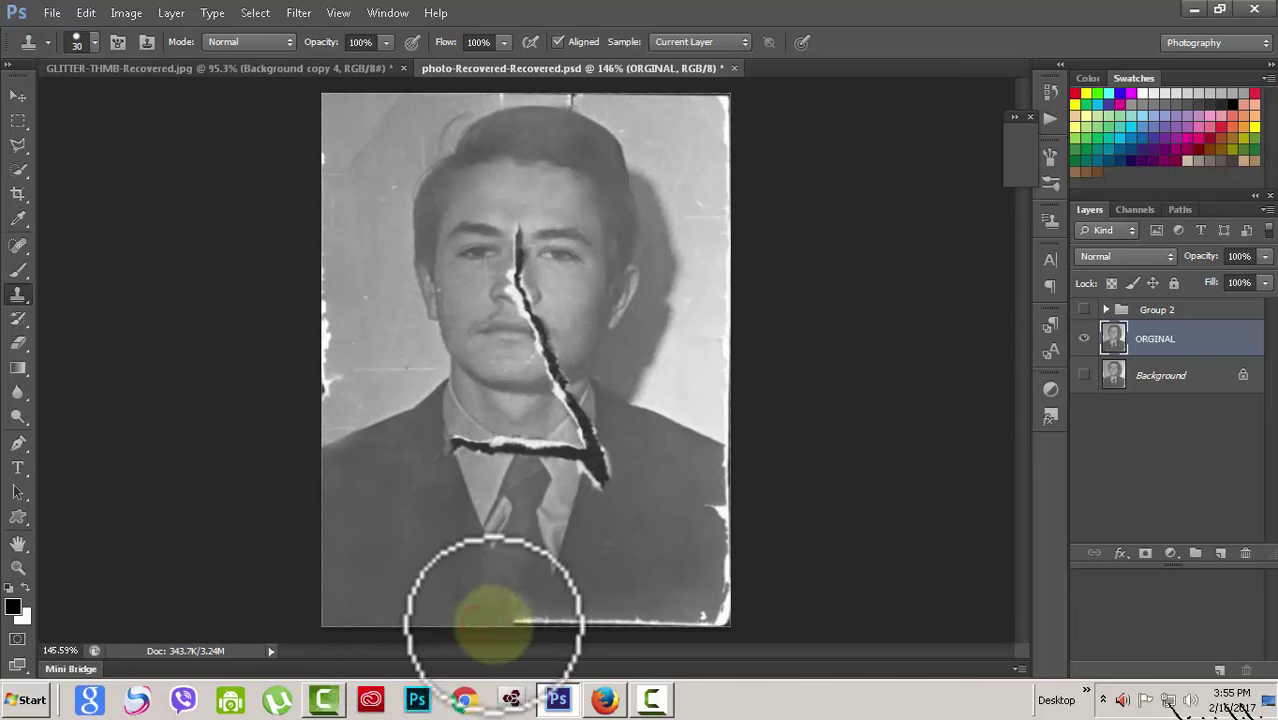
left_click(666, 537, "alt")
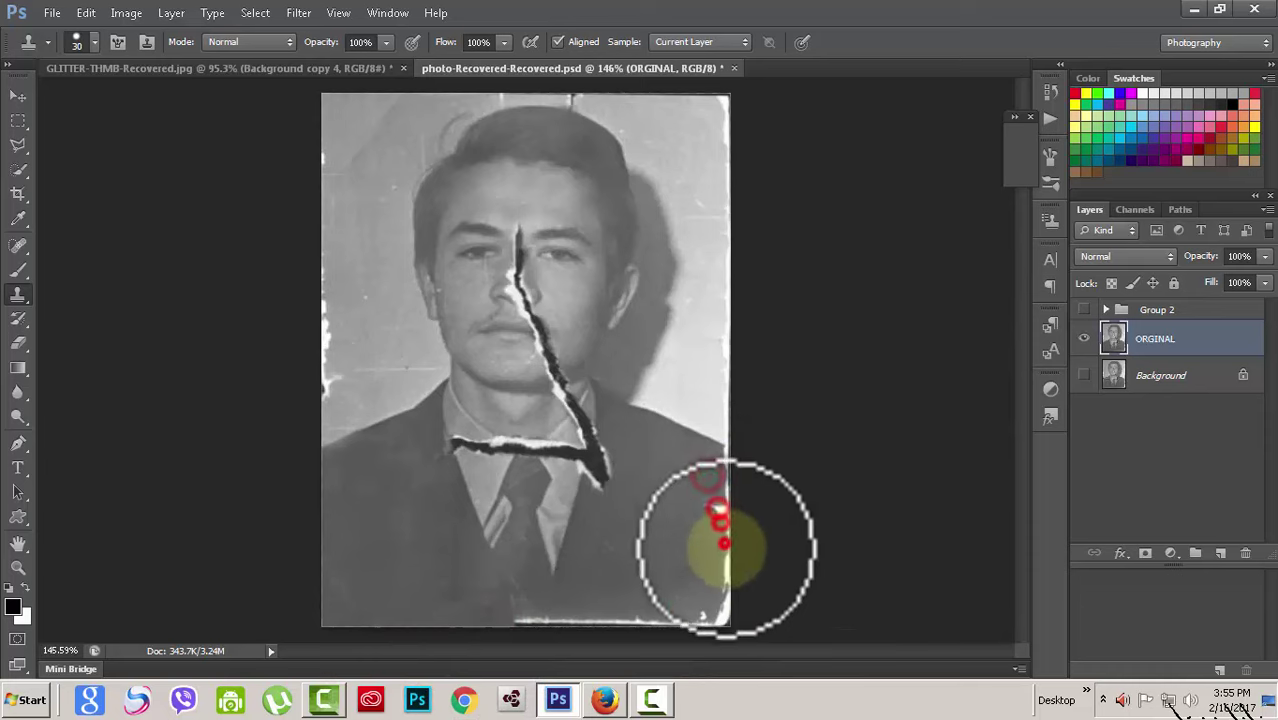
scroll(727, 543, "up", 3)
key("bracketleft")
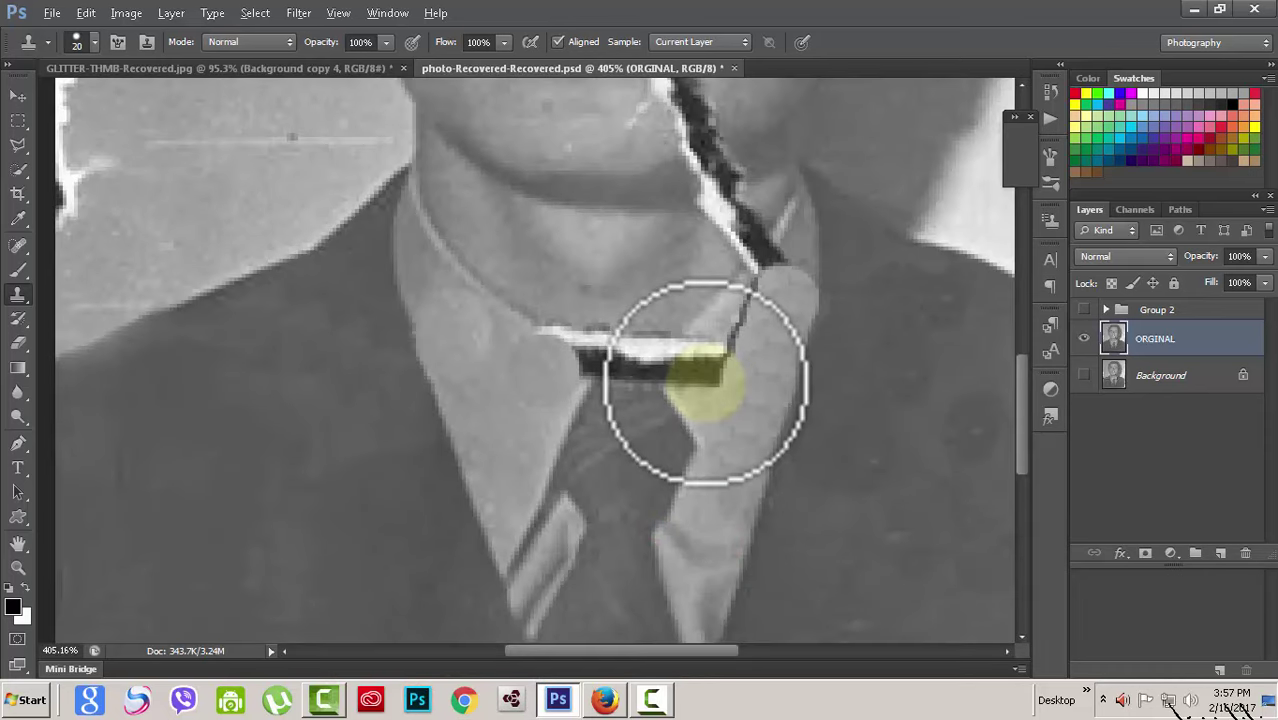
Clone grey shirt tone over the diagonal tear across the collar and tie, undoing one stroke.
left_click(705, 382)
left_click(705, 382)
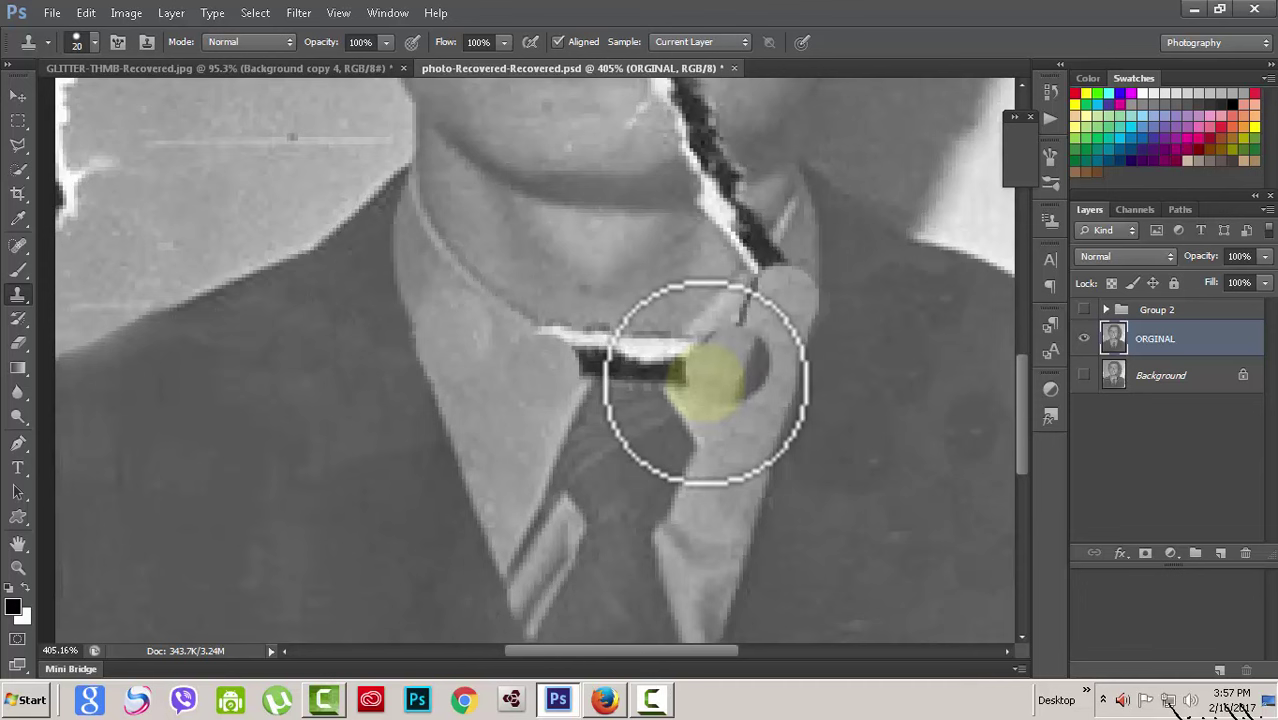
scroll(705, 382, "up", 2)
scroll(705, 382, "up", 2)
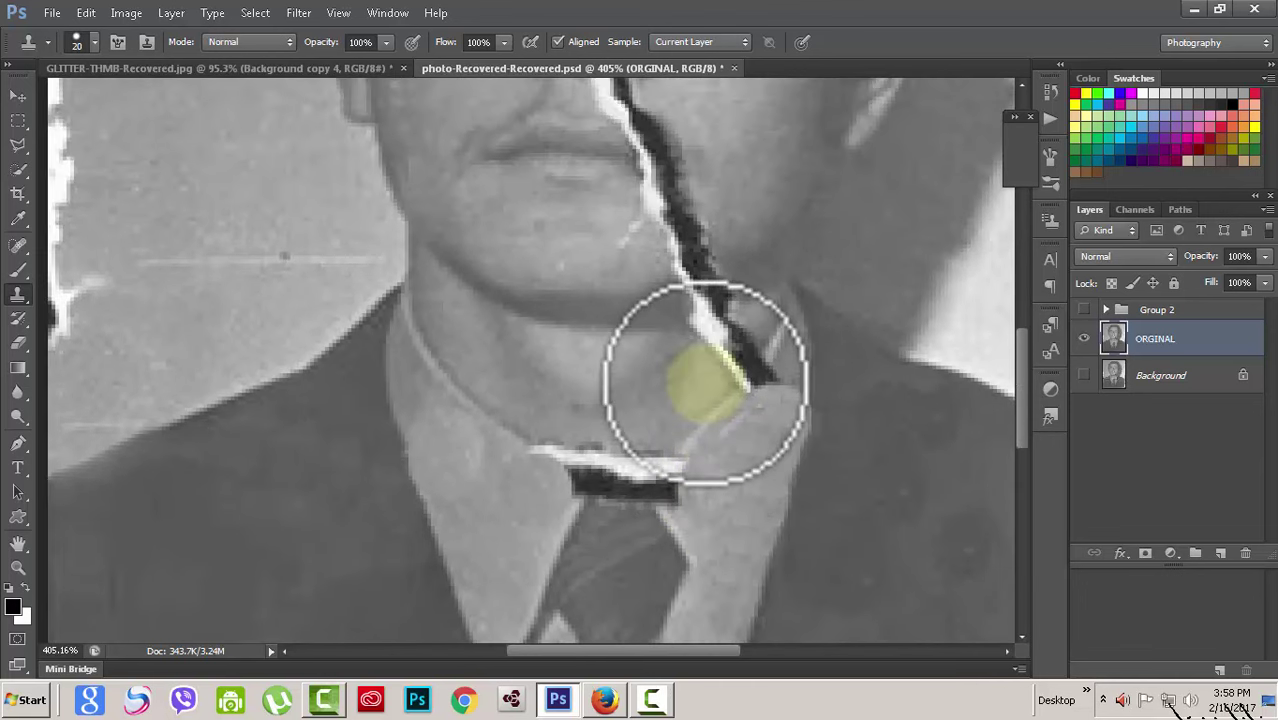
key("ctrl+z")
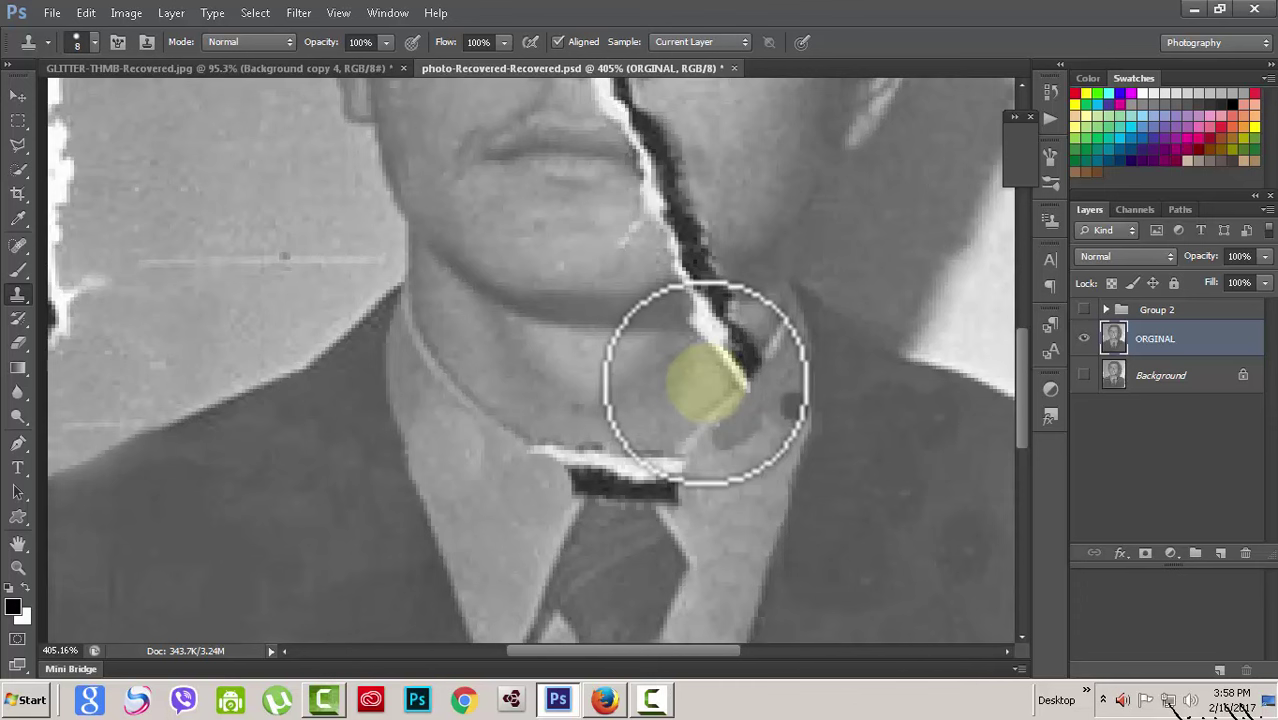
scroll(706, 383, "down", 2)
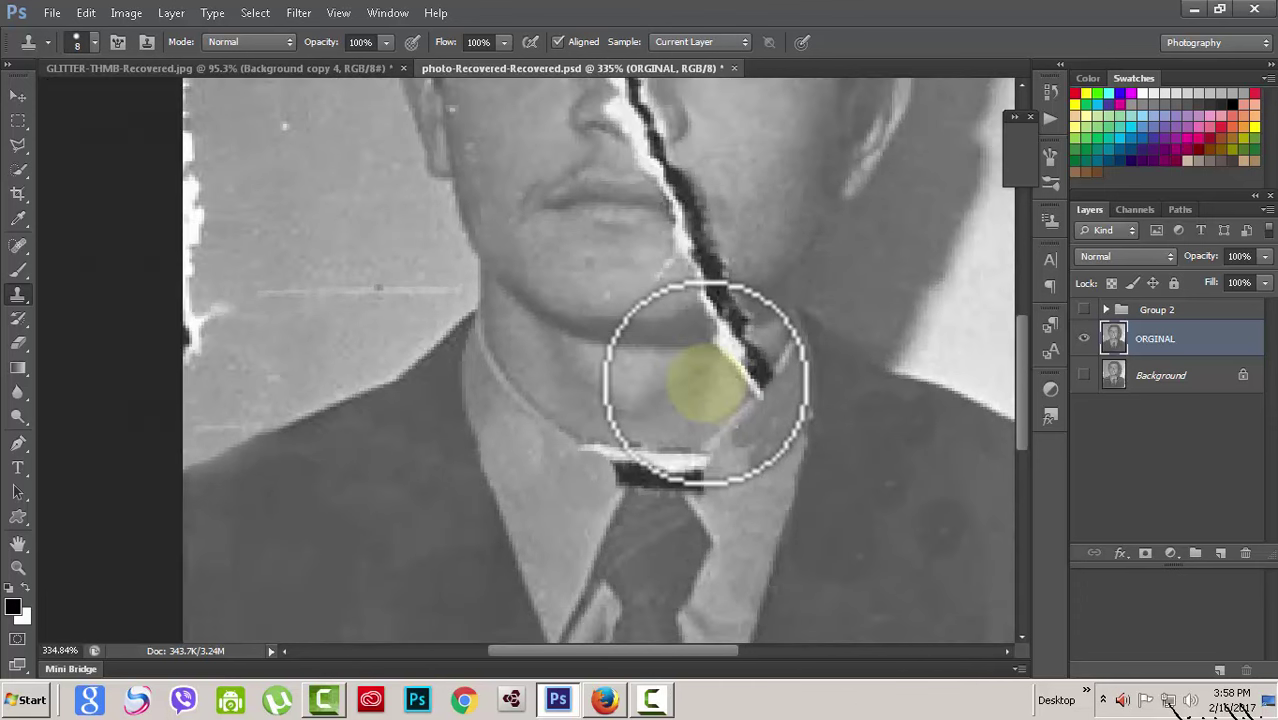
scroll(706, 383, "up", 2)
scroll(706, 383, "up", 2)
scroll(706, 383, "down", 2)
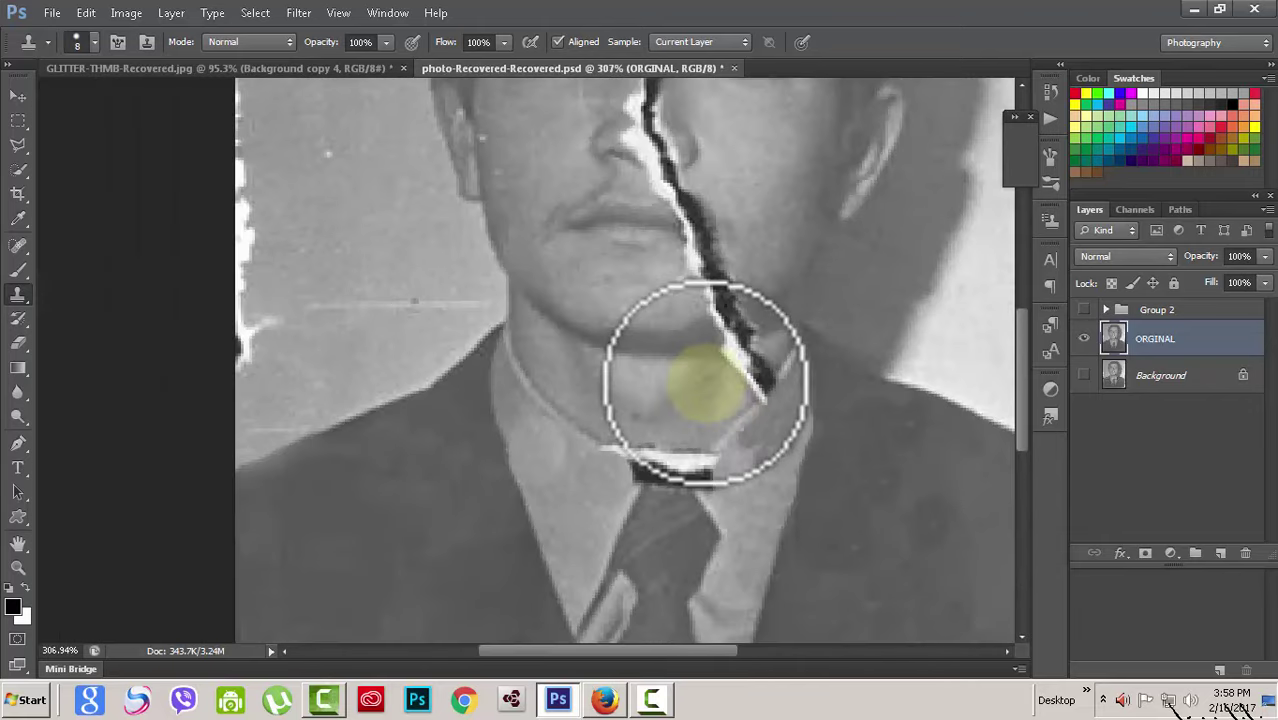
scroll(706, 383, "down", 1)
scroll(706, 383, "up", 1)
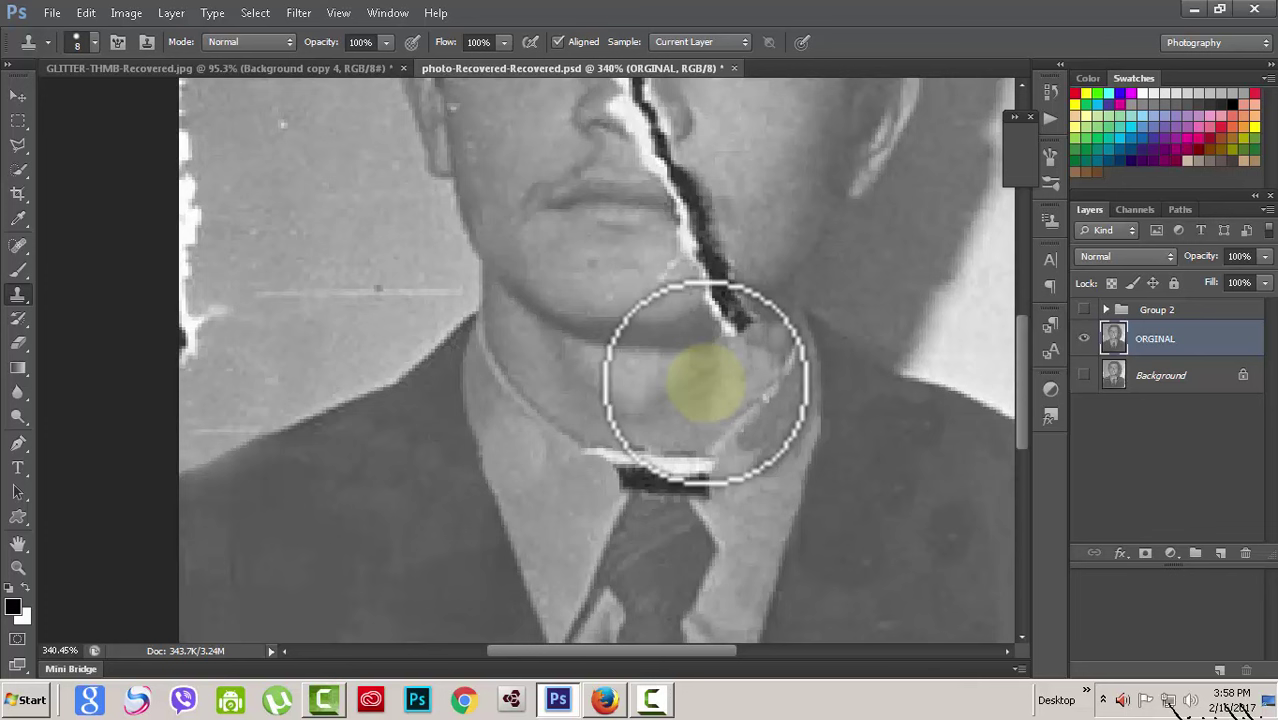
scroll(705, 380, "down", 4)
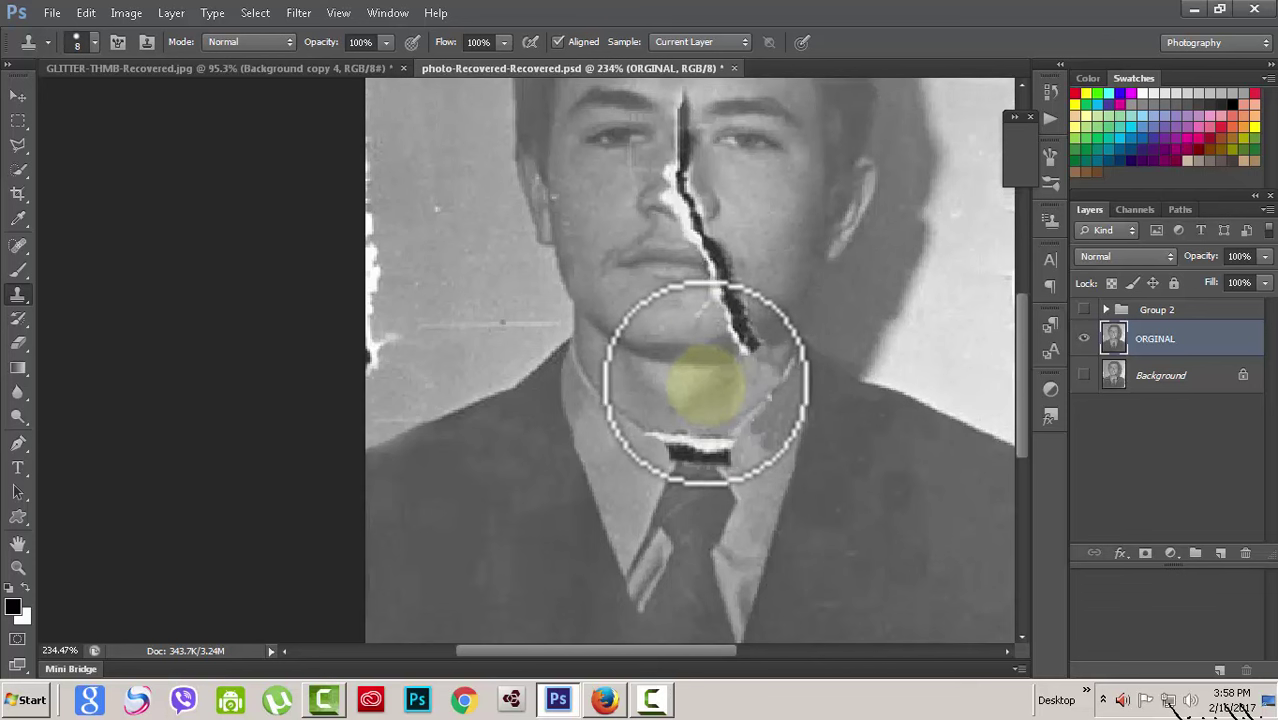
scroll(705, 380, "up", 3)
scroll(705, 380, "up", 2)
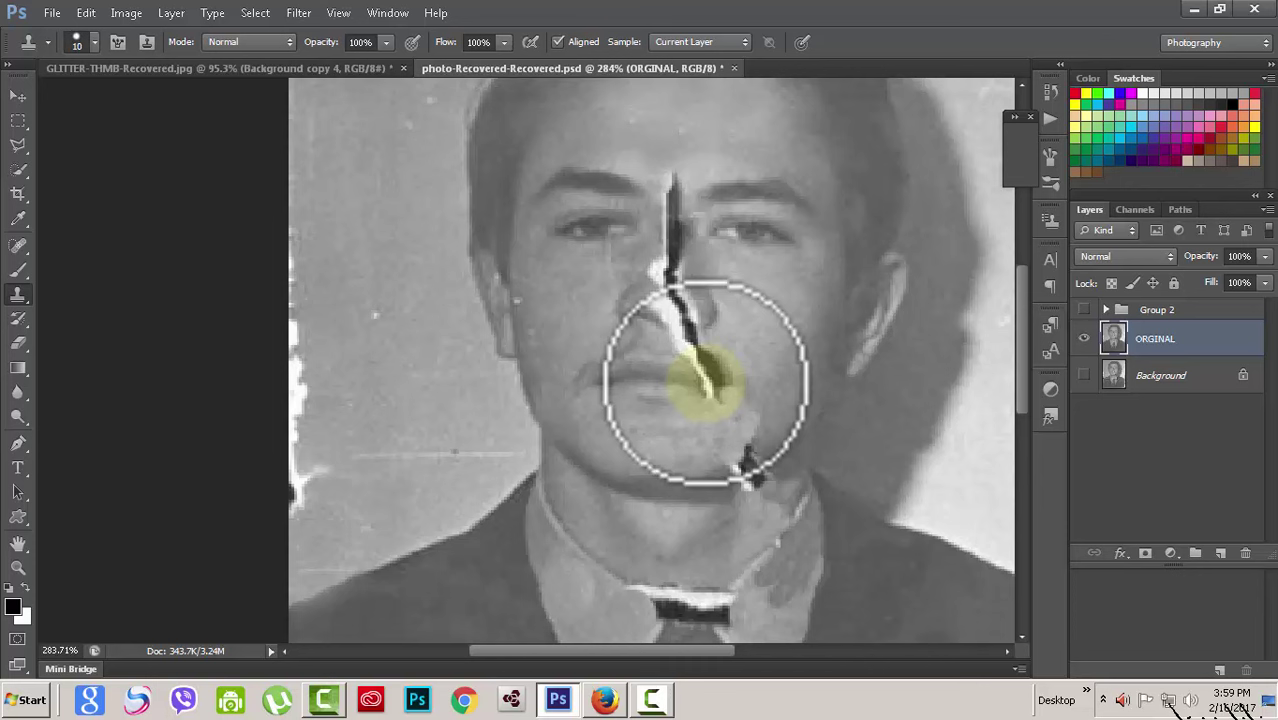
Zoom in and out around the crack on the nose and upper lip to inspect it.
scroll(705, 383, "down", 1)
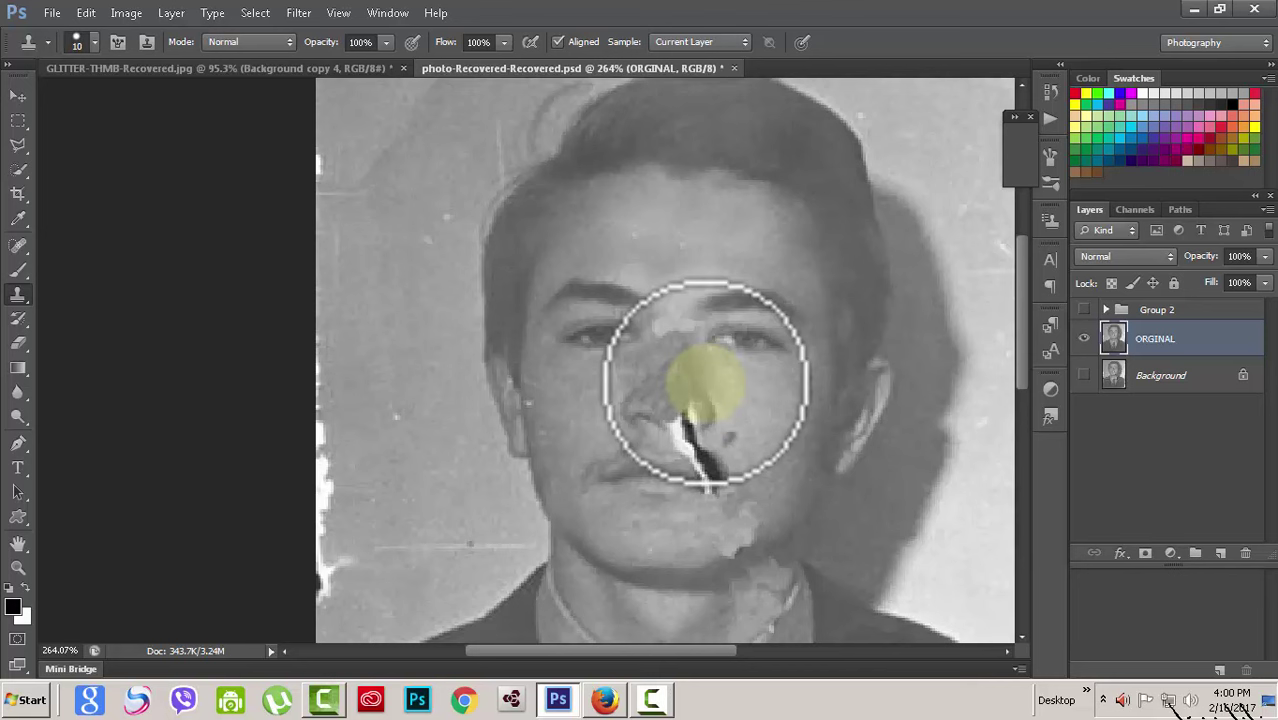
scroll(705, 383, "down", 1)
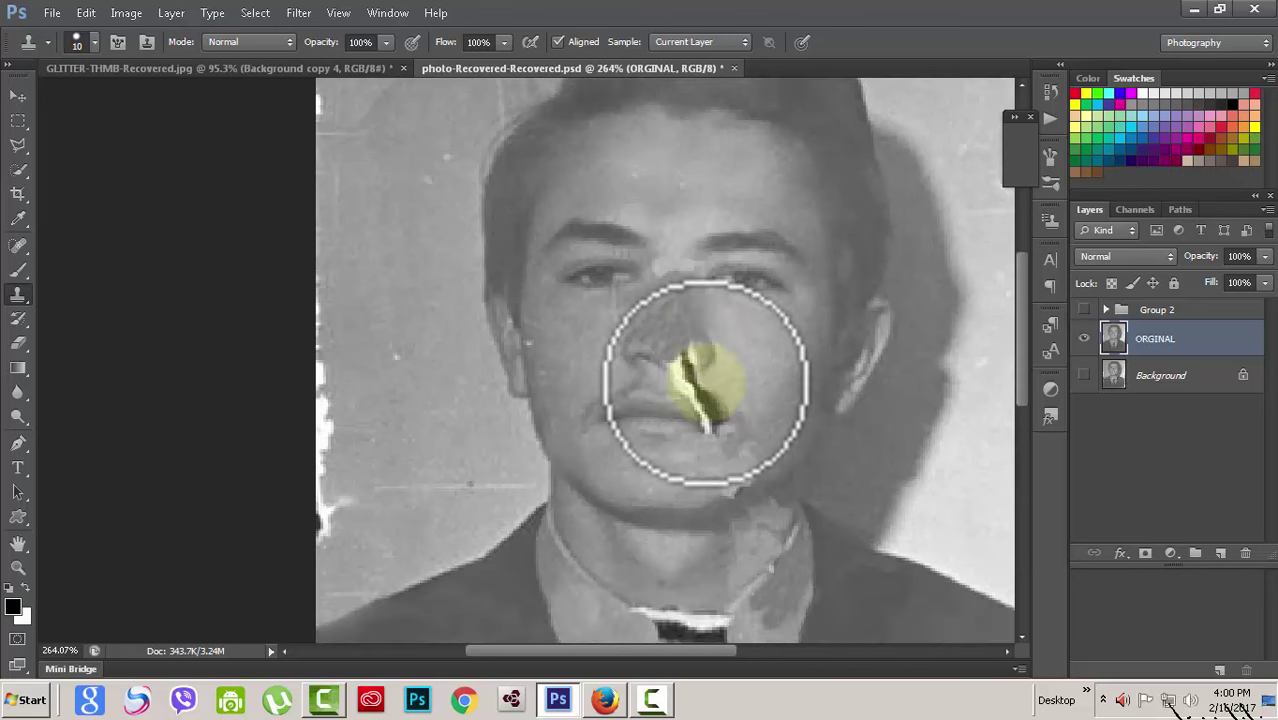
scroll(705, 383, "up", 2)
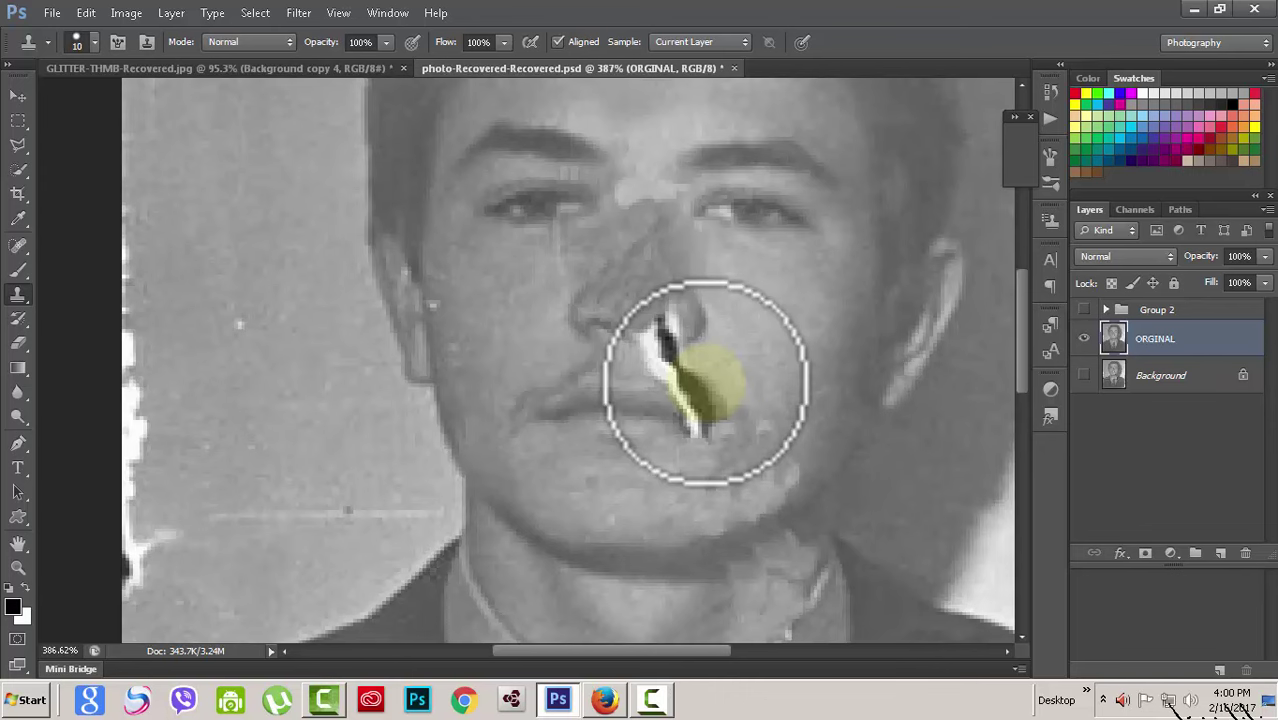
scroll(705, 382, "down", 2)
scroll(705, 382, "down", 2)
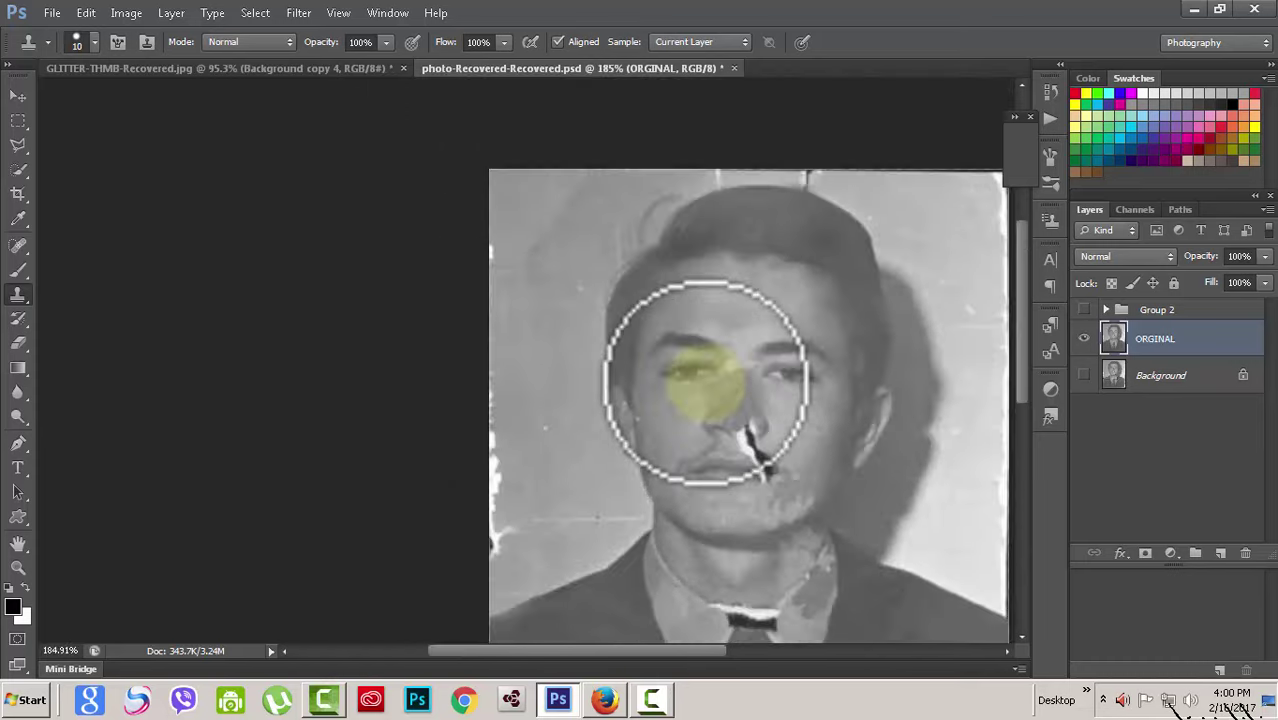
scroll(705, 382, "up", 2)
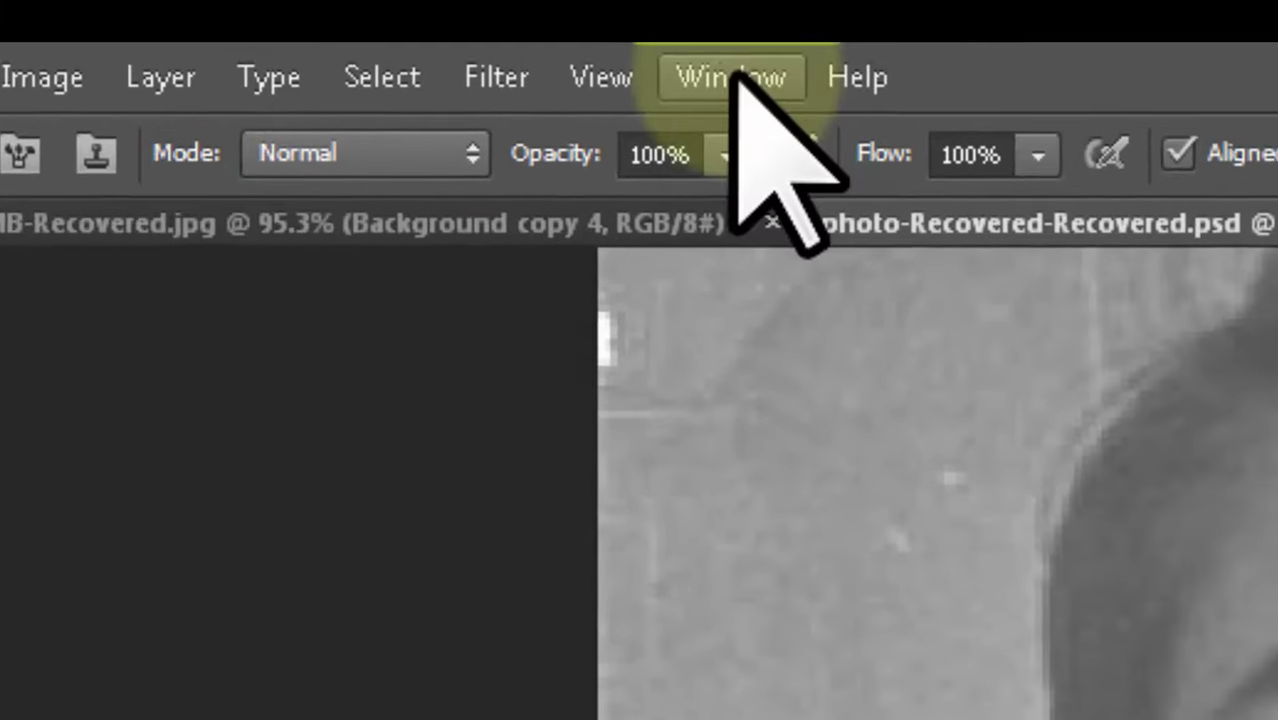
Float the Clone Source panel from the Window menu and check its flip and overlay options.
left_click(562, 101)
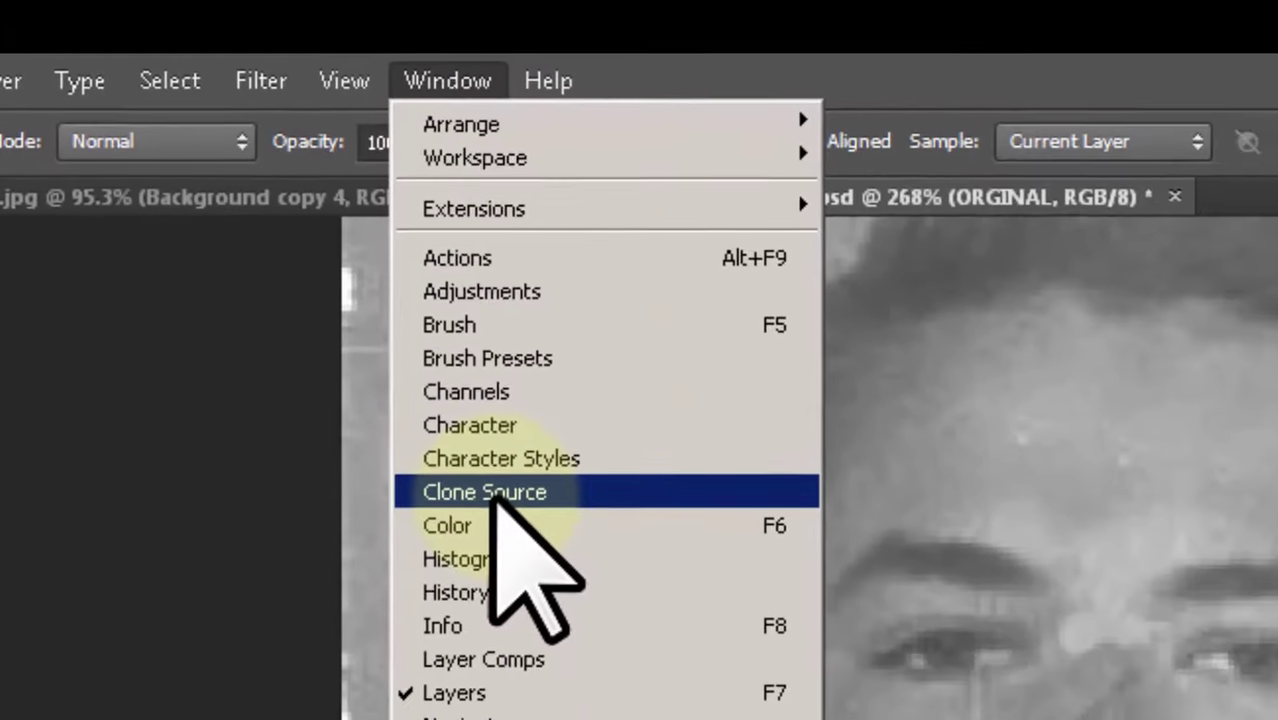
left_click(615, 618)
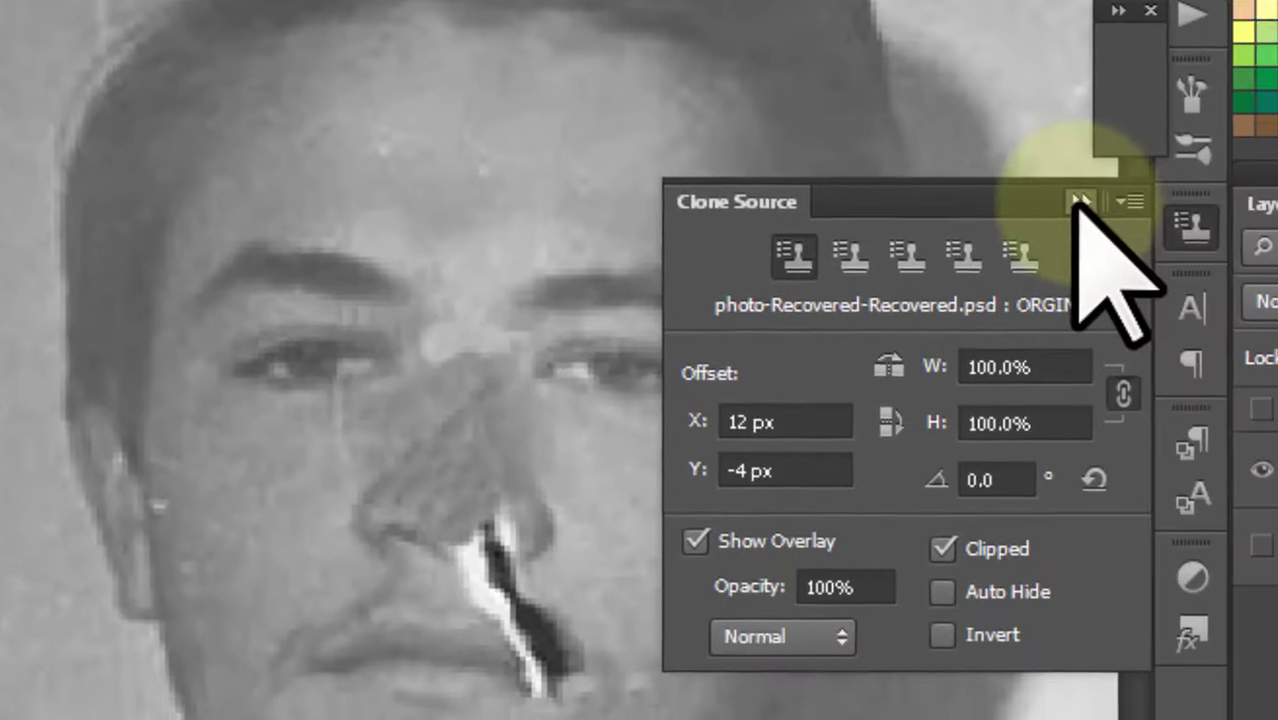
left_click(1007, 172)
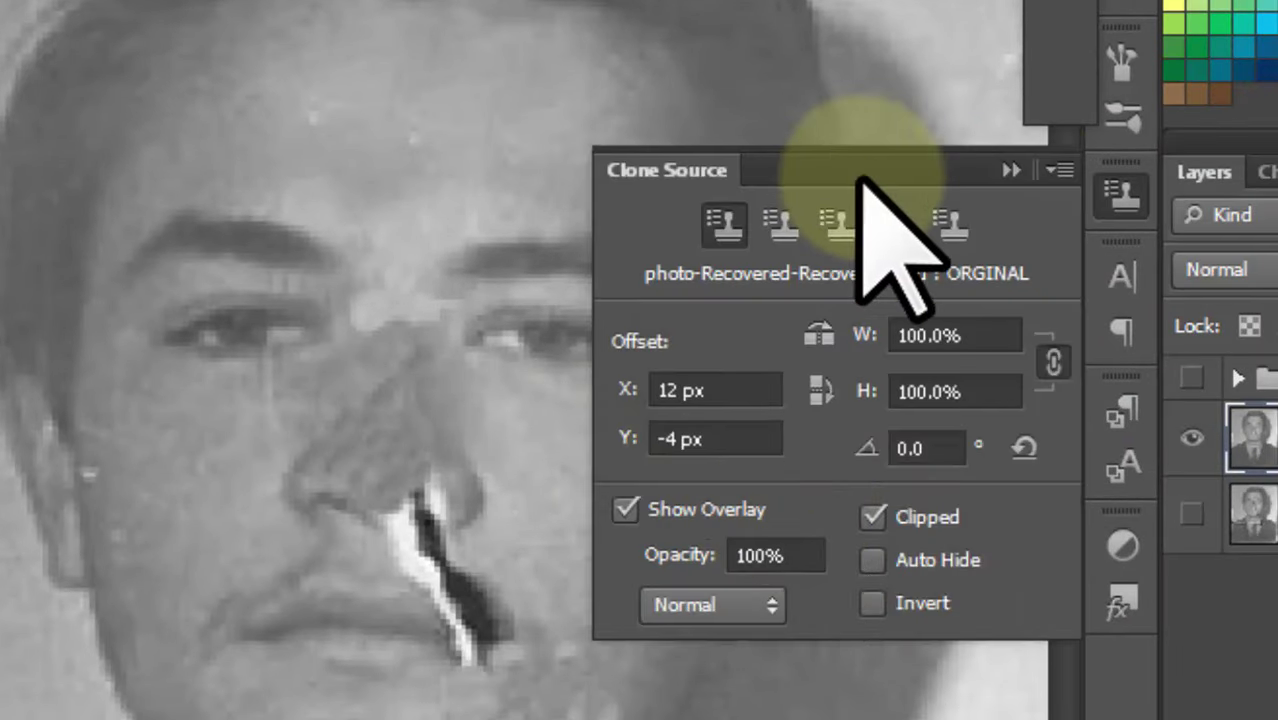
left_click(862, 178)
left_click_drag(925, 168, 876, 157)
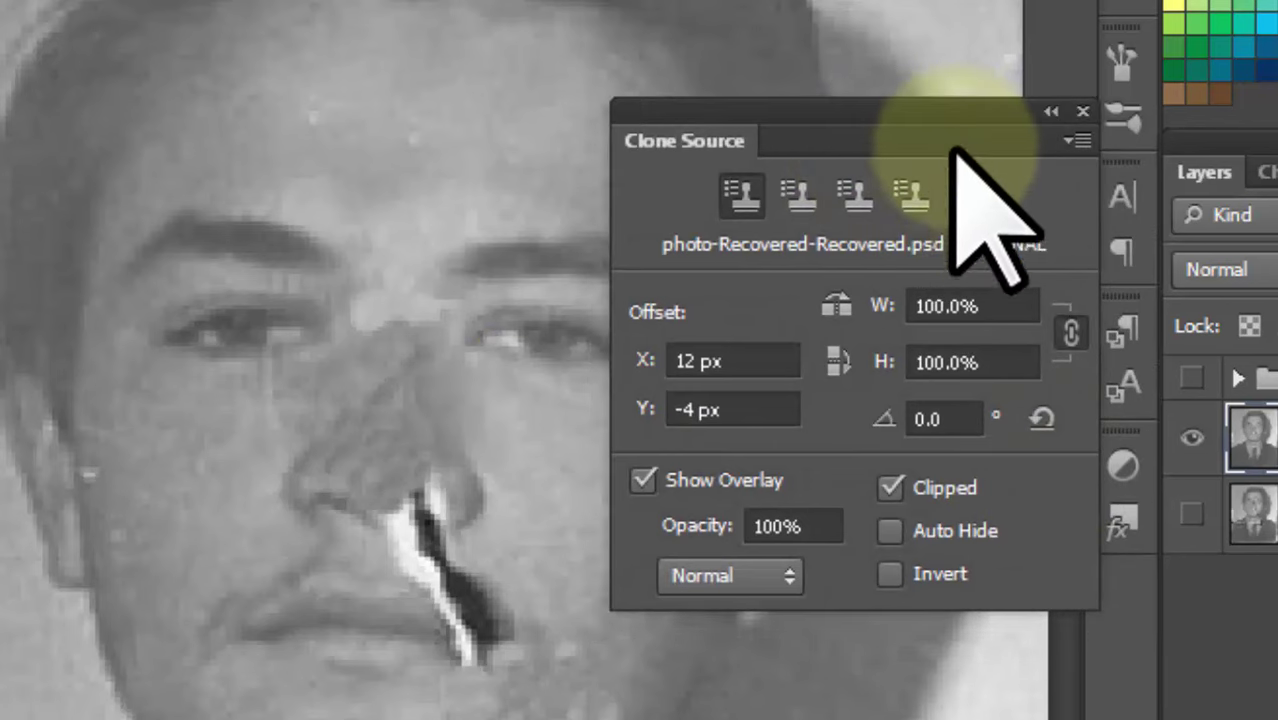
left_click_drag(945, 125, 1113, 43)
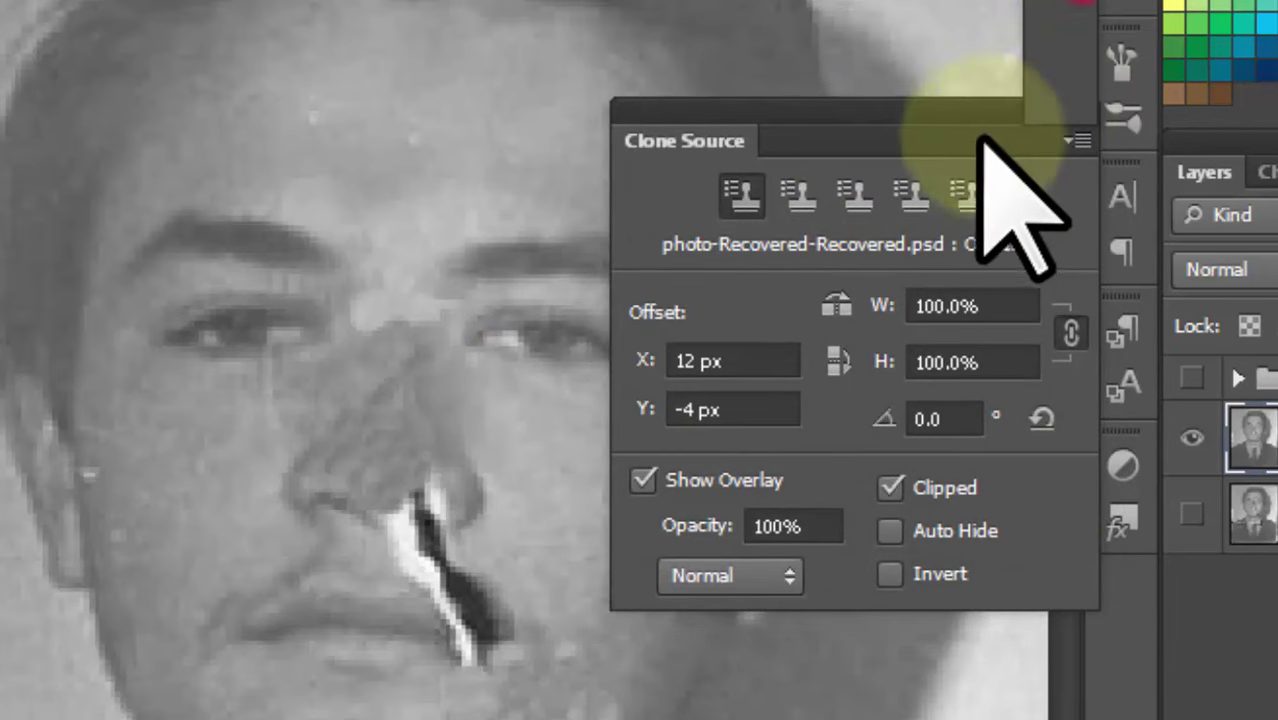
left_click(935, 150)
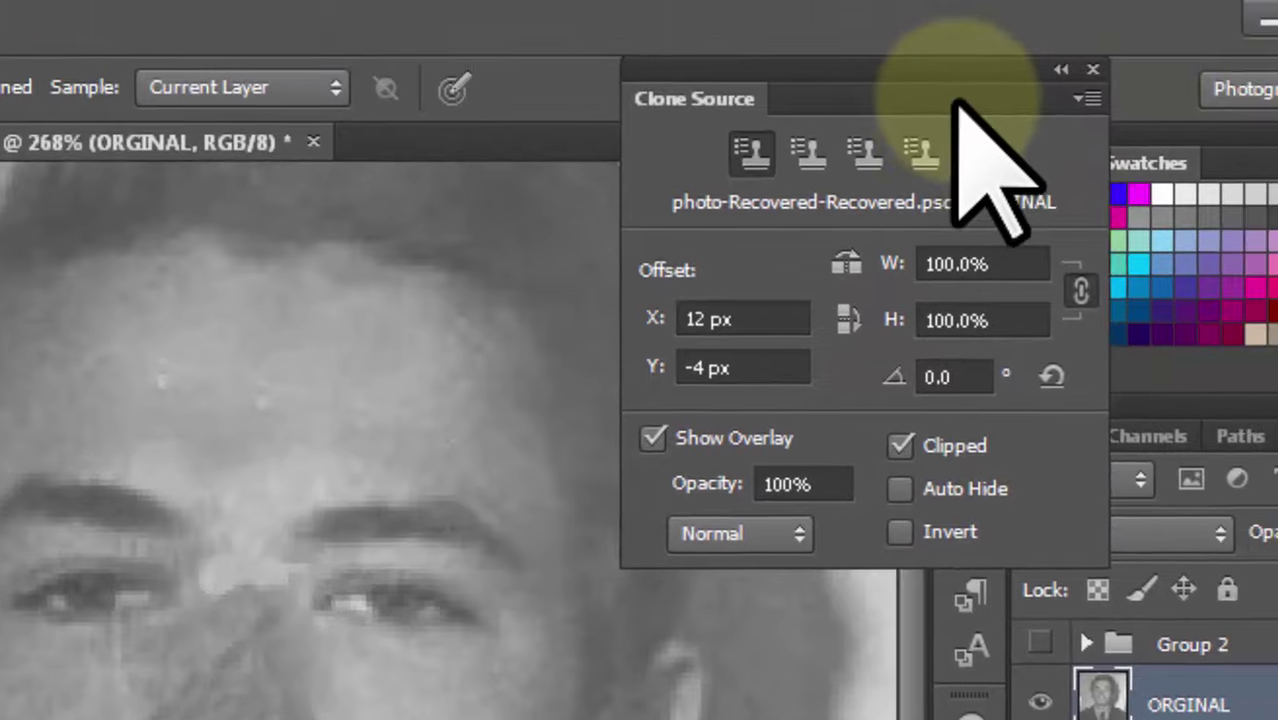
left_click_drag(955, 100, 1004, 100)
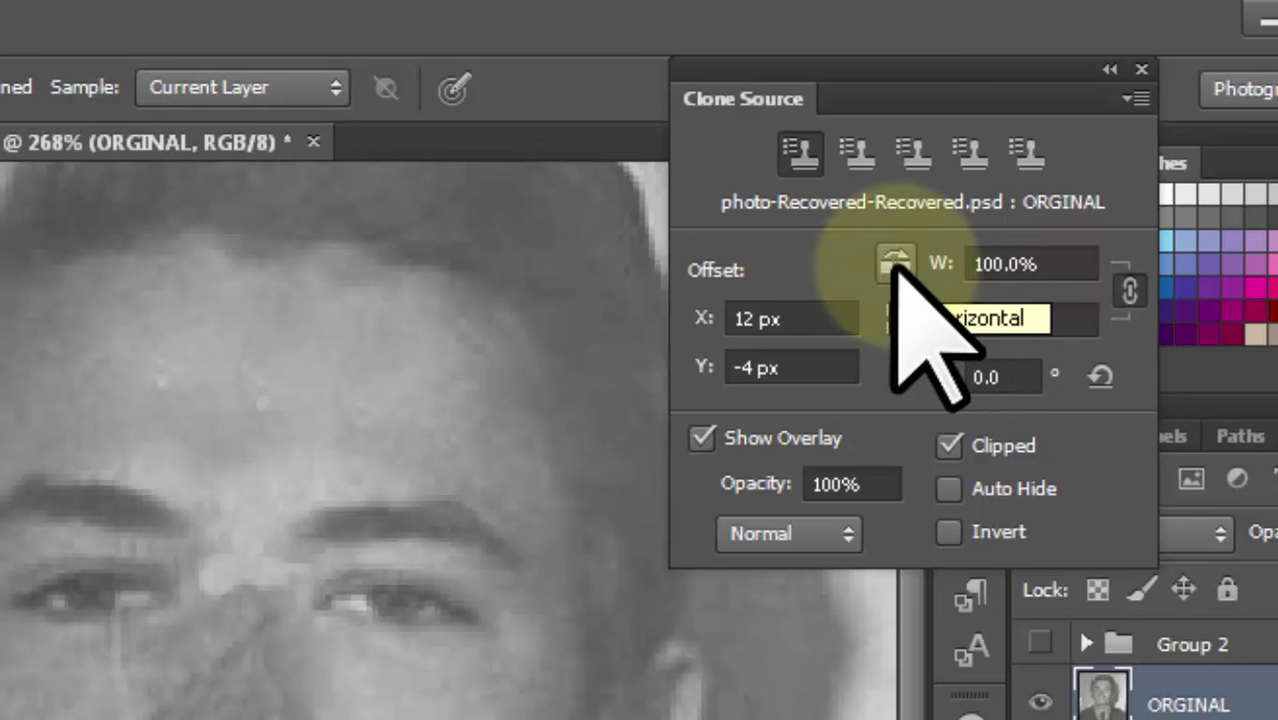
left_click(895, 262)
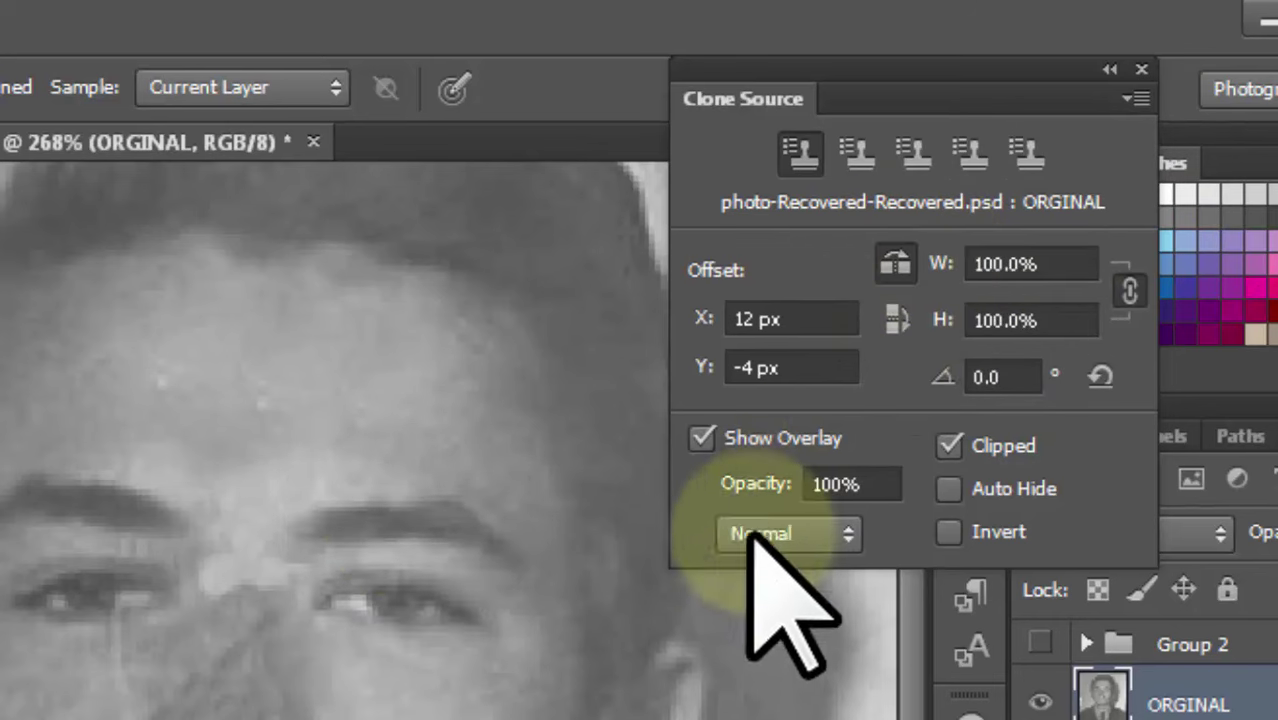
double_click(702, 437)
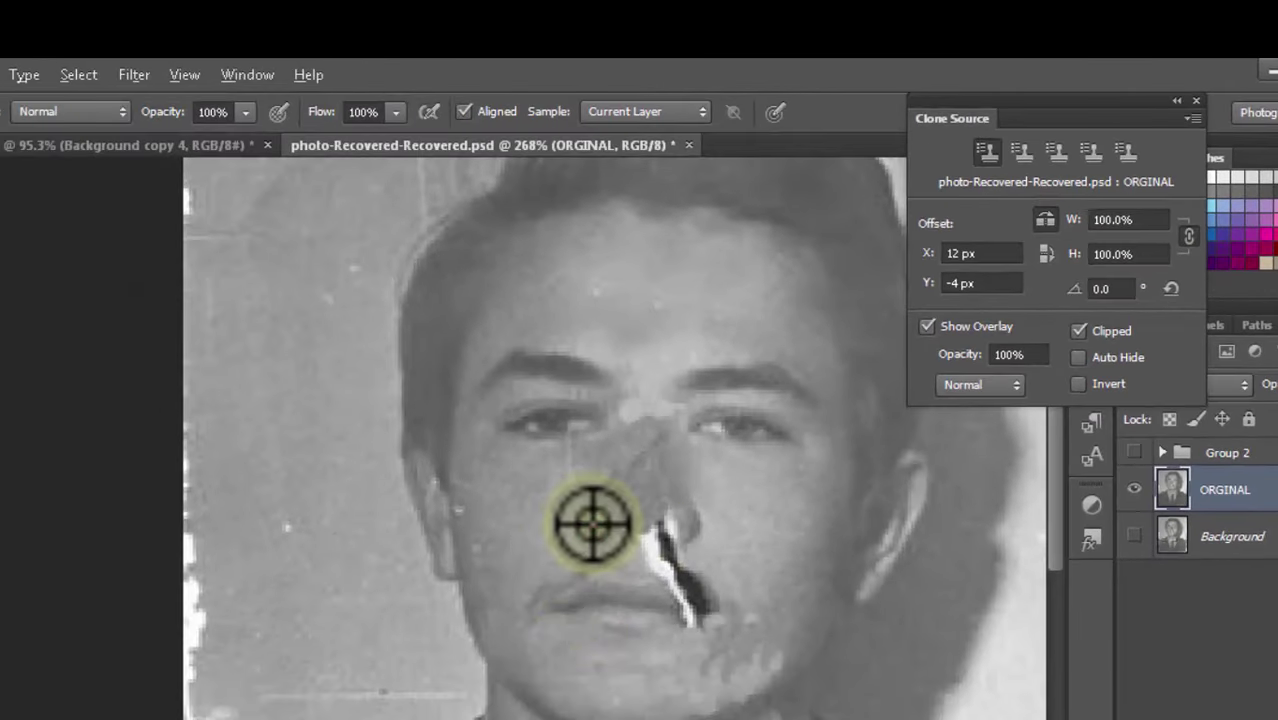
Paint cloned detail over the left eye area and sample a new source near the nose.
left_click(593, 522, "alt")
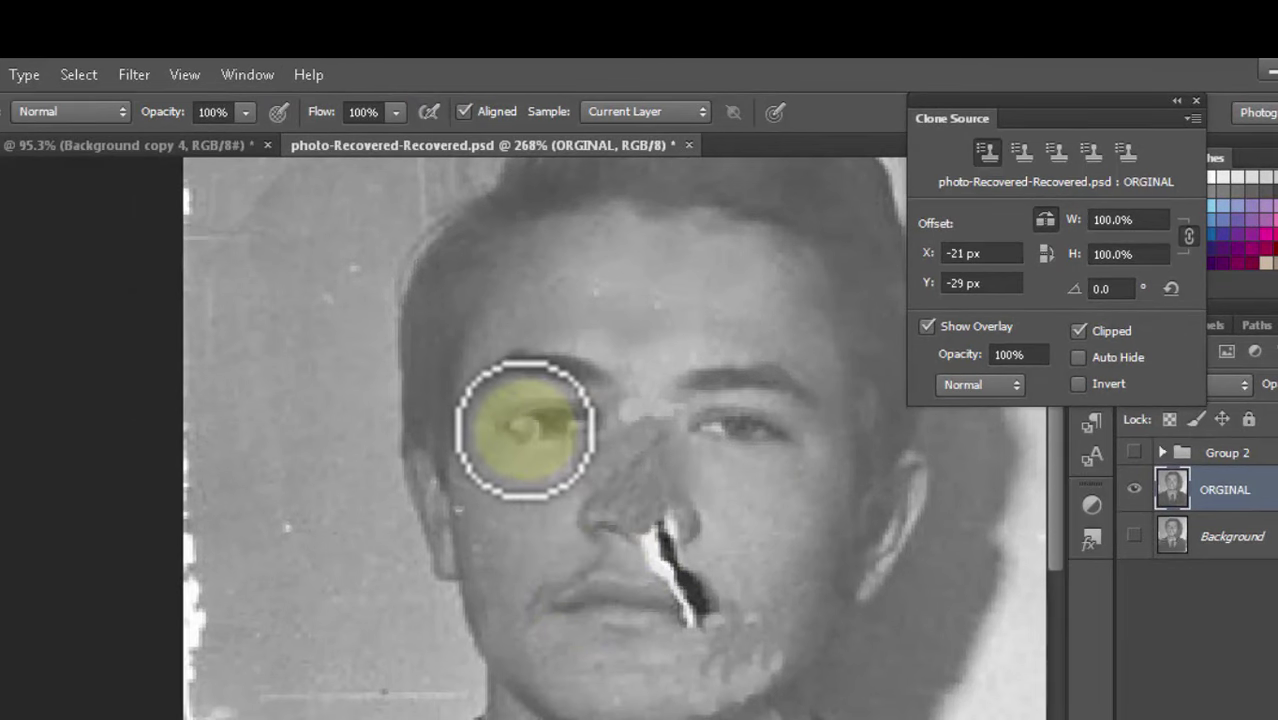
left_click_drag(530, 425, 560, 420)
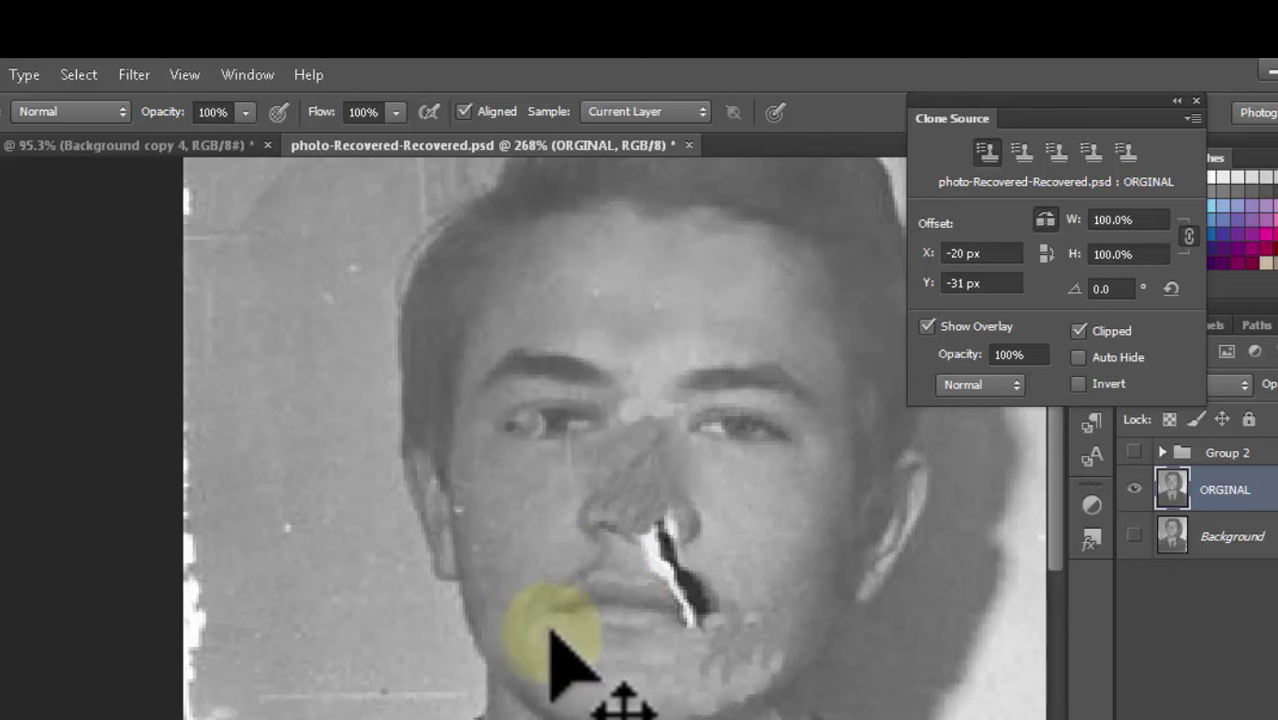
scroll(607, 575, "up", 1)
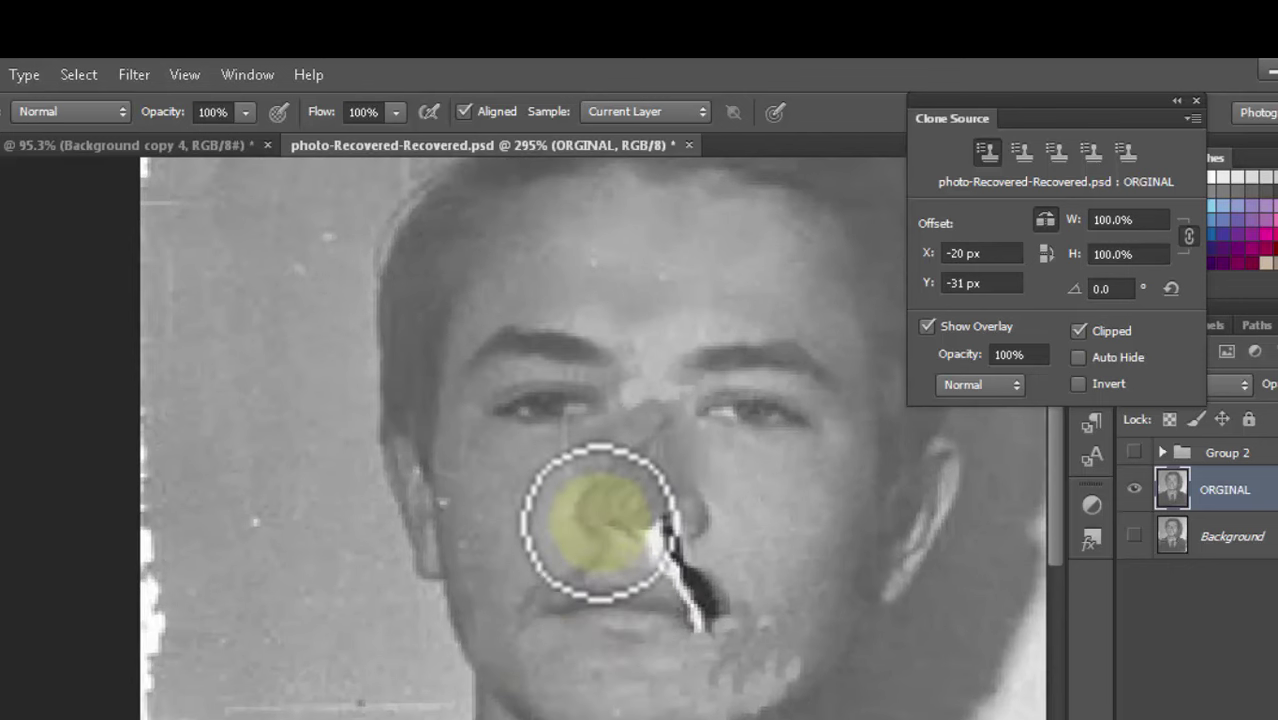
key("bracketright")
key("bracketright")
key("bracketright")
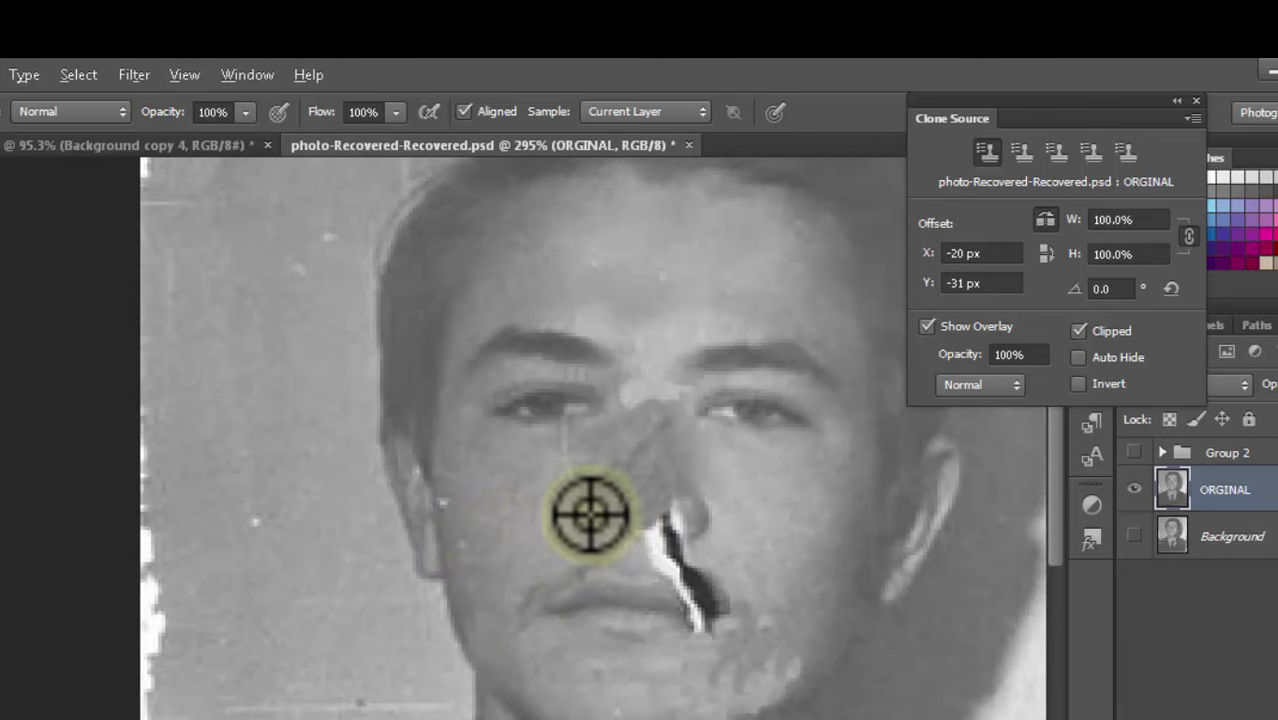
left_click(590, 514, "alt")
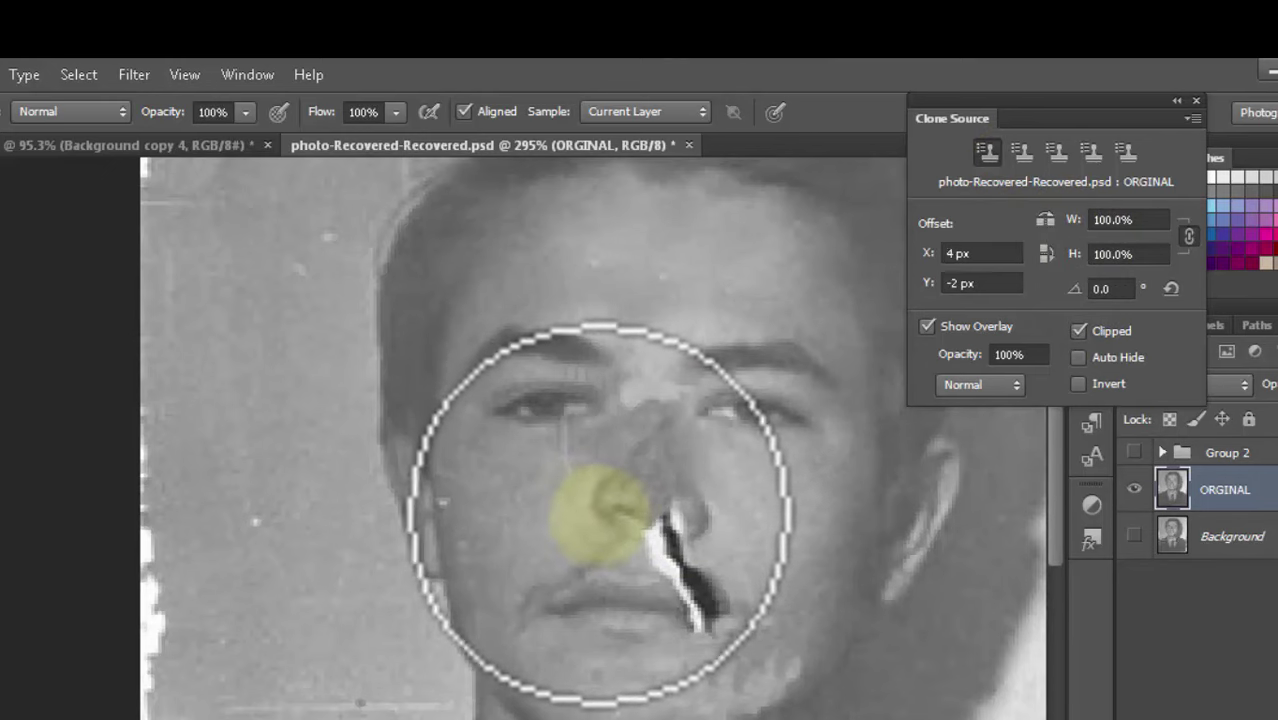
Clone clean skin over the nose scratch and across the cheek, resetting the source offset to zero.
left_click(597, 518, "alt")
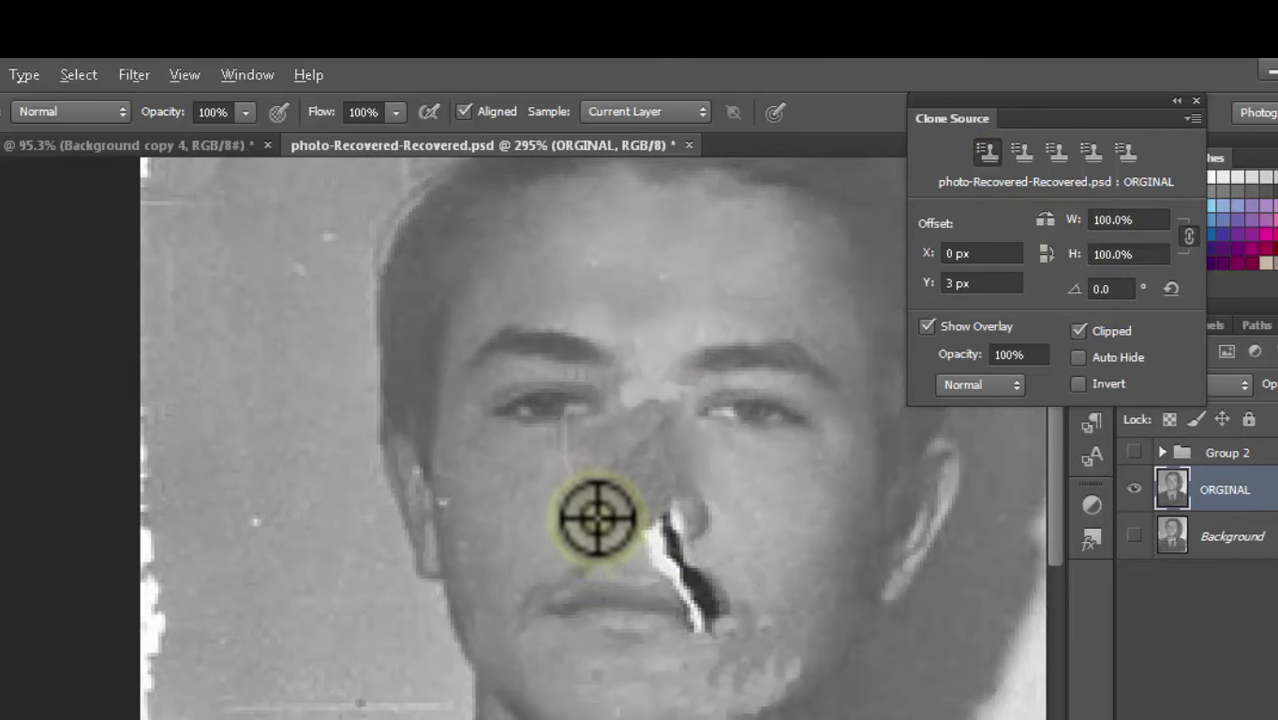
mouse_move(599, 517)
left_mouse_down()
mouse_move(770, 514)
mouse_move(668, 527)
mouse_move(665, 515)
mouse_move(747, 508)
mouse_move(599, 514)
mouse_move(610, 515)
left_mouse_up()
key("alt")
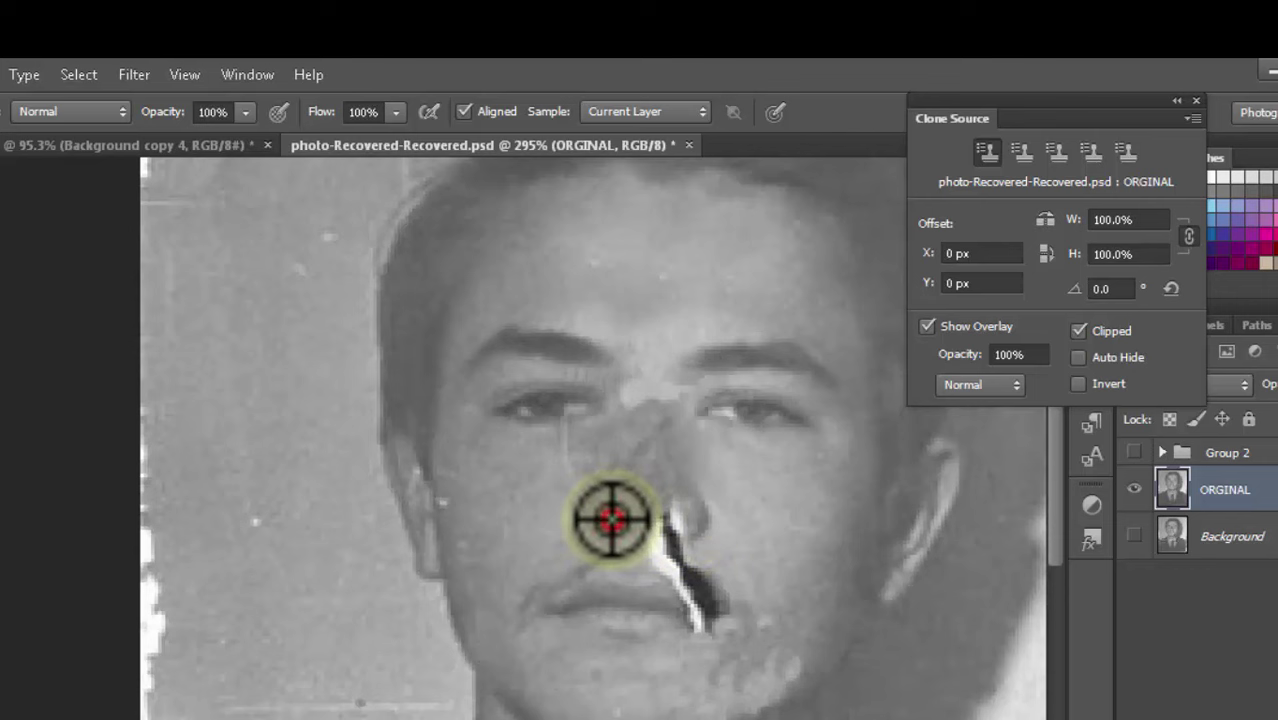
left_click(612, 518, "alt")
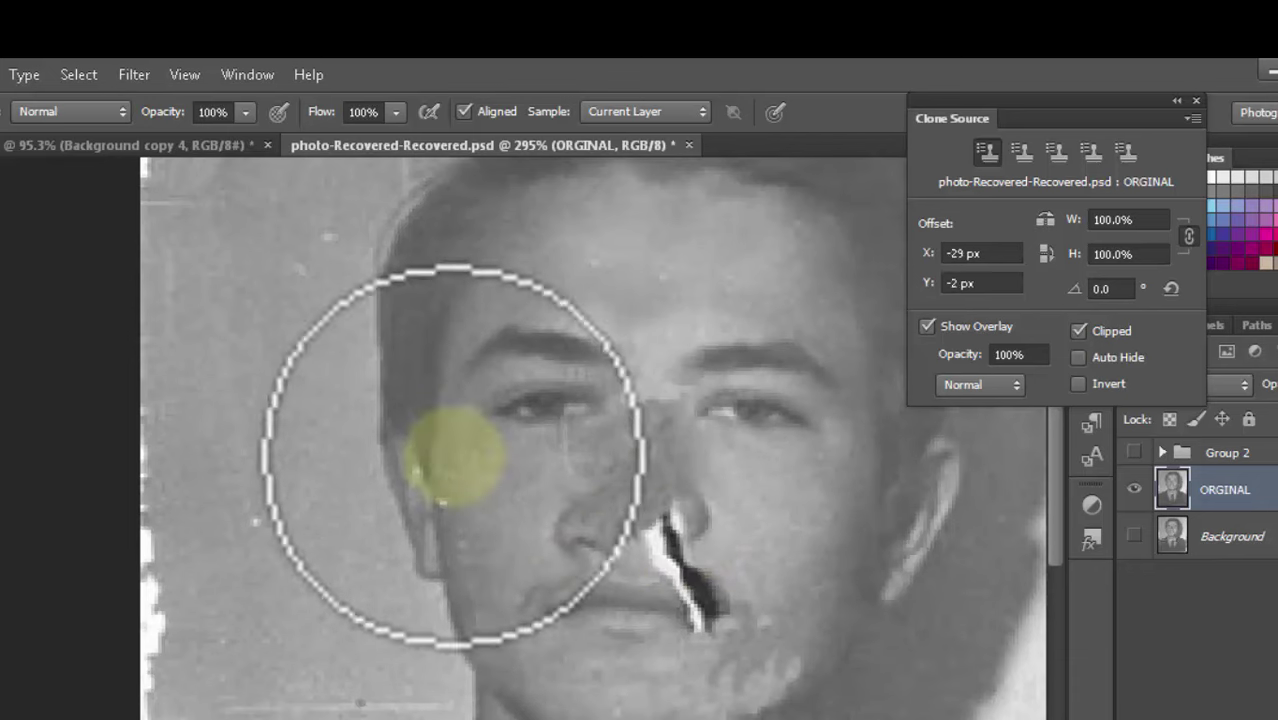
left_click(1045, 220)
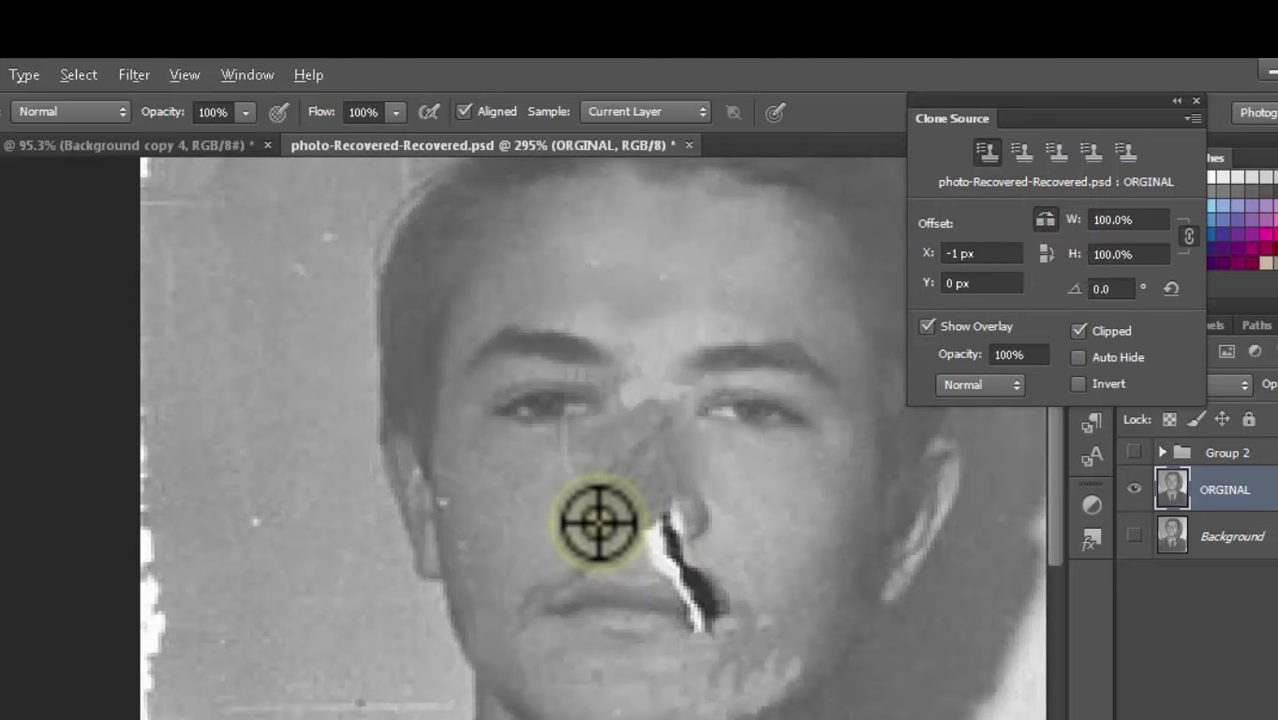
mouse_move(600, 521)
left_mouse_down()
mouse_move(556, 515)
mouse_move(695, 523)
left_mouse_up()
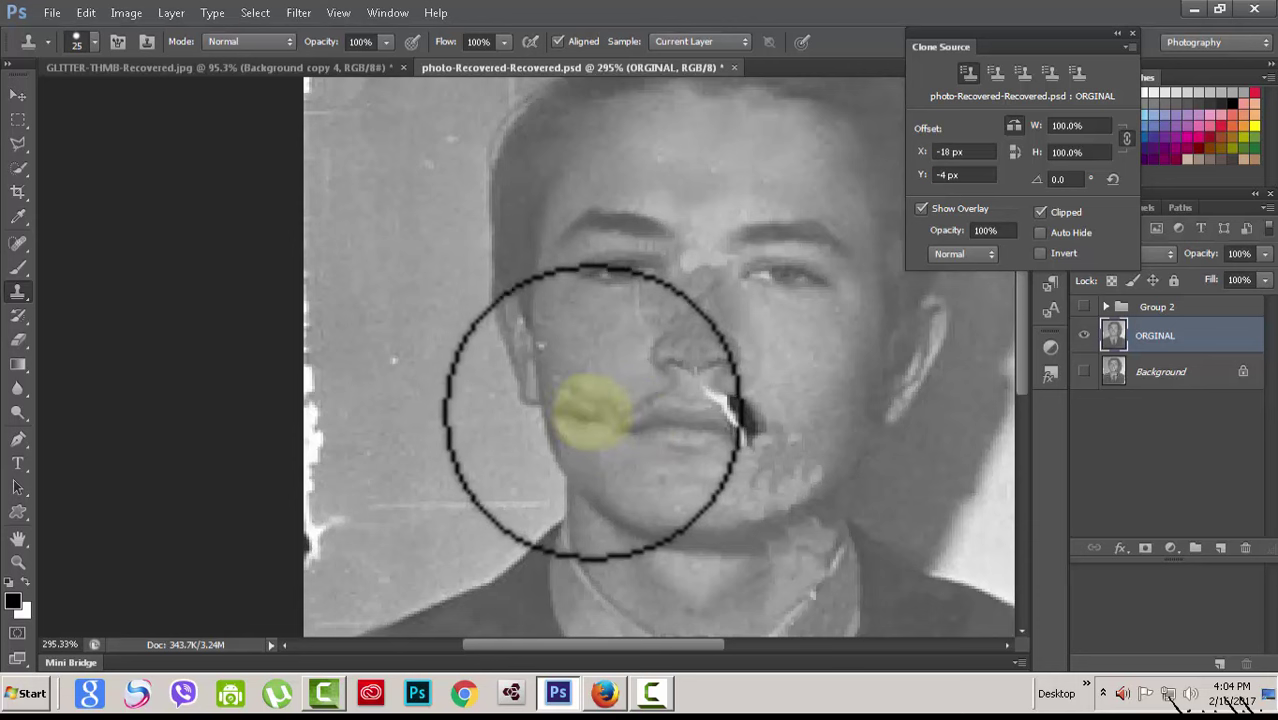
Clone cheek skin over the crack beside the mouth, near the jaw, and between nose and mouth.
left_click(640, 425)
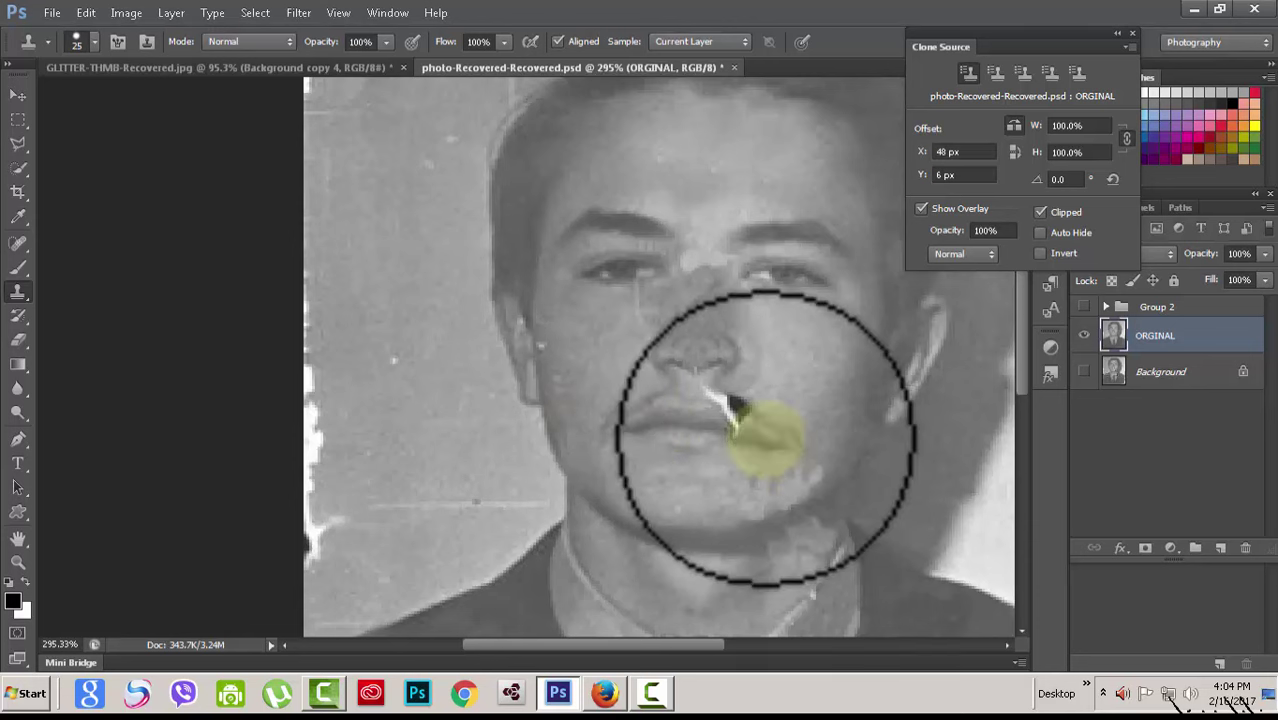
left_click(748, 428, "alt")
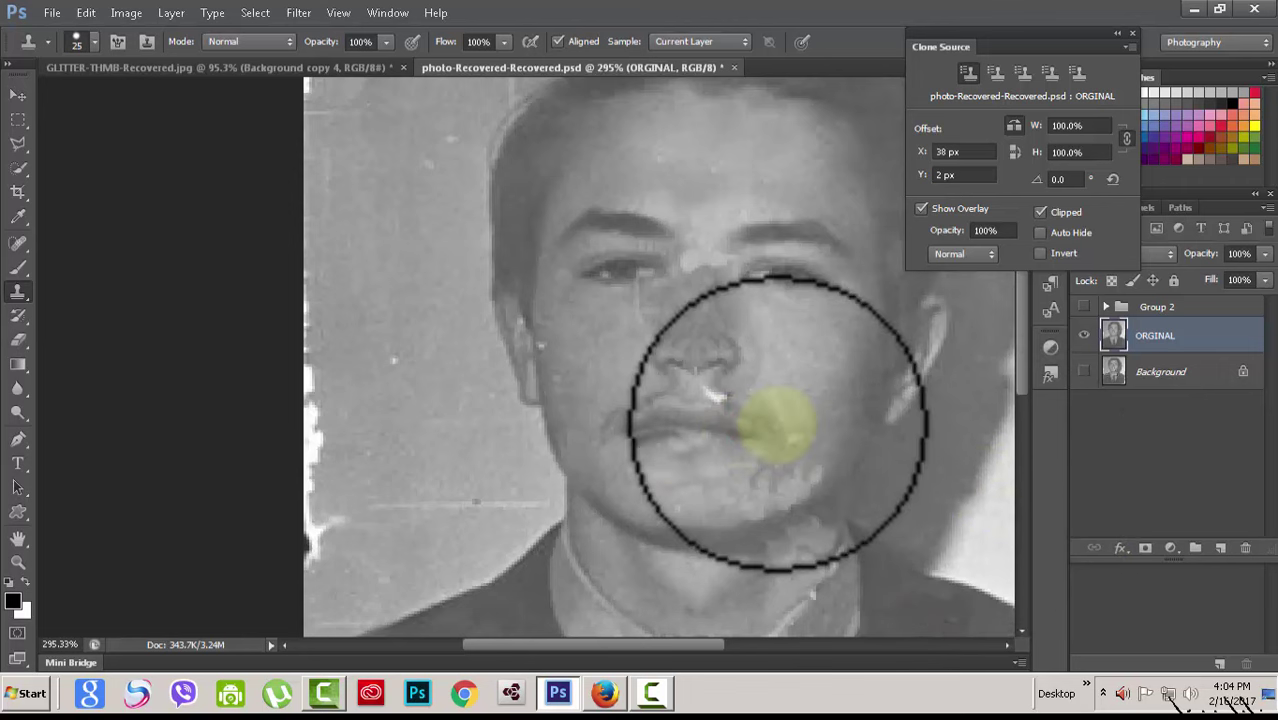
mouse_move(689, 449)
left_mouse_down()
mouse_move(842, 556)
mouse_move(827, 442)
mouse_move(856, 428)
mouse_move(654, 462)
left_mouse_up()
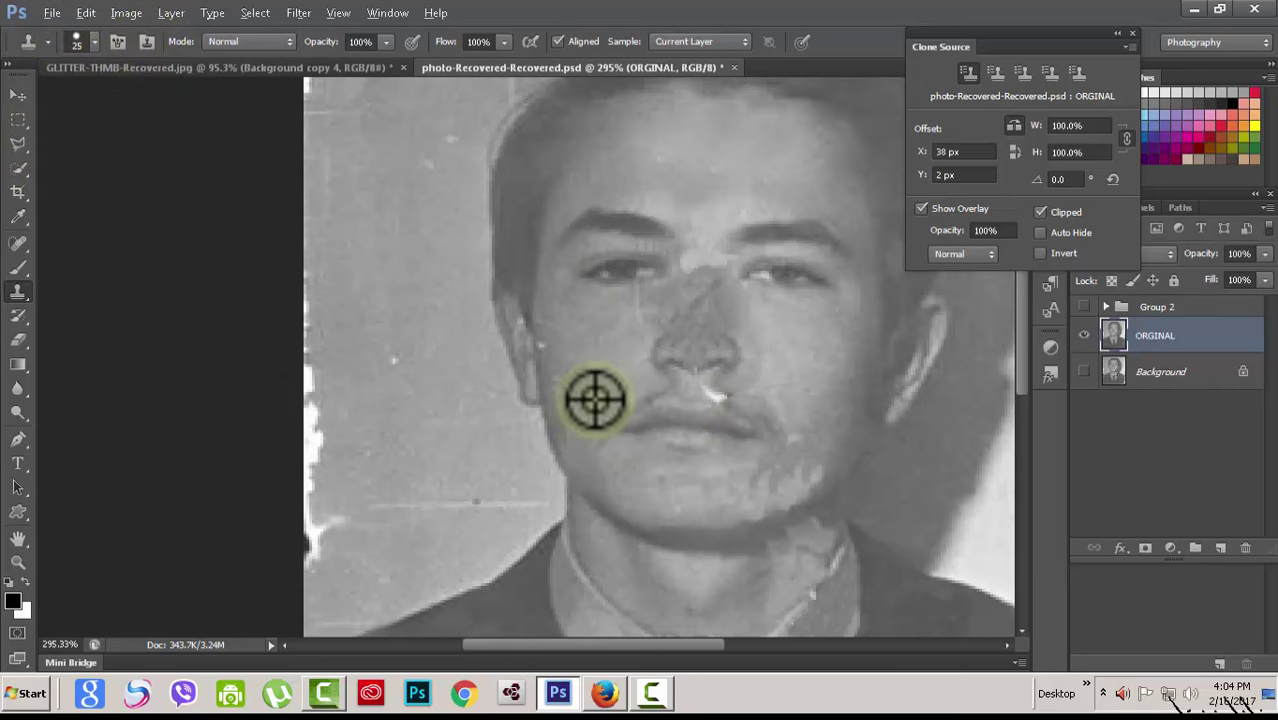
key("bracketright")
key("bracketright")
key("bracketright")
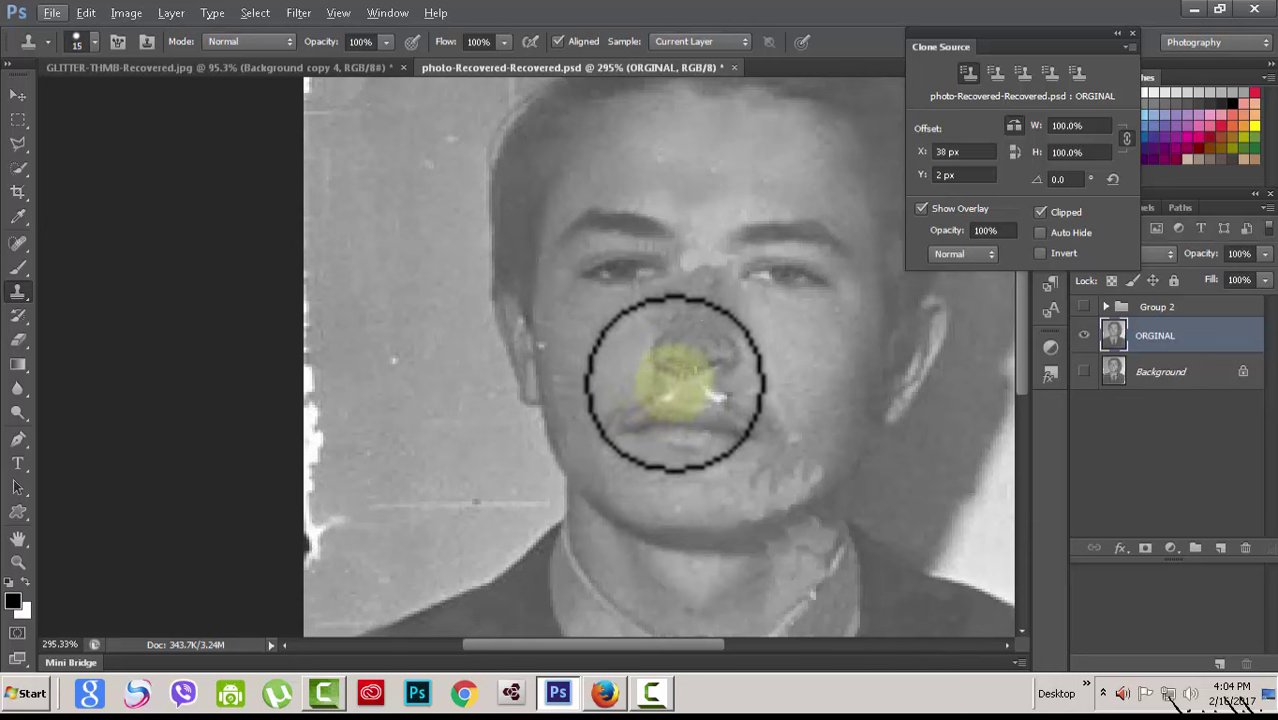
key("bracketleft")
key("bracketleft")
key("bracketleft")
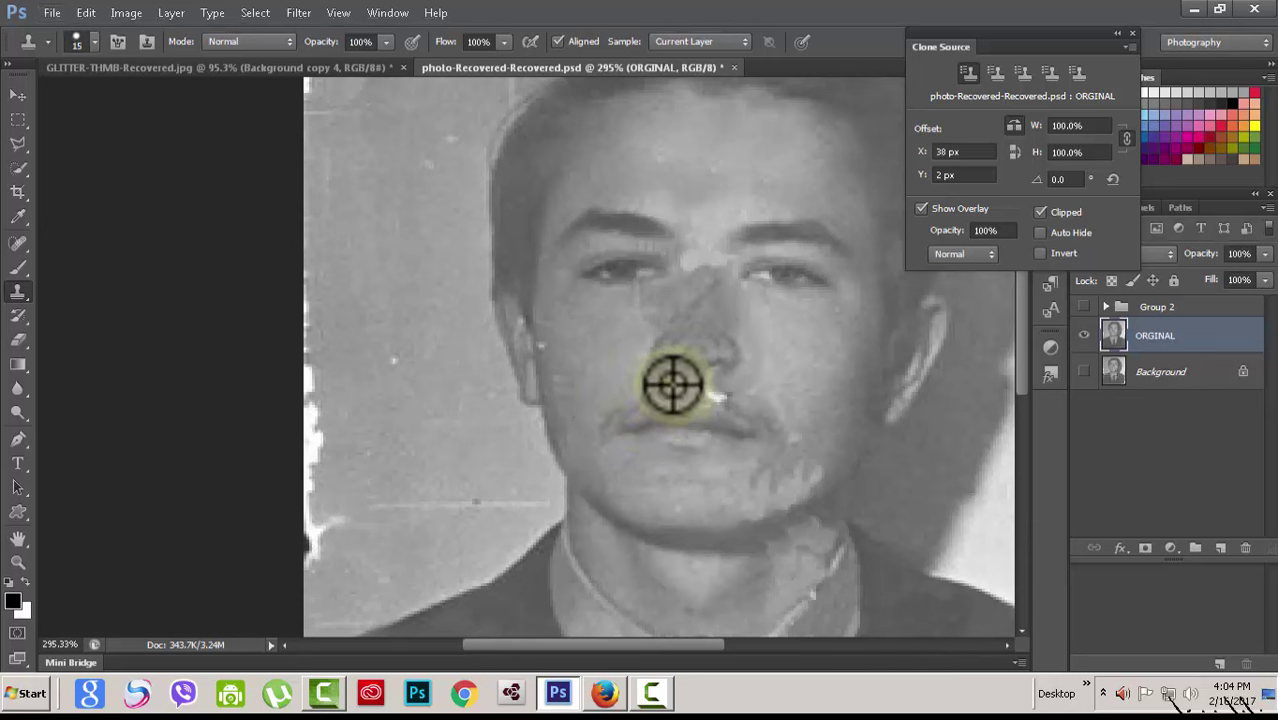
key("bracketright")
key("bracketright")
key("bracketright")
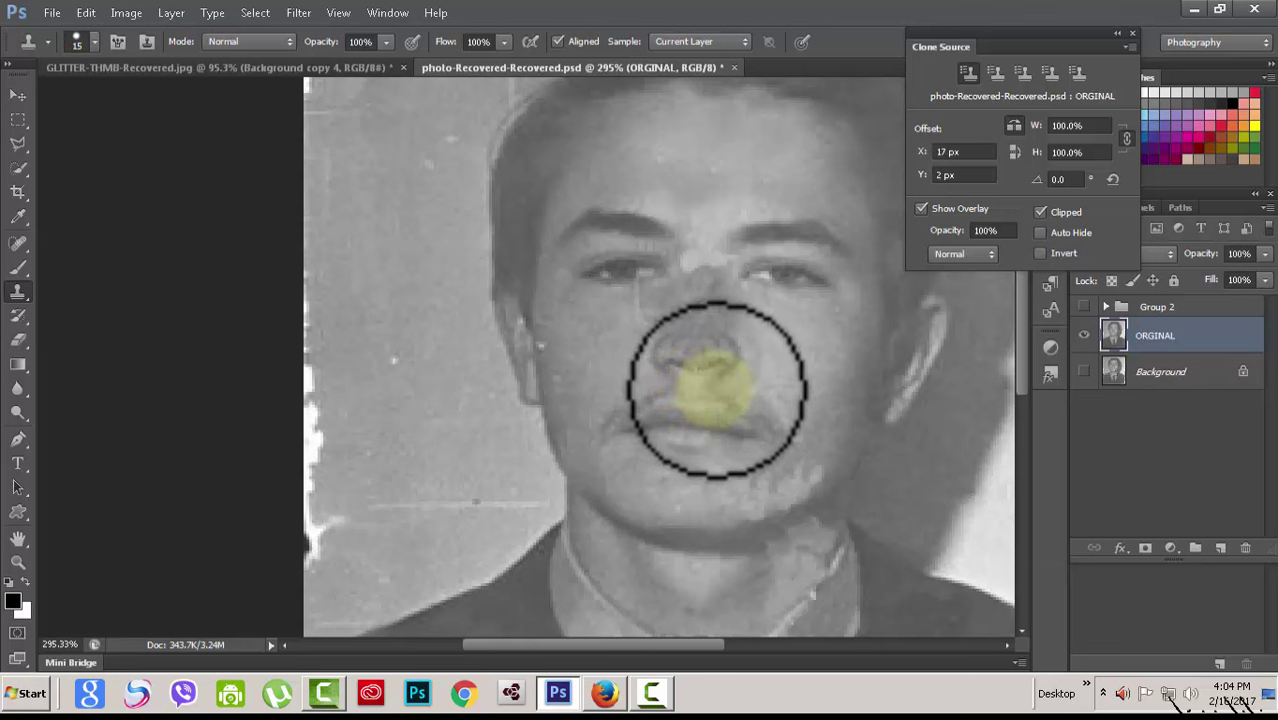
left_click(716, 390)
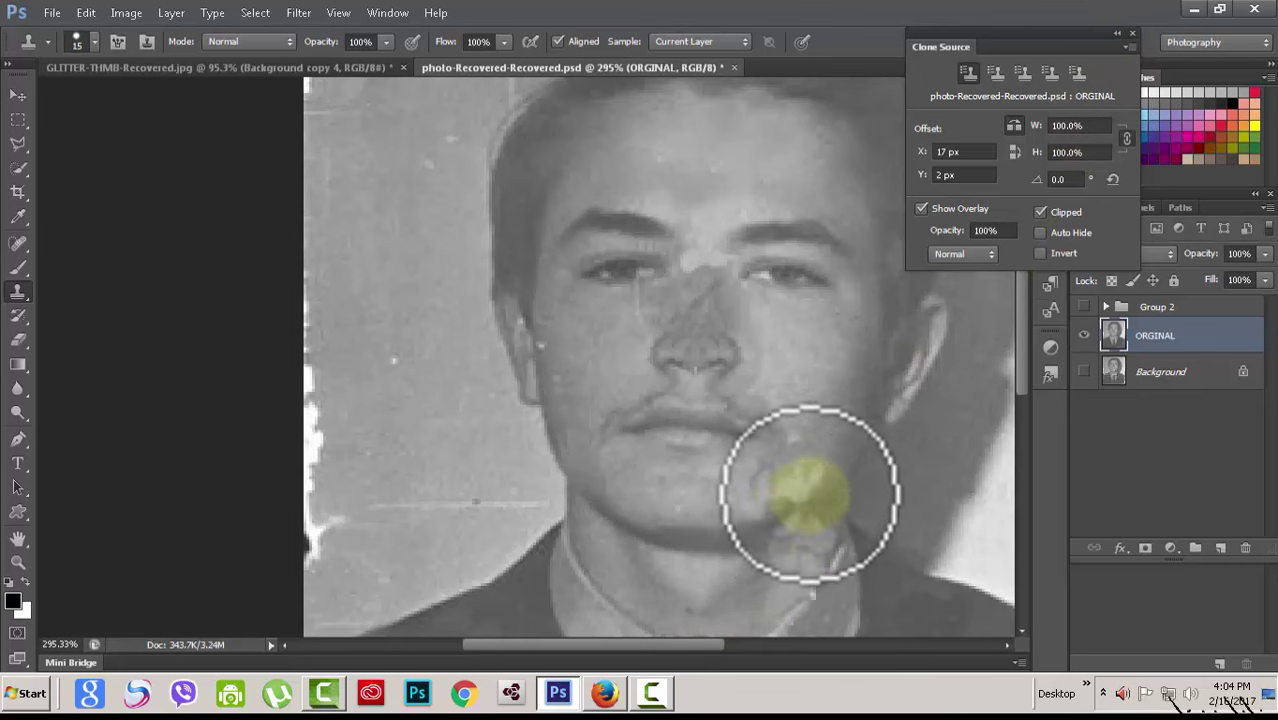
Enlarge the brush to 30 px and clone chin-area skin over the right jaw, chin and neck.
key("bracketright")
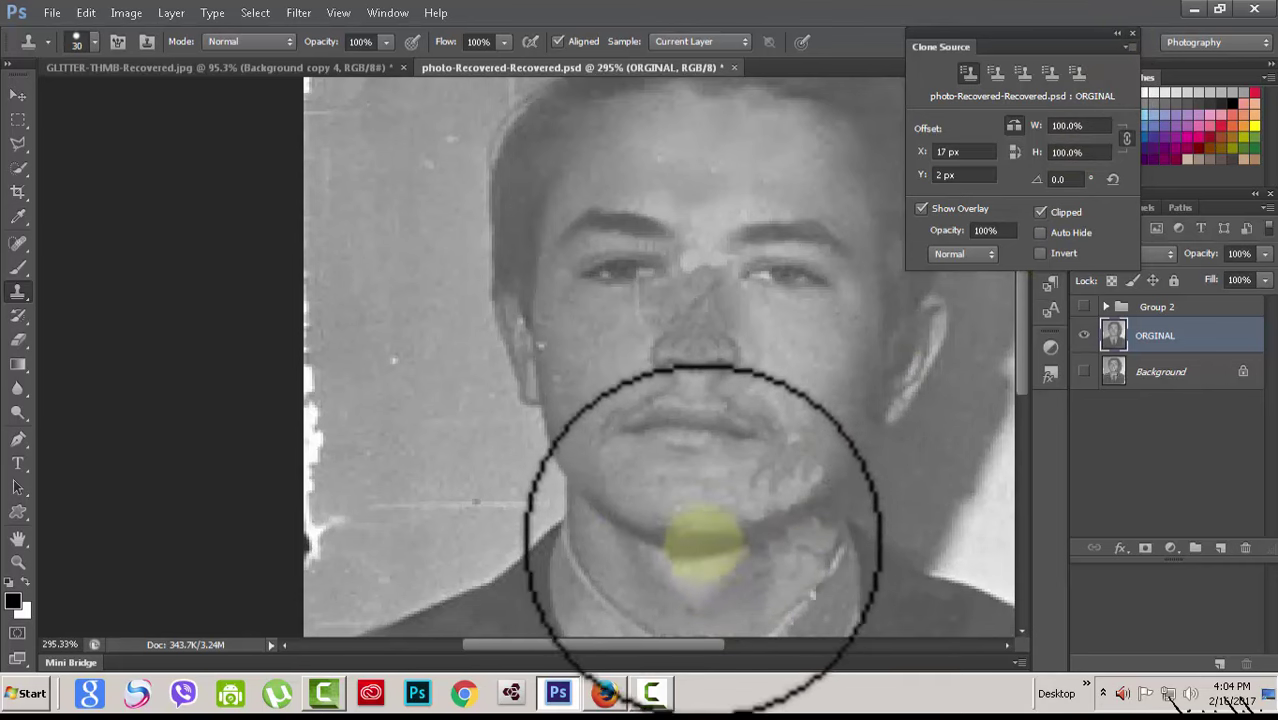
key("bracketright")
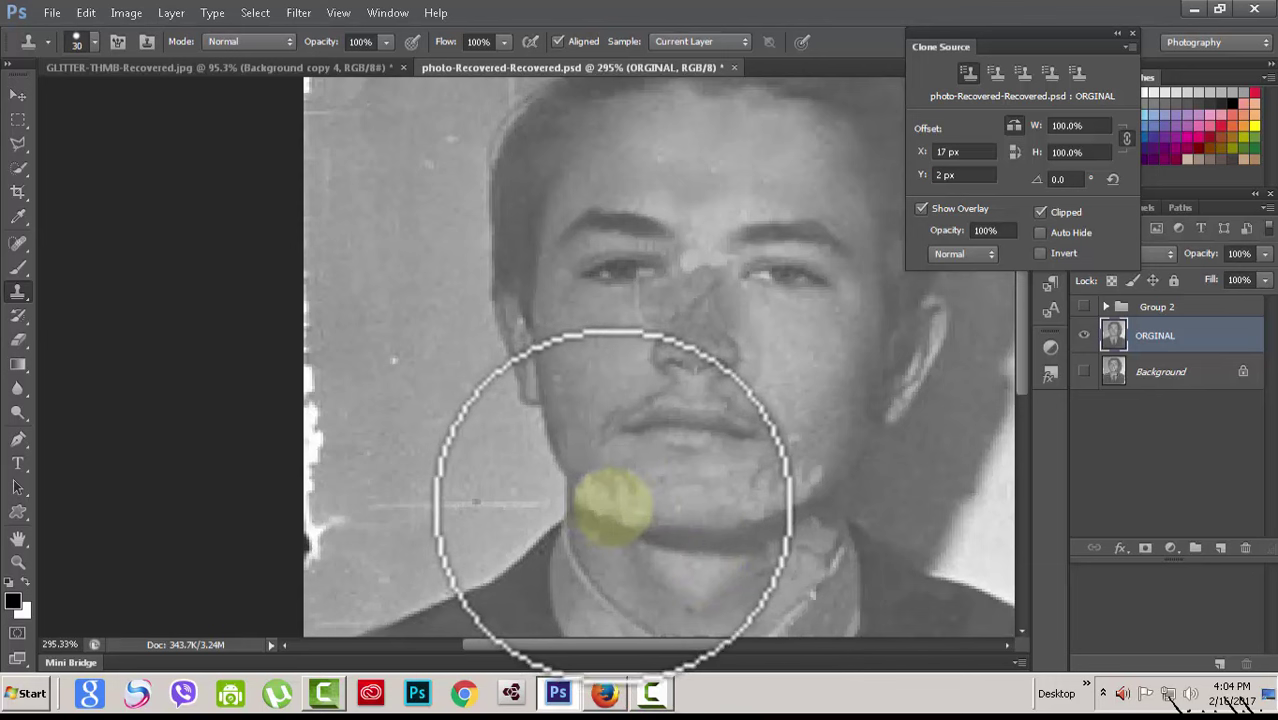
left_click(615, 505, "alt")
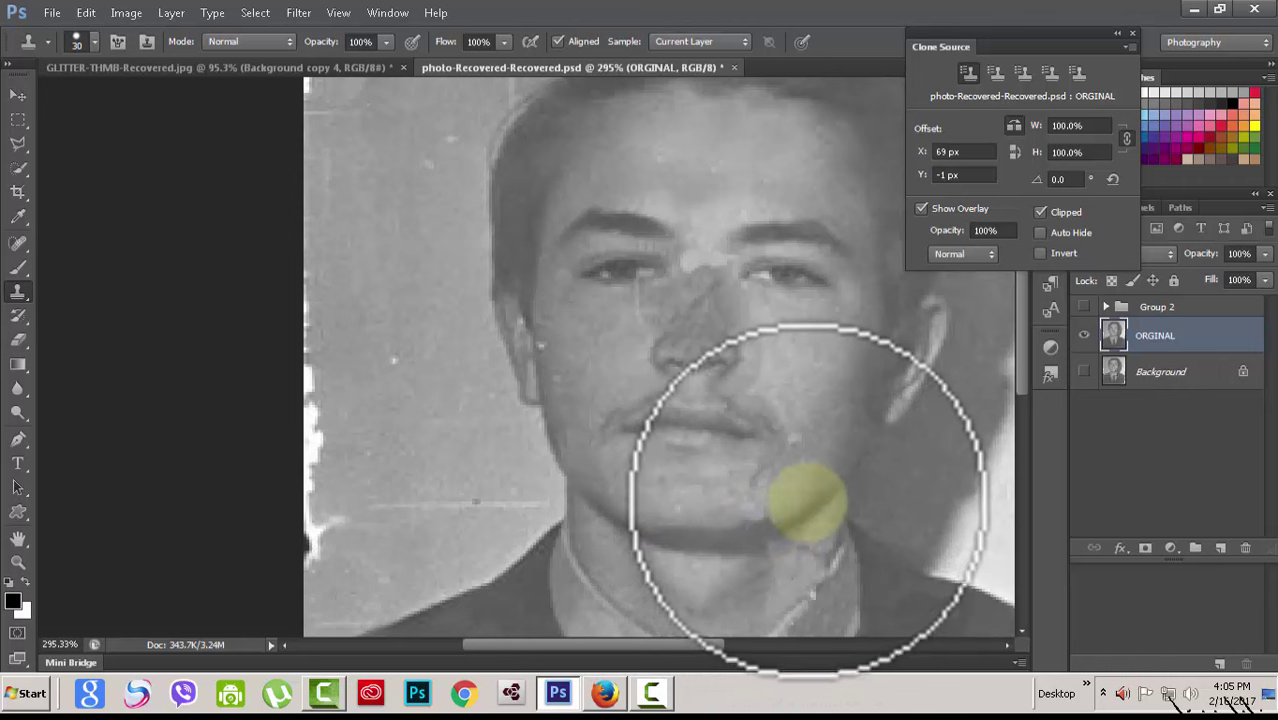
left_click(805, 495)
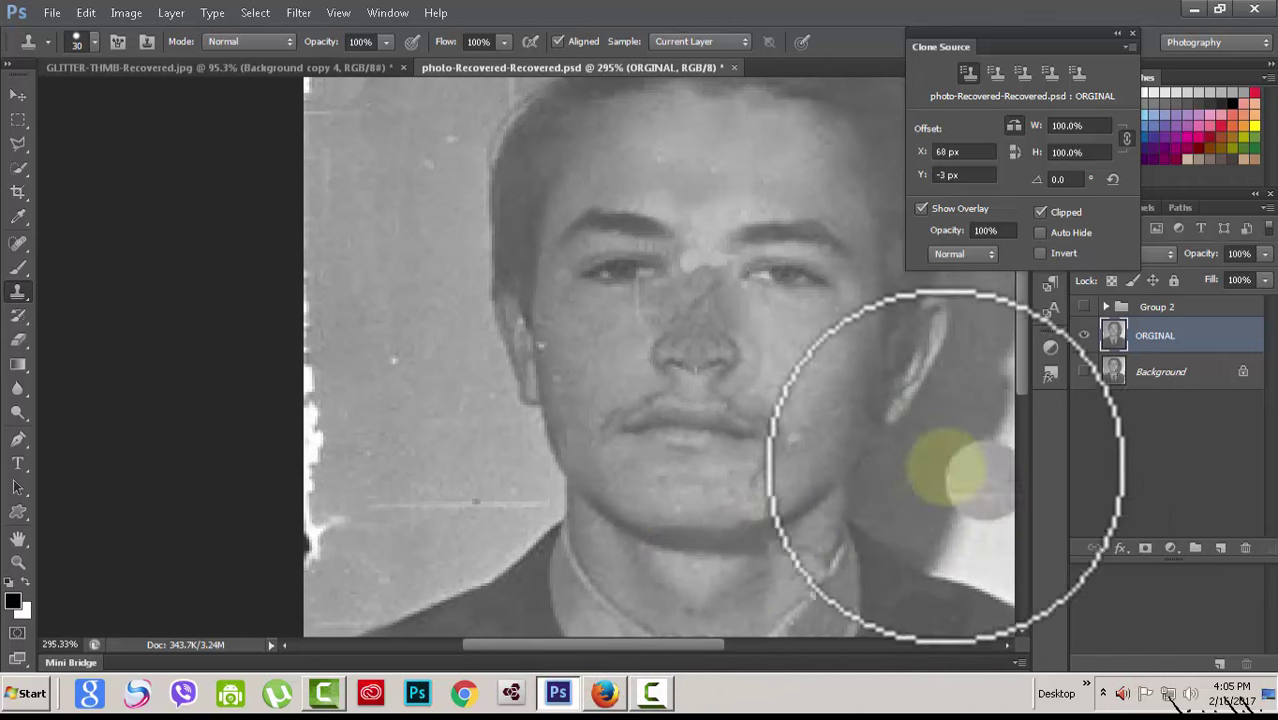
left_click_drag(782, 592, 757, 603)
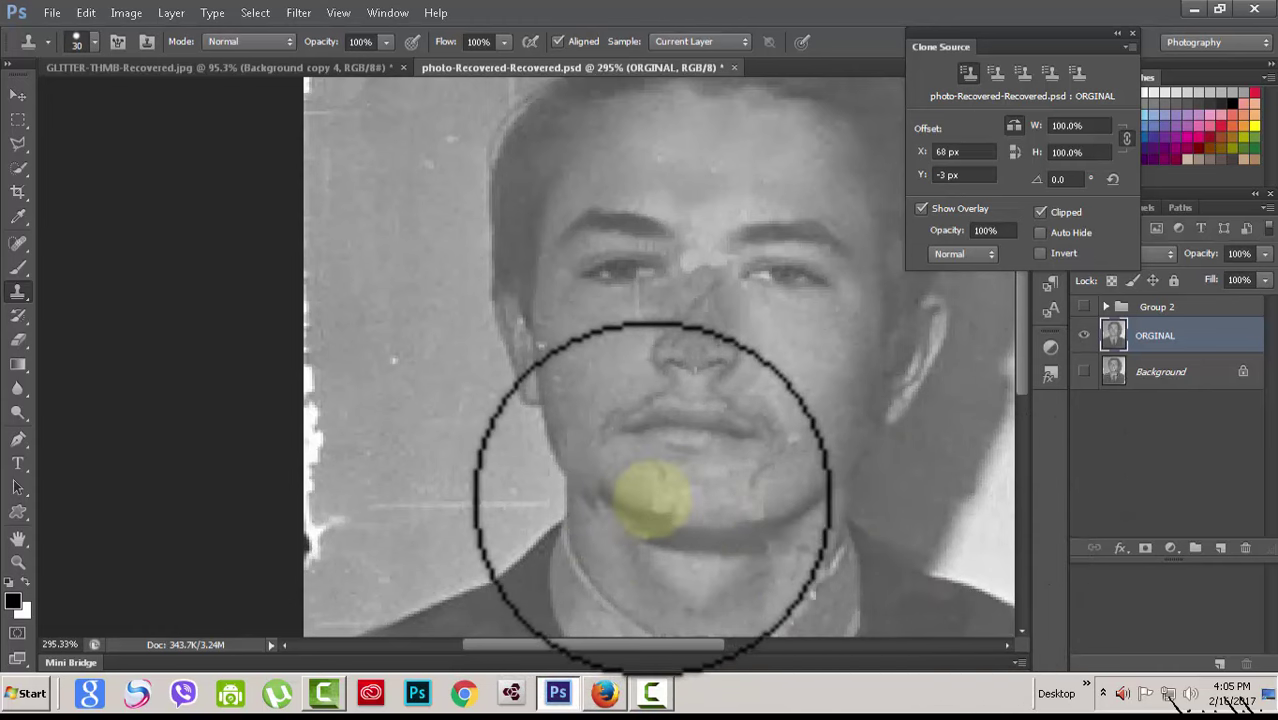
key("bracketleft")
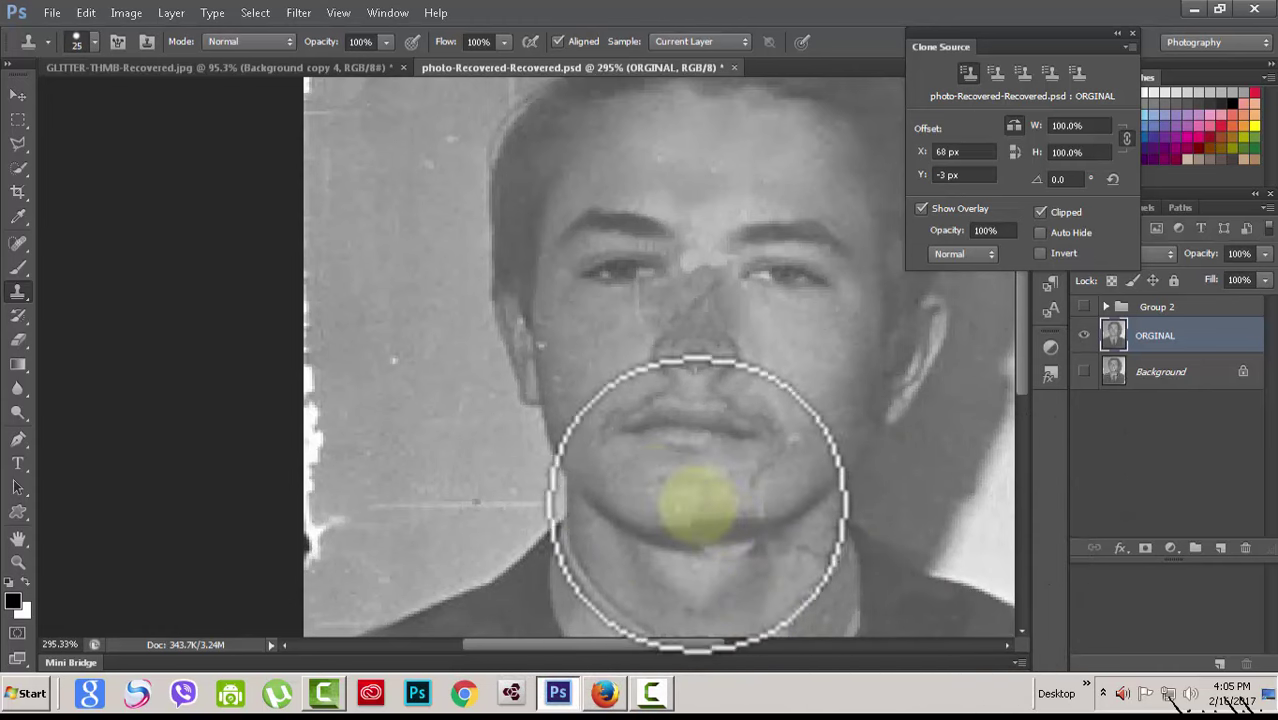
left_click_drag(757, 600, 655, 483)
Resample clean chin skin and paint it over the chin crack and right-cheek damage.
left_click(655, 484, "alt")
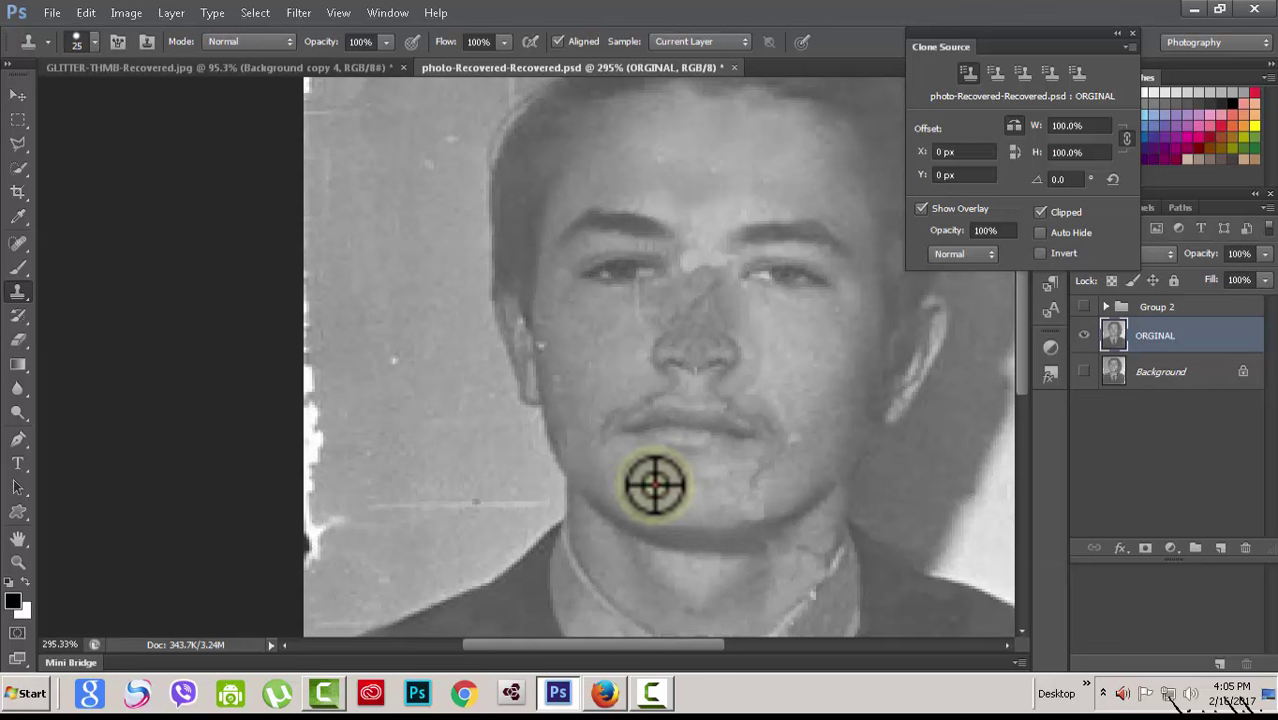
left_click(755, 485, "alt")
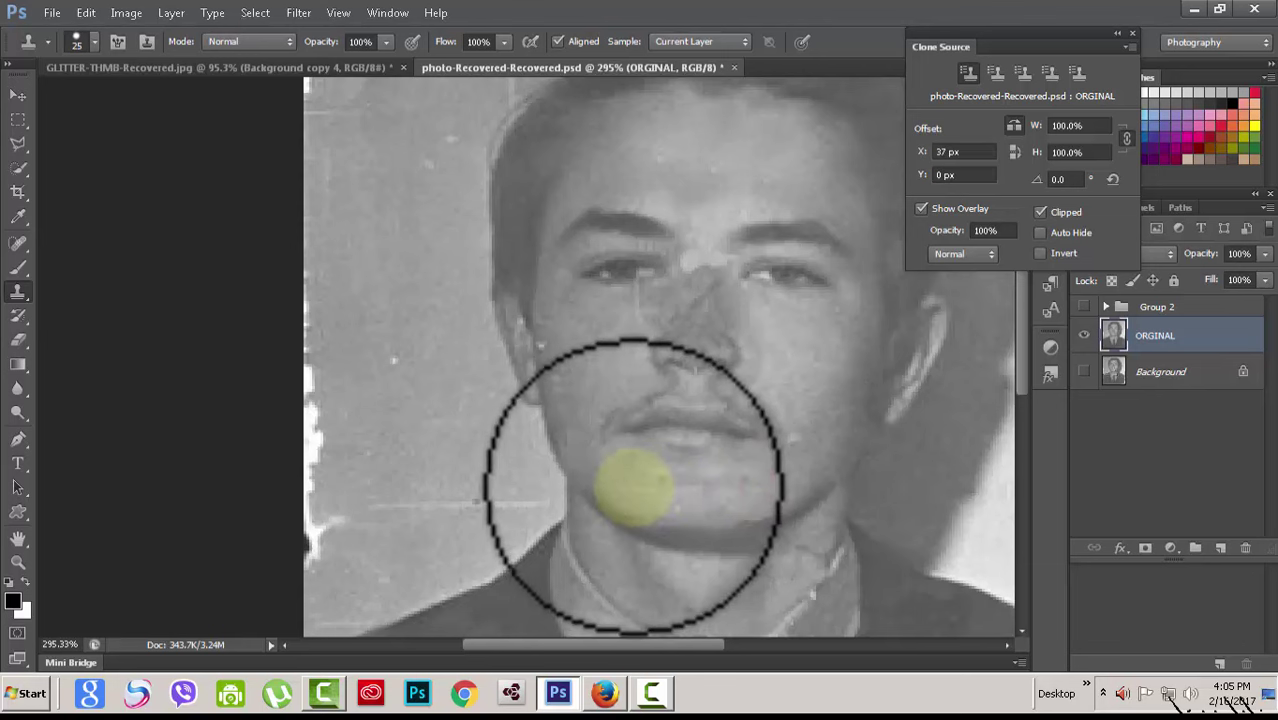
left_click_drag(633, 486, 640, 484)
mouse_move(819, 448)
left_mouse_down()
mouse_move(800, 440)
mouse_move(657, 483)
left_mouse_up()
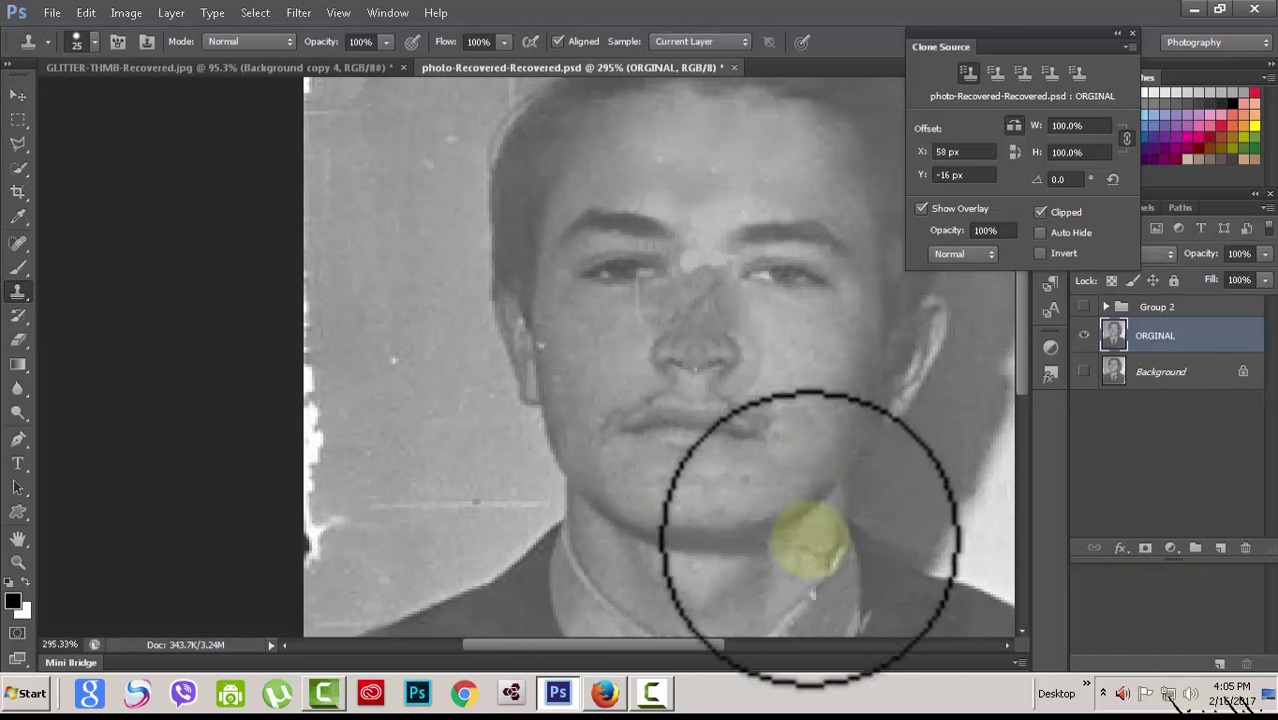
left_click(655, 481)
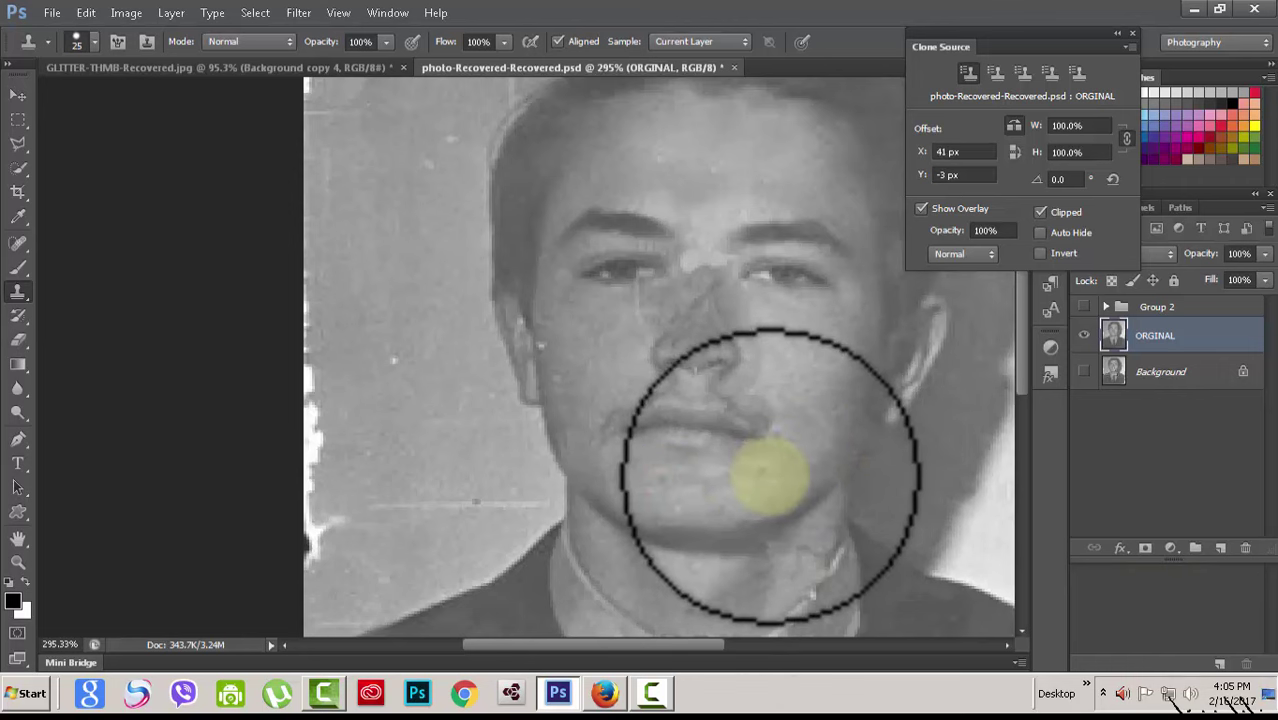
left_click(770, 473, "alt")
Clone nearby cheek skin over the white streak on the right cheek near the ear.
scroll(645, 548, "down", 3)
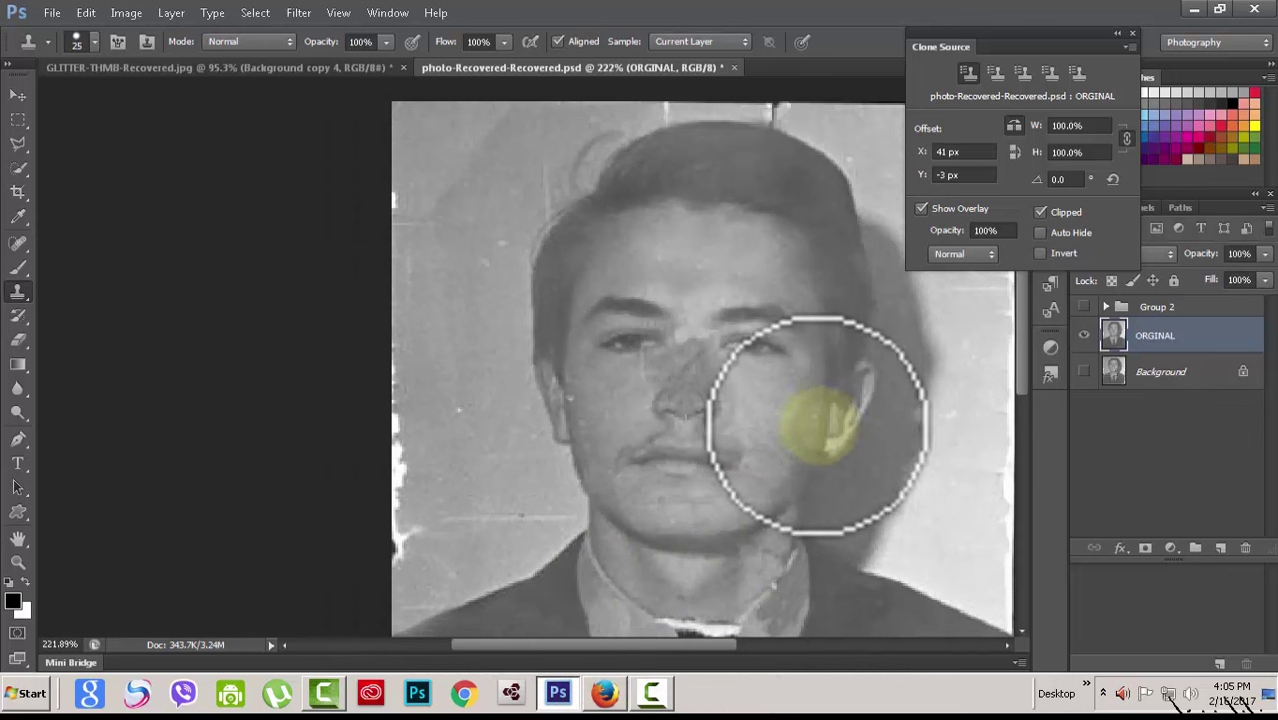
left_click(849, 443)
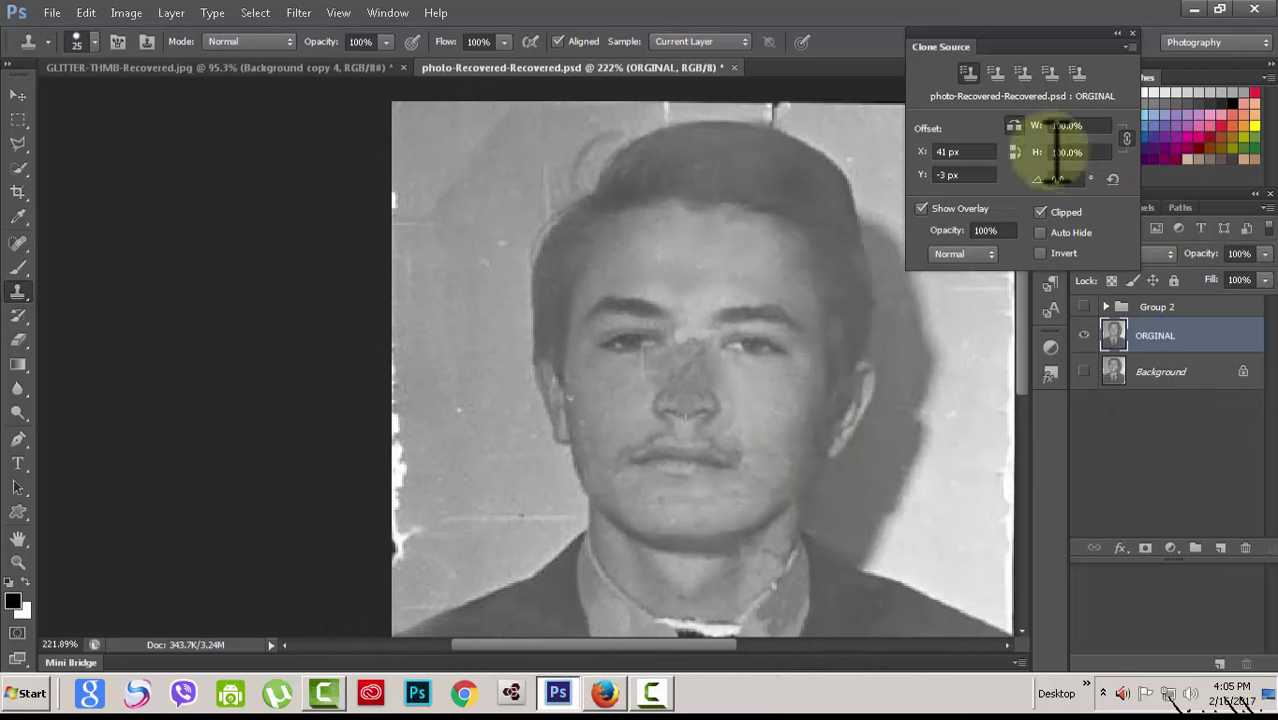
left_click(788, 428)
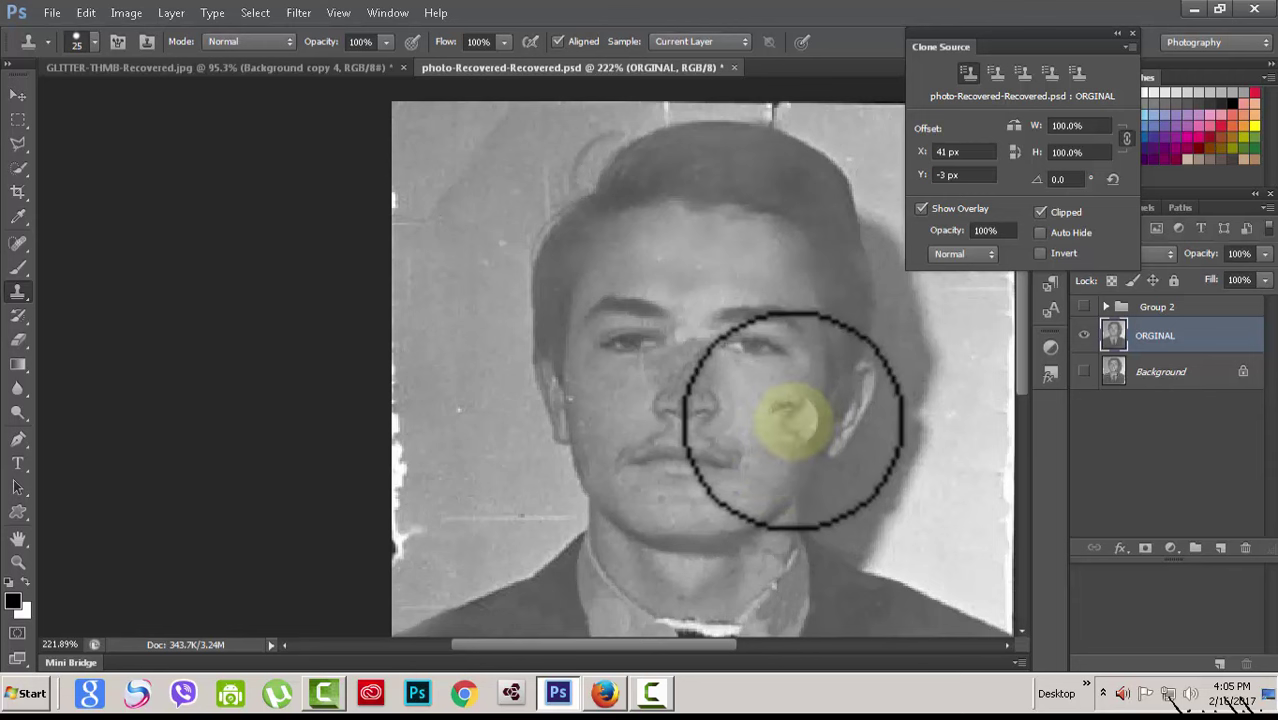
left_click(793, 421, "alt")
left_click(776, 458)
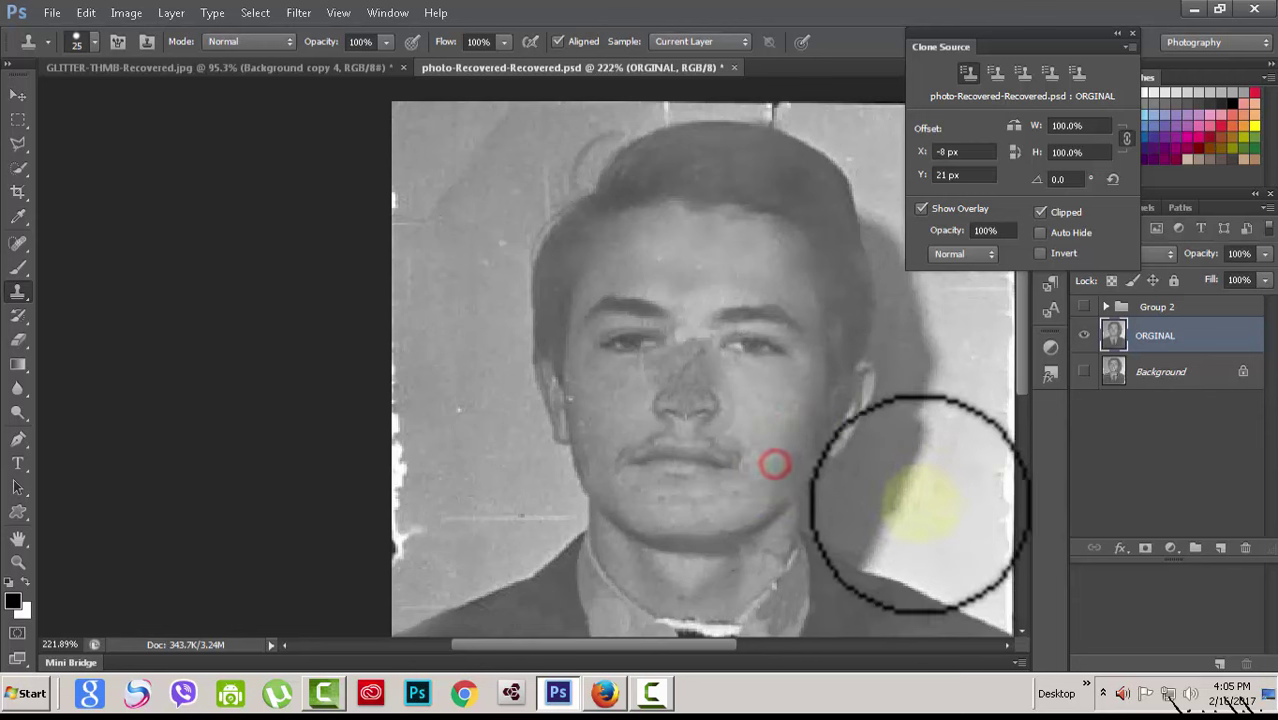
scroll(884, 571, "down", 1)
left_click_drag(1023, 371, 1022, 470)
scroll(770, 428, "up", 3)
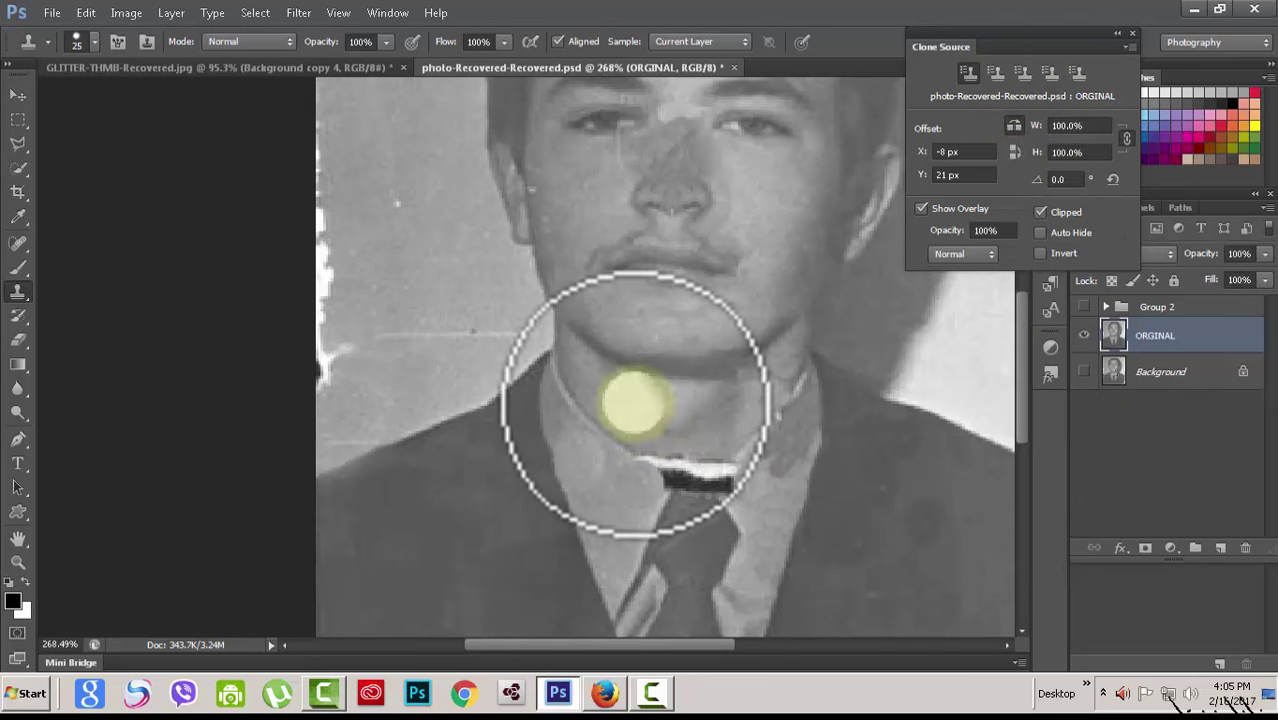
Enlarge the brush to 40 px, sample the neck, and clone over the chin and the dark patch by the tie.
key("bracketright")
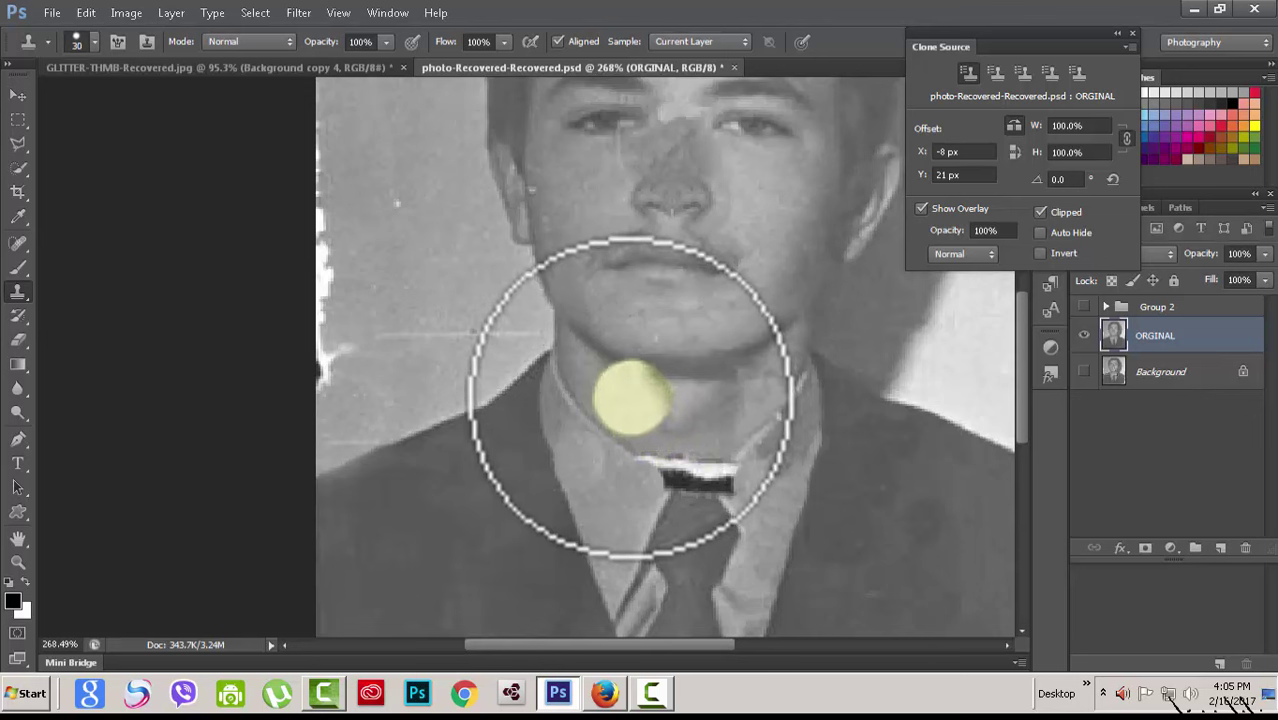
key("alt")
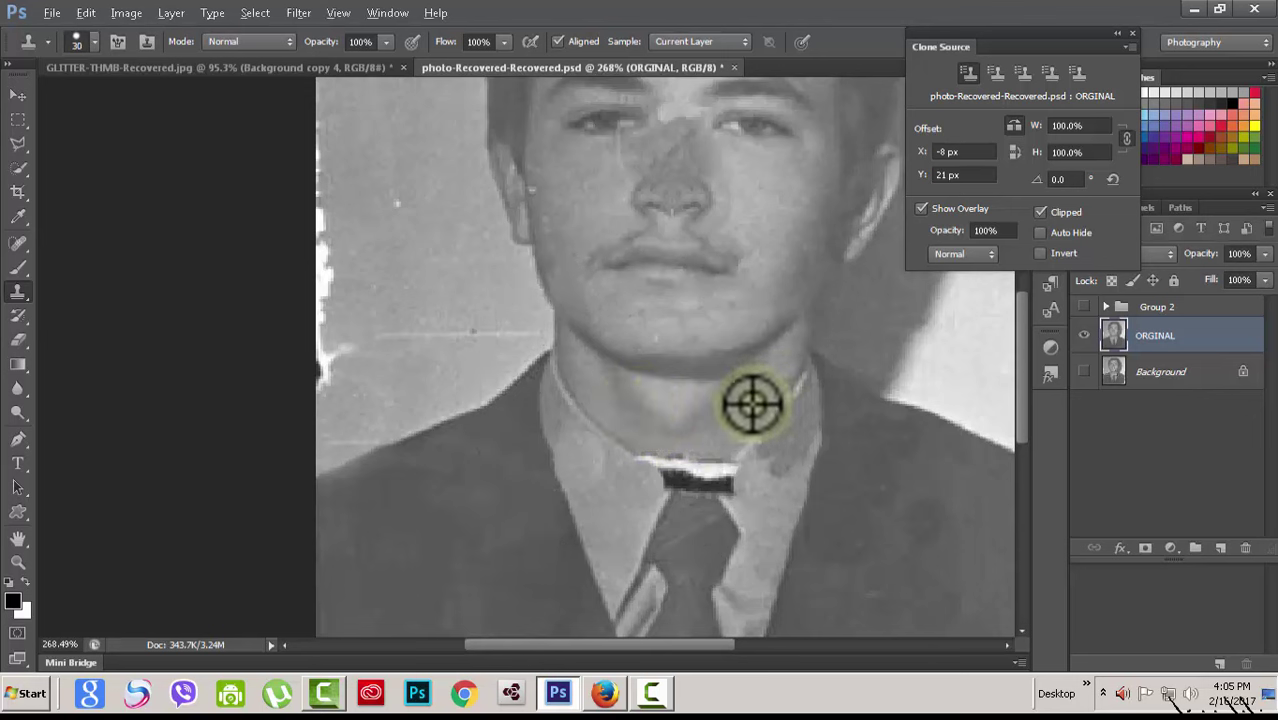
left_click(599, 384, "alt")
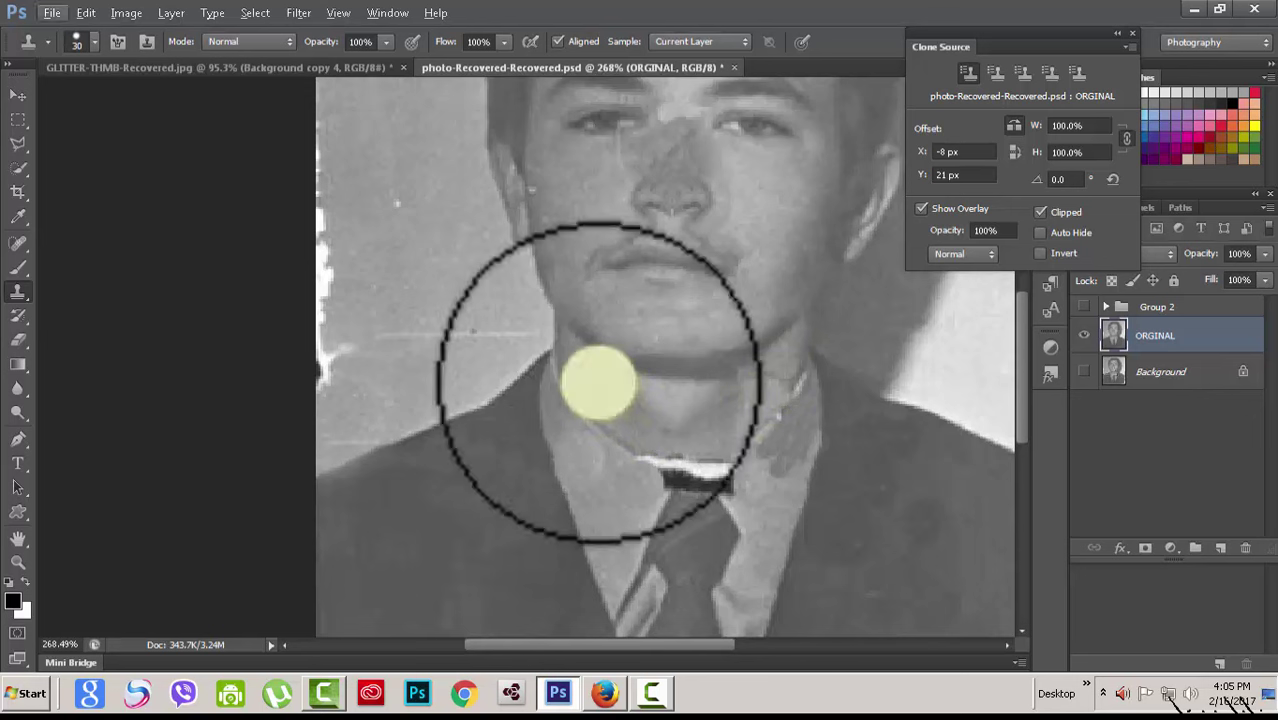
left_click(605, 387, "alt")
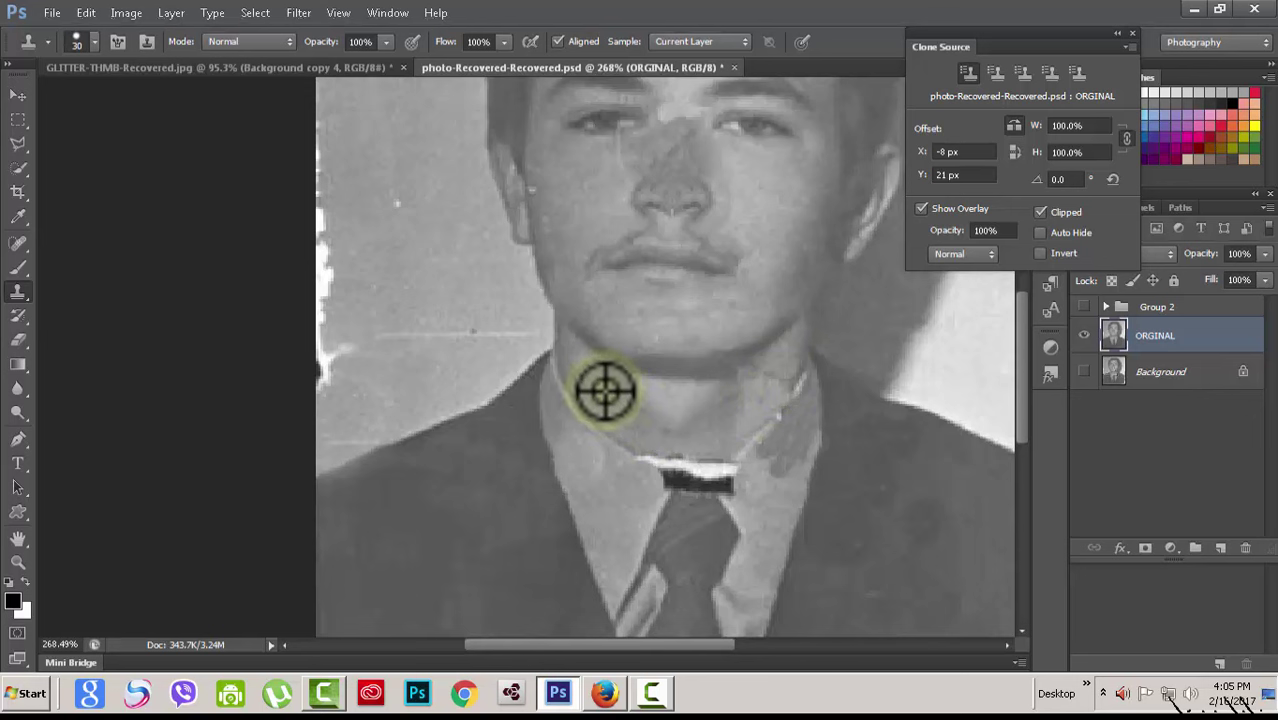
left_click(603, 389)
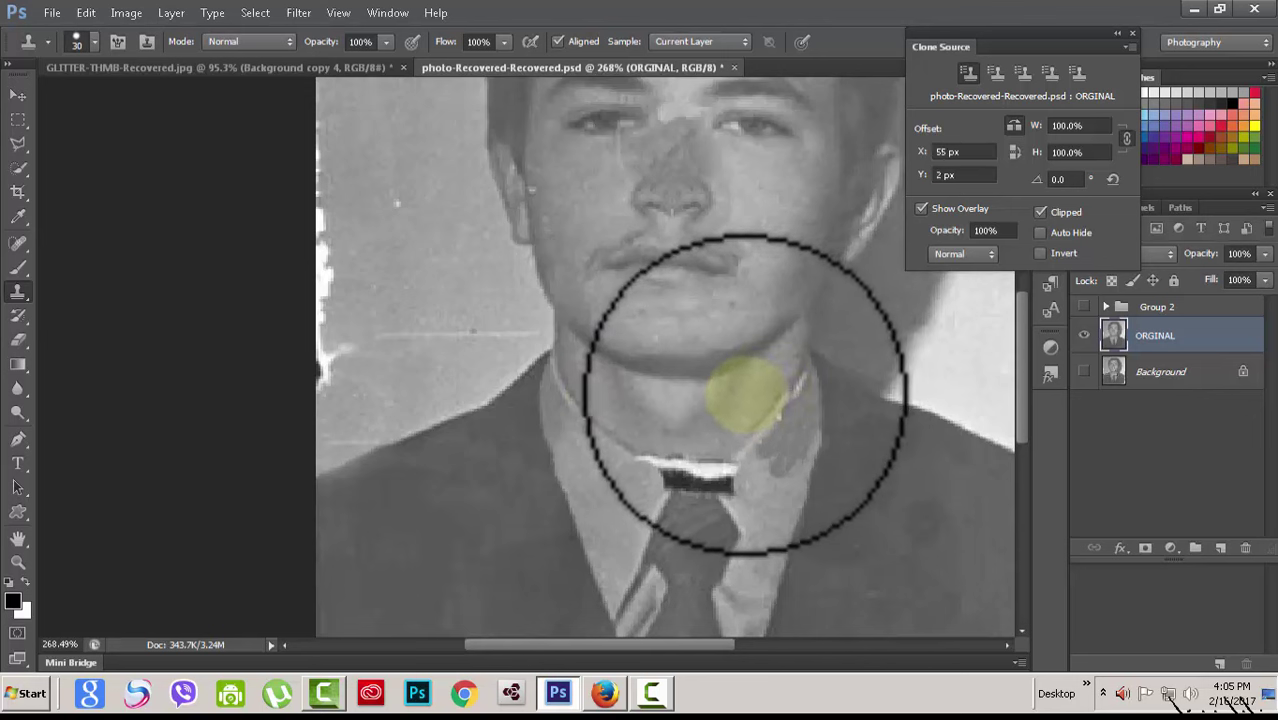
left_click(747, 391)
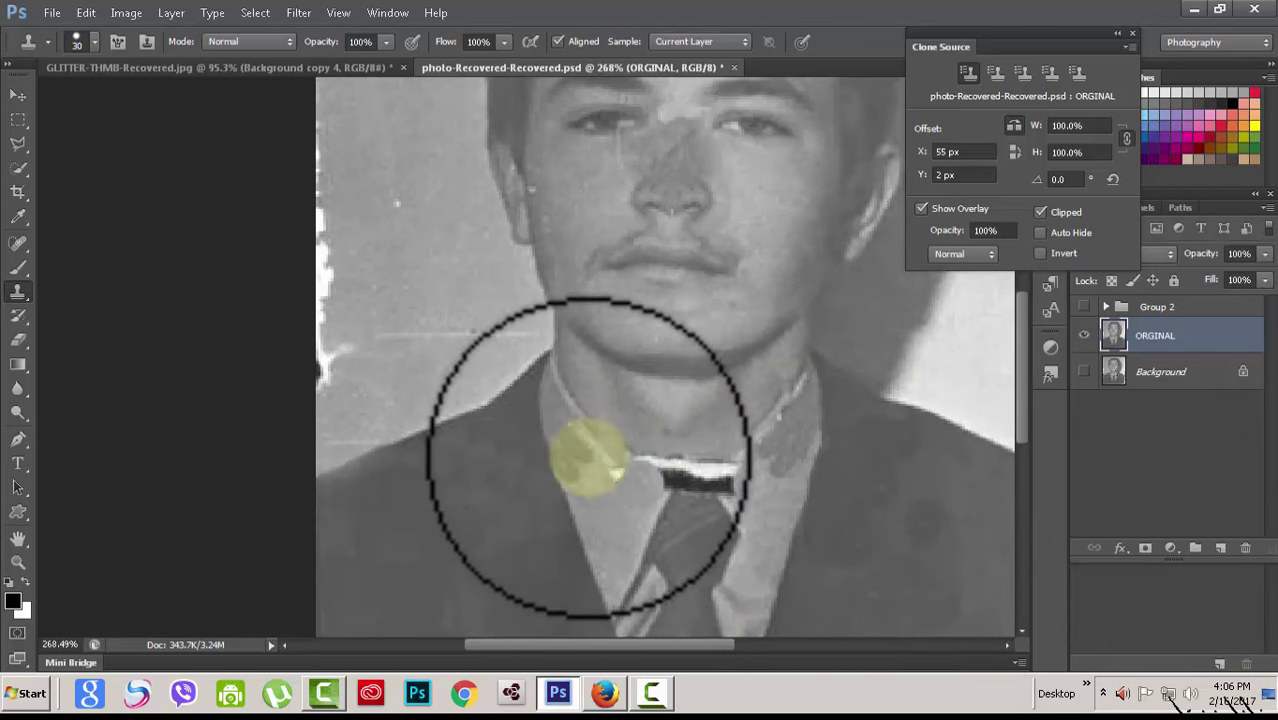
key("bracketright")
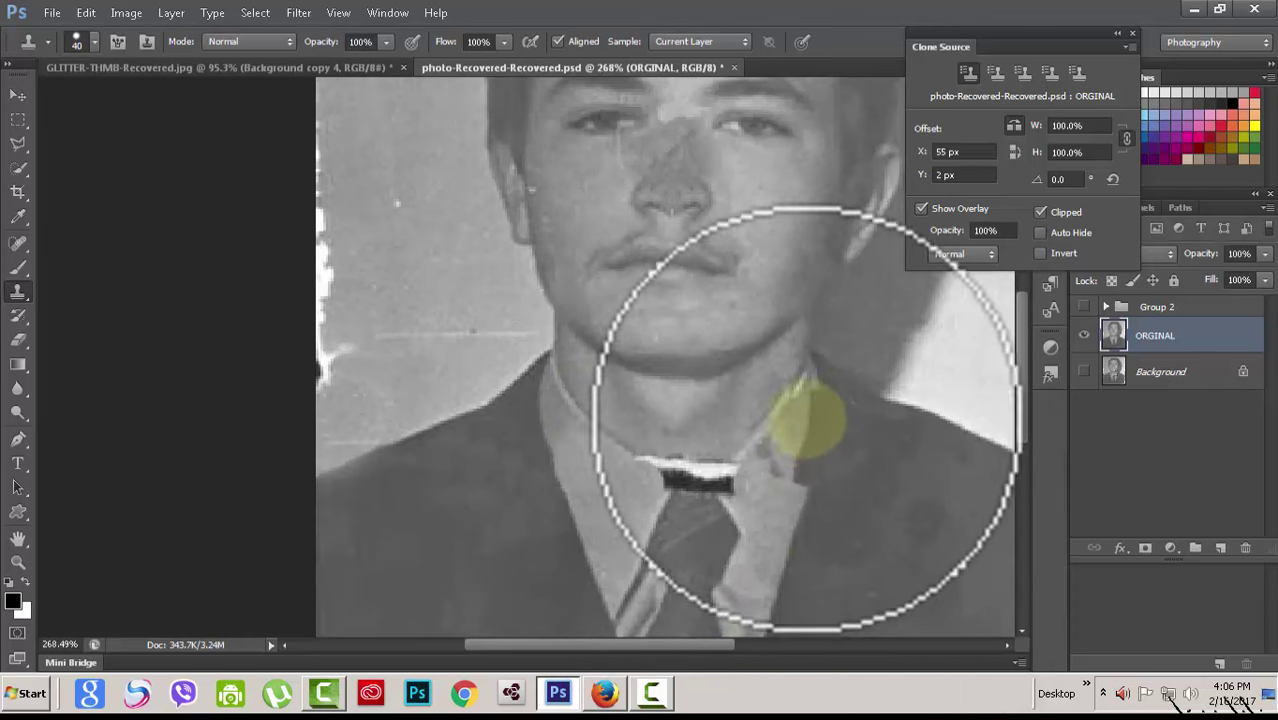
left_click_drag(607, 452, 578, 412)
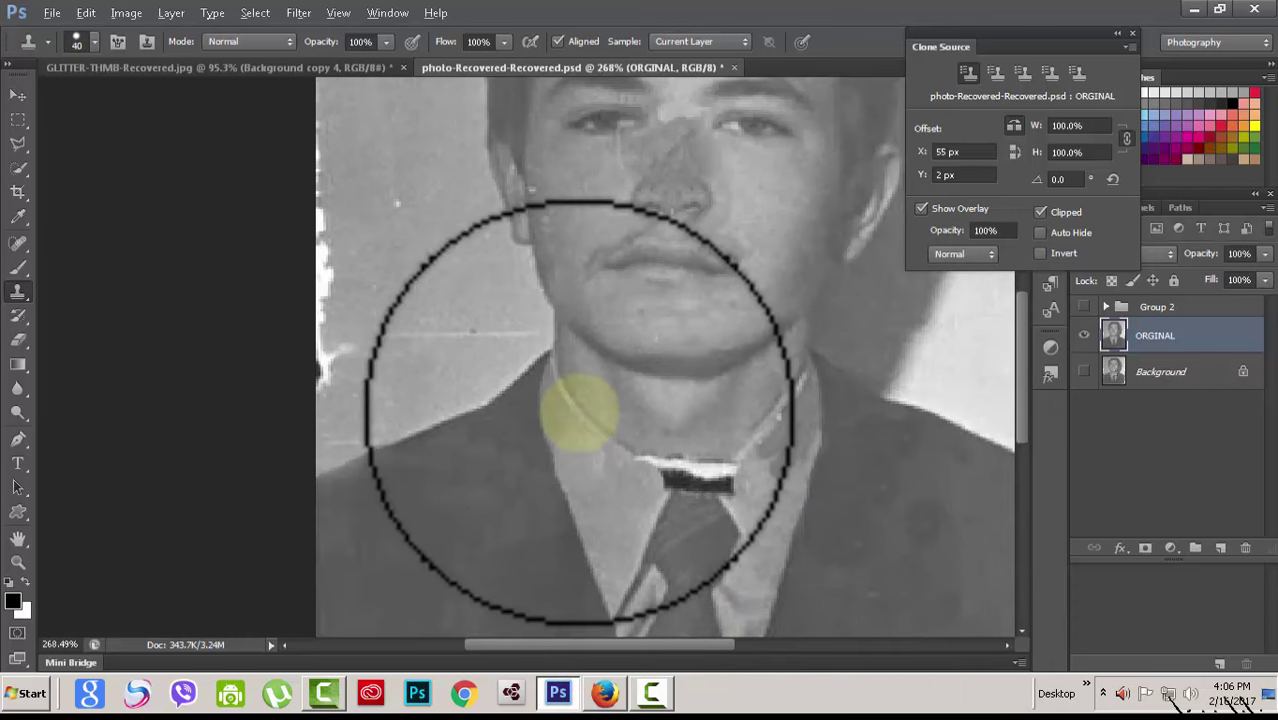
left_click(578, 412, "alt")
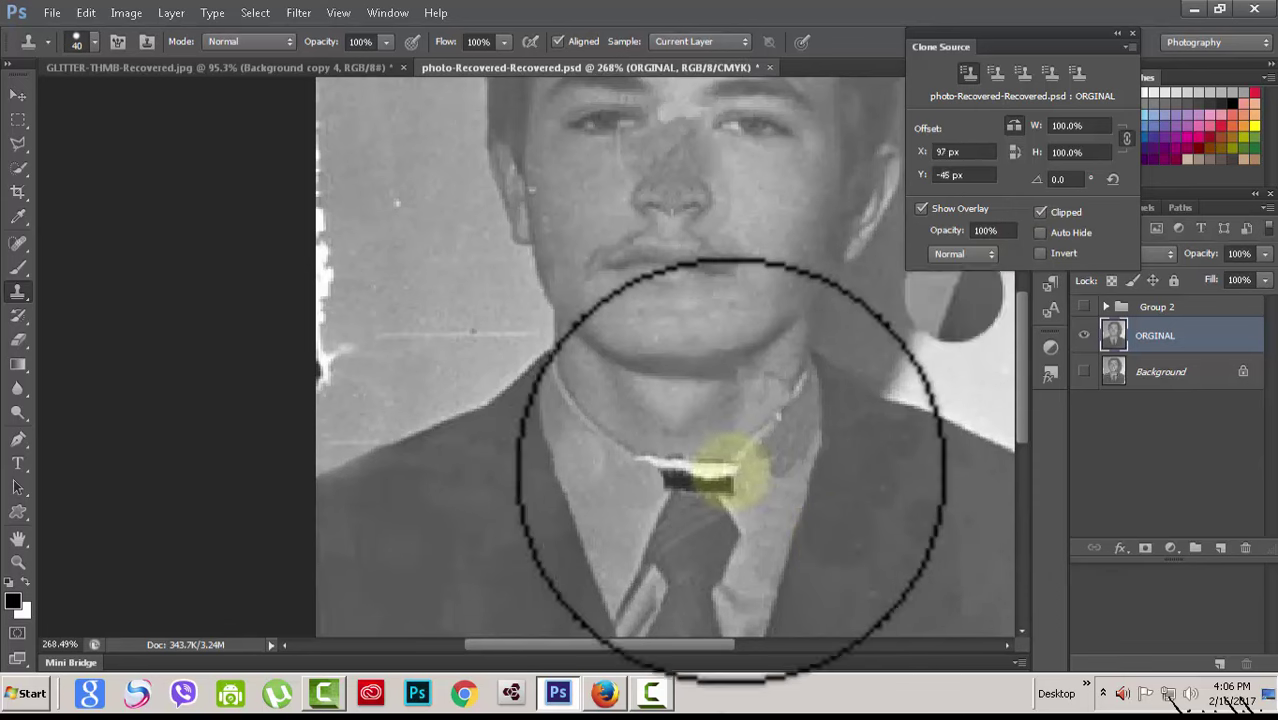
With a smaller brush, clone clean collar texture over the tear beside the tie knot.
left_click_drag(828, 545, 826, 507)
scroll(781, 588, "up", 3)
key("bracketleft")
key("bracketleft")
key("bracketleft")
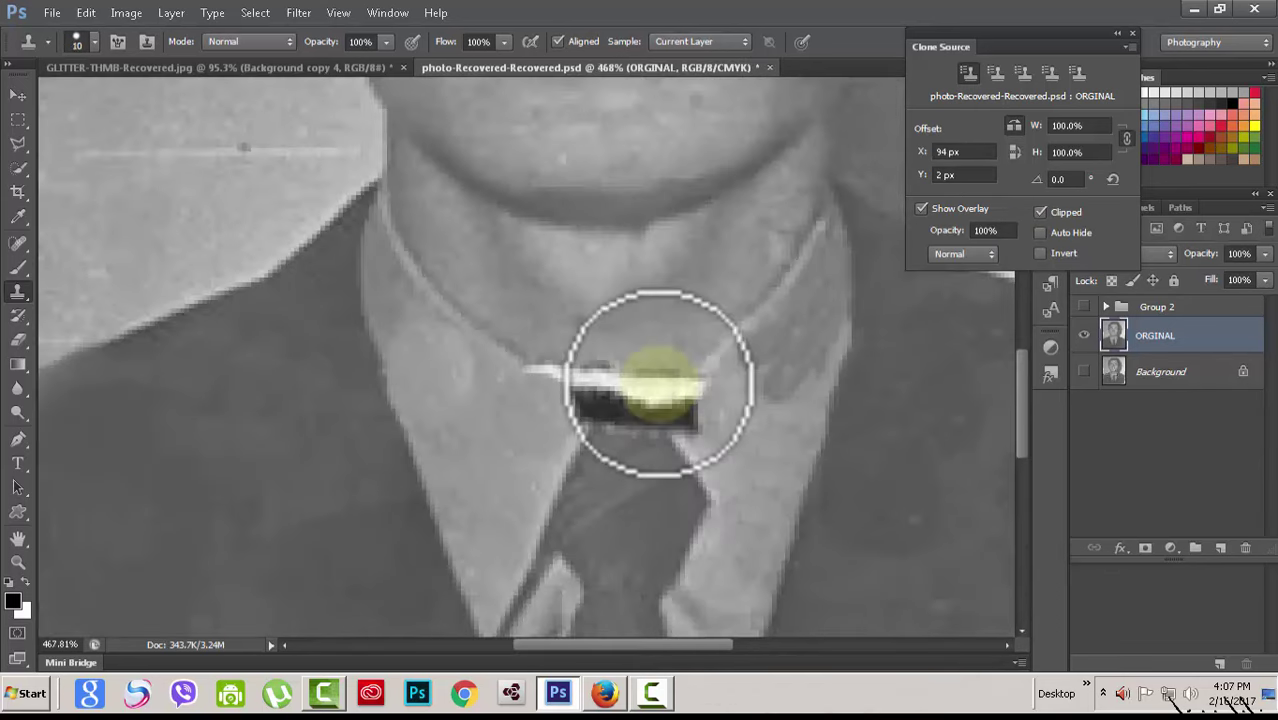
left_click(408, 223, "alt")
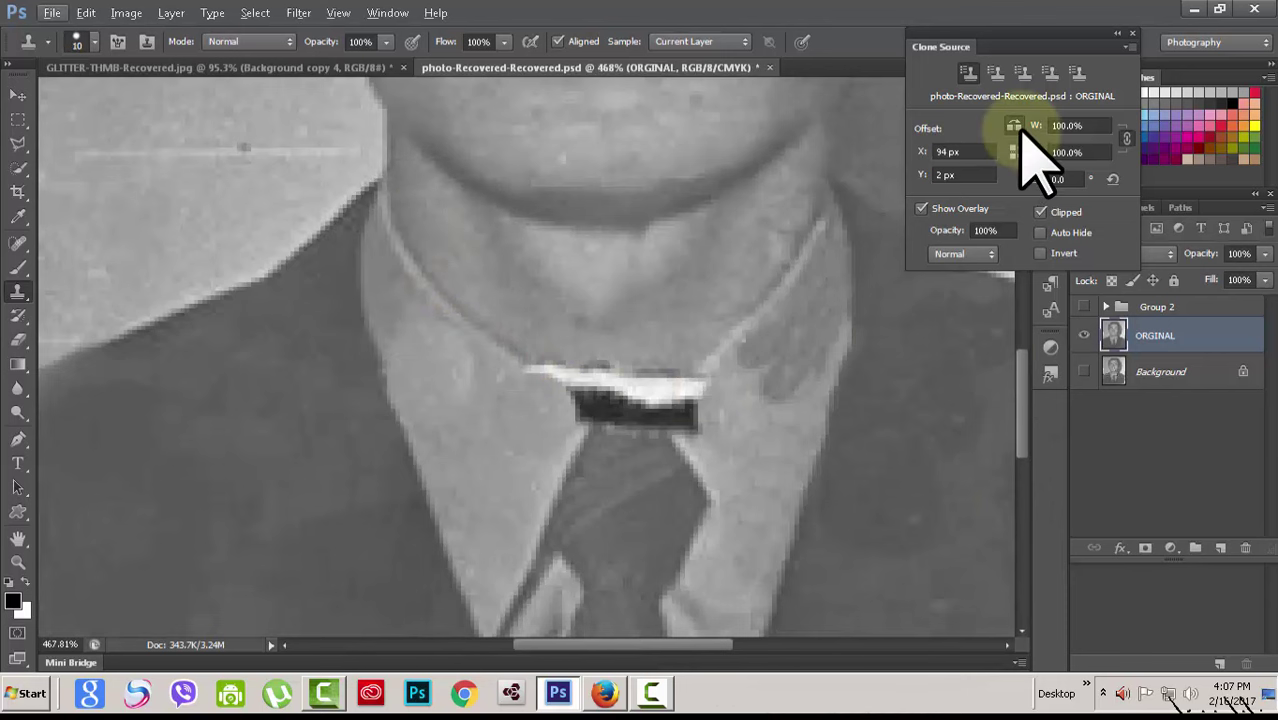
left_click(328, 285)
left_click_drag(328, 285, 505, 350)
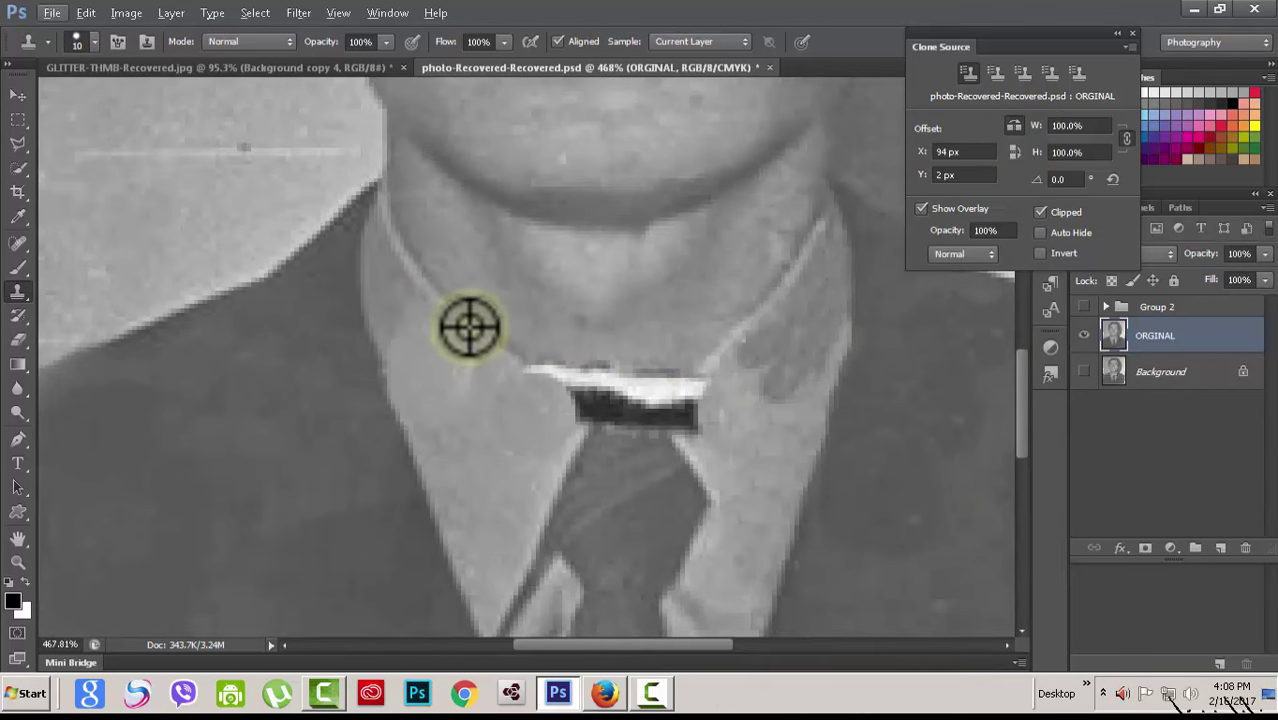
Clone neck and collar samples over the tear on the tie knot.
left_click(472, 328, "alt")
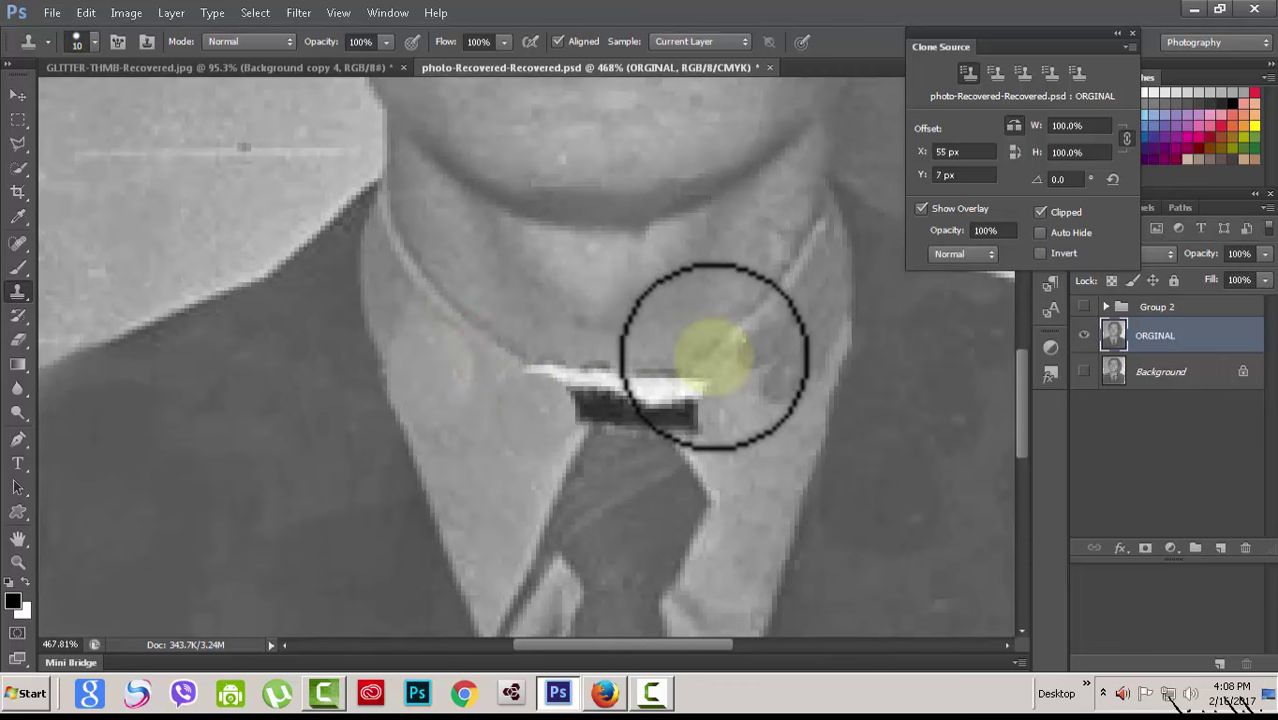
left_click(715, 357)
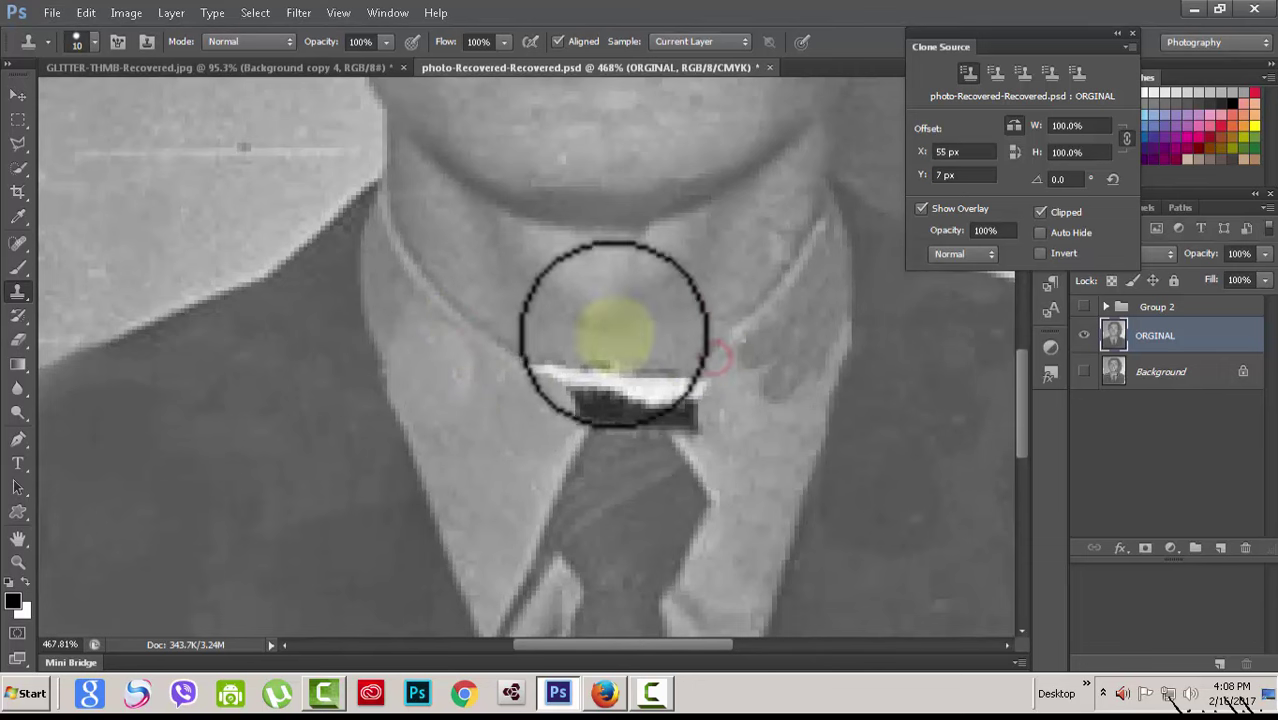
left_click(381, 207, "alt")
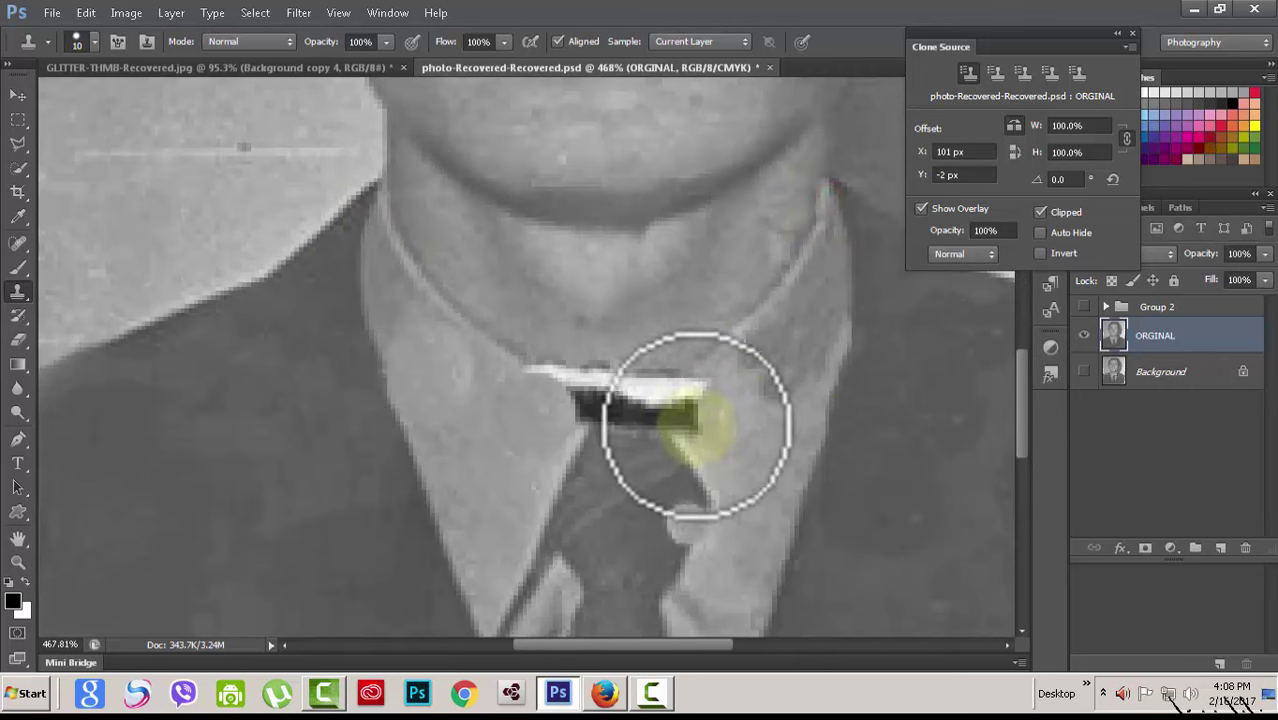
scroll(590, 482, "down", 1)
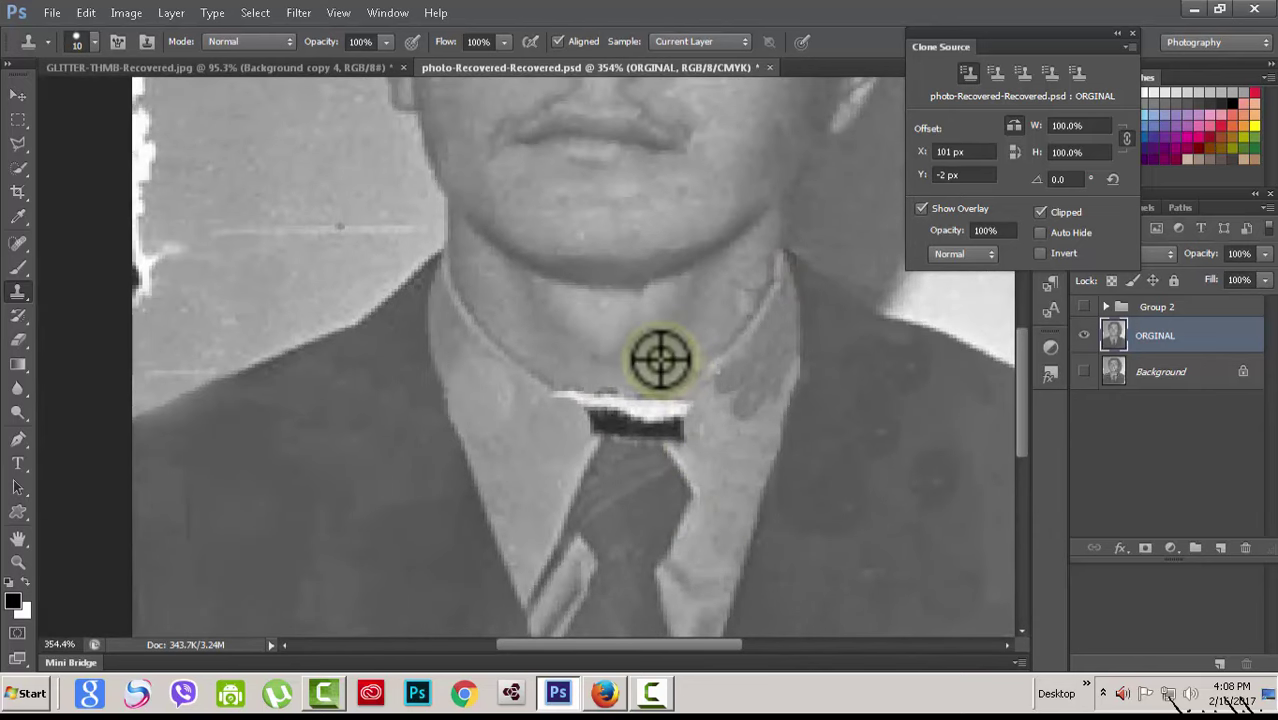
left_click(655, 359, "alt")
left_click(636, 398)
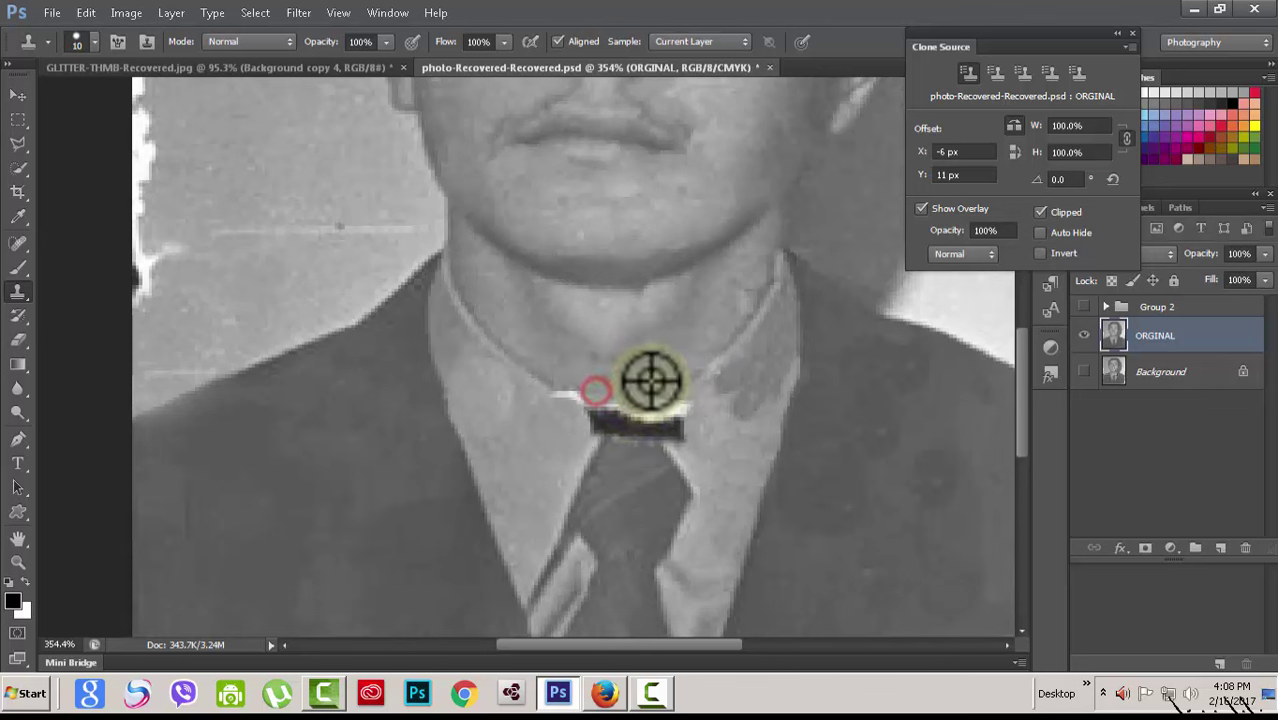
left_click(651, 381, "alt")
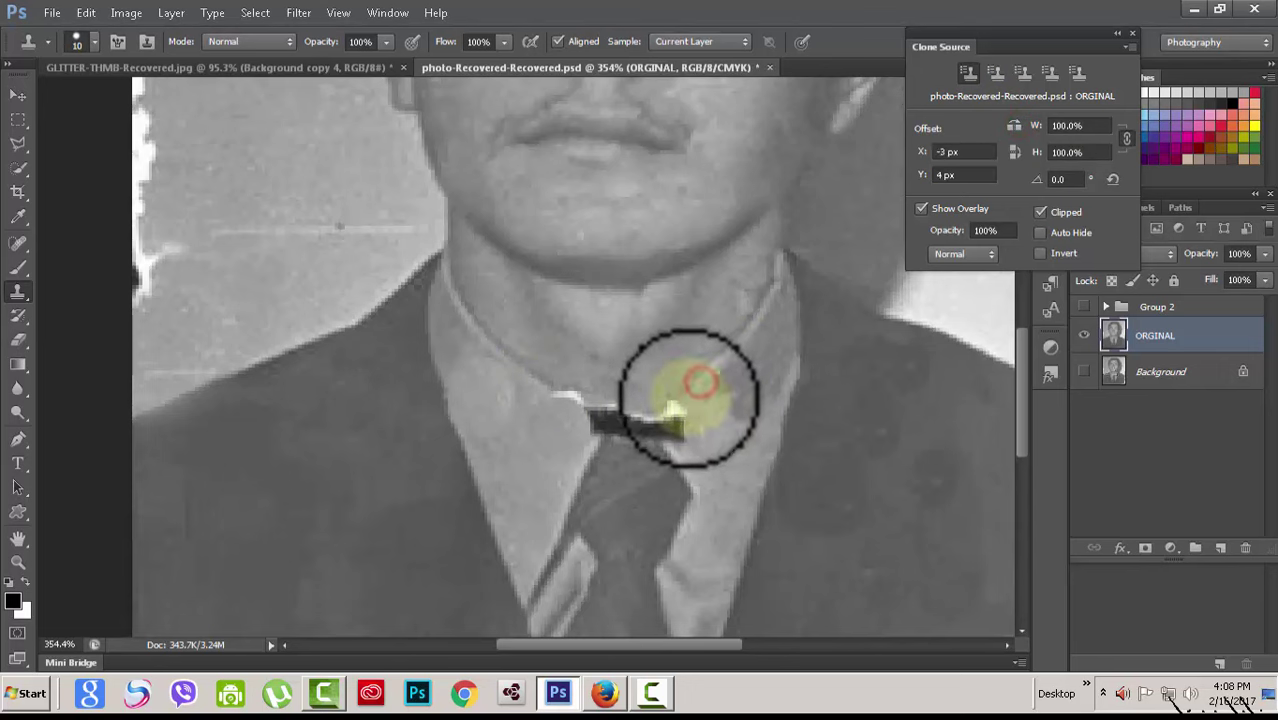
Cover the remaining dark tear next to the tie knot with collar texture.
left_click(677, 404)
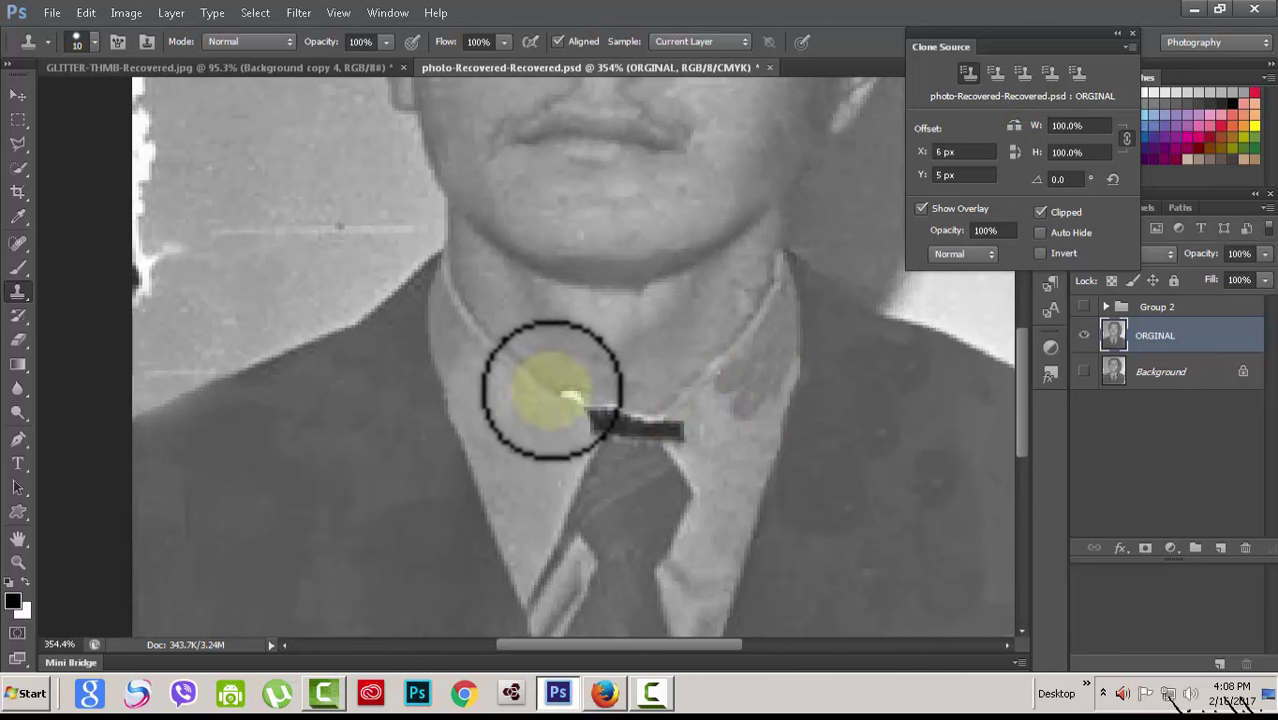
left_click_drag(566, 395, 596, 408)
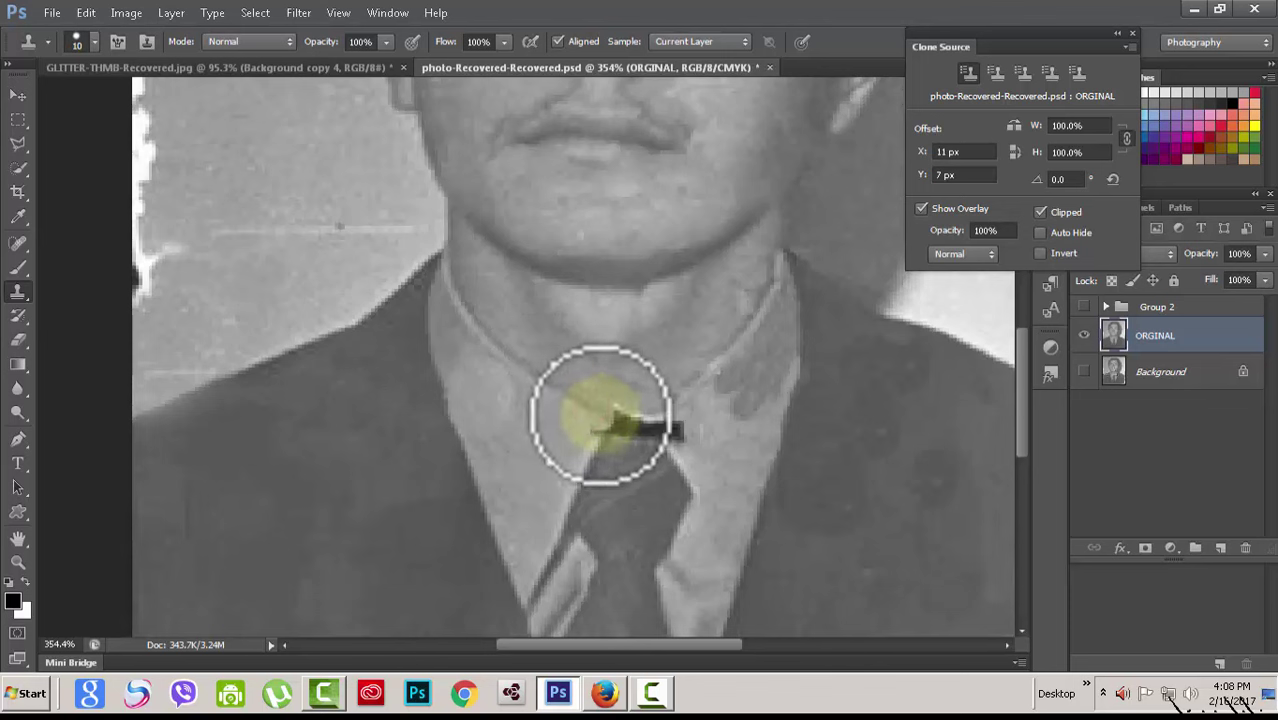
left_click(600, 416)
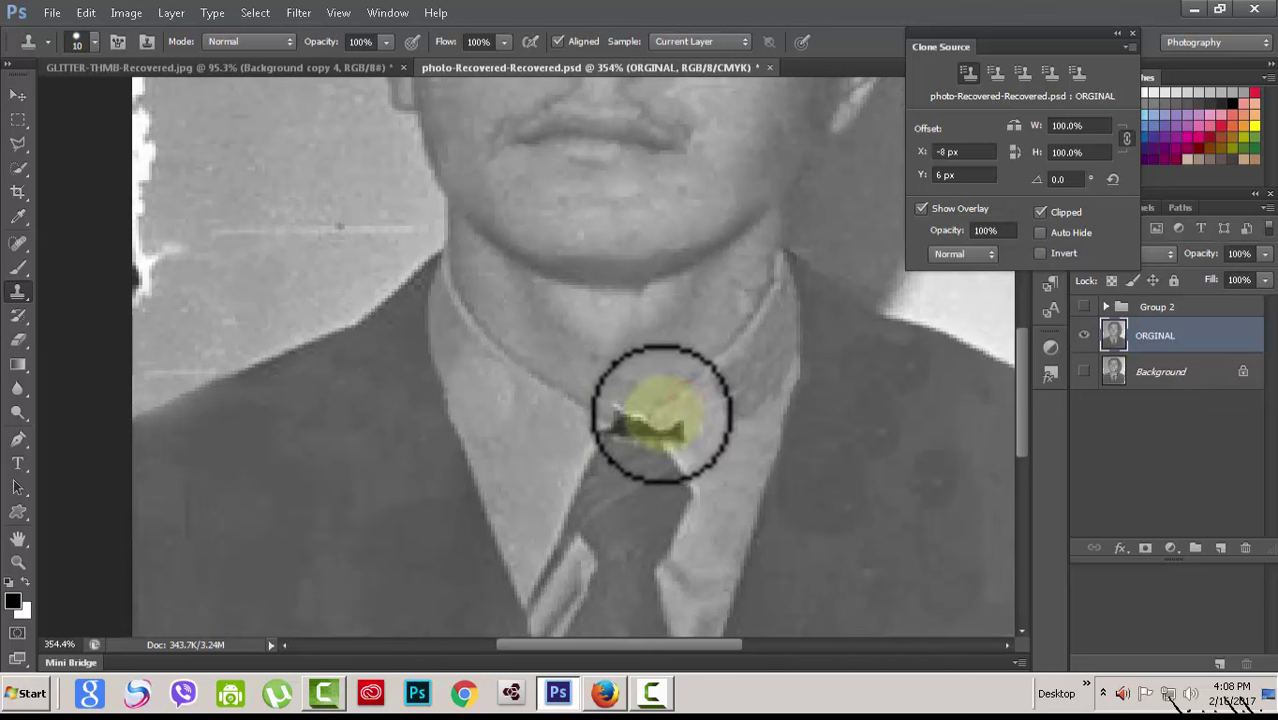
left_click(661, 414)
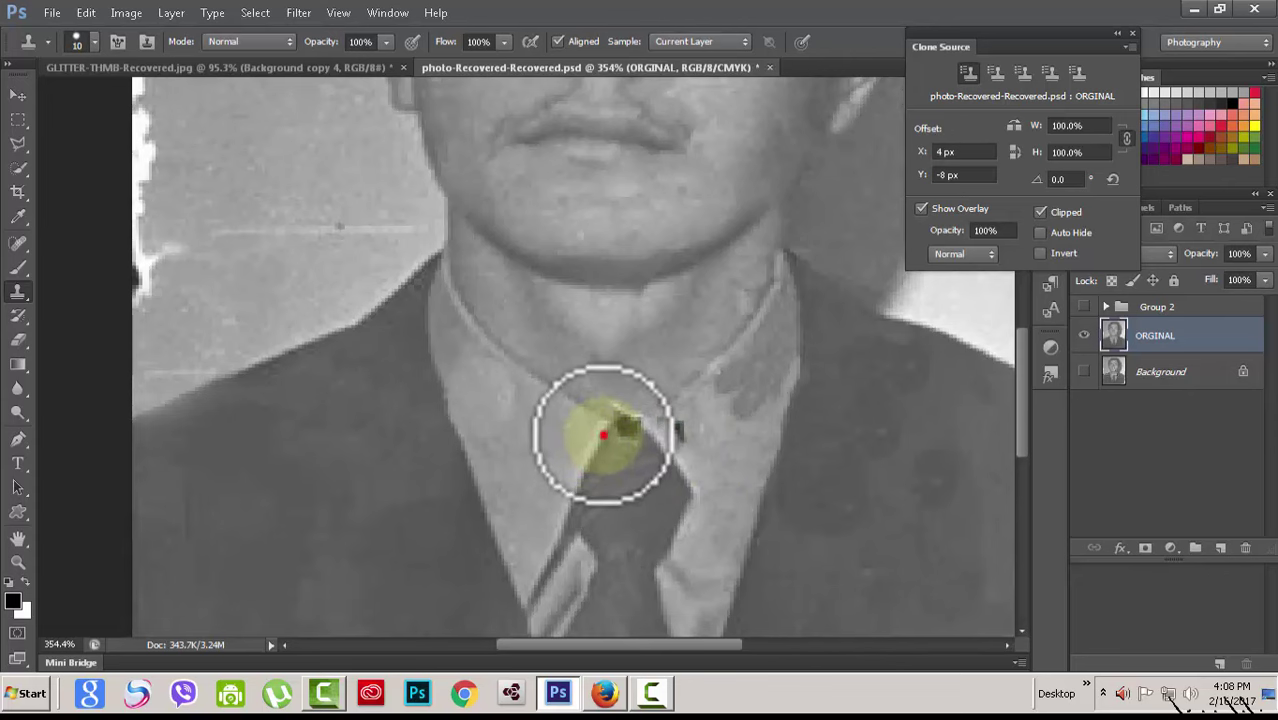
scroll(740, 432, "down", 2)
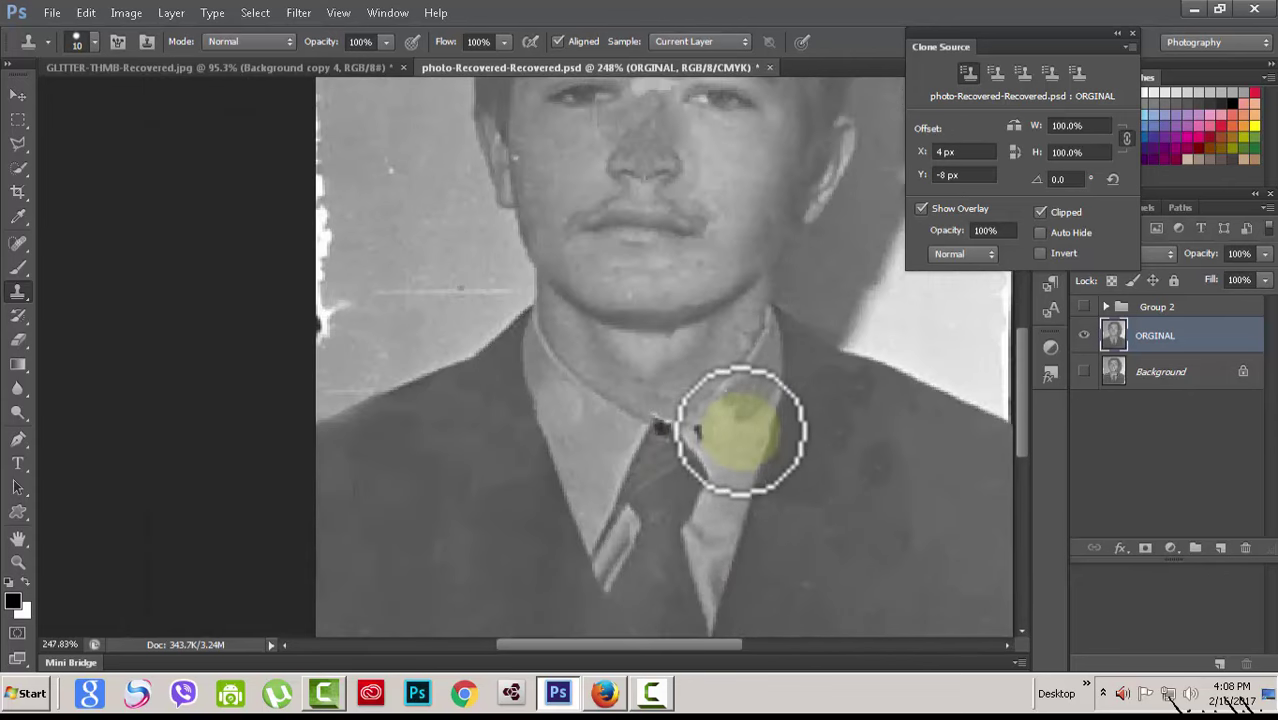
scroll(756, 528, "down", 1)
scroll(750, 543, "up", 3)
scroll(770, 528, "up", 2)
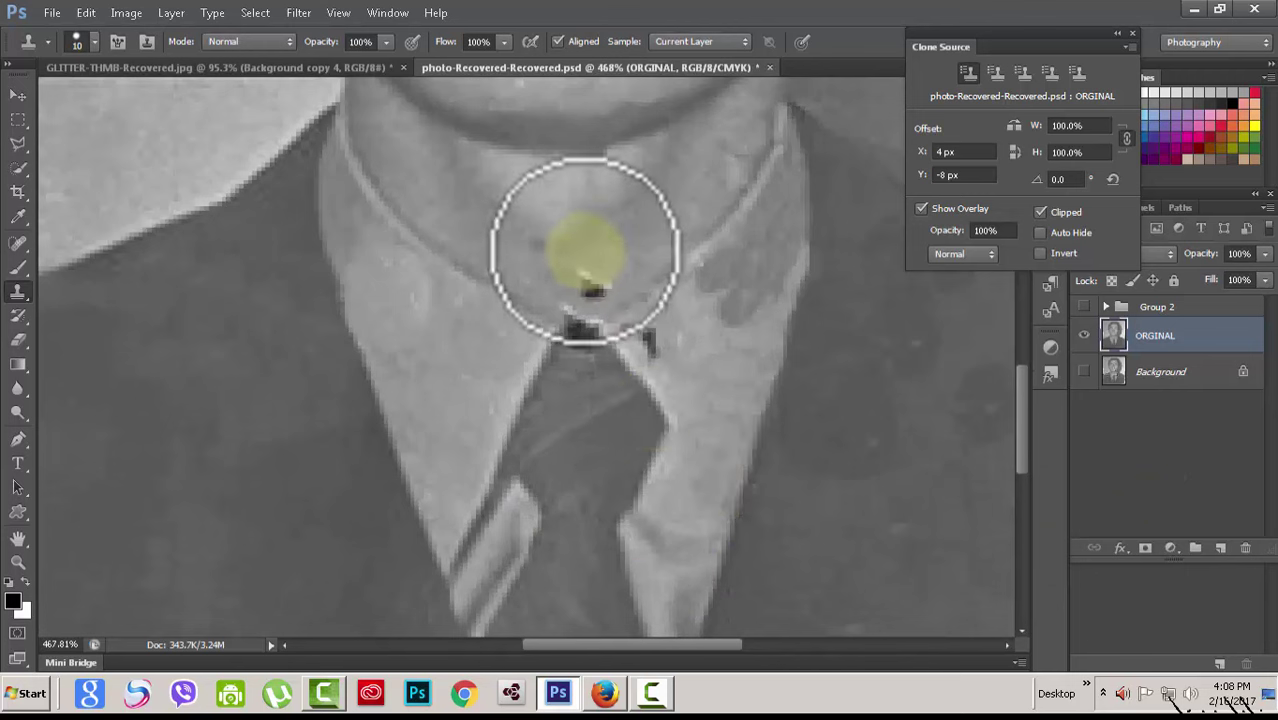
Clone over the dark mark at the tie knot and the stain on the collar edge.
left_click(573, 263, "alt")
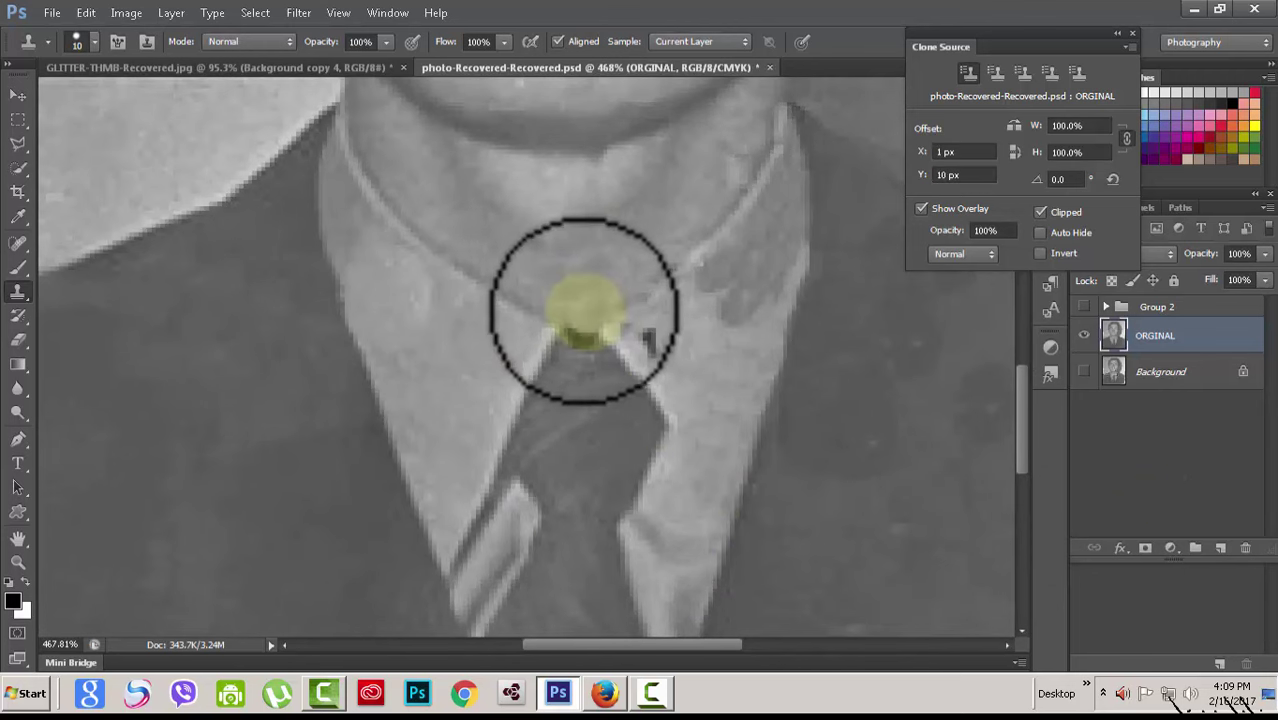
left_click(584, 298)
left_click(591, 383, "alt")
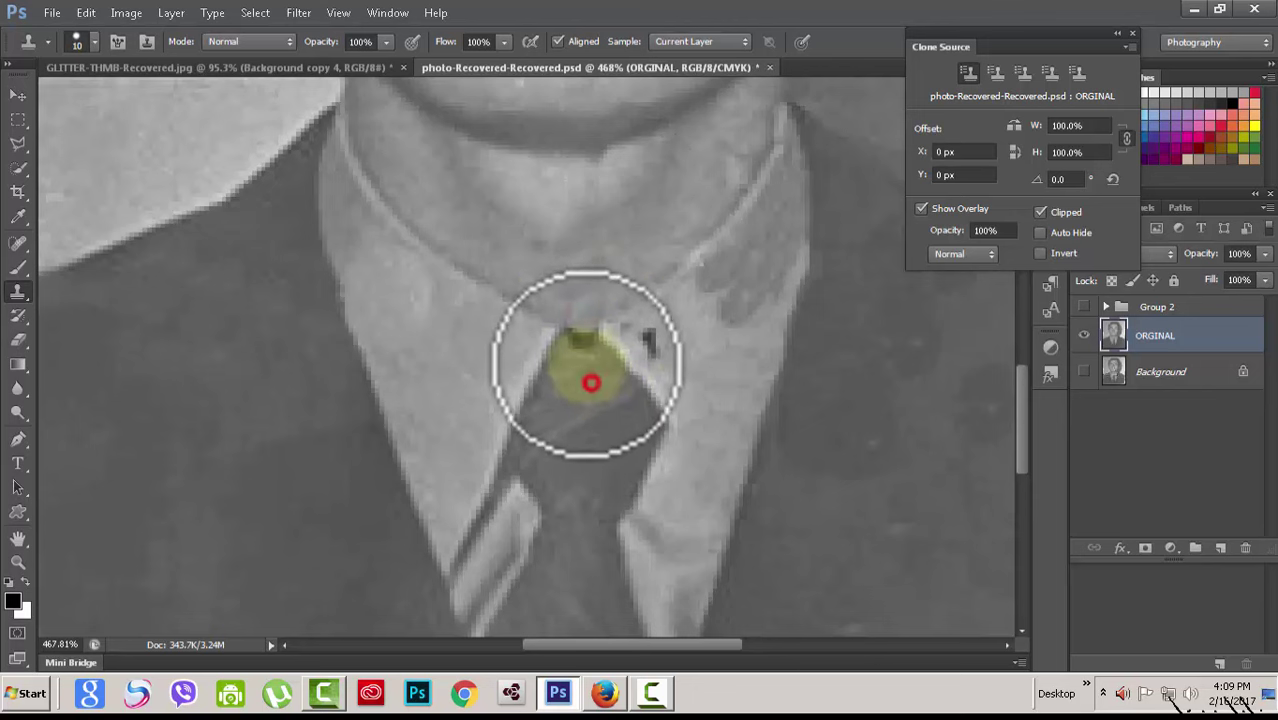
left_click(582, 348)
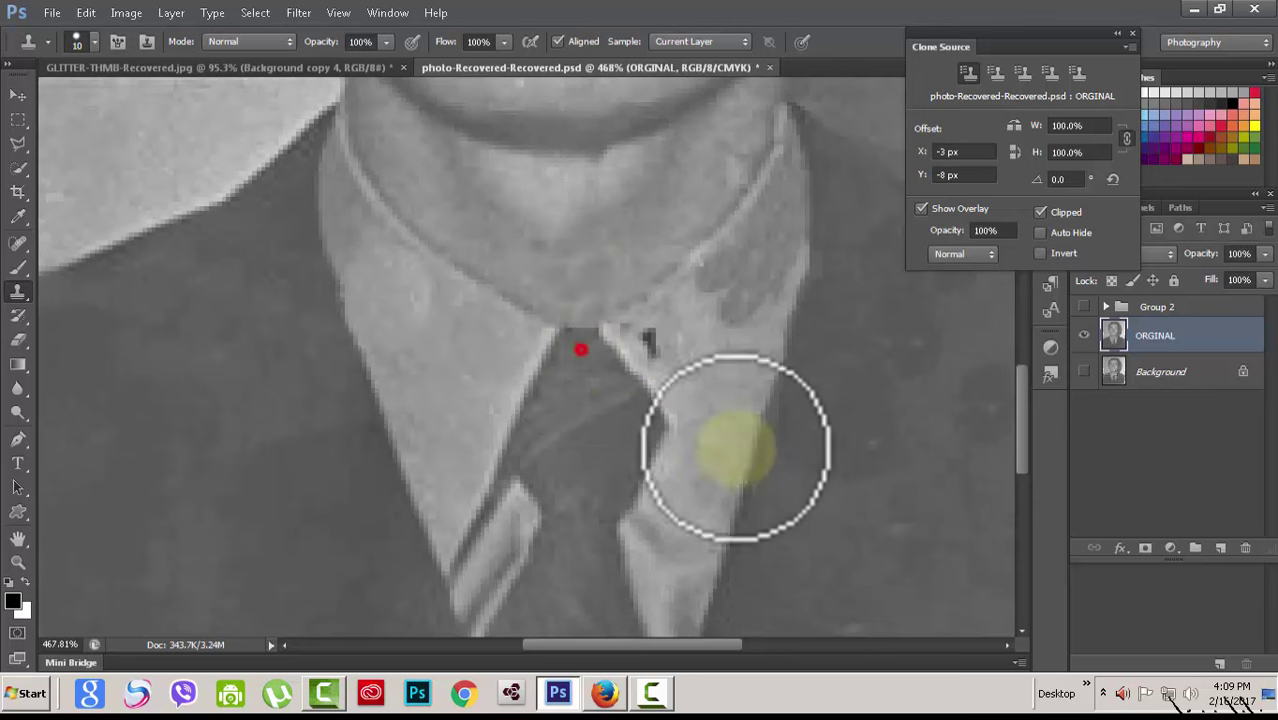
scroll(700, 420, "down", 3)
scroll(680, 445, "down", 2)
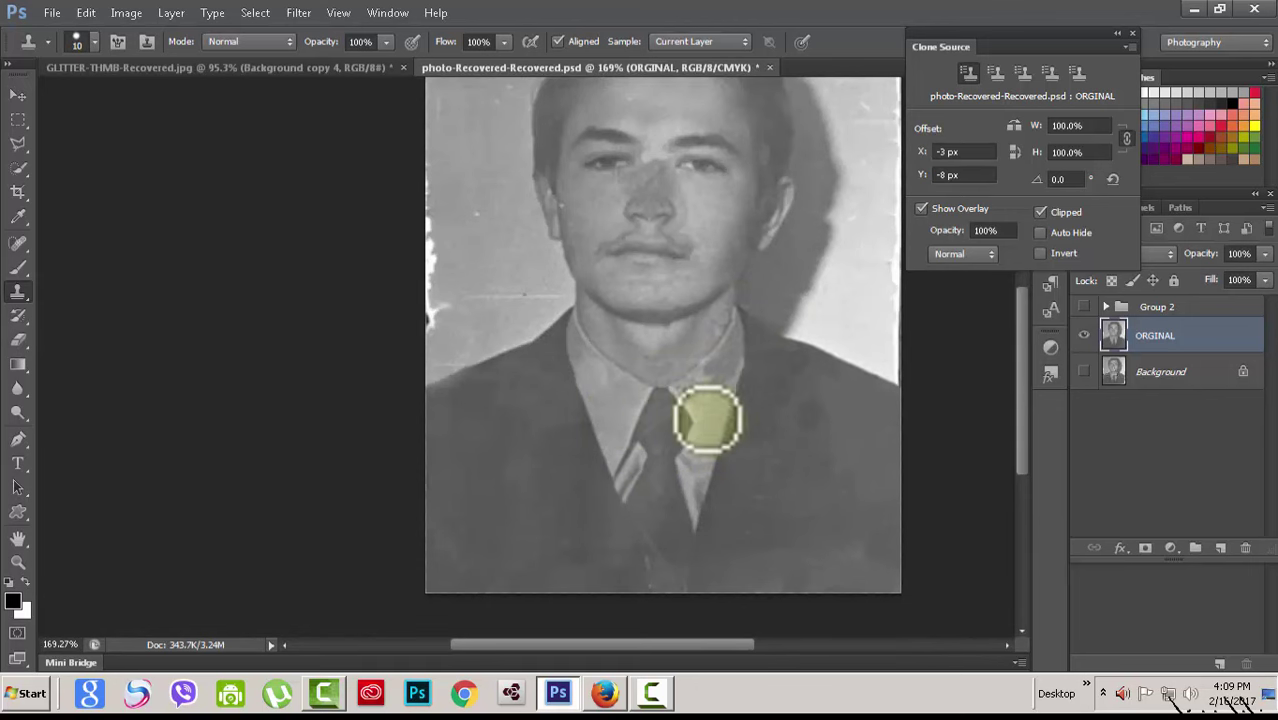
scroll(793, 410, "up", 2)
scroll(793, 405, "up", 2)
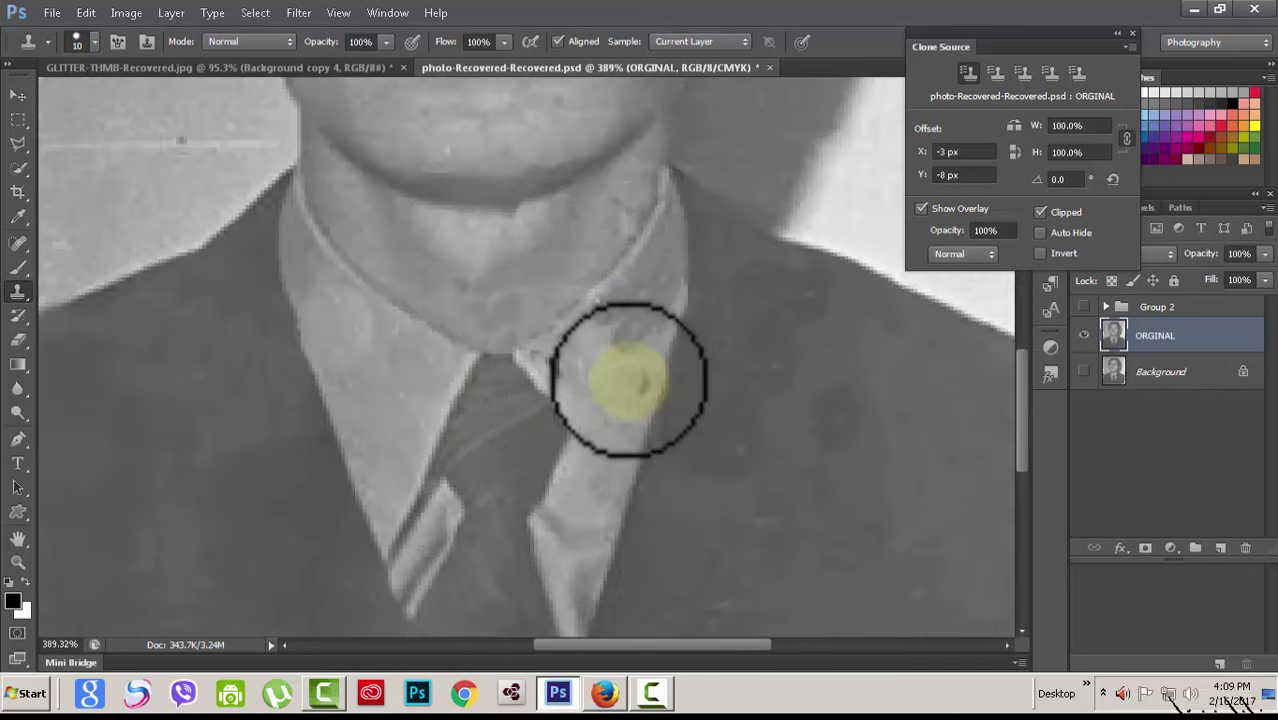
Patch the collar spot and, at 20 px, lighten the shadow between collar and tie.
left_click(627, 376, "alt")
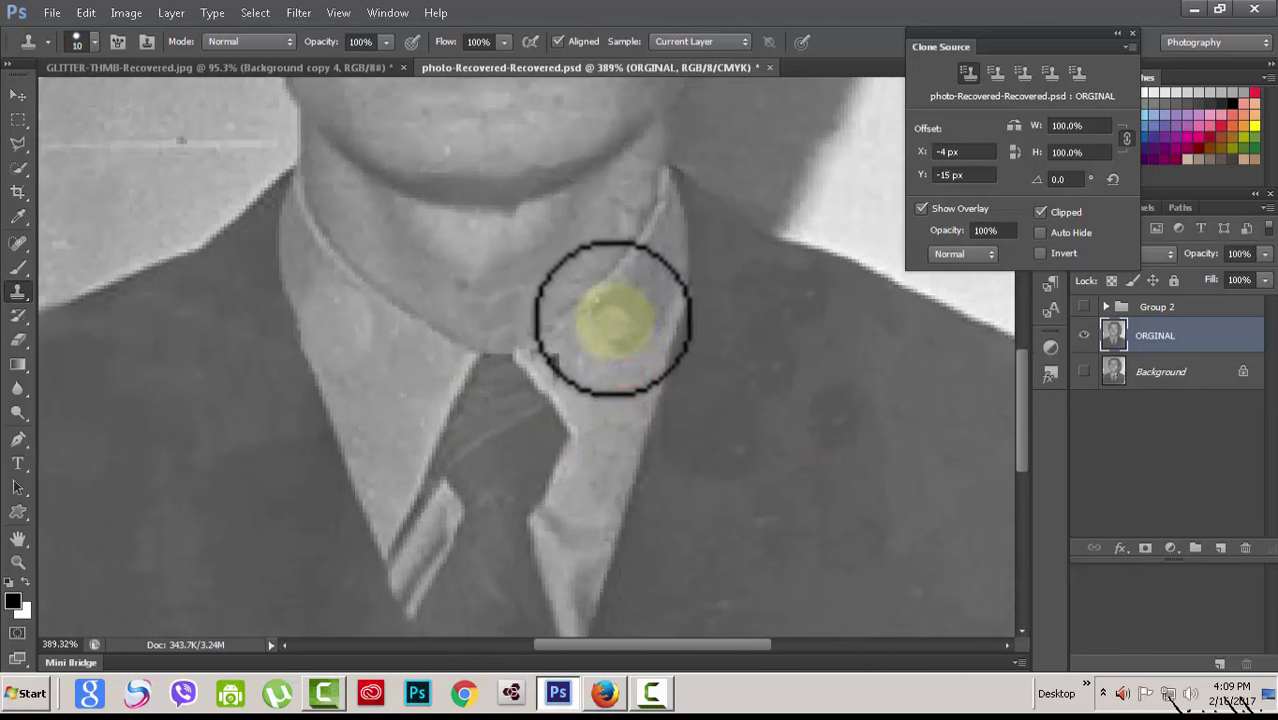
left_click_drag(610, 318, 606, 304)
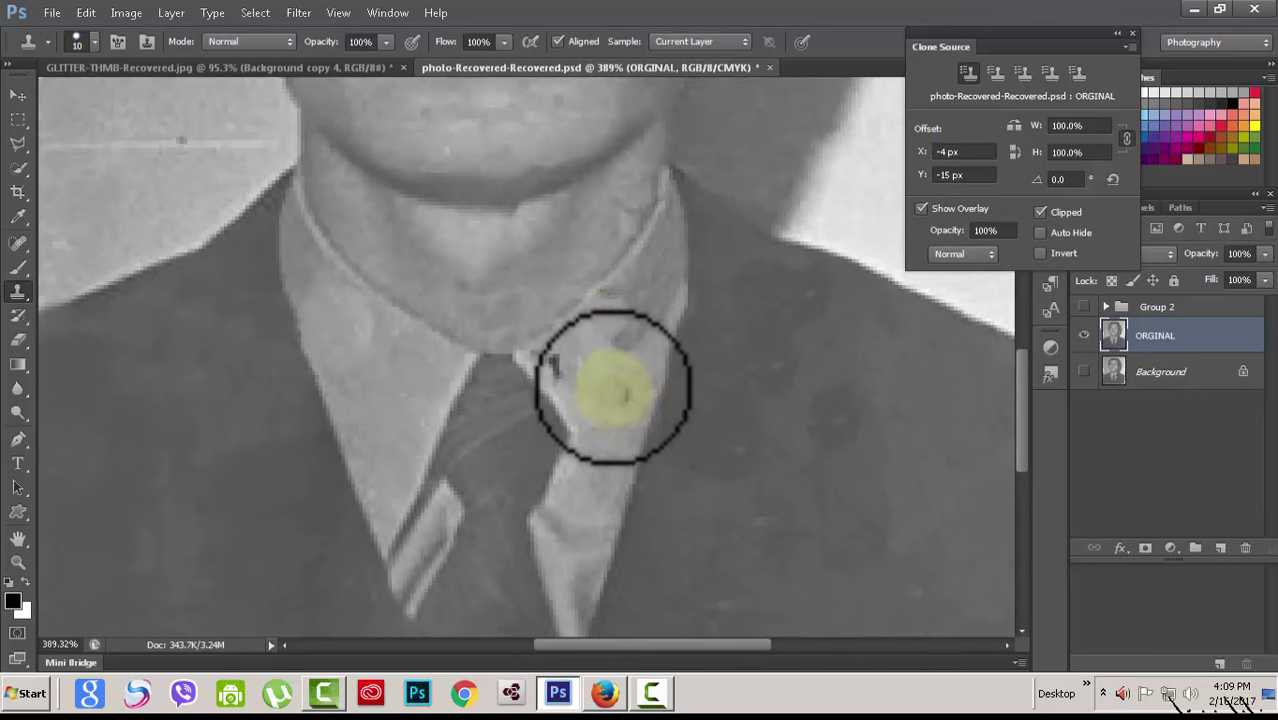
key("bracketright")
left_click(605, 380, "alt")
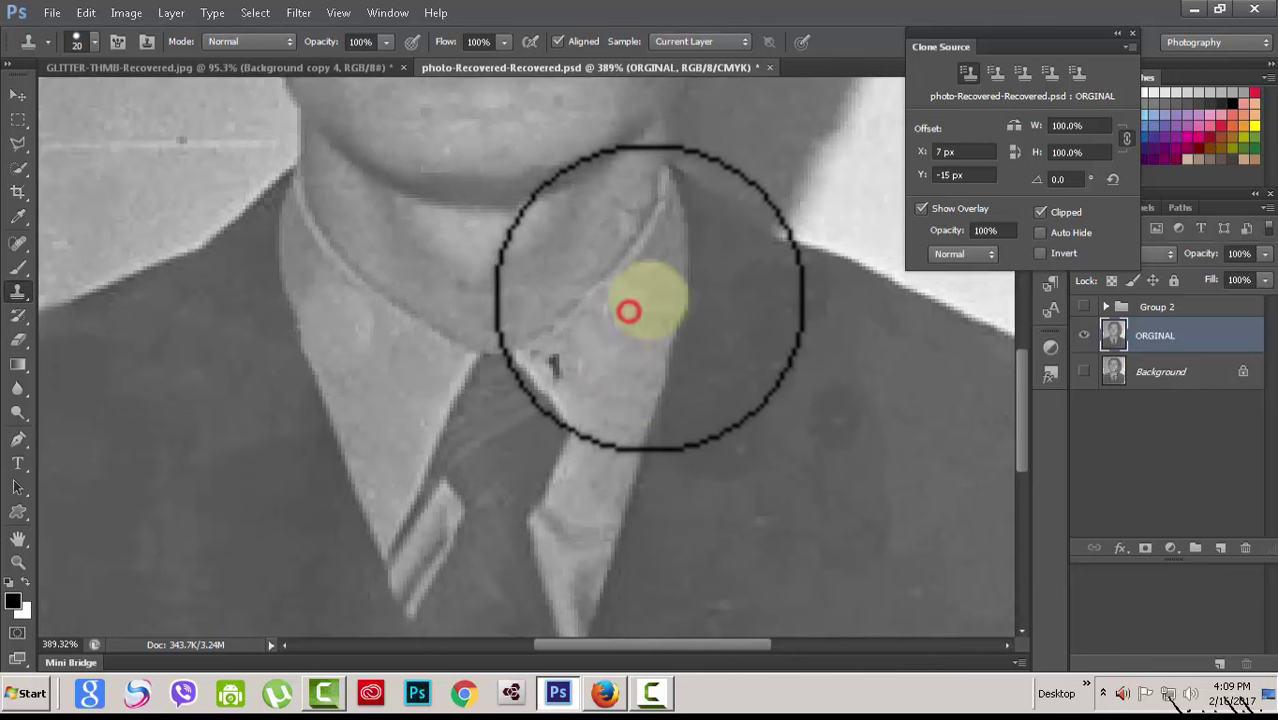
left_click_drag(640, 295, 585, 370)
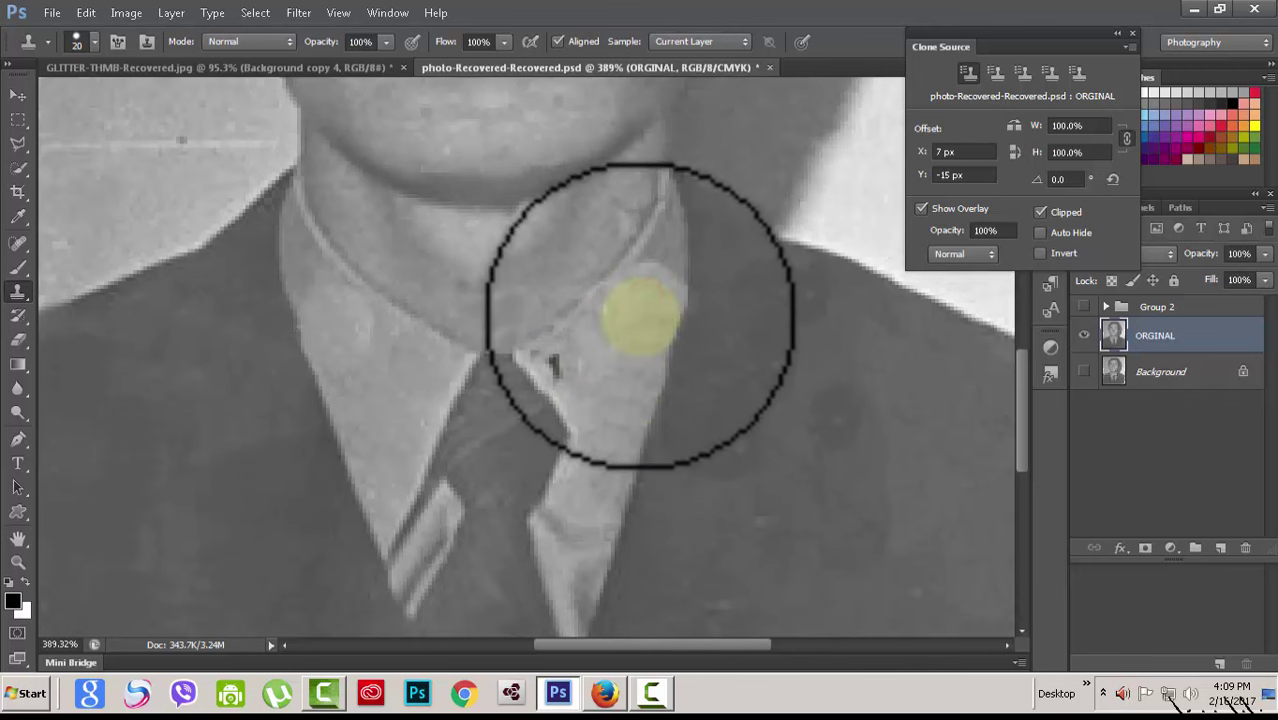
key("bracketleft")
key("bracketleft")
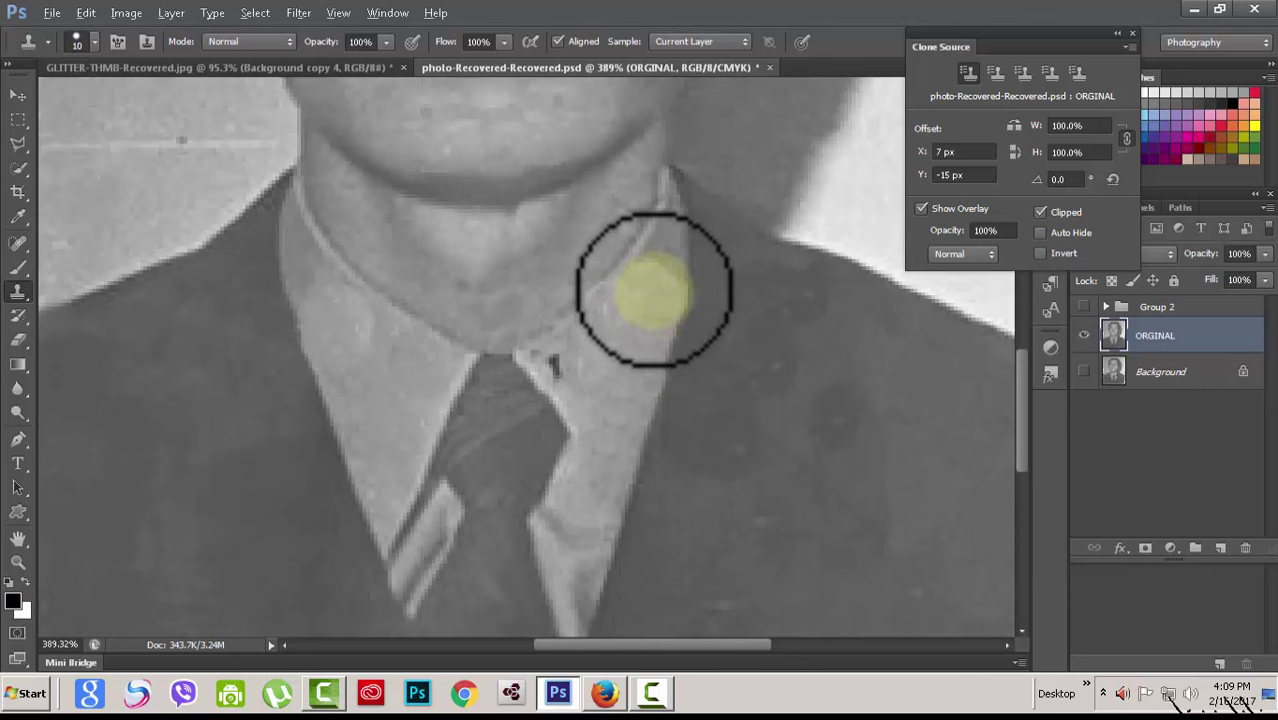
Dab clean texture over blemishes along the collar edge and top, shrinking the brush to 7 px.
left_click(654, 289)
left_click_drag(657, 251, 642, 264)
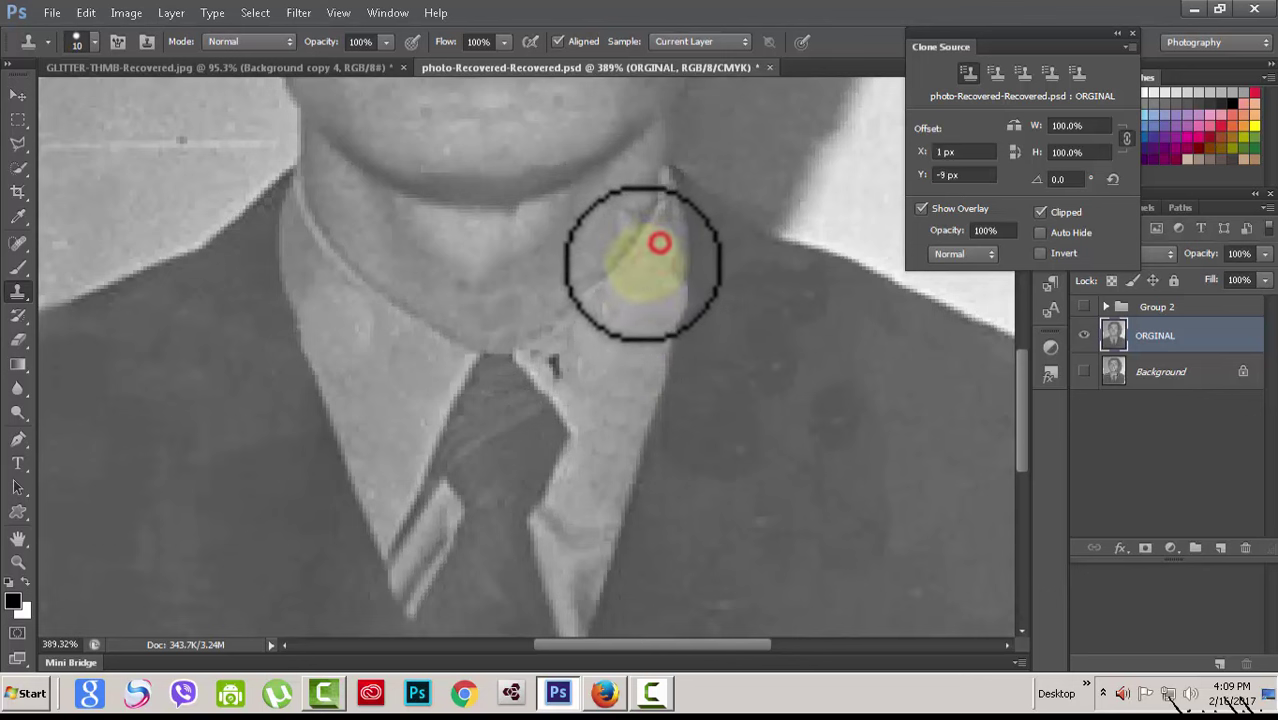
left_click(642, 264)
left_click(668, 275)
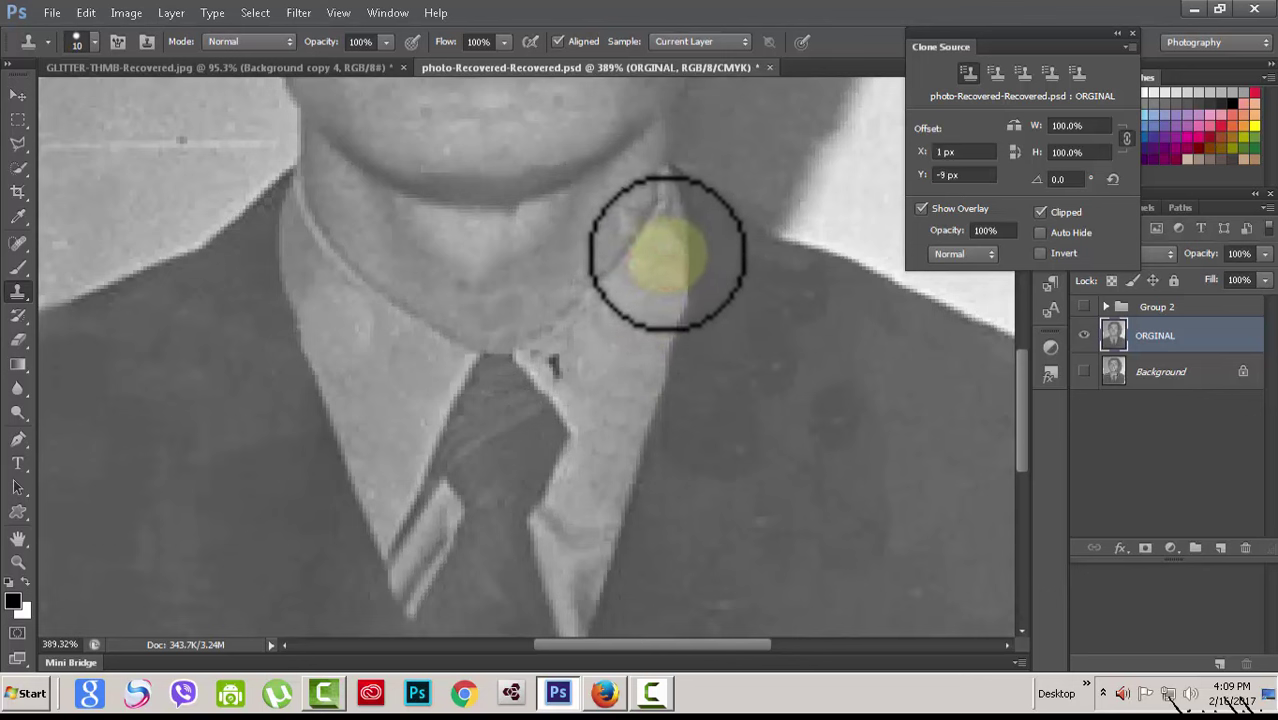
key("bracketleft")
key("bracketleft")
left_click(669, 224)
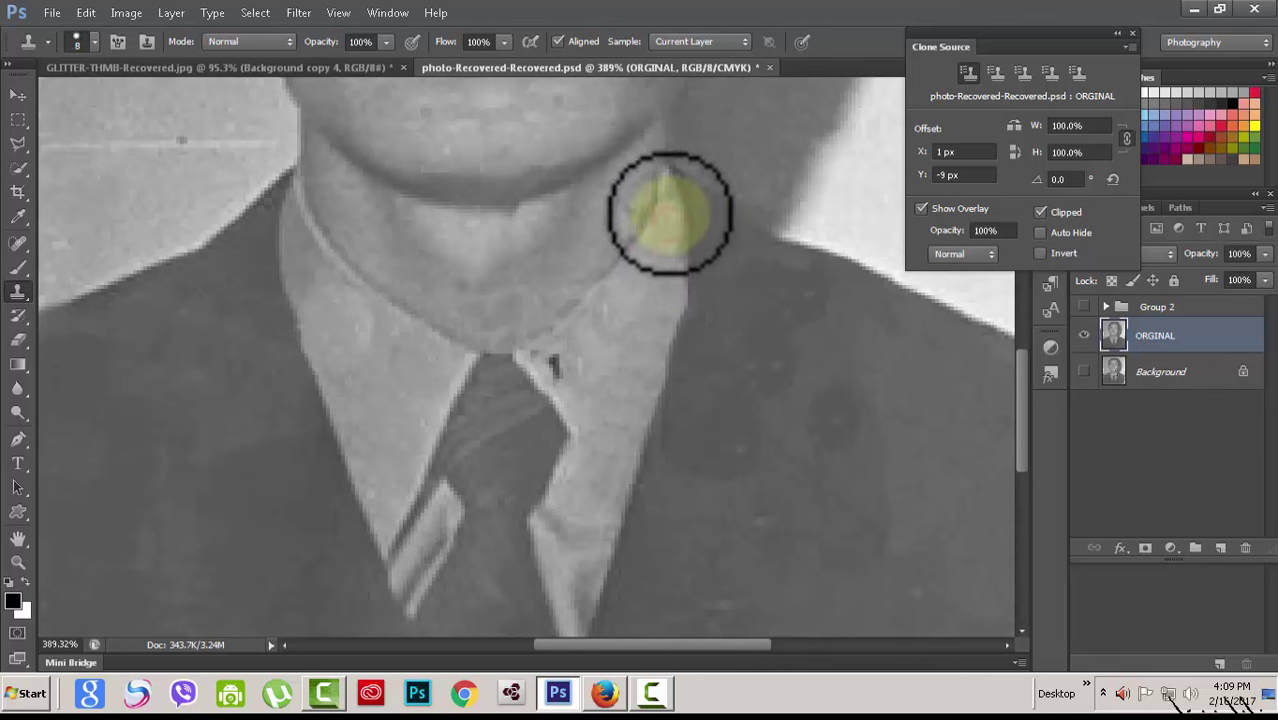
key("bracketleft")
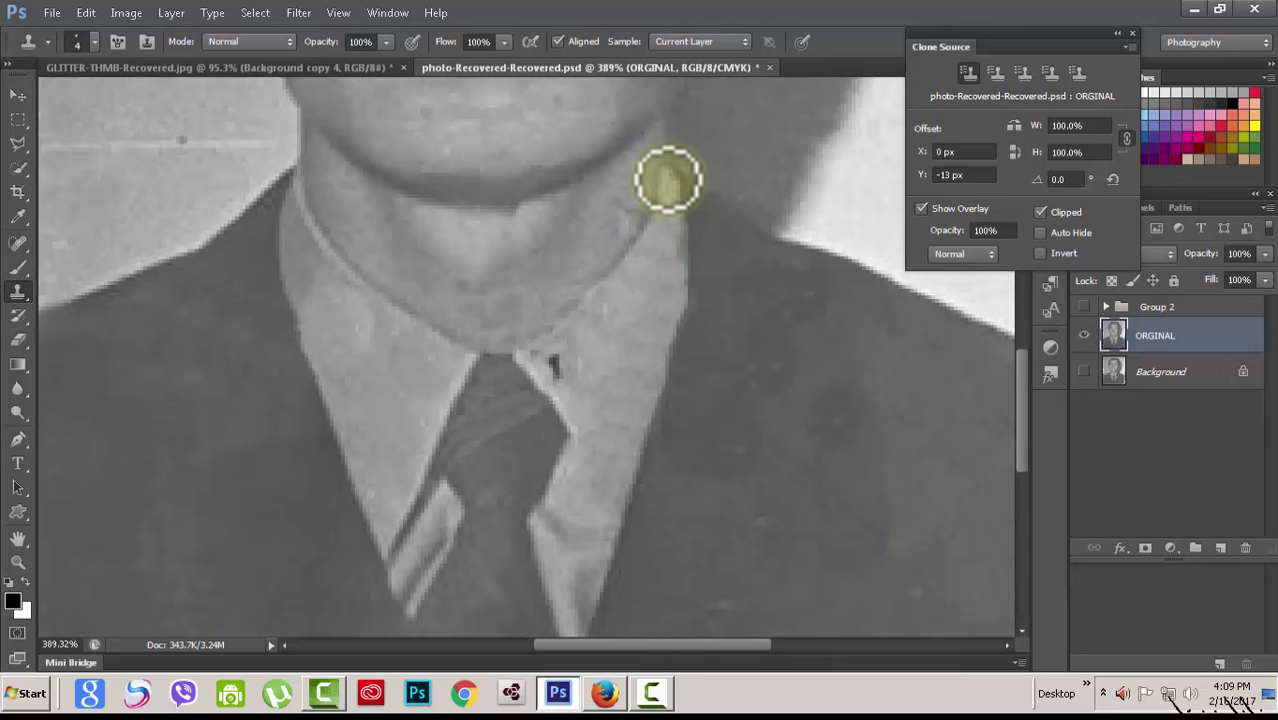
Clone over the last dark speck beside the tie knot.
scroll(700, 510, "down", 3)
scroll(762, 477, "up", 4)
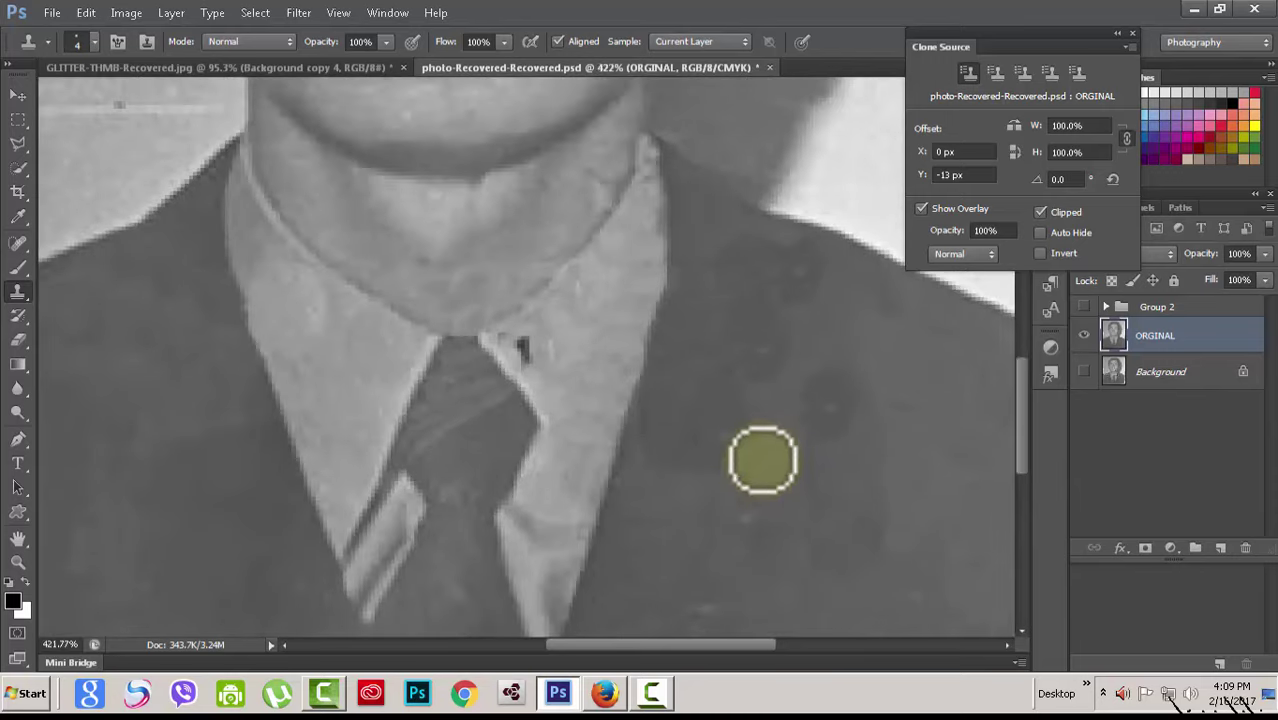
scroll(763, 460, "down", 2)
scroll(764, 456, "down", 1)
scroll(605, 336, "up", 3)
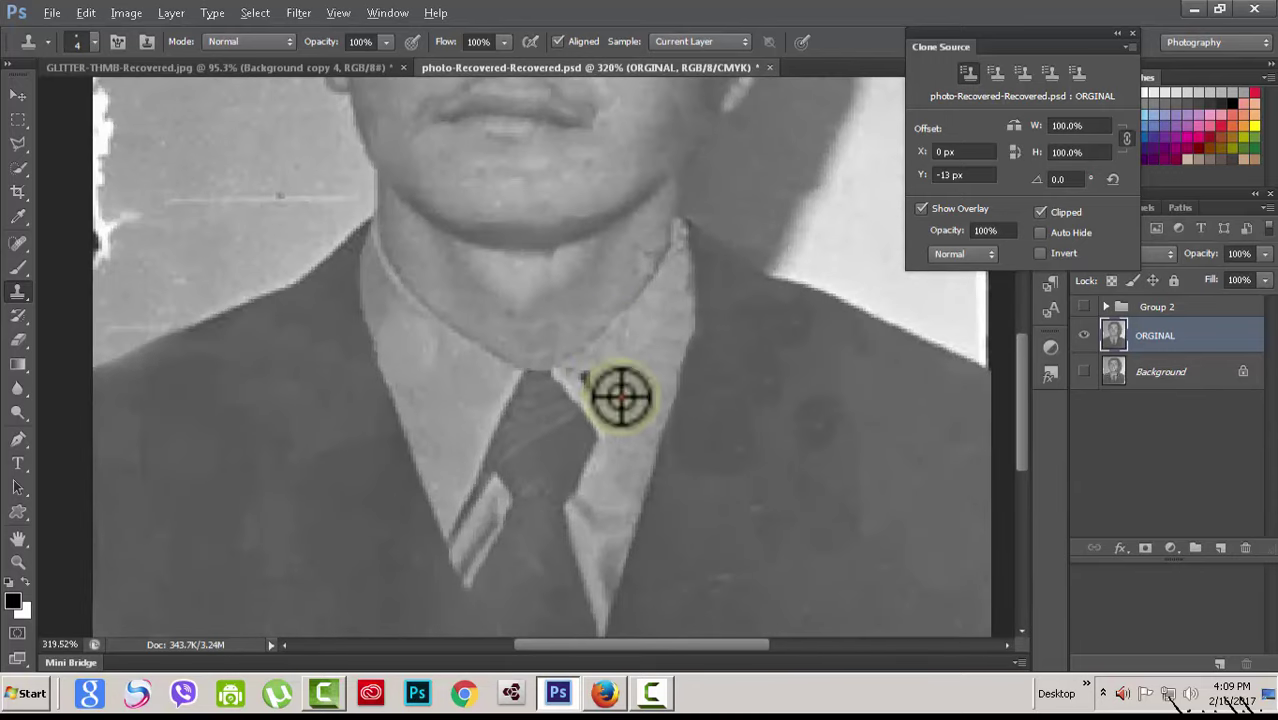
left_click(620, 397, "alt")
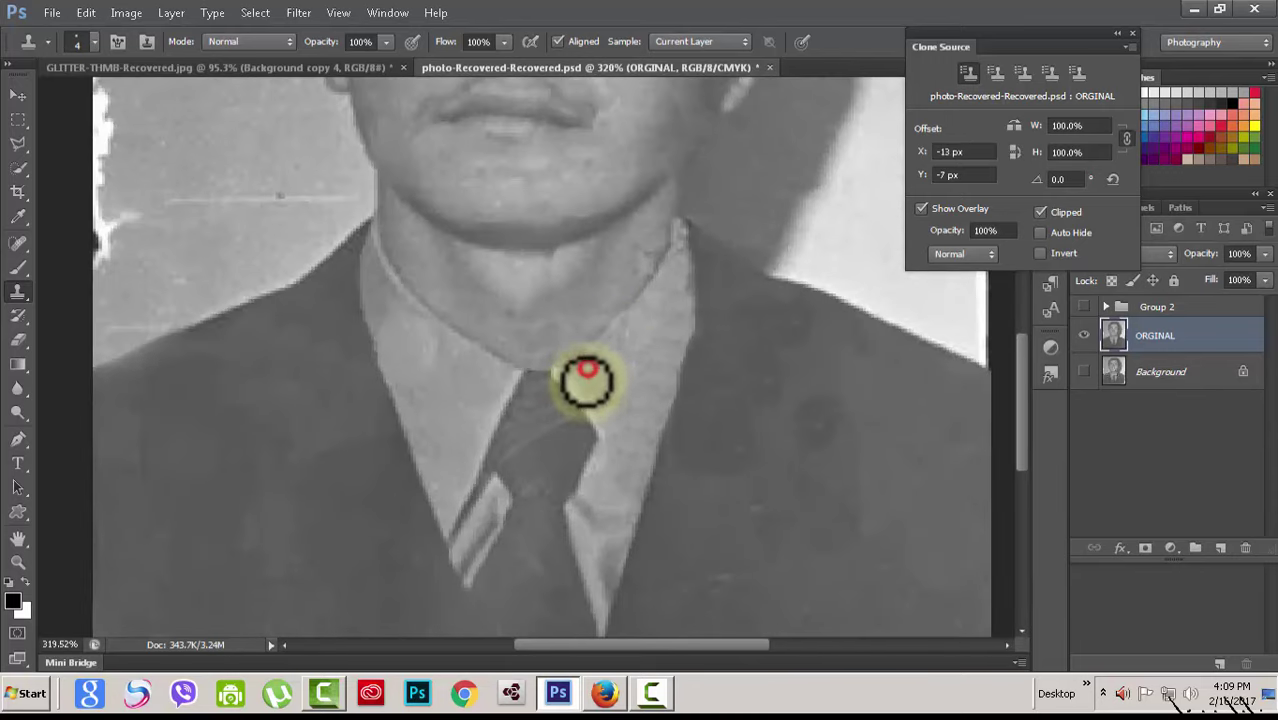
left_click_drag(587, 382, 648, 368)
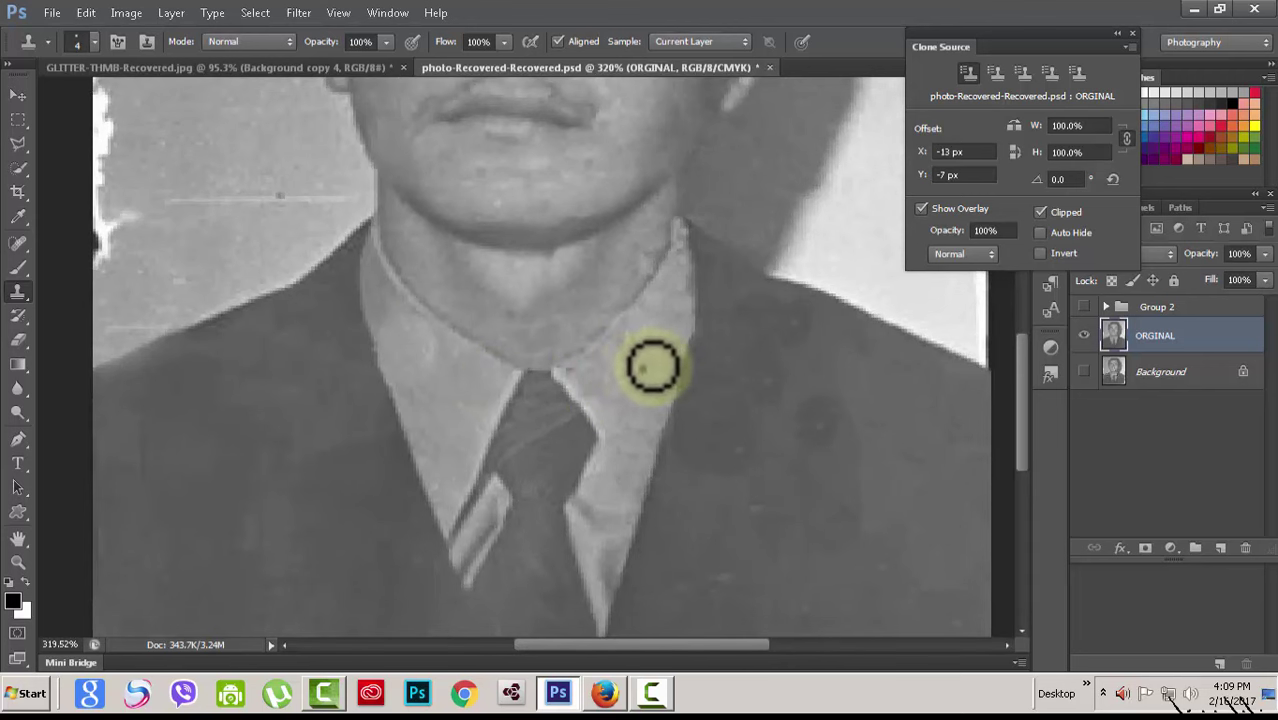
scroll(652, 367, "down", 2)
scroll(651, 428, "down", 2)
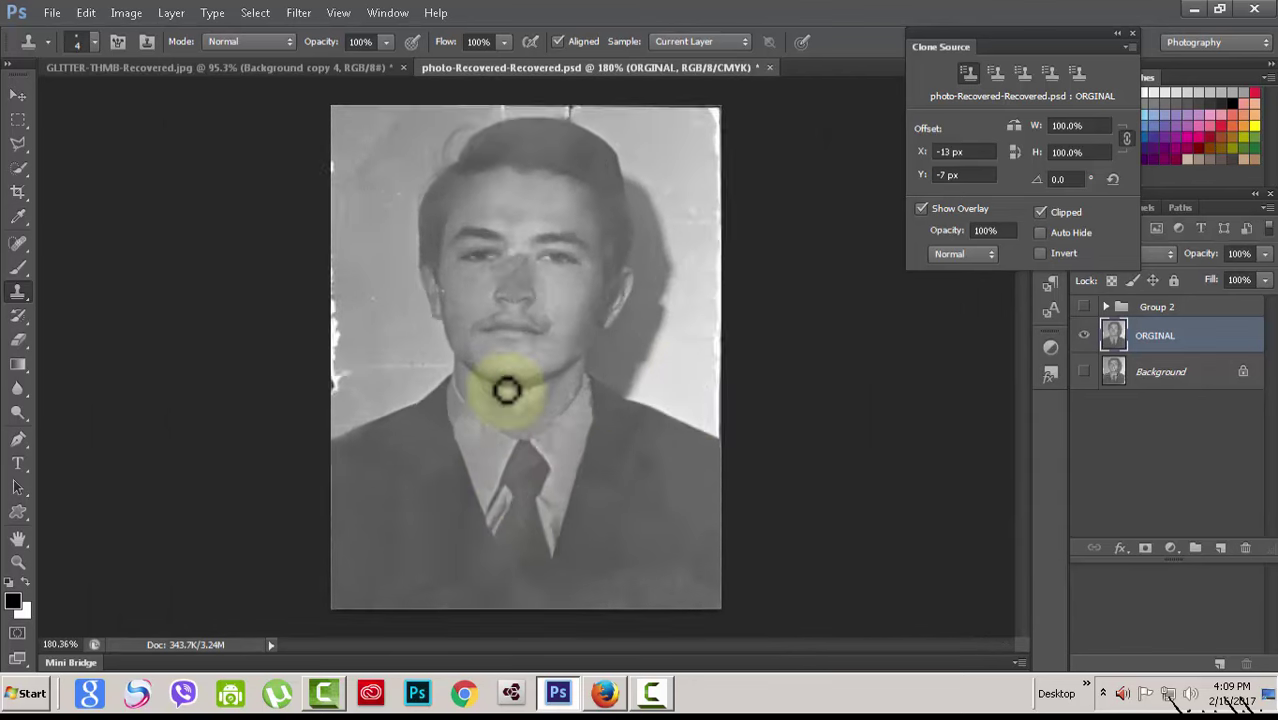
Zoom in, shrink the clone brush to 10, and clone cheek skin over the crack beside the nose.
scroll(508, 382, "up", 3)
scroll(1027, 420, "up", 3)
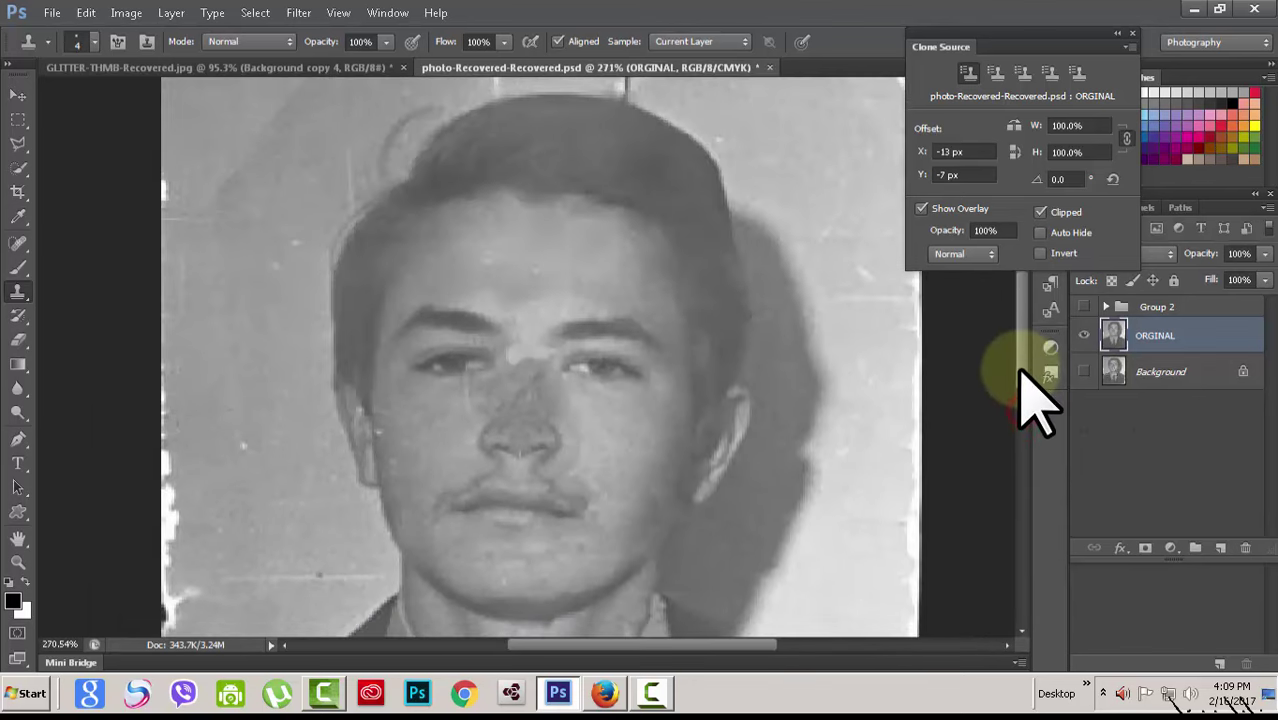
scroll(559, 368, "up", 1)
scroll(600, 350, "up", 1)
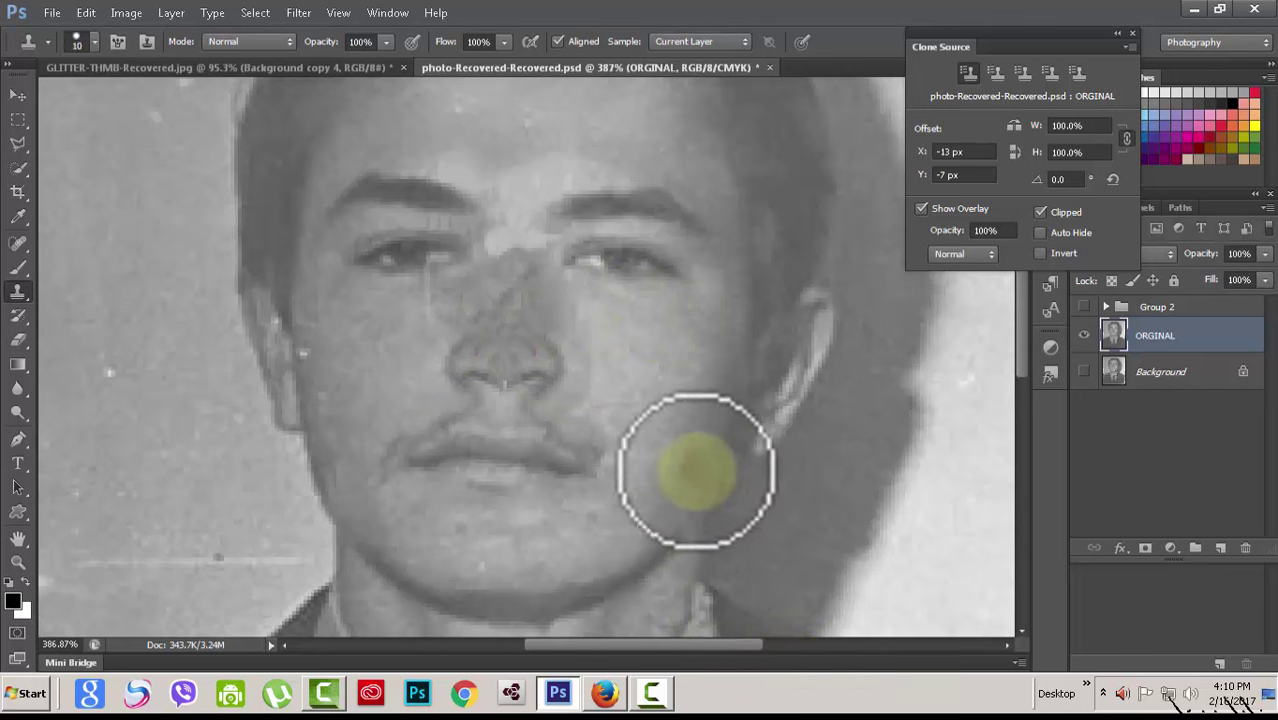
key("bracketright")
key("bracketright")
key("bracketright")
key("bracketright")
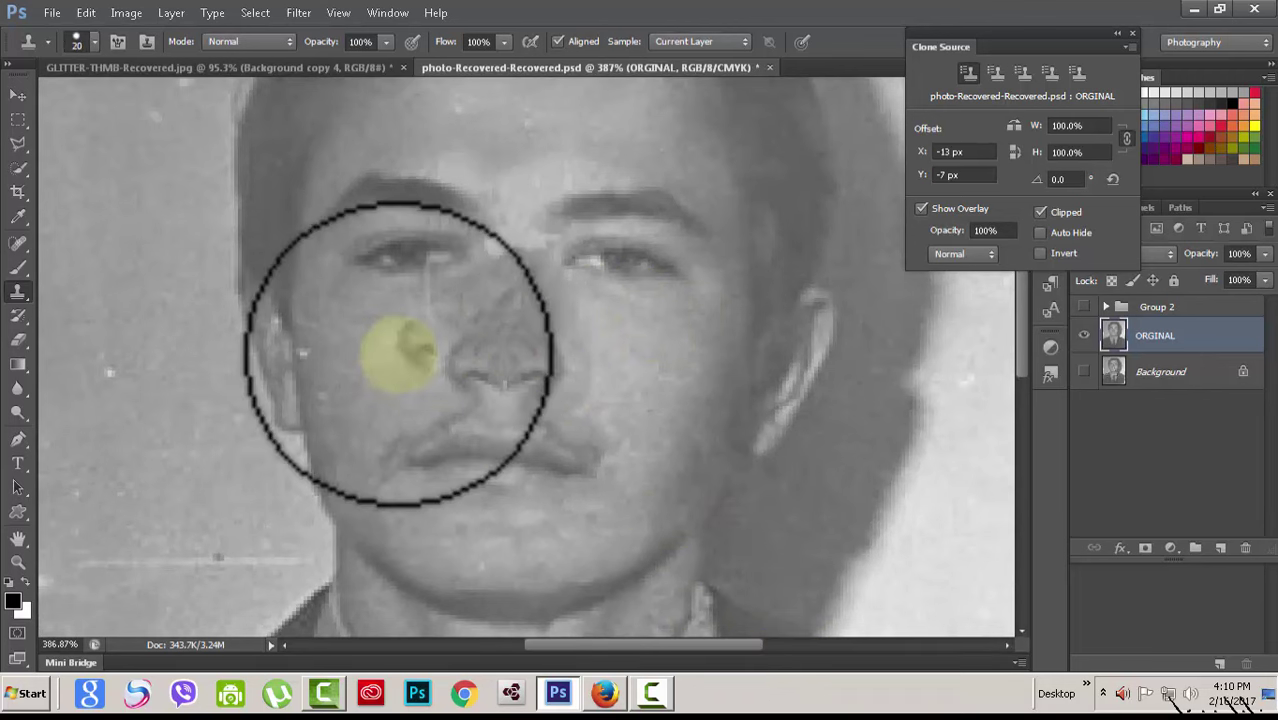
key("bracketleft")
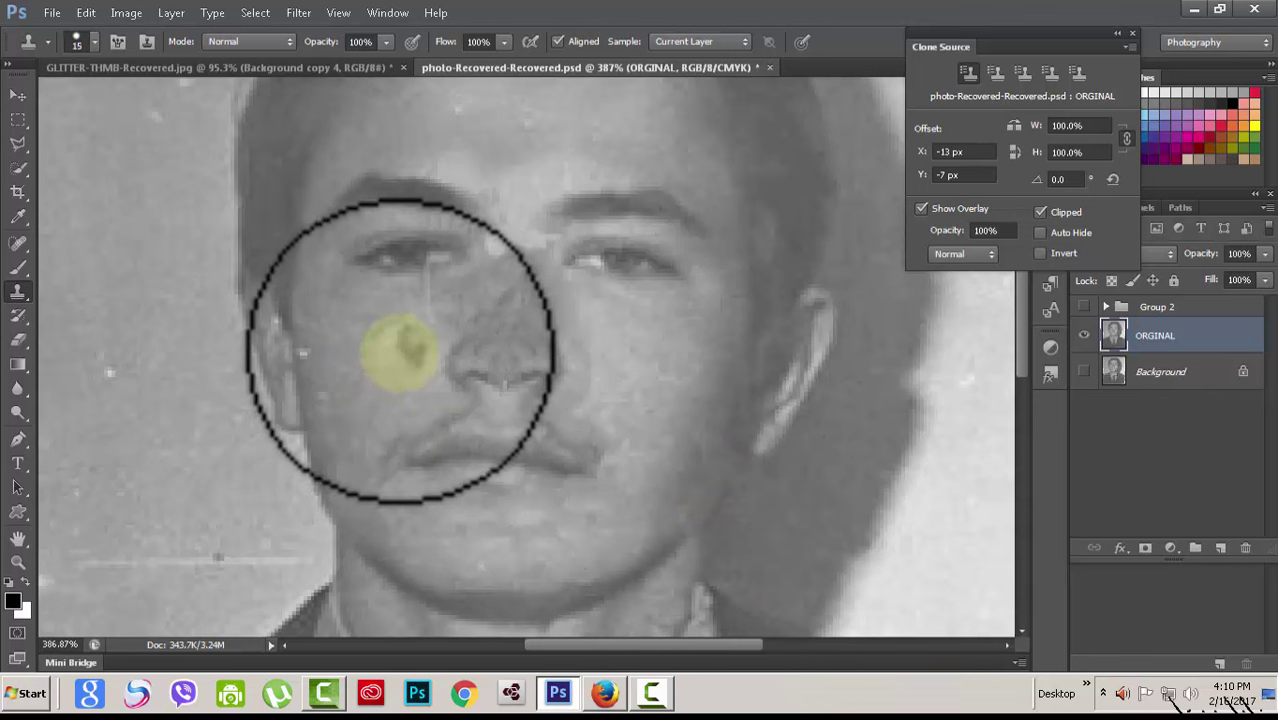
key("bracketleft")
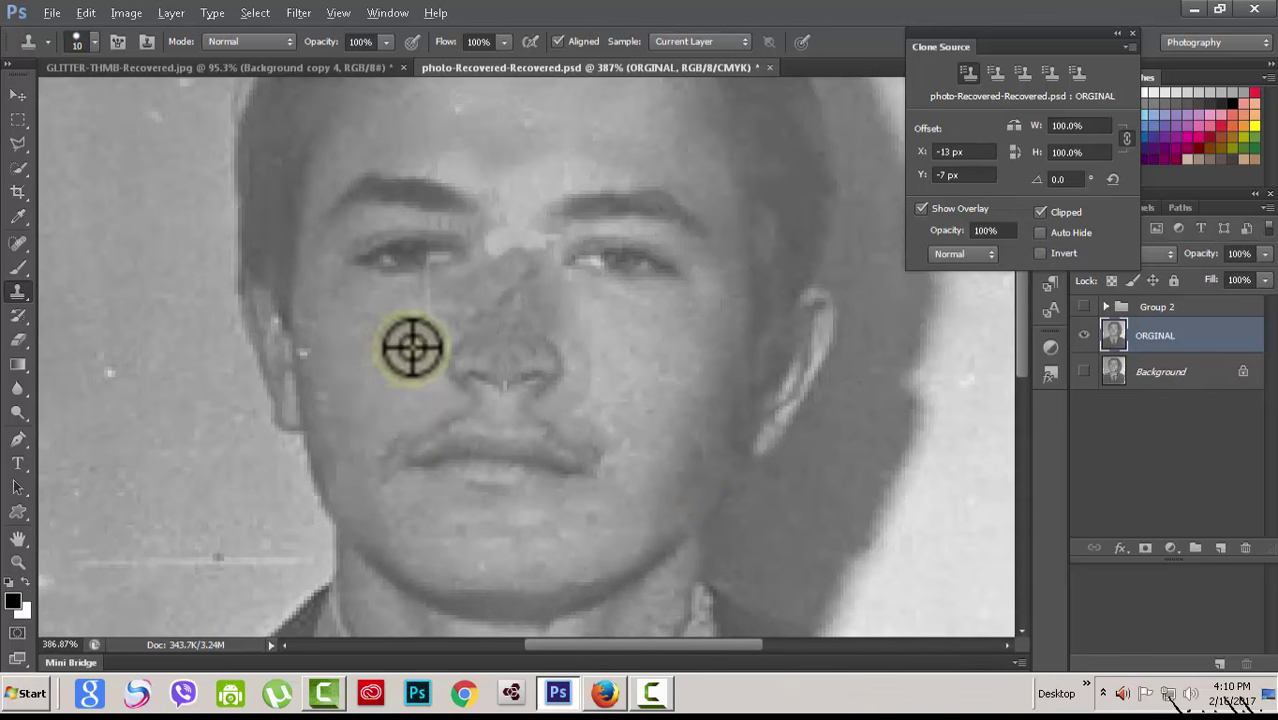
left_click(414, 342, "alt")
left_click(454, 318)
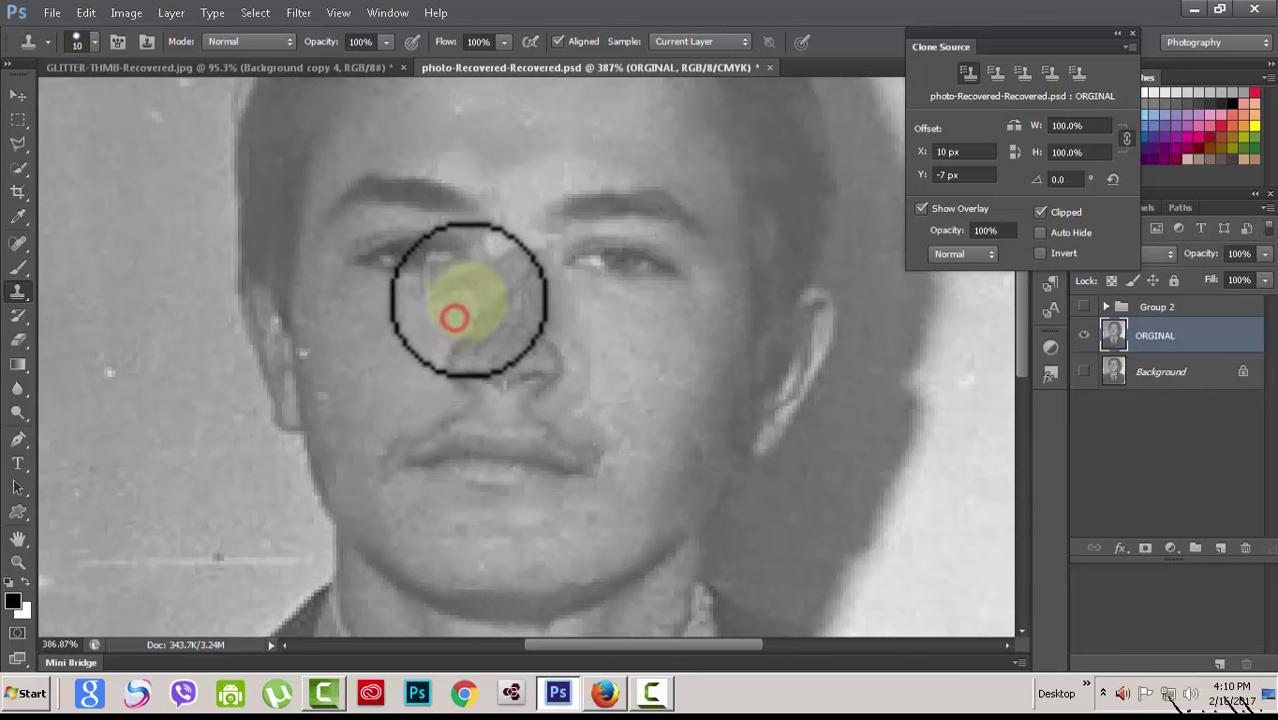
left_click(469, 300)
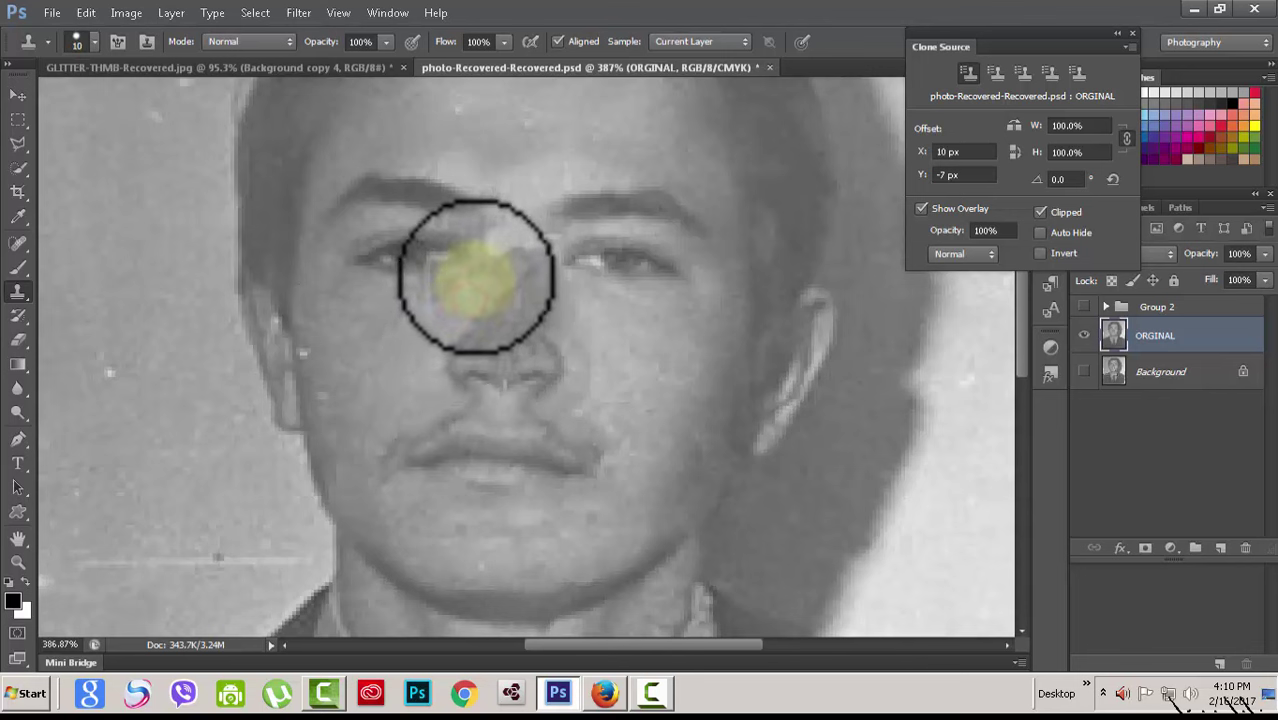
Resample nearby skin and clone over the nose crack, blemishes and nose-bridge damage.
left_click(476, 276)
left_click(428, 311, "alt")
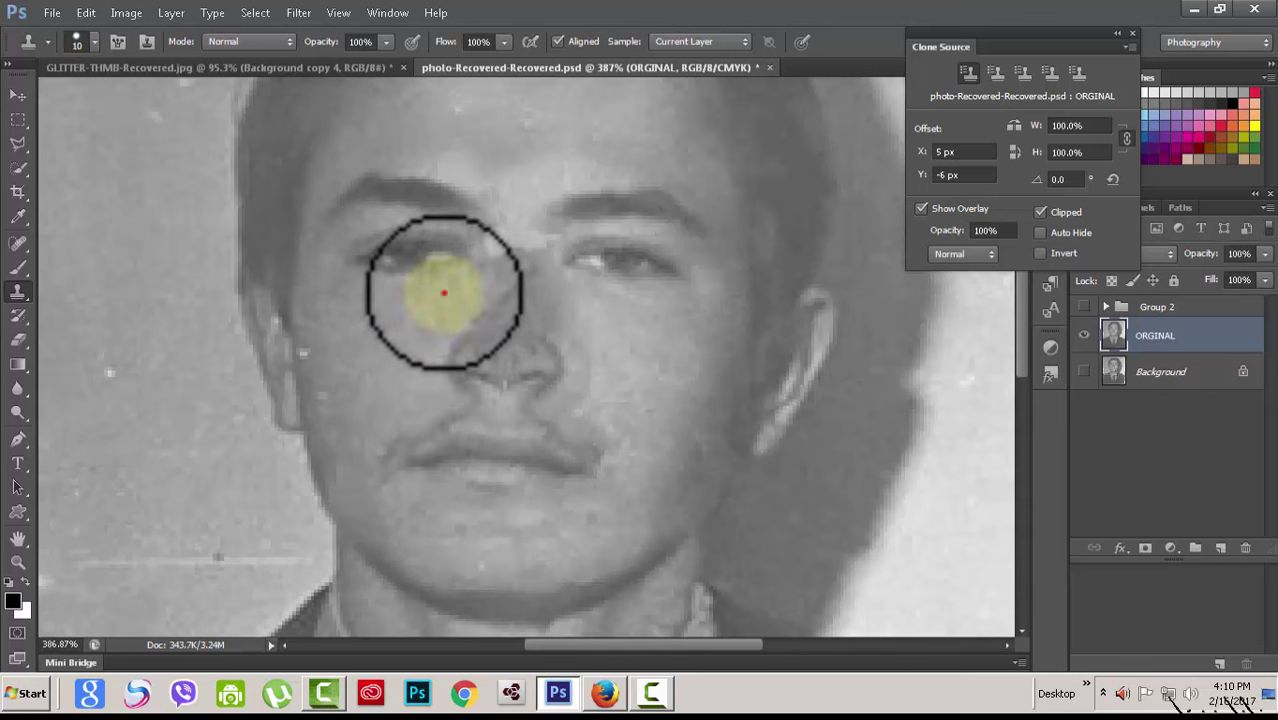
left_click(604, 316, "alt")
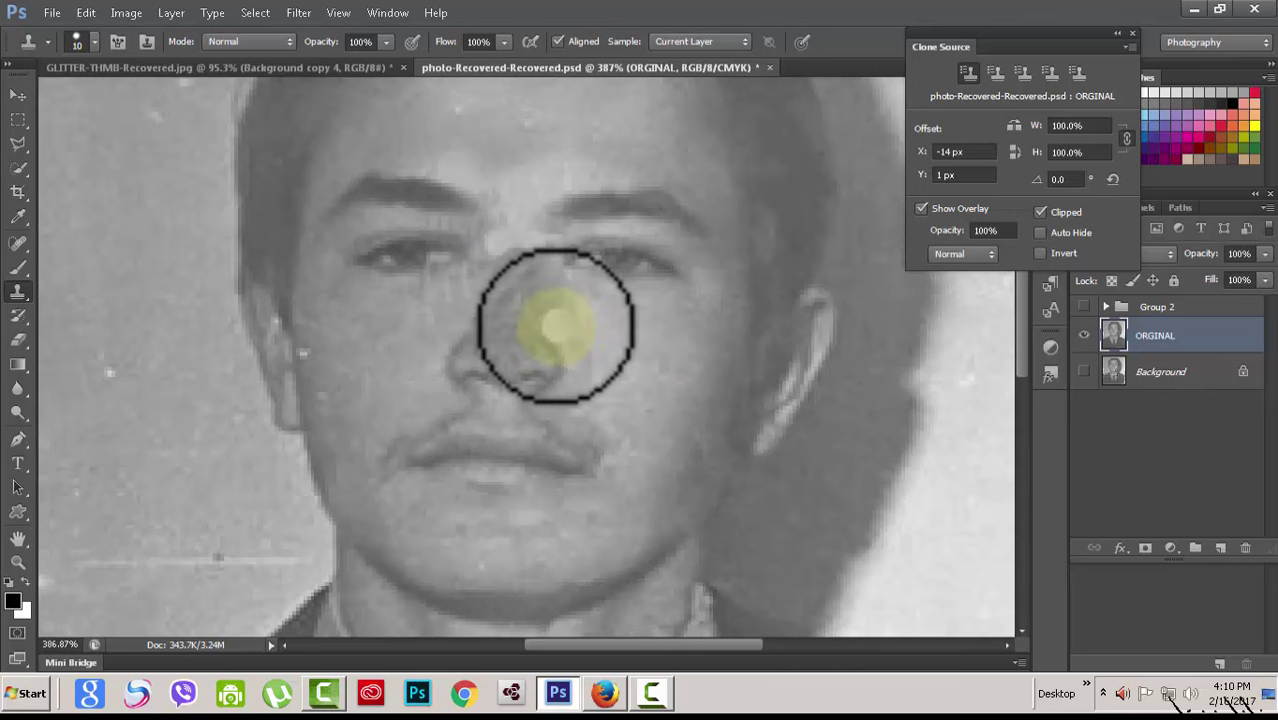
left_click(555, 326)
left_click(542, 300)
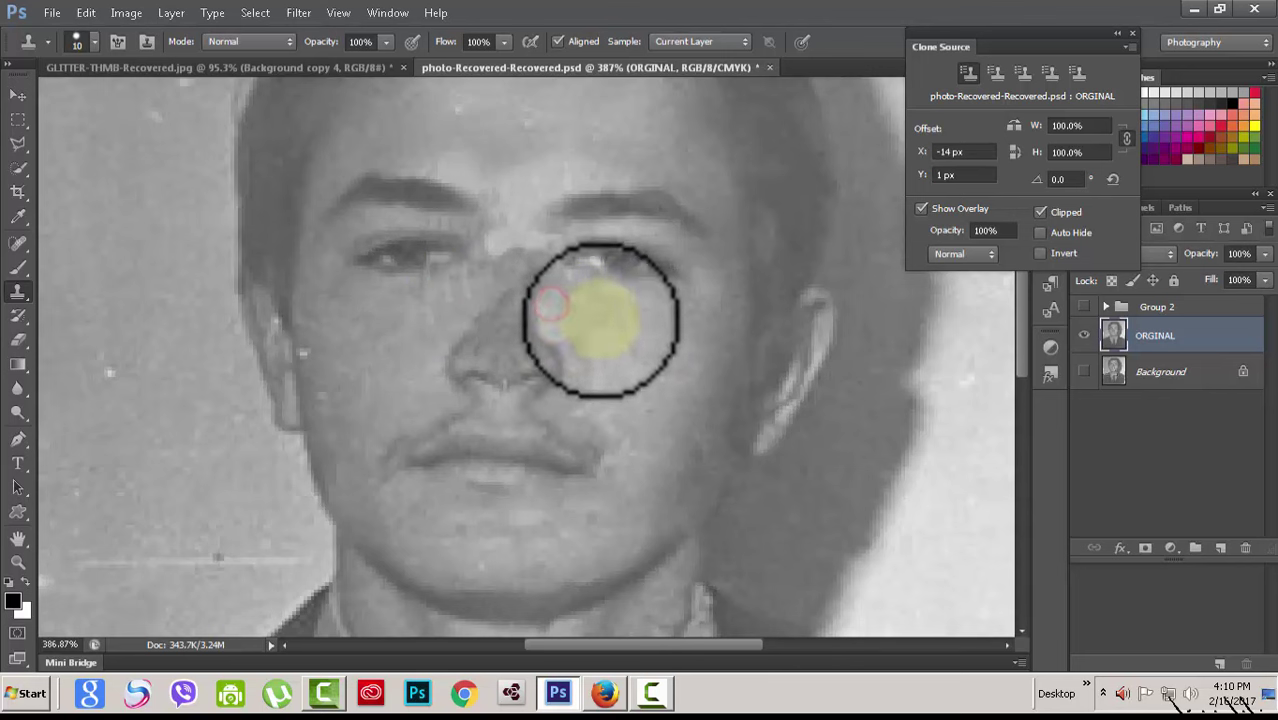
left_click(600, 322, "alt")
left_click(565, 331)
left_click(588, 308)
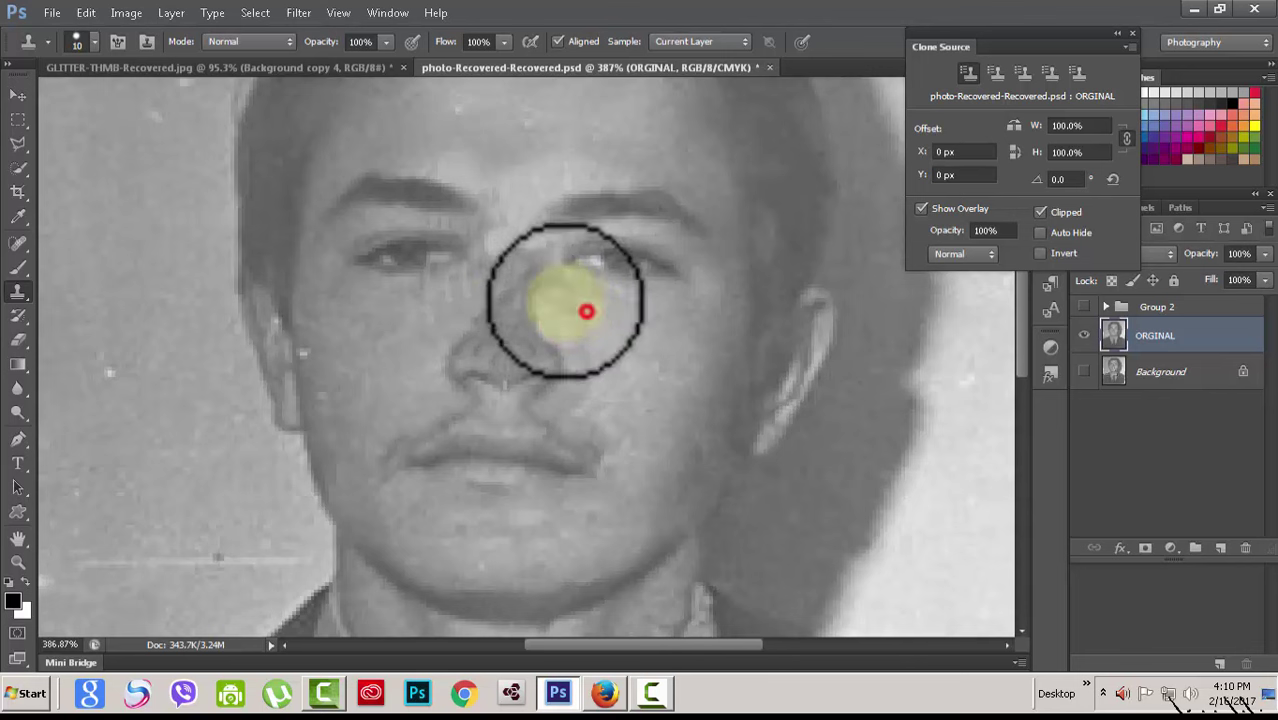
left_click(556, 287)
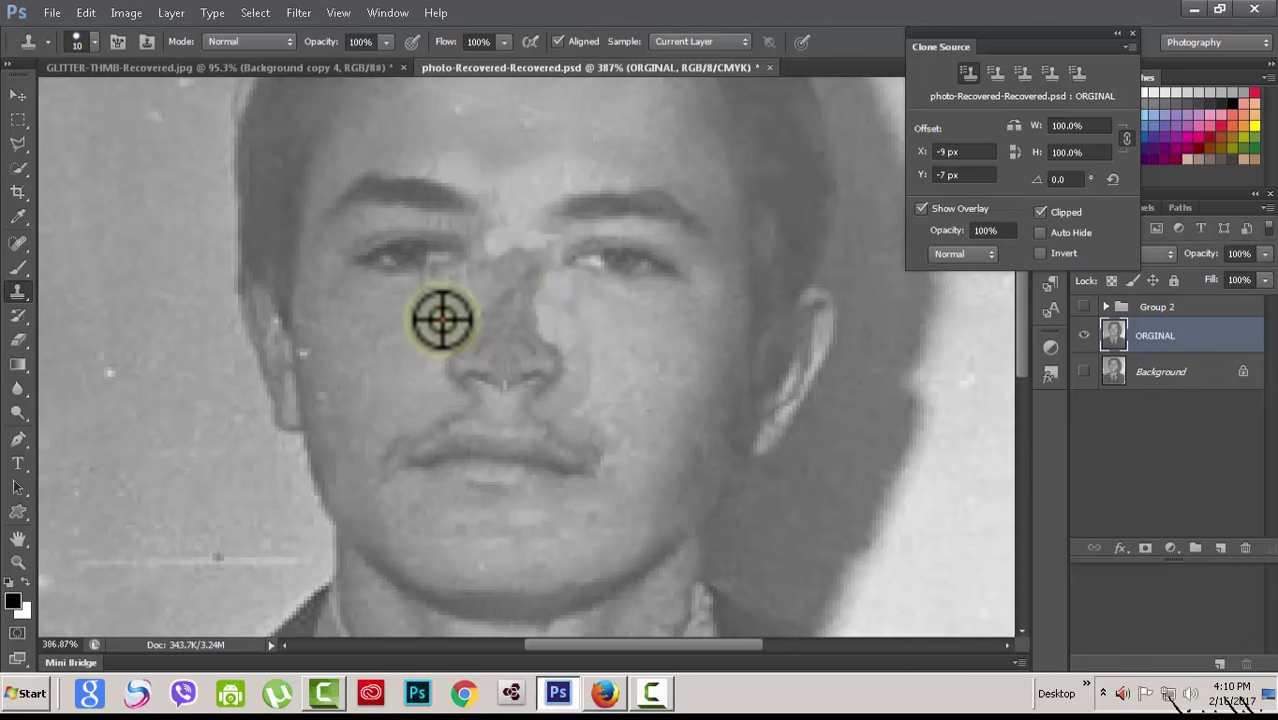
left_click(467, 315)
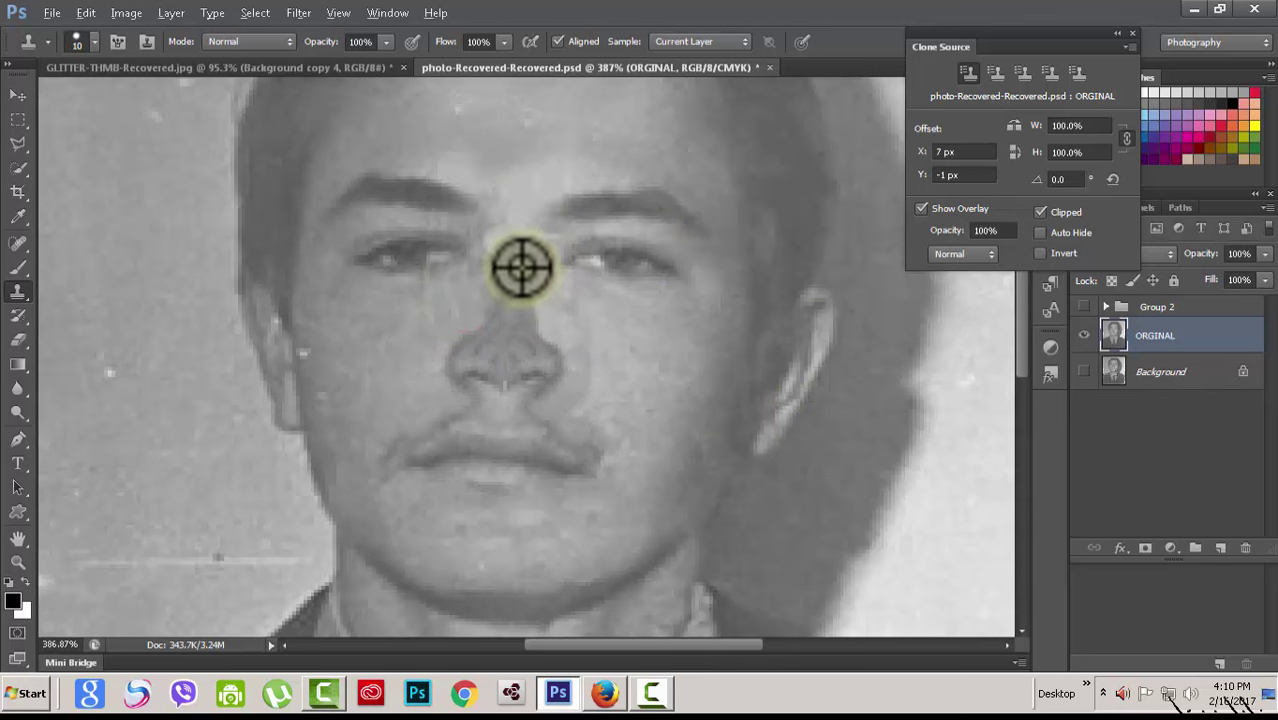
left_click(518, 244)
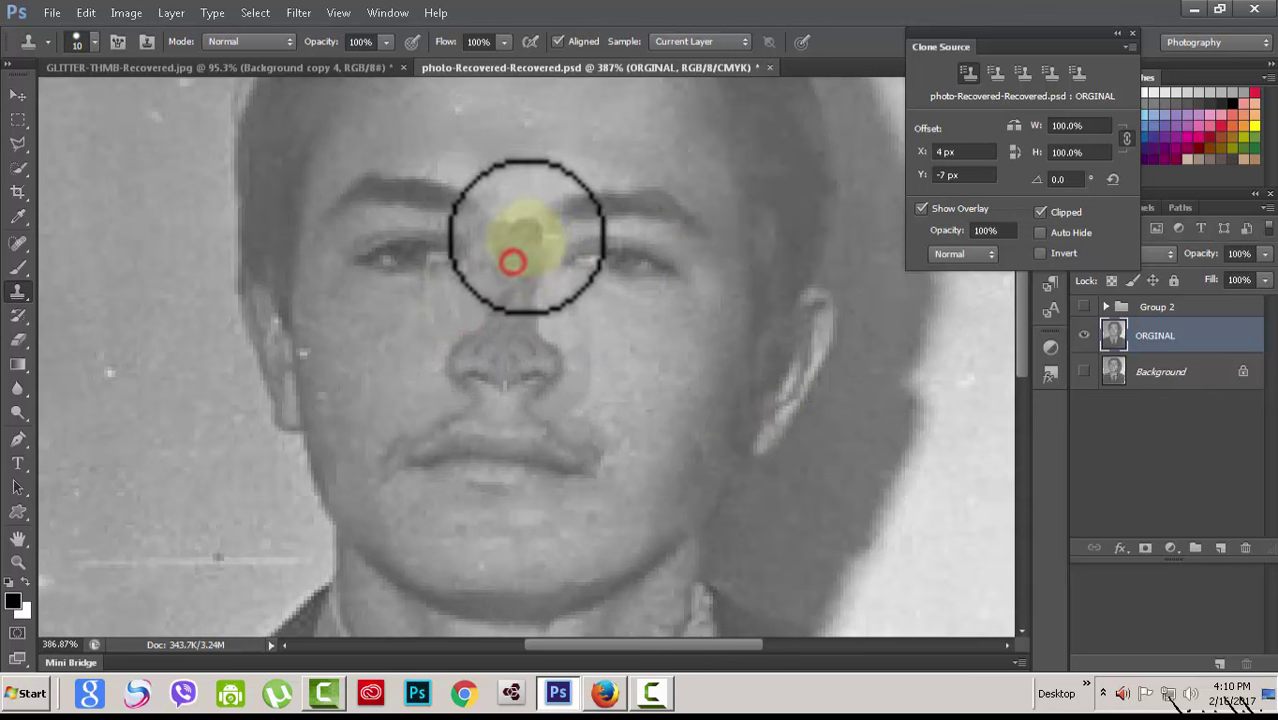
Retouch small marks on the nose and paint cloned skin over the cheek beside it.
scroll(630, 408, "down", 1)
scroll(600, 380, "up", 1)
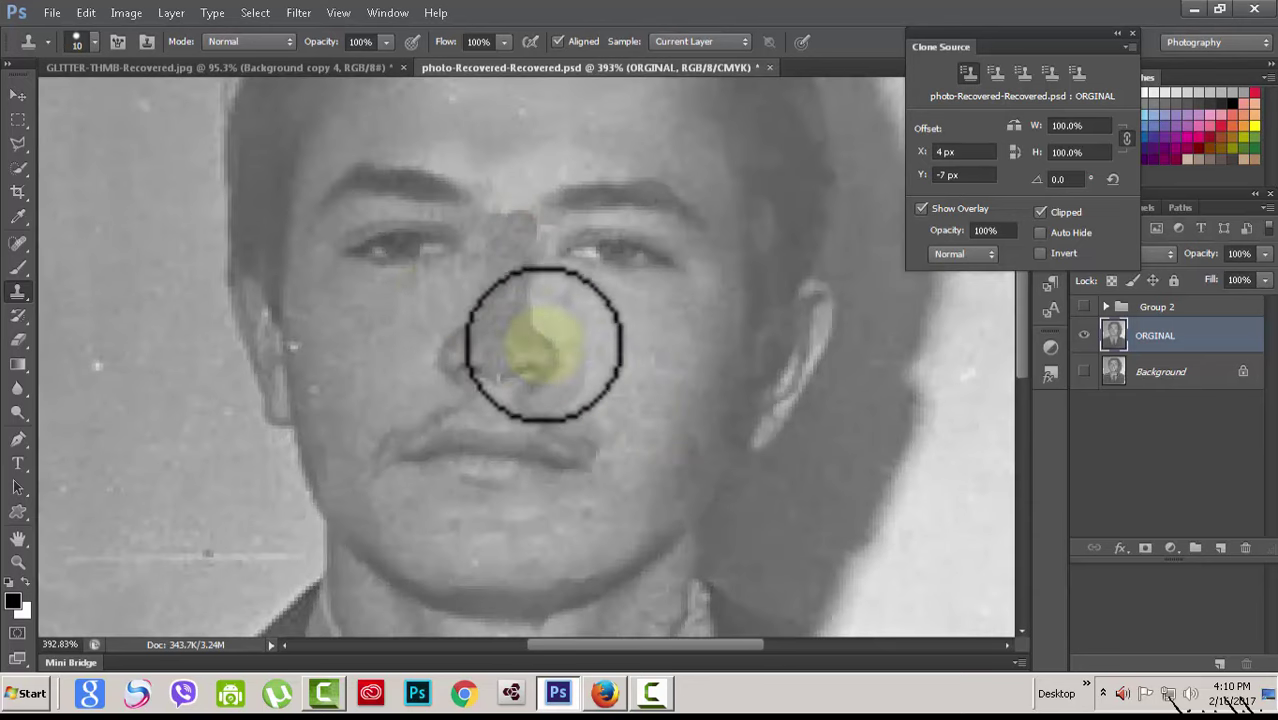
left_click(432, 294, "alt")
left_click(471, 289)
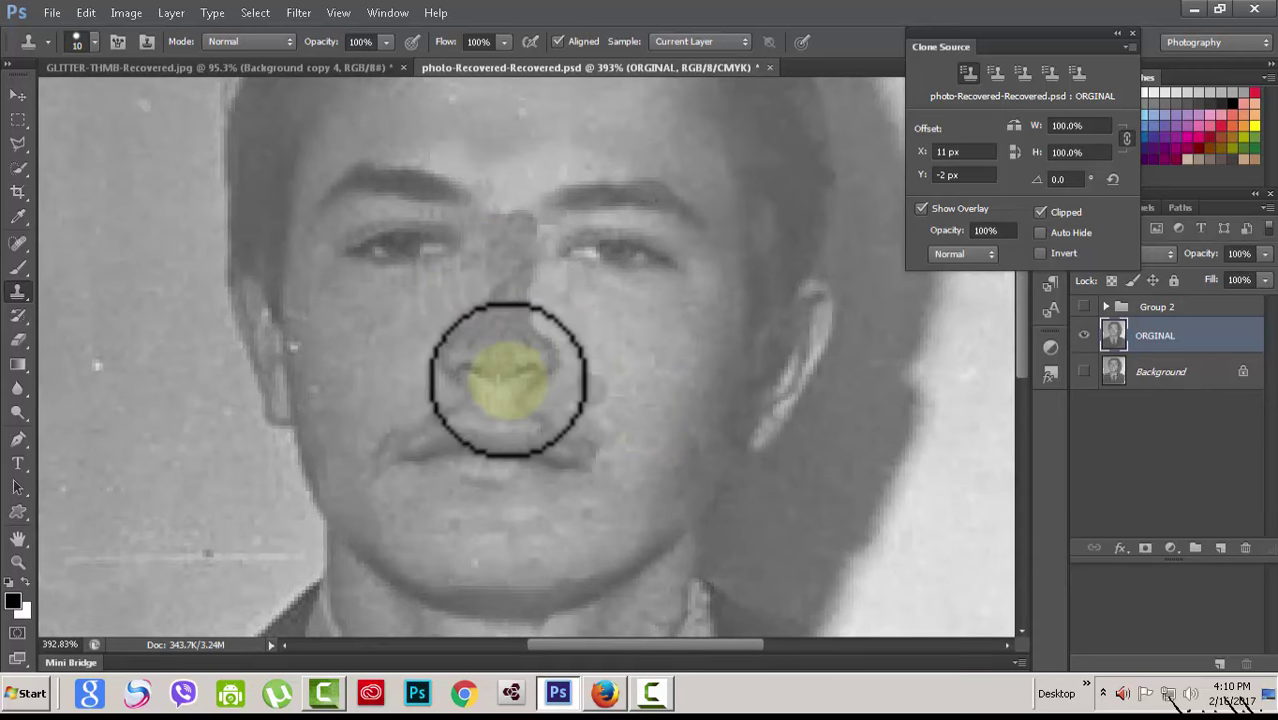
scroll(551, 417, "down", 2)
scroll(611, 485, "down", 1)
scroll(636, 412, "up", 1)
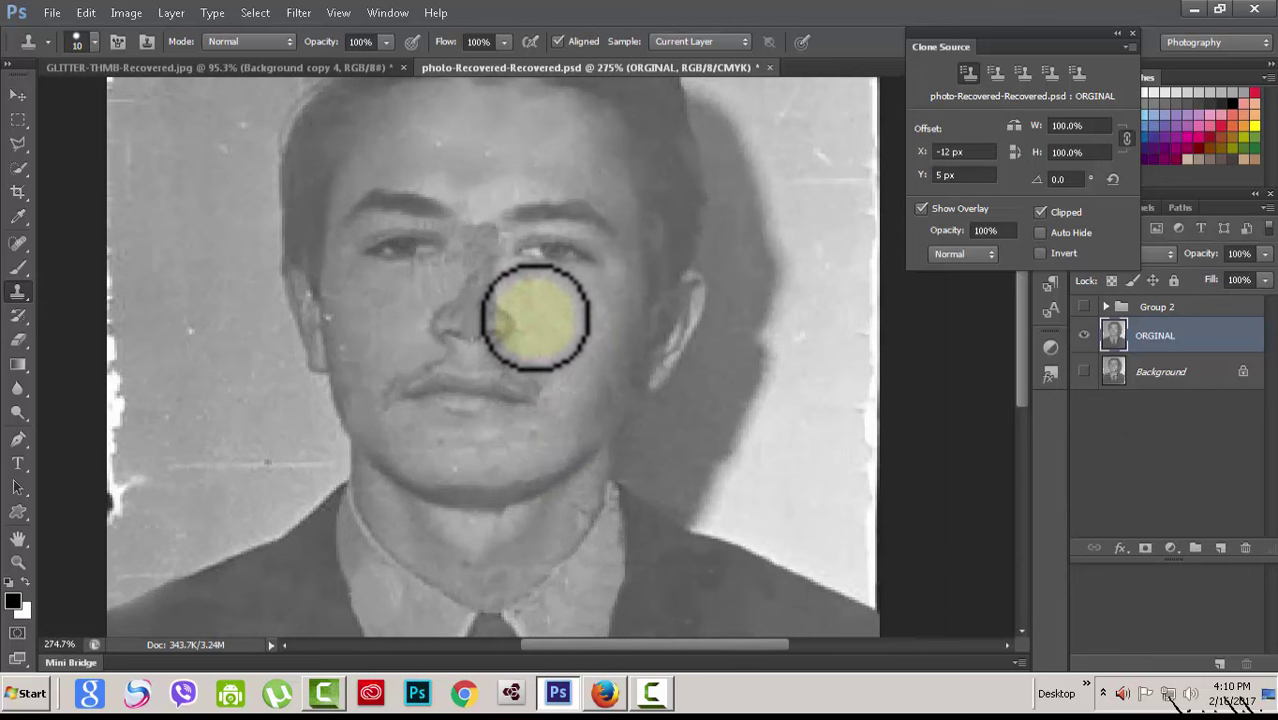
left_click_drag(525, 276, 559, 318)
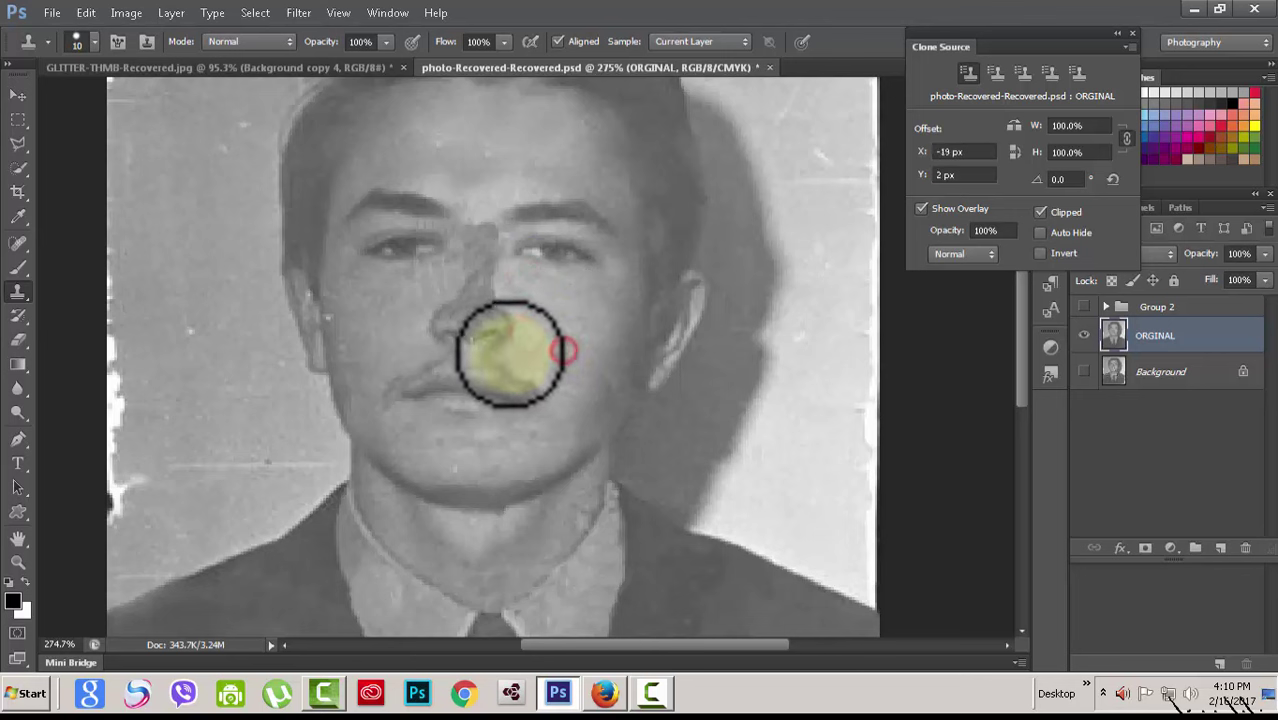
Sample a new cheek source and clone over the cracks on the left cheek.
left_click(583, 345, "alt")
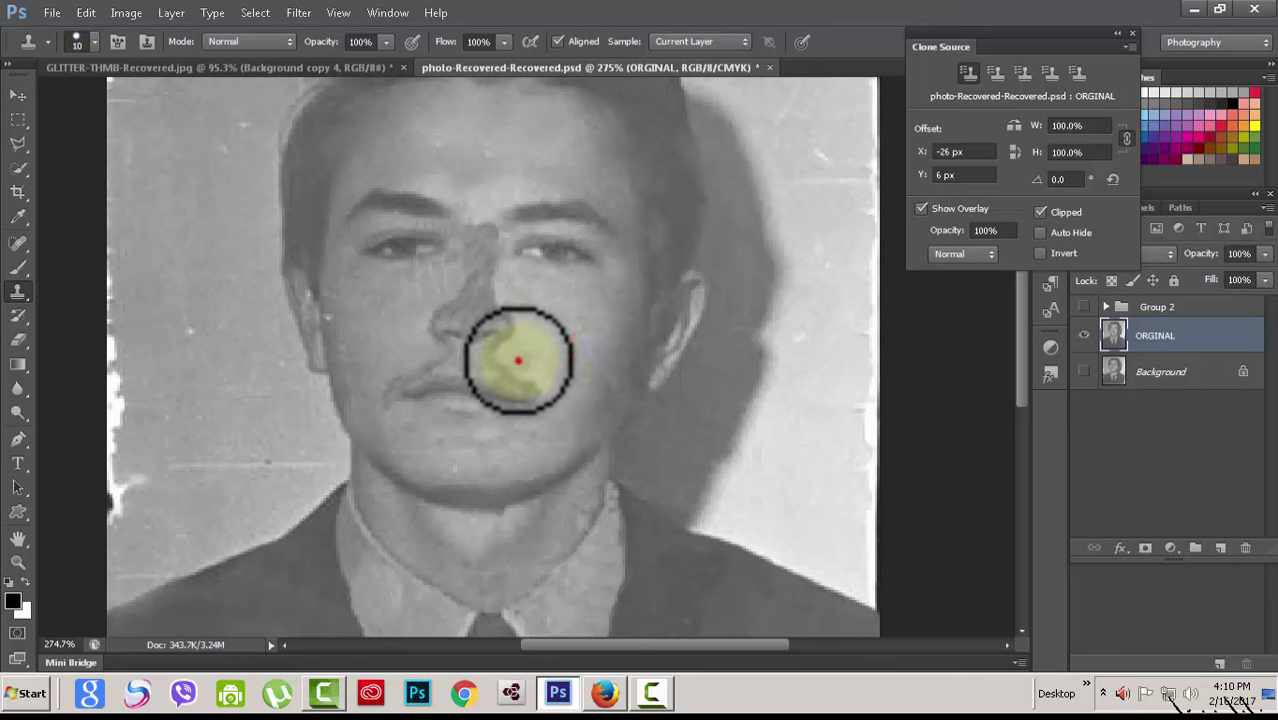
left_click(518, 360, "alt")
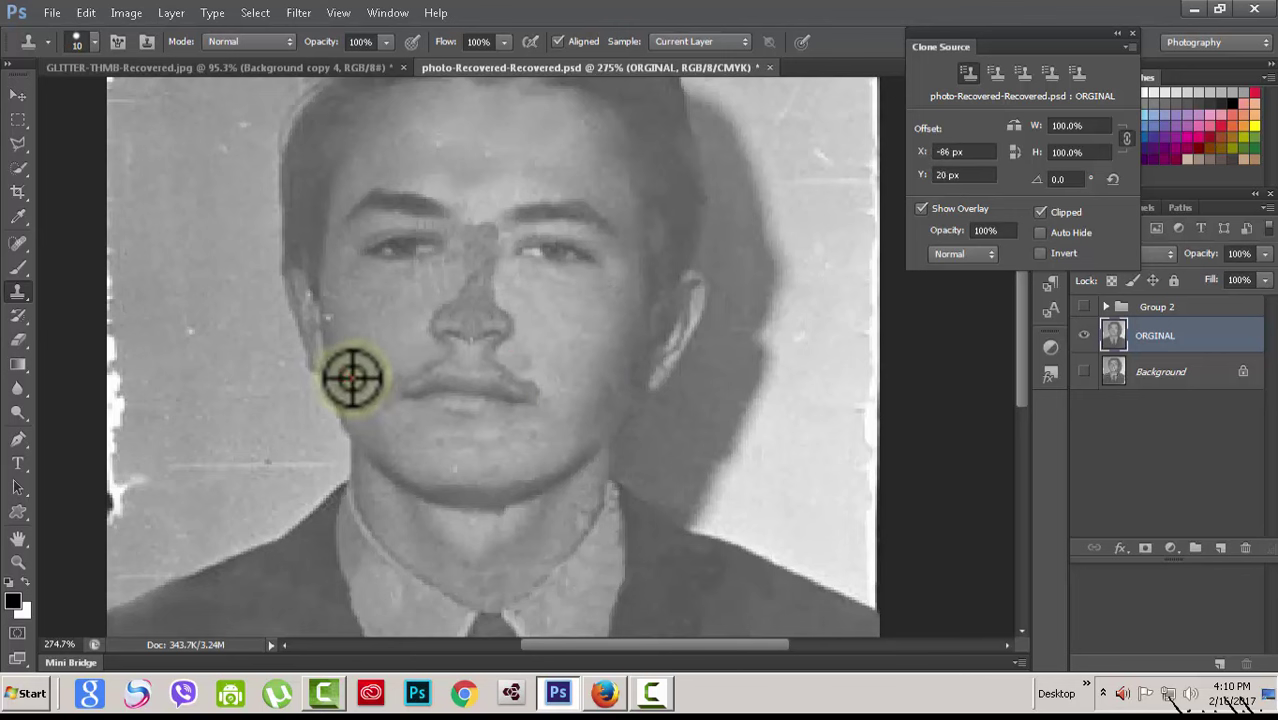
left_click(348, 376, "alt")
left_click(372, 365, "alt")
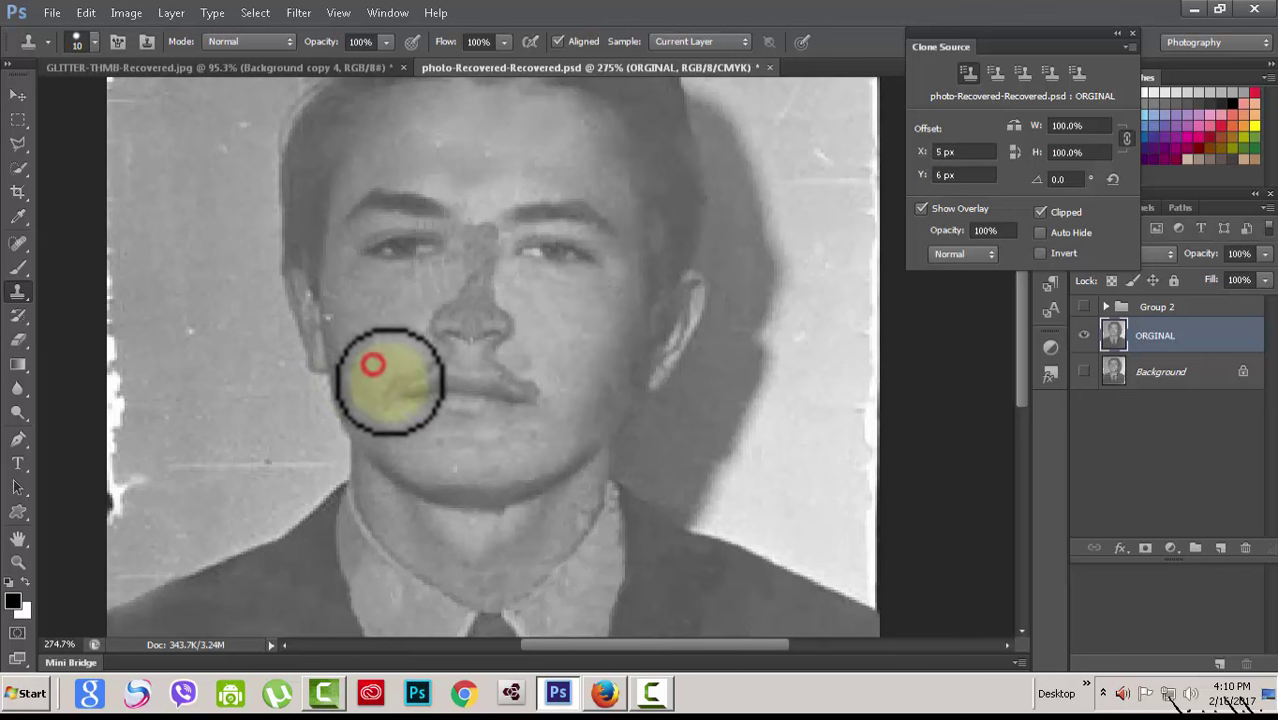
left_click(398, 356, "alt")
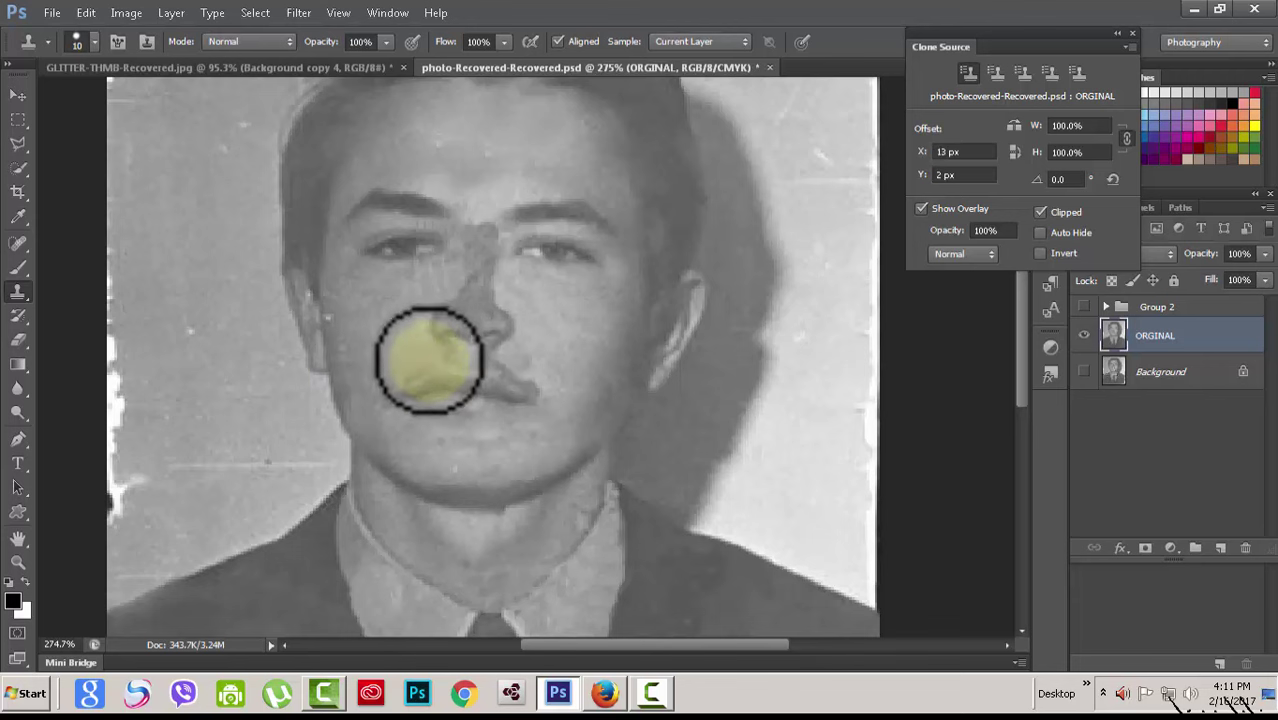
left_click(422, 343, "alt")
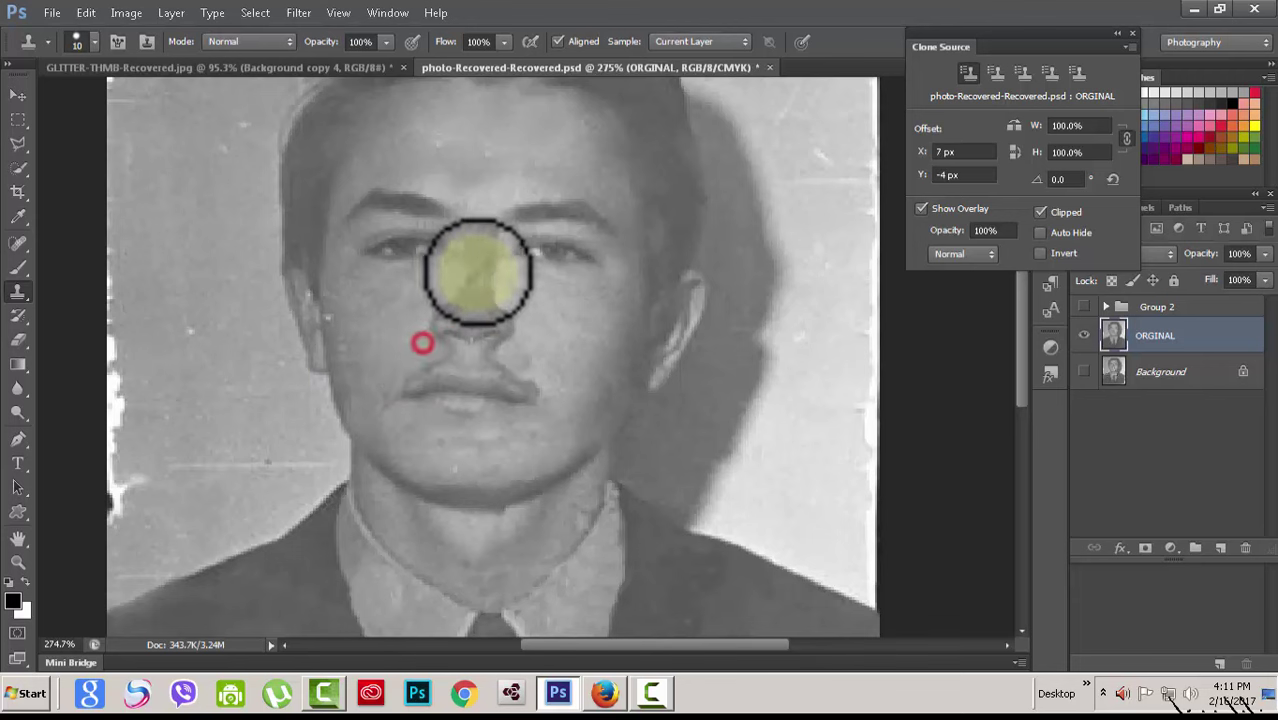
scroll(570, 470, "down", 1)
scroll(510, 420, "down", 1)
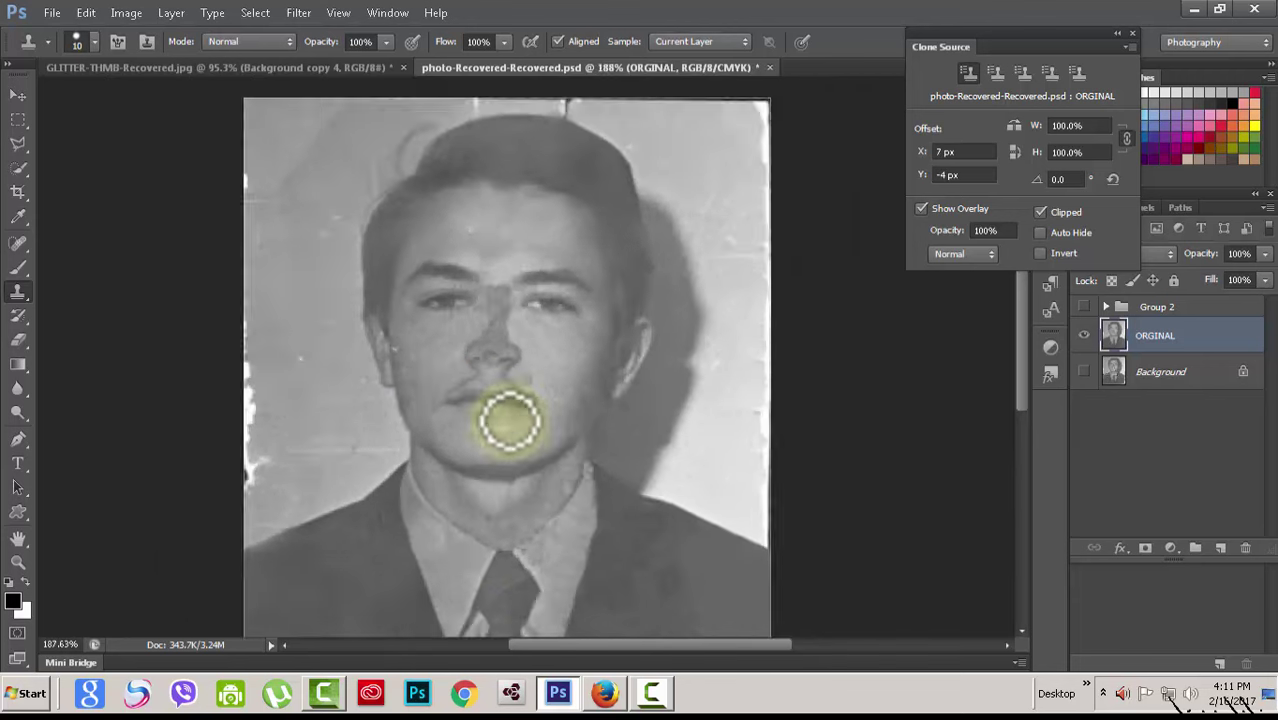
scroll(540, 440, "down", 1)
scroll(395, 410, "up", 1)
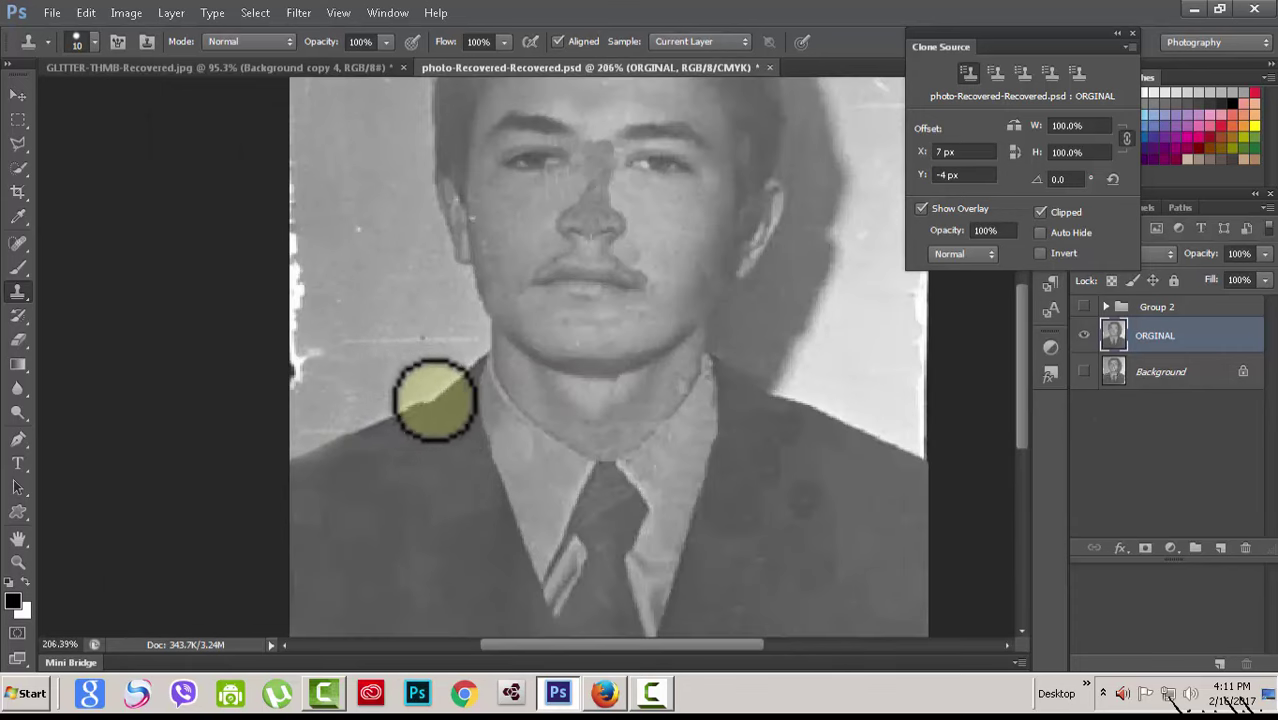
scroll(434, 398, "down", 1)
scroll(487, 400, "up", 1)
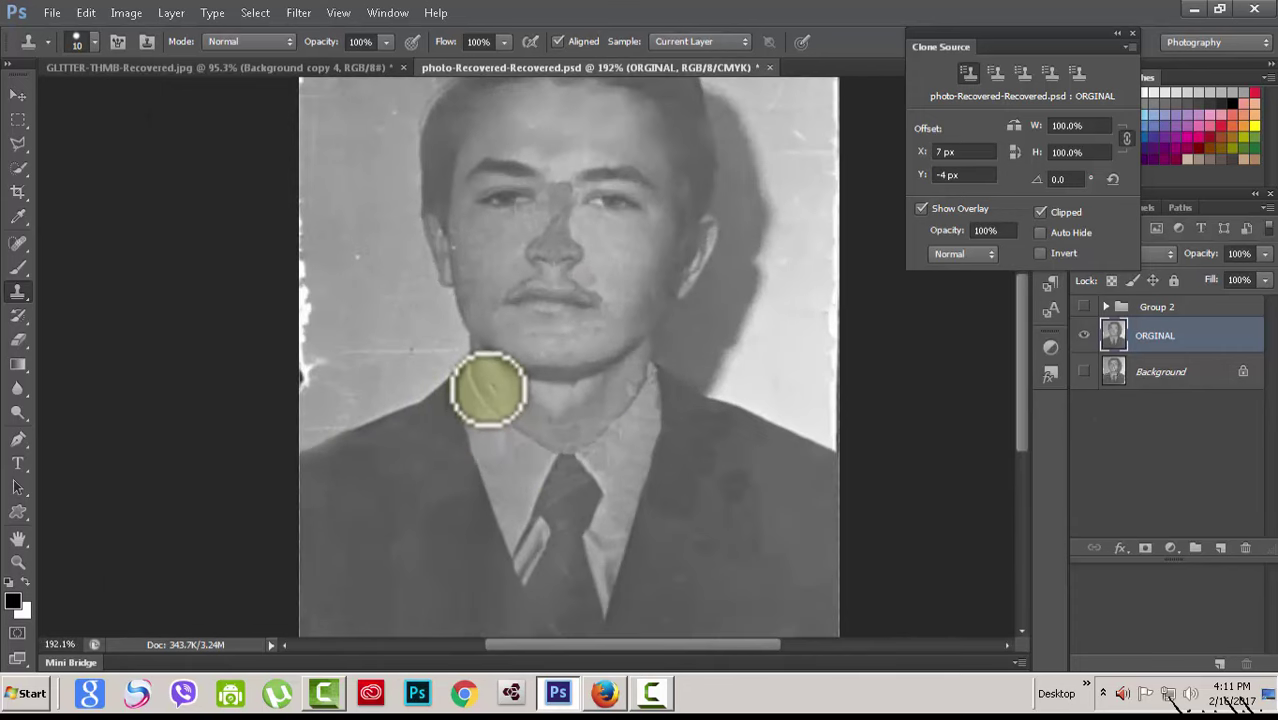
scroll(488, 390, "up", 1)
scroll(1025, 410, "up", 1)
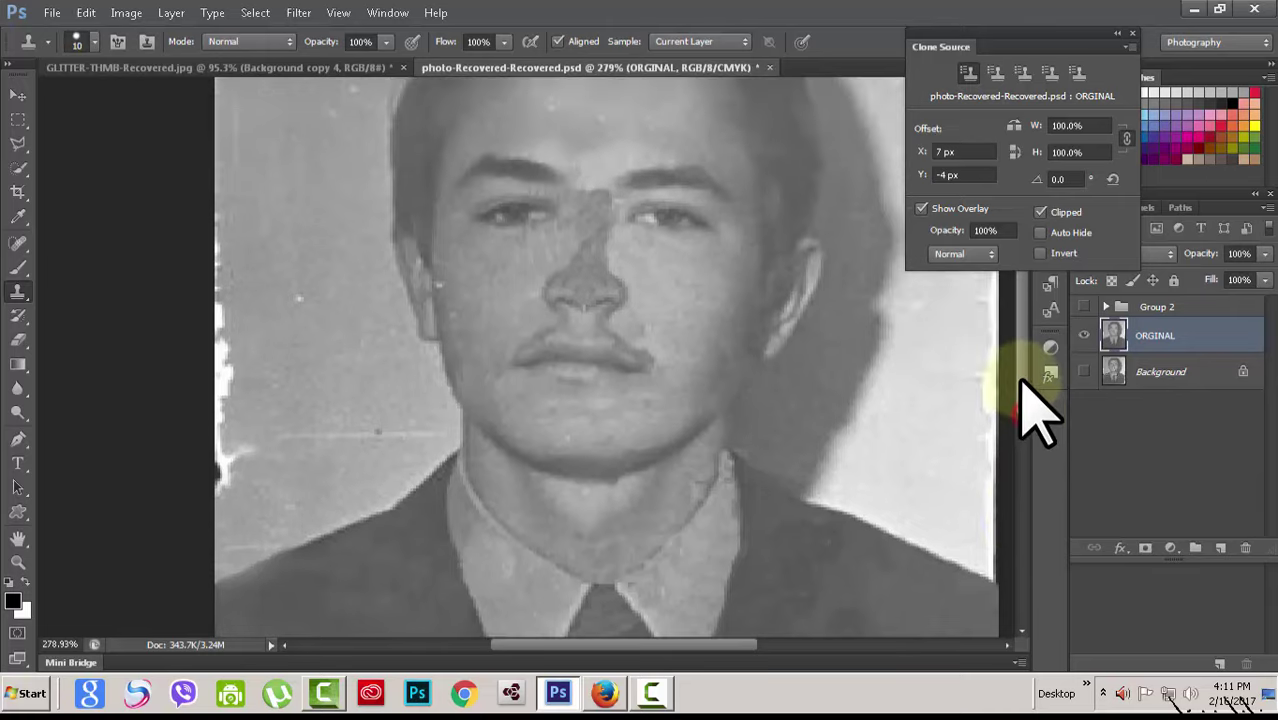
scroll(1025, 410, "up", 2)
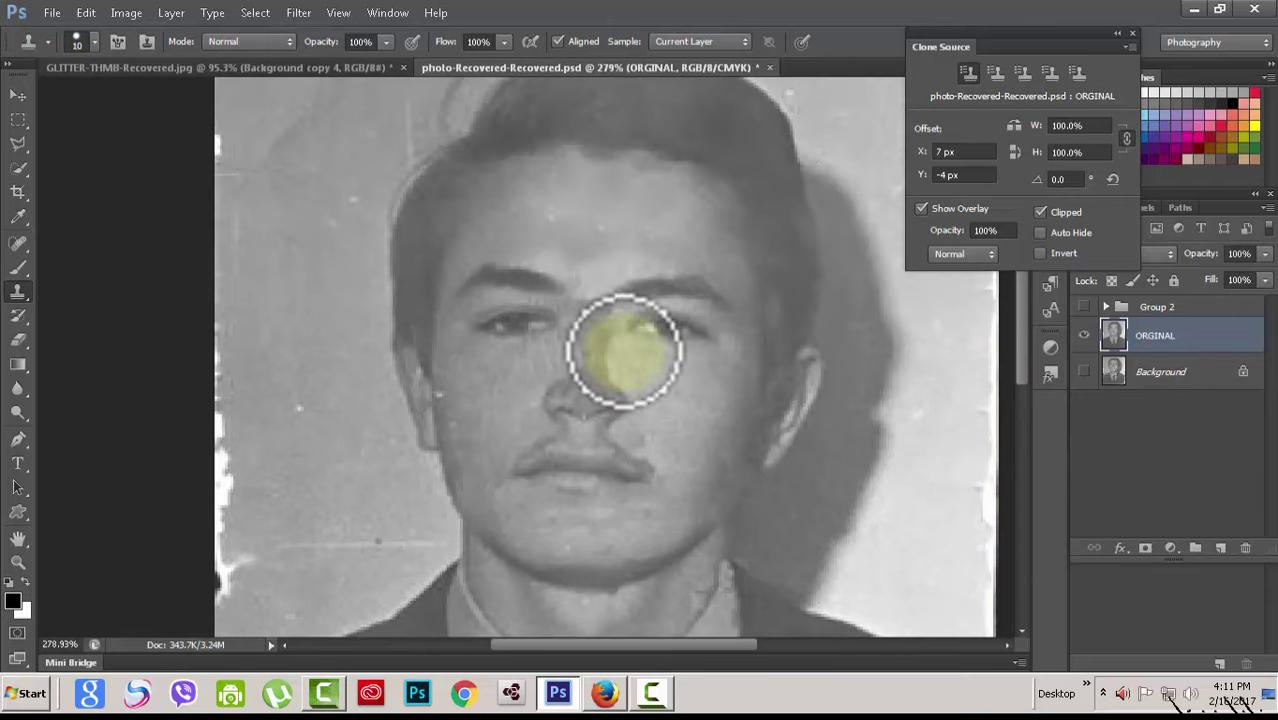
Retouch the nose bridge, sampling beside the left eye with the brush enlarged to 25.
left_click(625, 350)
left_click(1014, 125)
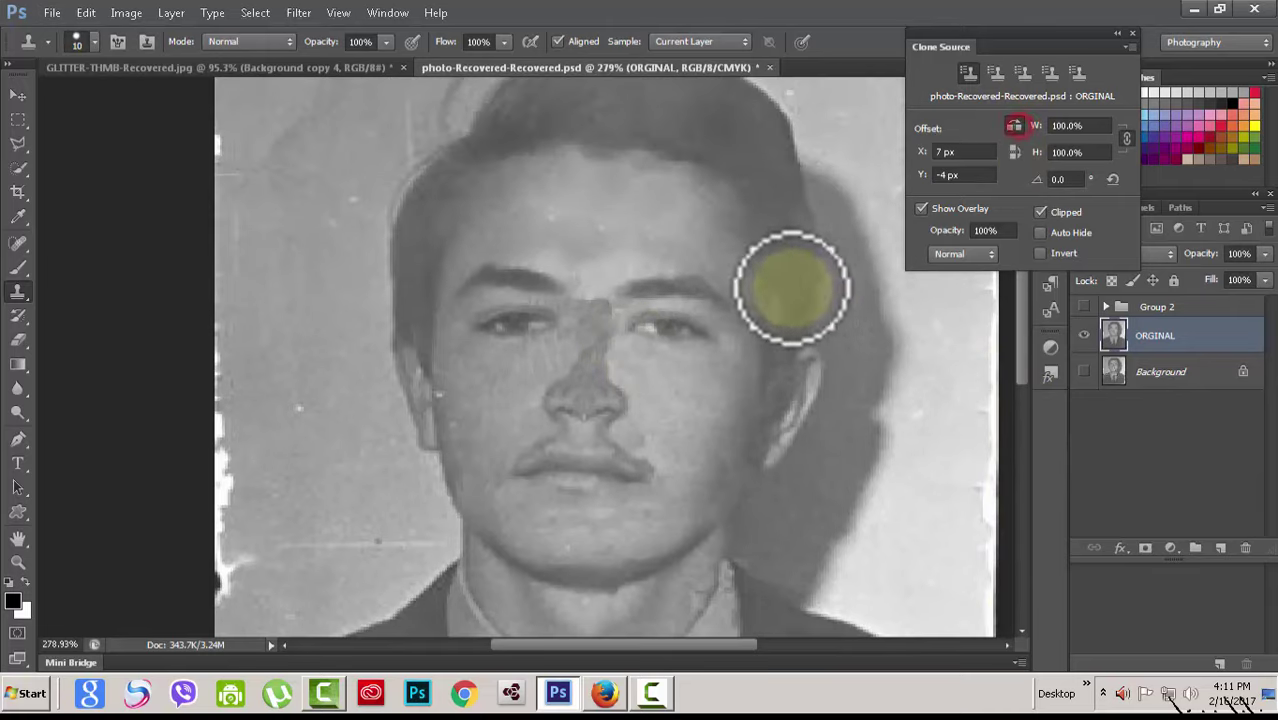
left_click(630, 327, "alt")
left_click(571, 320)
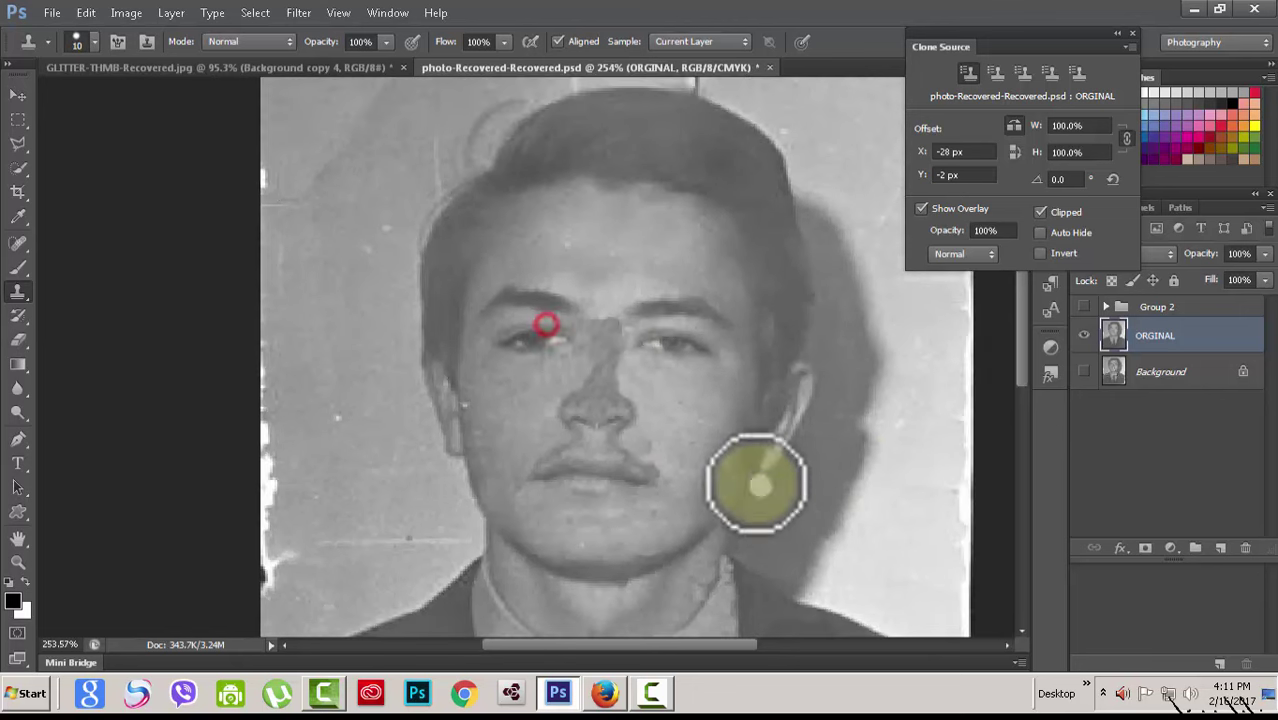
scroll(655, 413, "up", 3)
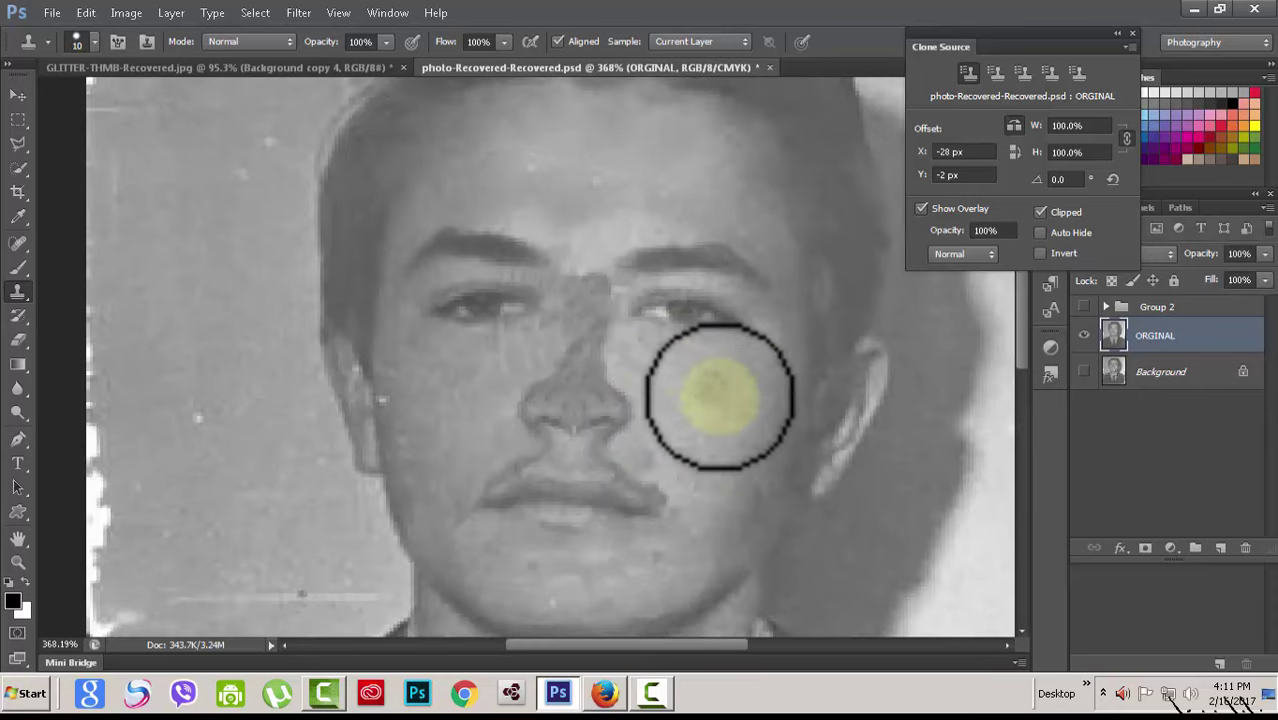
key("bracketright")
key("bracketright")
key("bracketright")
key("bracketright")
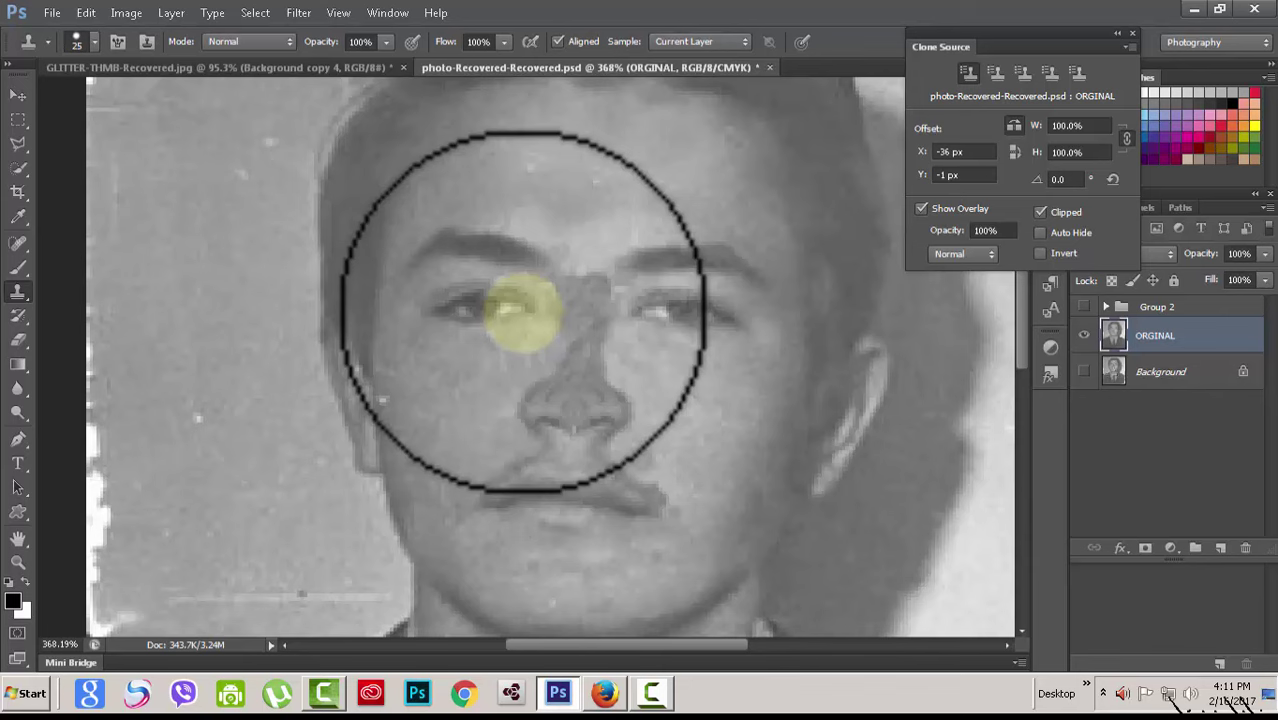
left_click(522, 307)
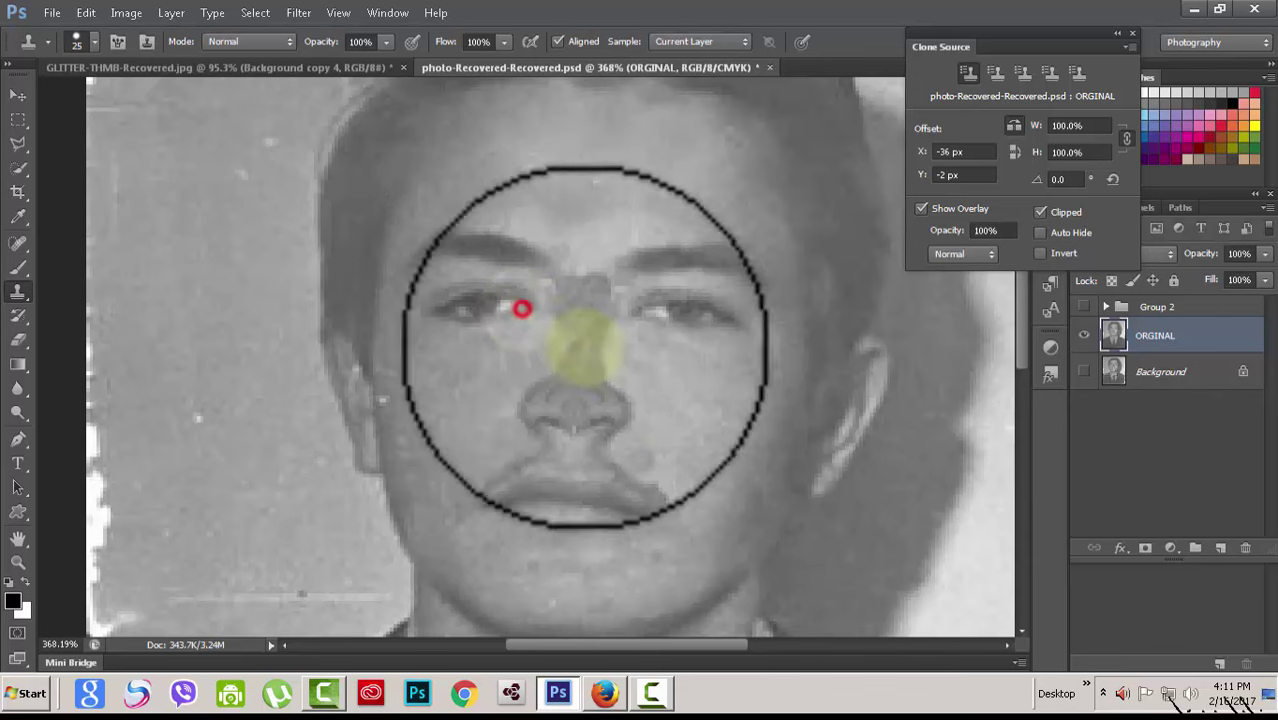
scroll(768, 520, "down", 2)
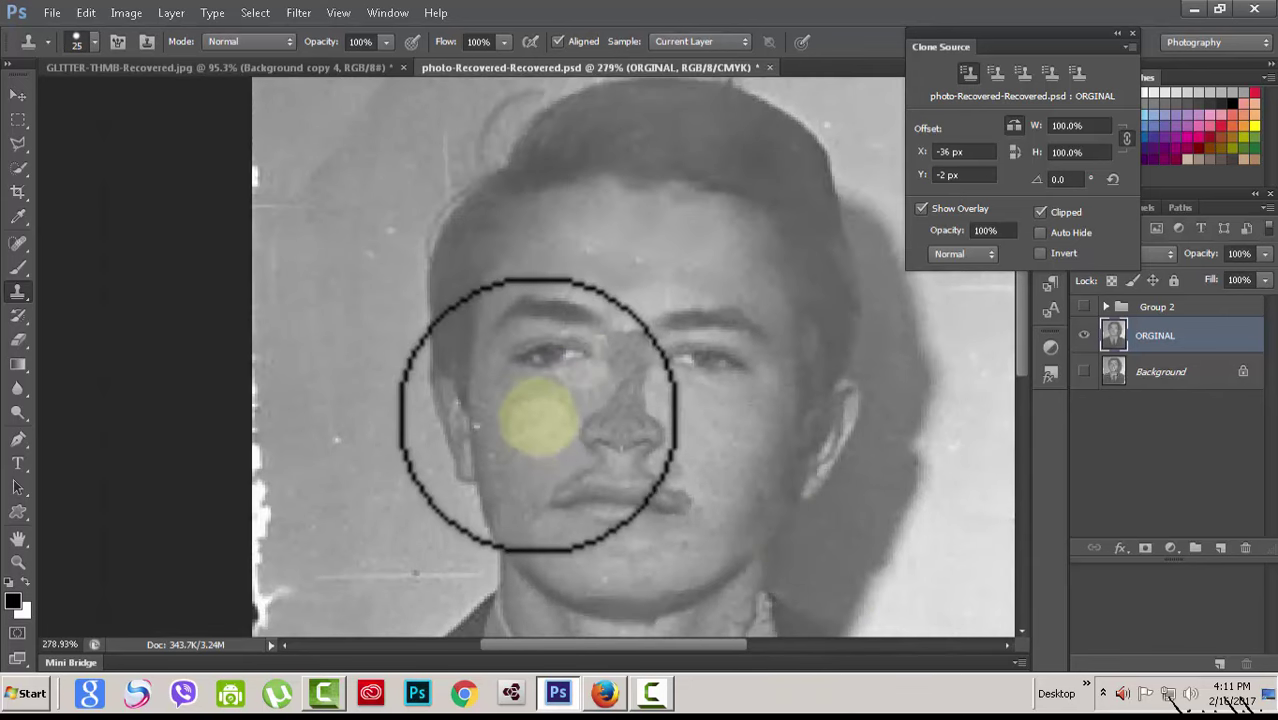
left_click(1015, 127)
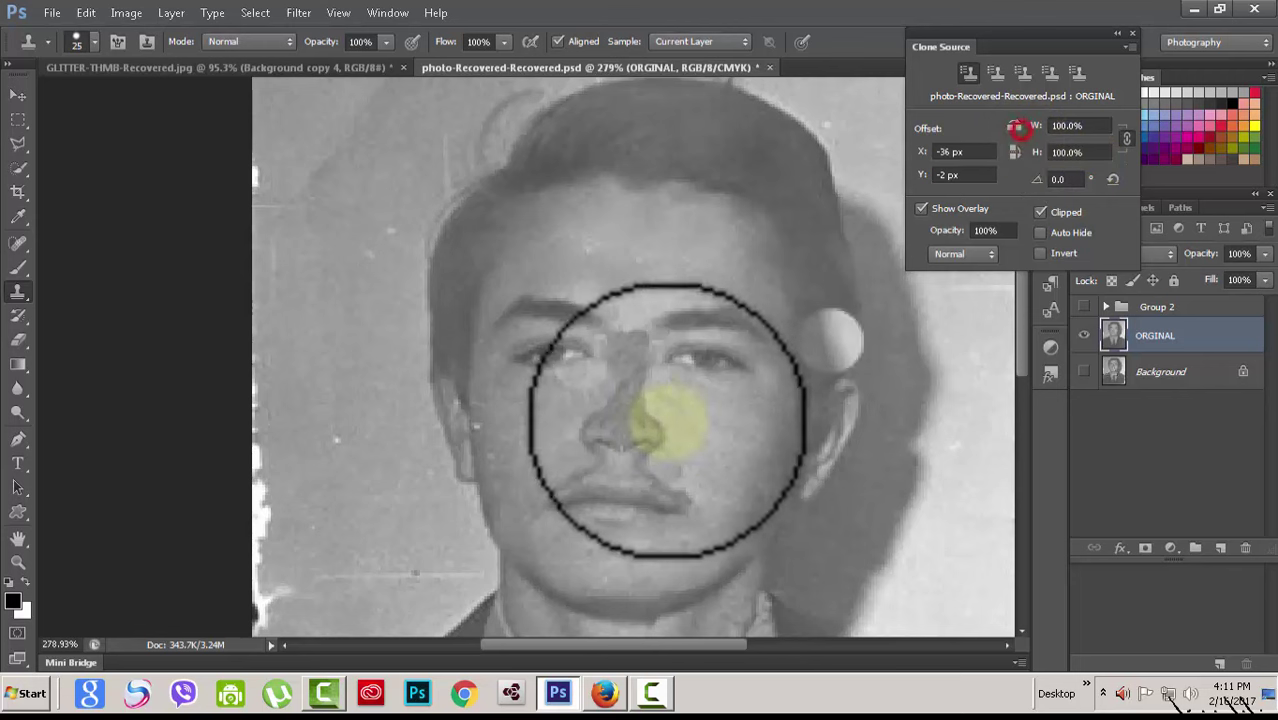
Sample the left cheek, shrink the brush to 10, and paint cloned skin over the nose.
left_click(537, 421, "alt")
key("bracketleft")
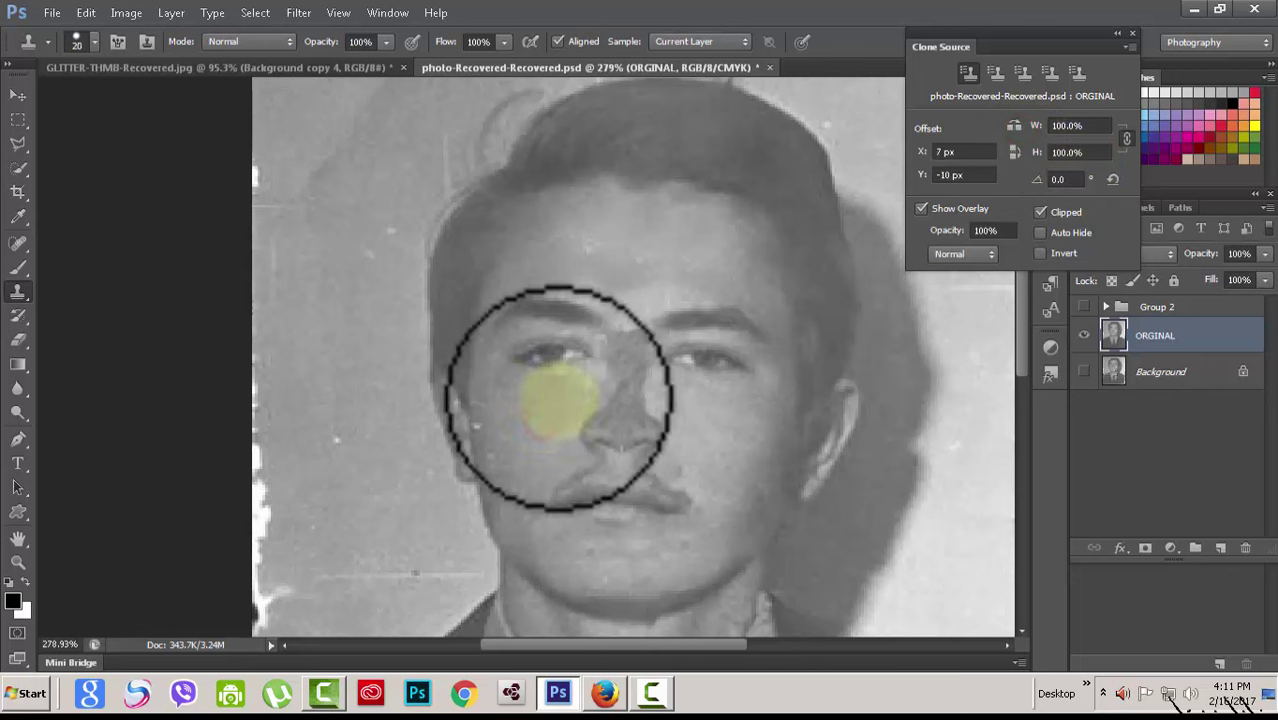
key("bracketleft")
key("bracketleft")
key("bracketleft")
left_click_drag(558, 397, 571, 379)
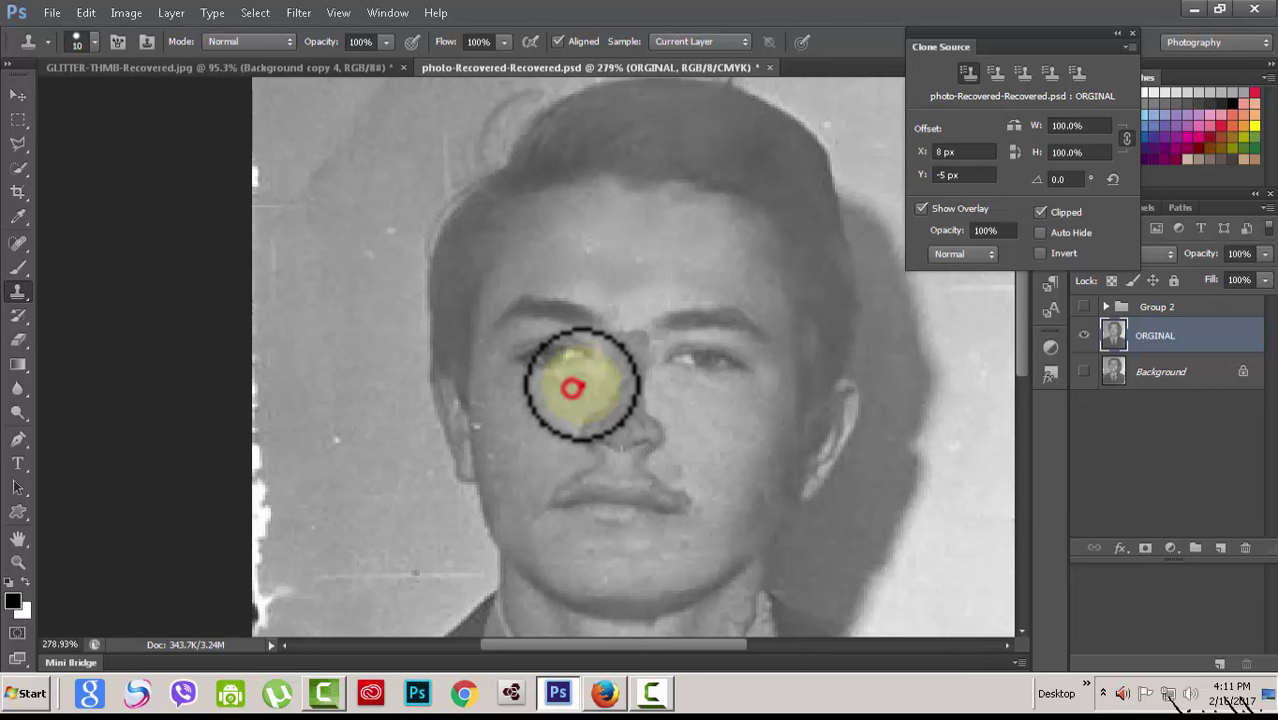
left_click(599, 366)
scroll(655, 445, "up", 2)
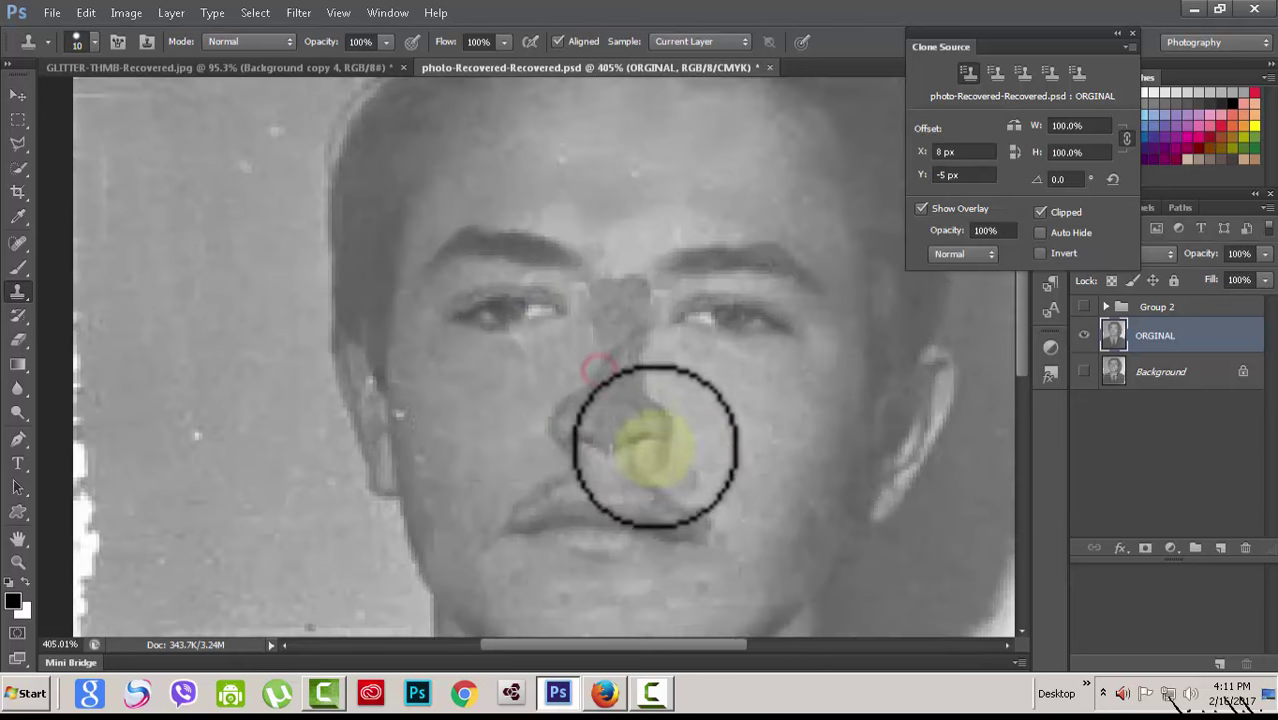
left_click(490, 365, "alt")
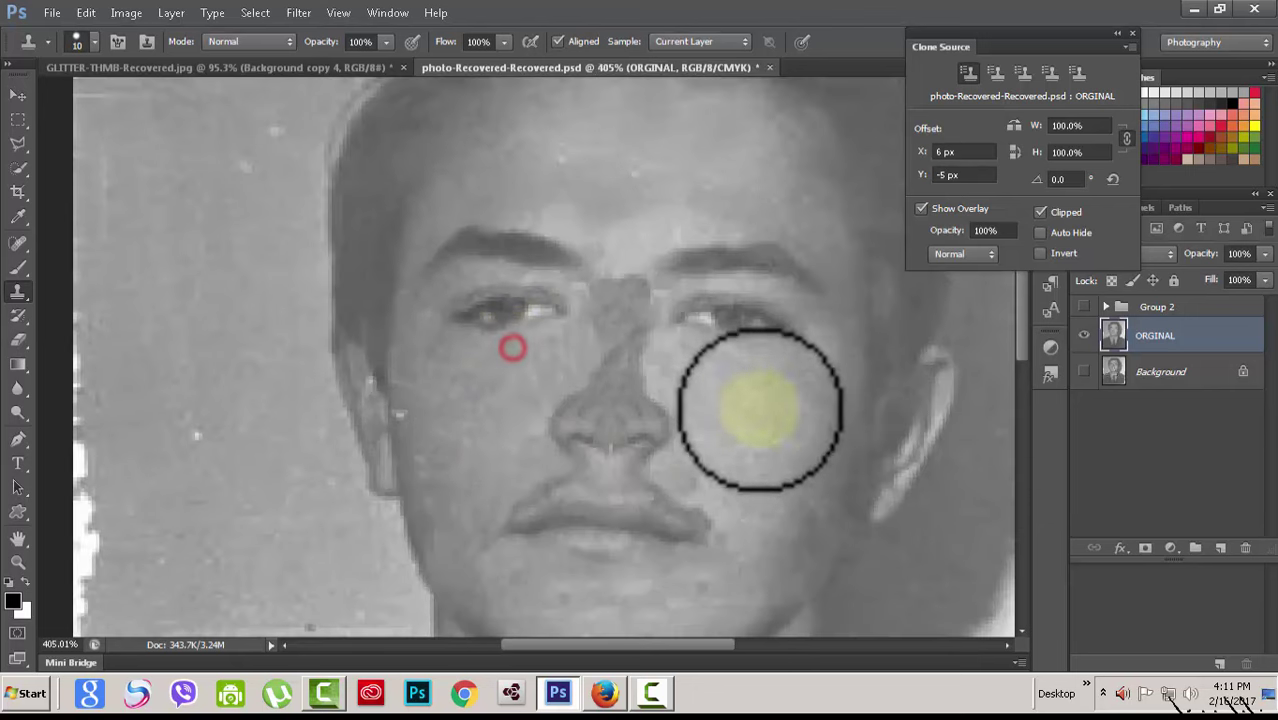
scroll(615, 403, "down", 2, "alt")
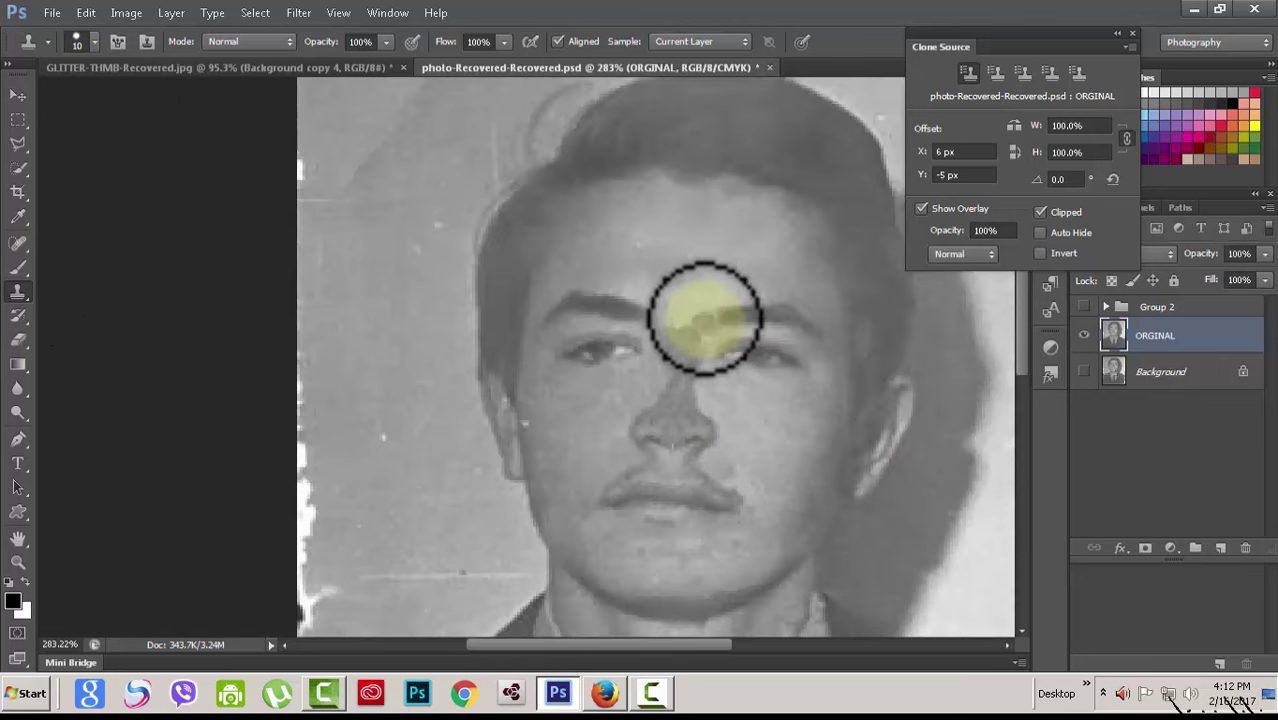
scroll(698, 313, "down", 3, "alt")
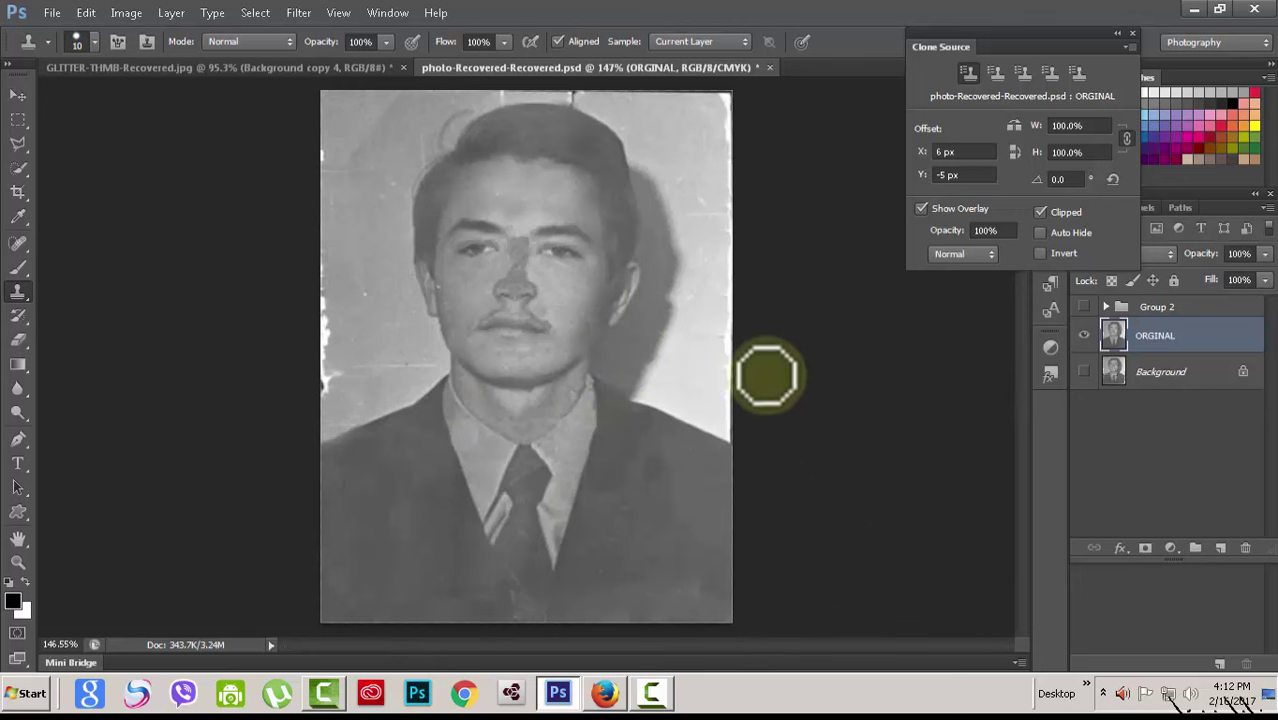
scroll(665, 143, "up", 1, "alt")
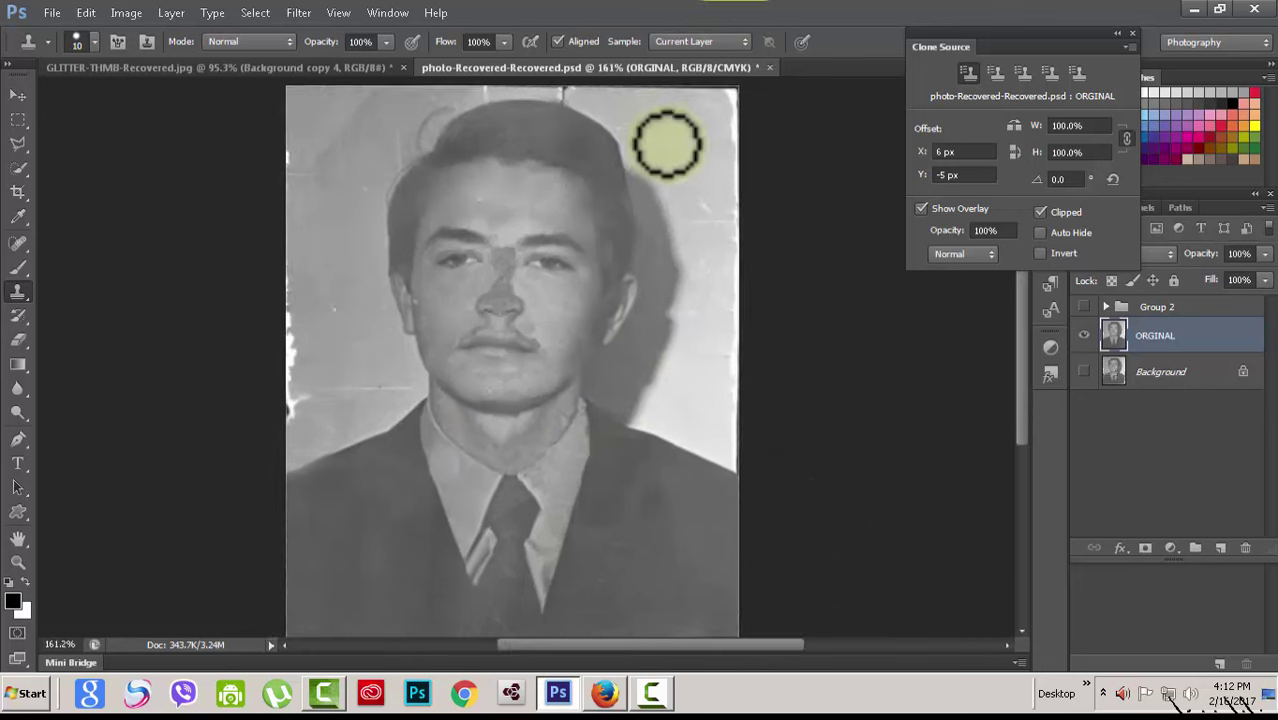
scroll(1020, 380, "up", 1)
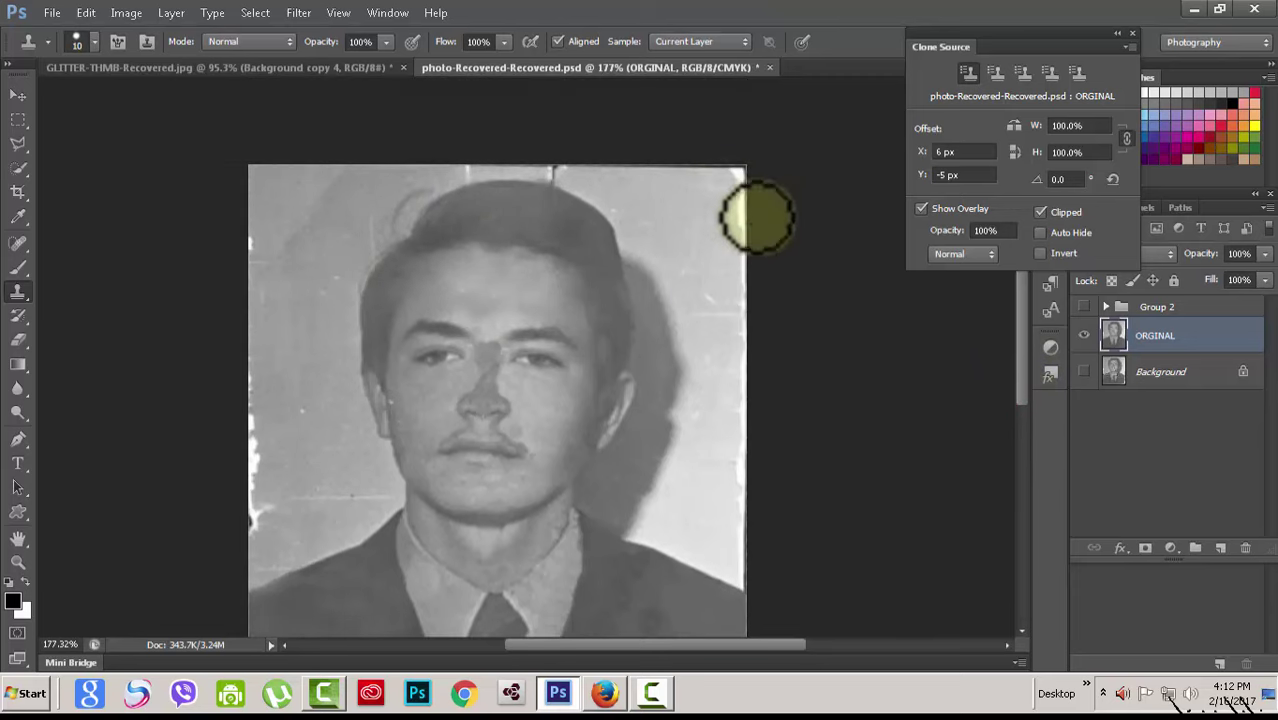
scroll(575, 360, "down", 2, "alt")
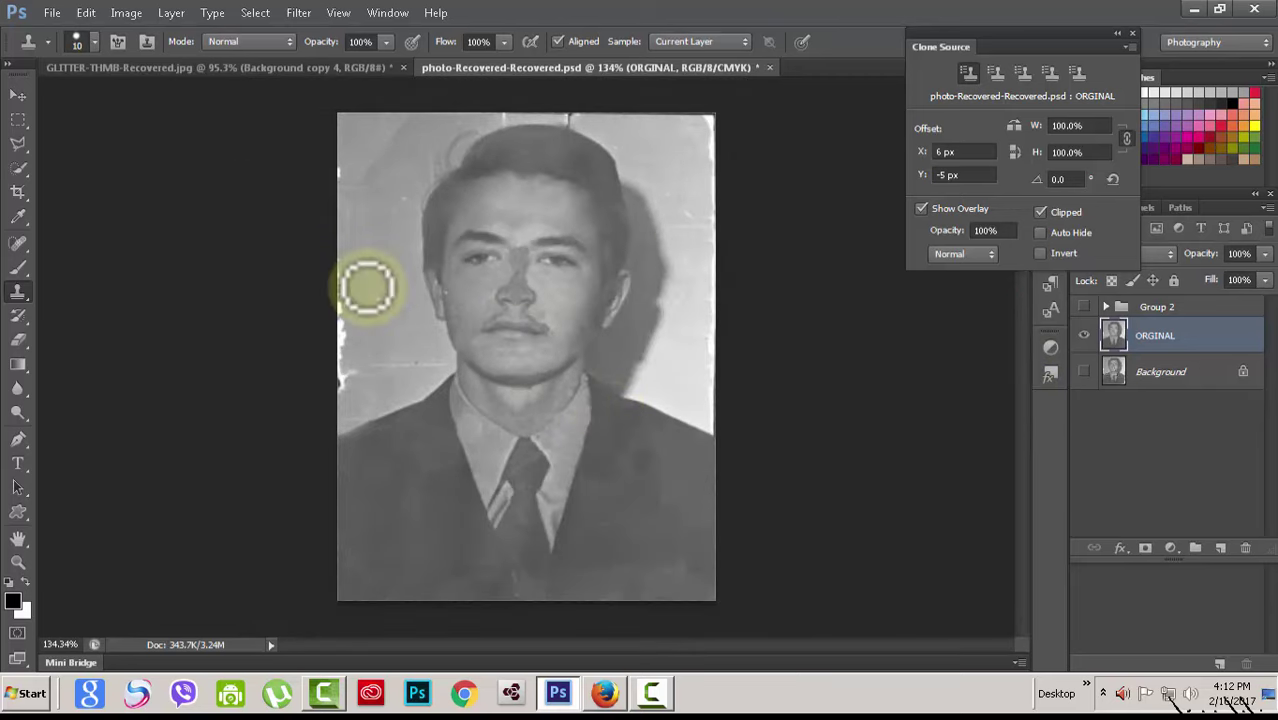
scroll(476, 305, "up", 2, "alt")
scroll(485, 294, "down", 2, "alt")
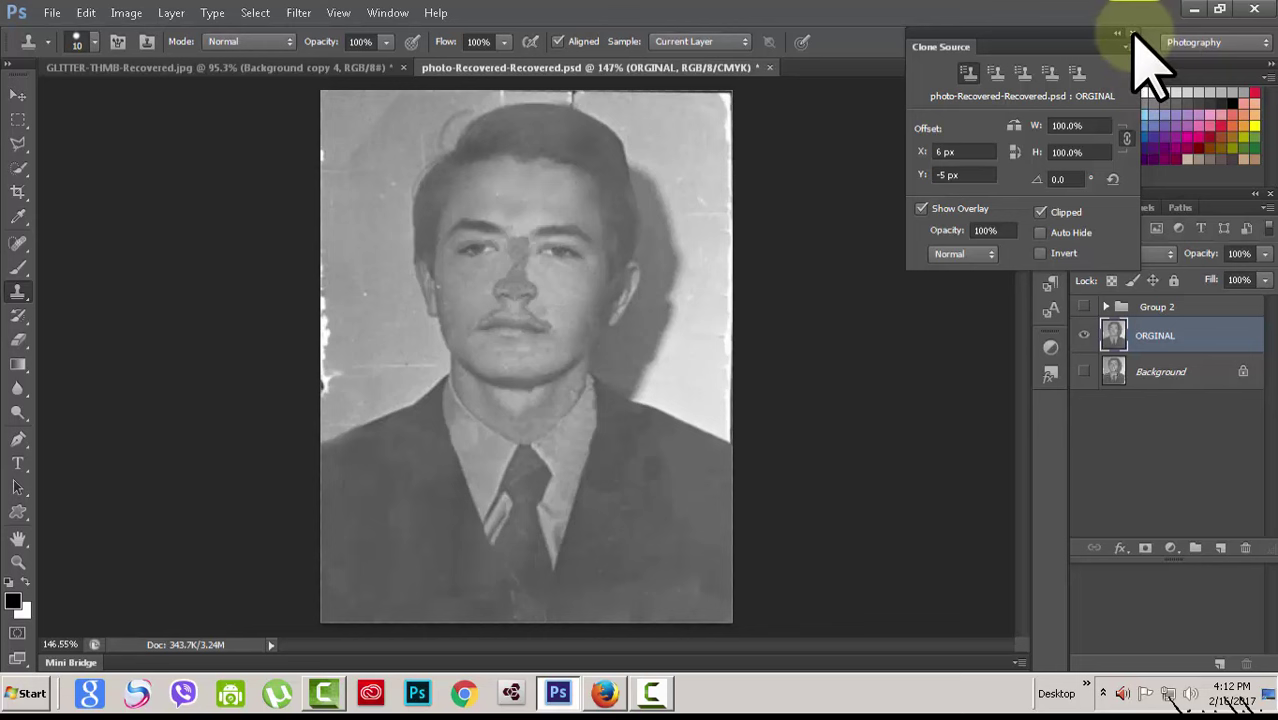
Collapse the Clone Source panel and add a new empty layer named makeup above ORIGINAL.
left_click(1133, 35)
scroll(906, 292, "up", 1)
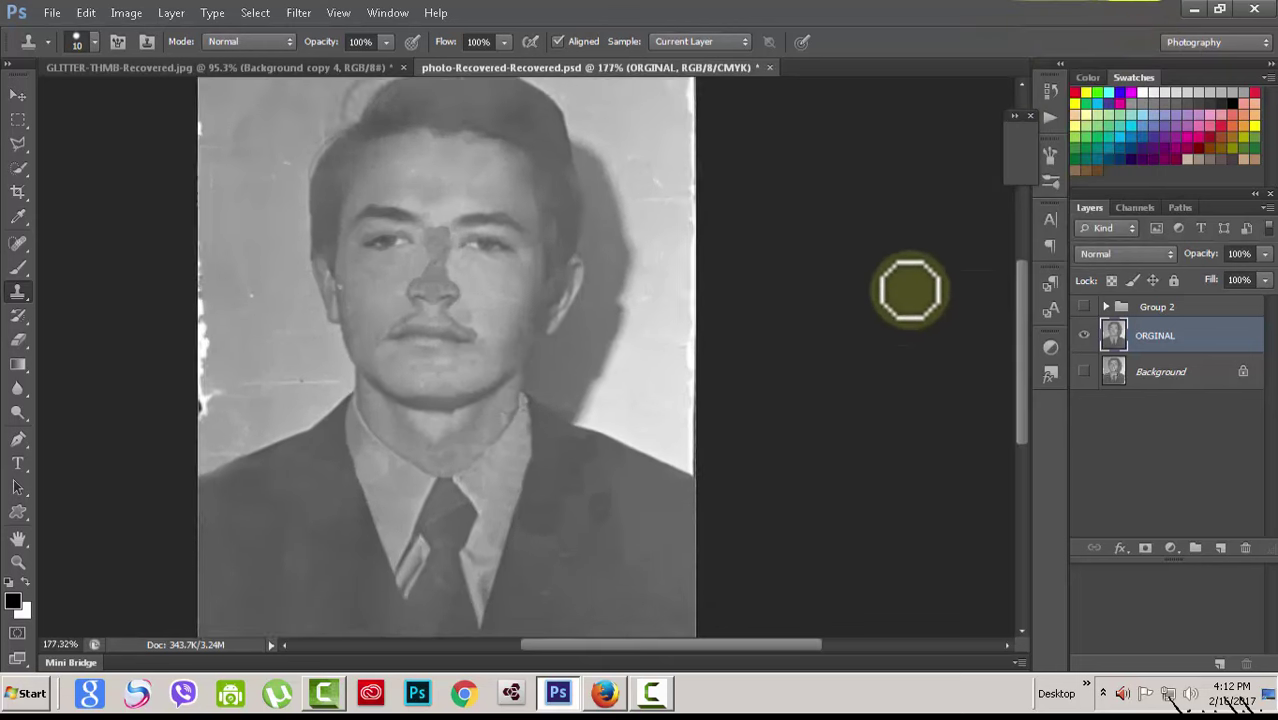
scroll(906, 292, "down", 2)
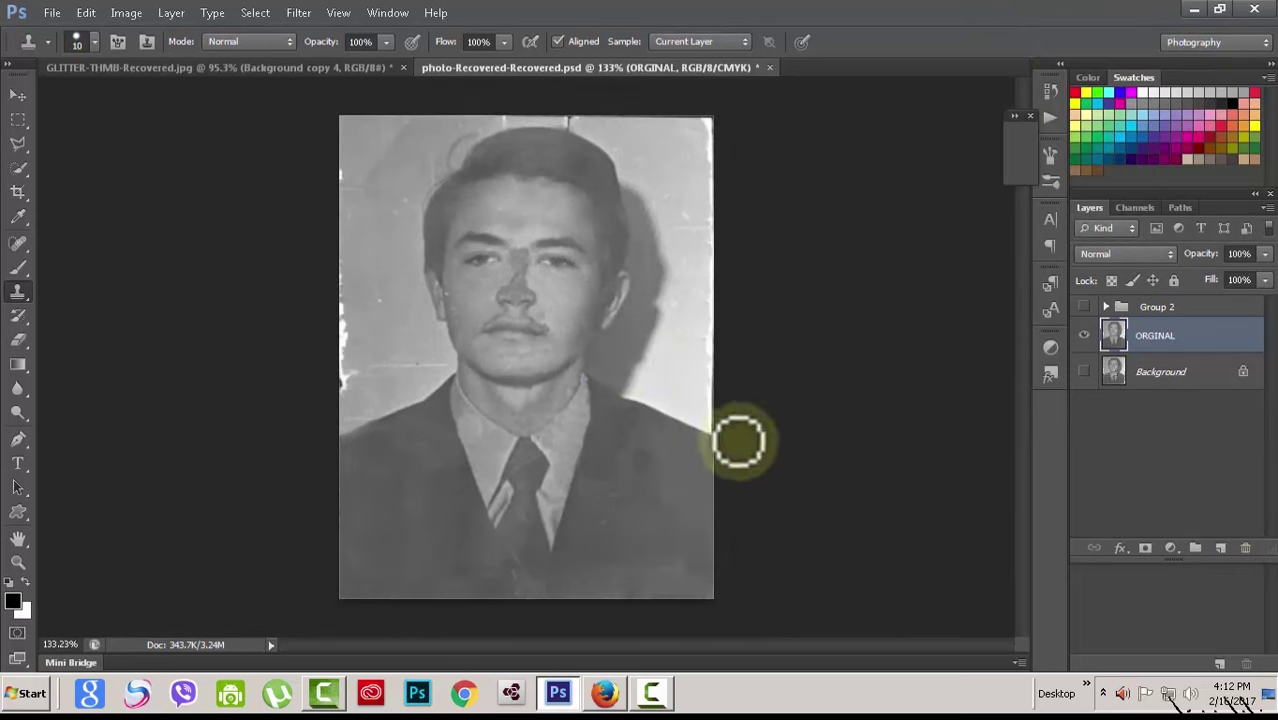
scroll(736, 436, "up", 2)
left_click(1220, 548)
type("makeup")
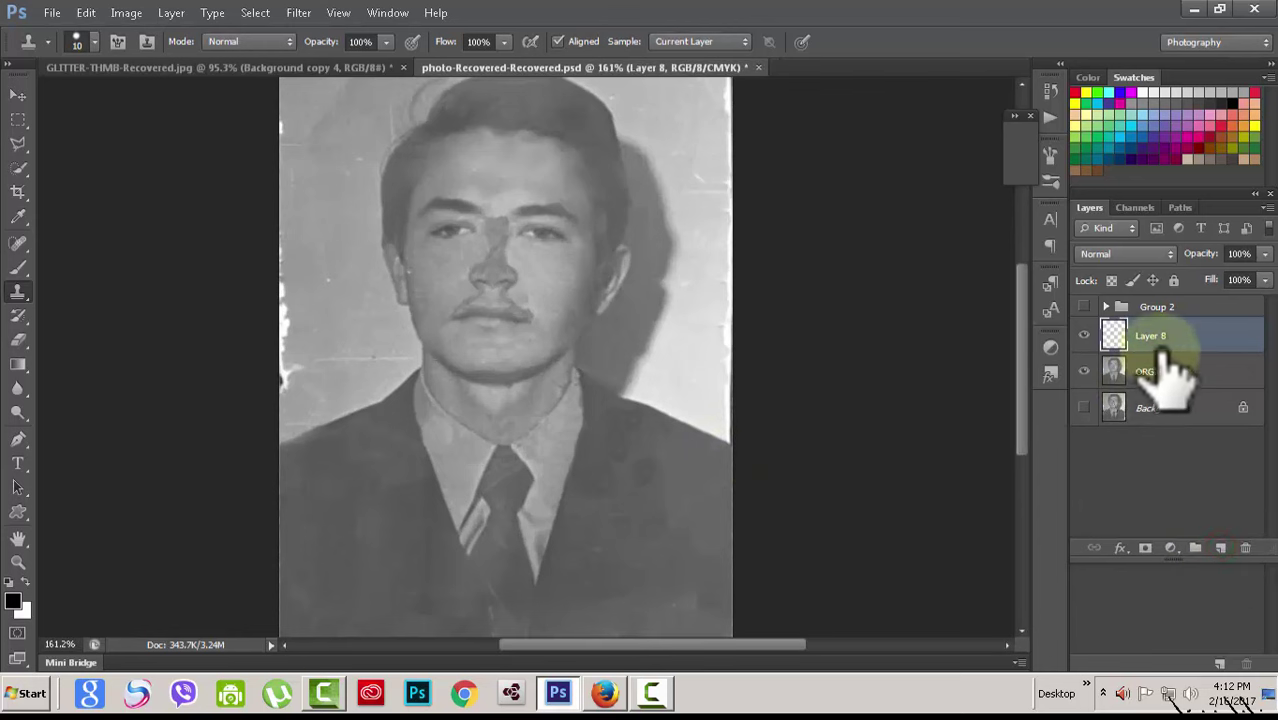
left_click(1228, 343)
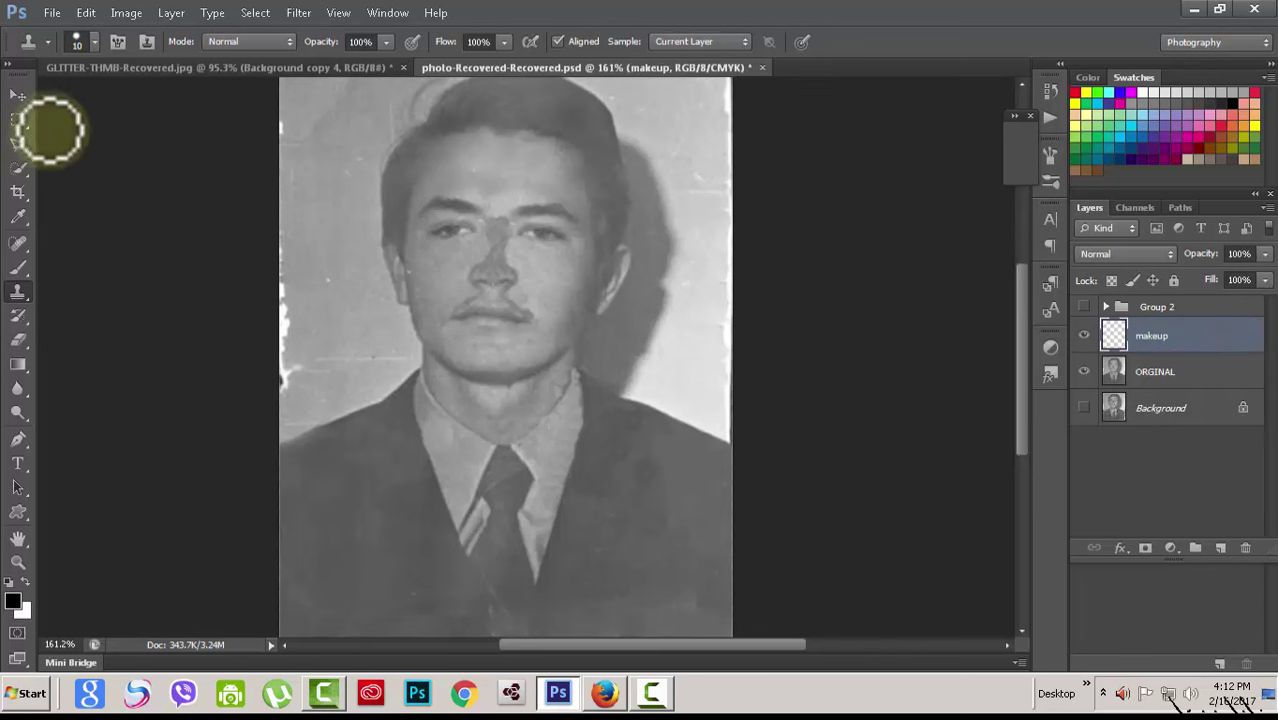
left_click(18, 268)
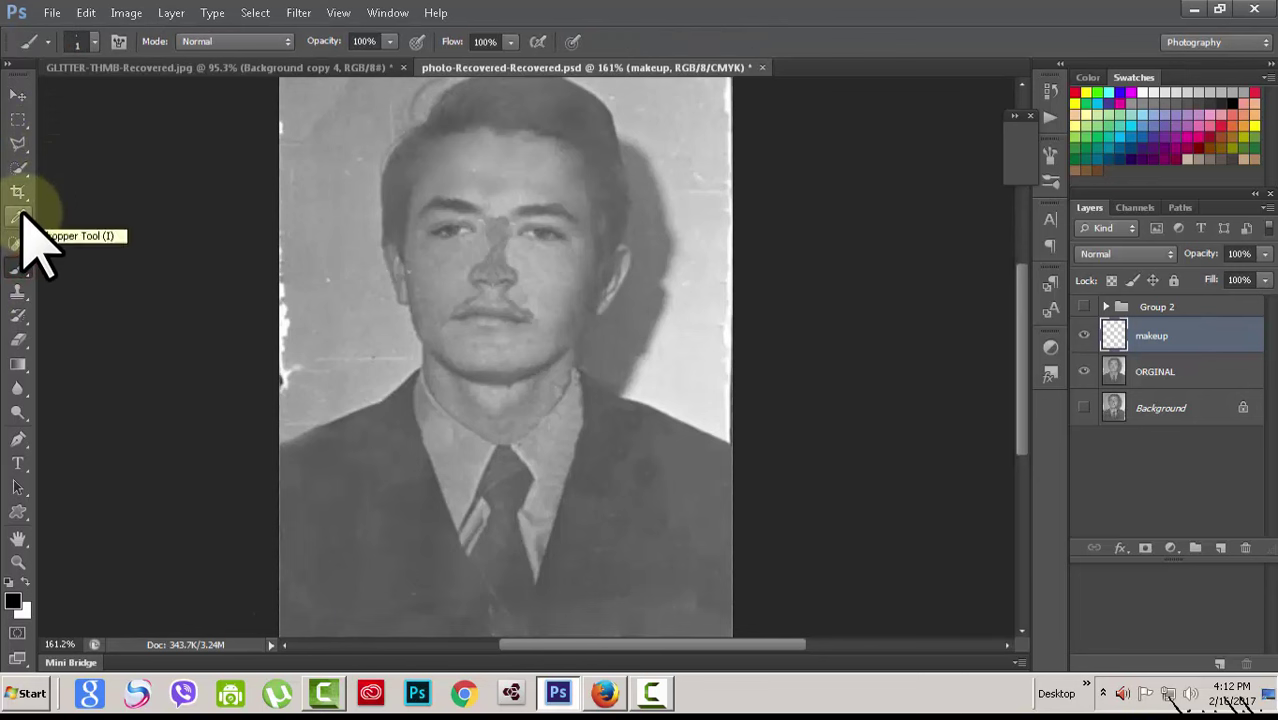
Eyedropper a grey from the face on the Background layer, then show ORIGINAL and hide Background.
left_click(22, 216)
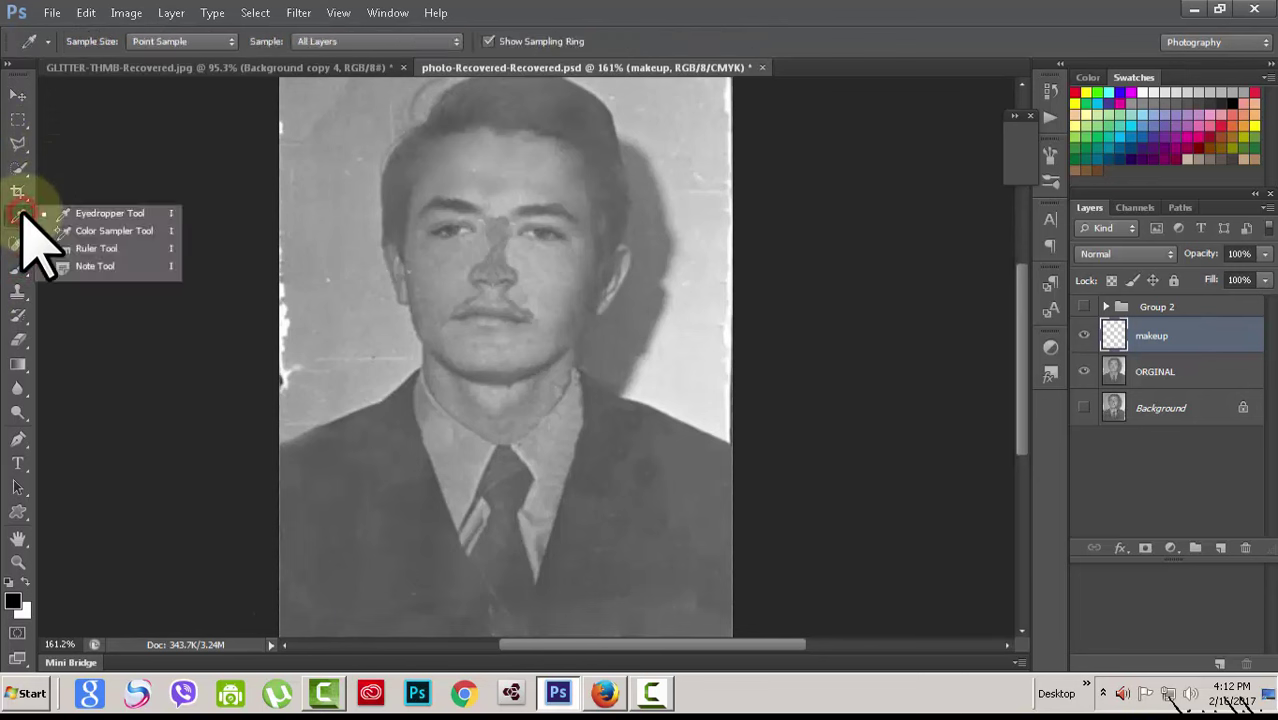
left_click(100, 213)
scroll(365, 400, "up", 1, "alt")
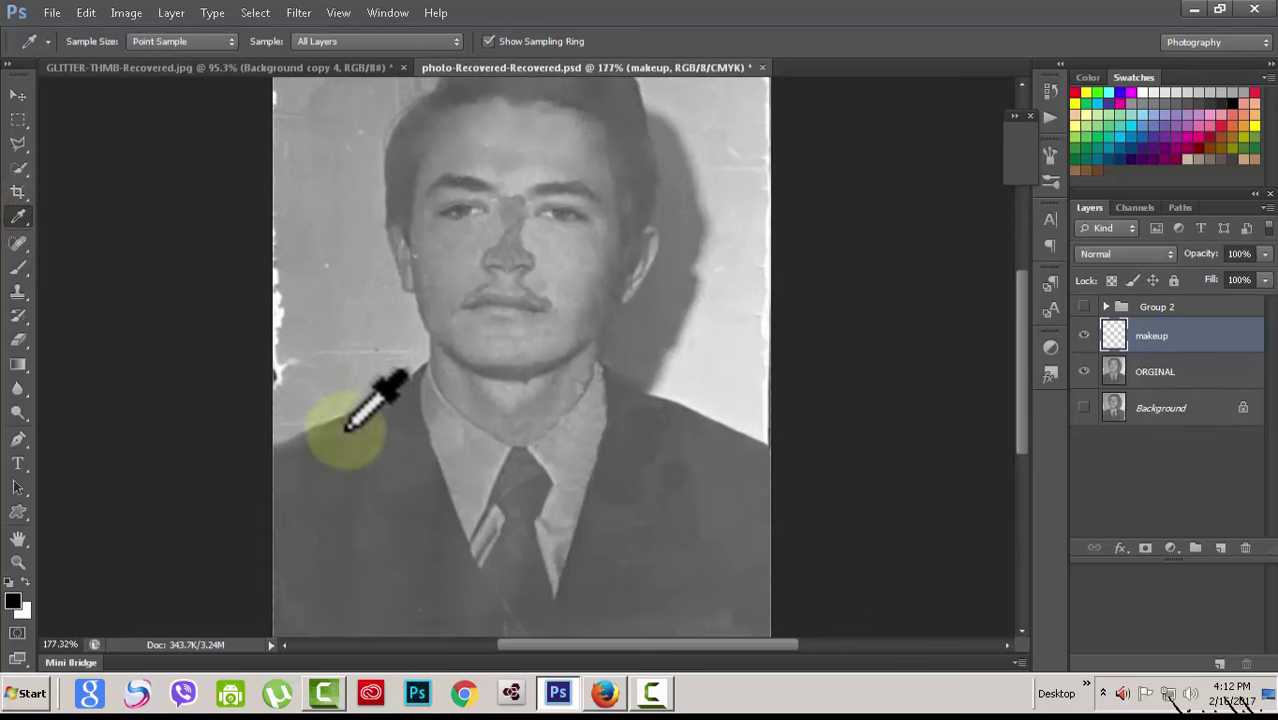
scroll(684, 356, "down", 1, "alt")
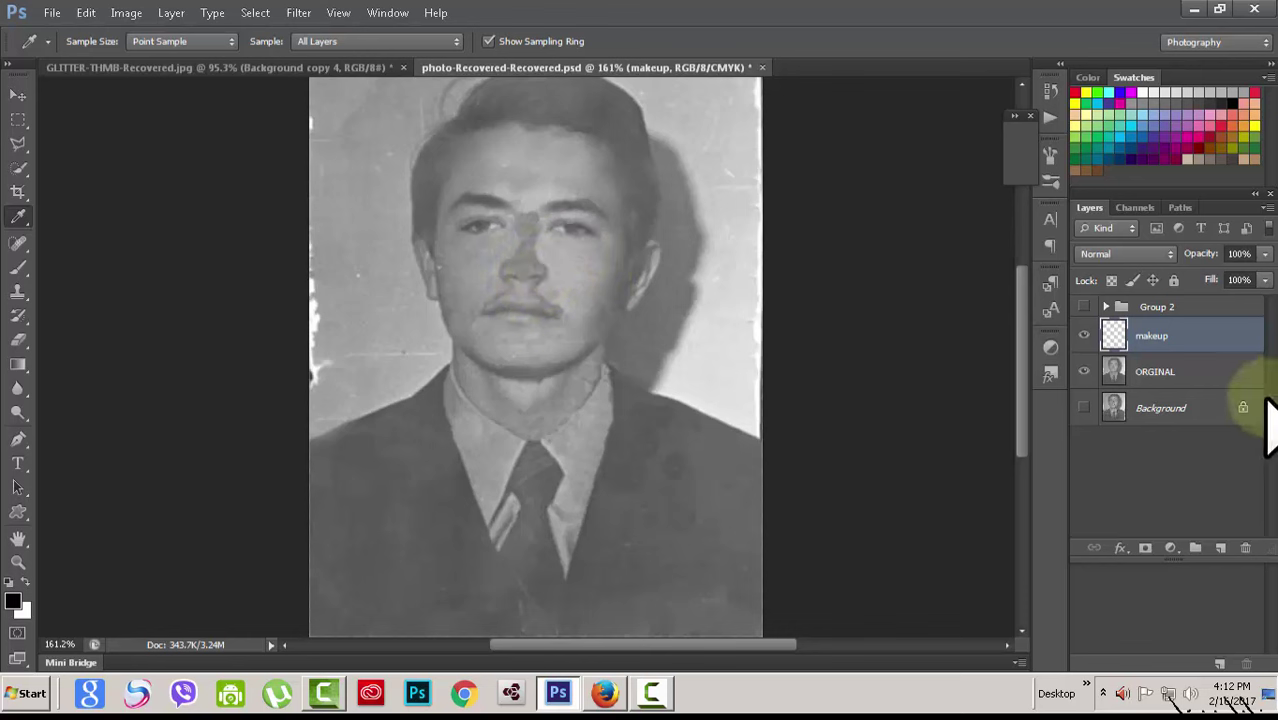
left_click(1190, 372)
left_click(1083, 407)
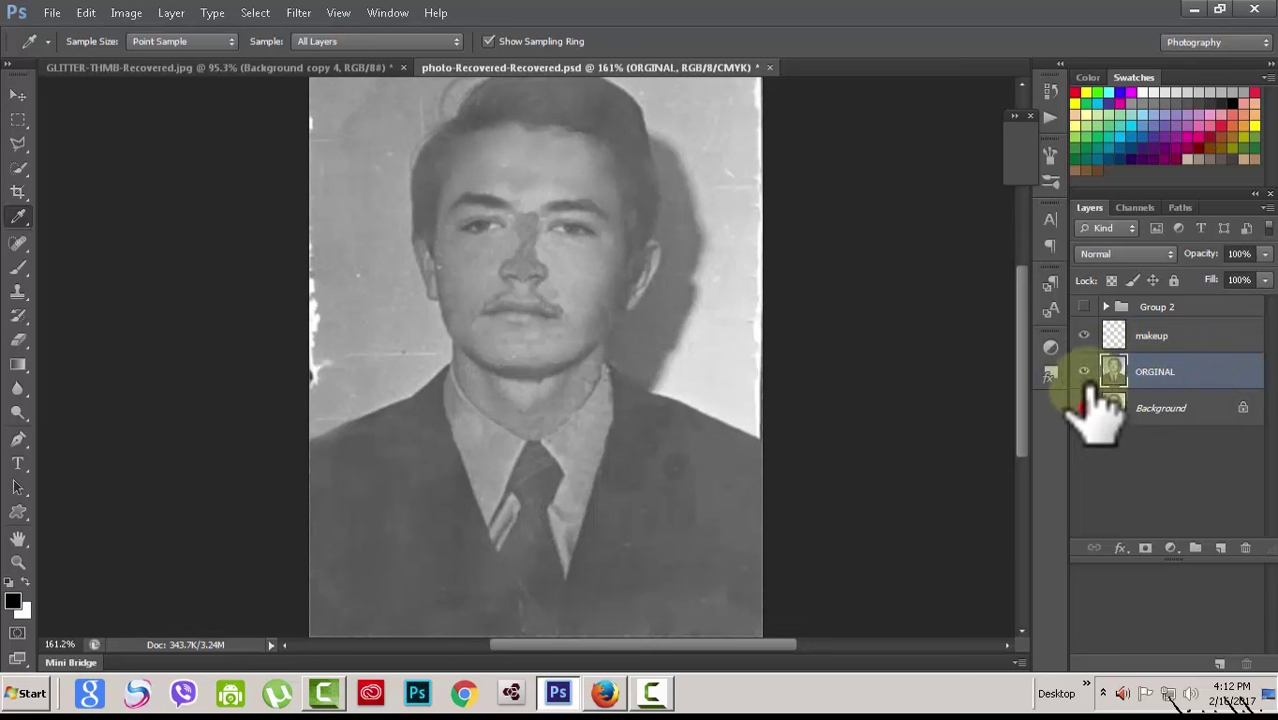
left_click(1083, 371)
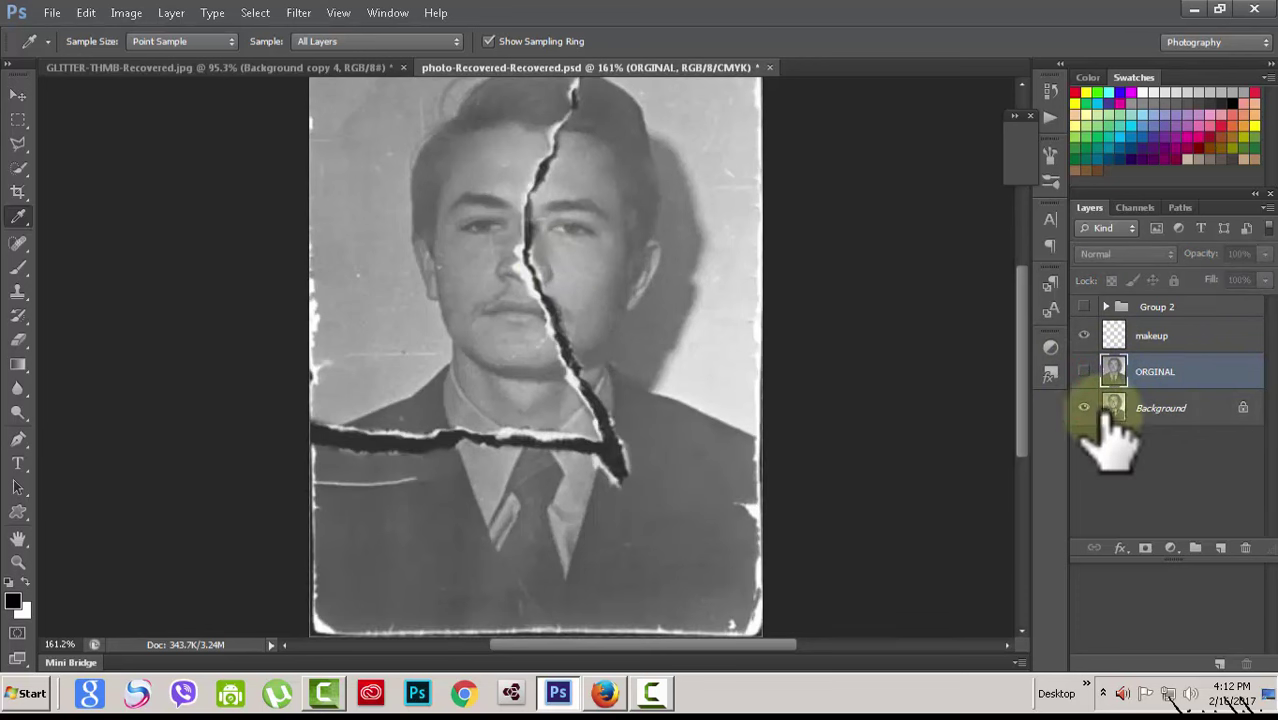
left_click(1205, 407)
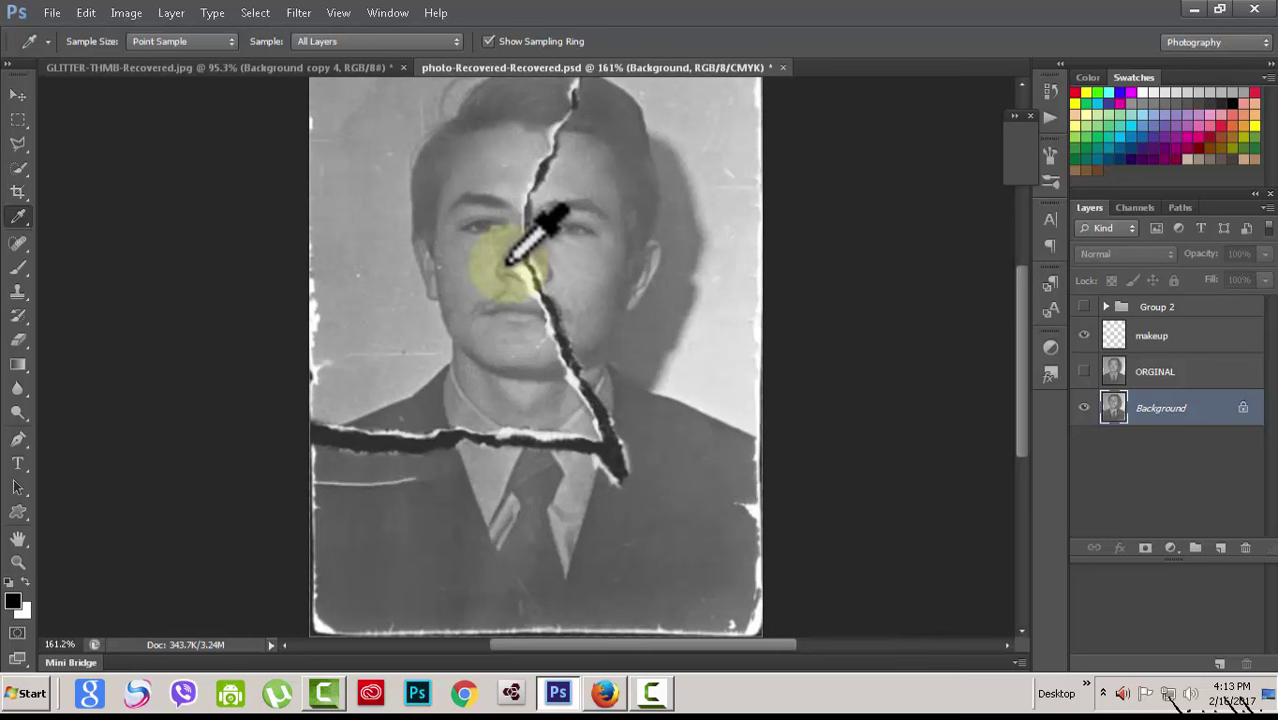
left_click(507, 262)
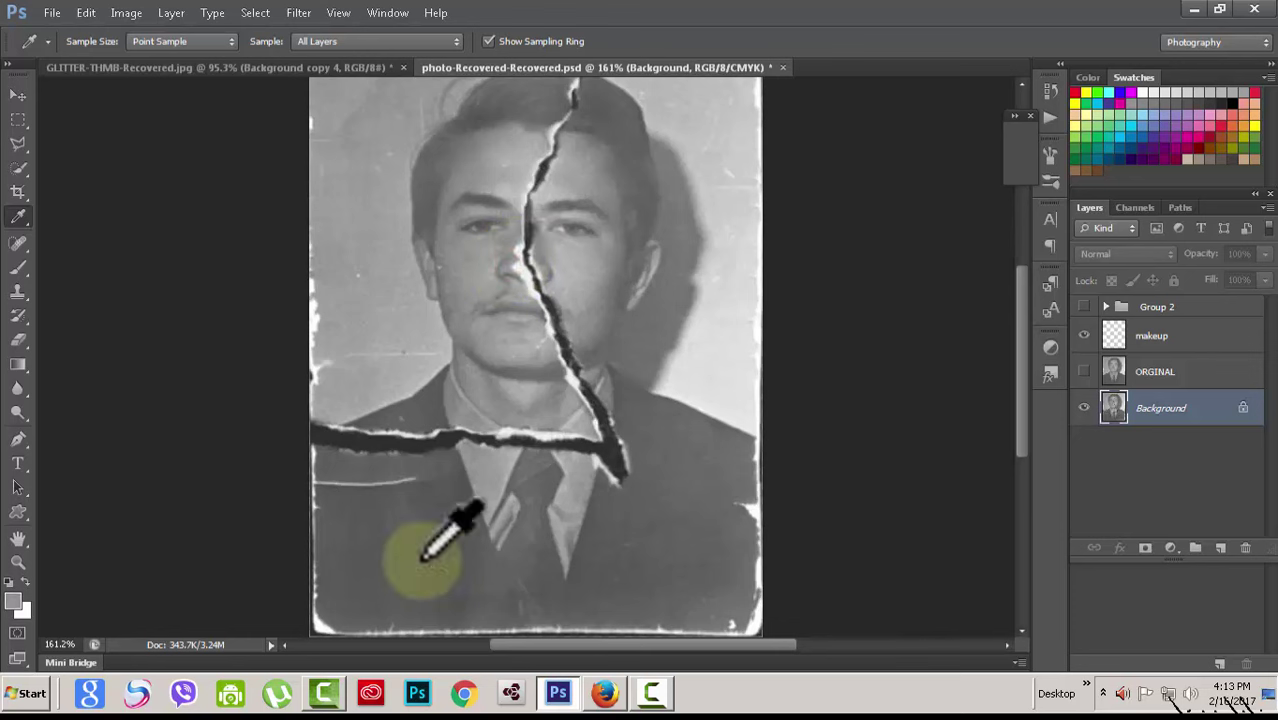
left_click(1215, 372)
left_click(1083, 371)
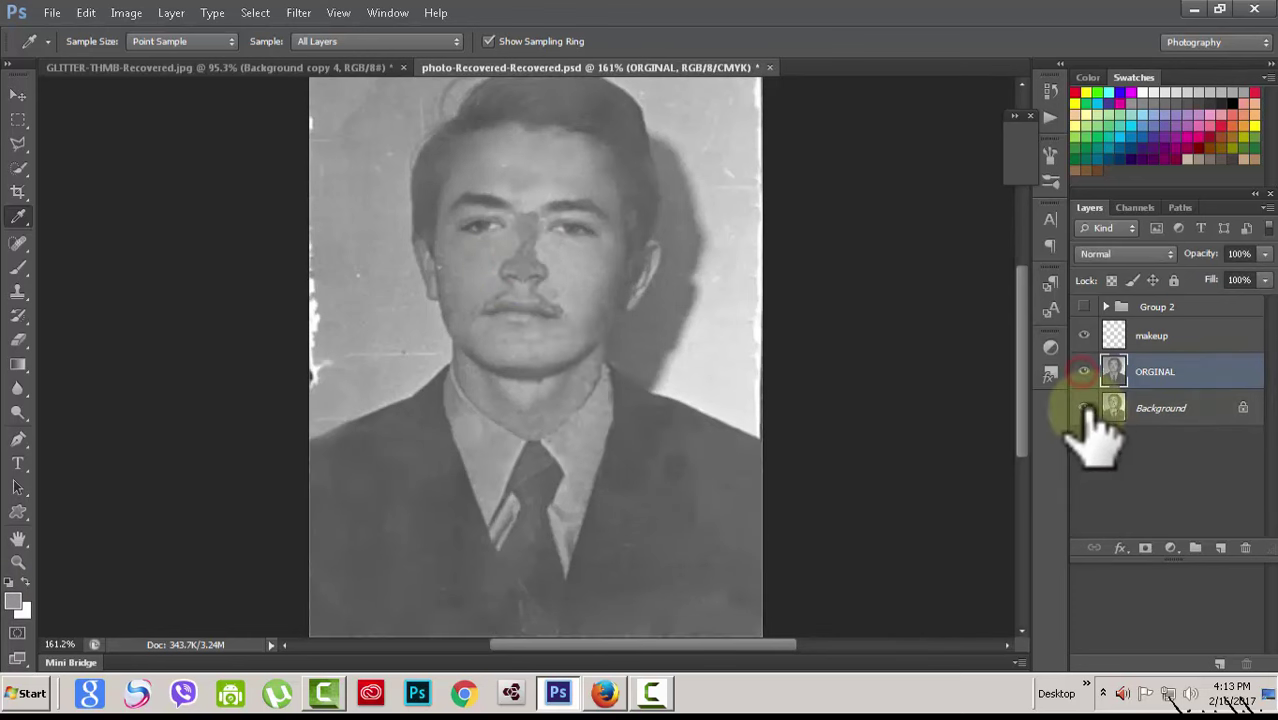
left_click(1083, 408)
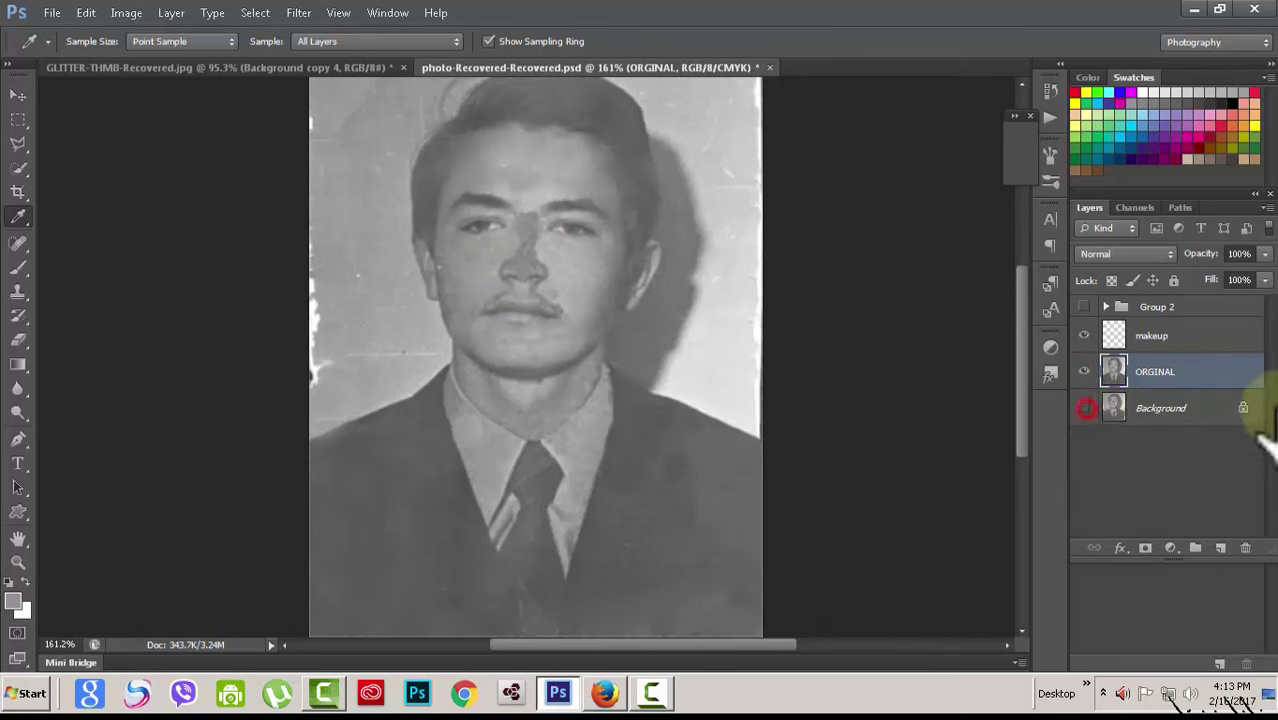
Set the Brush tool to an 11 px tip with 0% hardness.
left_click(18, 268)
left_click(94, 42)
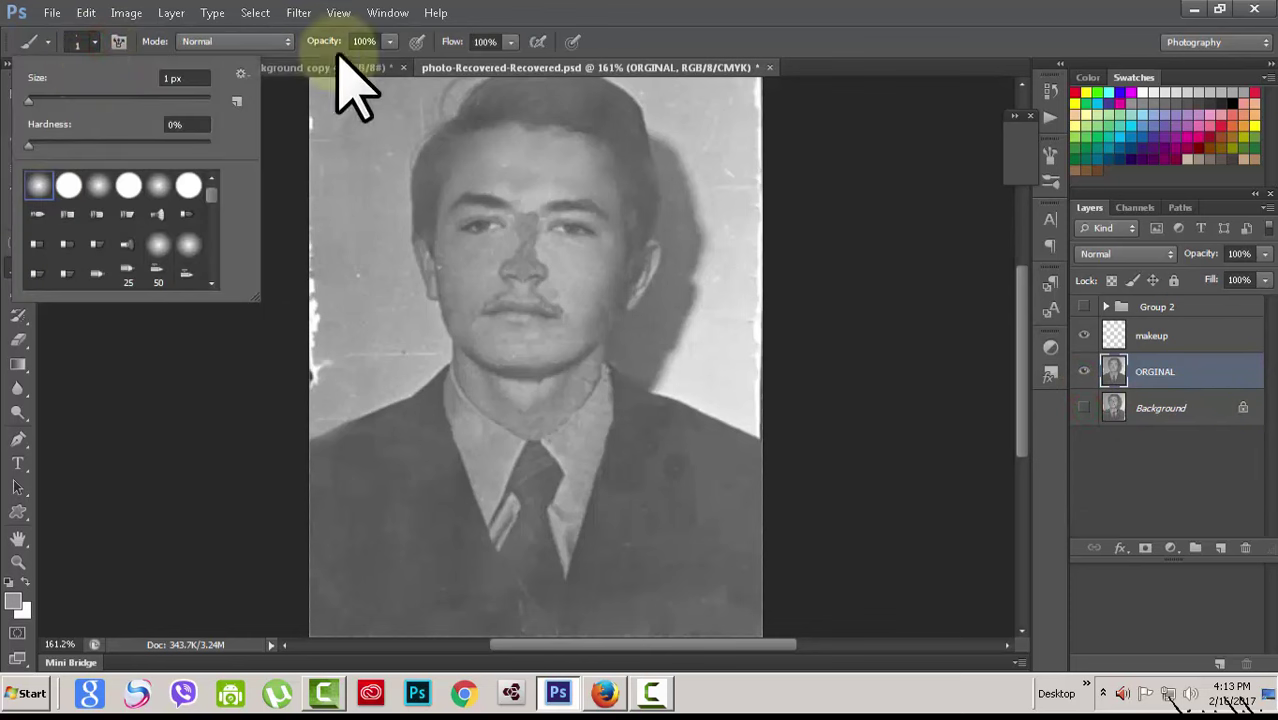
left_click_drag(33, 100, 36, 100)
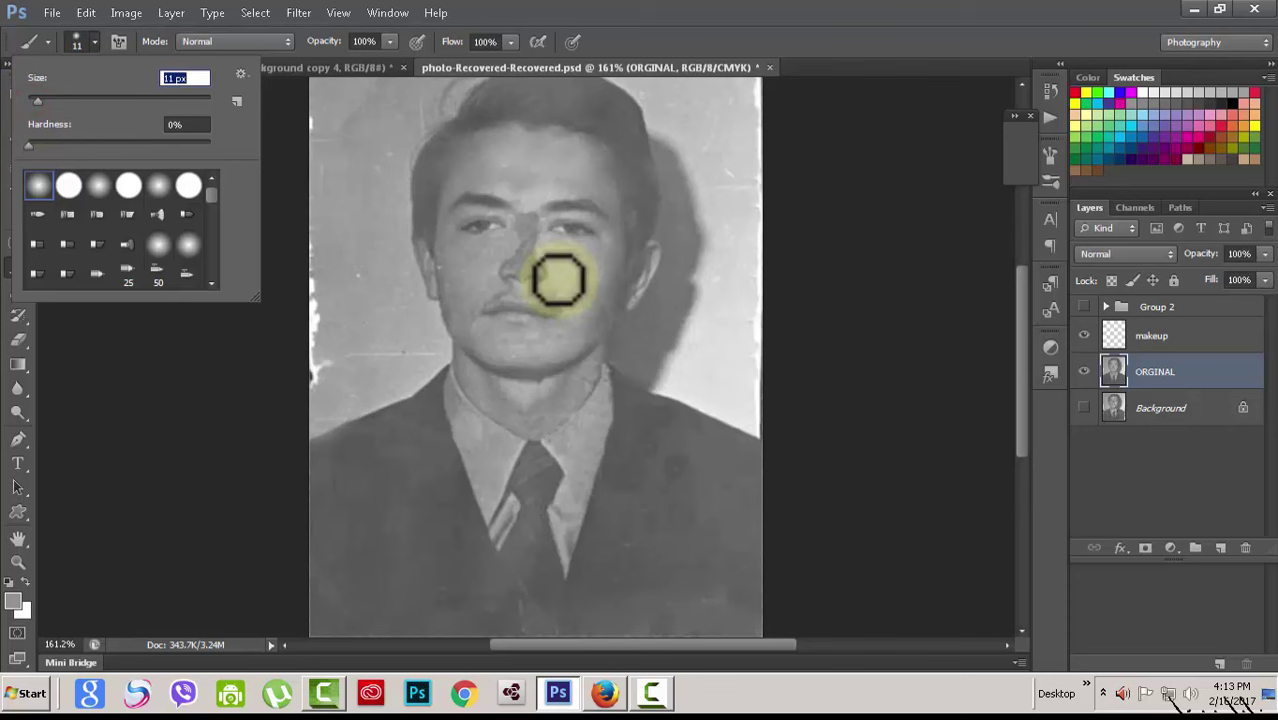
left_click(812, 10)
scroll(698, 248, "up", 1)
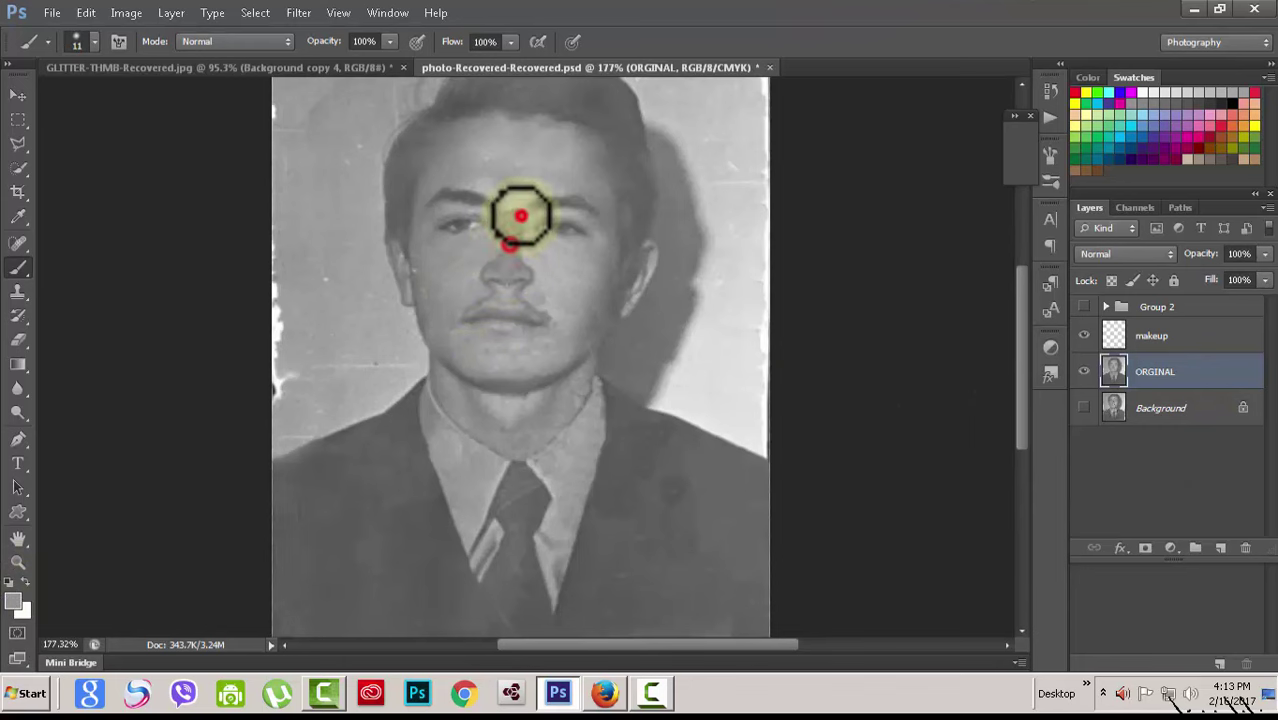
scroll(514, 213, "up", 11)
scroll(491, 257, "up", 3)
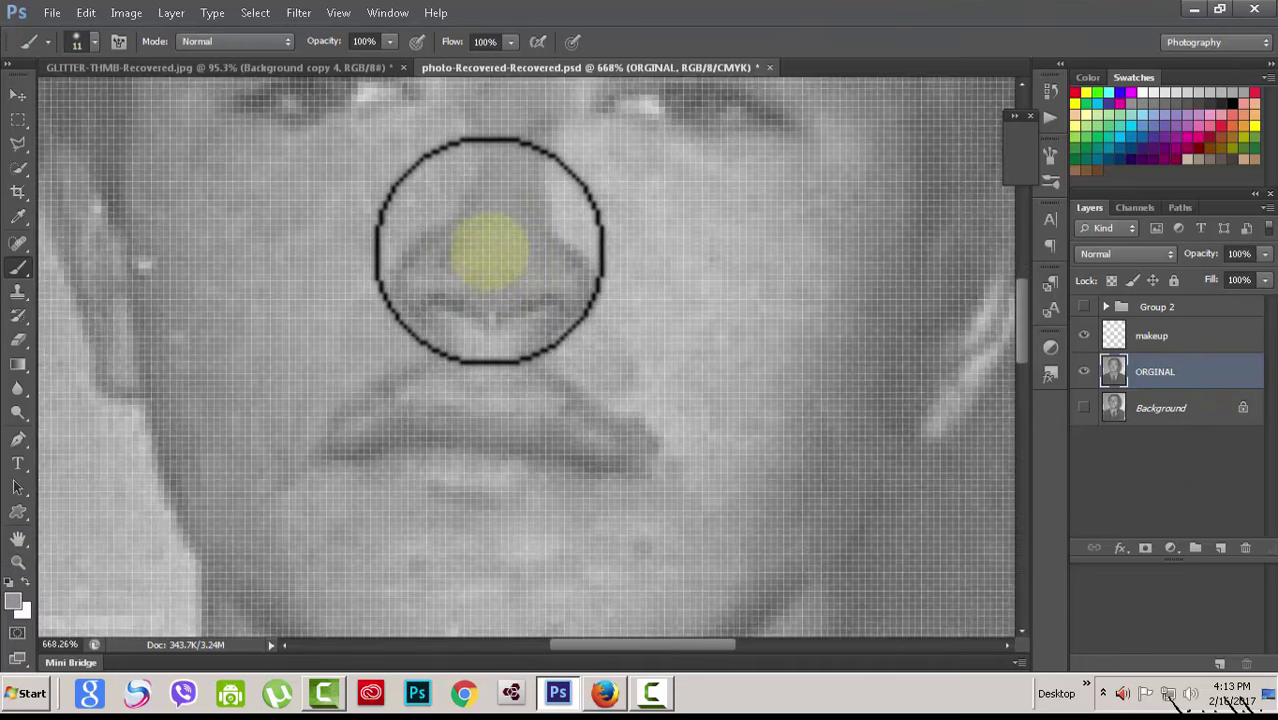
scroll(484, 253, "down", 5)
scroll(474, 248, "down", 3)
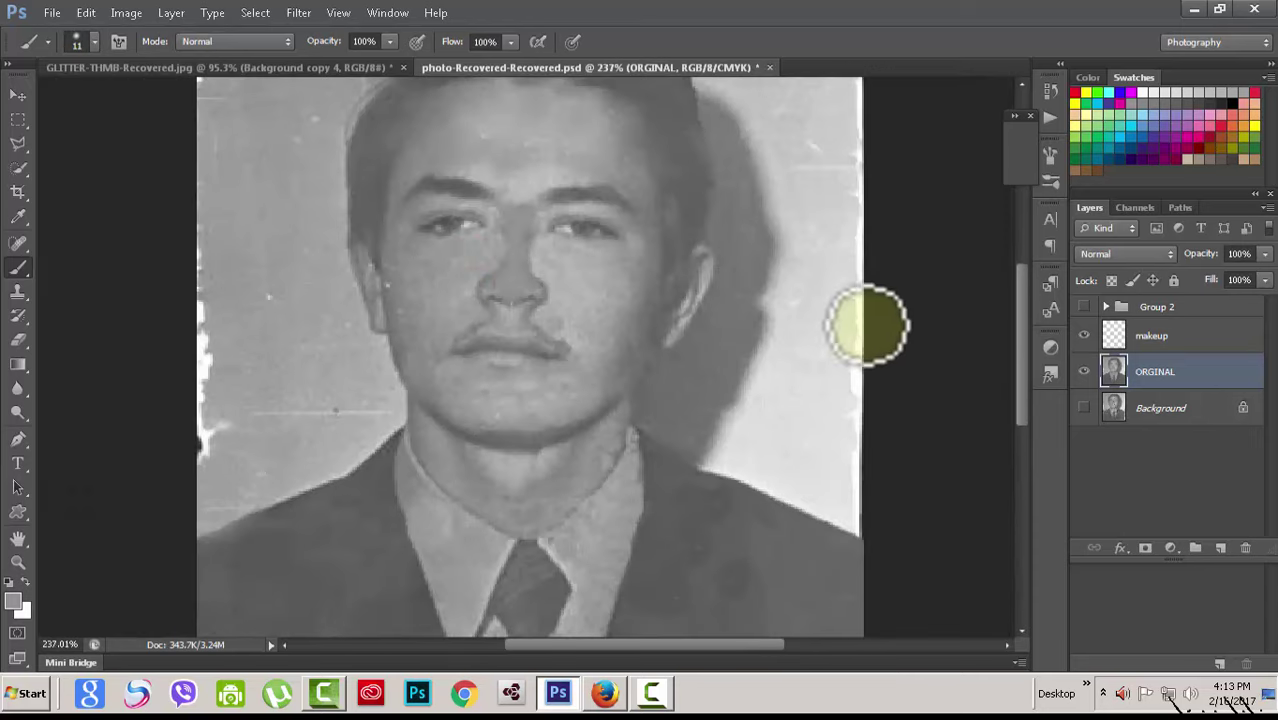
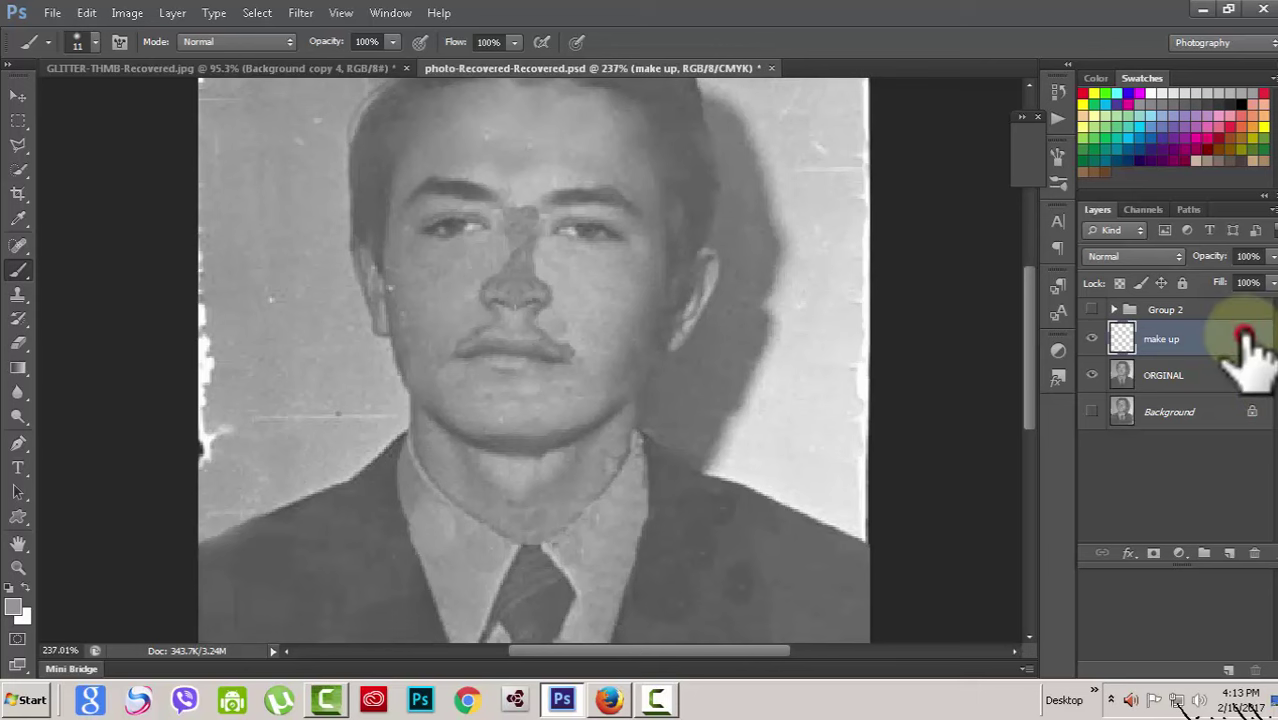
Toggle the ORGINAL layer's visibility to compare the repaint, then reselect the make up layer.
left_click(1188, 374)
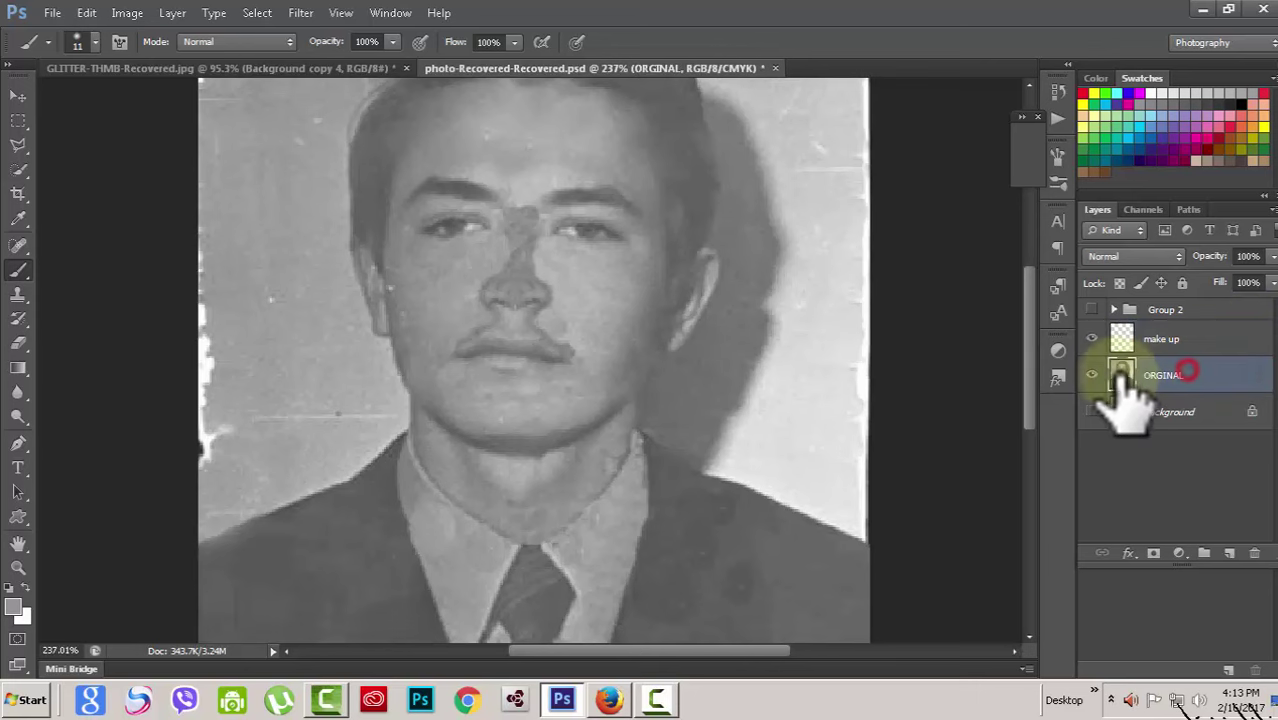
left_click(1092, 374)
left_click(1212, 338)
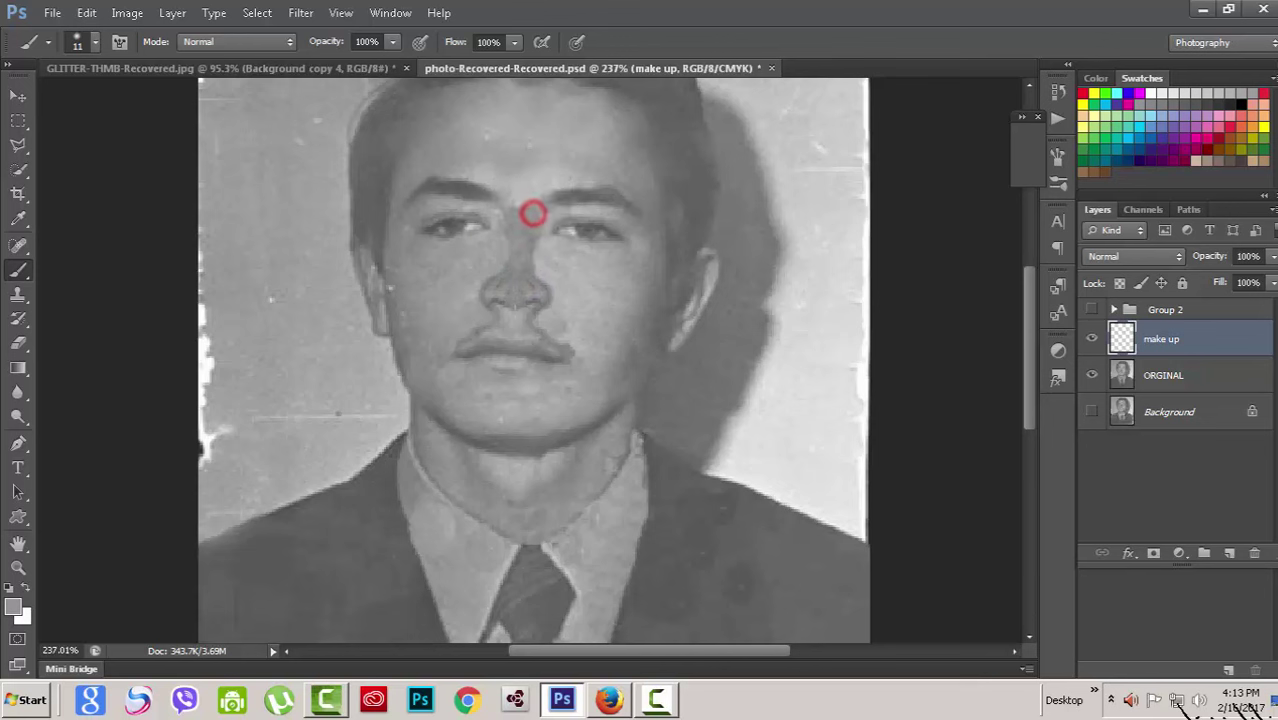
Sample skin tones beside the nose and dab them between the eyes and onto the nose.
left_click(17, 218)
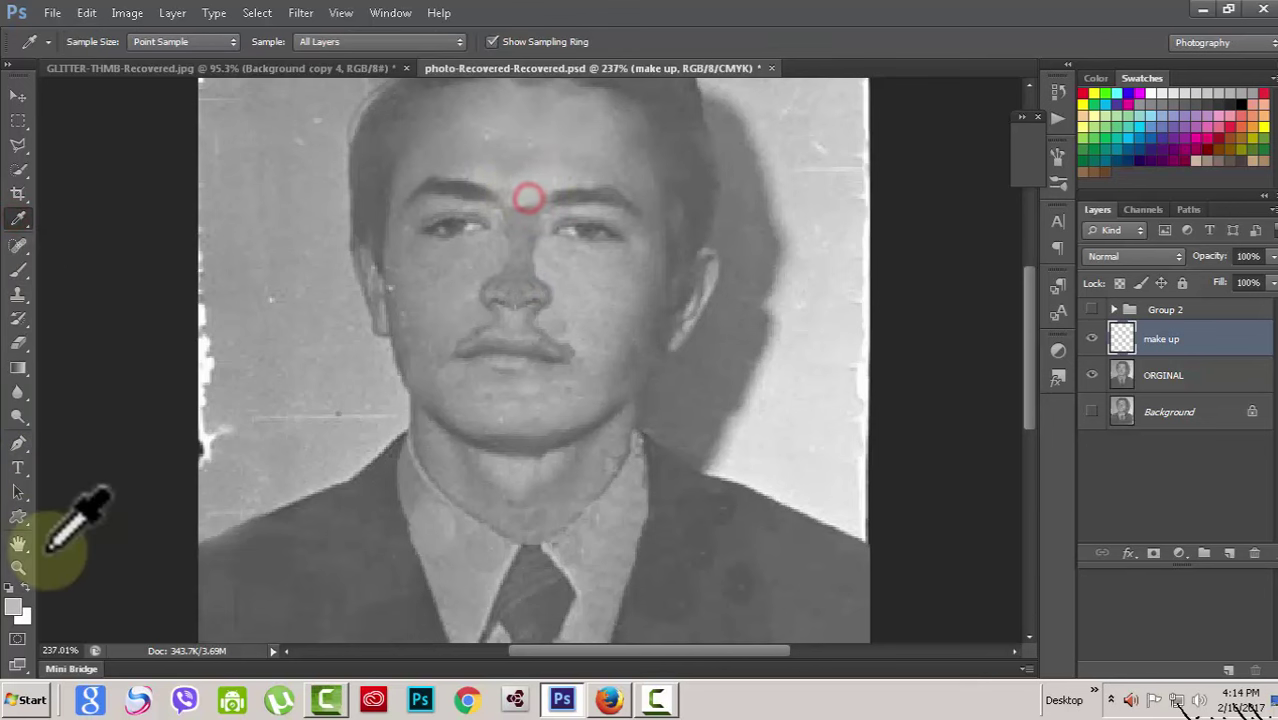
left_click(18, 268)
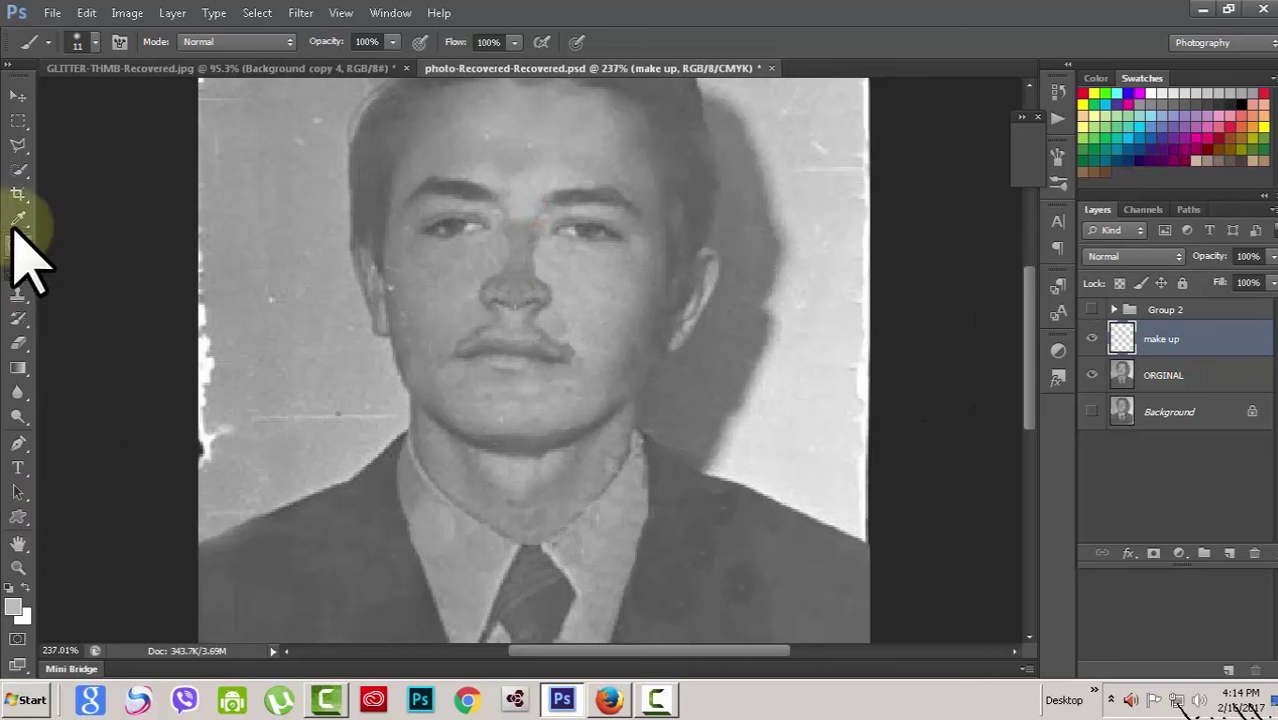
left_click(520, 232)
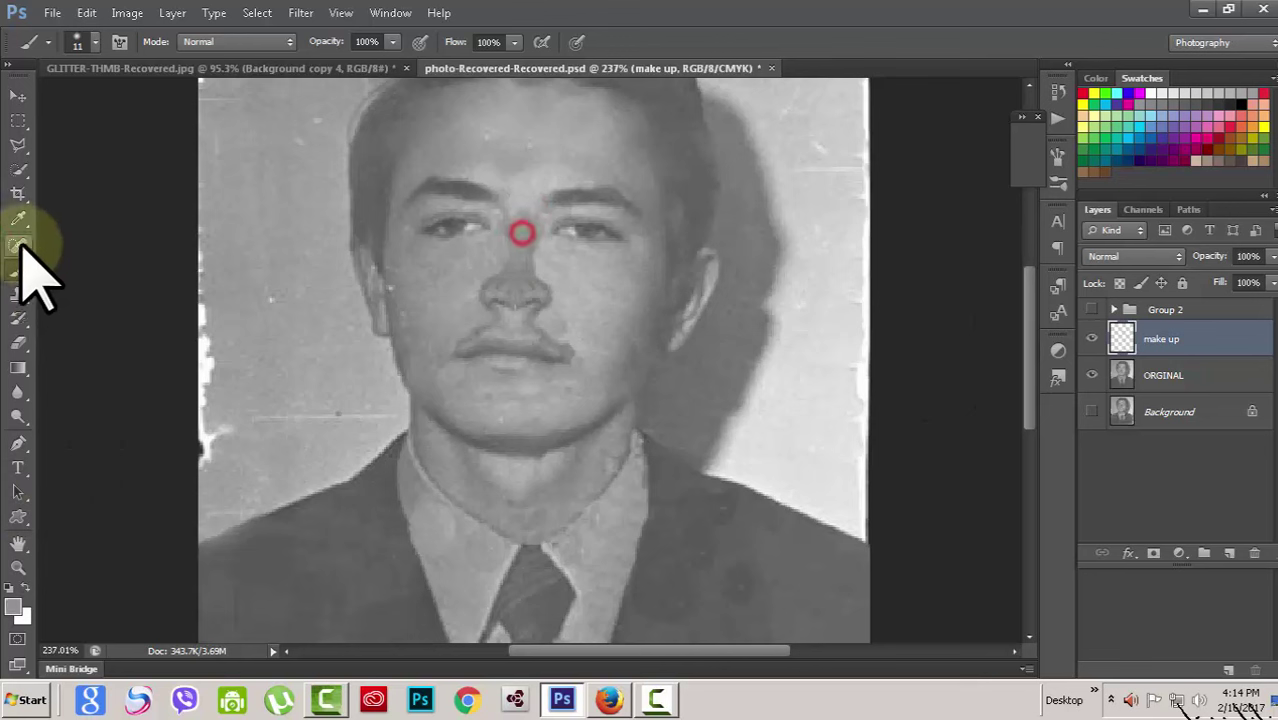
left_click(20, 218)
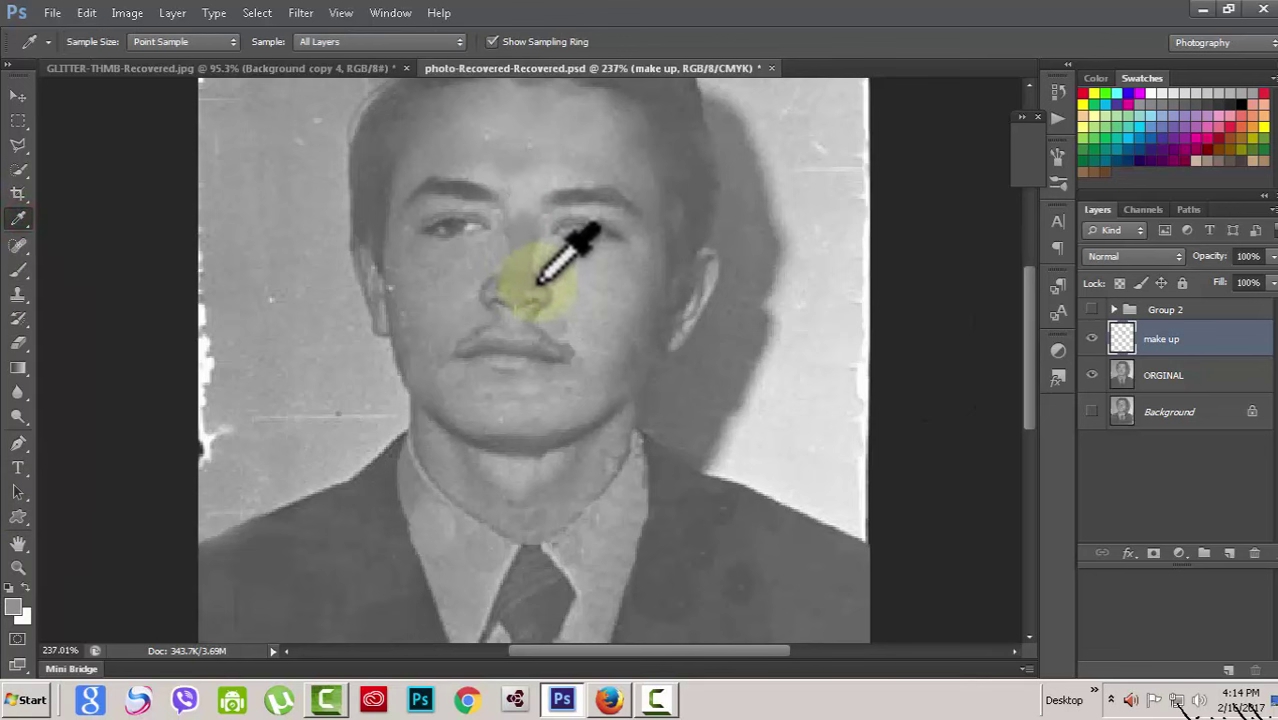
left_click(538, 282)
left_click(18, 272)
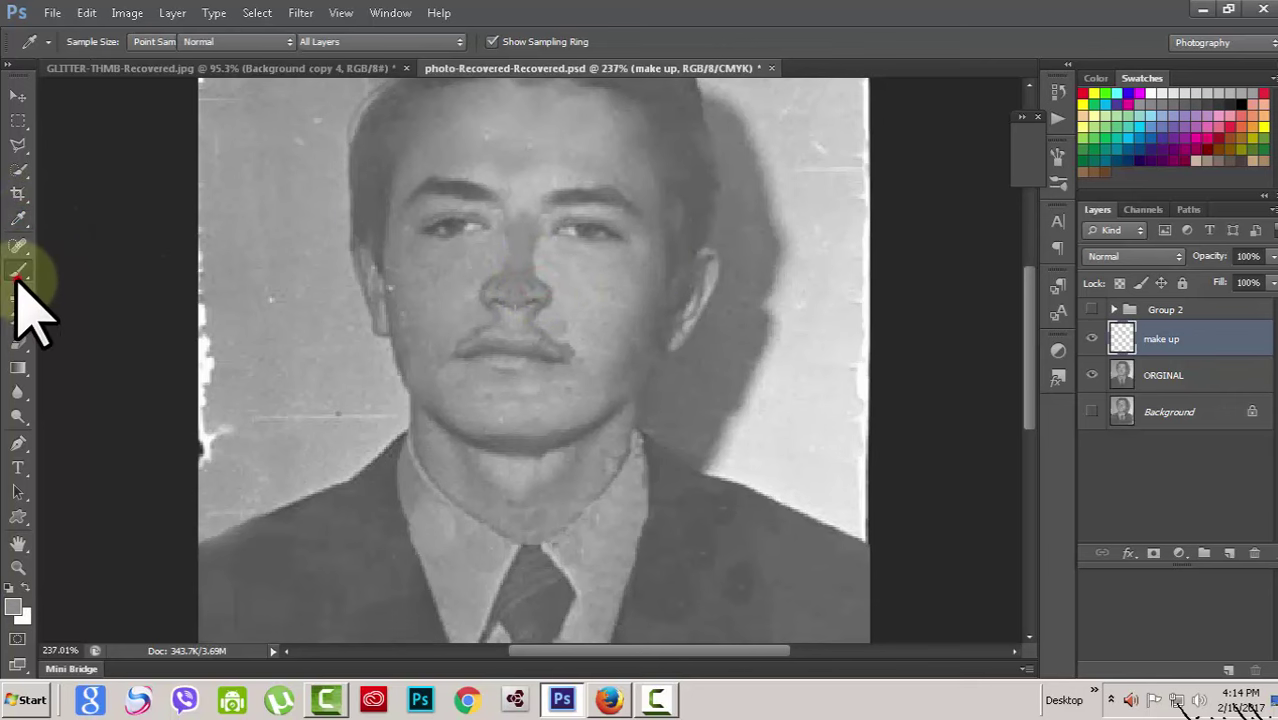
left_click(519, 294)
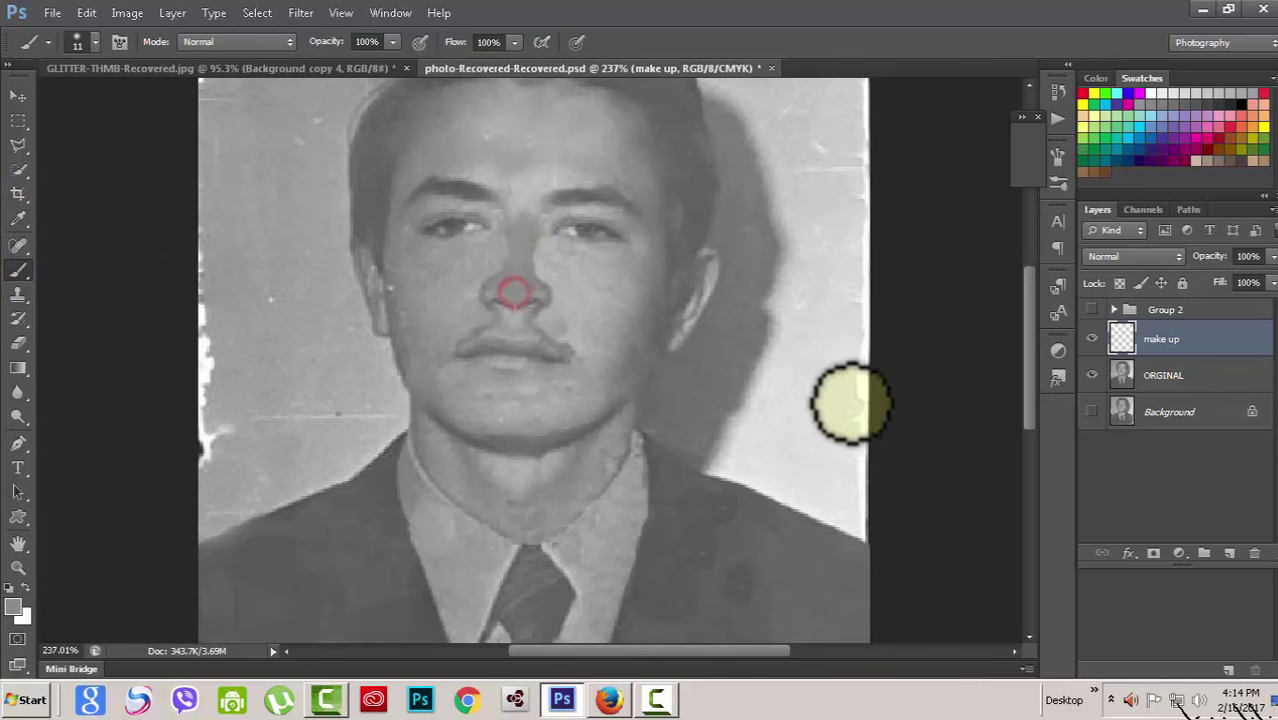
scroll(653, 605, "up", 1)
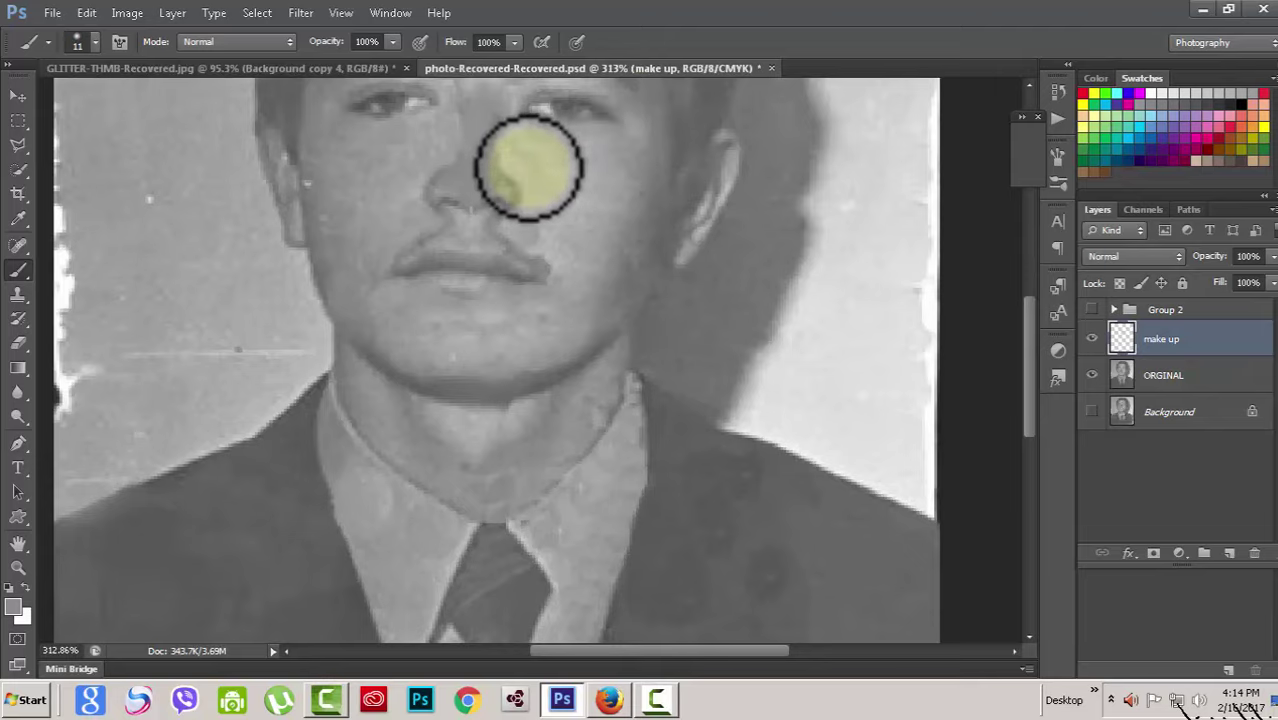
scroll(528, 165, "up", 1)
scroll(534, 183, "down", 3)
scroll(491, 163, "up", 1)
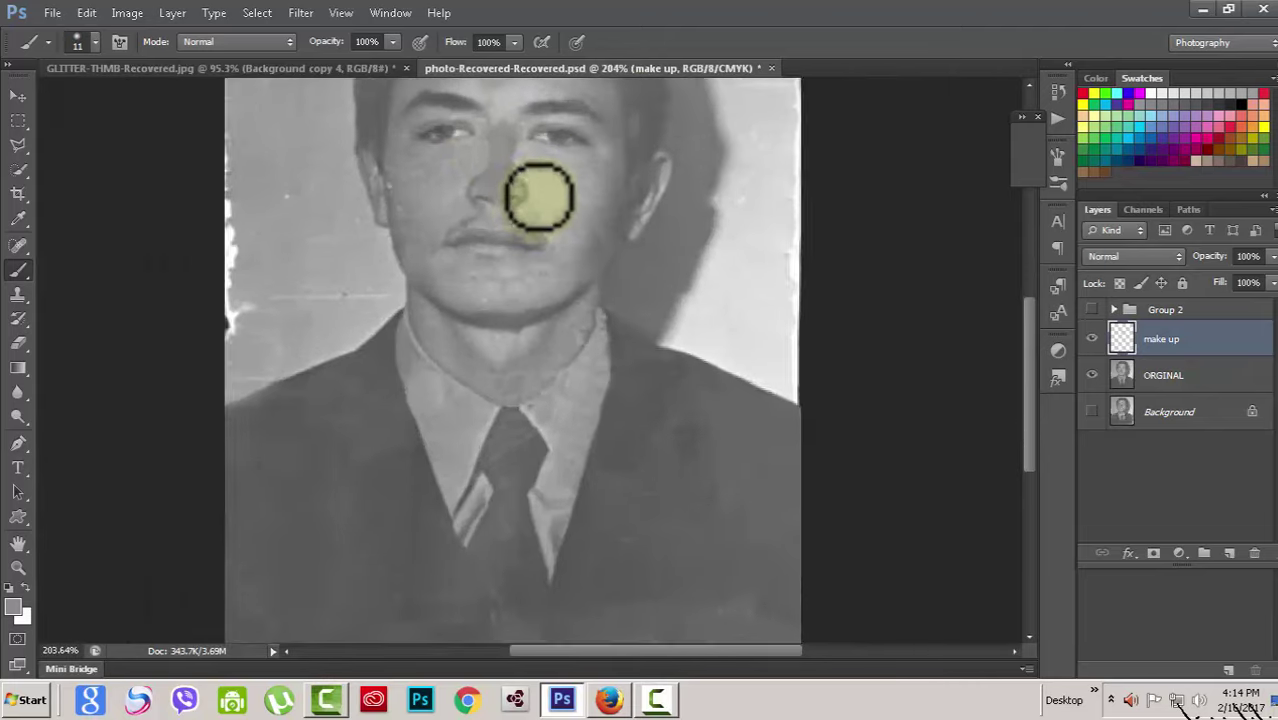
scroll(542, 194, "down", 2)
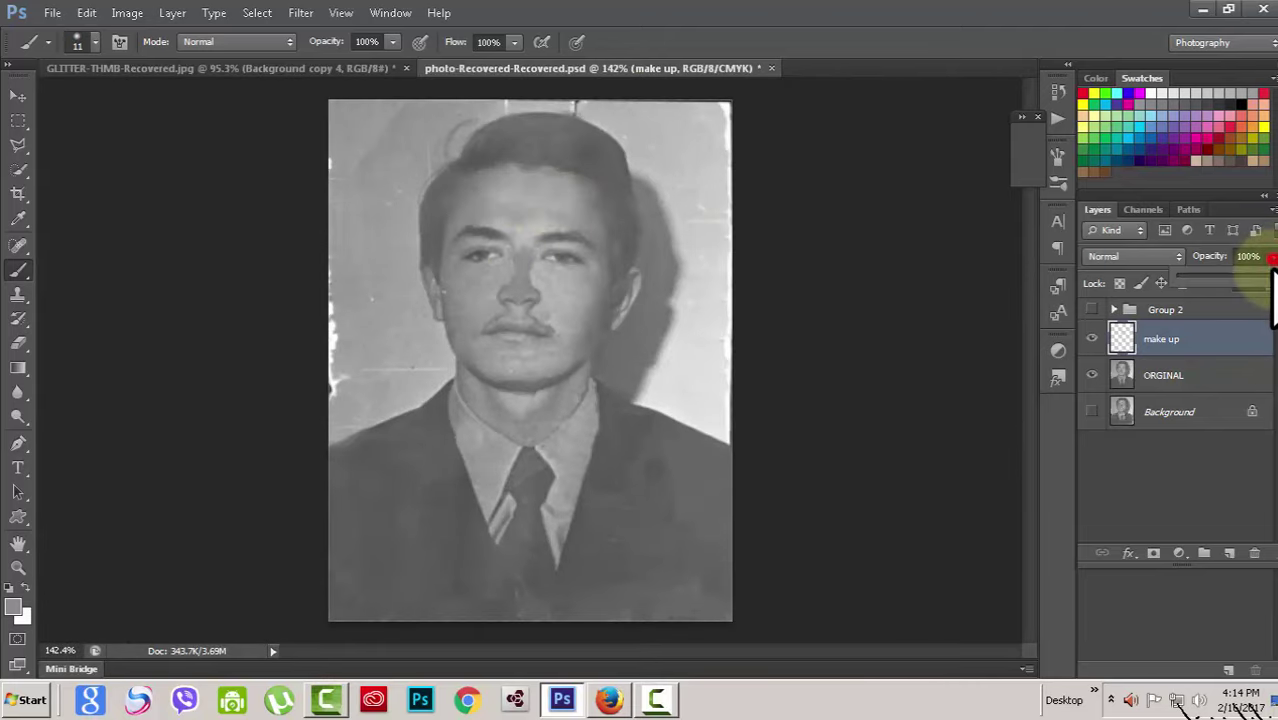
Lower the make up layer's opacity to 90% and sample a skin tone from the cheek.
mouse_move(1271, 279)
left_mouse_down()
mouse_move(1224, 277)
mouse_move(1258, 278)
left_mouse_up()
scroll(1035, 425, "up", 3)
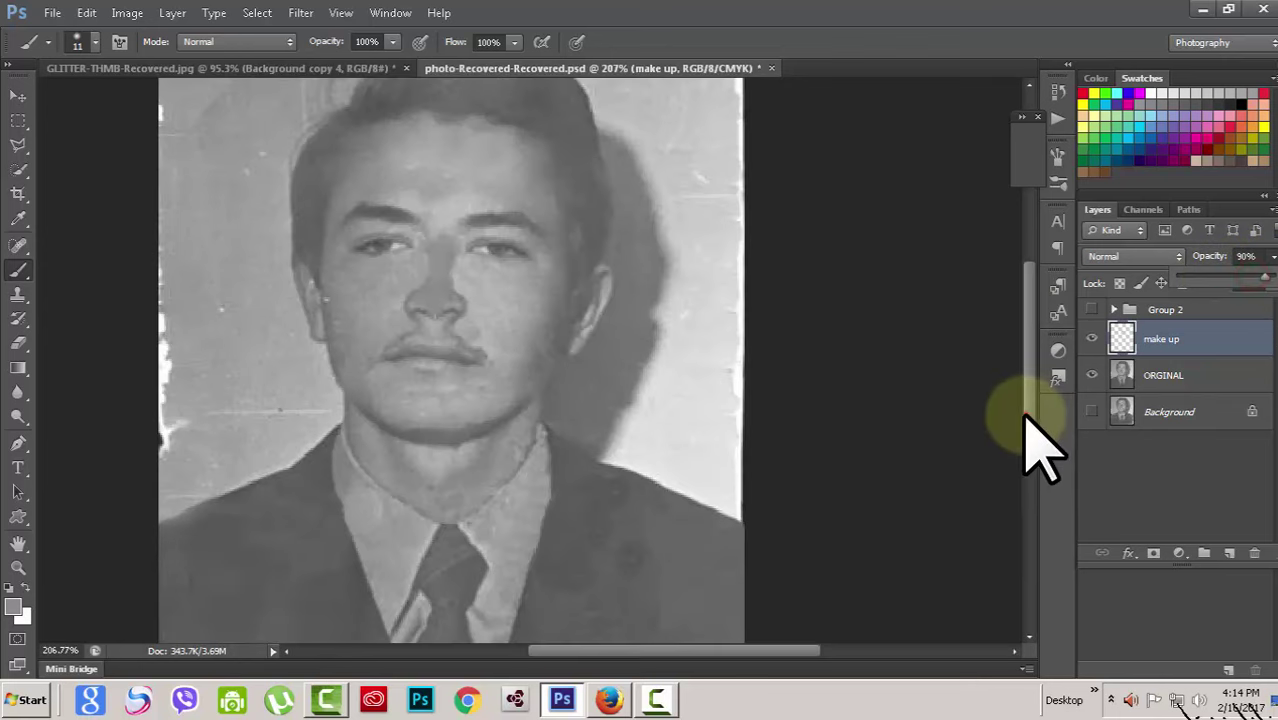
scroll(420, 300, "up", 2)
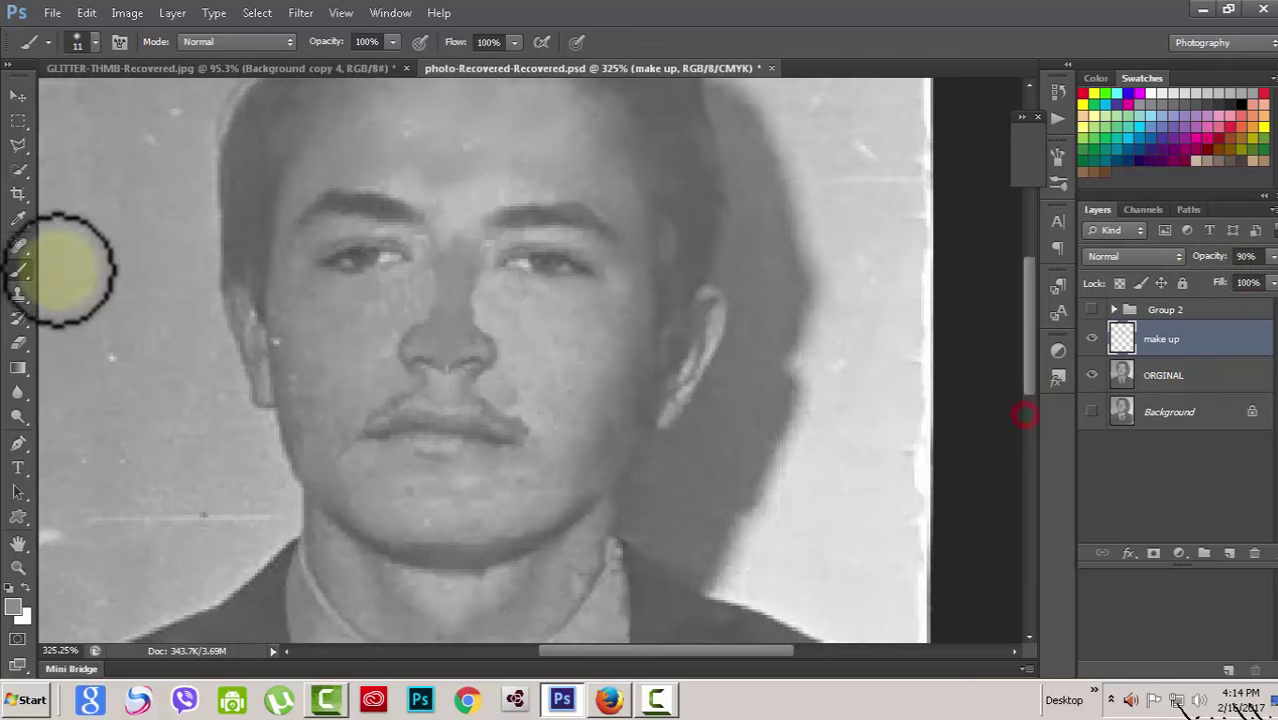
left_click(22, 219)
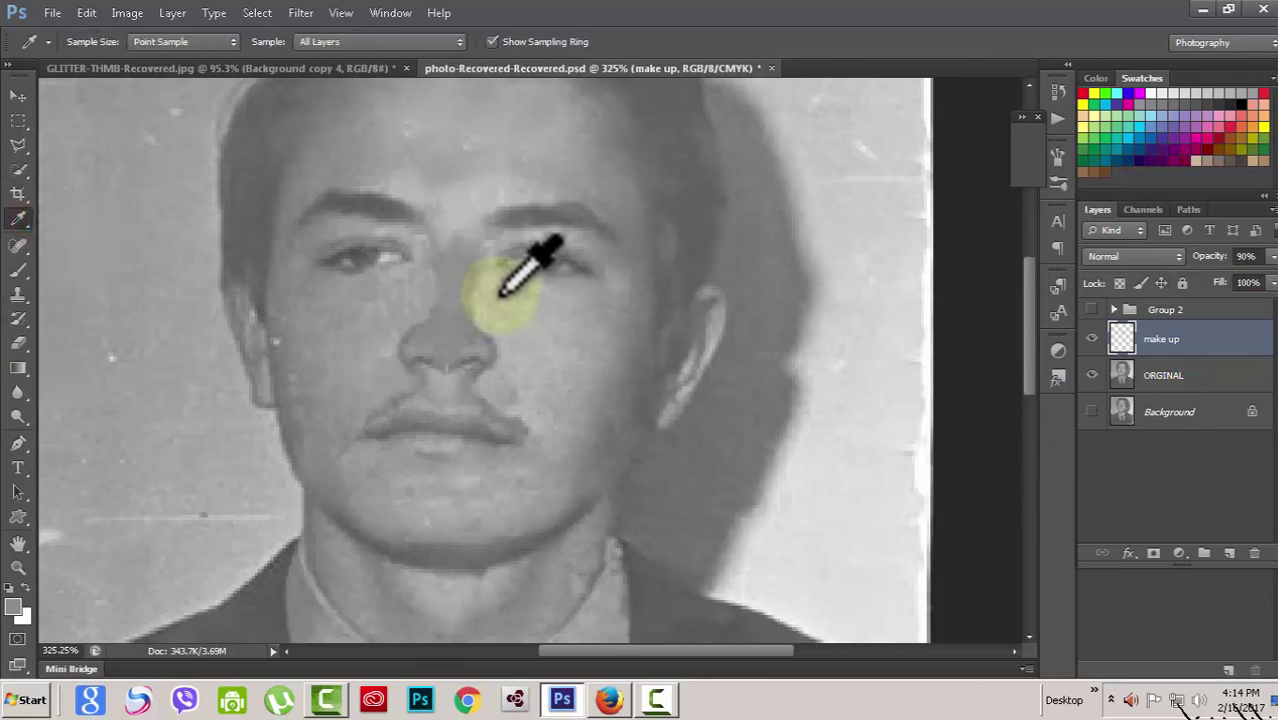
left_click(385, 294)
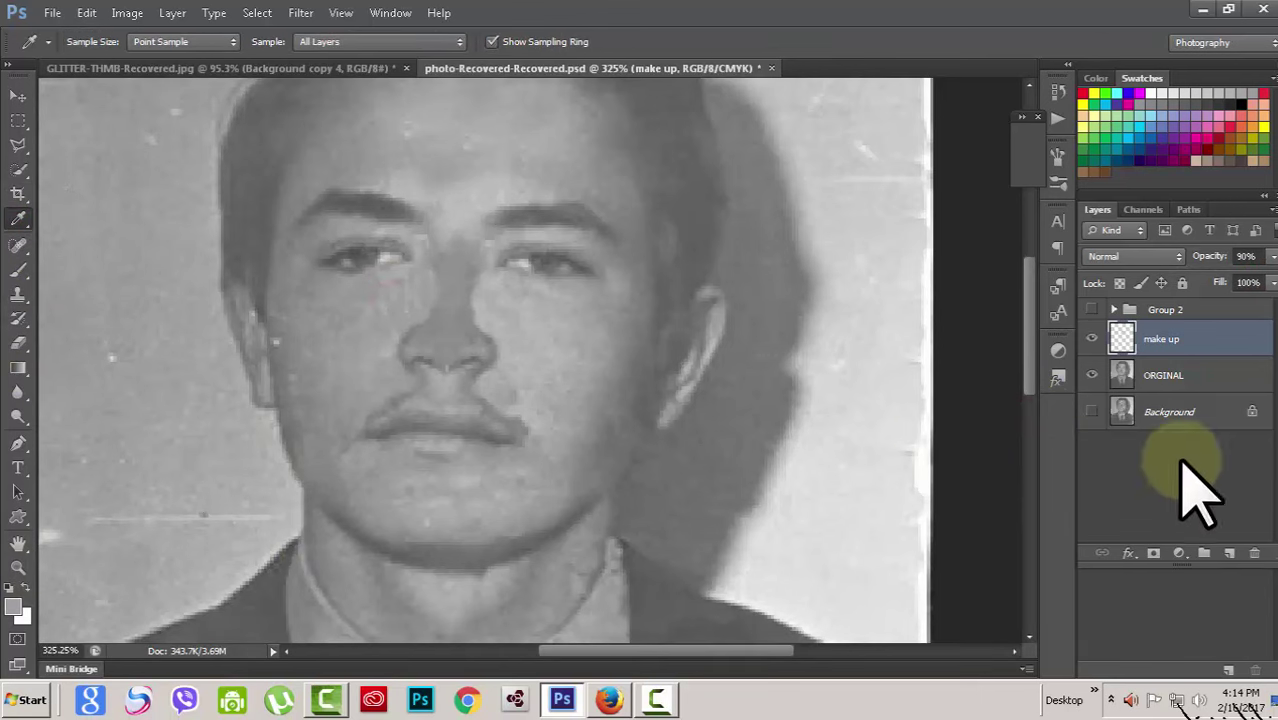
Show the torn Background layer and hide ORGINAL to compare against the damaged photo.
left_click(1190, 420)
left_click(1092, 404)
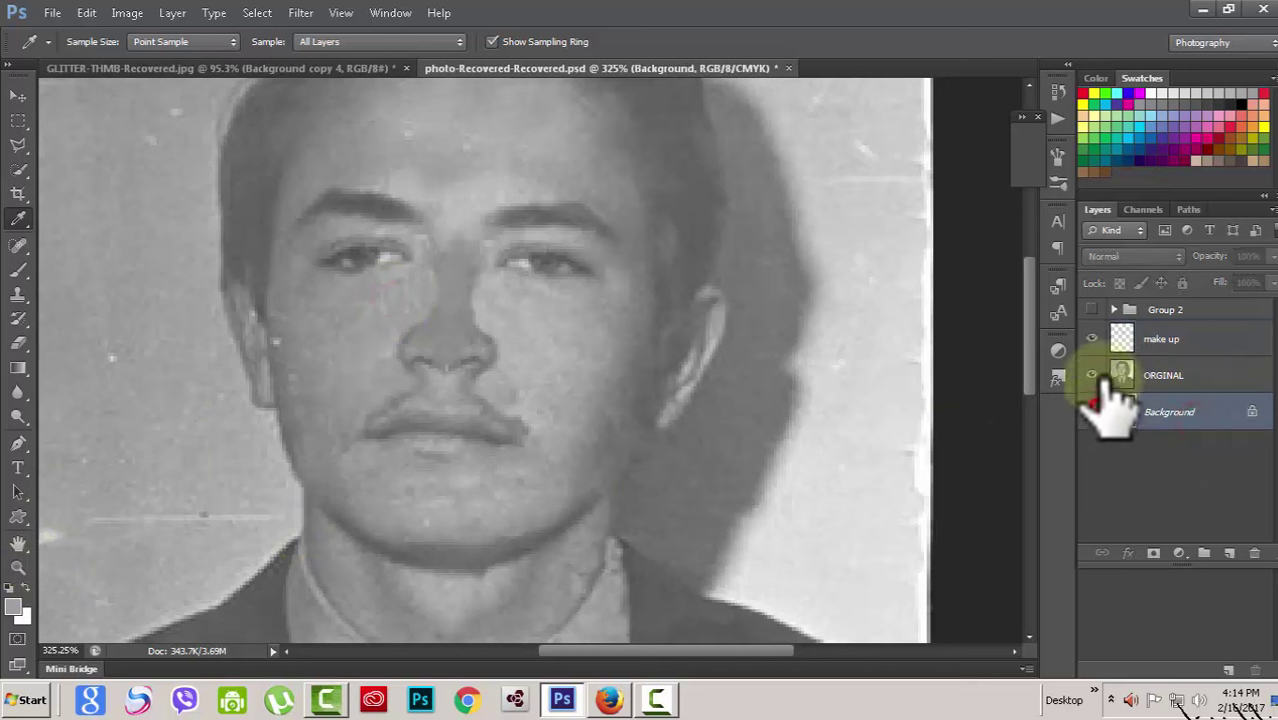
left_click(1092, 376)
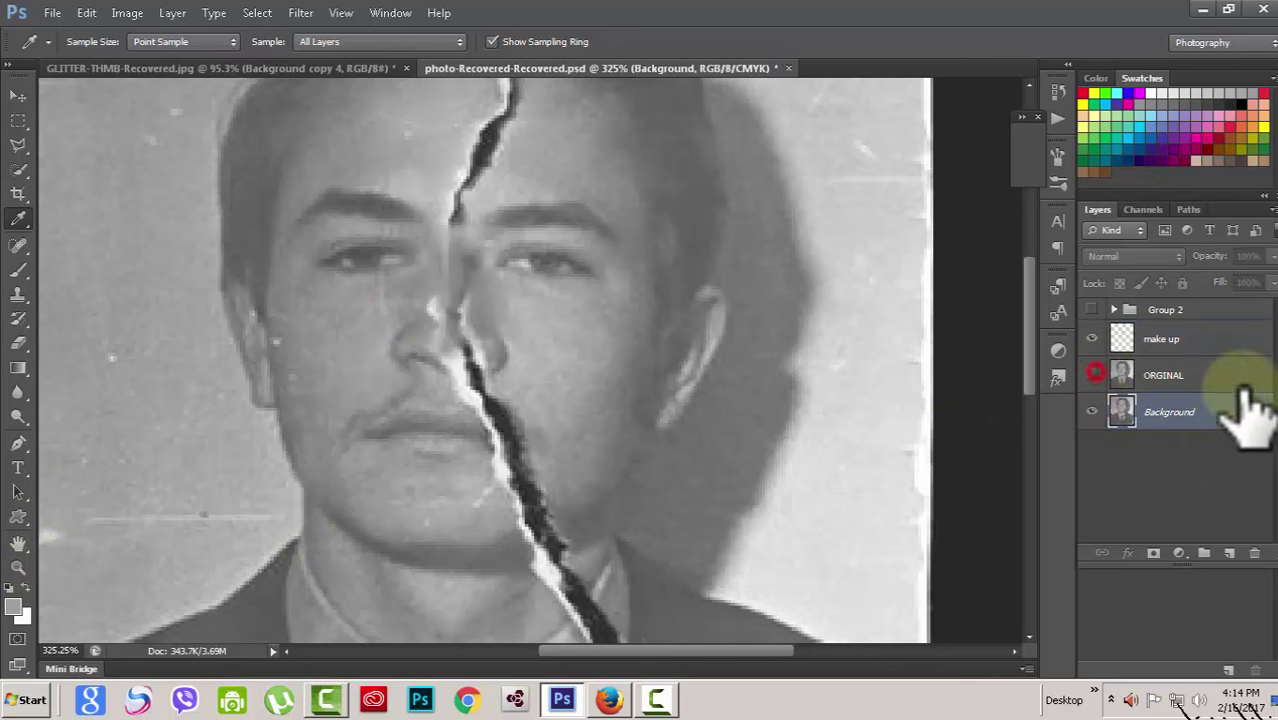
left_click(418, 339)
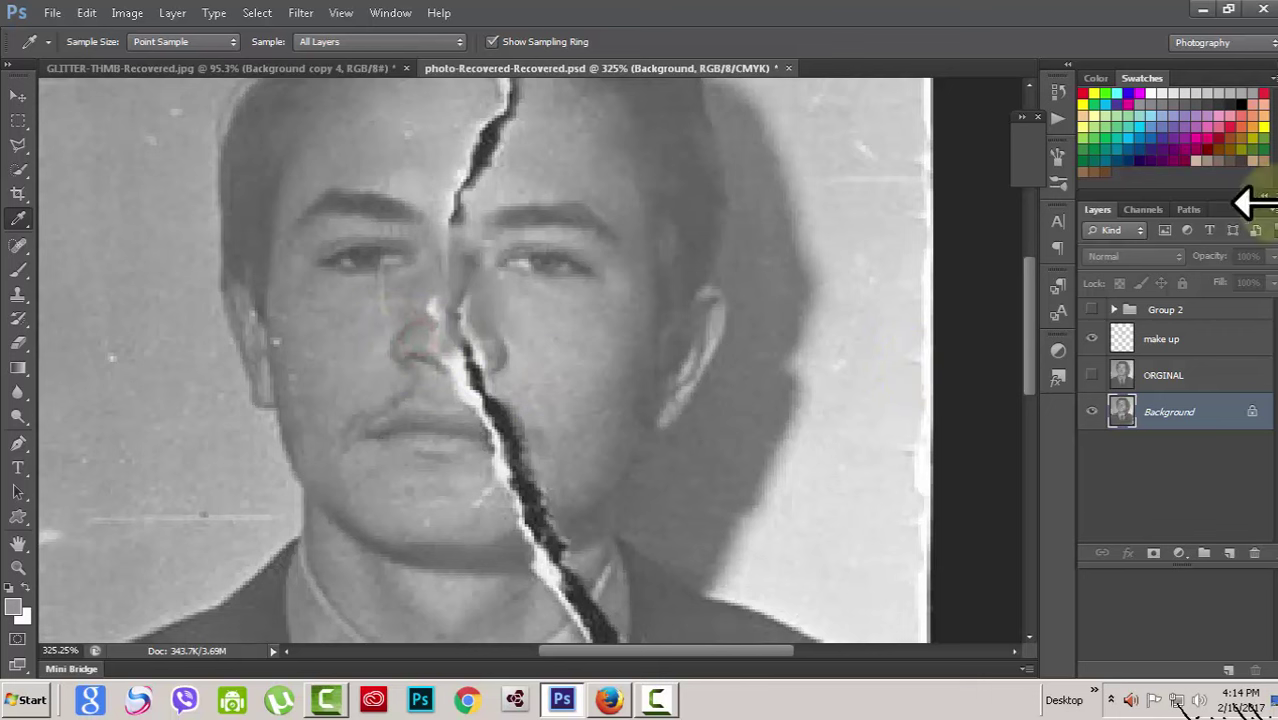
Hide Background, show ORGINAL again, and return to brushing on the make up layer.
left_click(1237, 373)
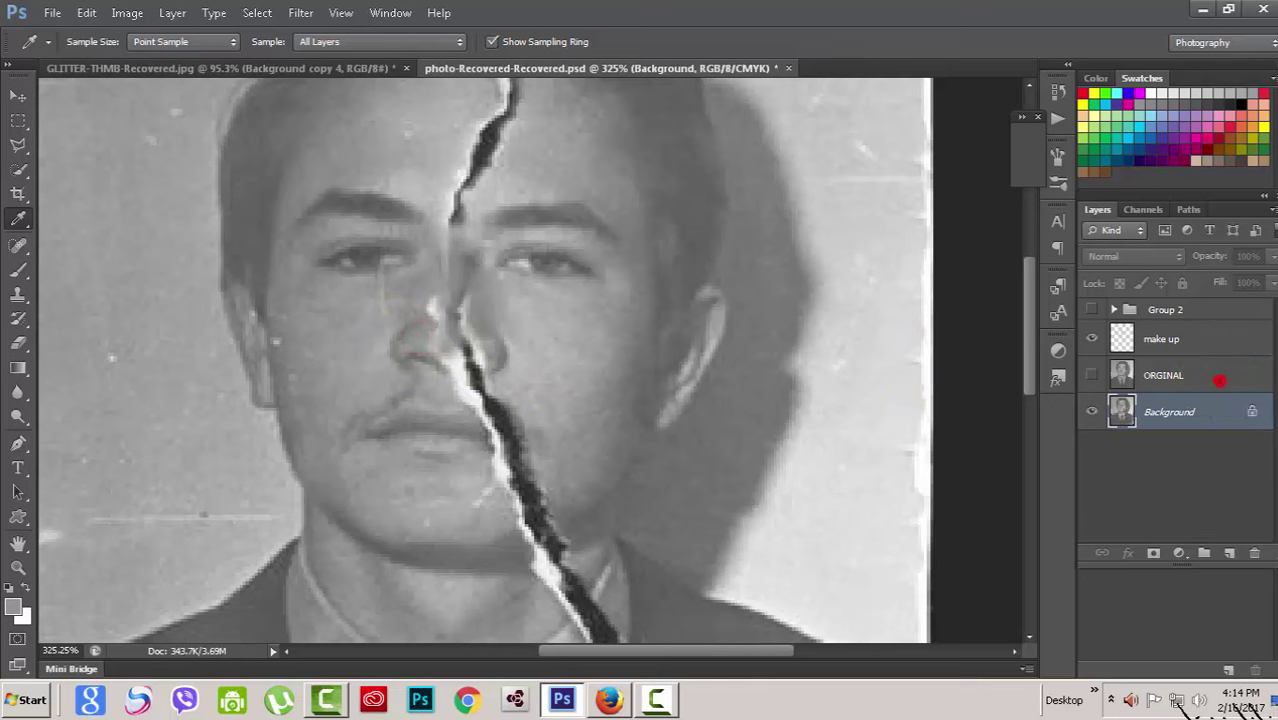
left_click(1247, 330)
left_click(1092, 411)
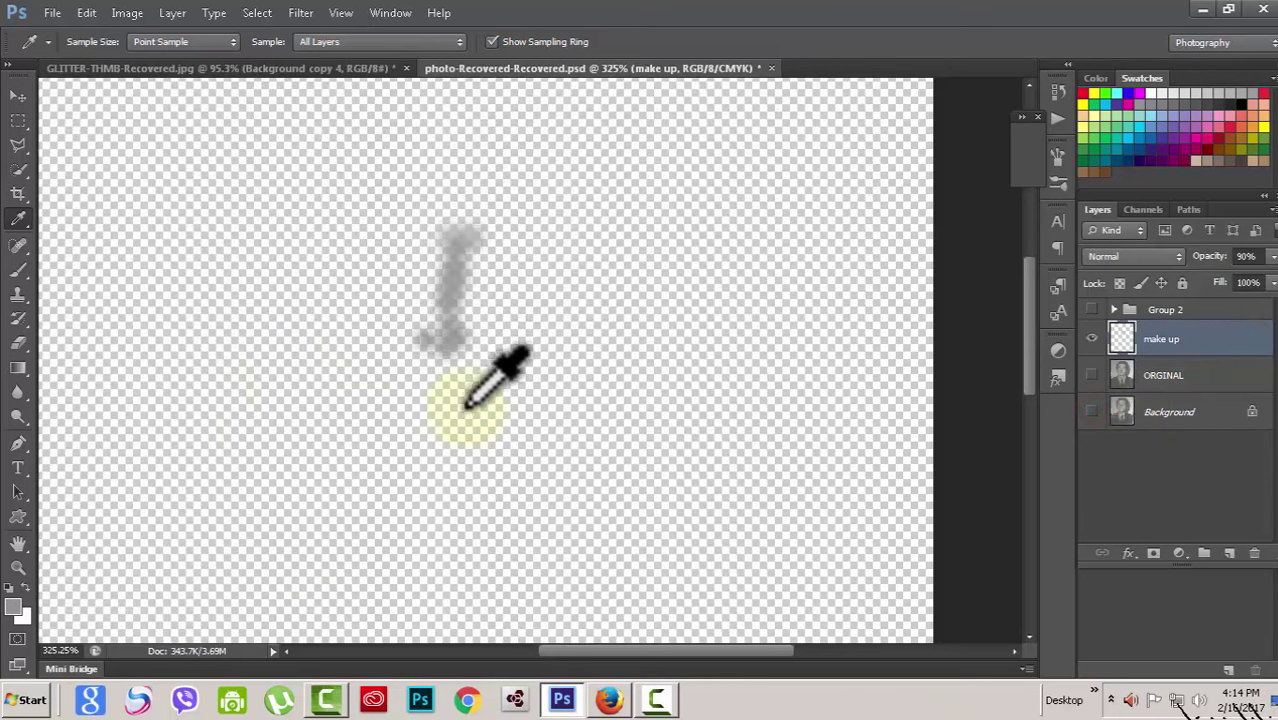
left_click(1092, 375)
left_click(1215, 375)
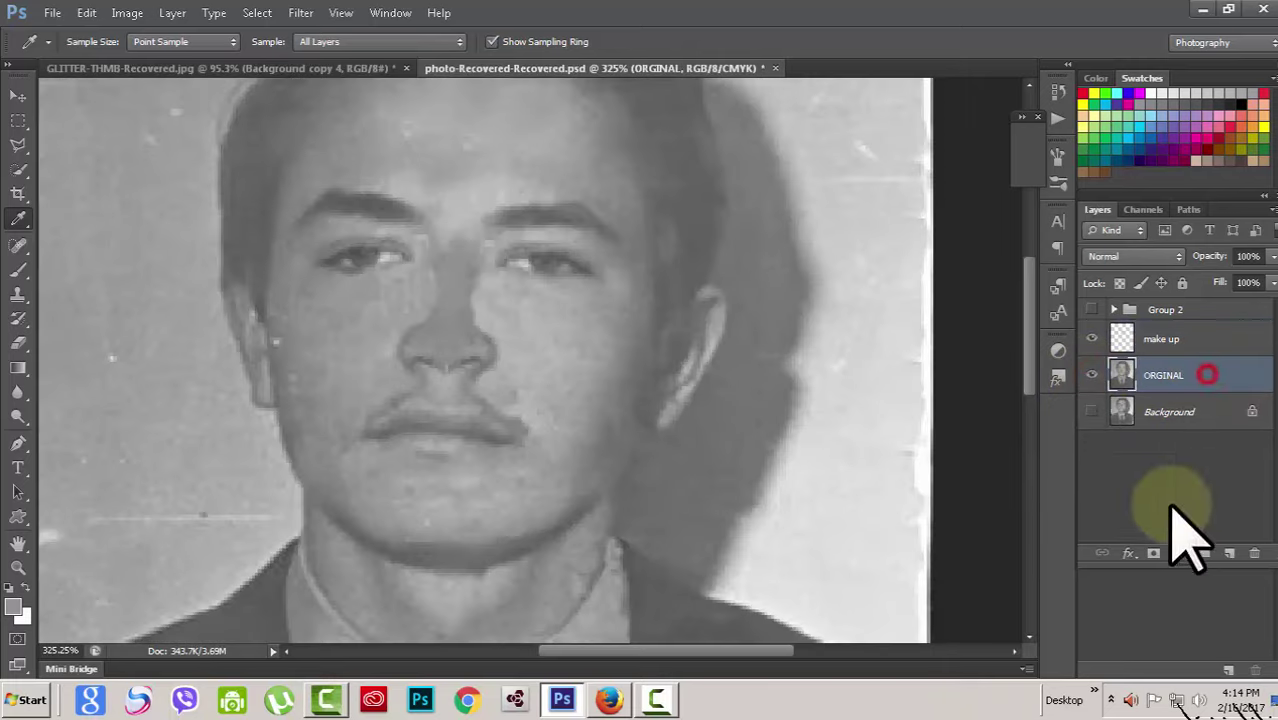
left_click(1218, 338)
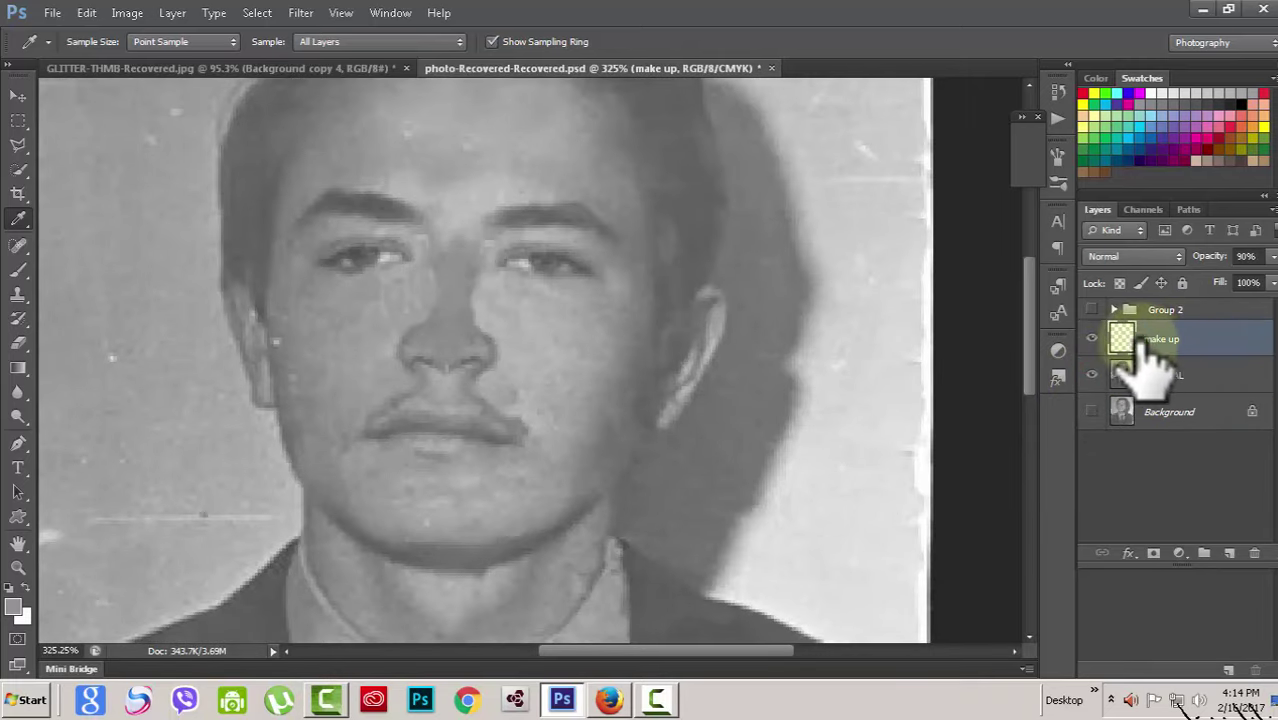
left_click(18, 270)
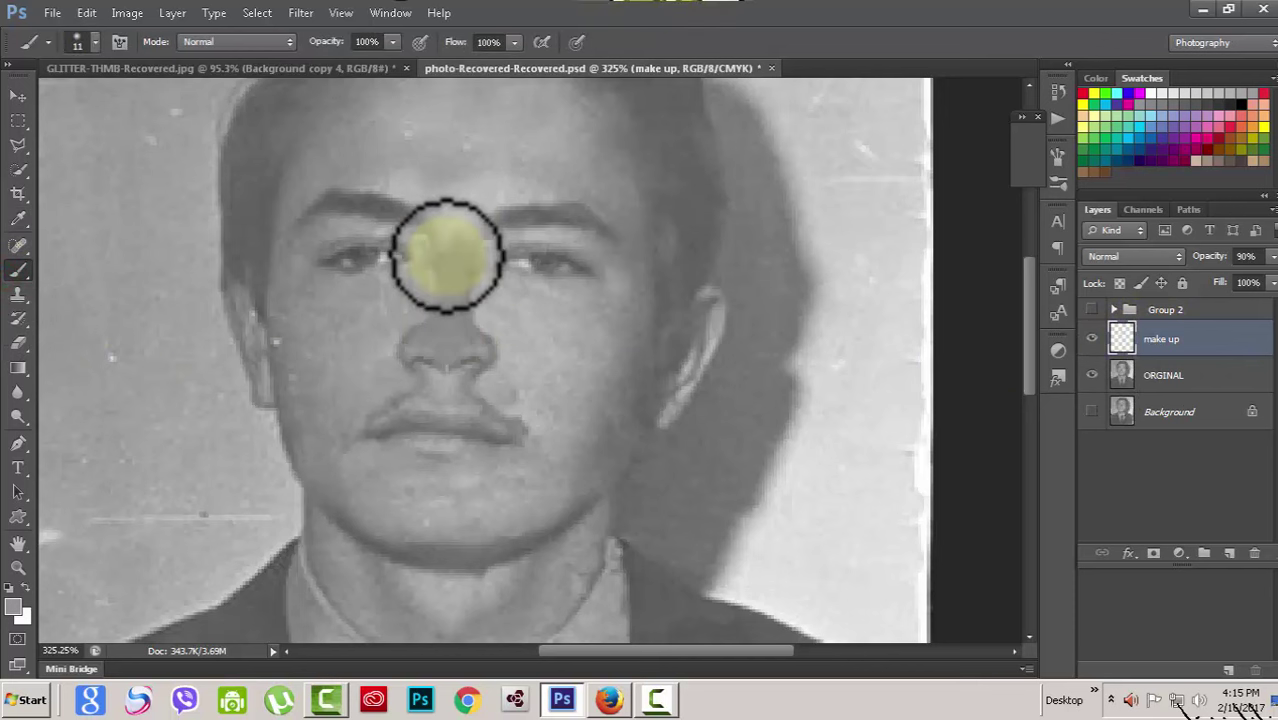
Paint the sampled tone down the nose, then reveal the torn photo and sample forehead tones.
left_click_drag(447, 255, 454, 336)
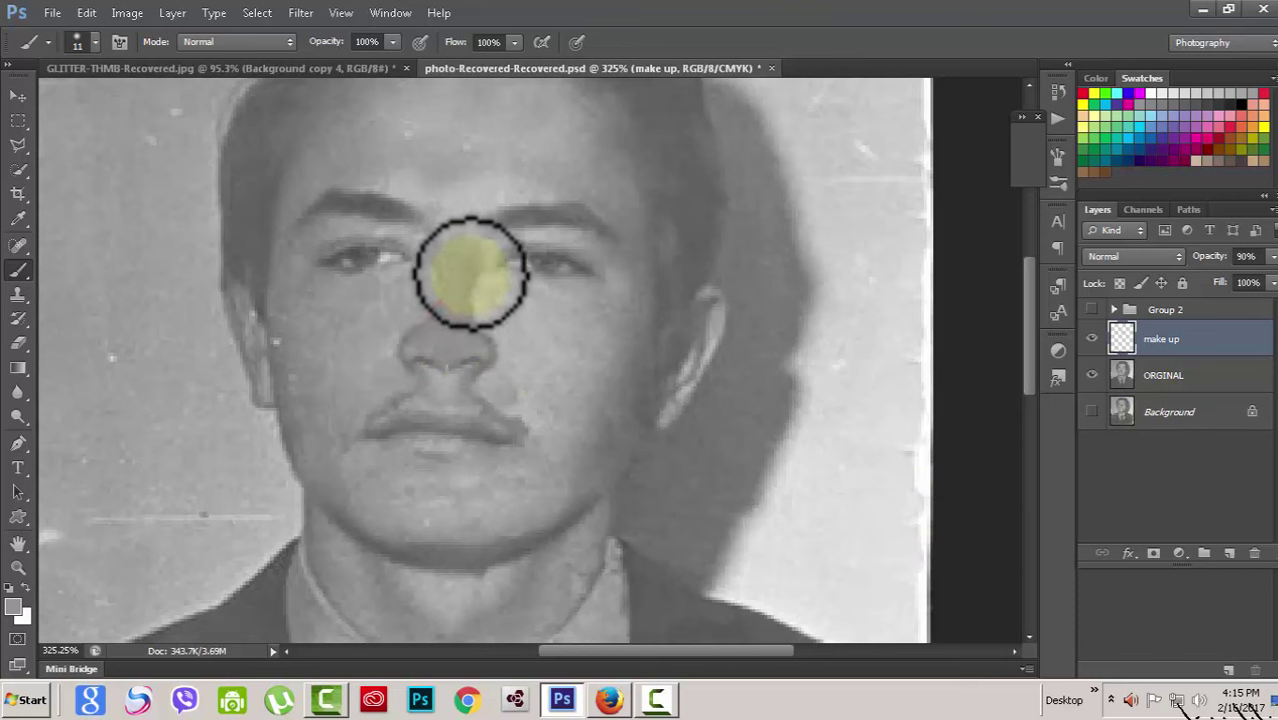
left_click(1224, 366)
left_click(1120, 410)
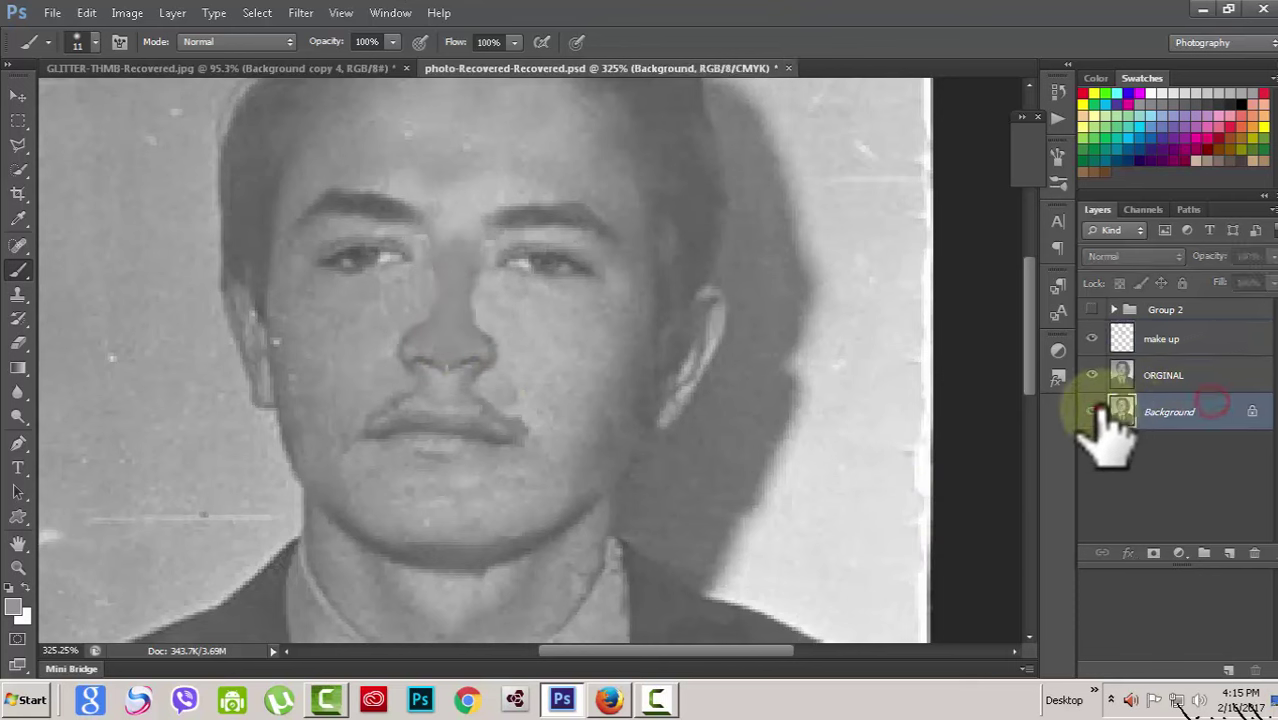
left_click(1091, 376)
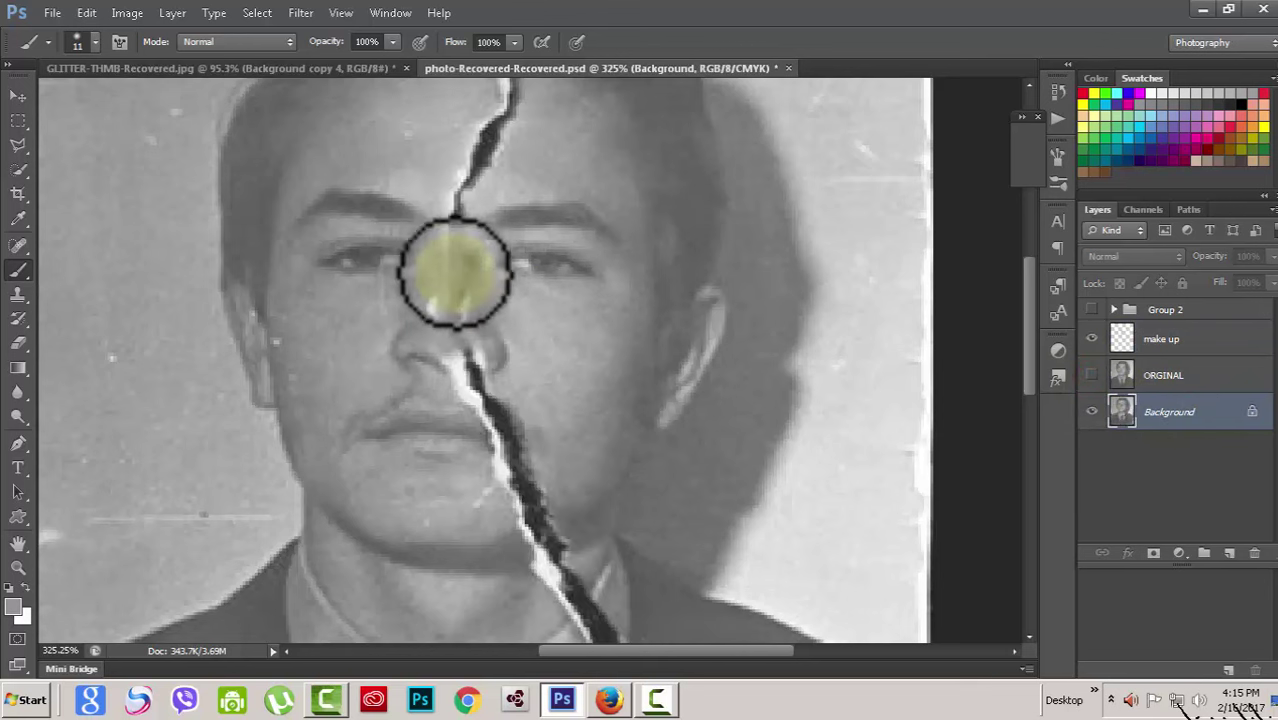
left_click(18, 220)
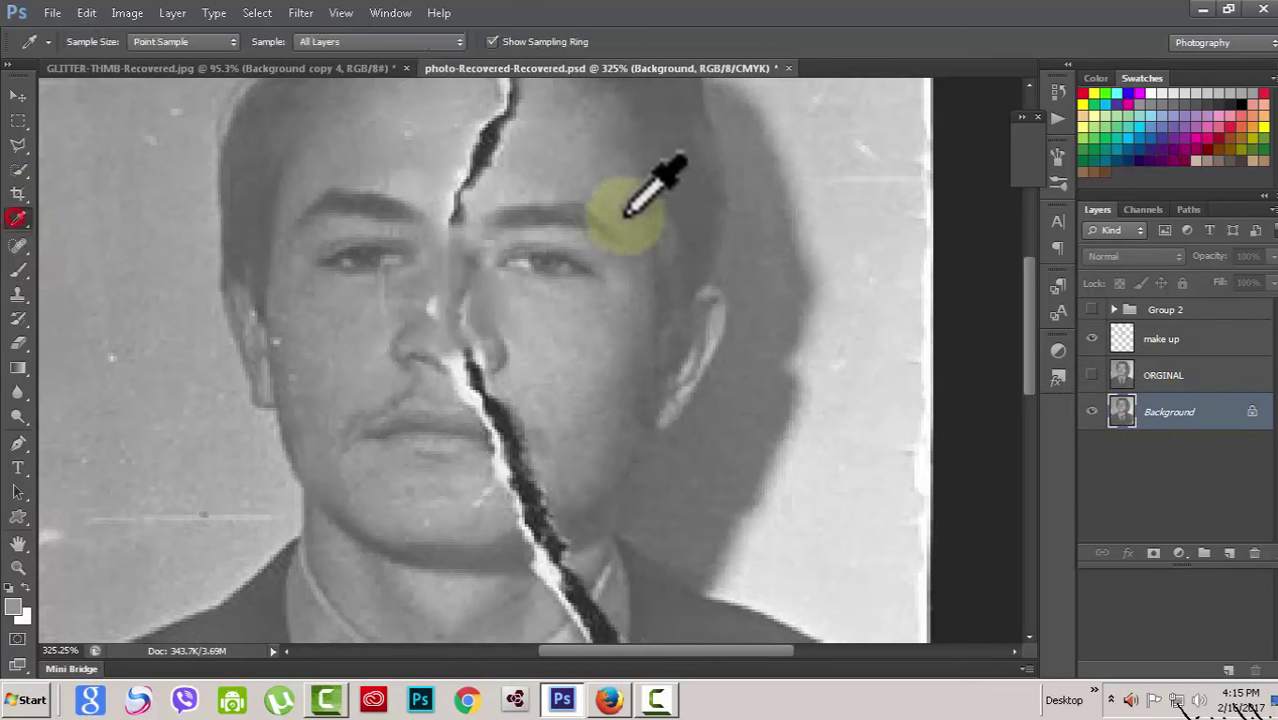
left_click(440, 229)
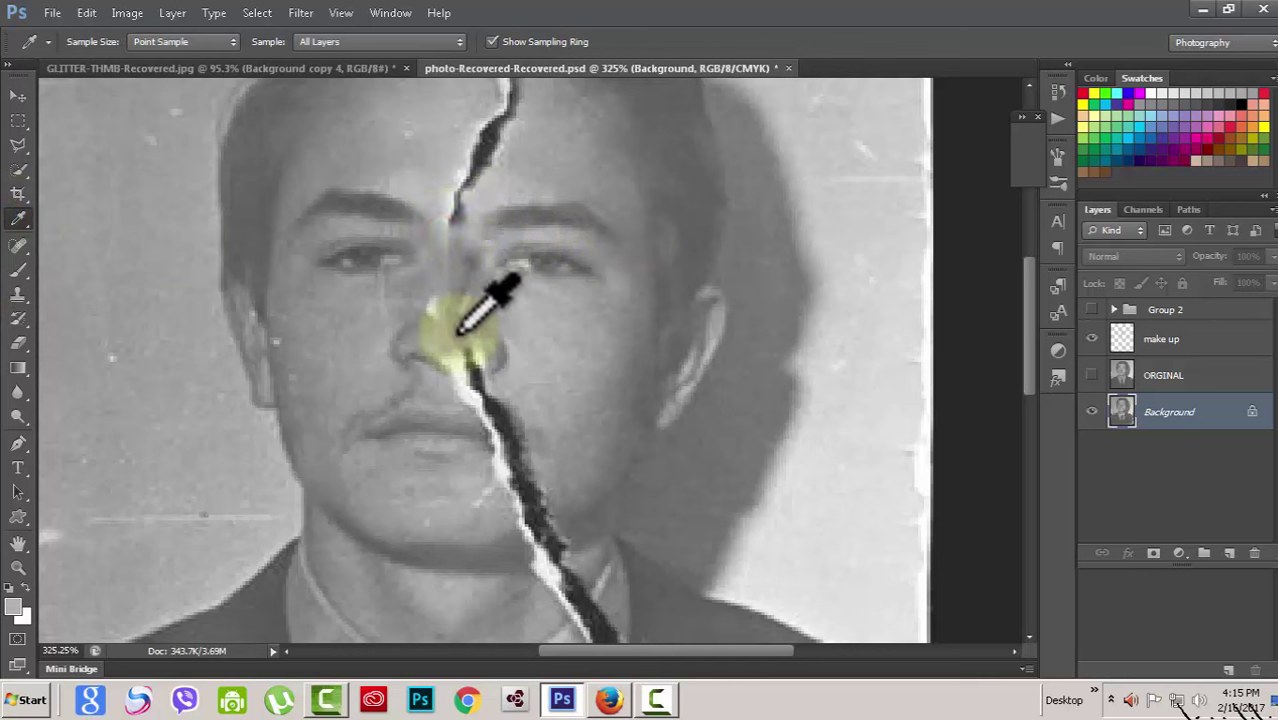
left_click(474, 211)
left_click(1207, 337)
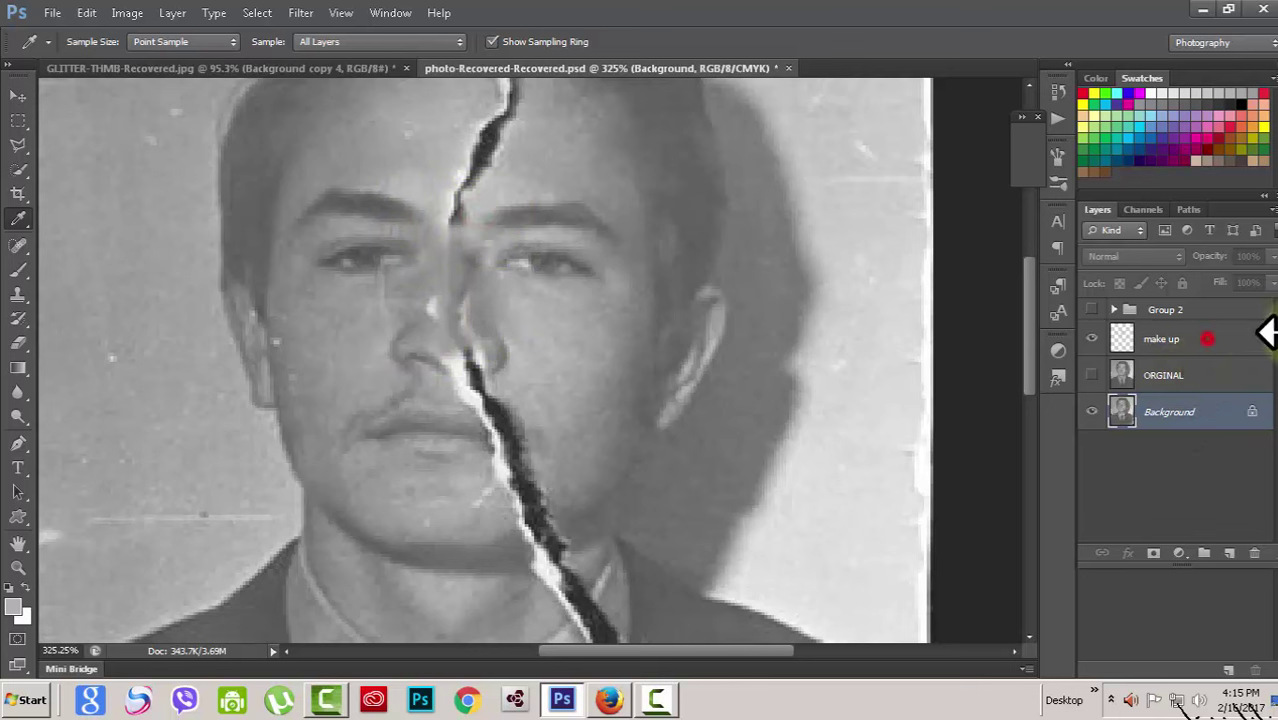
Show ORGINAL again and paint the brow, nose bridge and nose on the make up layer.
left_click(1092, 375)
left_click(1225, 380)
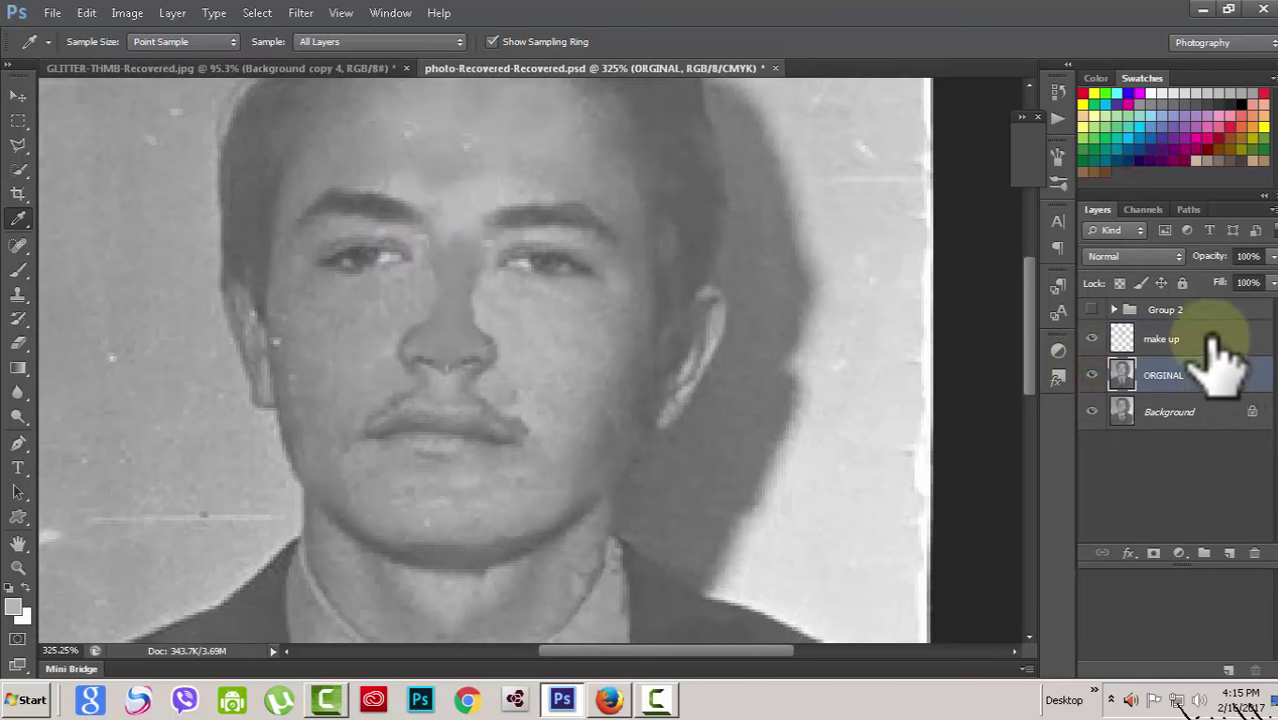
left_click(1210, 338)
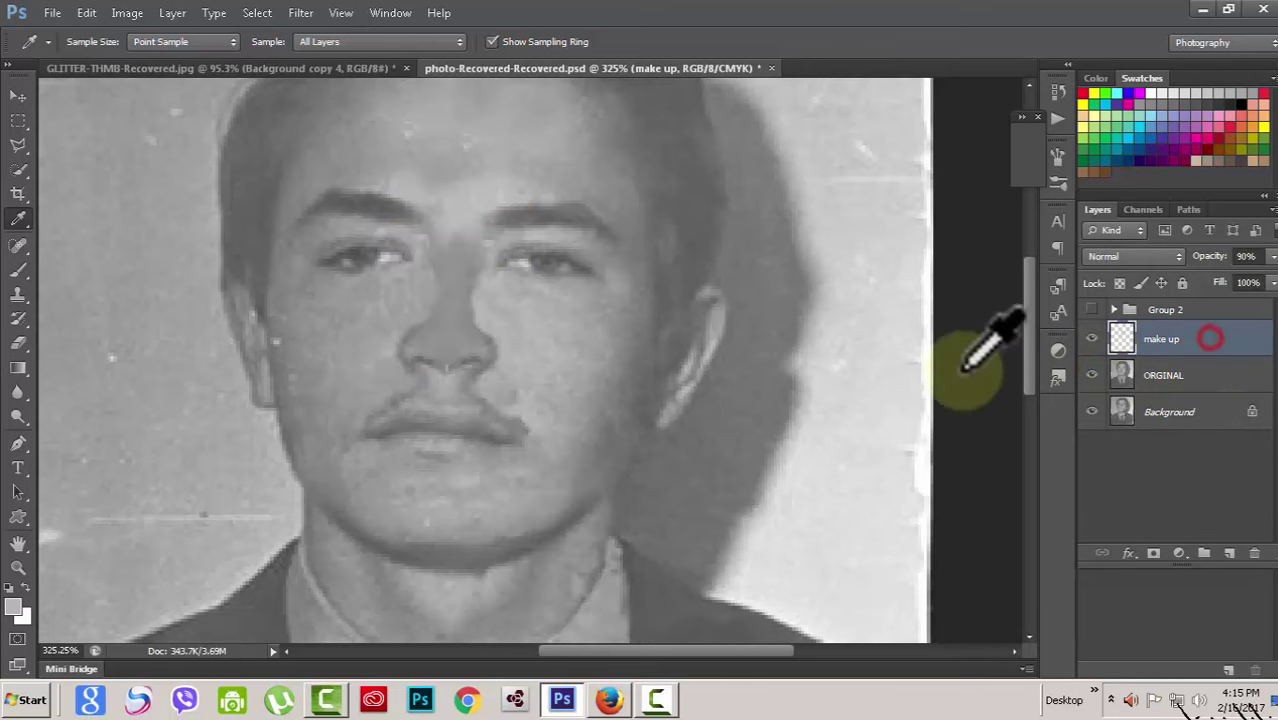
left_click(18, 272)
left_click_drag(453, 237, 456, 284)
left_click(442, 300)
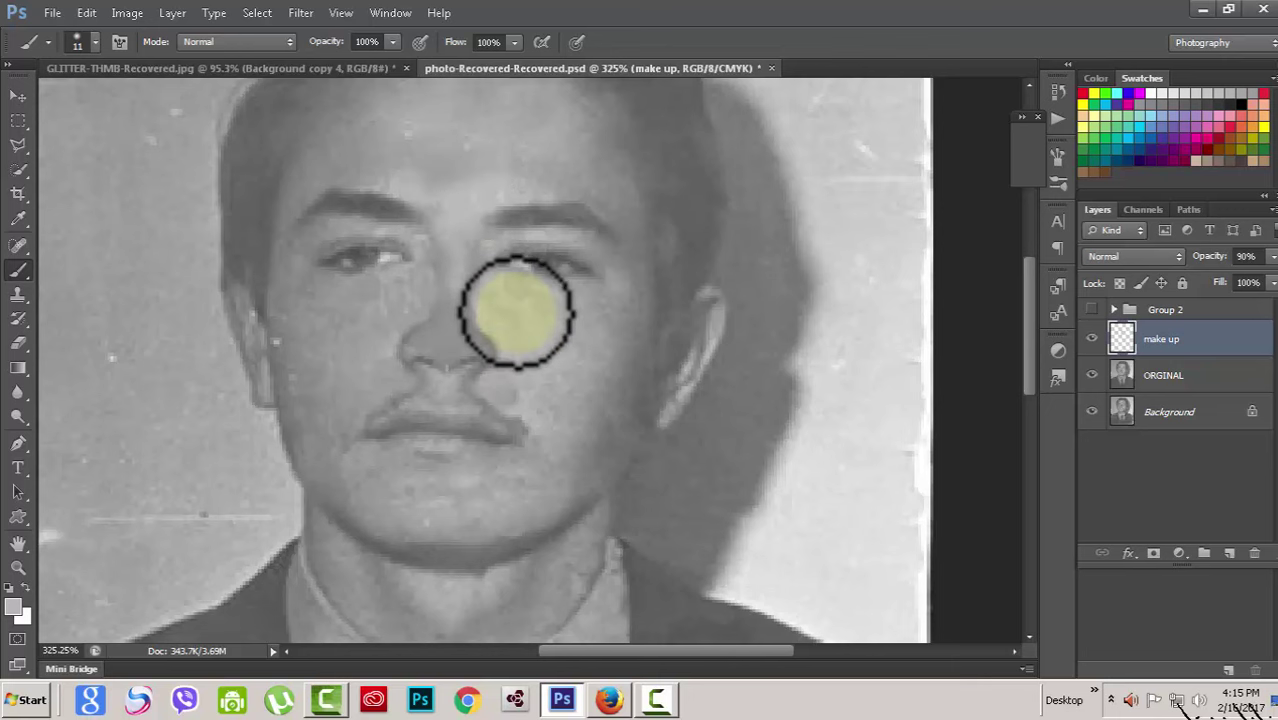
scroll(513, 313, "down", 3)
scroll(612, 403, "up", 2)
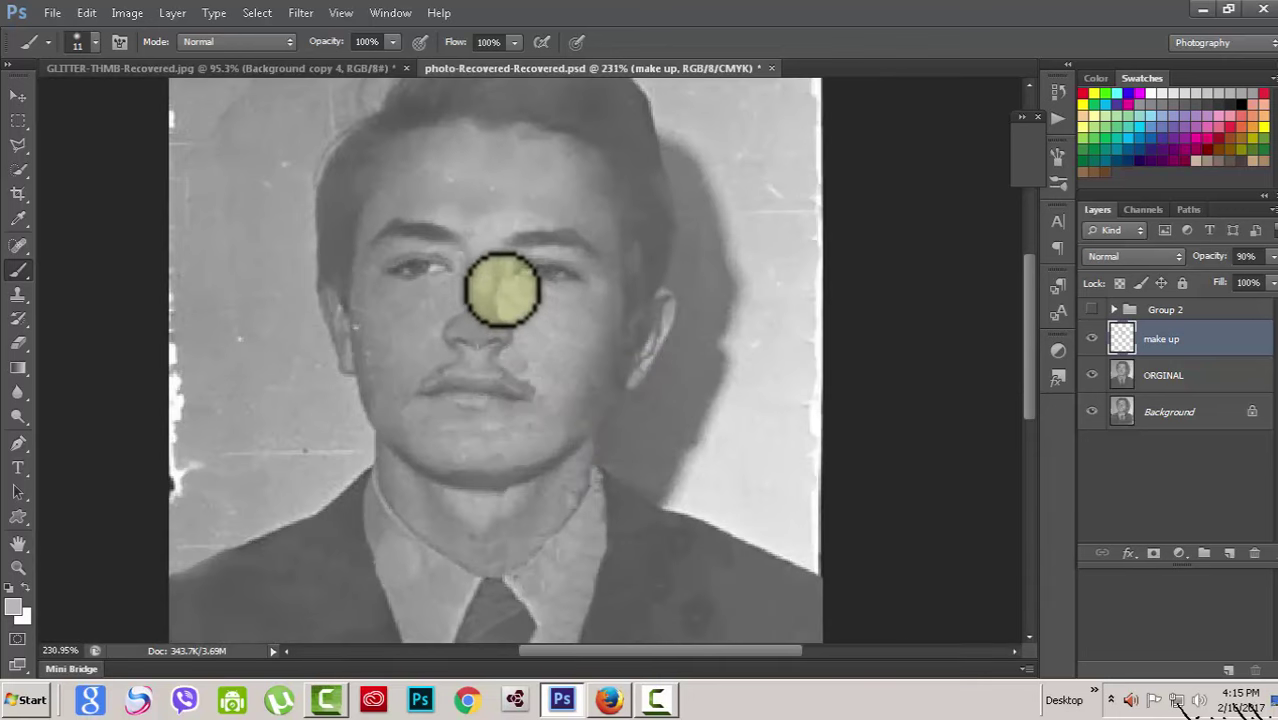
left_click(506, 290)
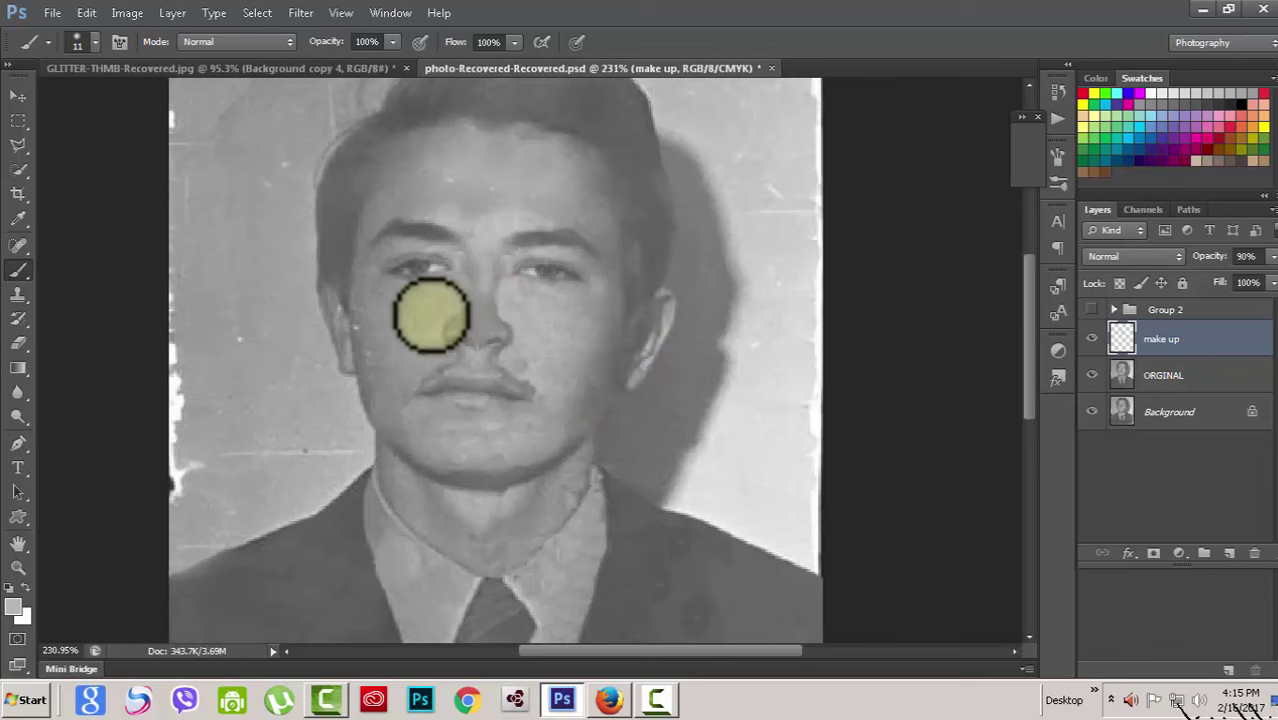
scroll(600, 370, "down", 3)
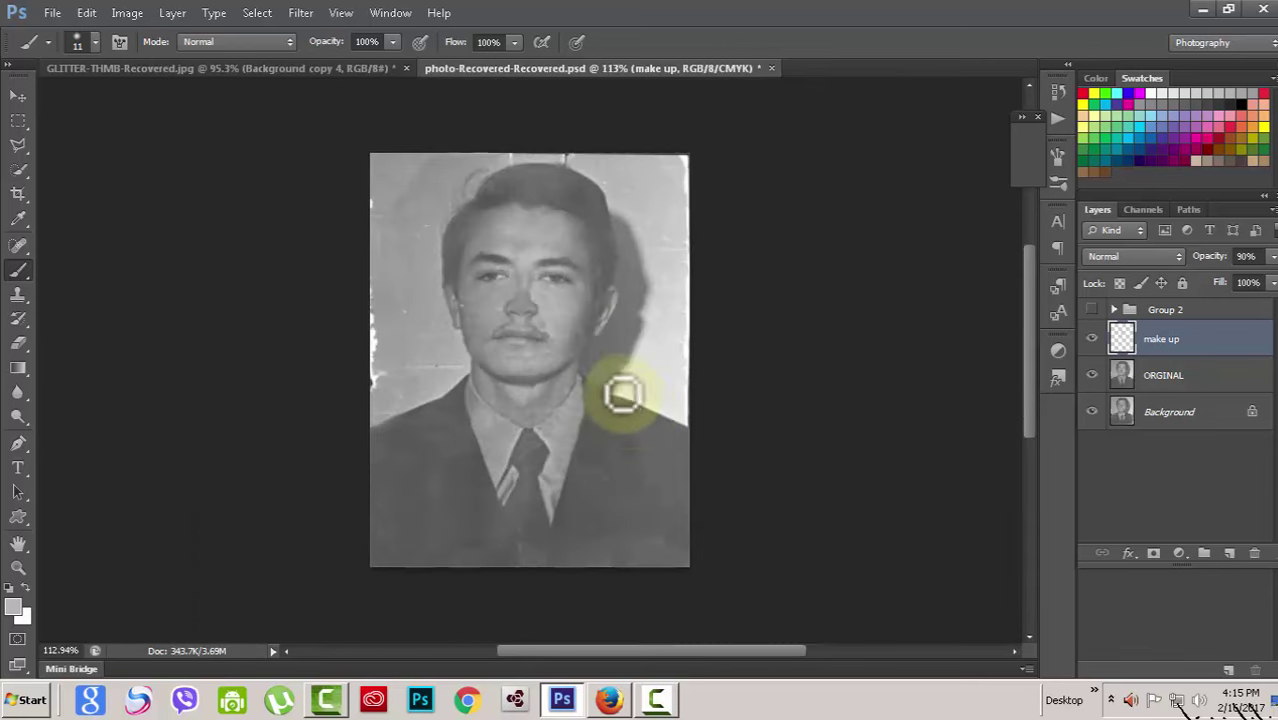
scroll(633, 413, "up", 1)
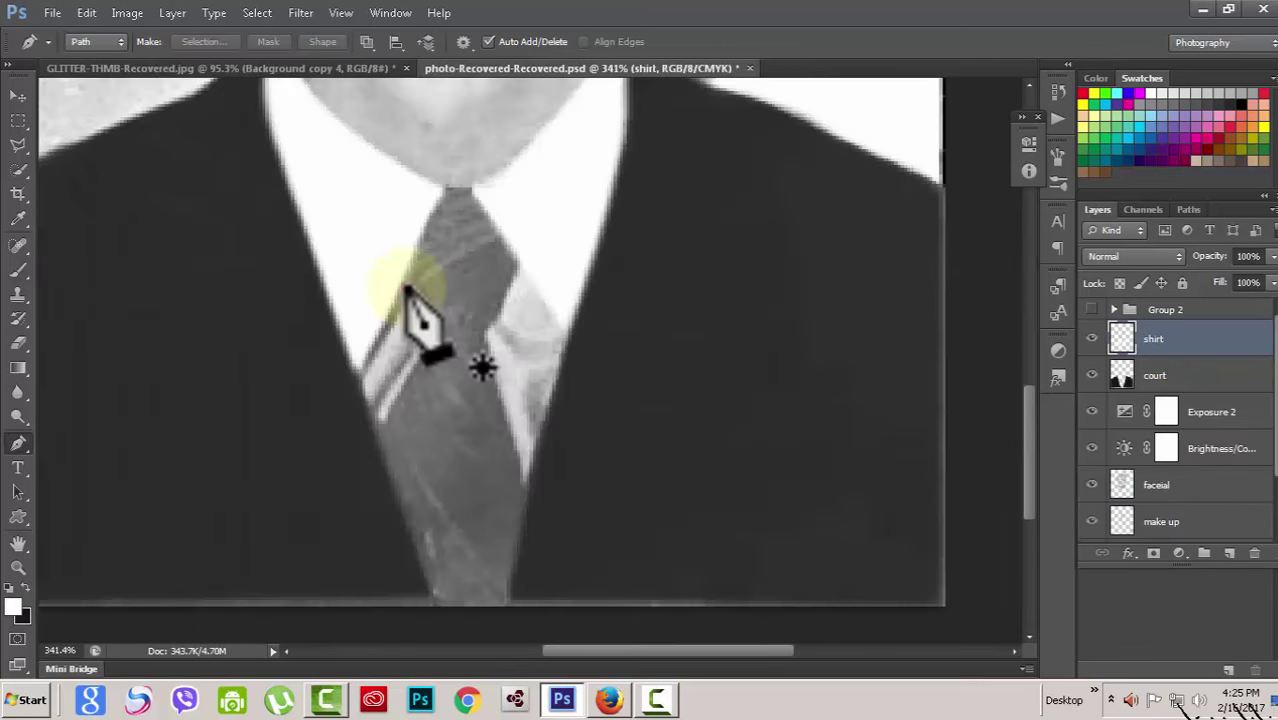
Trace a closed Pen path around the tie's edges, bottom and knot.
left_click(405, 287)
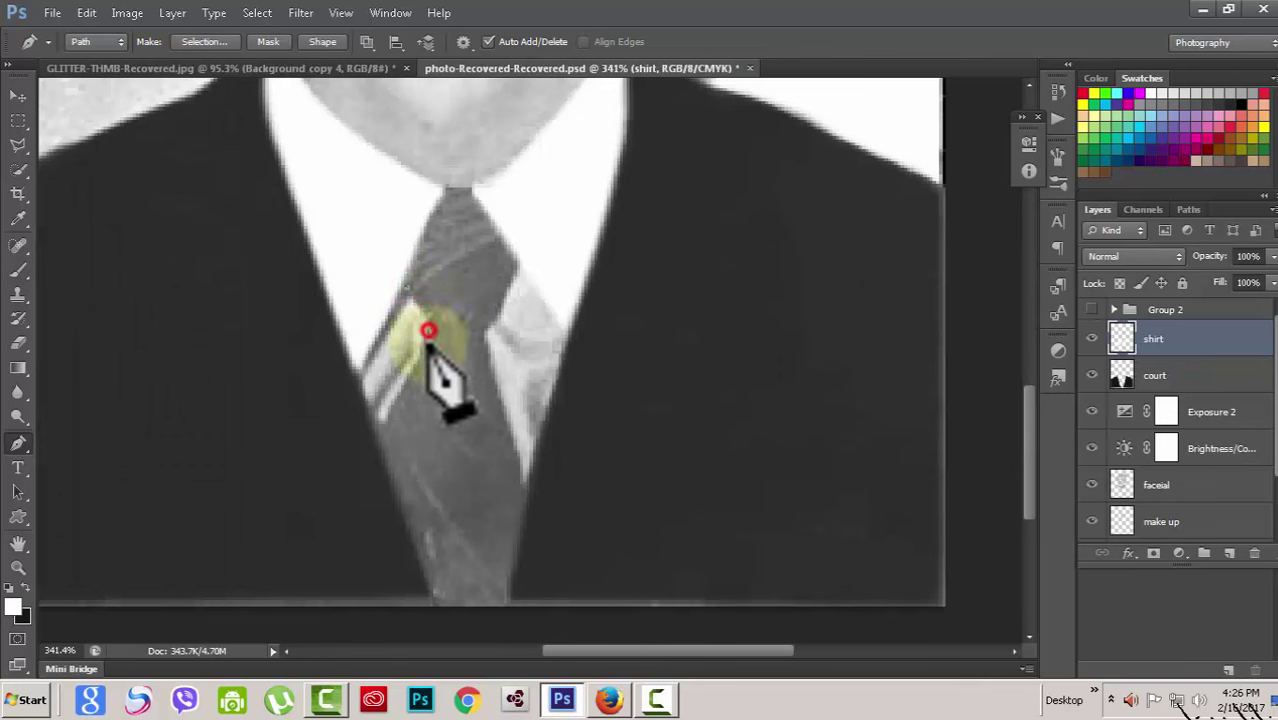
left_click_drag(427, 330, 397, 400)
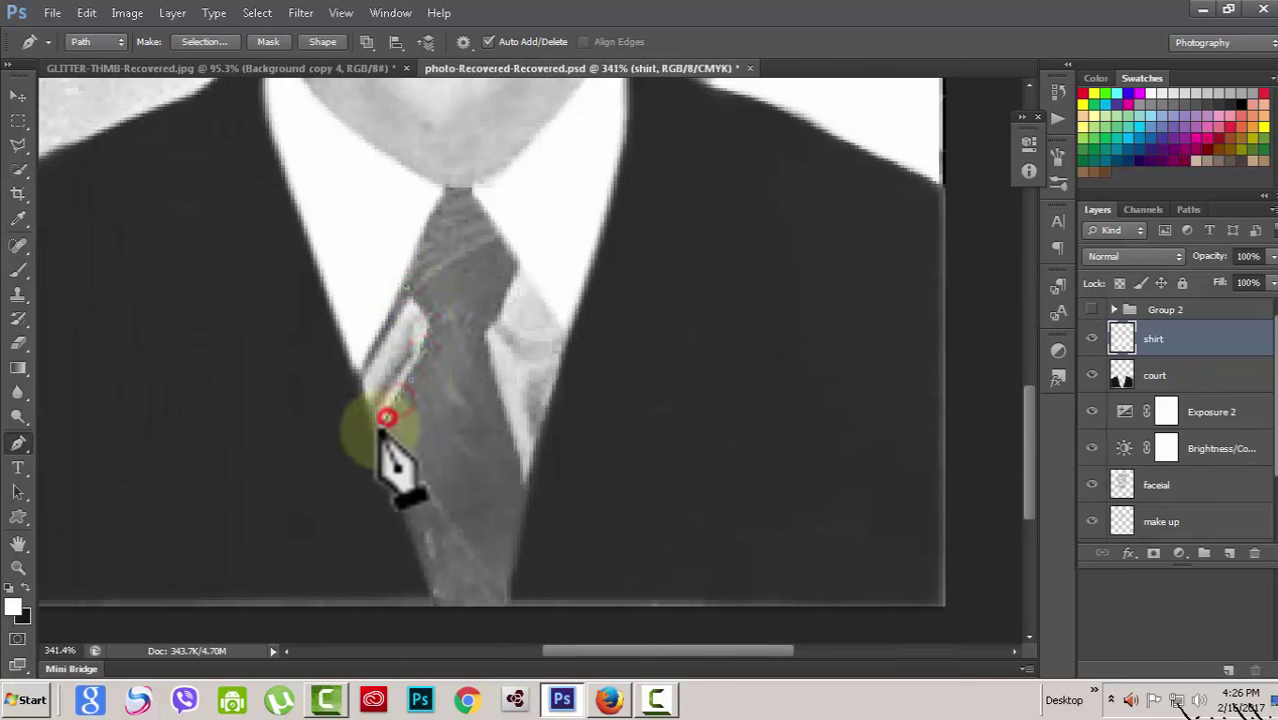
left_click(378, 432)
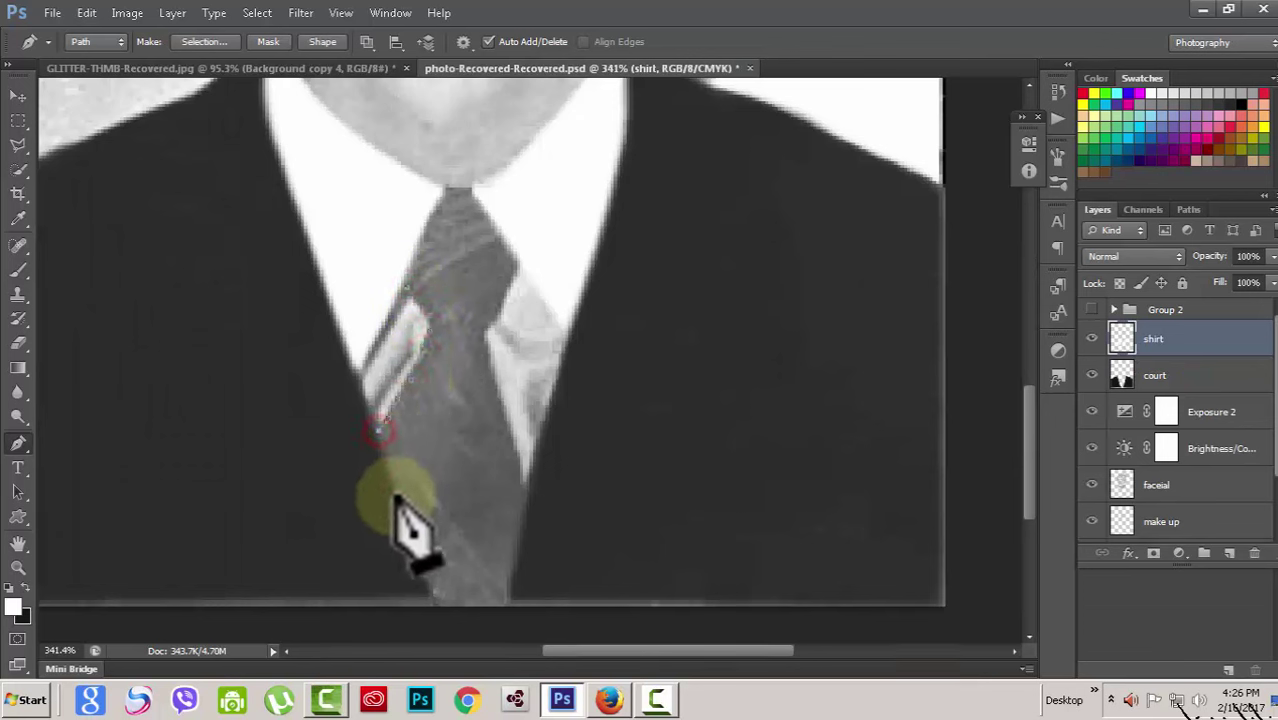
left_click(432, 603)
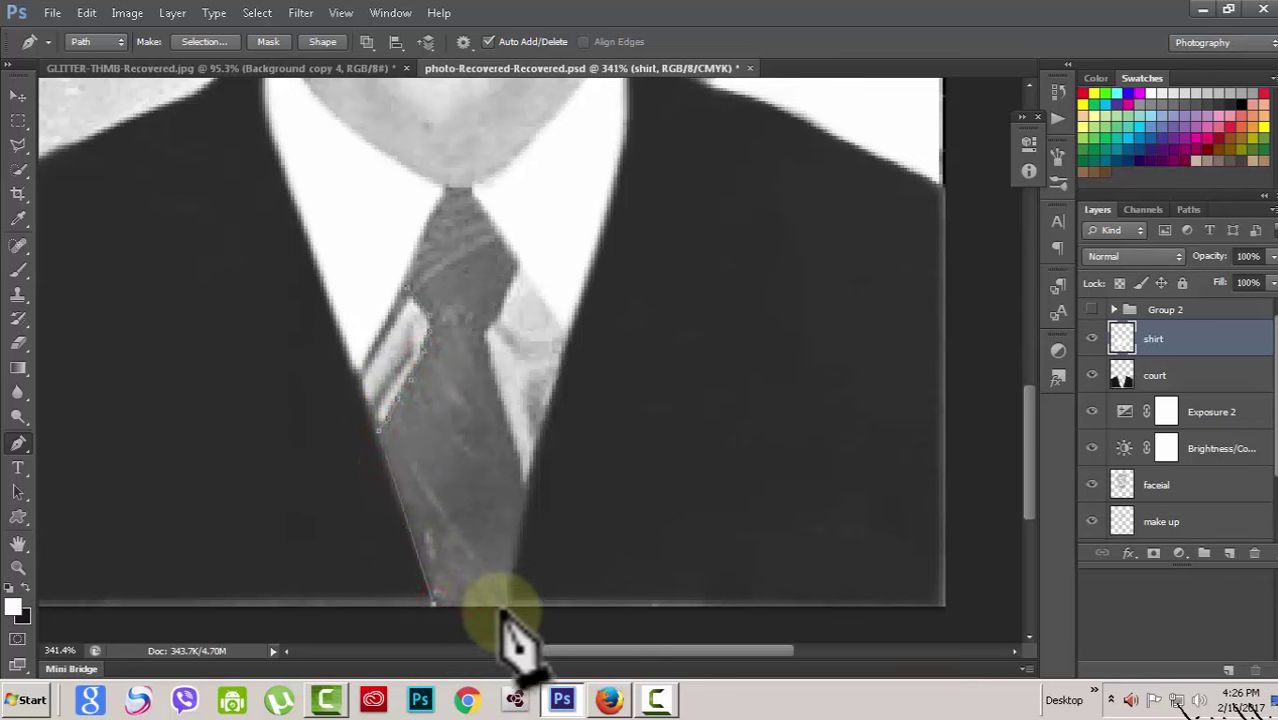
left_click(503, 603)
left_click(529, 488)
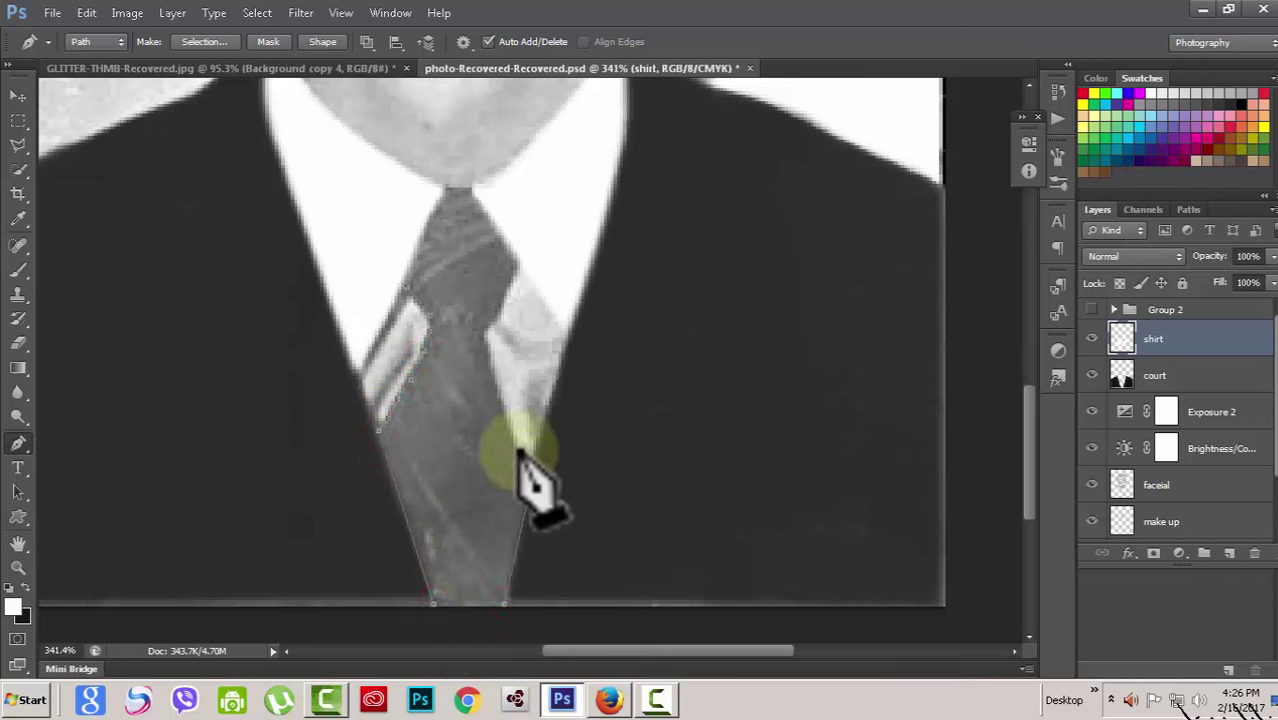
left_click(485, 332)
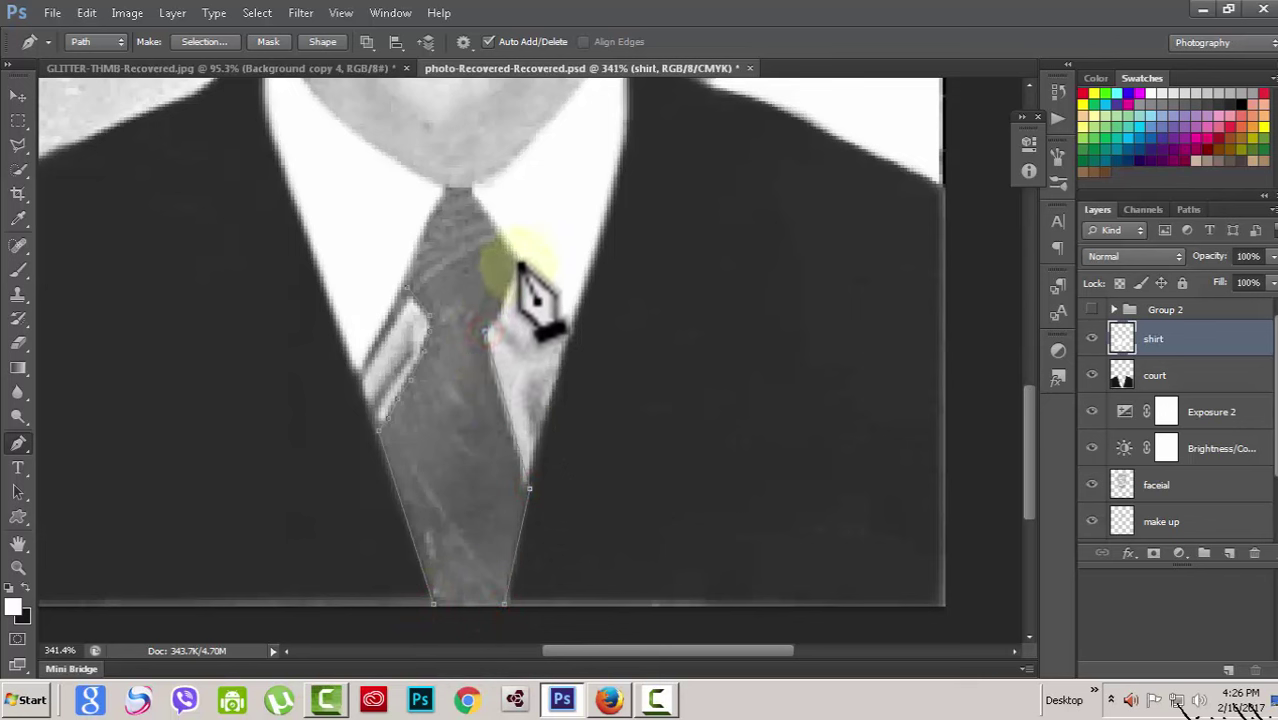
left_click(446, 185)
left_click(401, 289)
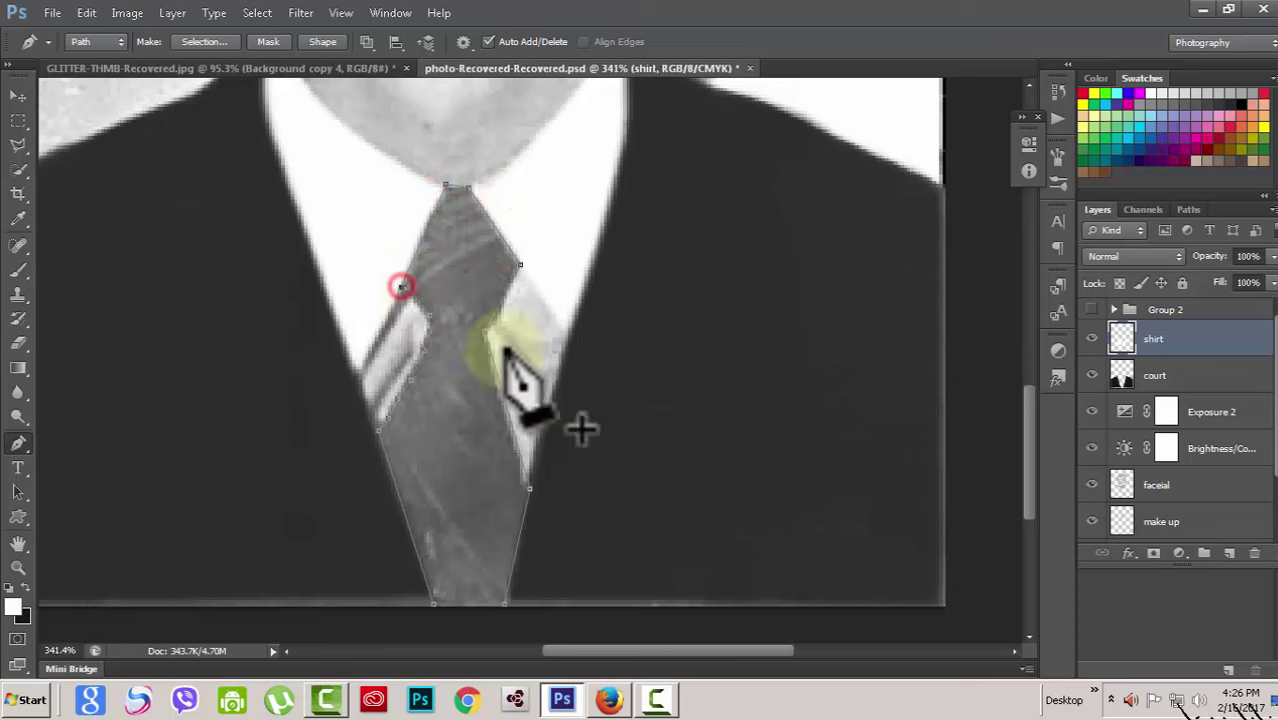
Turn the tie path into a selection and add a new empty layer above shirt.
right_click(469, 404)
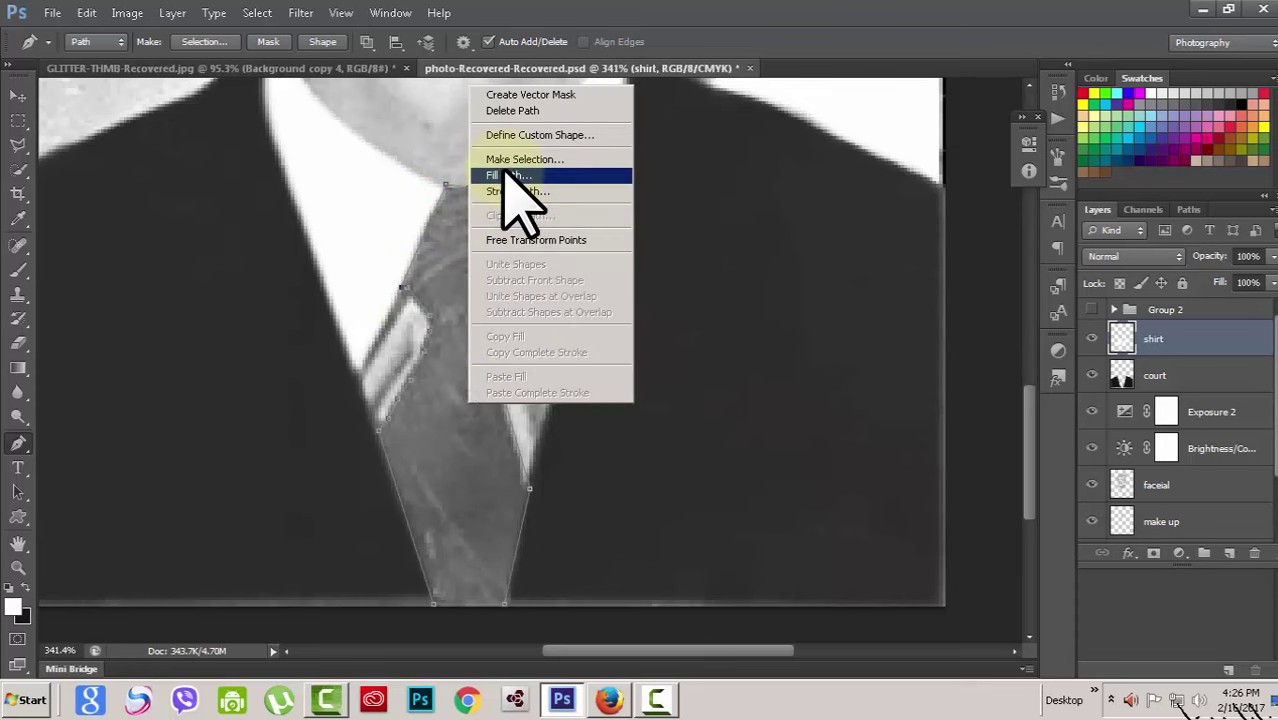
left_click(512, 160)
left_click(769, 197)
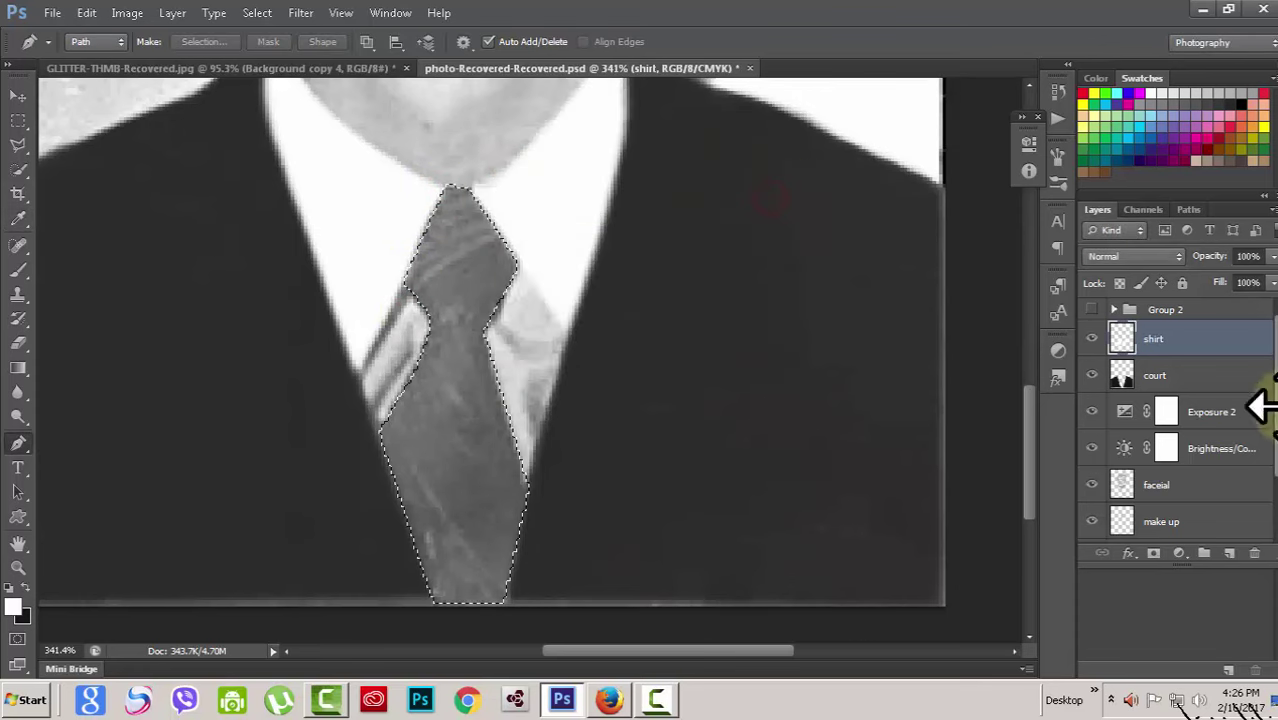
left_click(1228, 553)
left_click(1168, 336)
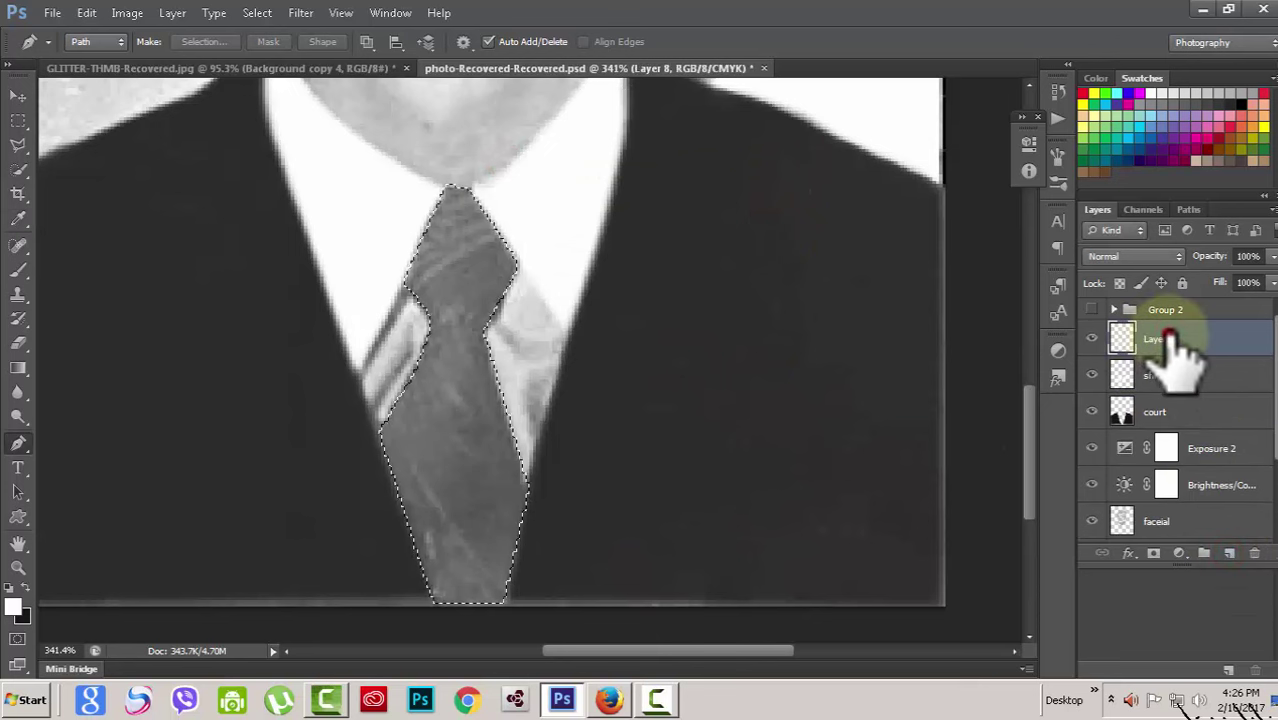
Name the layer tie and fill the tie selection with a grey sampled from the tie.
left_click(1236, 360)
type("tie")
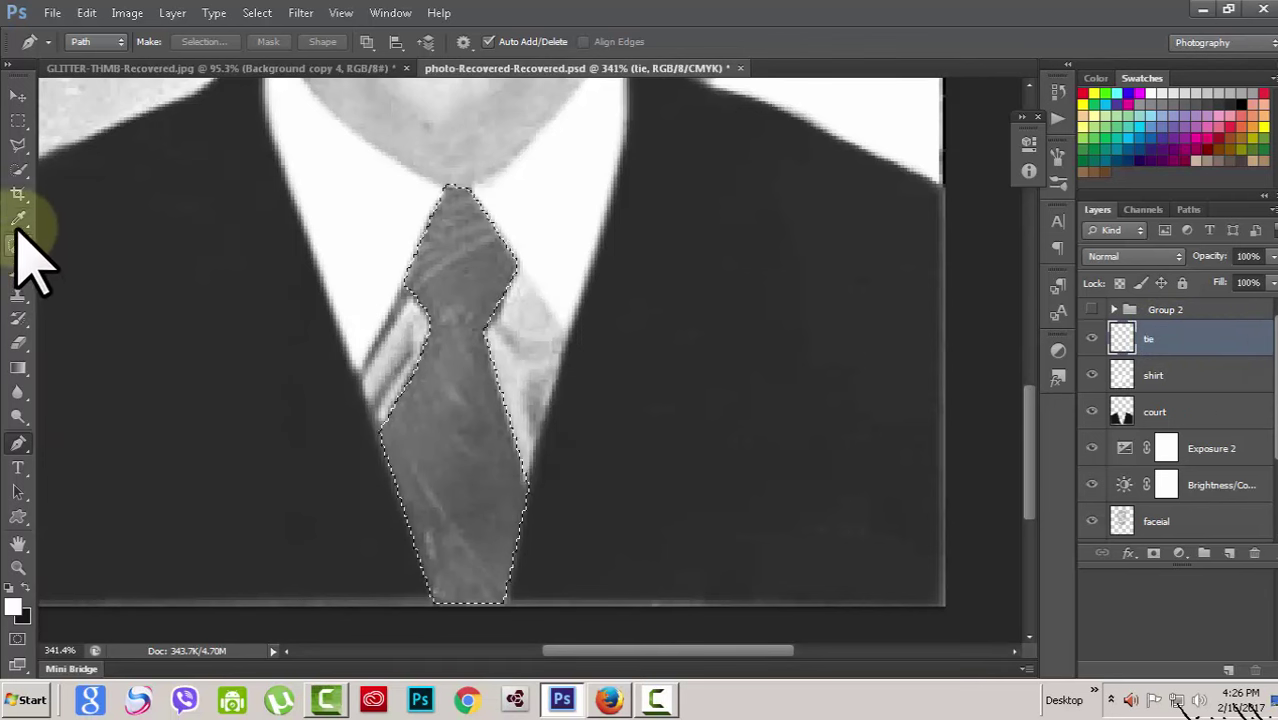
left_click(18, 218)
left_click_drag(457, 462, 463, 296)
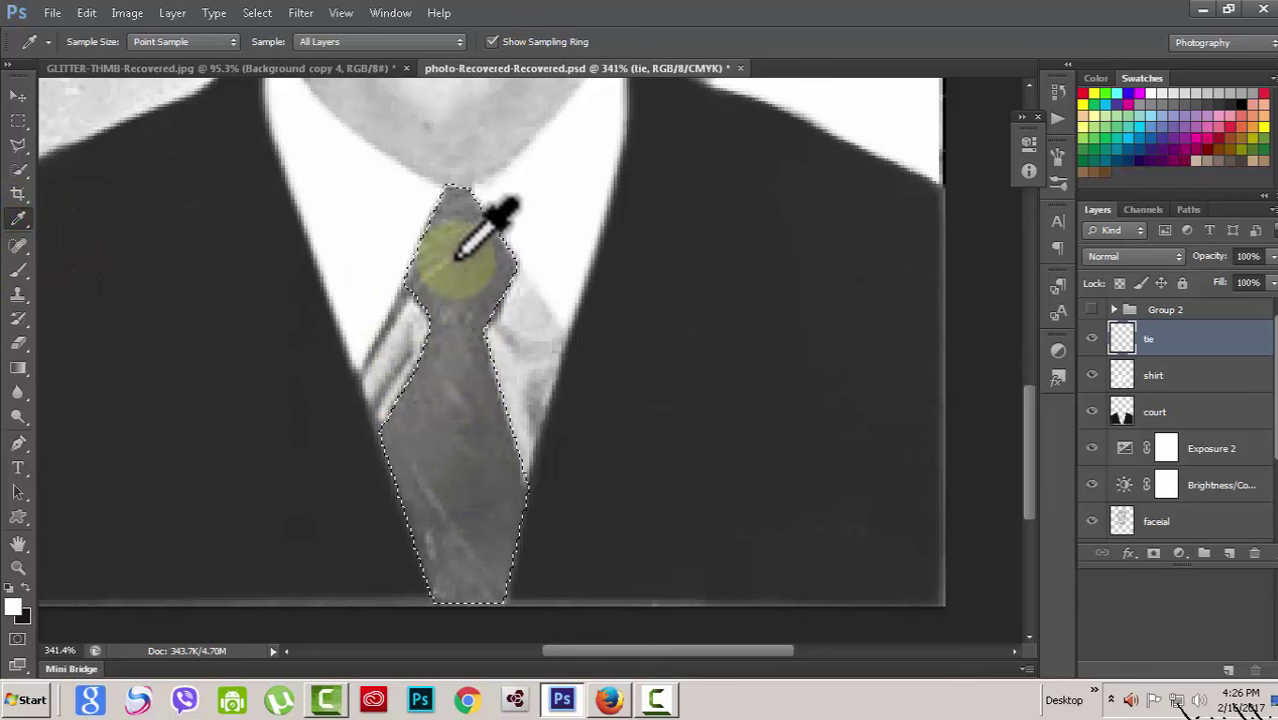
key("alt+Delete")
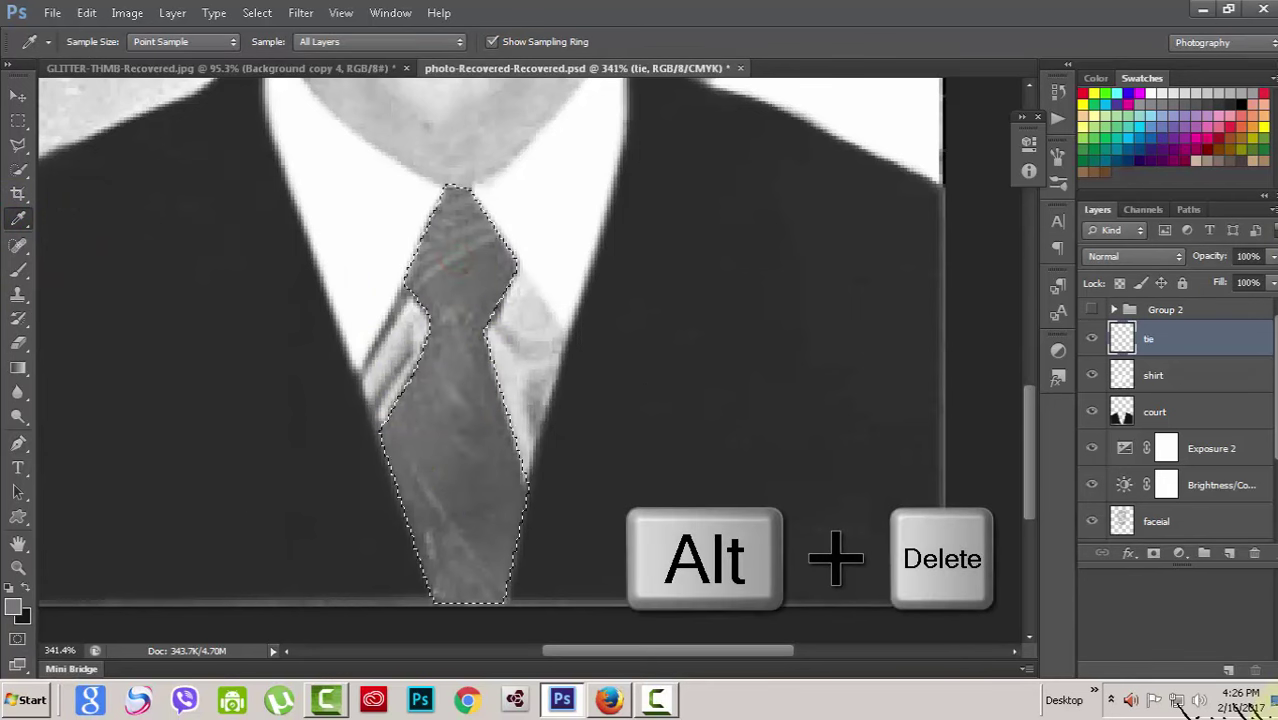
key("alt+Delete")
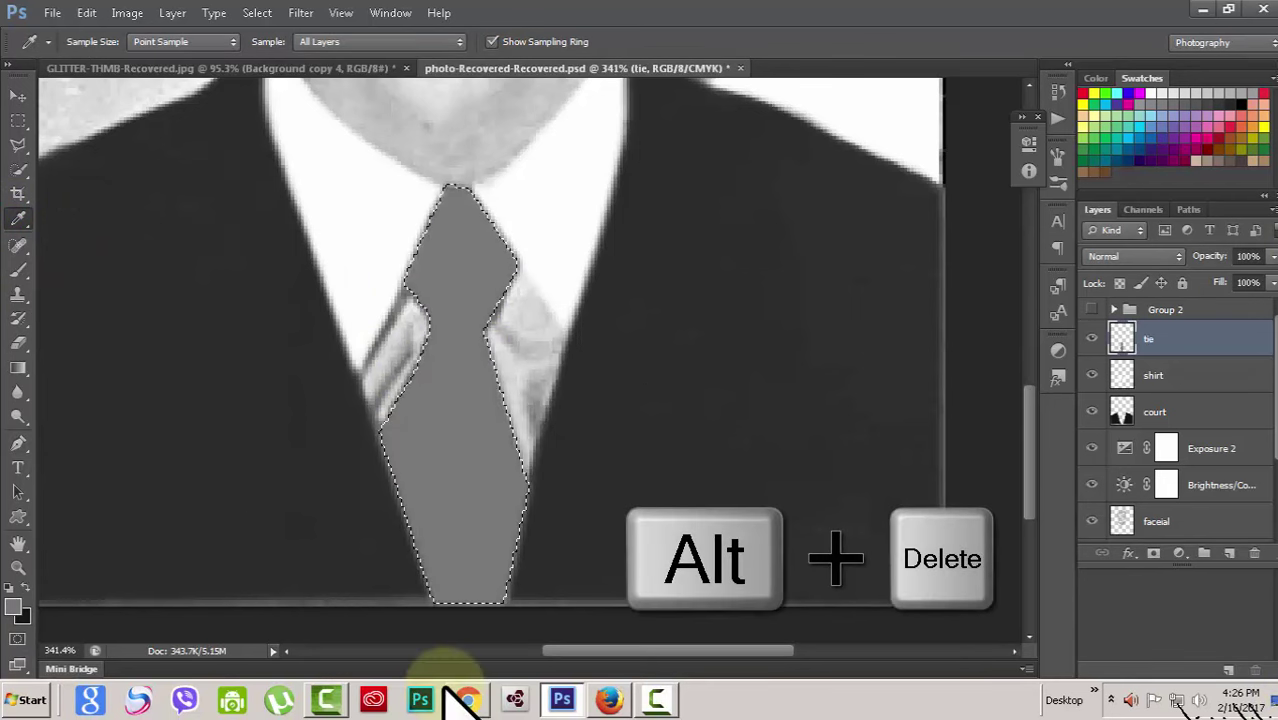
key("ctrl+d")
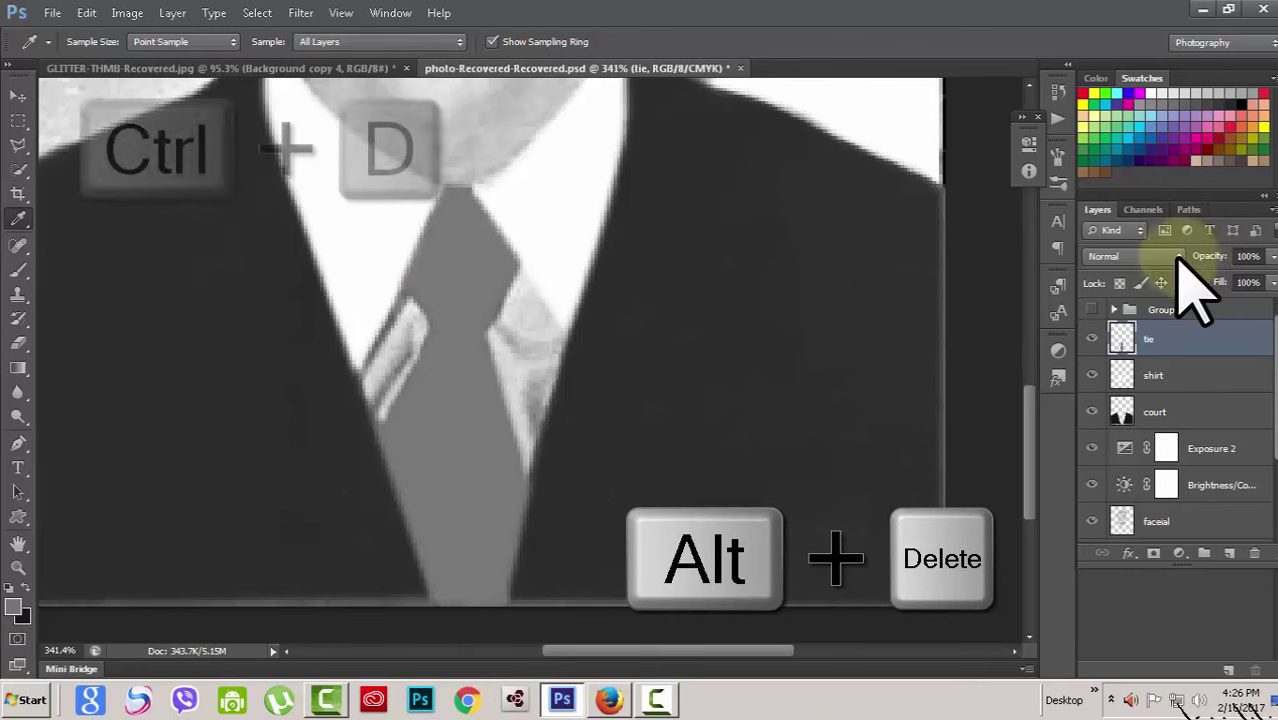
Set the tie layer's blend mode to Multiply, compare it on and off, and fit the photo.
left_click(1178, 257)
left_click(1100, 69)
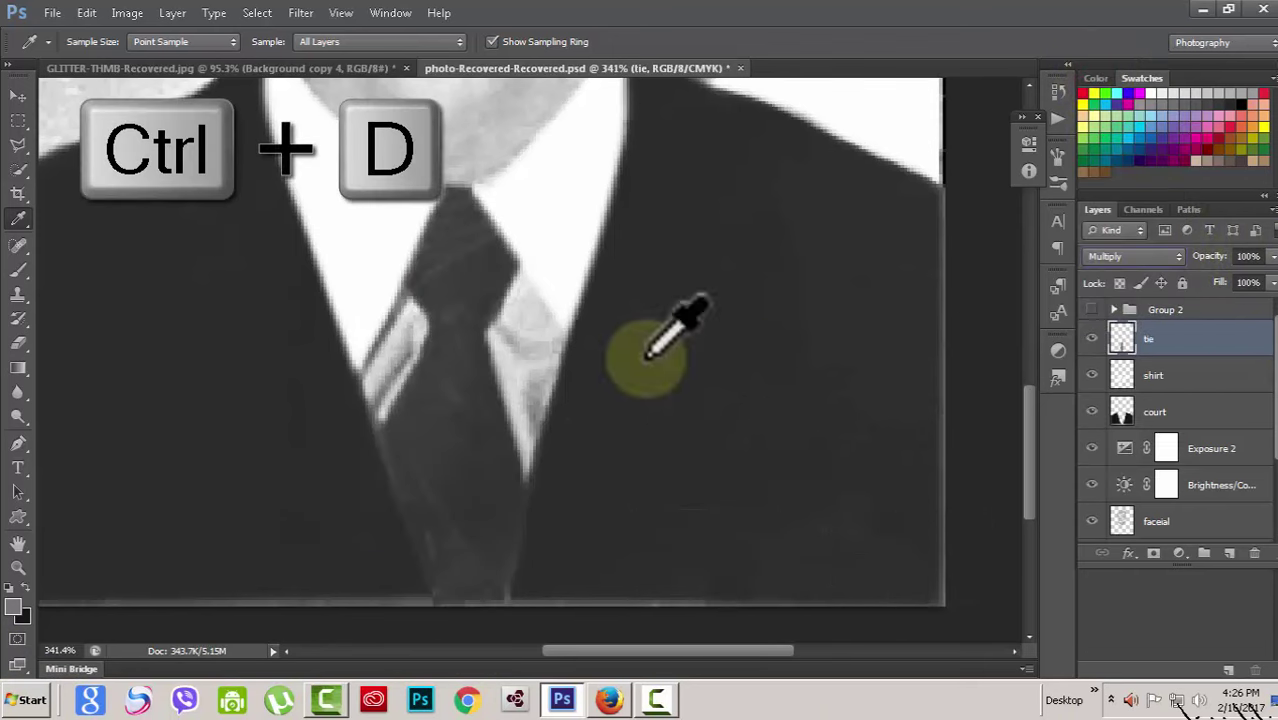
left_click(1112, 340)
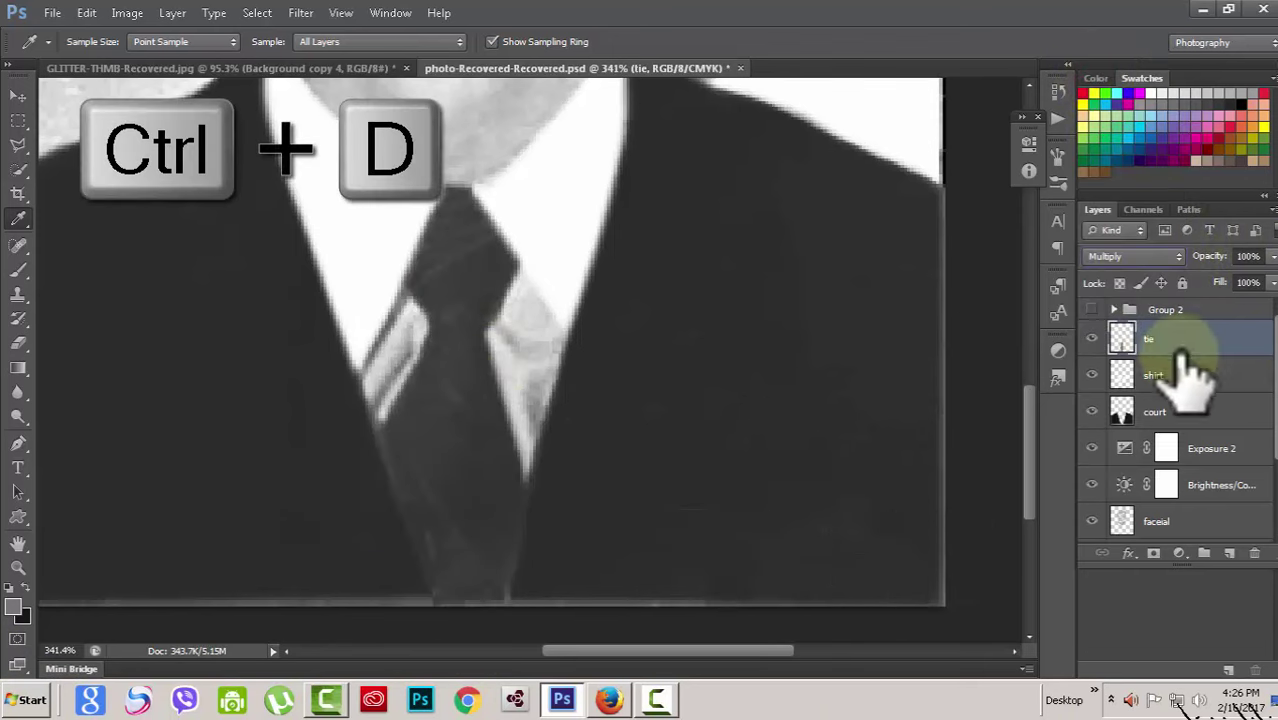
left_click(1092, 339)
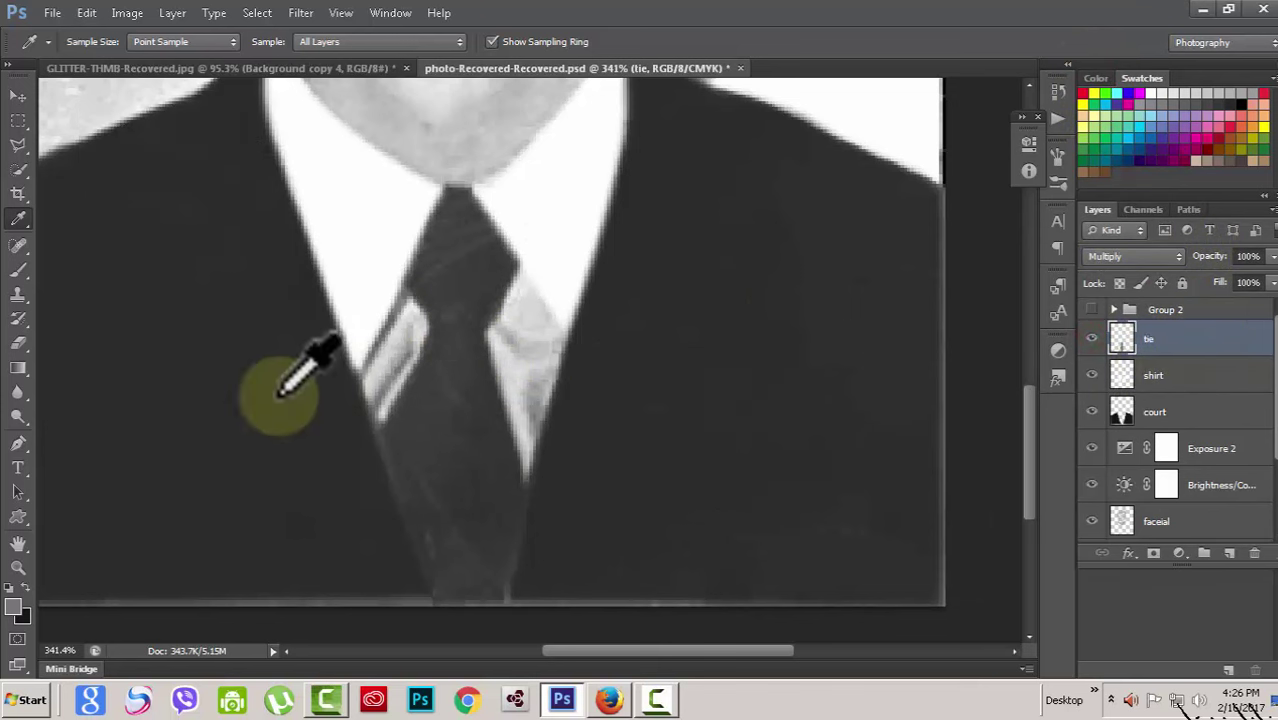
left_click(18, 95)
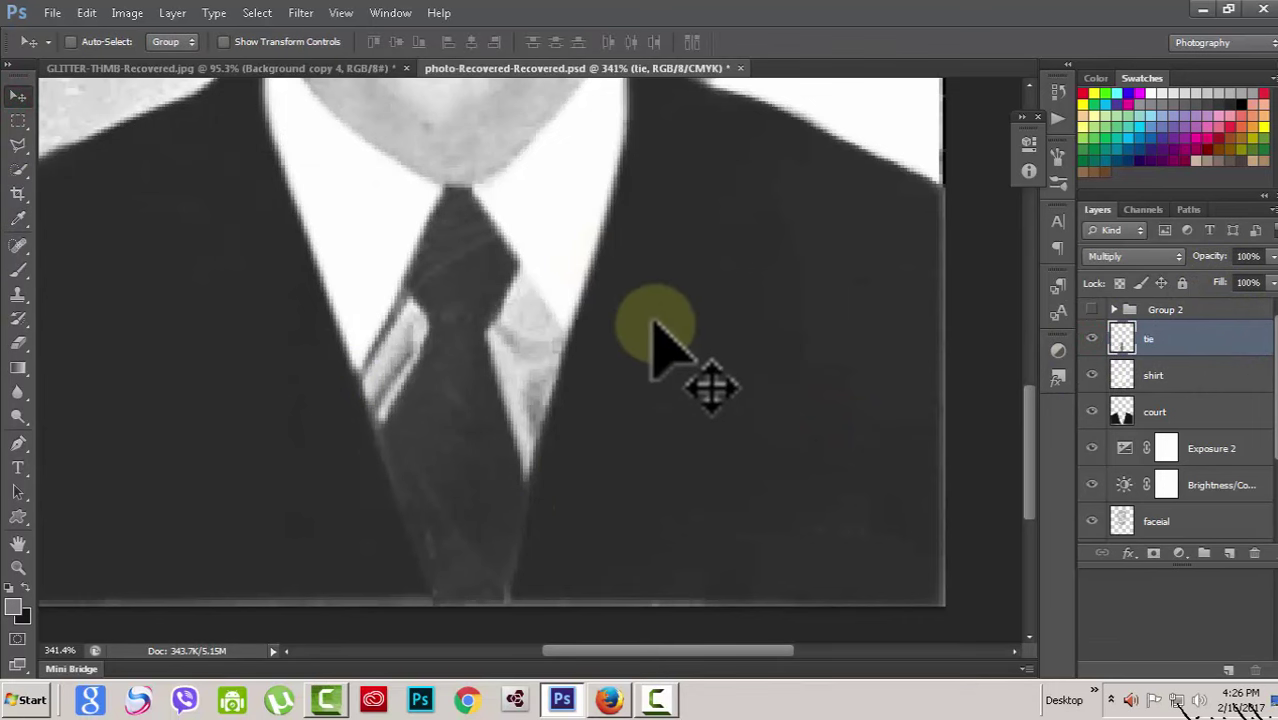
left_click_drag(1026, 465, 1026, 383)
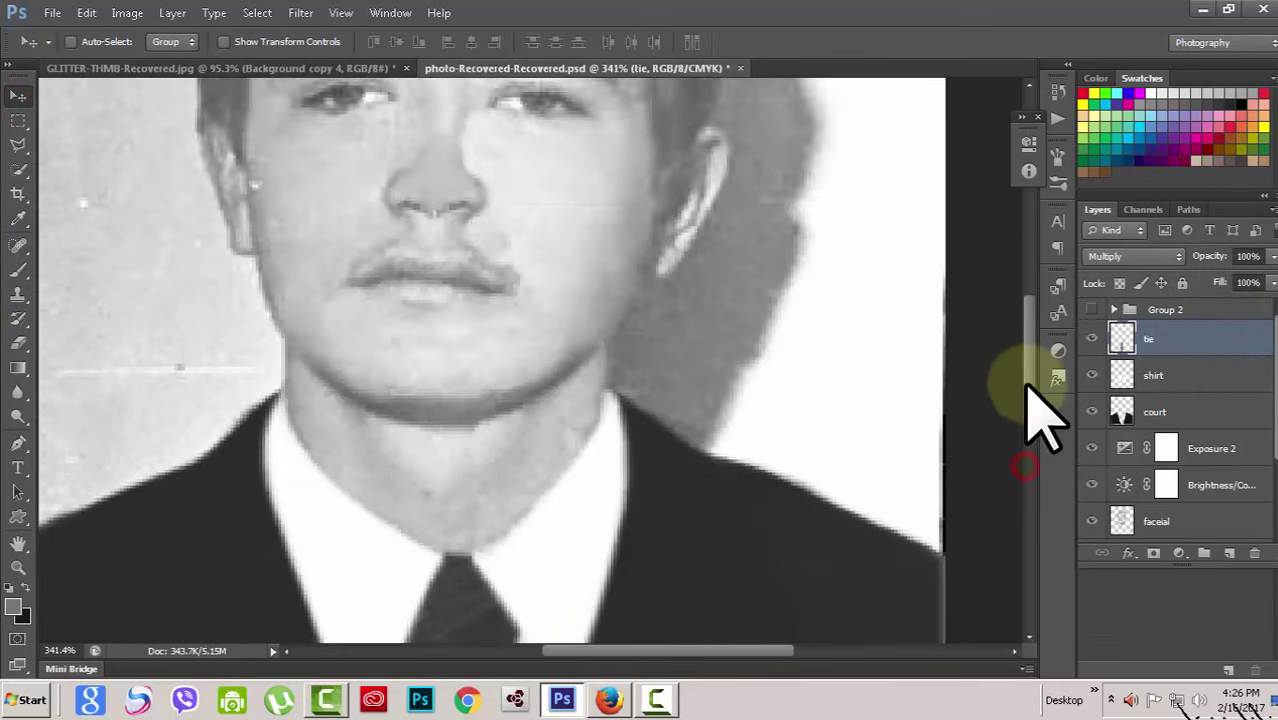
key("ctrl+0")
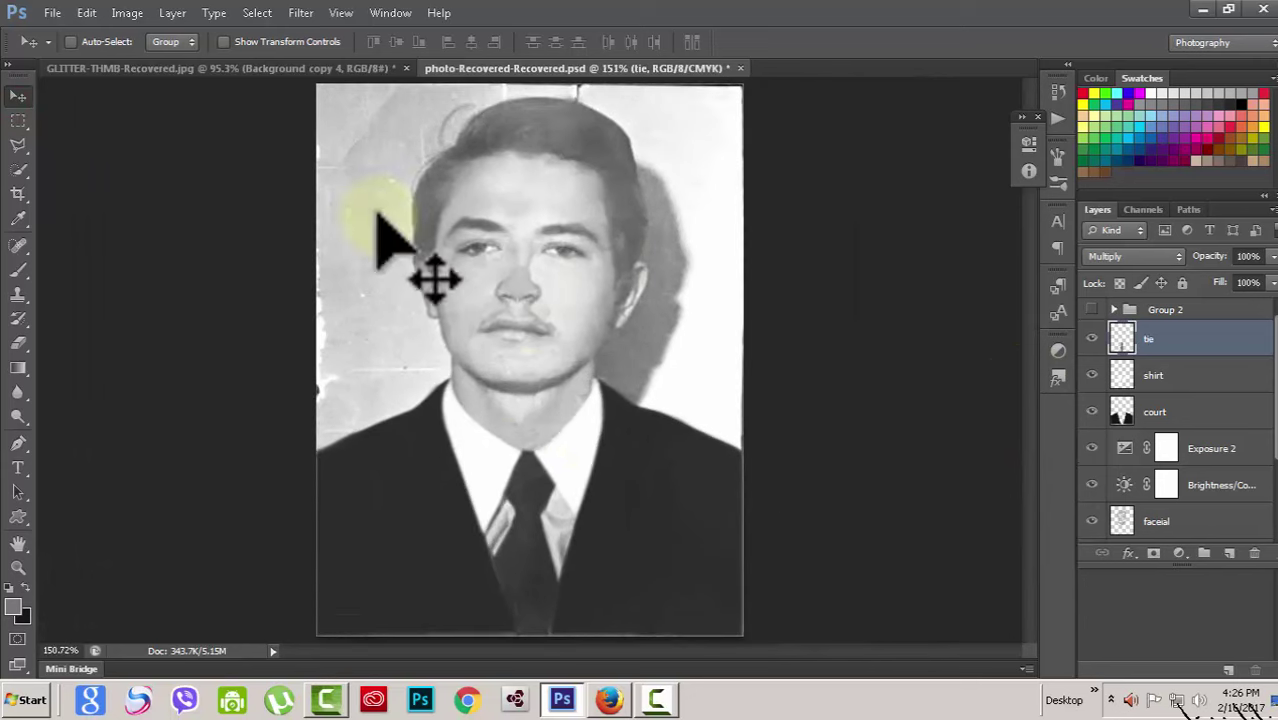
scroll(579, 348, "up", 1)
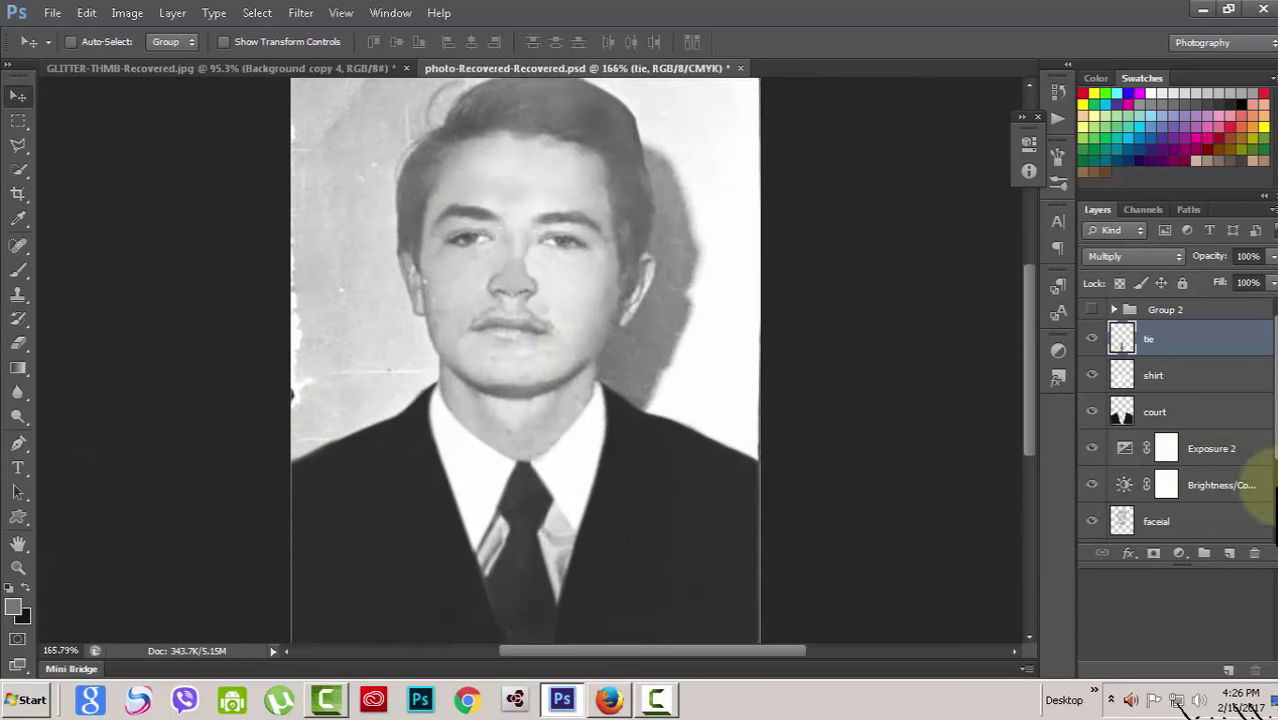
left_click(1229, 553)
On the background layer, trace a Pen path along the suit's shoulder line.
left_click(1170, 341)
type("background")
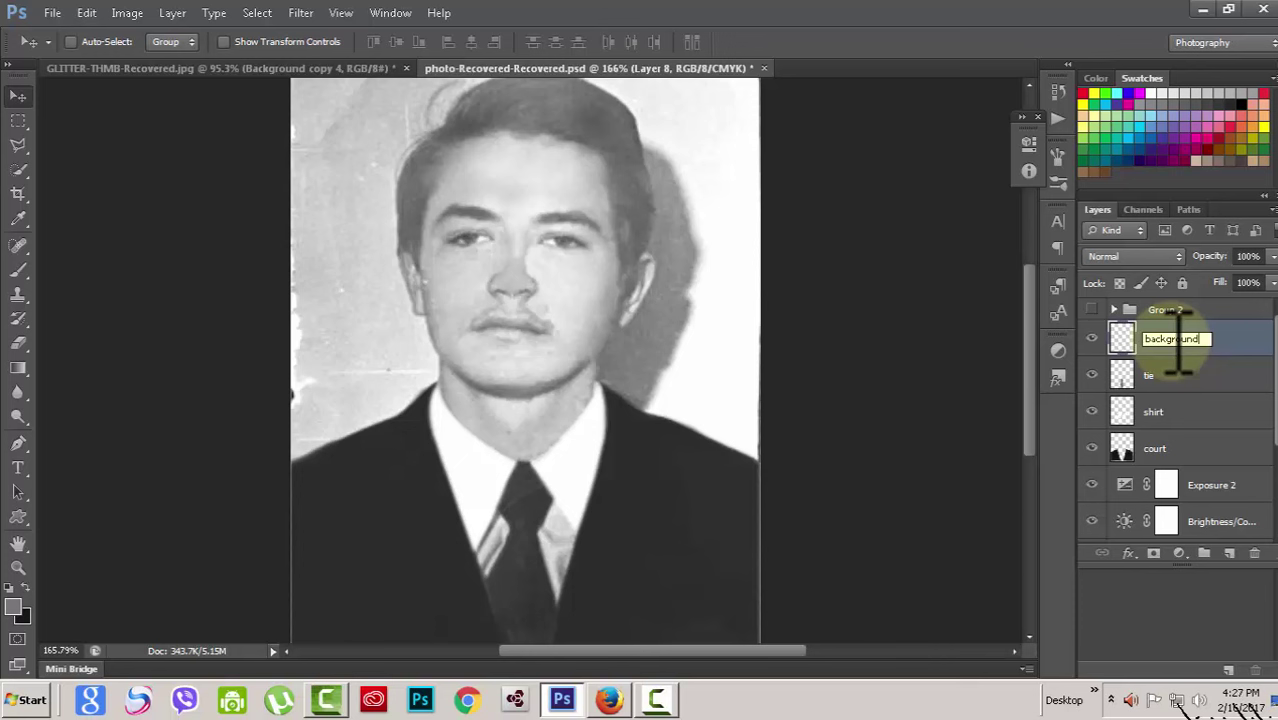
left_click(1243, 350)
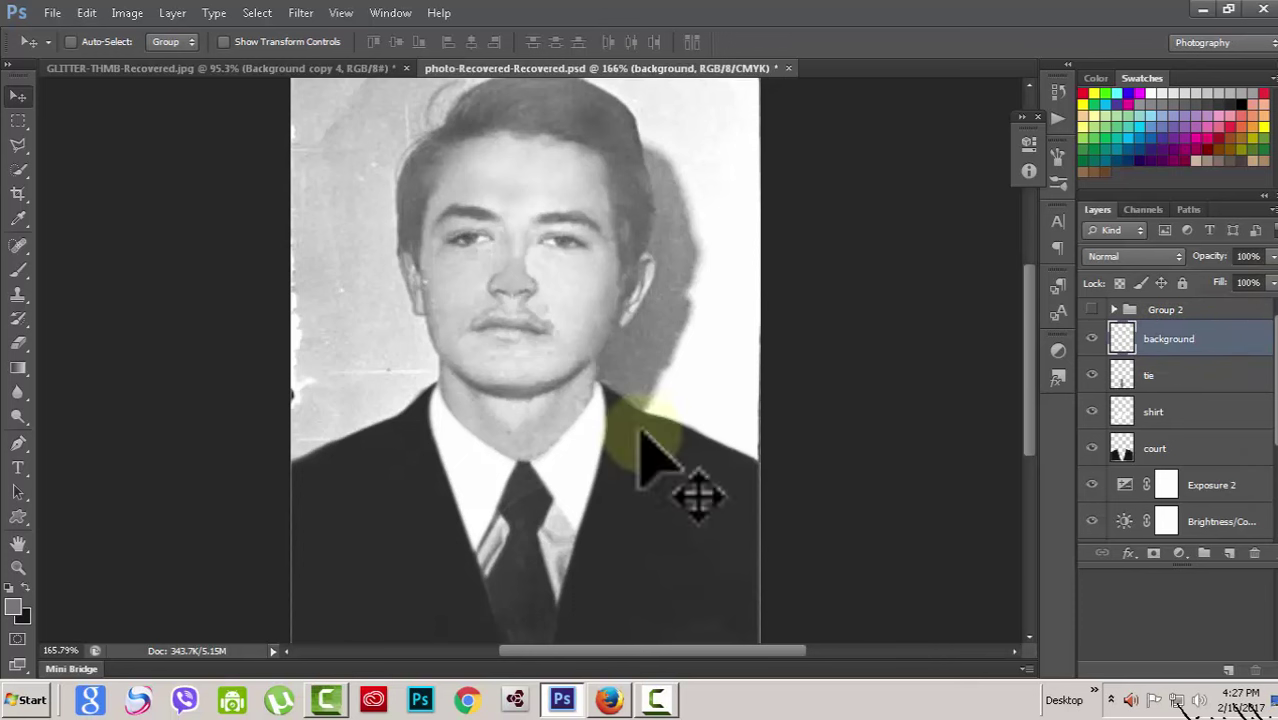
left_click(19, 446)
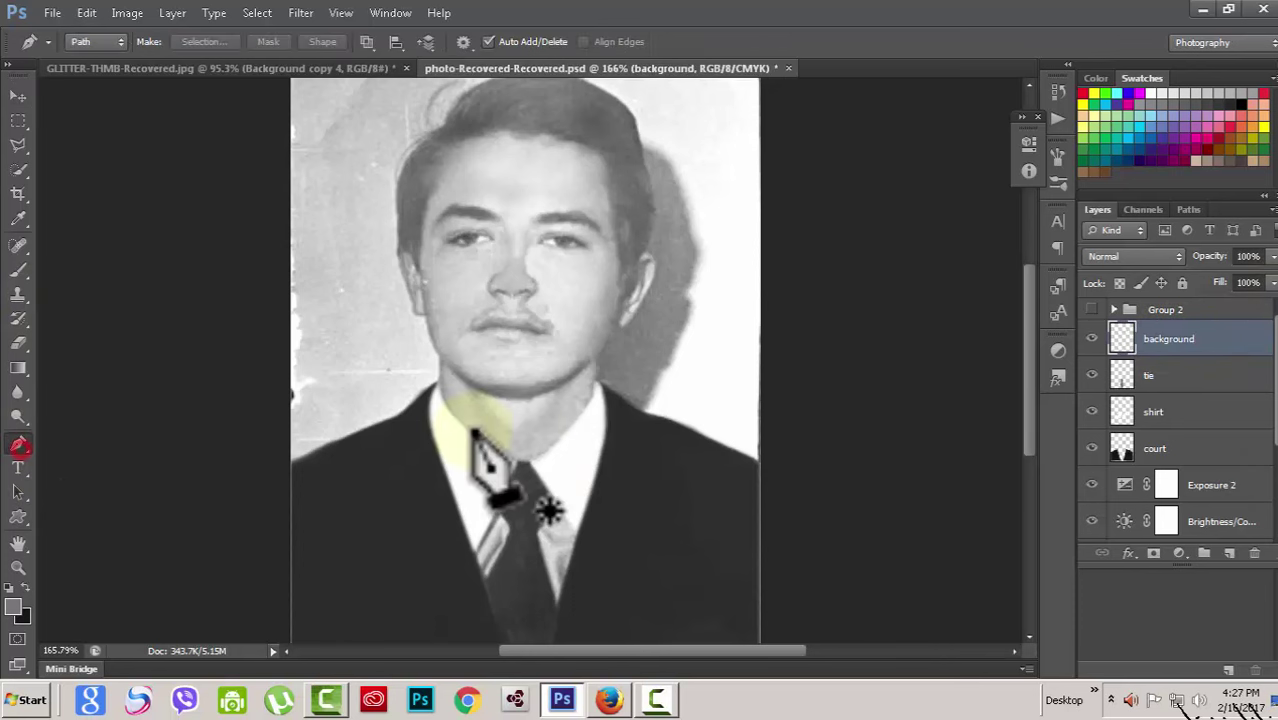
left_click(288, 466)
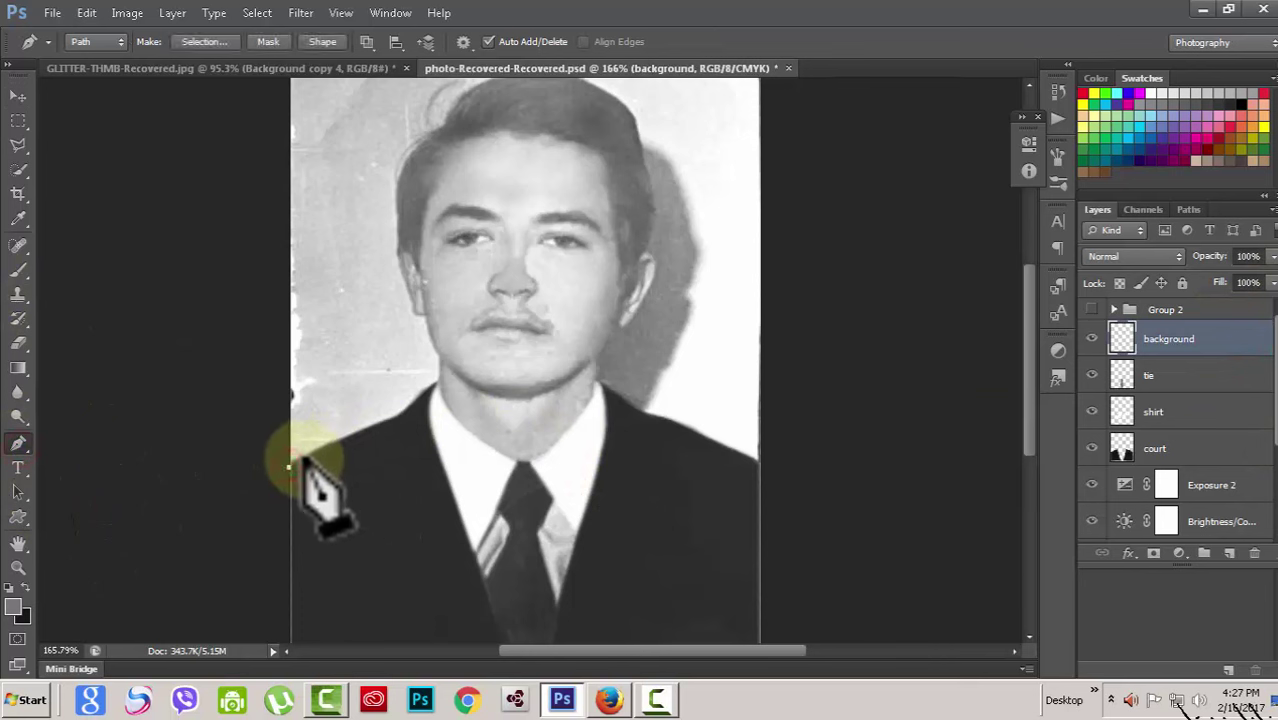
left_click(327, 446)
left_click(346, 436)
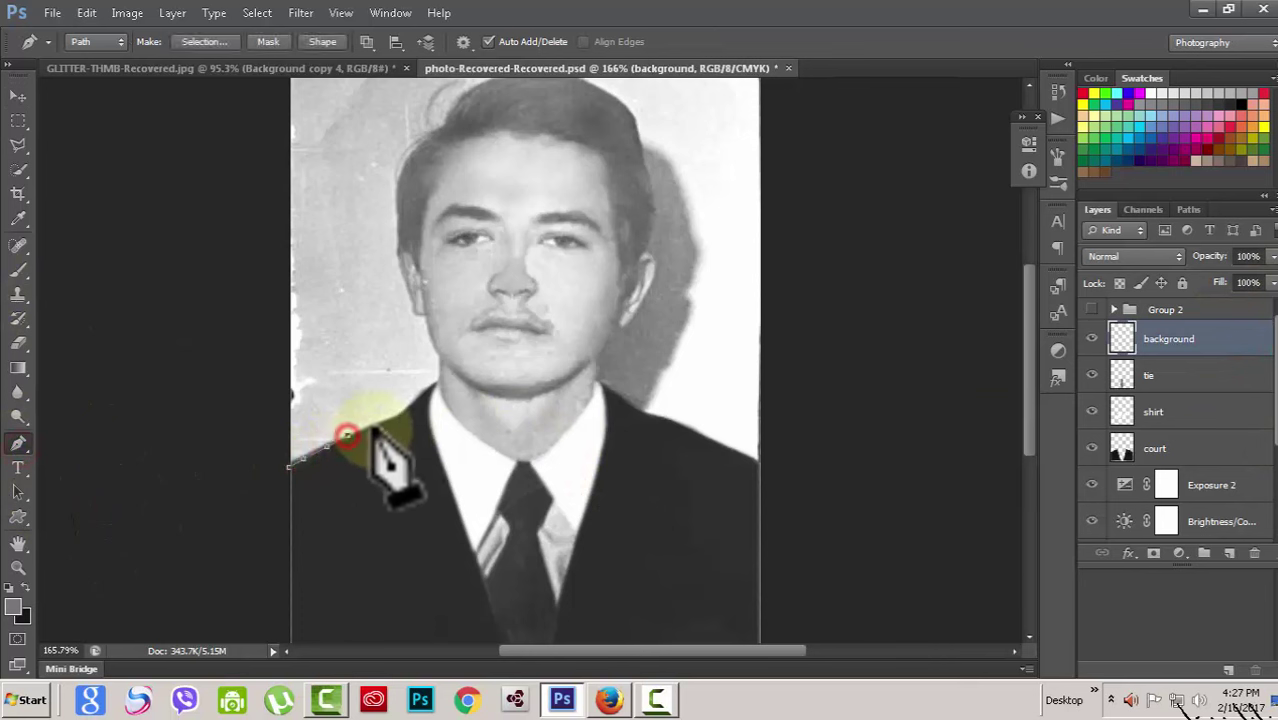
left_click(371, 427)
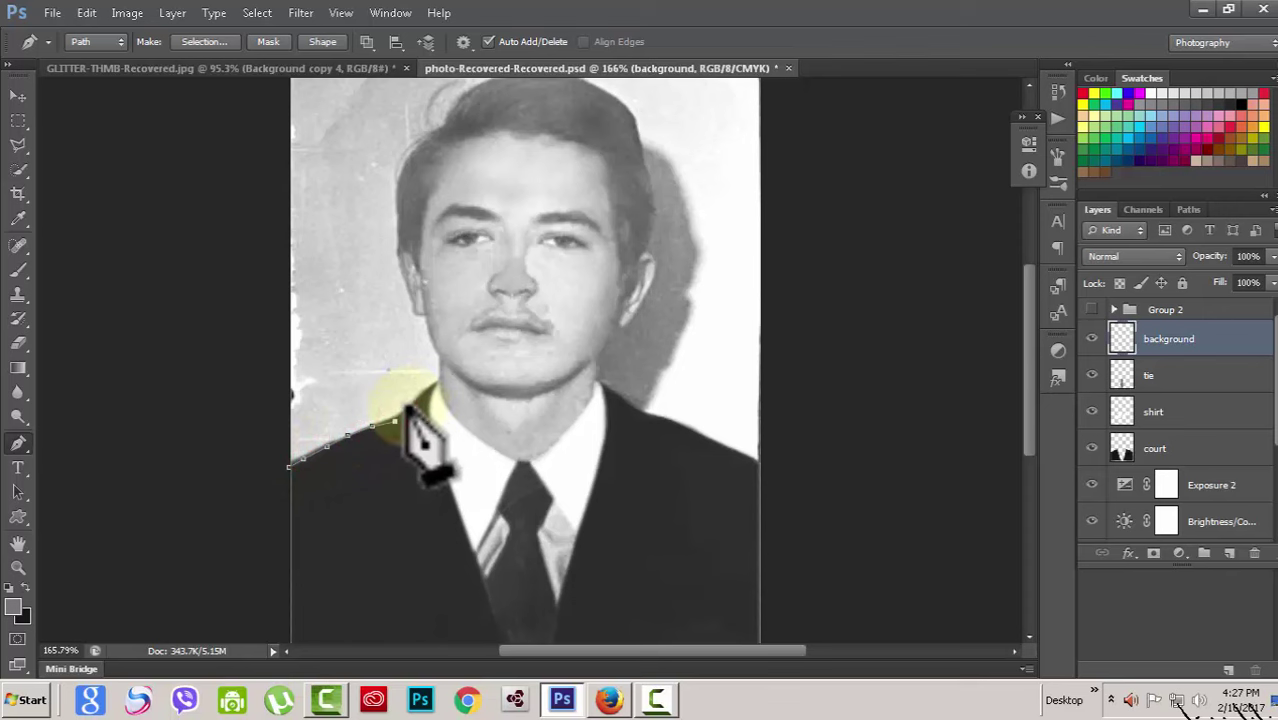
scroll(407, 410, "up", 3)
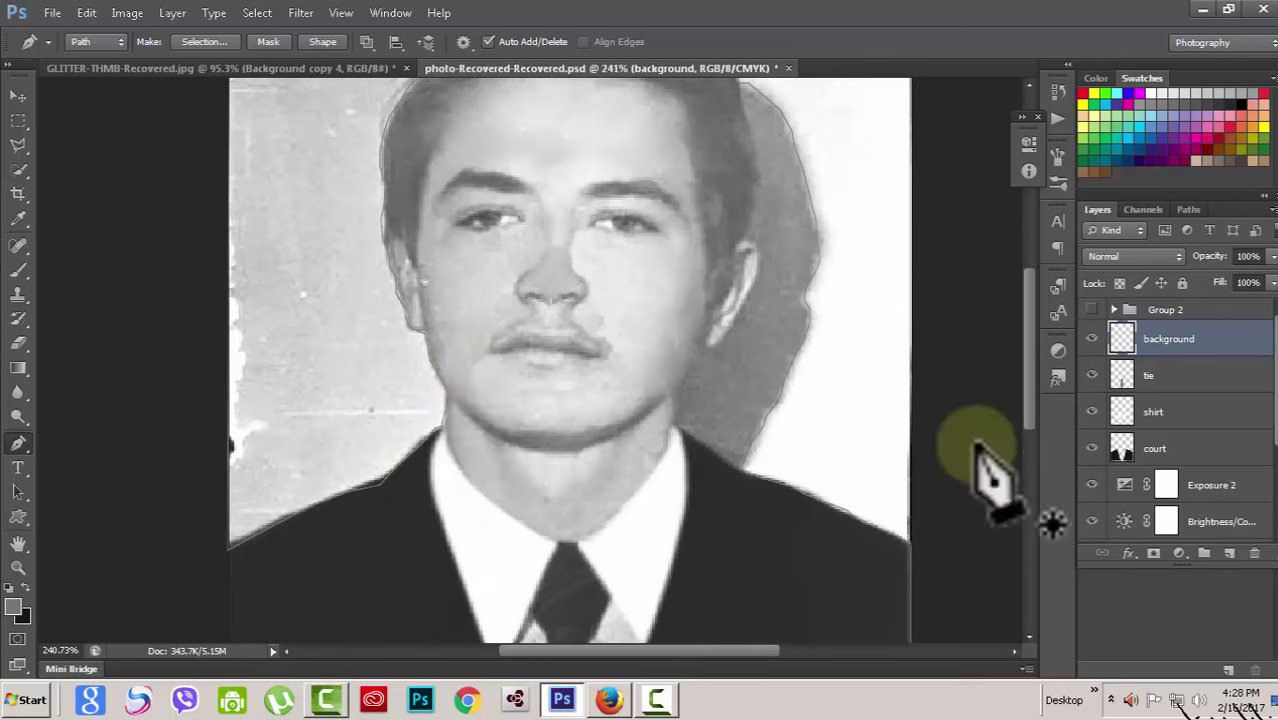
left_click_drag(1027, 428, 1030, 385)
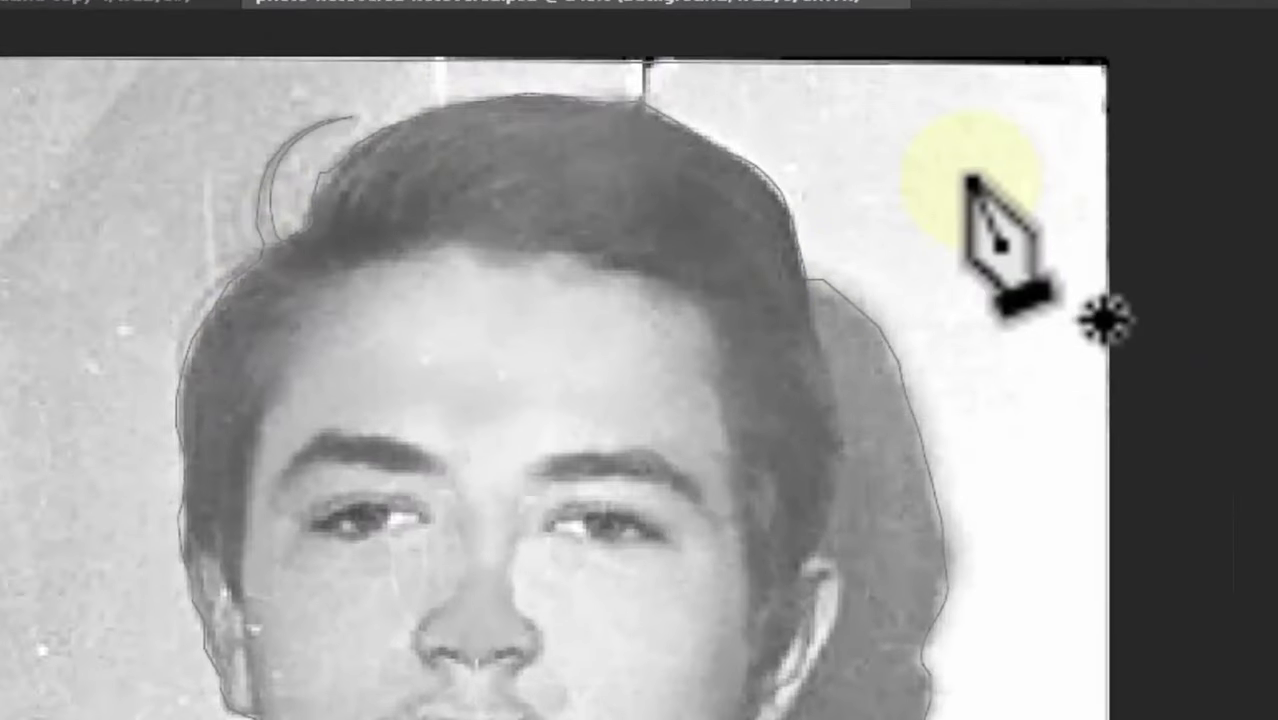
Make a selection from the path with 0.5 px feather and set white as foreground colour.
right_click(968, 178)
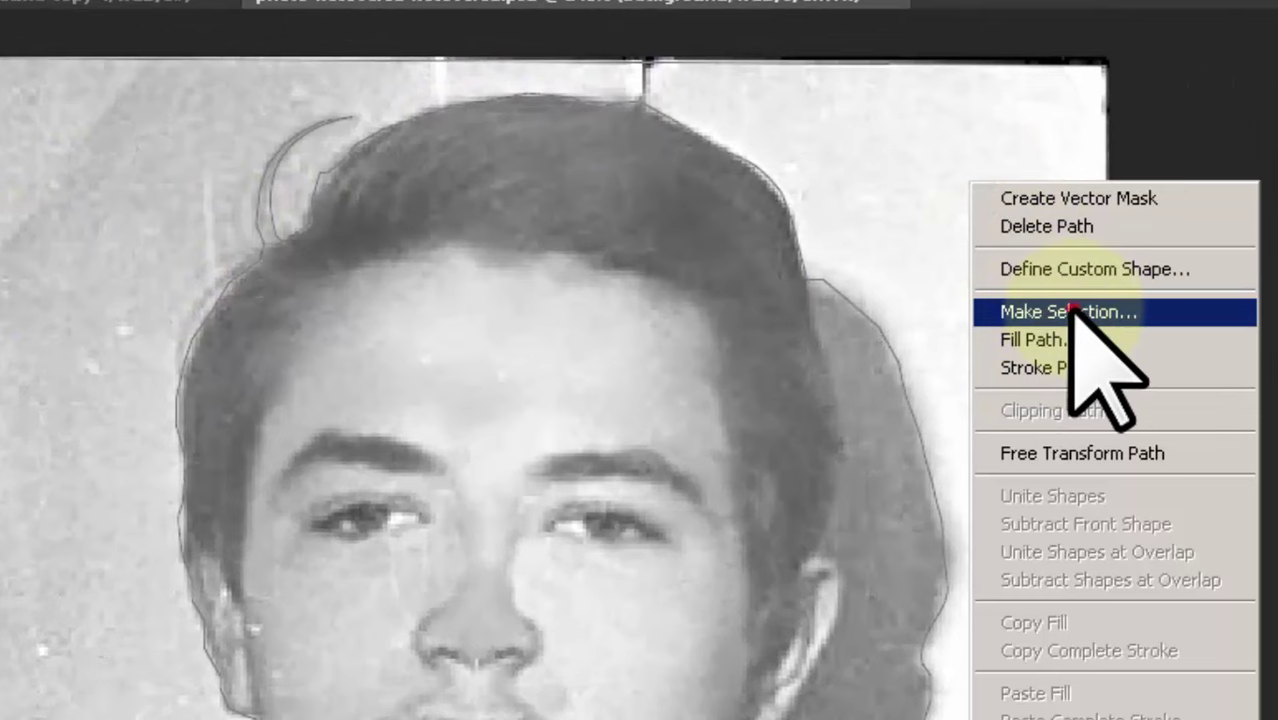
left_click(1072, 312)
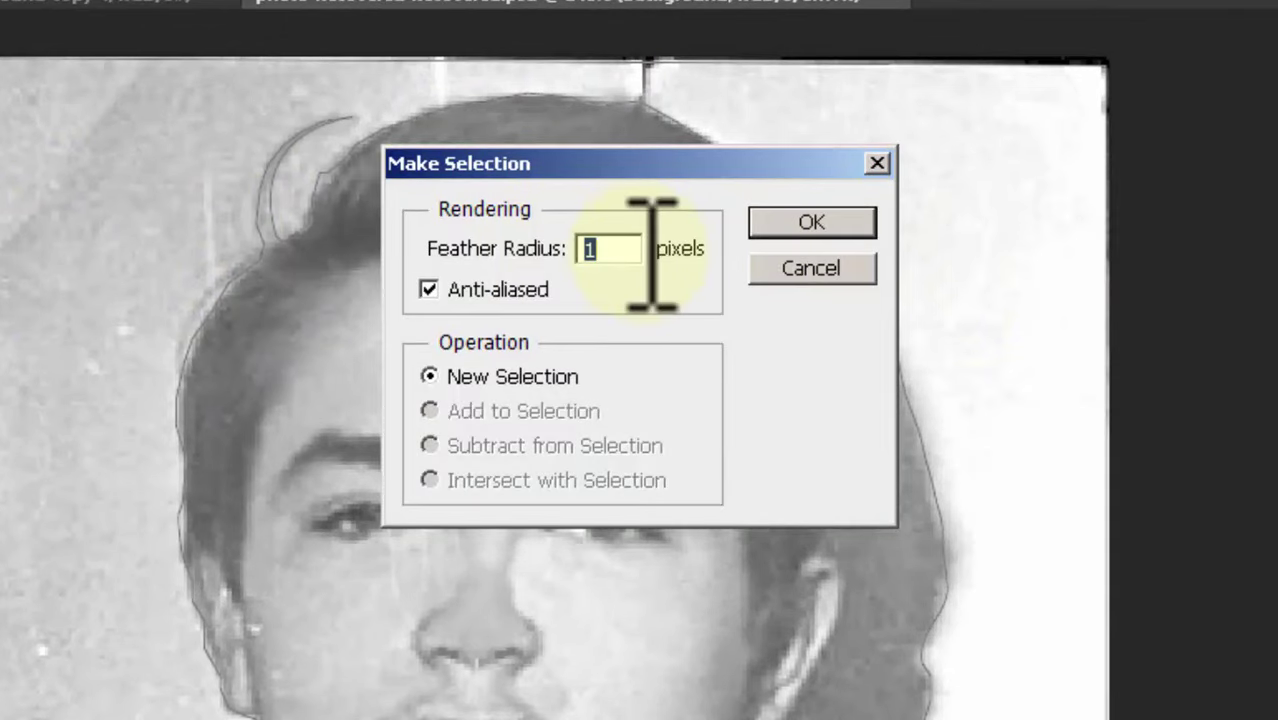
left_click(800, 224)
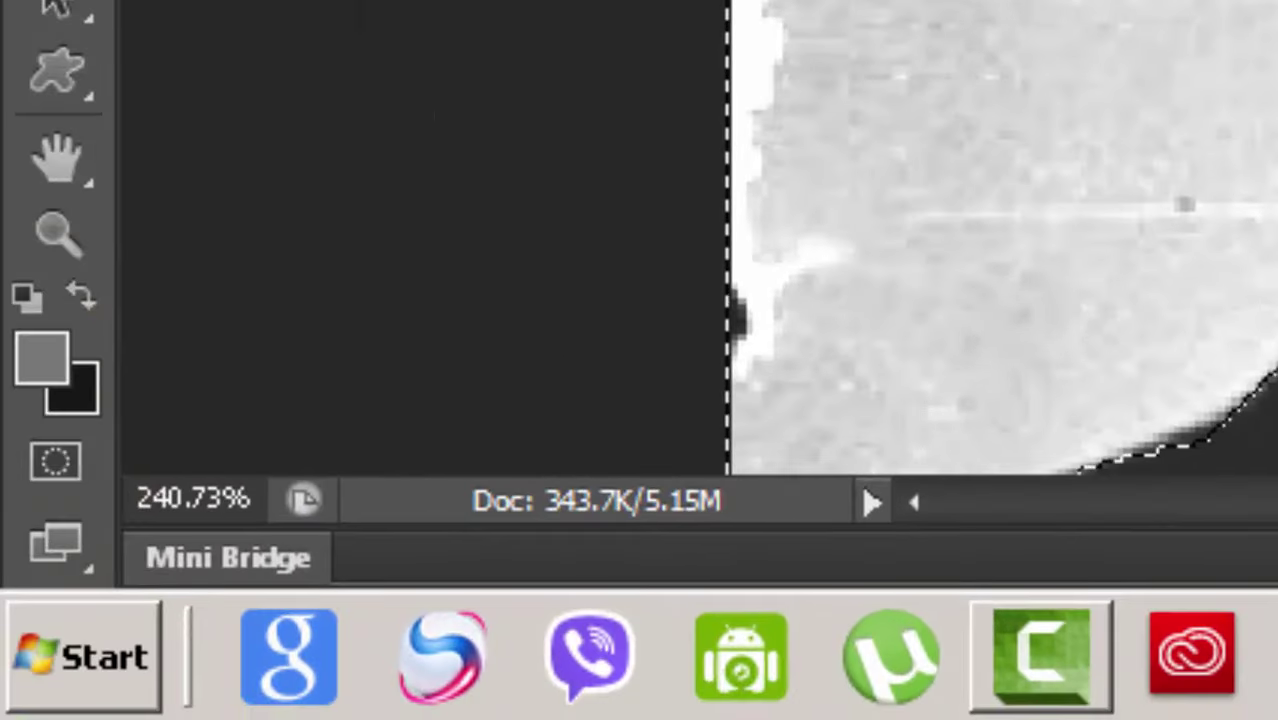
left_click(82, 293)
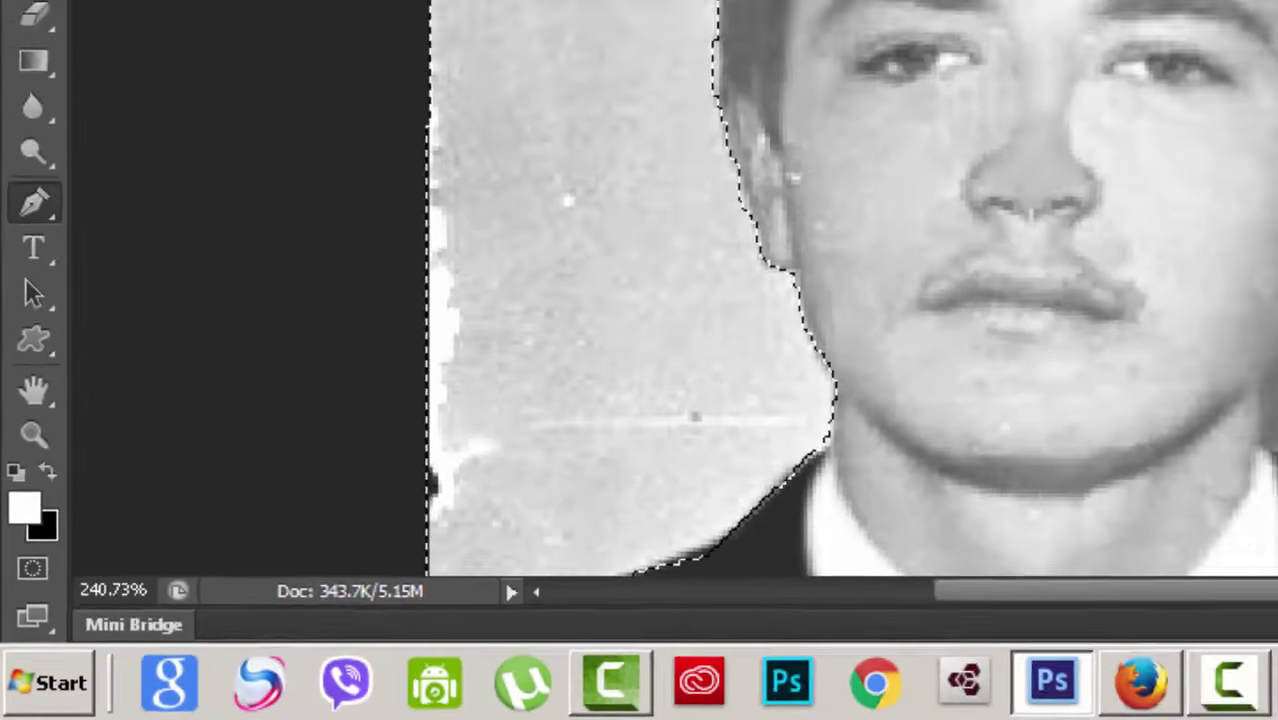
Fill the backdrop selection with white using Alt+Delete, then zoom in on the face.
key("alt+Delete")
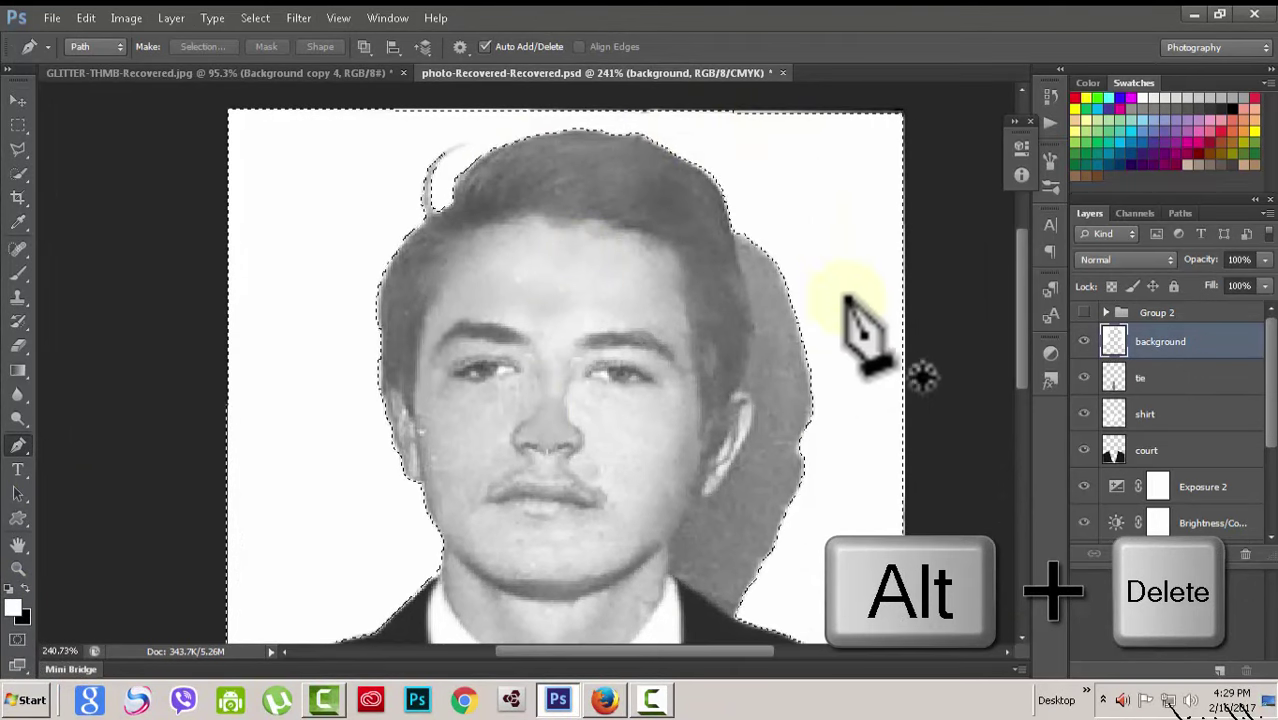
scroll(830, 372, "down", 2)
scroll(835, 400, "down", 1)
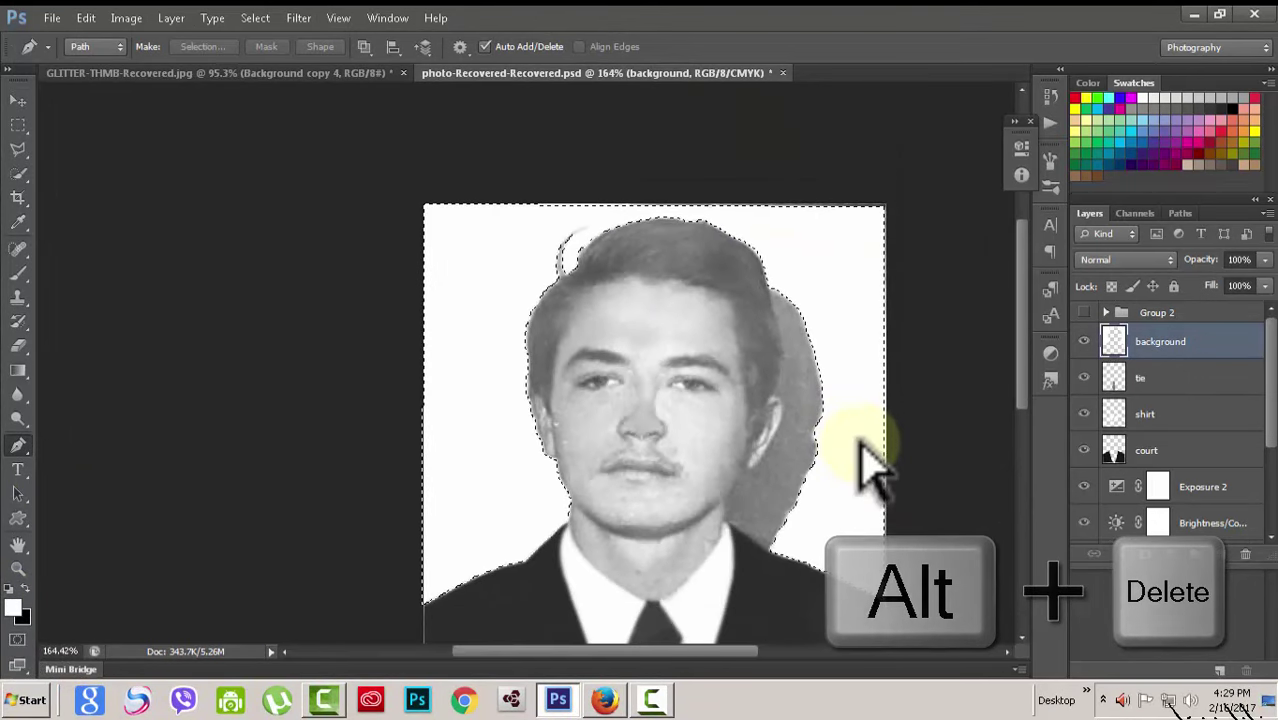
scroll(875, 400, "down", 2)
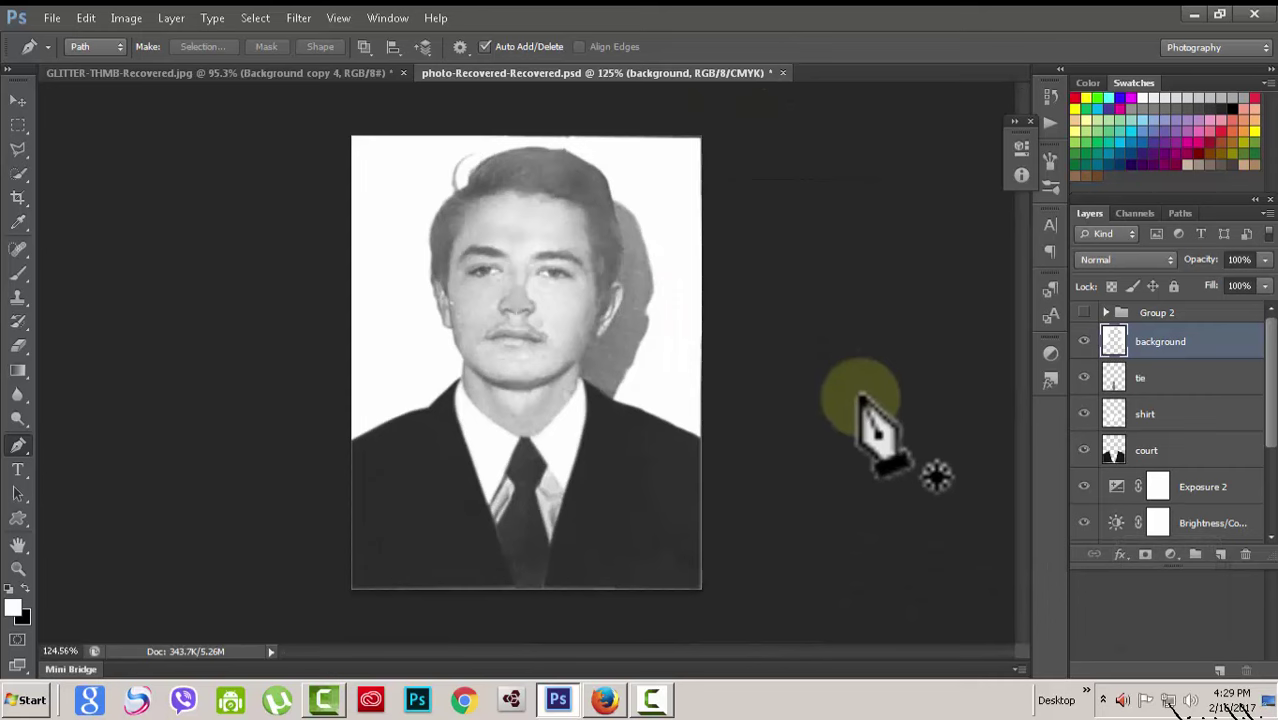
scroll(560, 420, "up", 1)
scroll(558, 414, "up", 1)
scroll(628, 330, "up", 2)
scroll(635, 336, "down", 3)
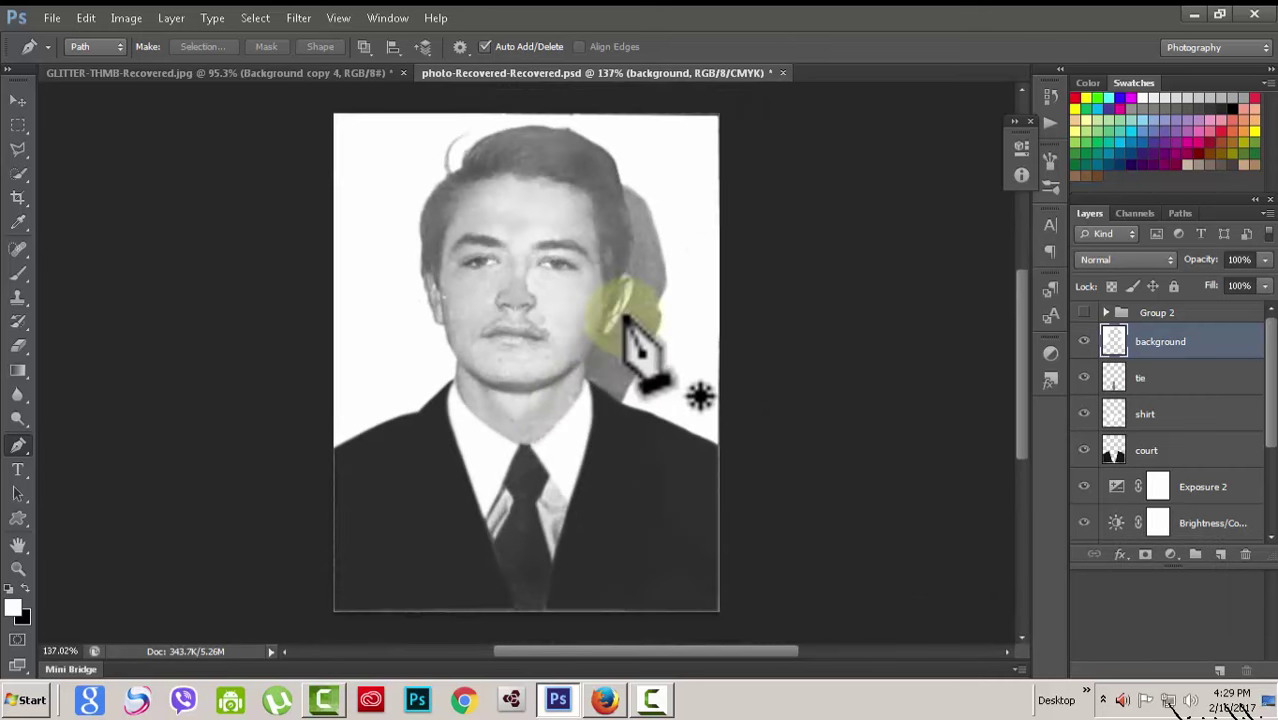
scroll(624, 327, "down", 1)
scroll(630, 318, "down", 1)
scroll(632, 308, "up", 1)
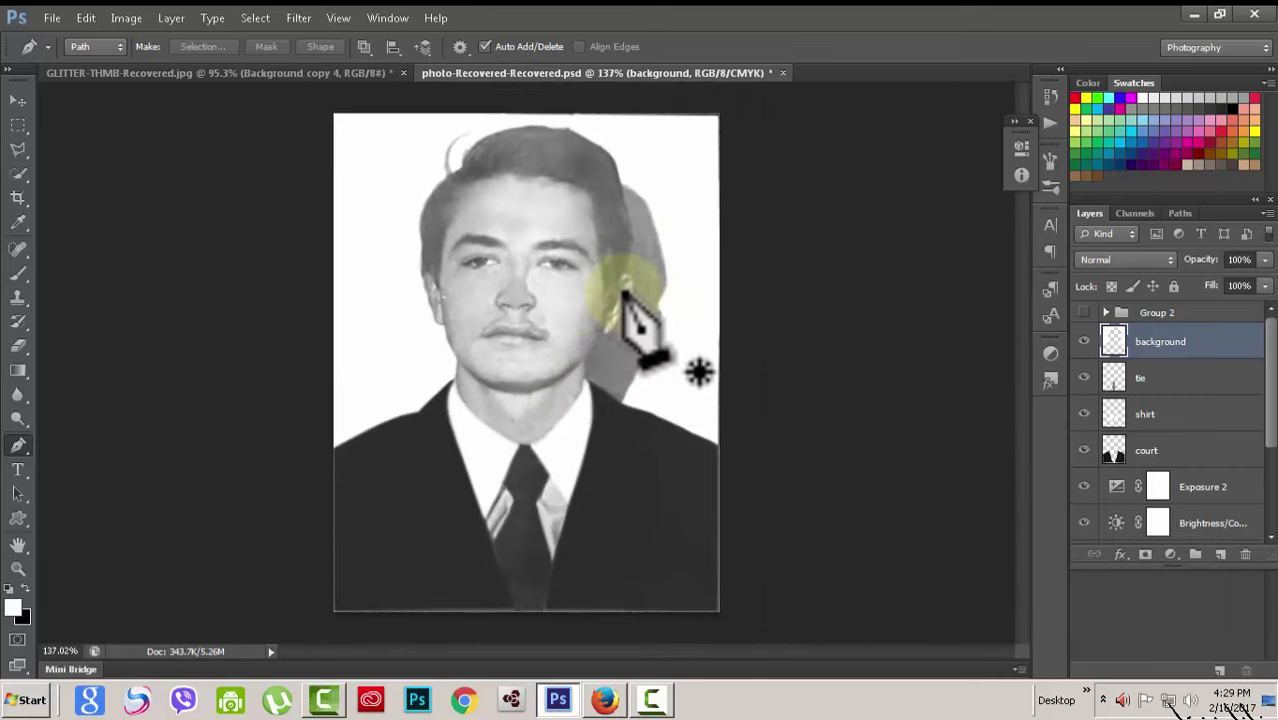
scroll(625, 300, "up", 1)
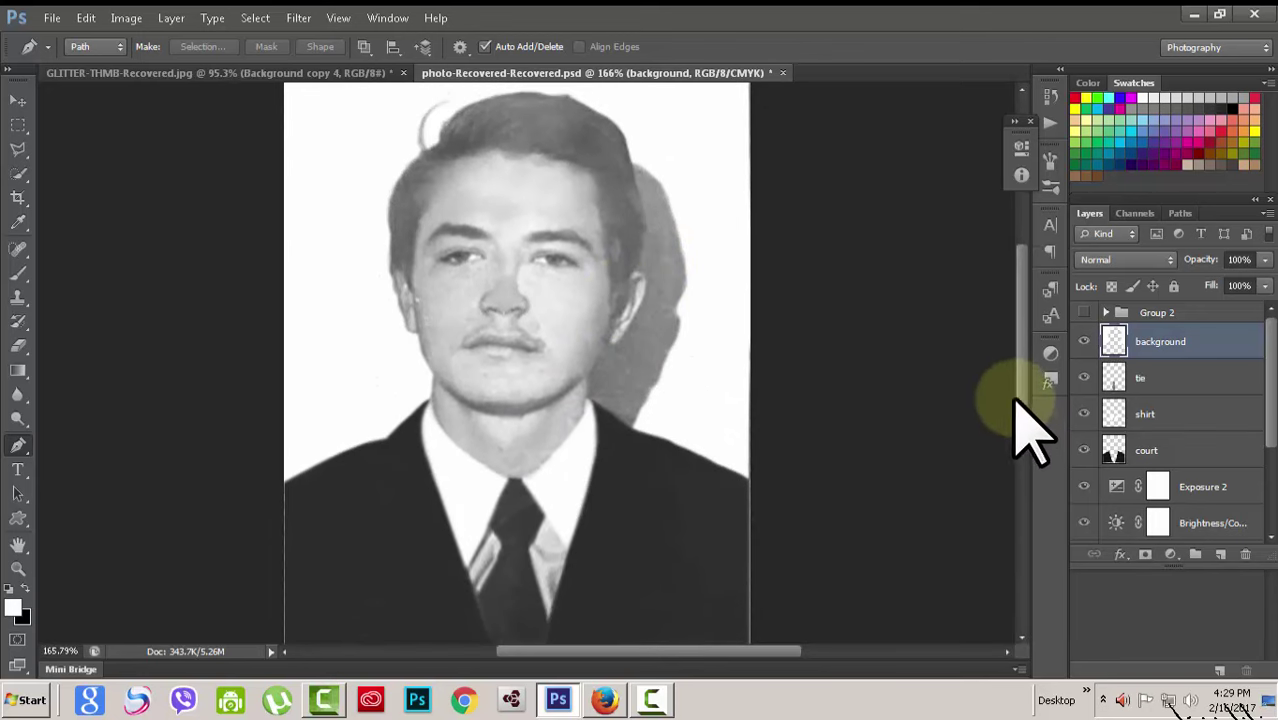
left_click_drag(1022, 428, 1022, 395)
scroll(398, 462, "up", 1)
scroll(565, 363, "up", 2)
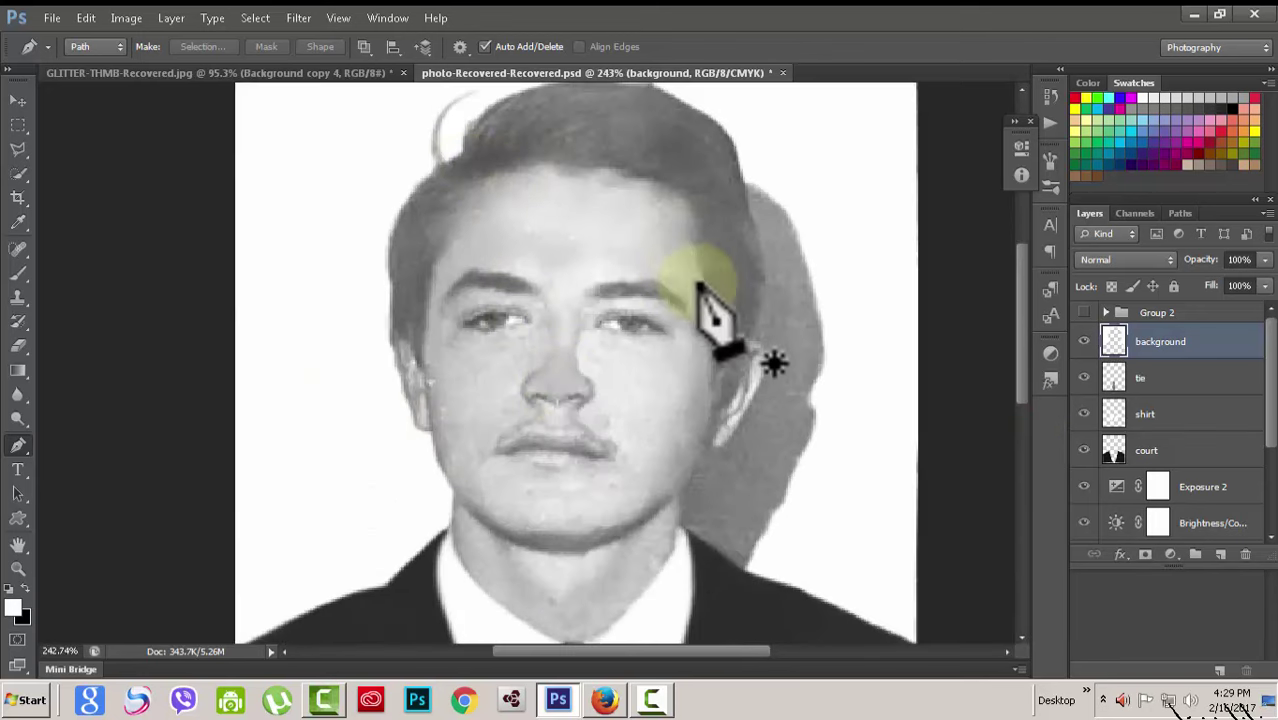
scroll(595, 325, "up", 1)
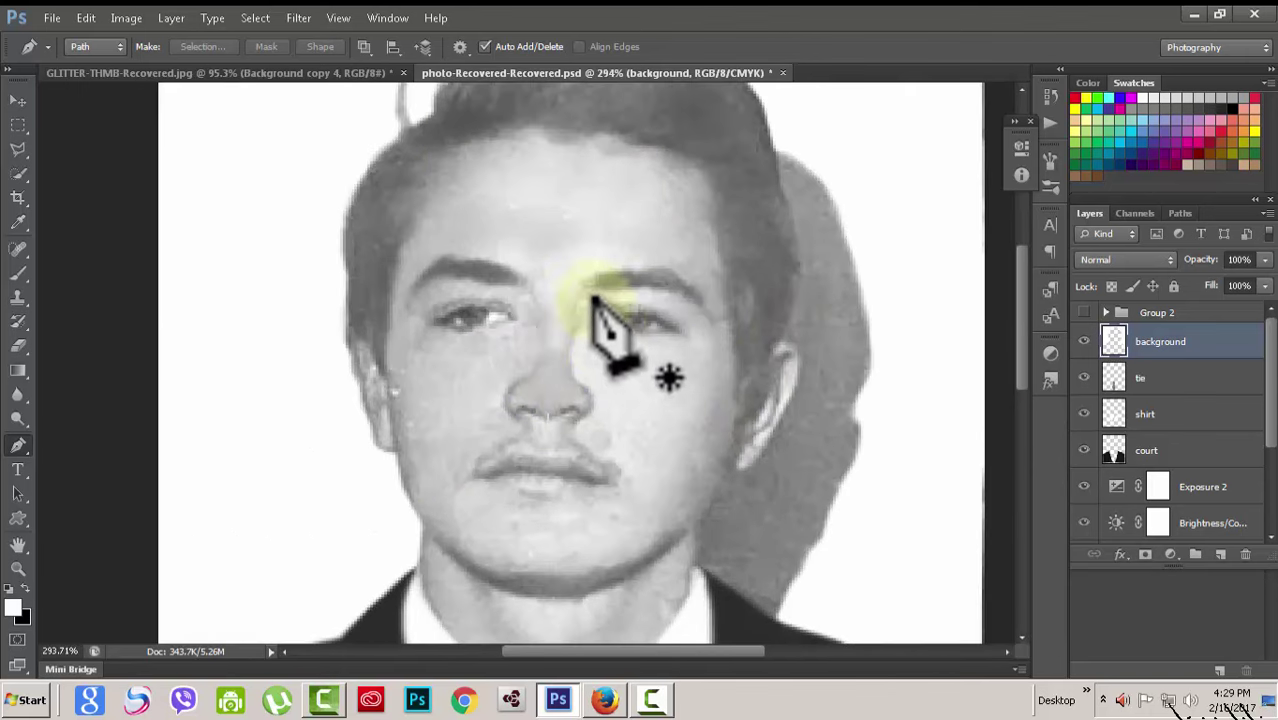
scroll(645, 342, "up", 1)
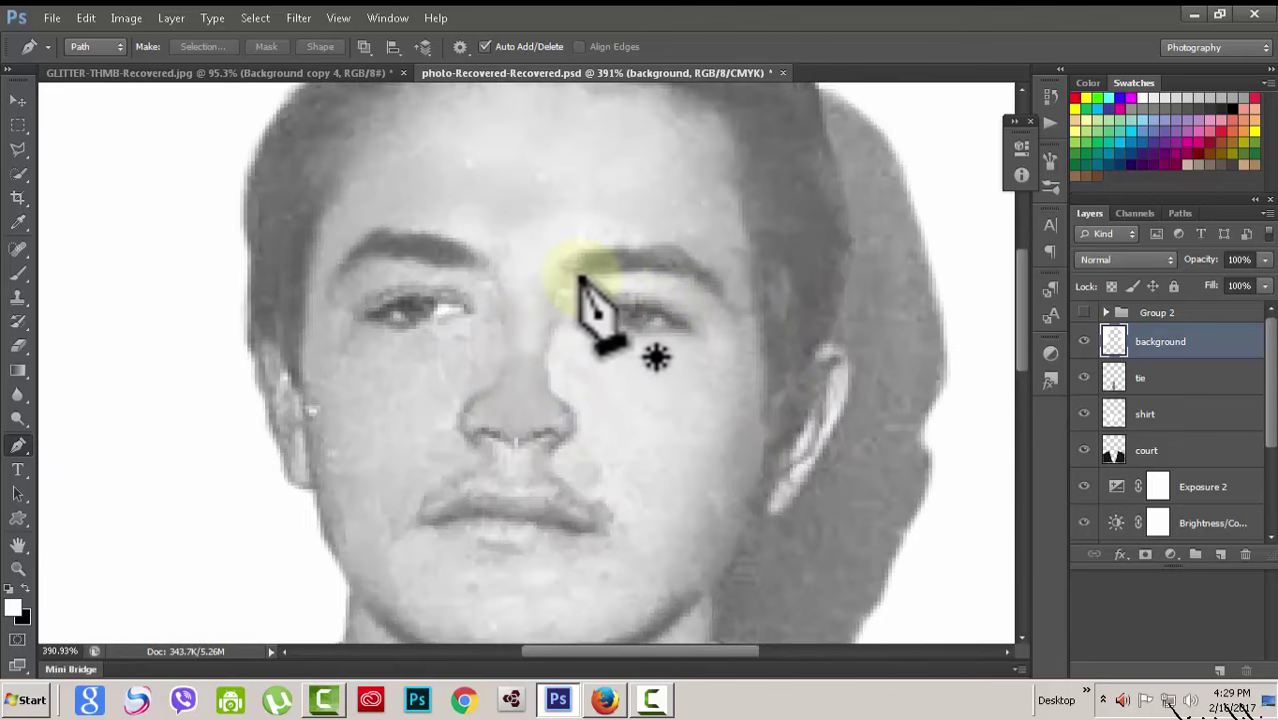
Add a new layer above background and name it eyebrow.
left_click(1220, 554)
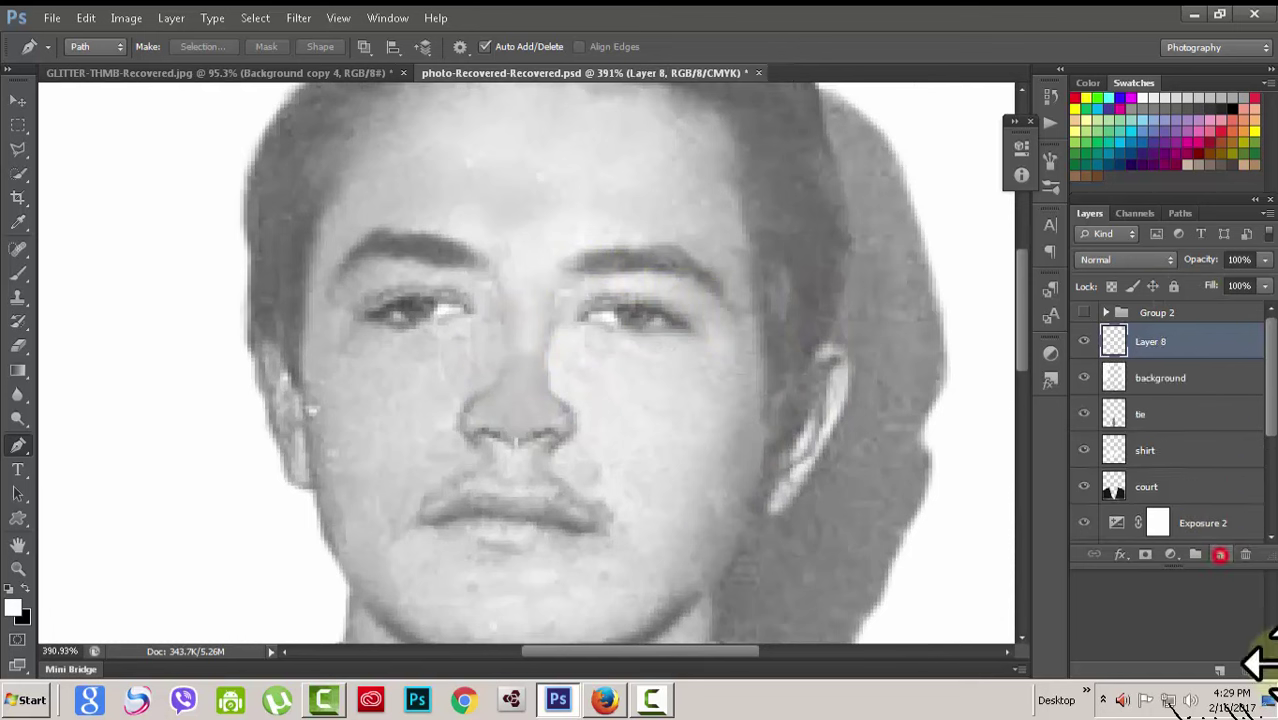
left_click(1140, 341)
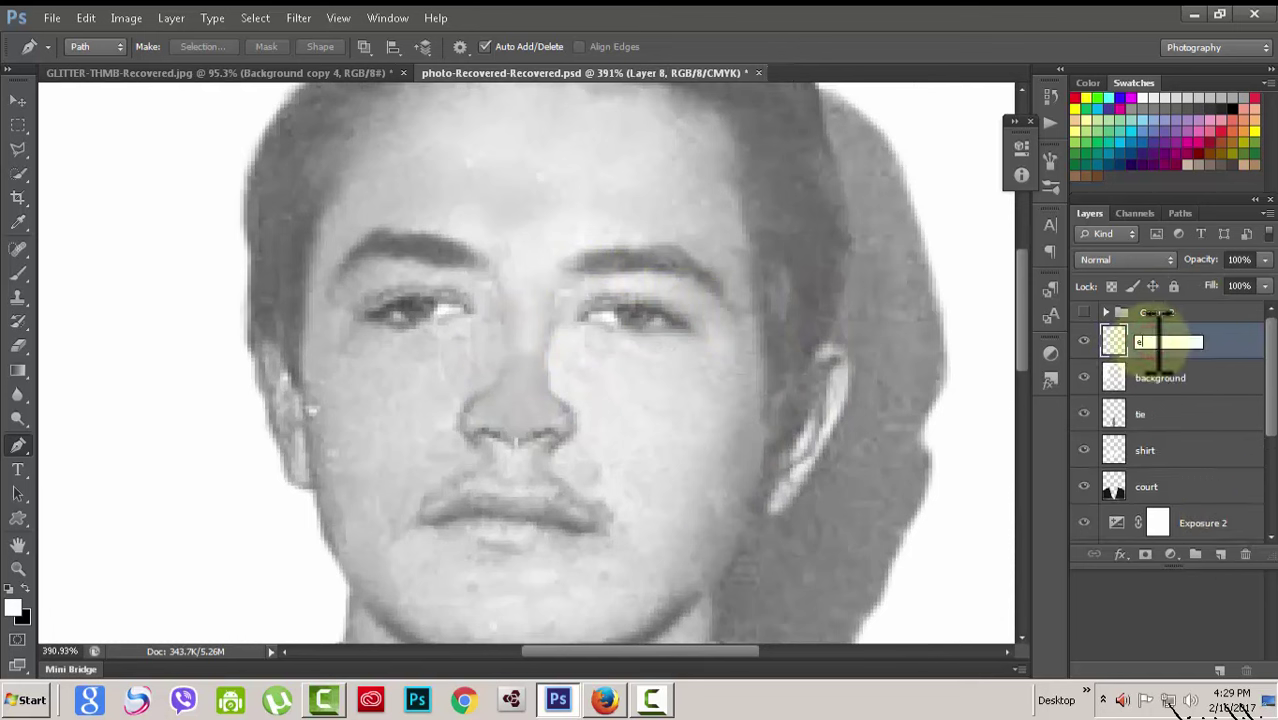
type("brow")
left_click(1230, 348)
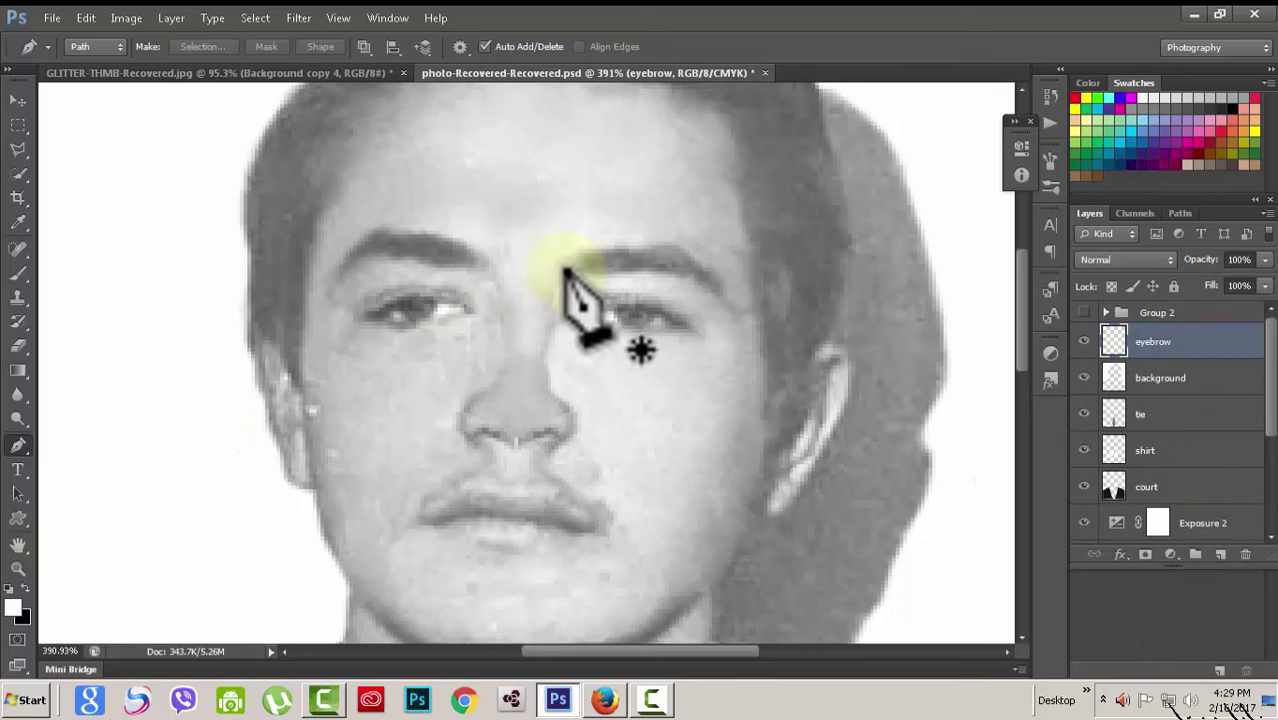
Trace closed Pen paths around the right and left eyebrows.
left_click_drag(565, 270, 682, 272)
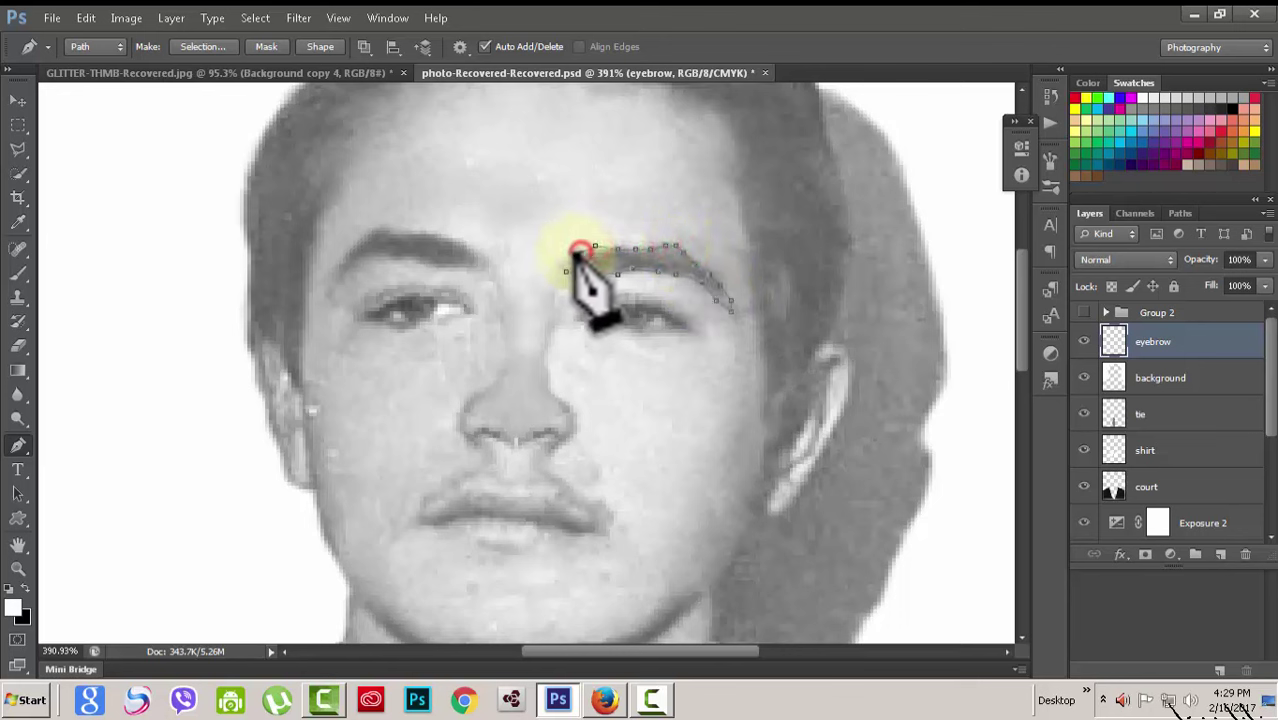
left_click(567, 264)
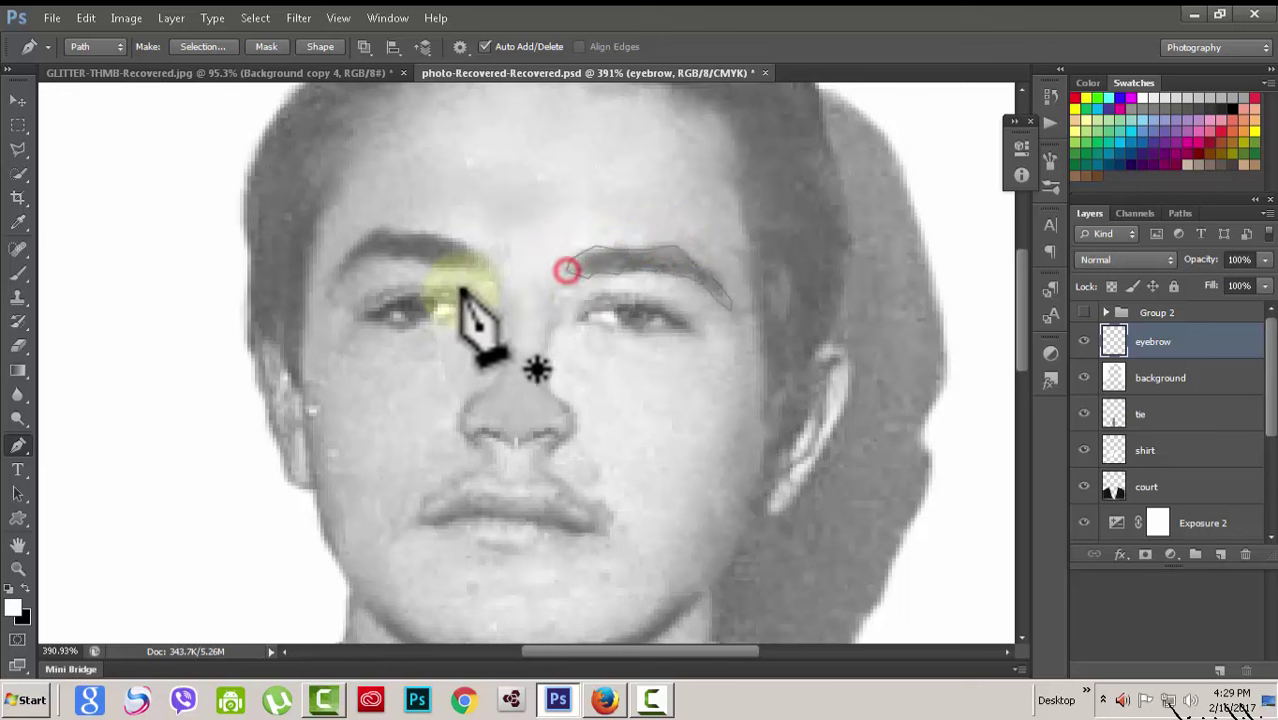
left_click(479, 270)
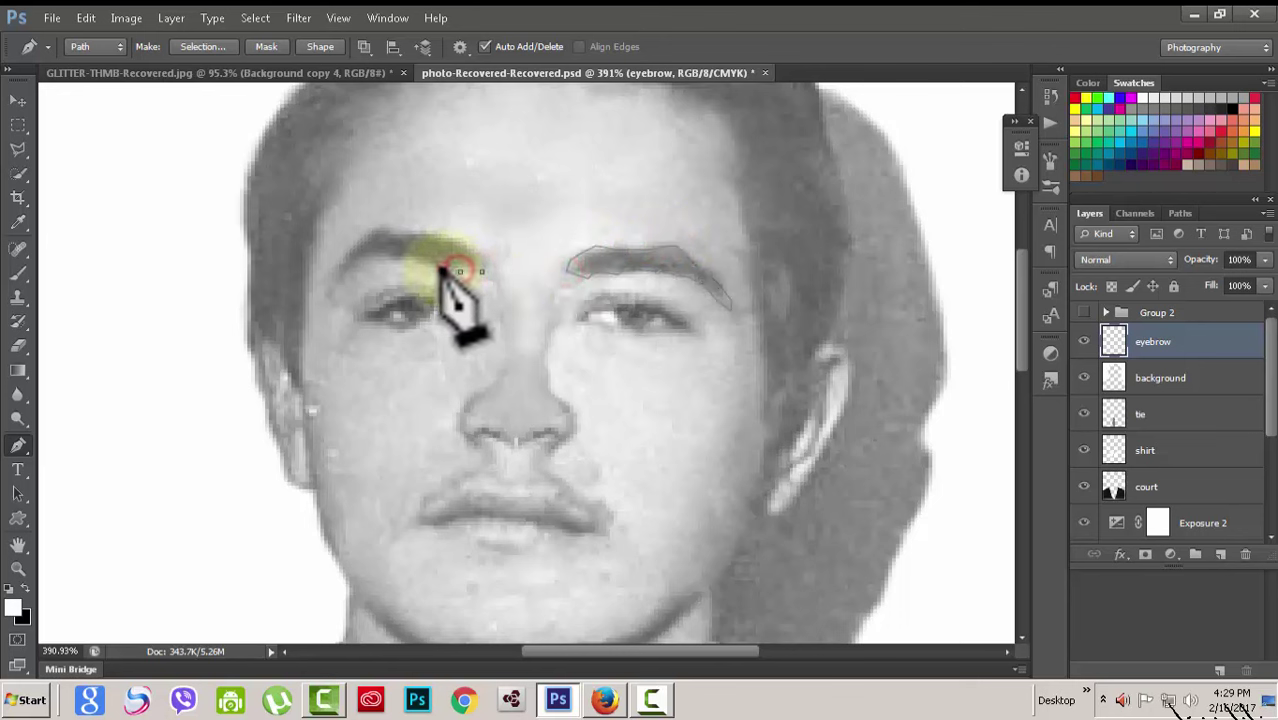
left_click(387, 256)
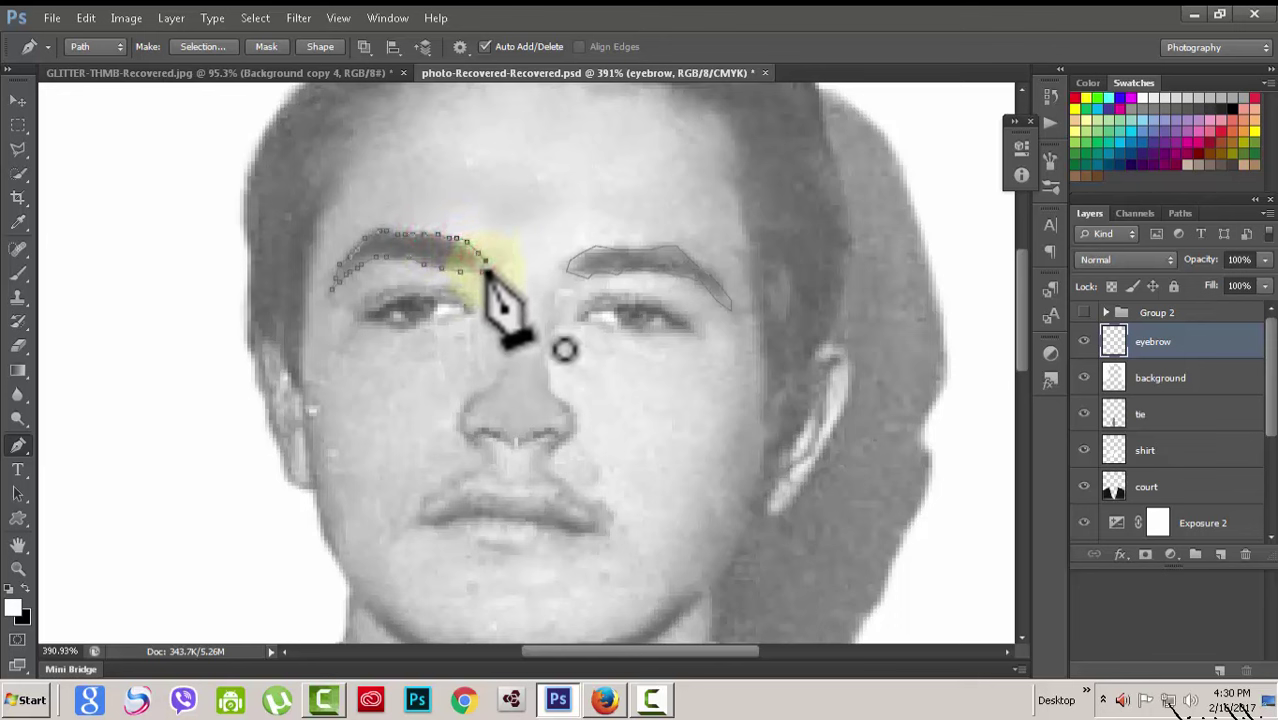
left_click(484, 270)
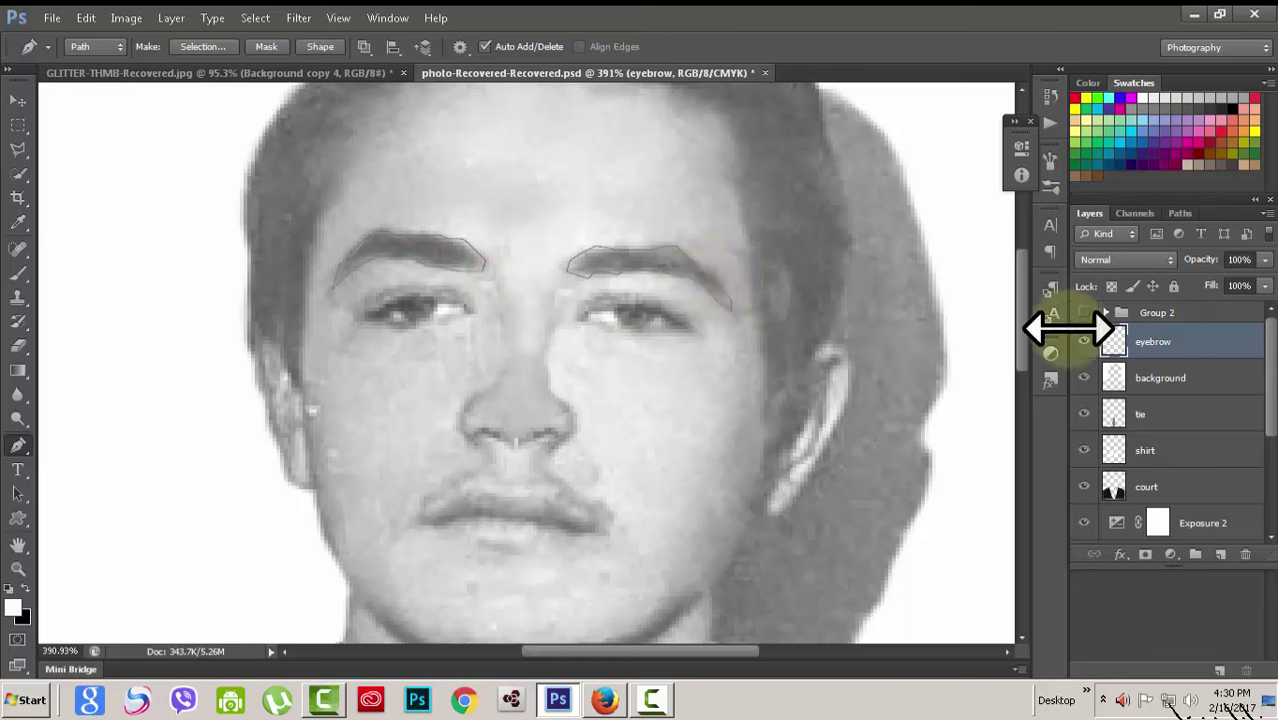
Convert the eyebrow paths to a selection and fill it with a grey sampled from the face.
right_click(636, 262)
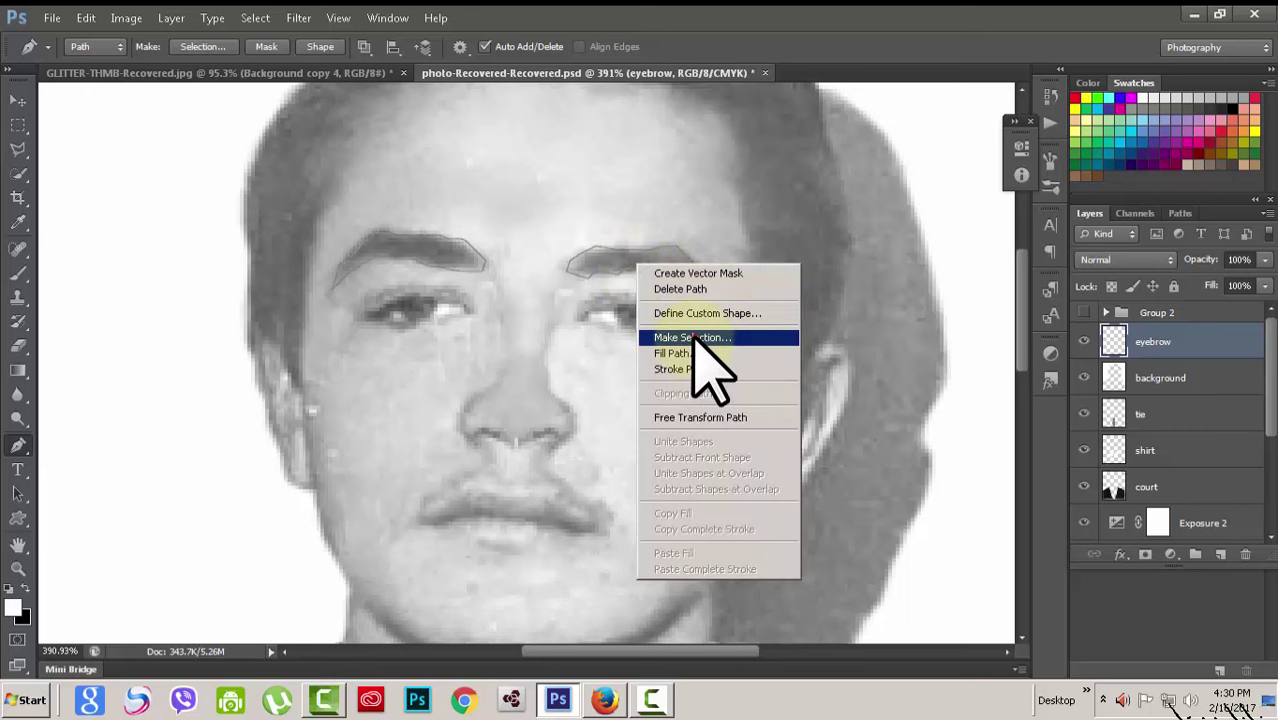
left_click(695, 337)
left_click(737, 203)
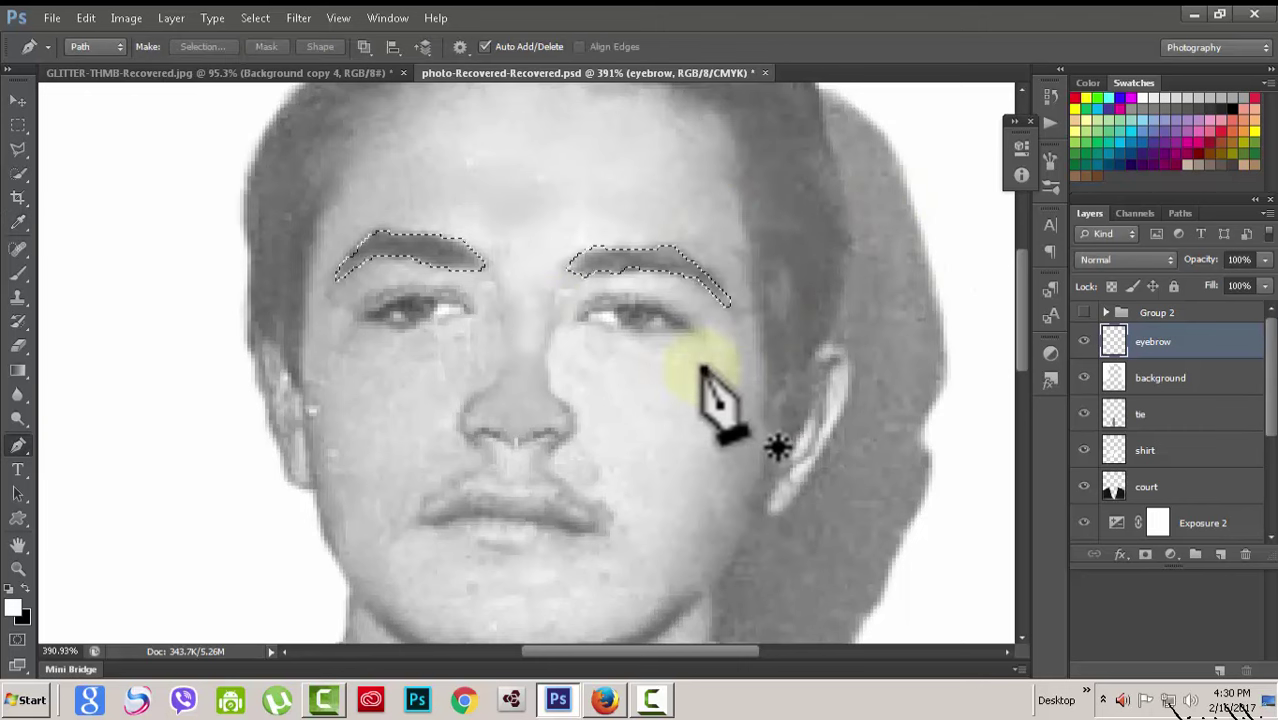
left_click(27, 588)
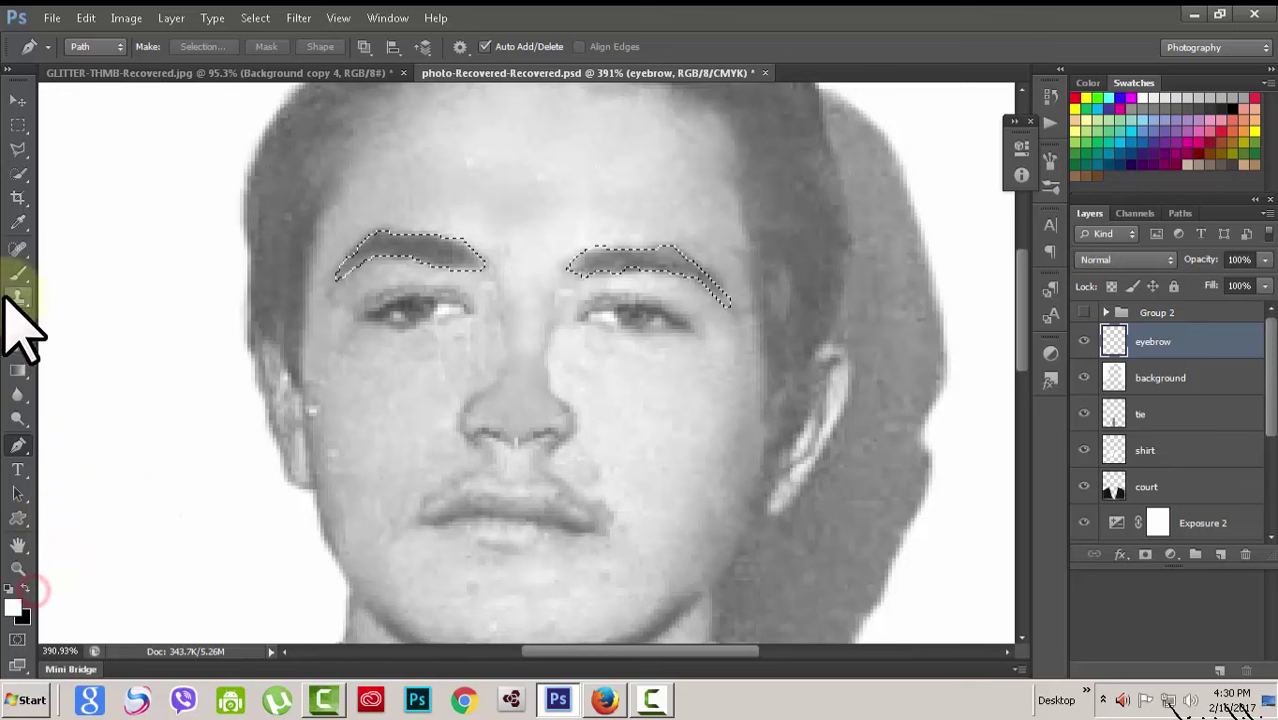
left_click(18, 222)
left_click(449, 246)
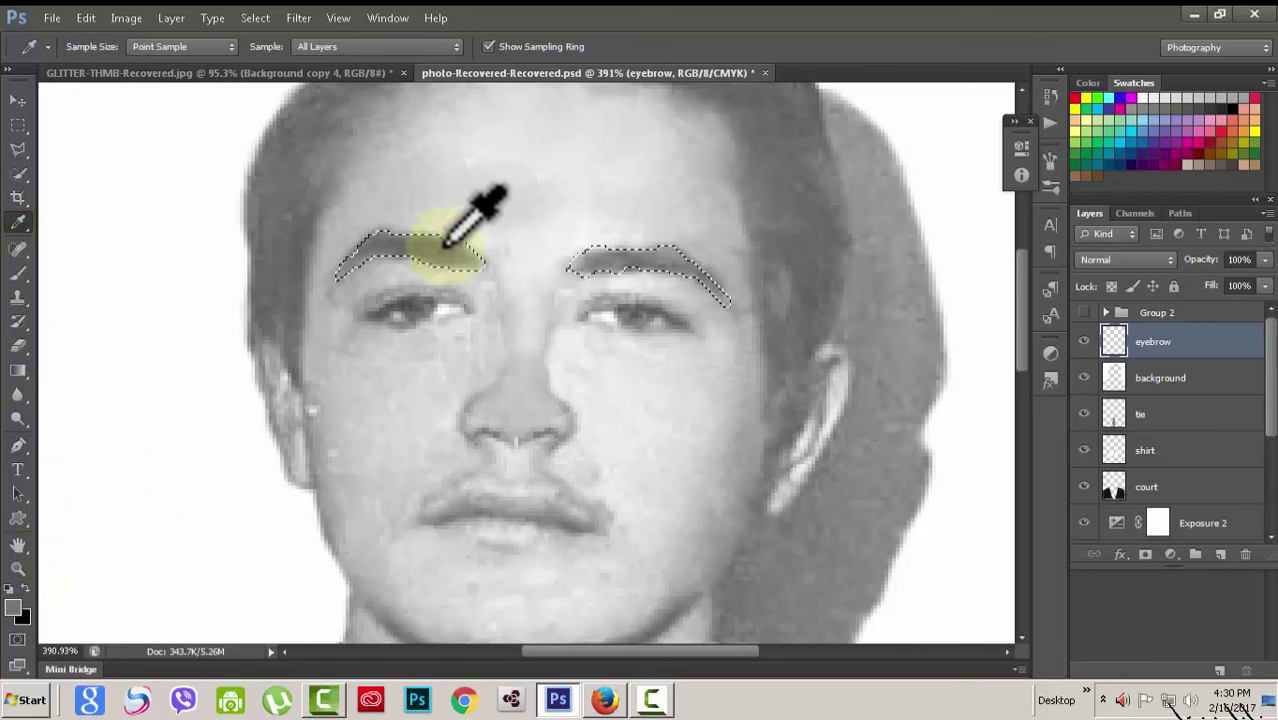
left_click_drag(442, 246, 257, 470)
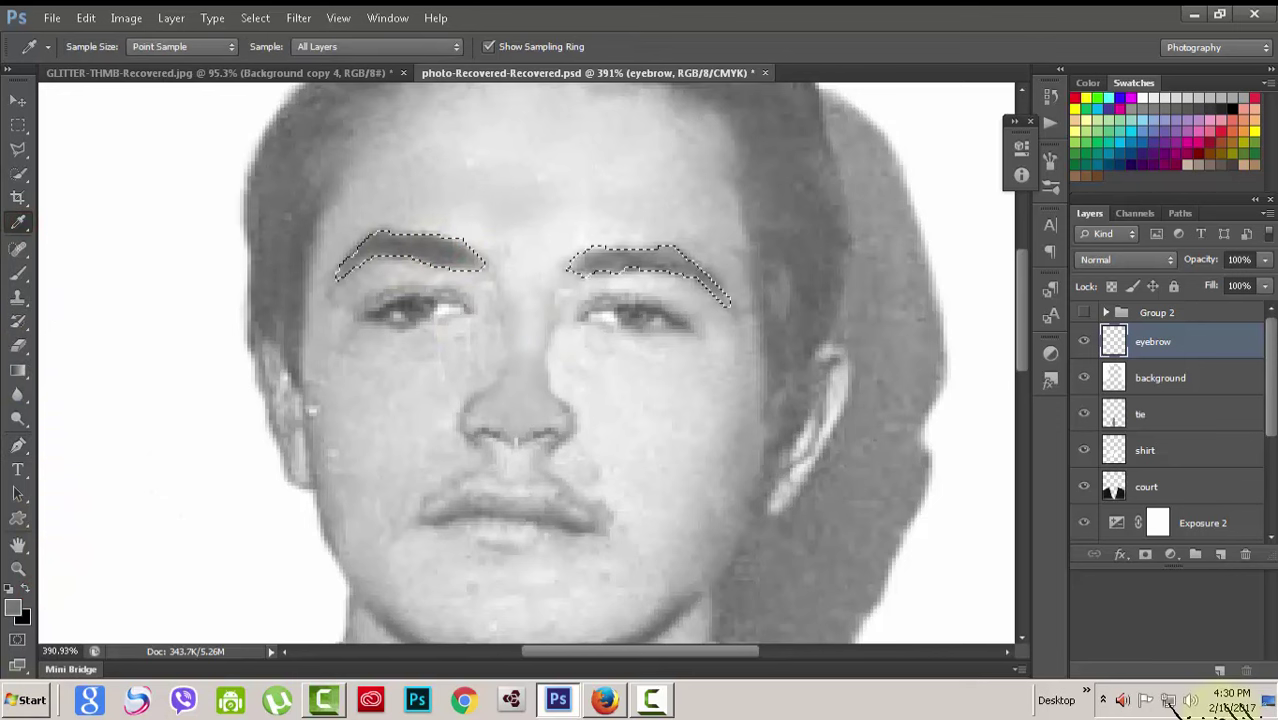
key("alt+BackSpace")
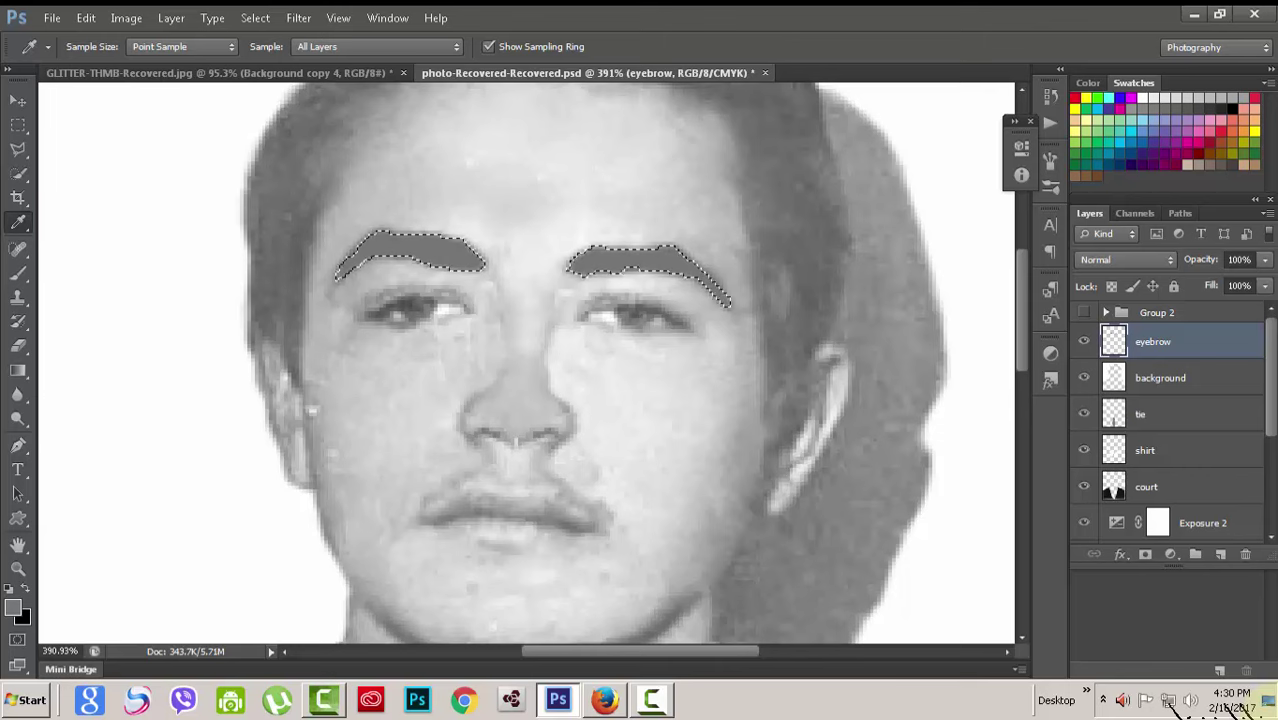
scroll(904, 314, "down", 2)
Zoom out to the whole portrait and set the eyebrow layer to Multiply blending.
left_click_drag(904, 314, 668, 338)
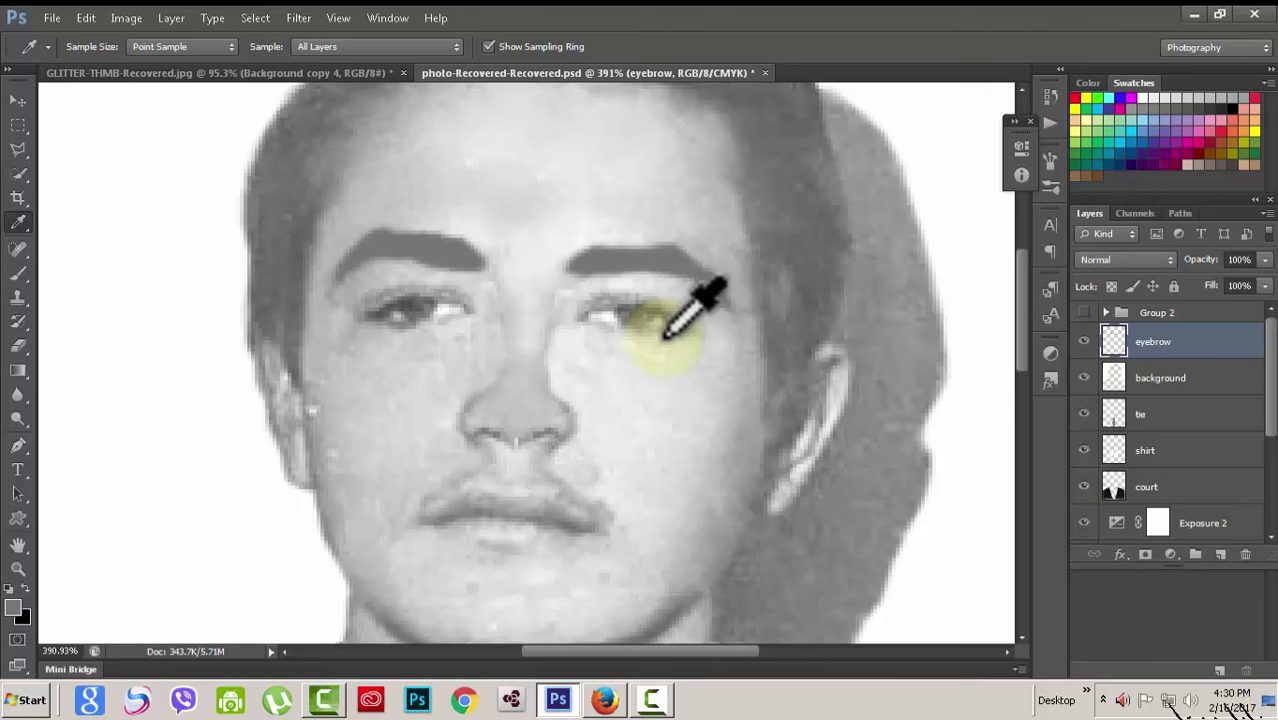
scroll(693, 345, "down", 1)
scroll(668, 338, "down", 2)
scroll(668, 338, "up", 1)
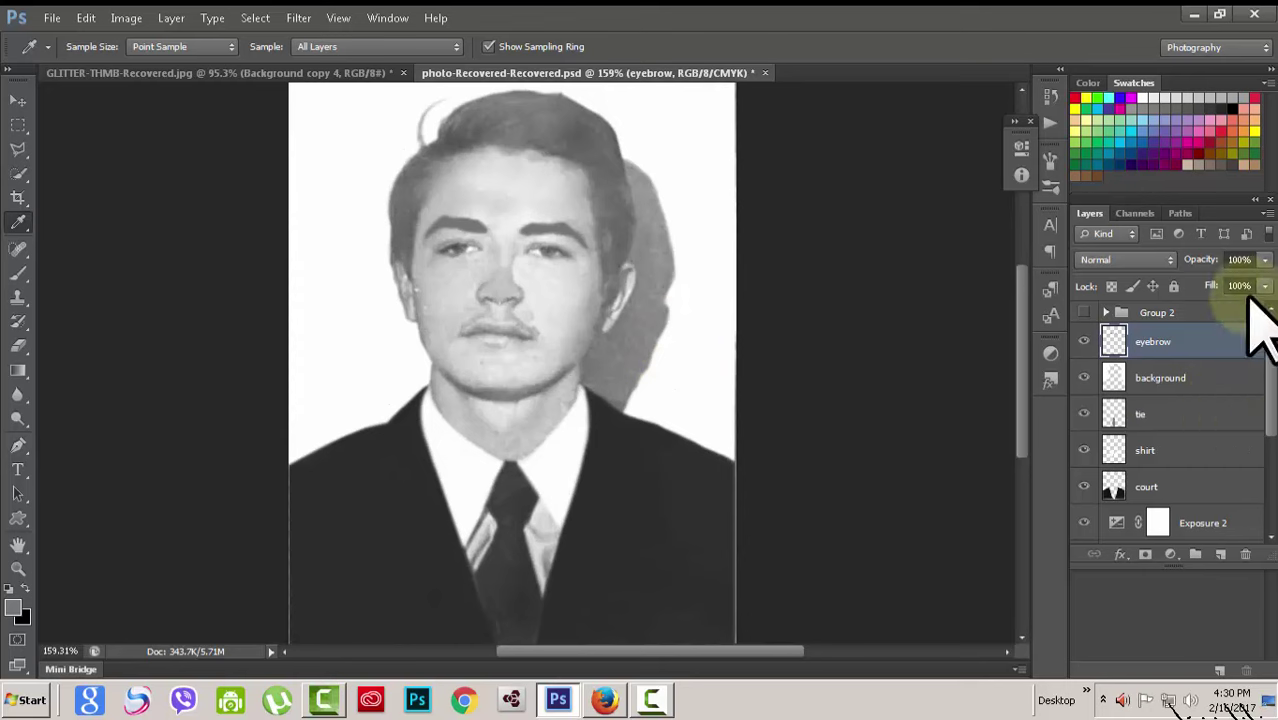
left_click(1167, 260)
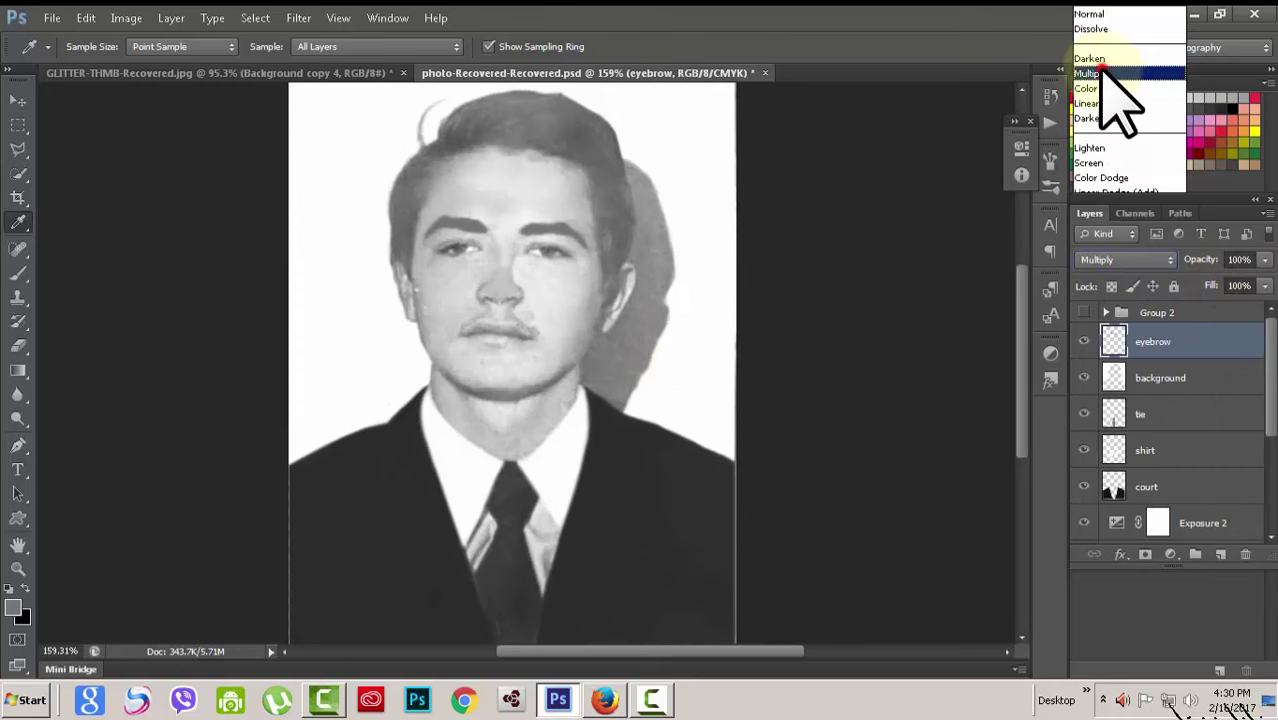
left_click(1105, 74)
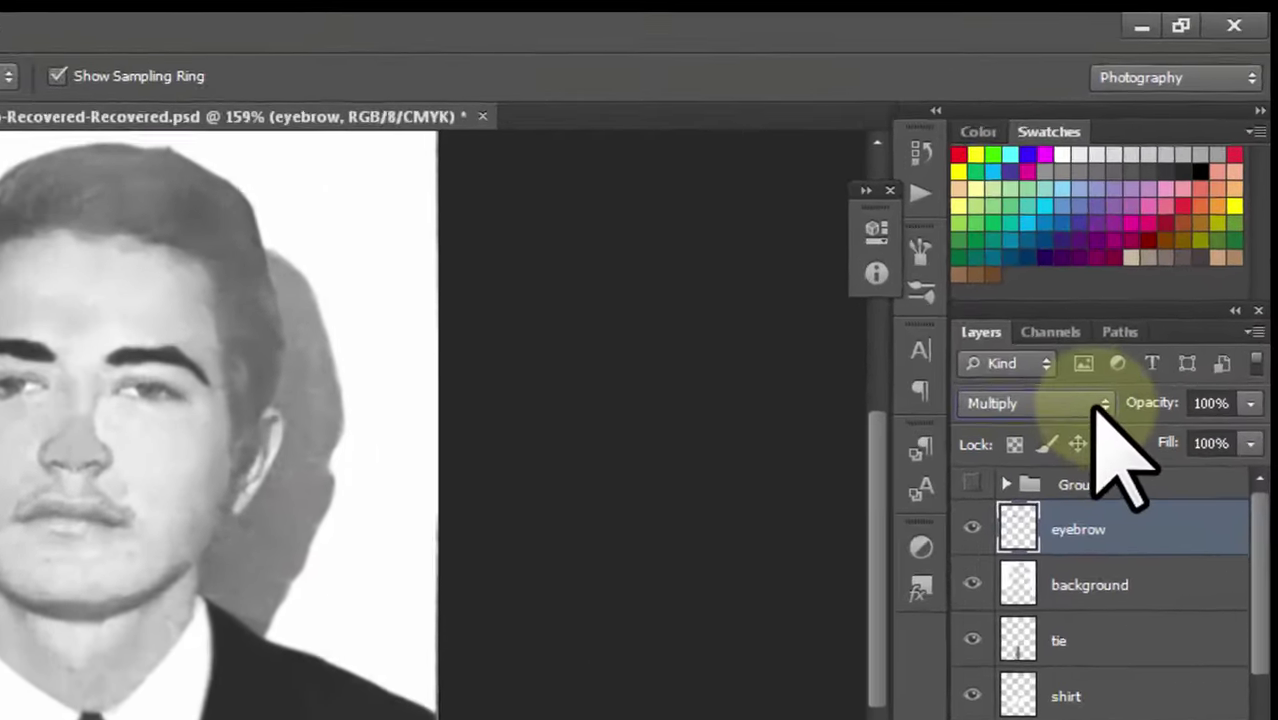
Try Hard Light on the eyebrow layer, then settle on Soft Light blending.
left_click(1150, 260)
left_click(953, 480)
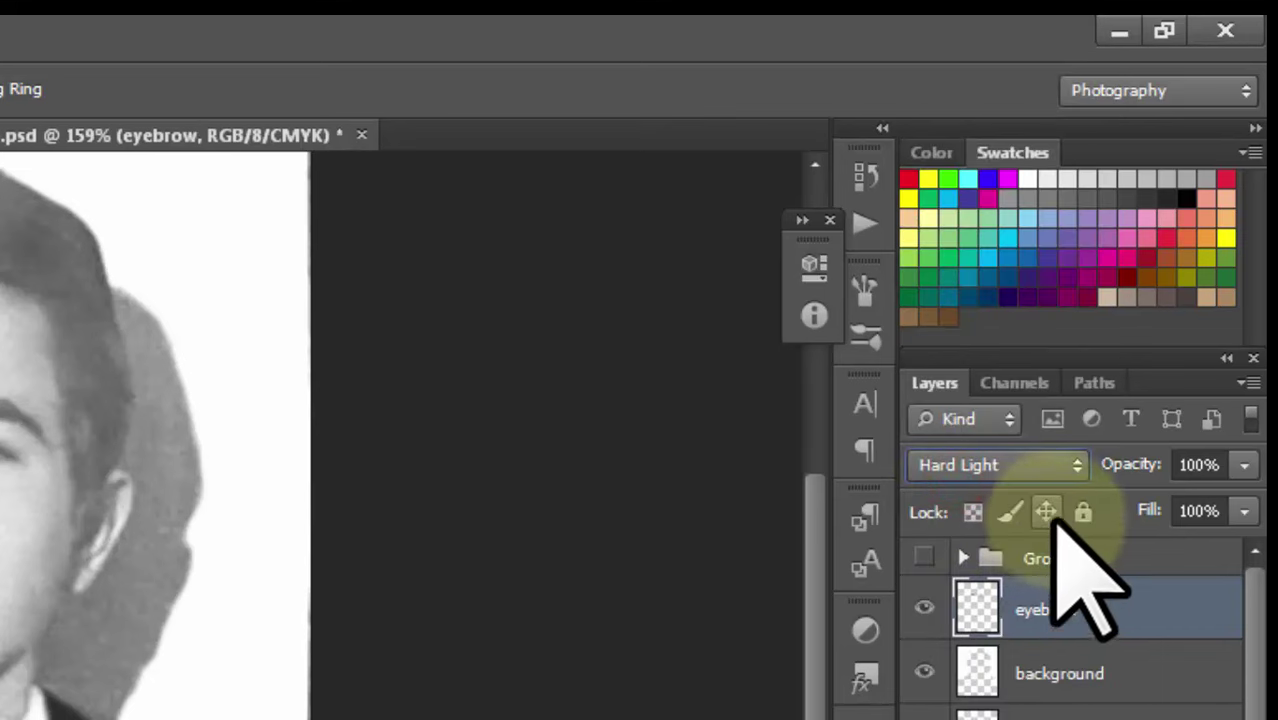
left_click(1075, 462)
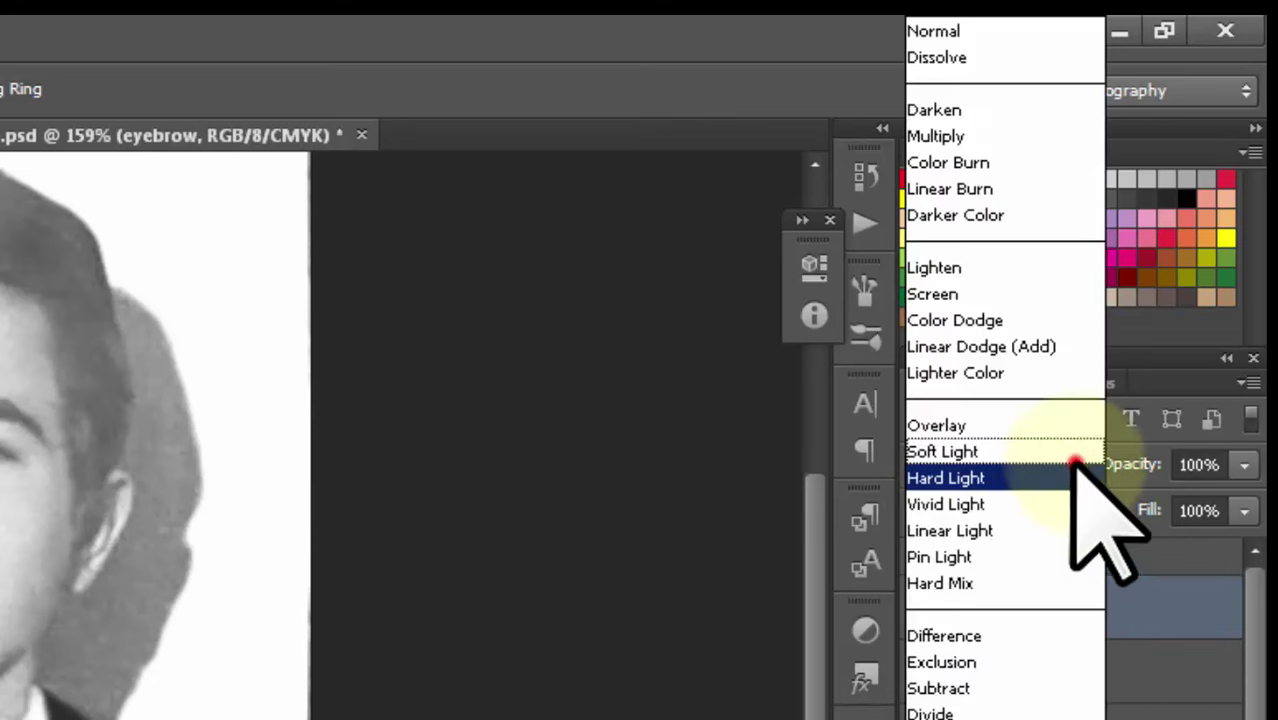
left_click(953, 456)
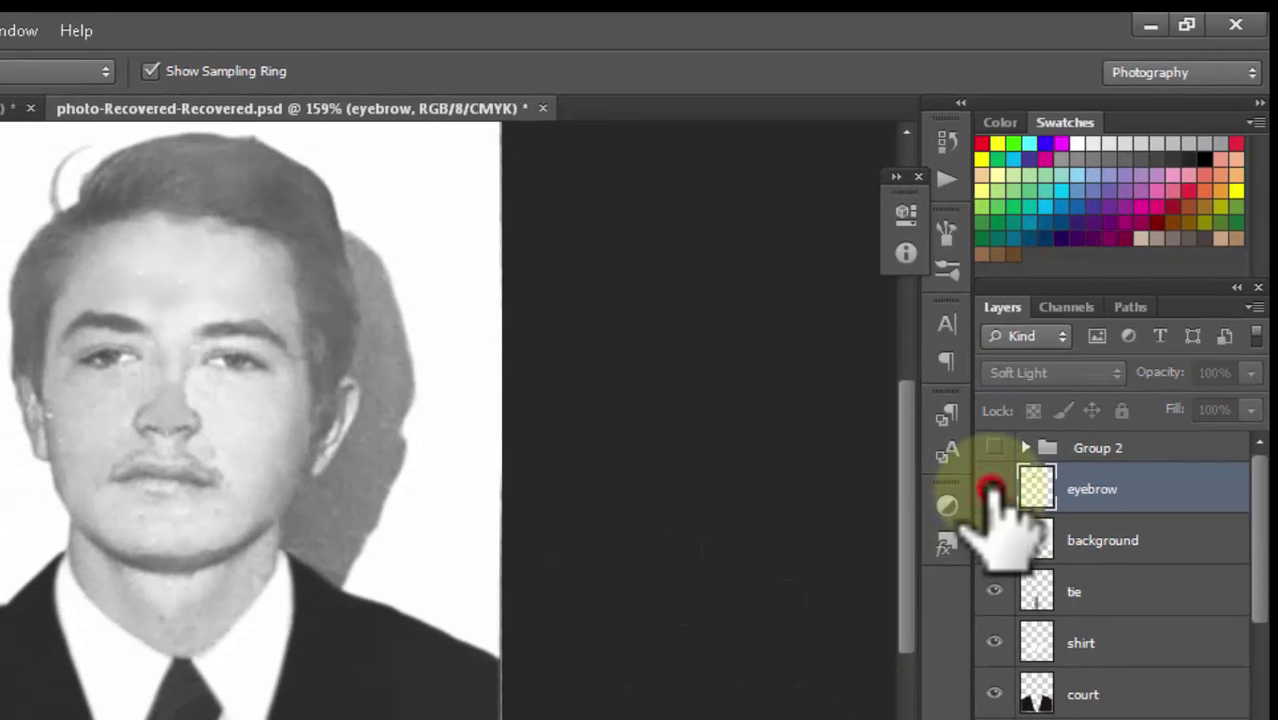
Hide and show the eyebrow layer to compare it against the original photo.
left_click(993, 489)
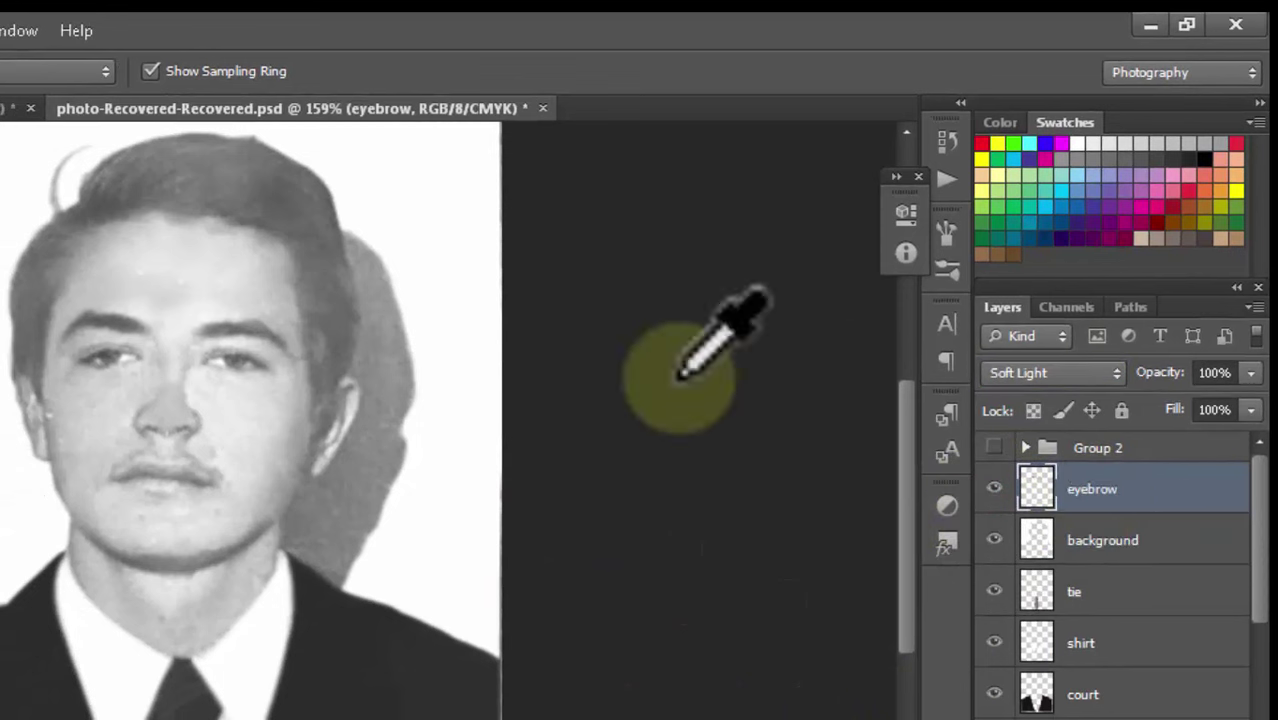
left_click(994, 489)
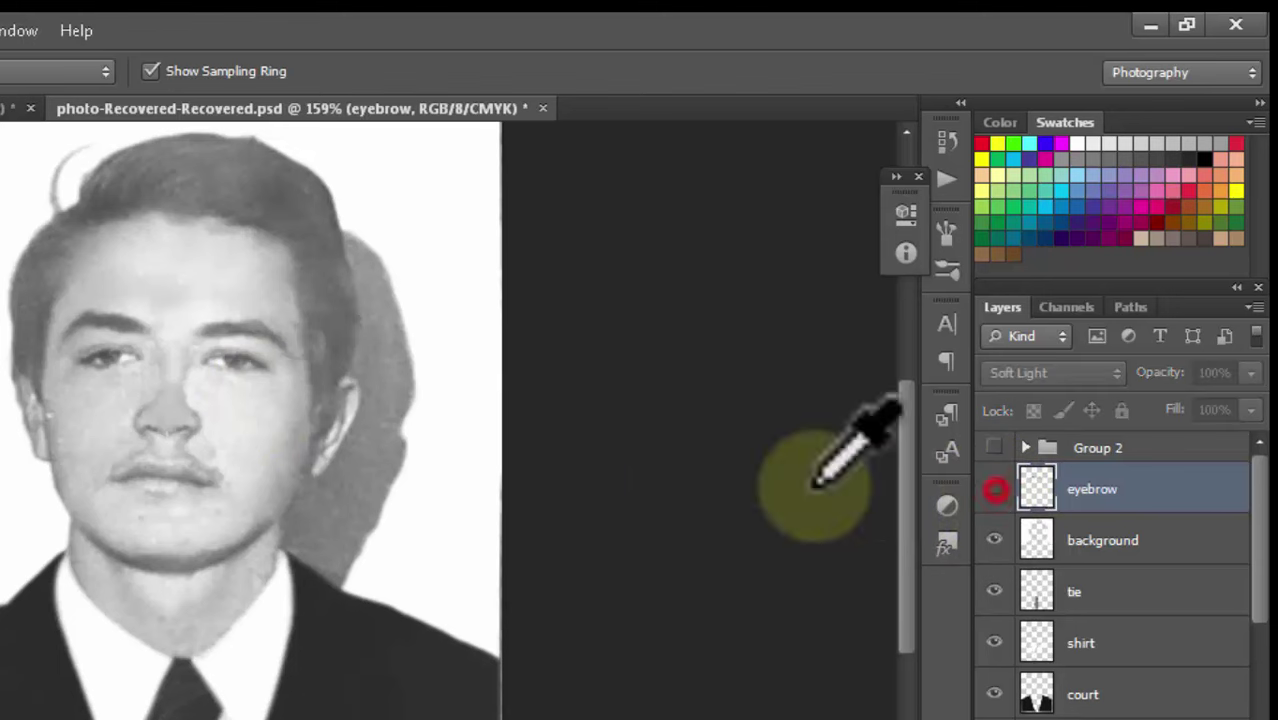
left_click(994, 489)
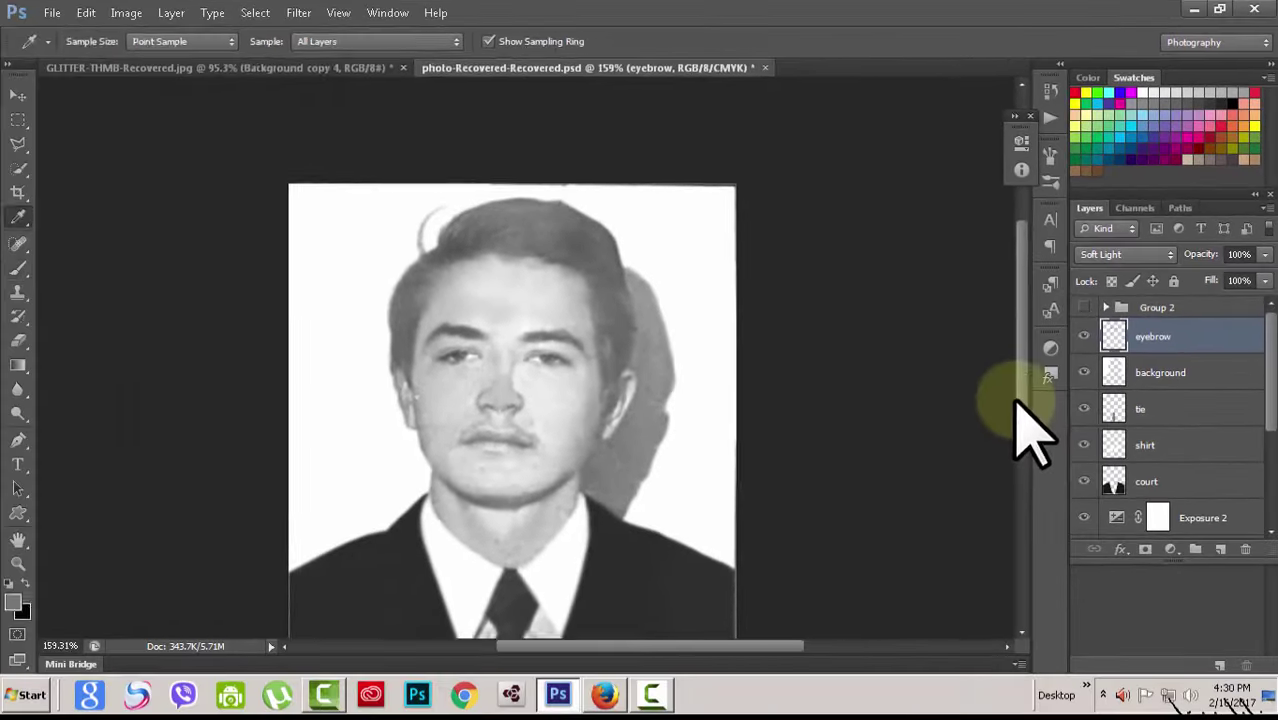
key("b")
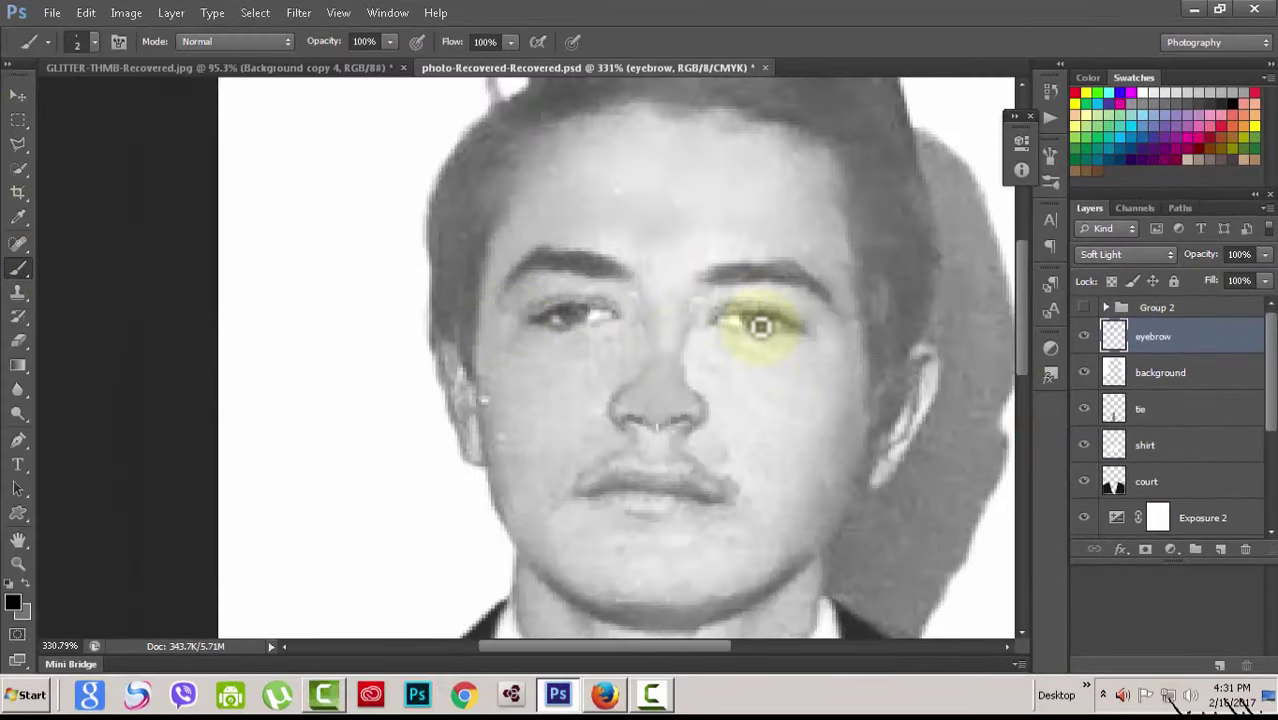
Add a new layer named eyeball above eyebrow and adjust the brush size.
left_click(1220, 549)
type("eyeba")
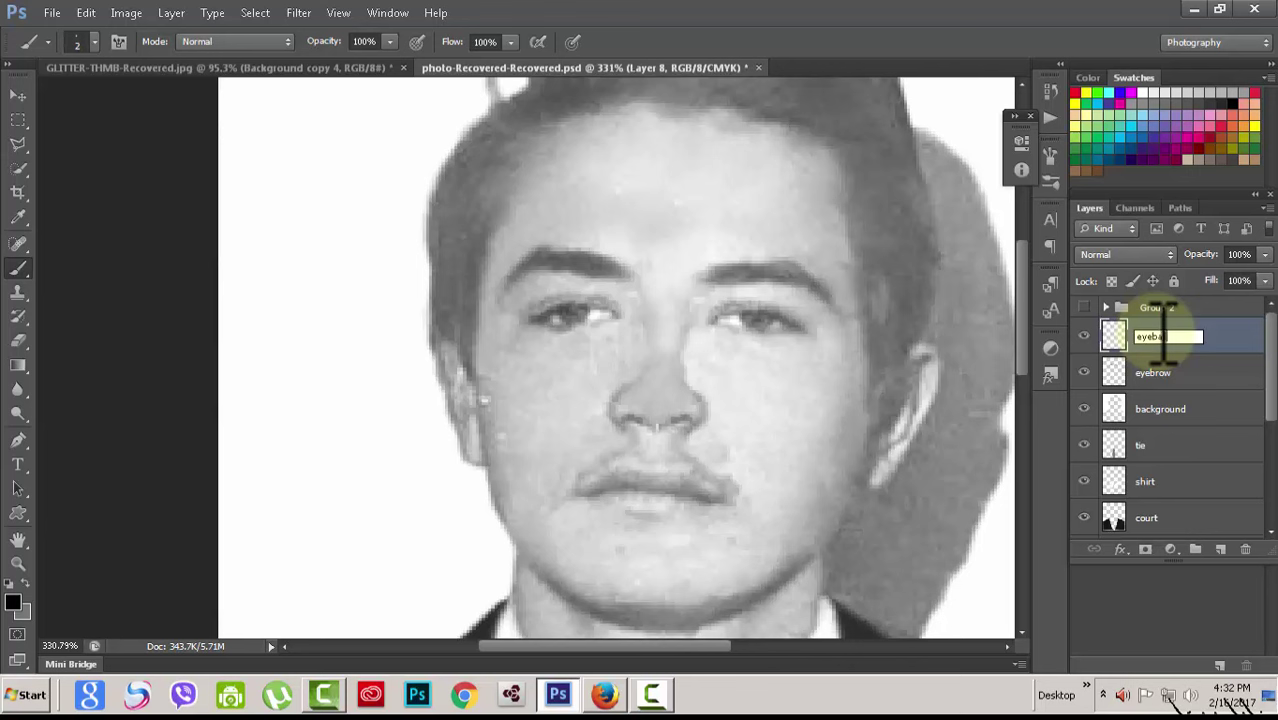
type("ll")
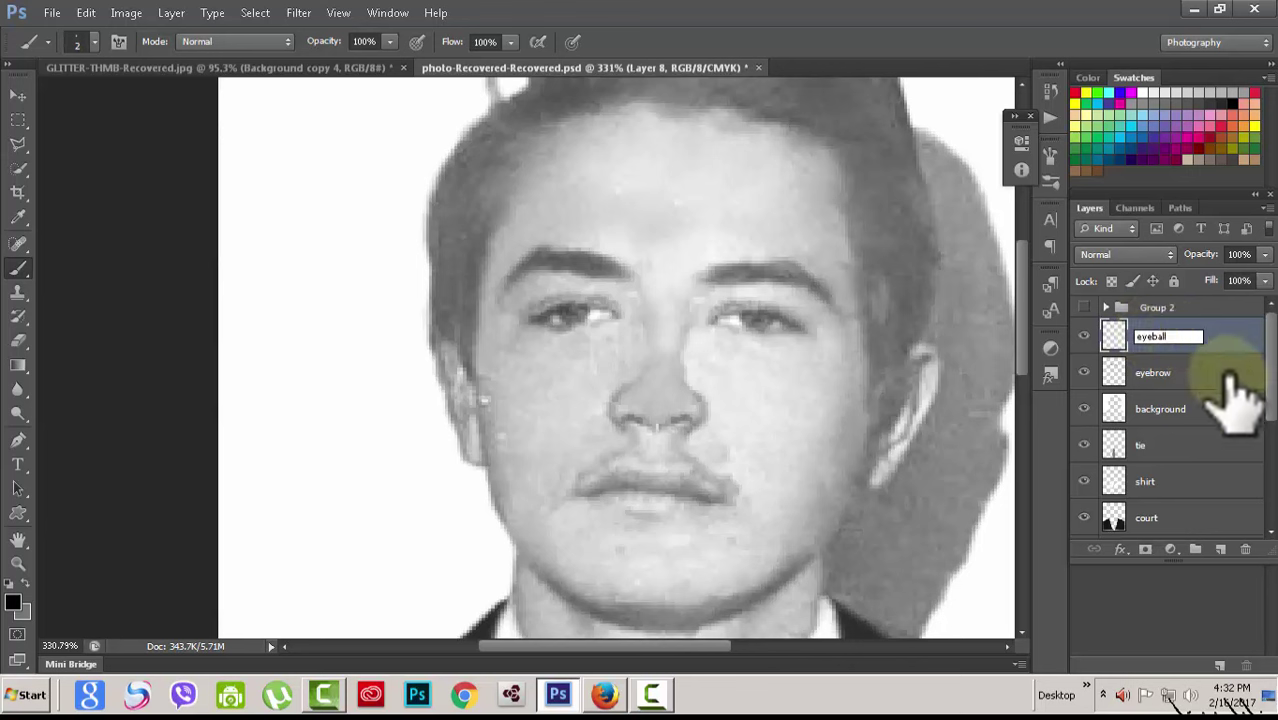
left_click(1252, 338)
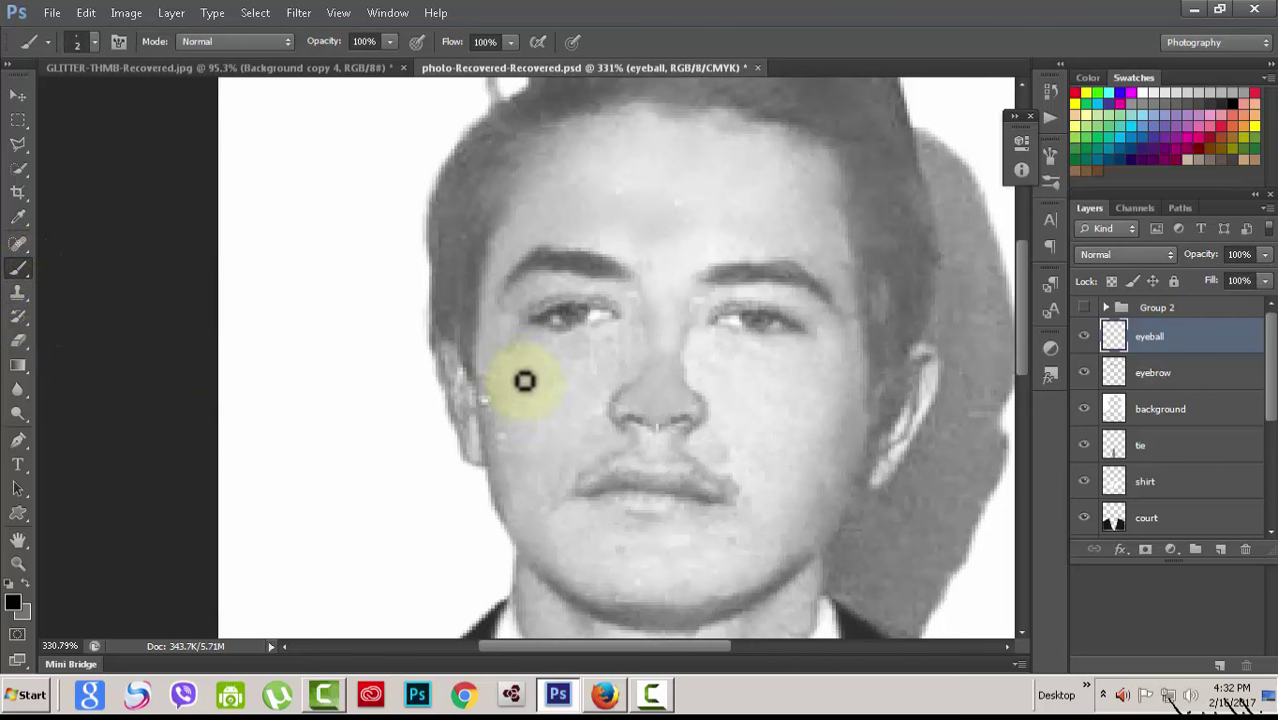
key("bracketright")
key("bracketright")
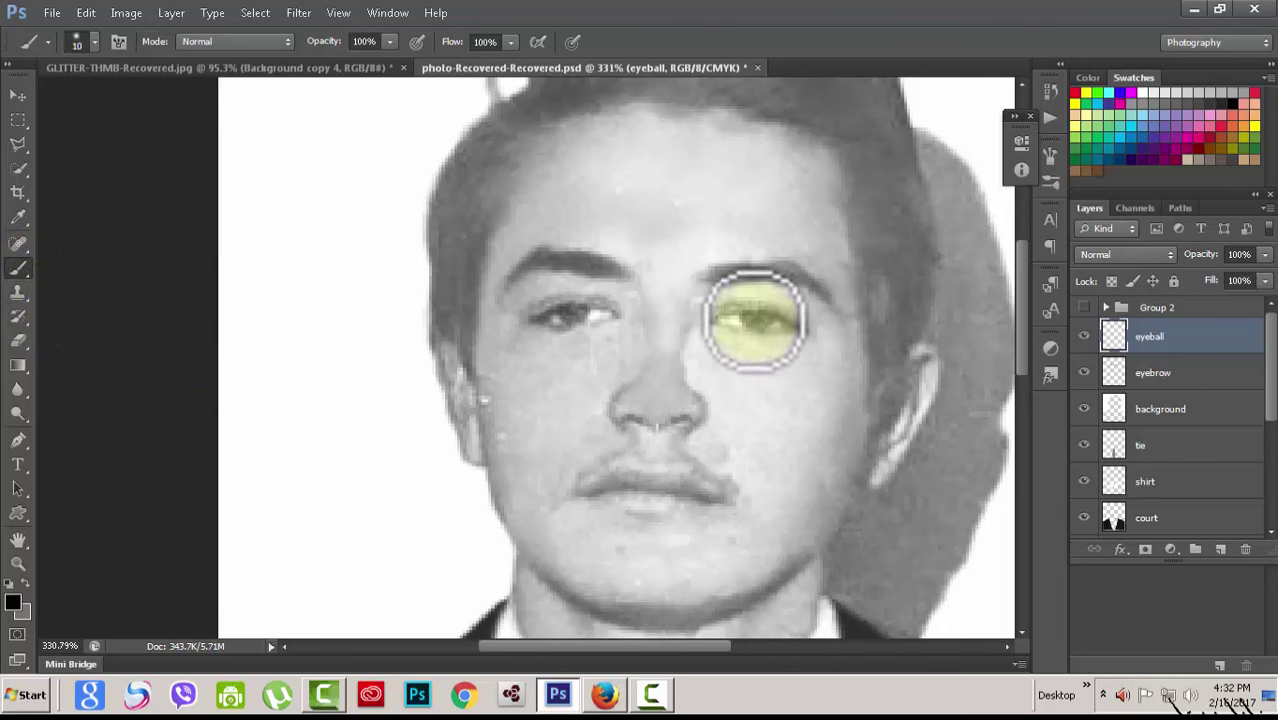
key("bracketleft")
key("bracketleft")
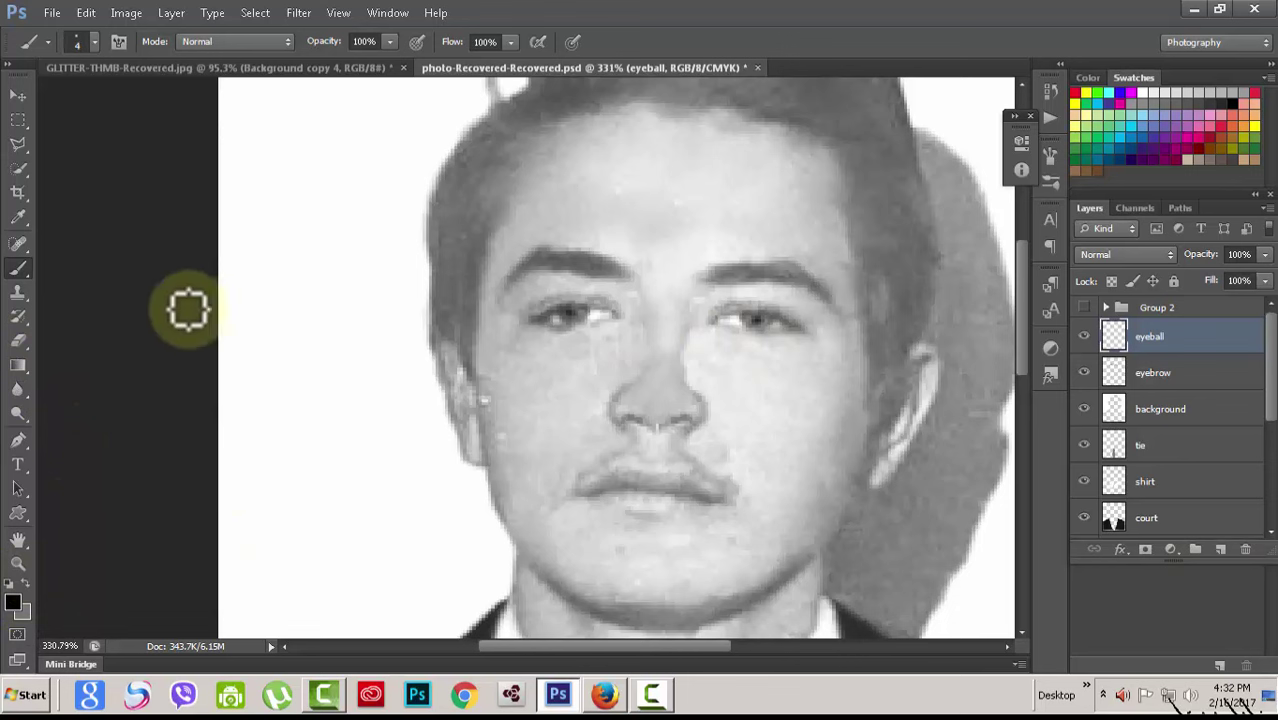
Sample a tone from the photo and brush darker over both irises.
left_click(18, 217)
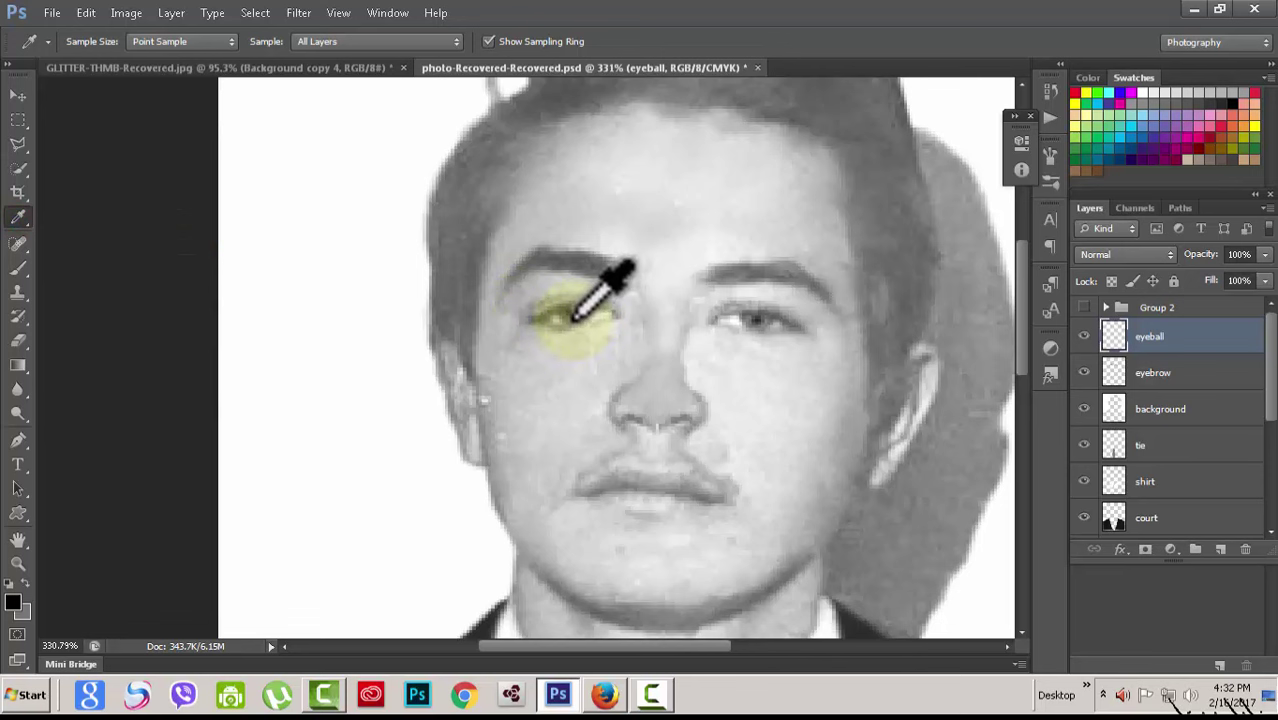
left_click(18, 268)
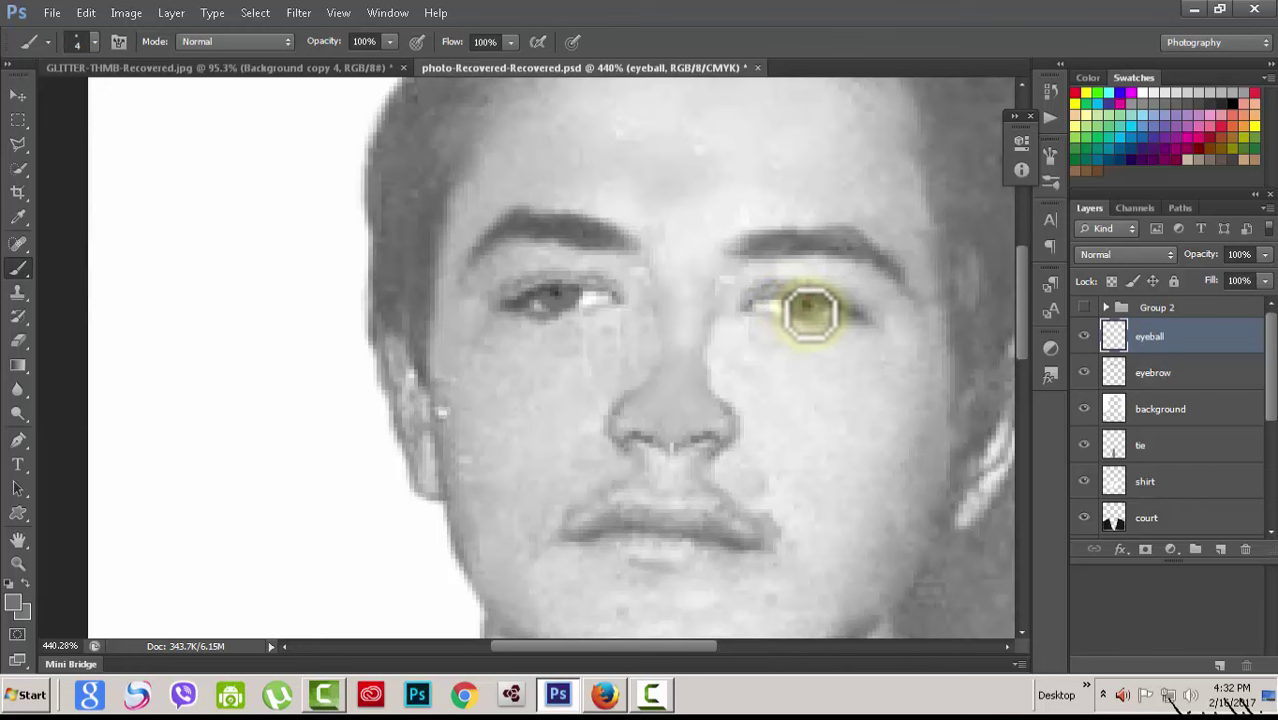
scroll(757, 452, "down", 3)
scroll(765, 470, "down", 2)
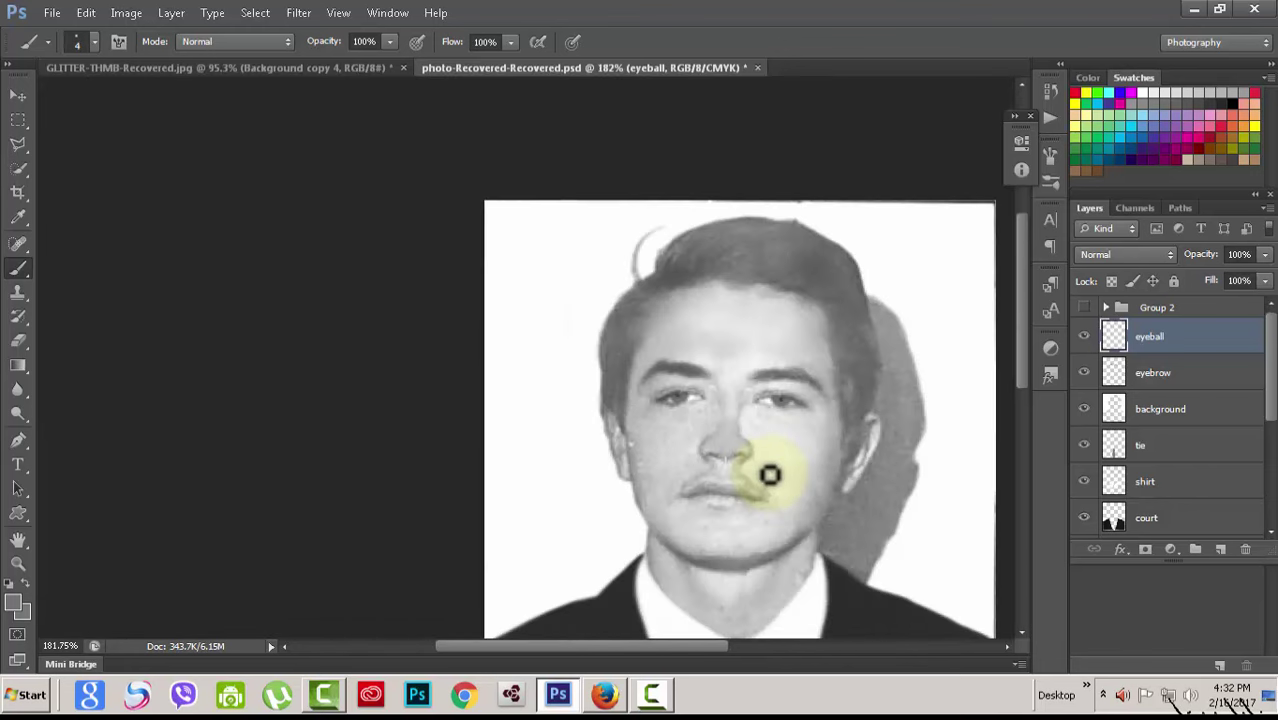
scroll(765, 465, "down", 2)
scroll(762, 470, "up", 3)
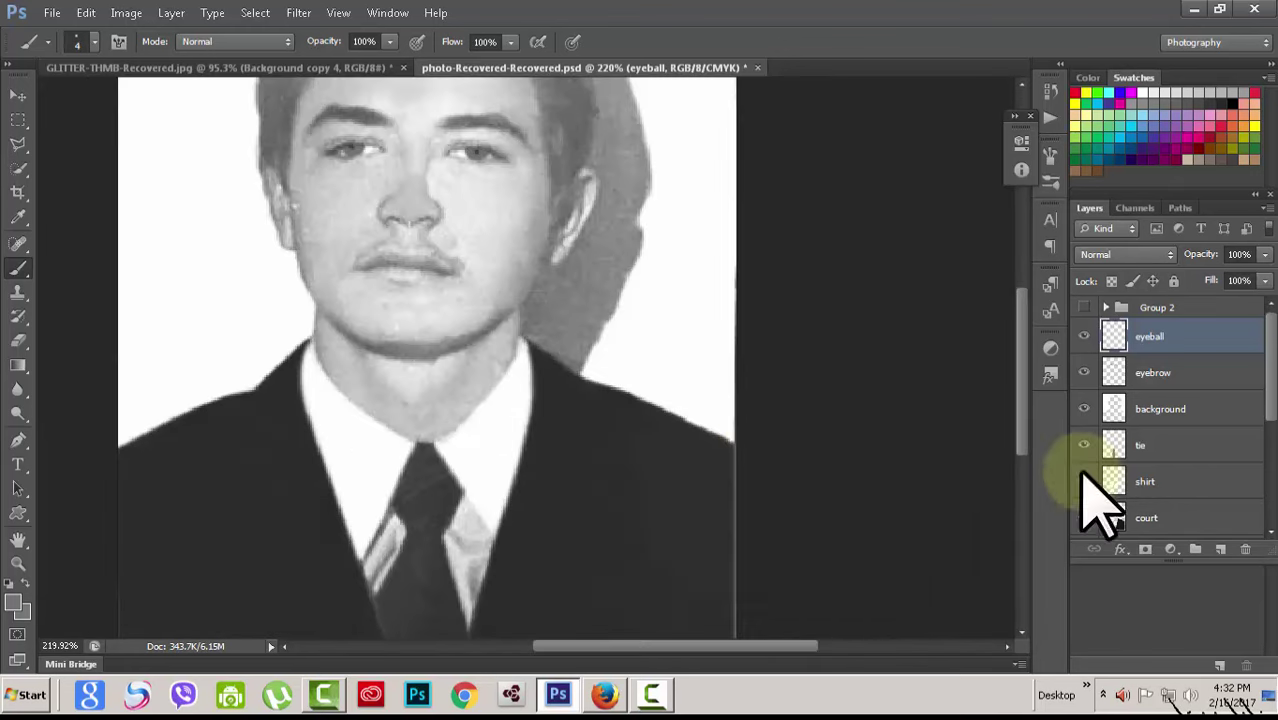
left_click_drag(1020, 435, 1020, 395)
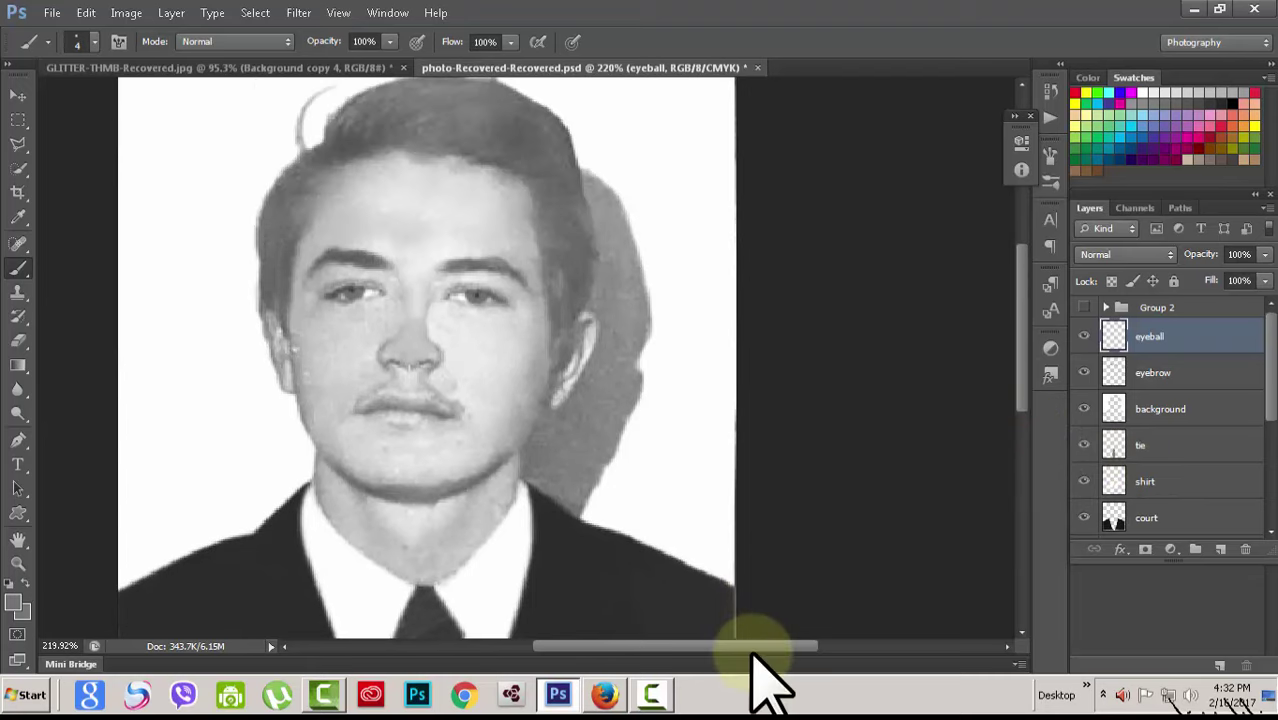
left_click_drag(752, 648, 667, 648)
Set the foreground colour to near-black.
left_click(14, 602)
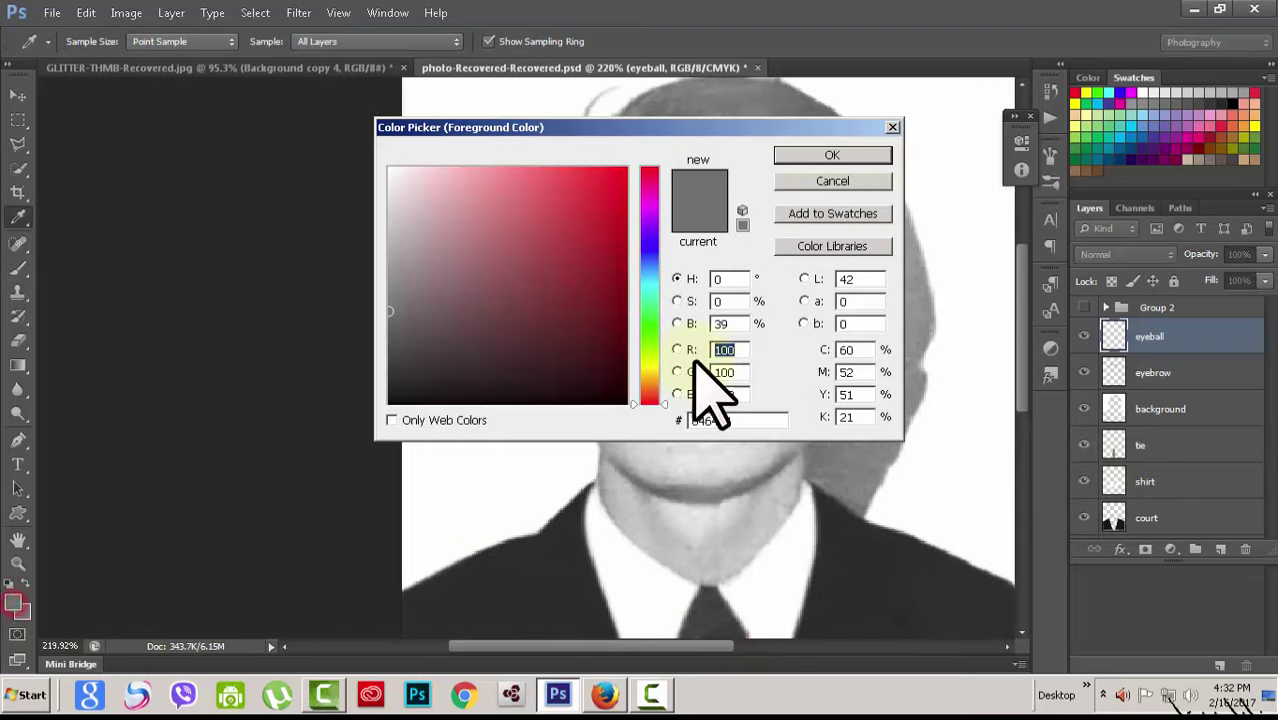
left_click(408, 402)
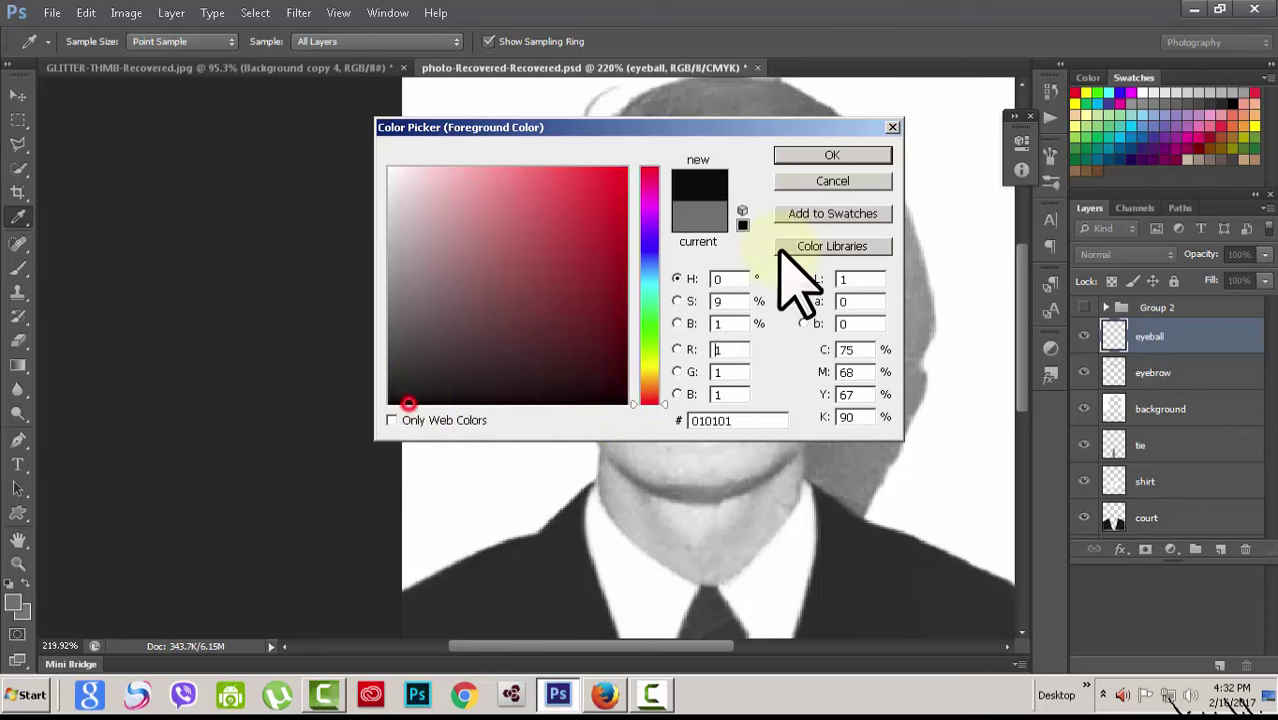
left_click(820, 155)
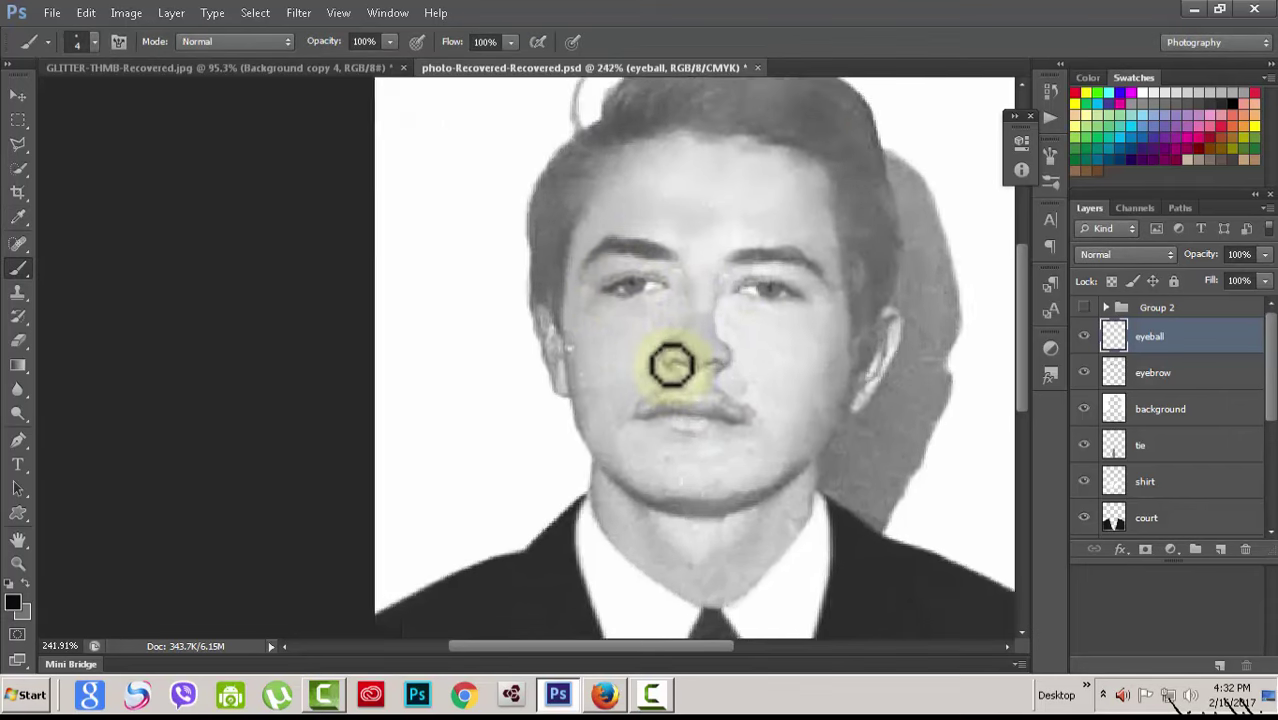
scroll(670, 362, "up", 5)
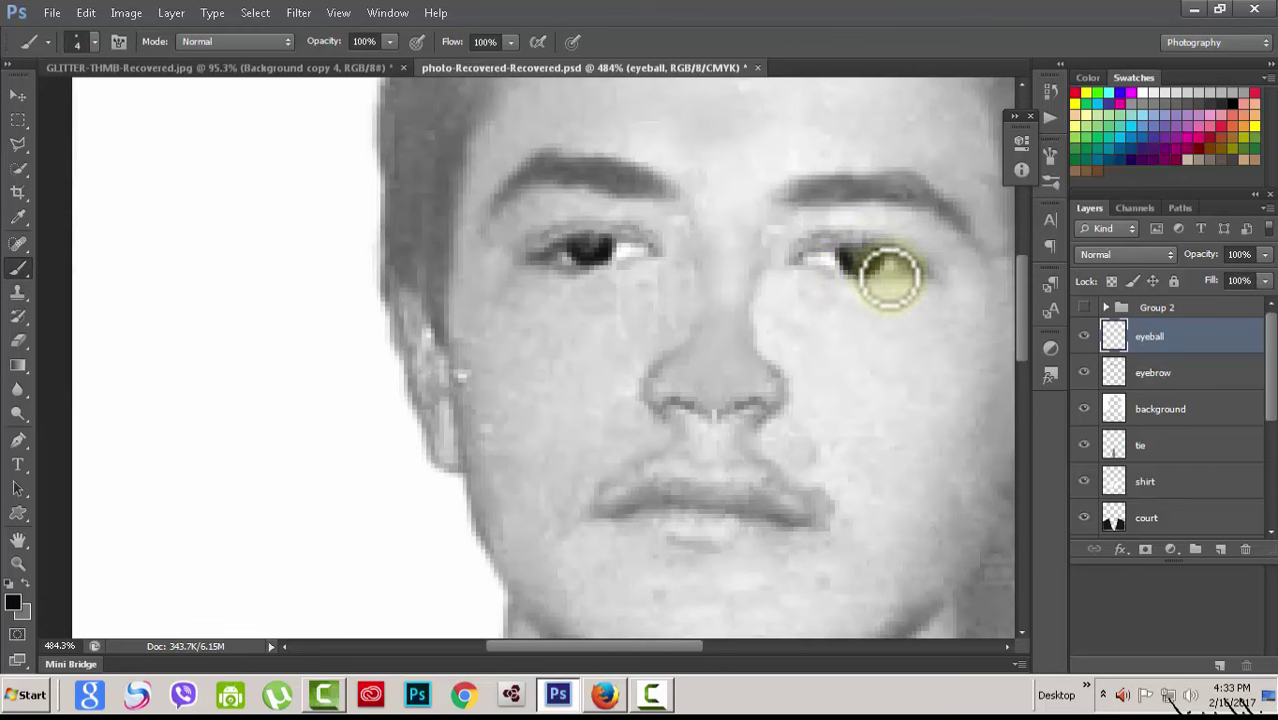
Zoom in and out over the portrait to review the softened eyes.
scroll(933, 295, "down", 5)
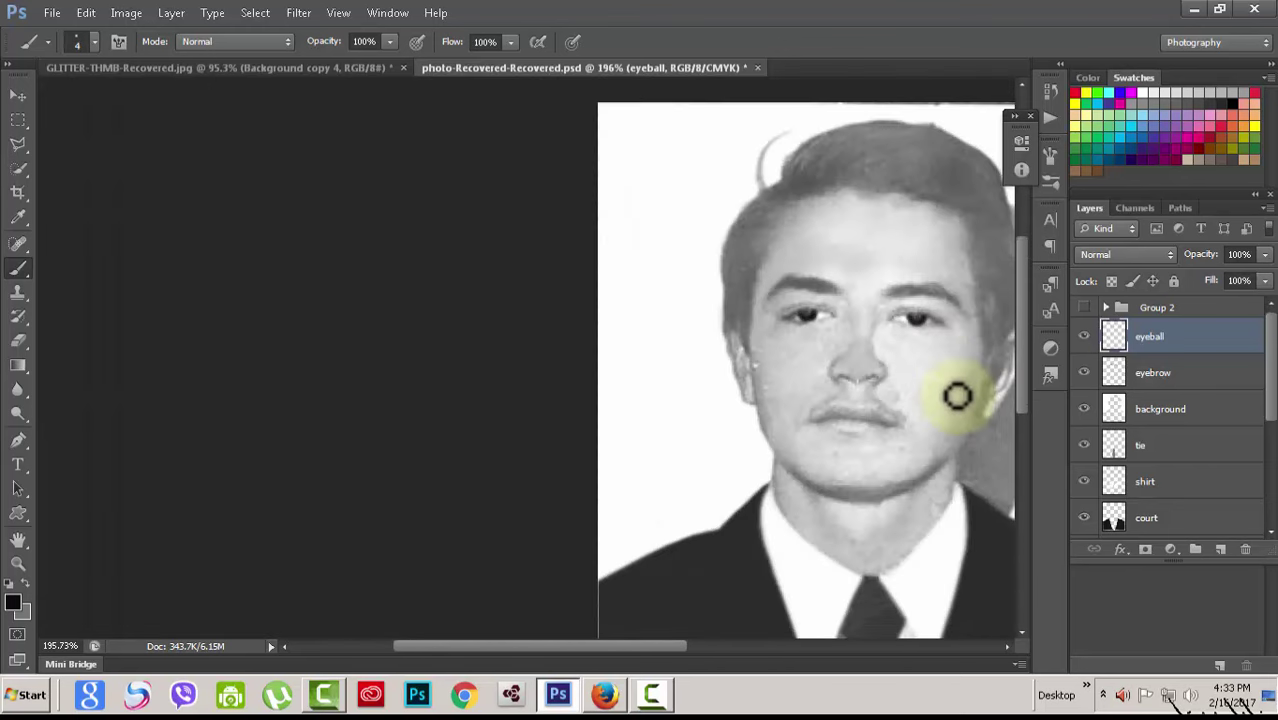
scroll(749, 416, "up", 1)
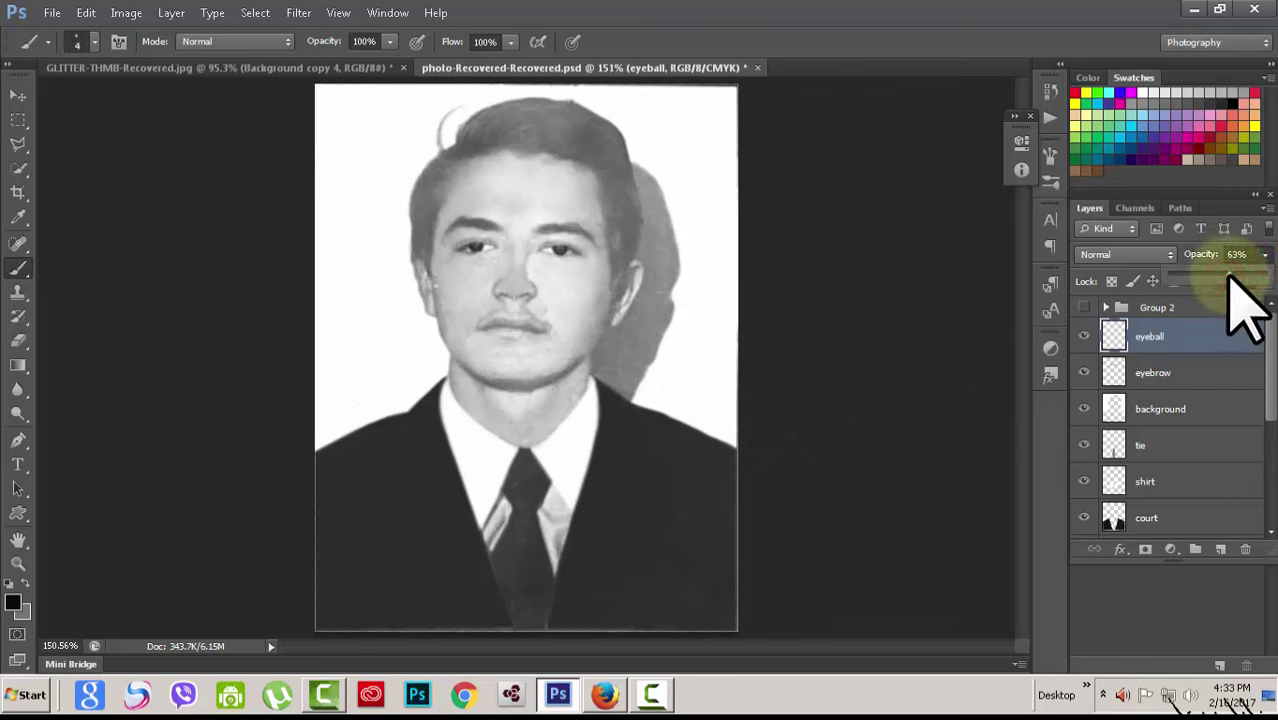
scroll(870, 277, "down", 1)
scroll(722, 486, "down", 3)
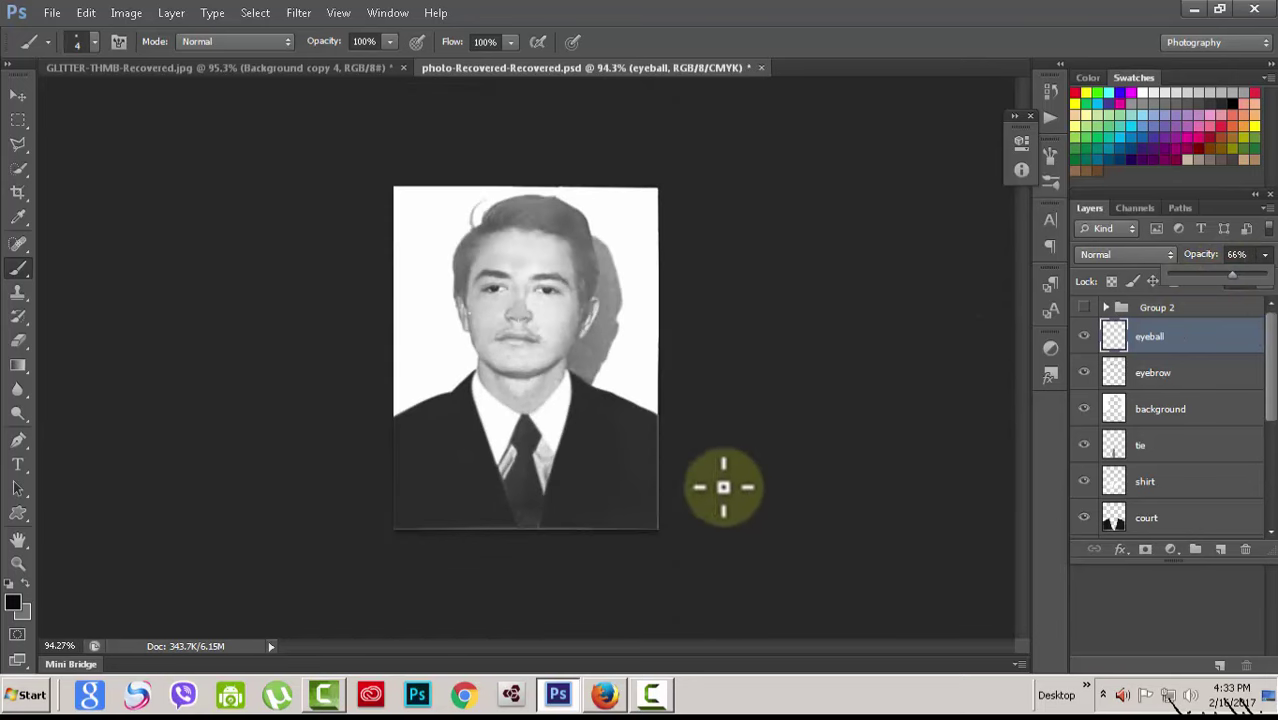
scroll(666, 501, "up", 3)
scroll(560, 340, "up", 1)
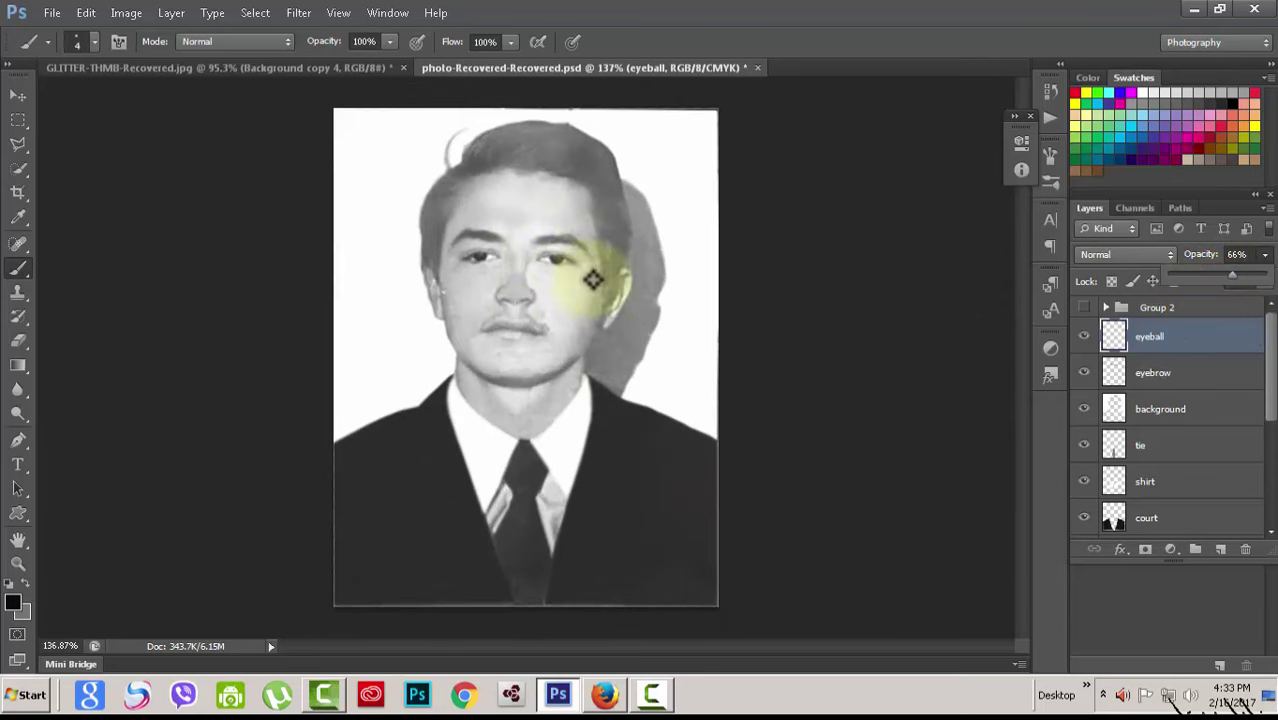
scroll(590, 390, "up", 1)
scroll(585, 408, "up", 1)
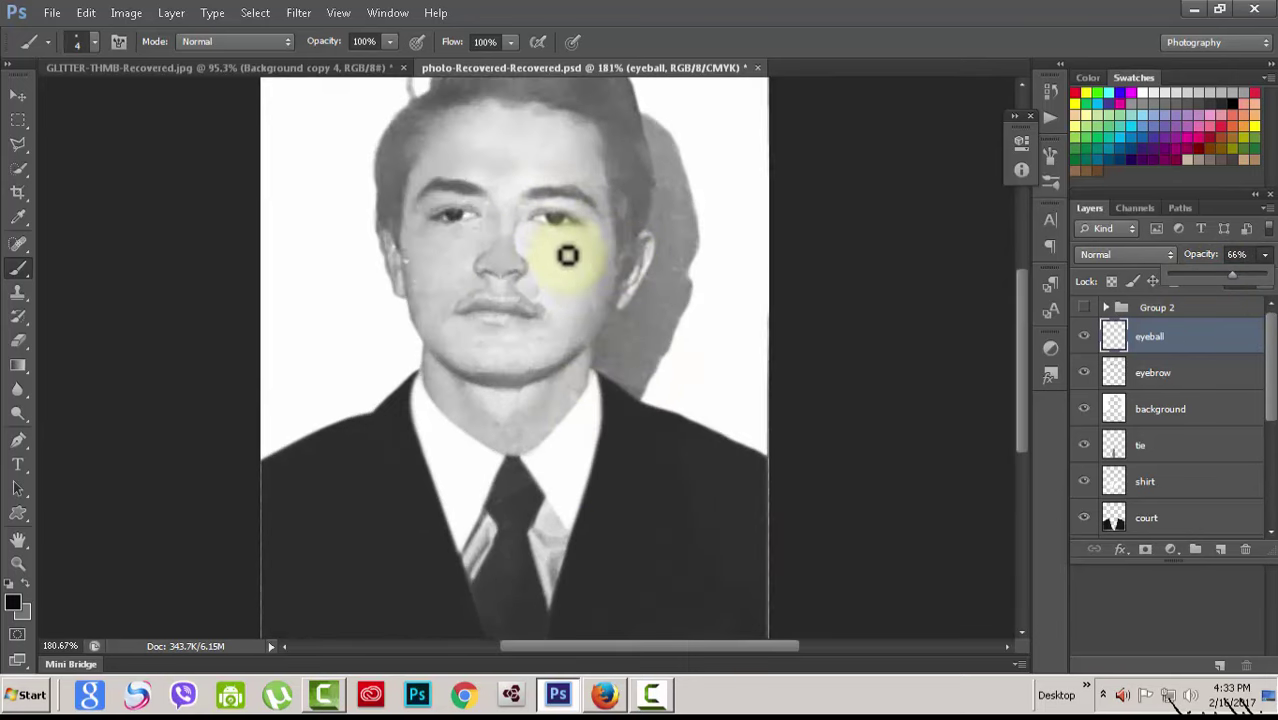
scroll(533, 371, "up", 1)
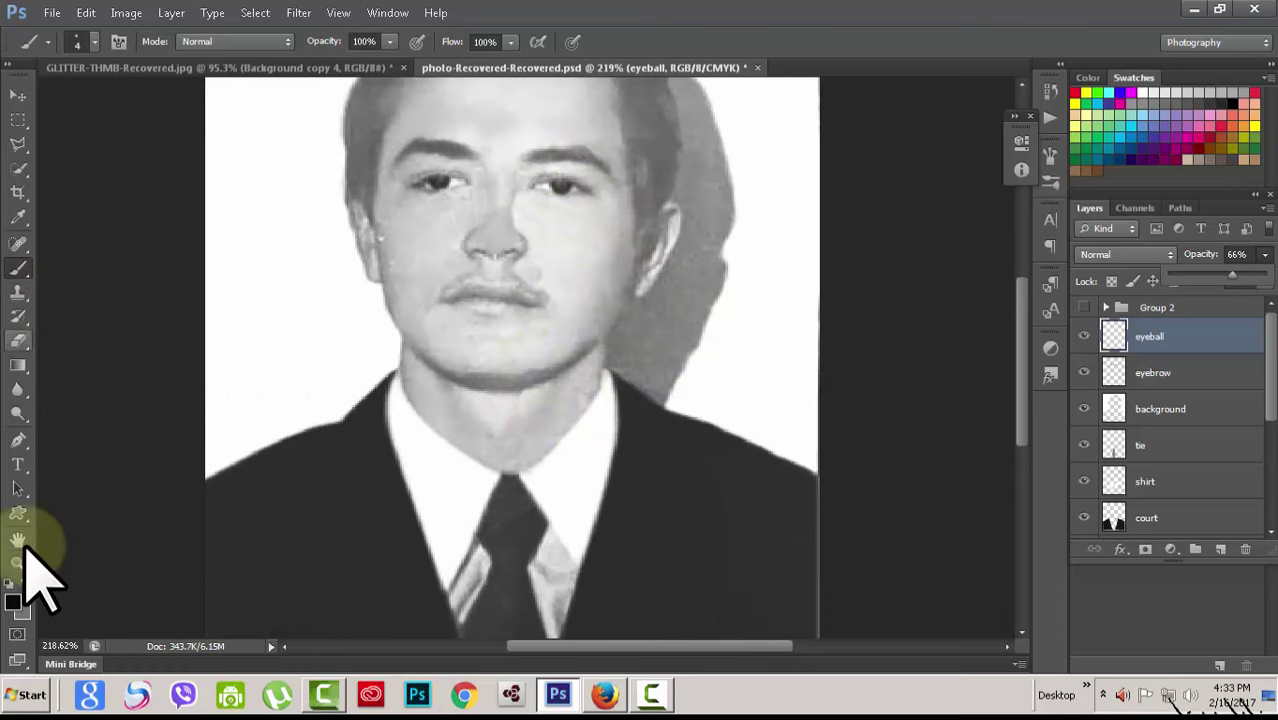
Change the foreground colour to white and return to the Brush tool.
left_click(14, 603)
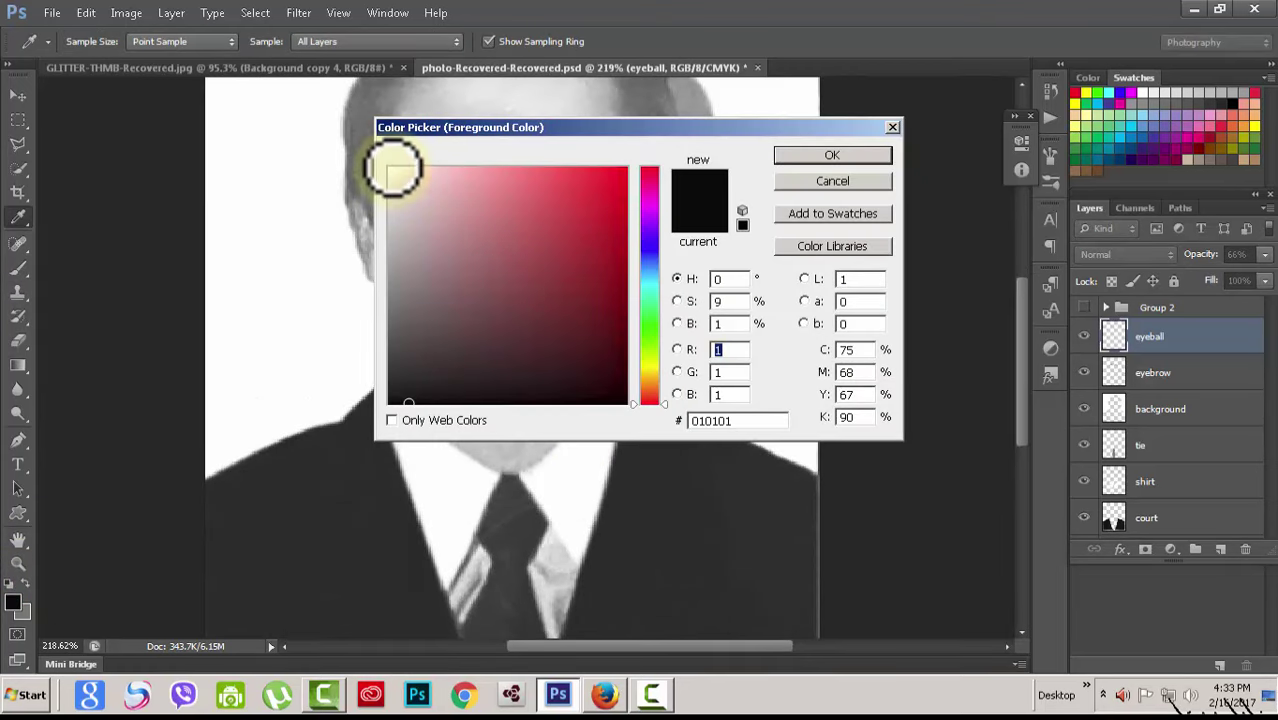
left_click(391, 169)
left_click(832, 155)
key("b")
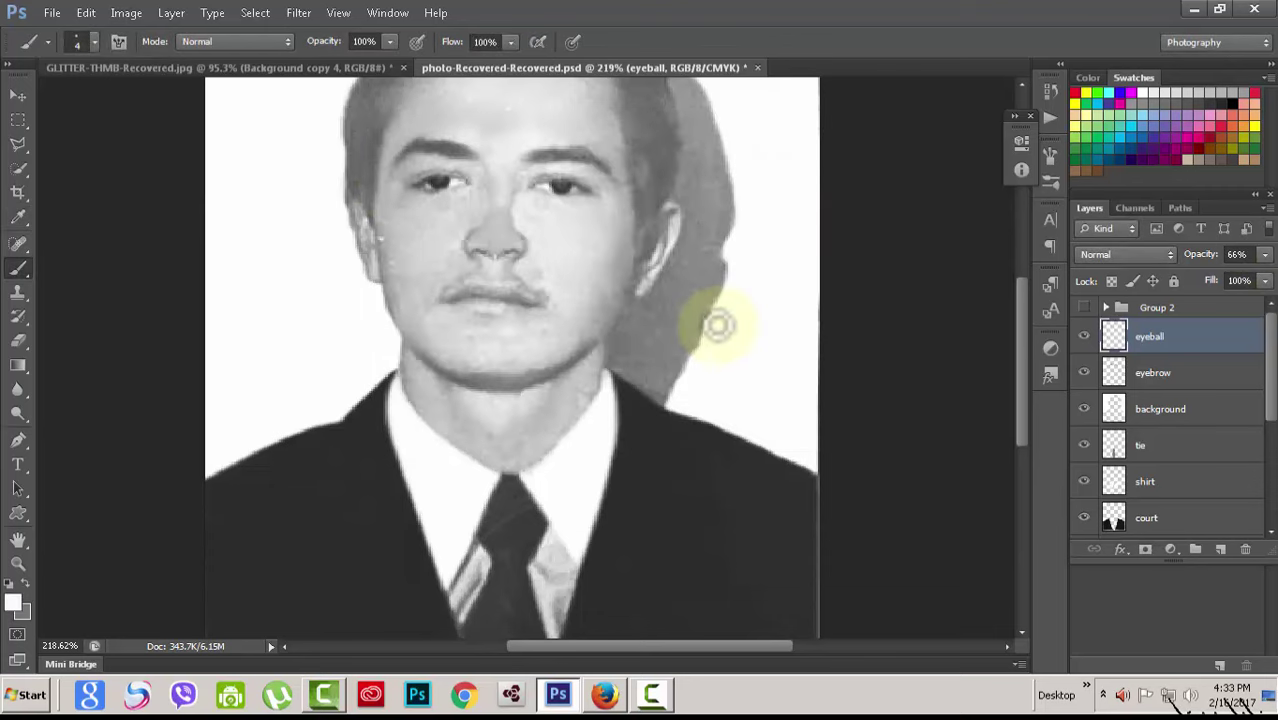
Zoom in and out to review the full restored portrait.
scroll(717, 325, "up", 1)
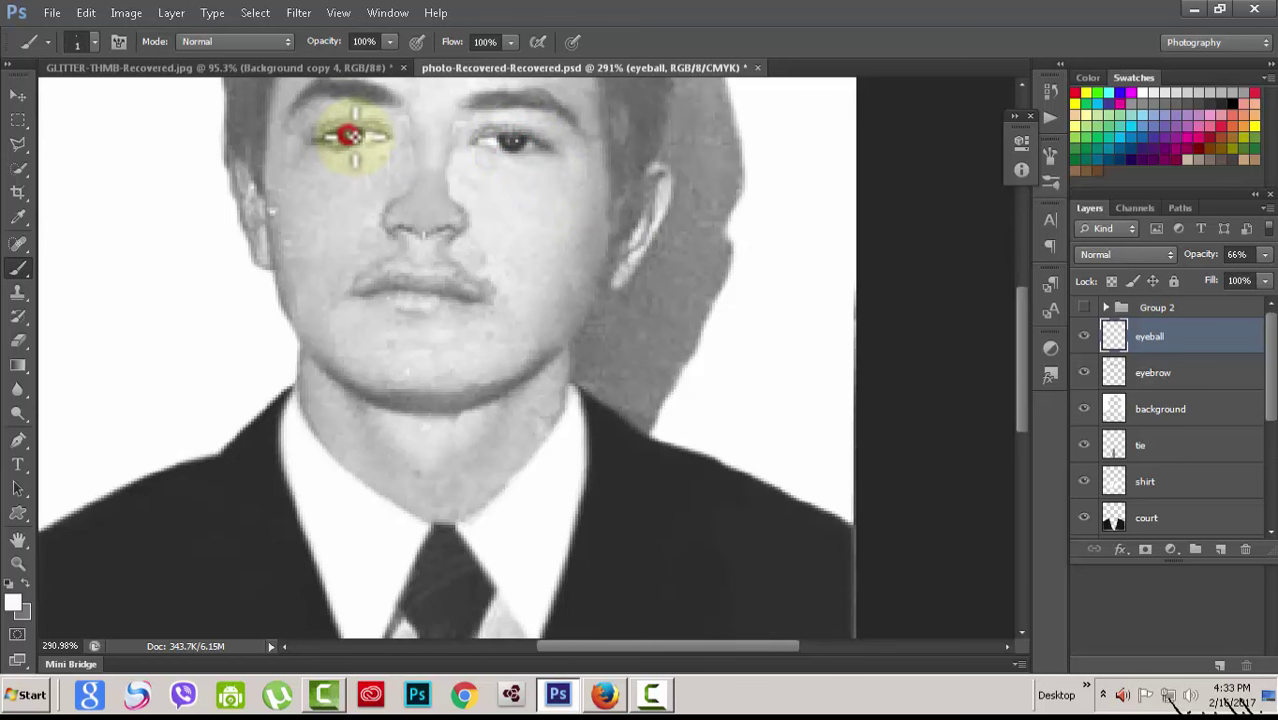
scroll(650, 422, "down", 5)
scroll(652, 423, "down", 1)
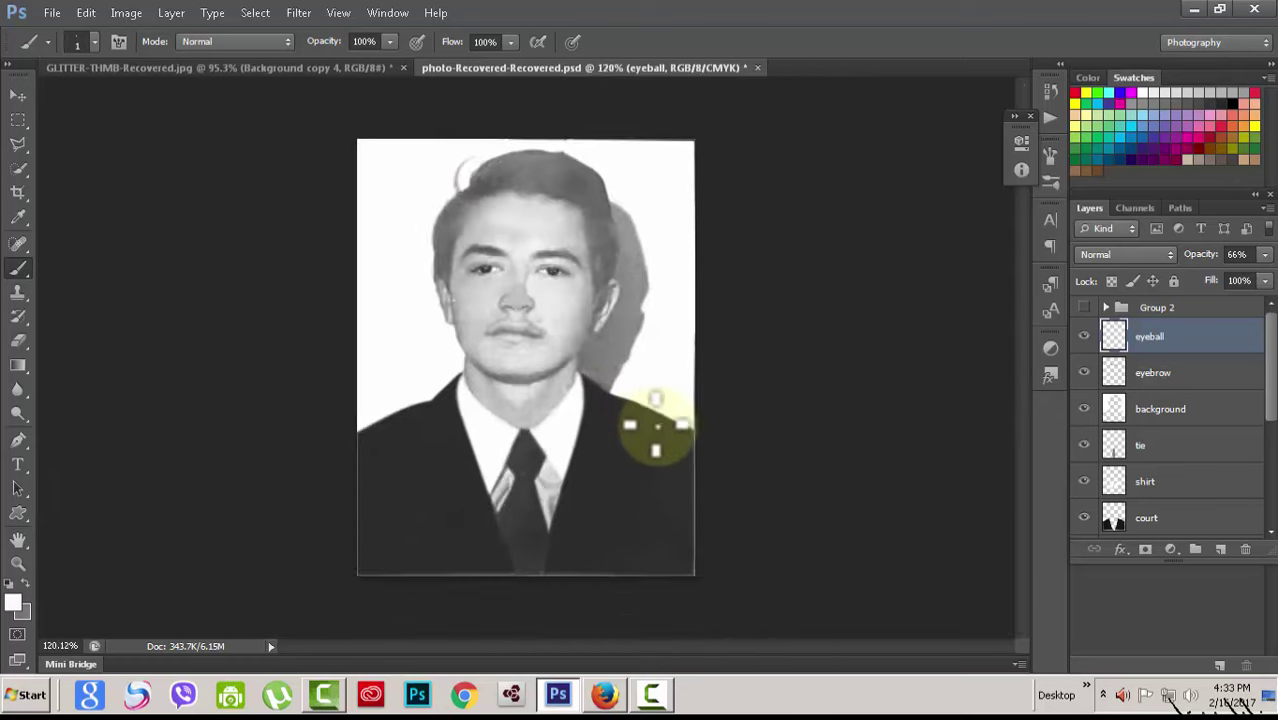
scroll(656, 425, "down", 2)
scroll(640, 421, "up", 1)
scroll(519, 365, "up", 2)
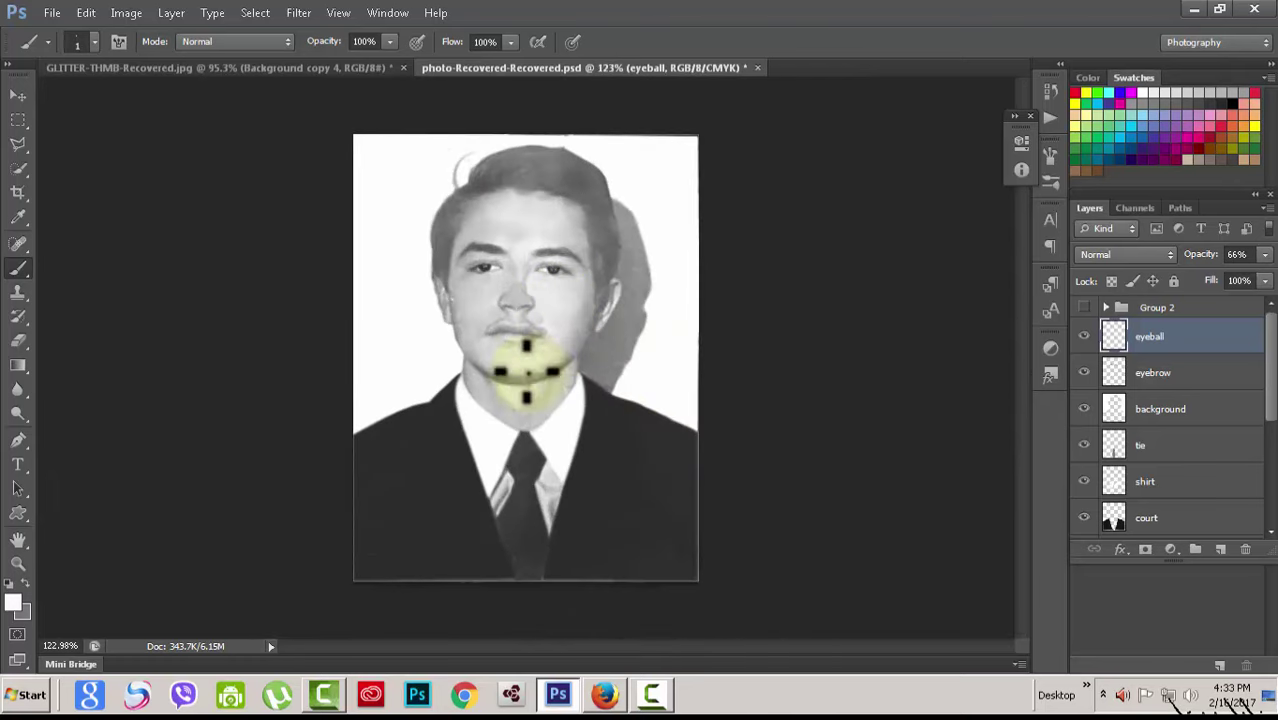
scroll(542, 379, "up", 1)
scroll(556, 393, "up", 1)
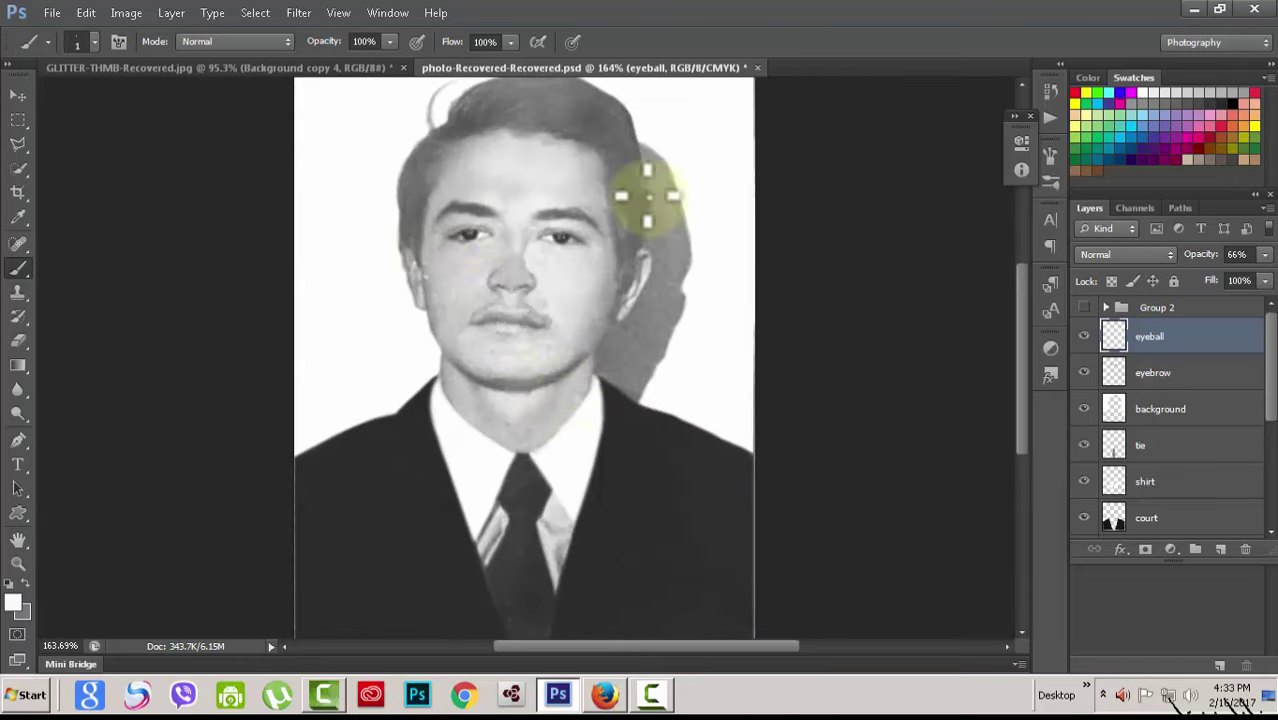
scroll(670, 285, "up", 1)
scroll(676, 285, "up", 1)
scroll(676, 294, "down", 3)
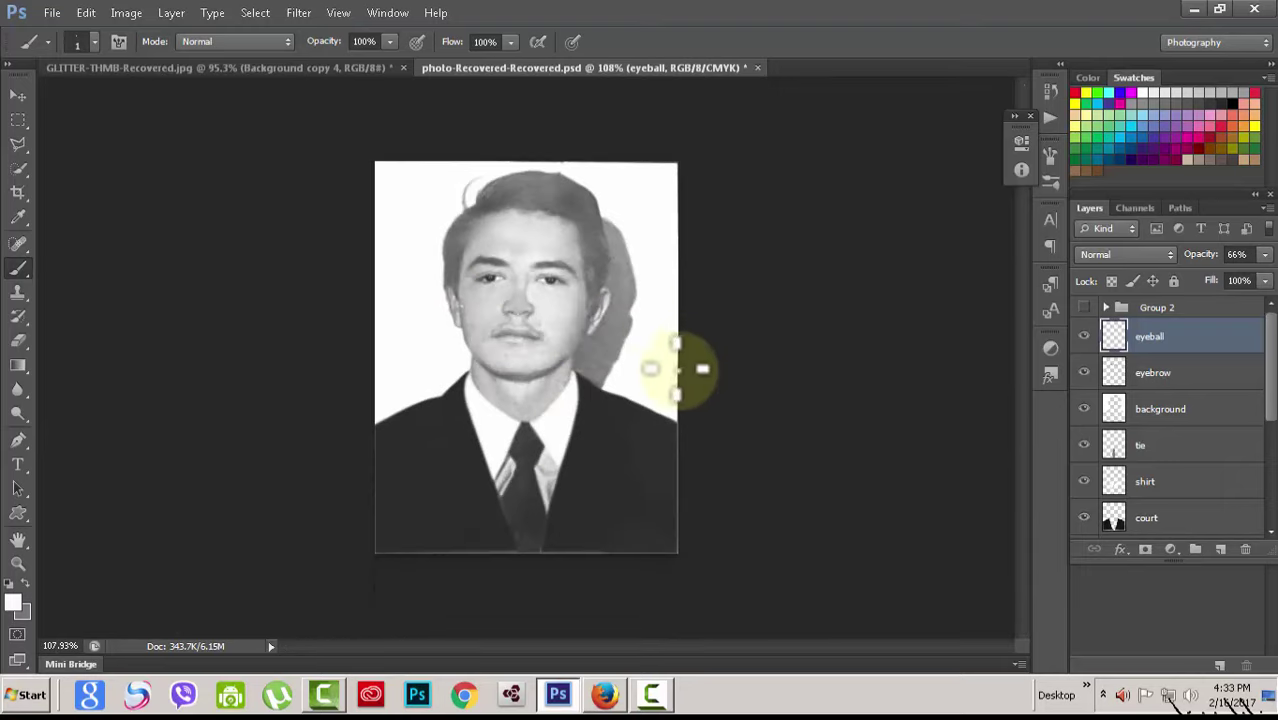
scroll(676, 369, "up", 2)
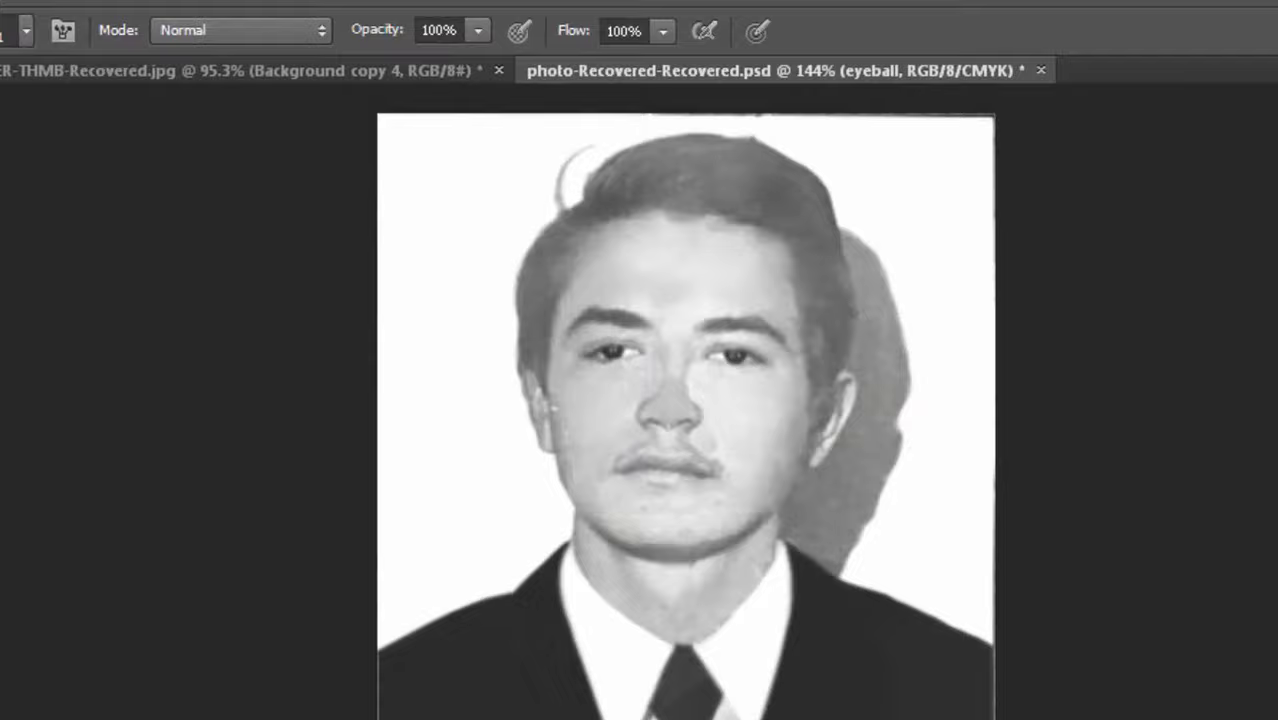
Select the Exposure 2 mask and open Brightness/Contrast, then dismiss it unchanged.
left_click(1157, 341)
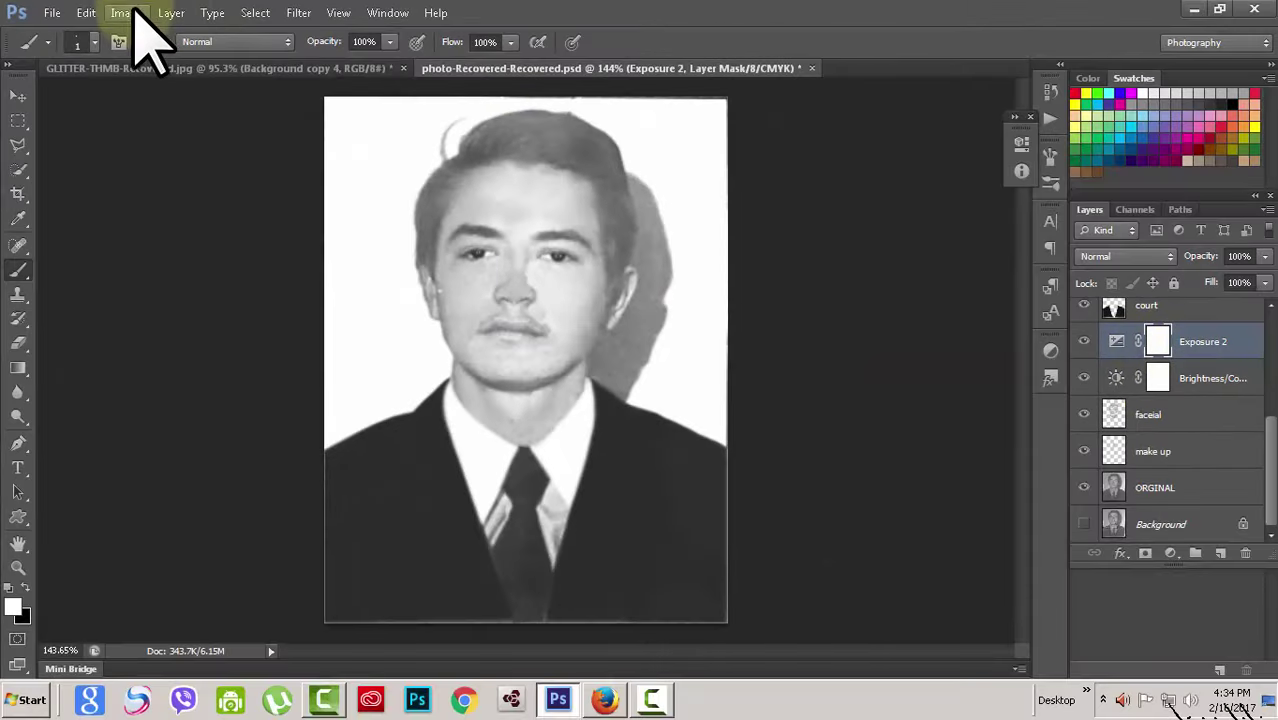
left_click(127, 13)
mouse_move(170, 57)
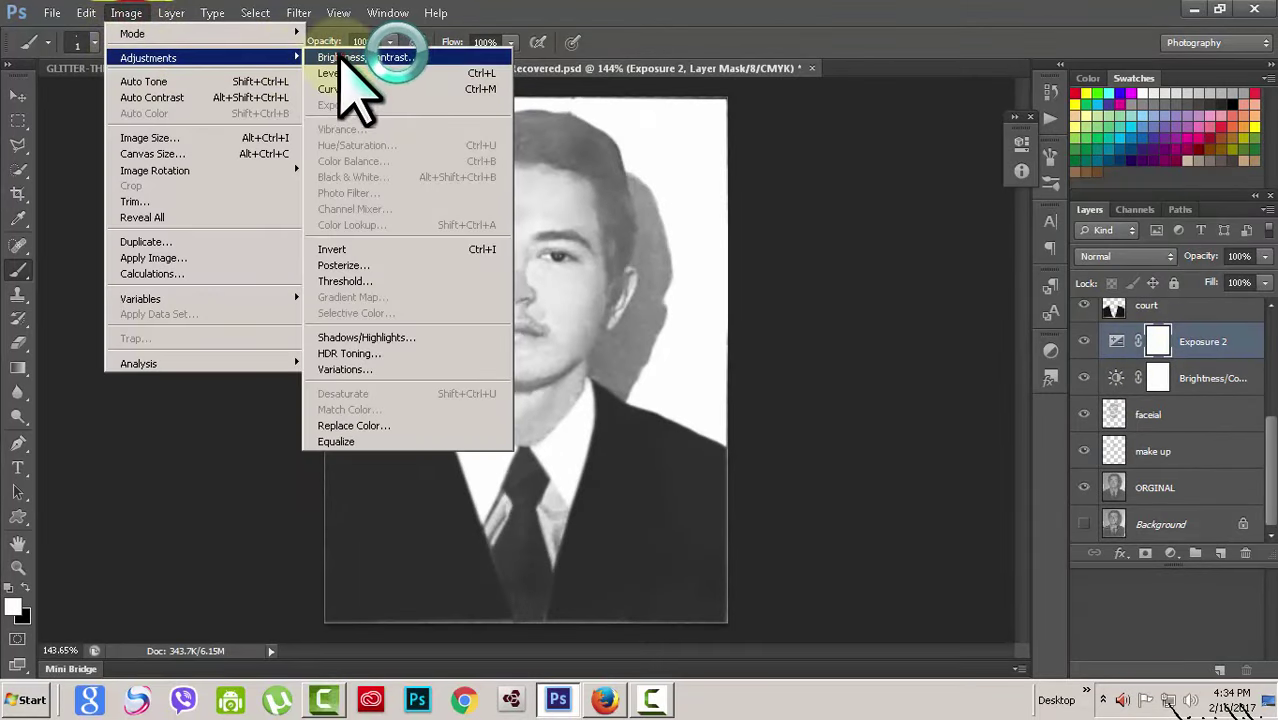
left_click(365, 57)
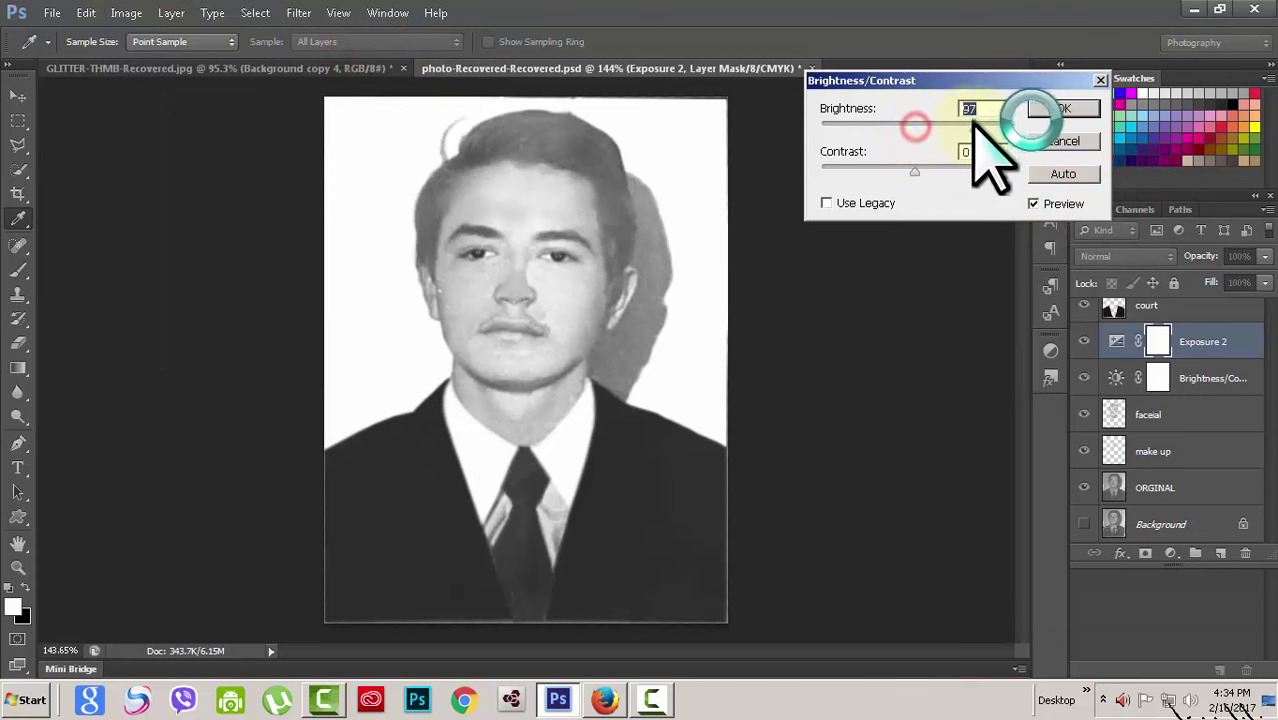
left_click(1063, 141)
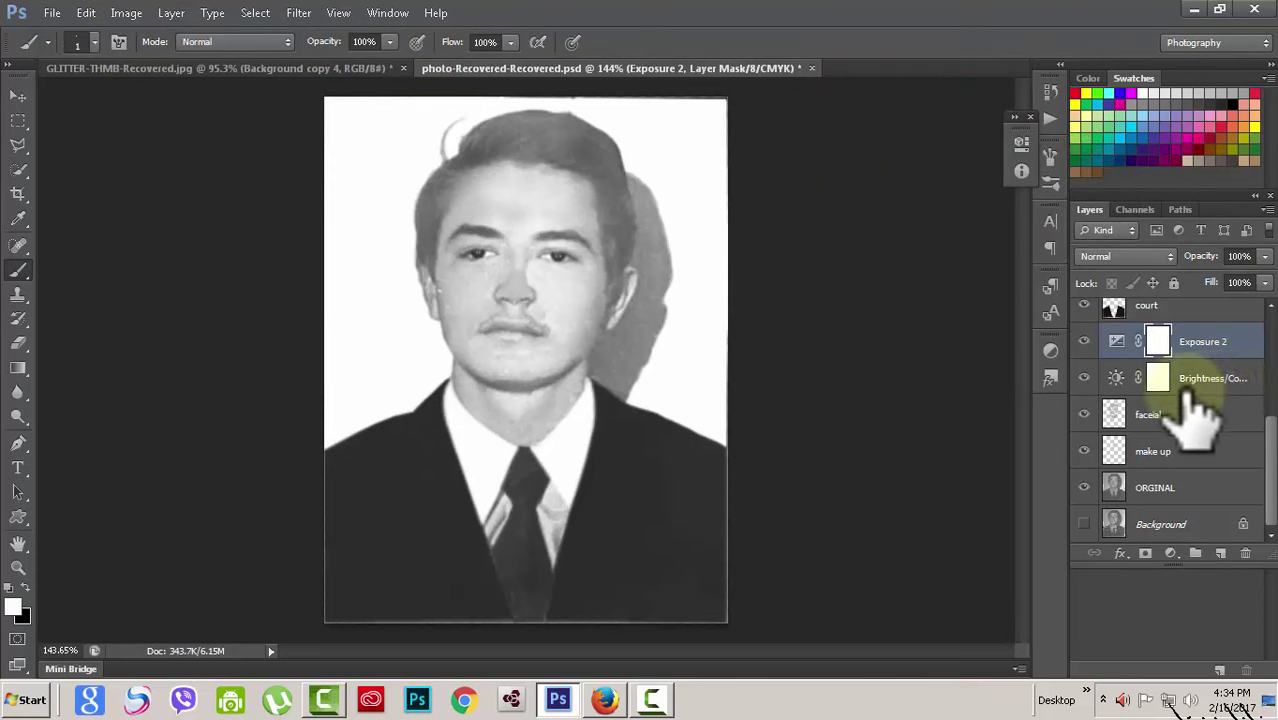
Lower the existing Brightness/Contrast layer's brightness to 21, keeping contrast 46.
double_click(1118, 378)
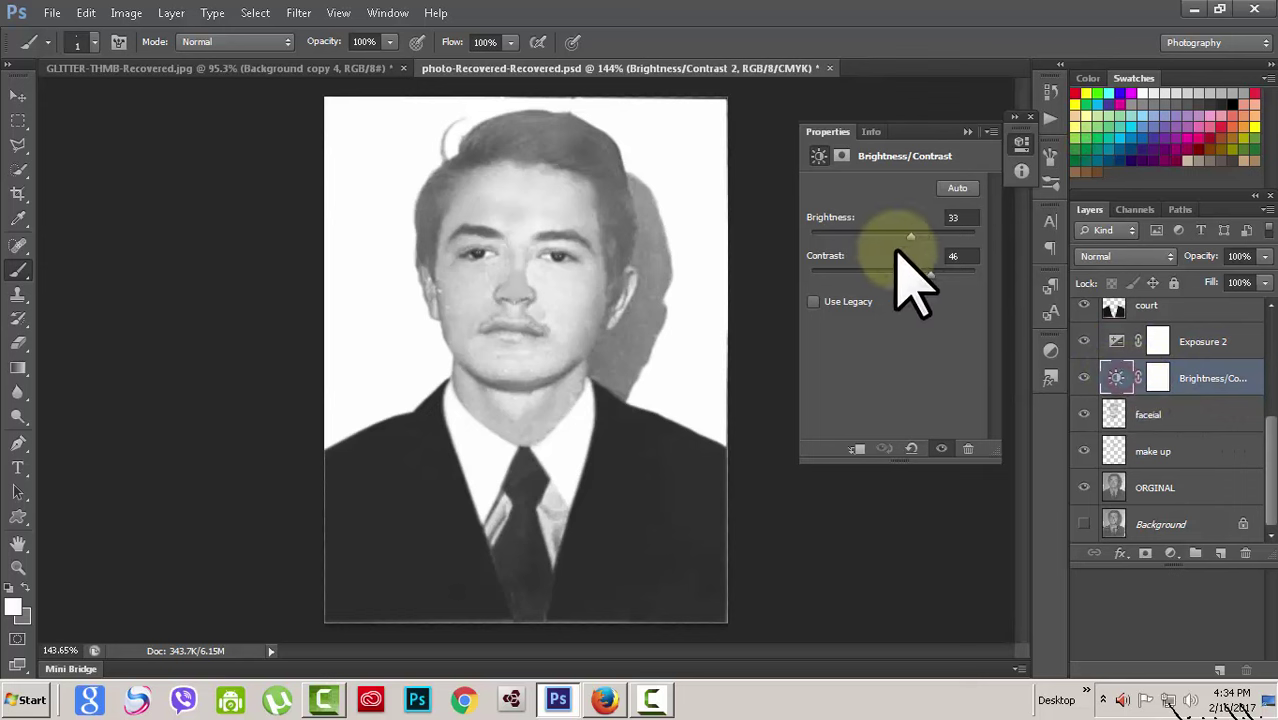
mouse_move(900, 237)
left_mouse_down()
mouse_move(873, 236)
mouse_move(900, 240)
left_mouse_up()
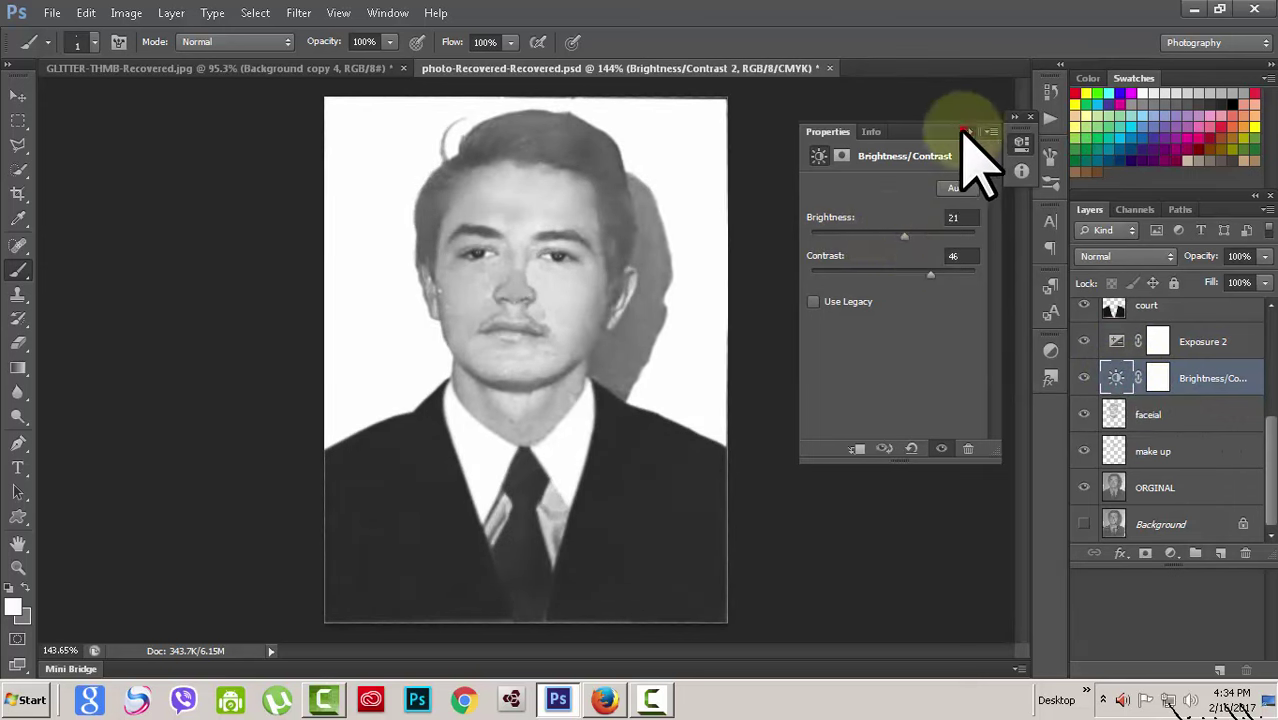
left_click(963, 131)
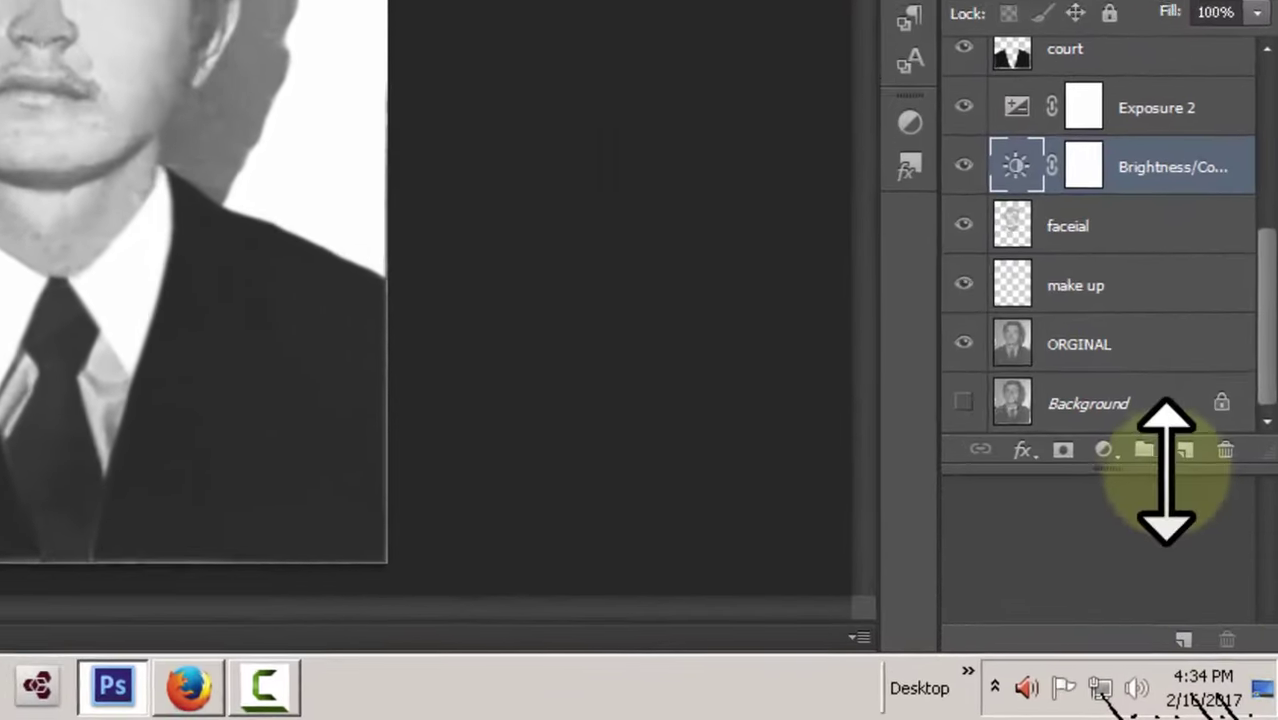
Add a Levels 2 adjustment layer and raise its black input level.
left_click(1170, 553)
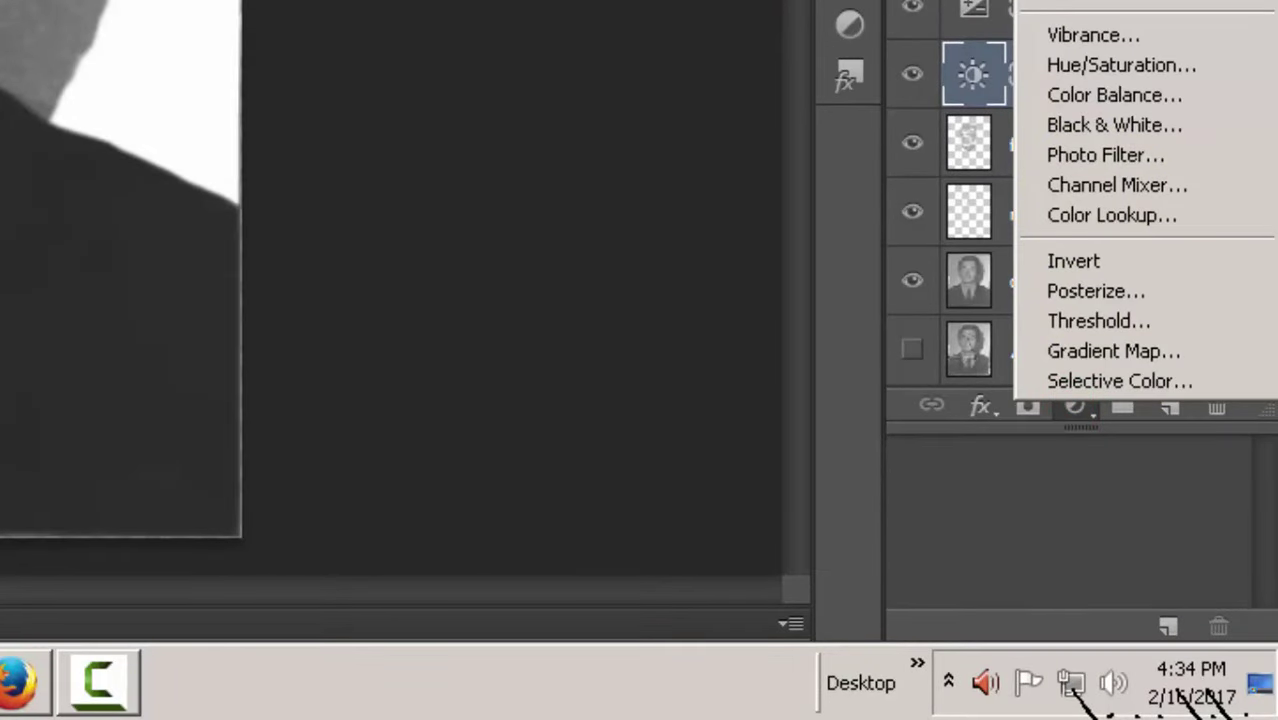
left_click(1110, 2)
left_click_drag(442, 2, 483, 2)
Set Levels 2 input levels to 20, 0.88 and 230 and close its settings.
left_click_drag(708, 2, 692, 2)
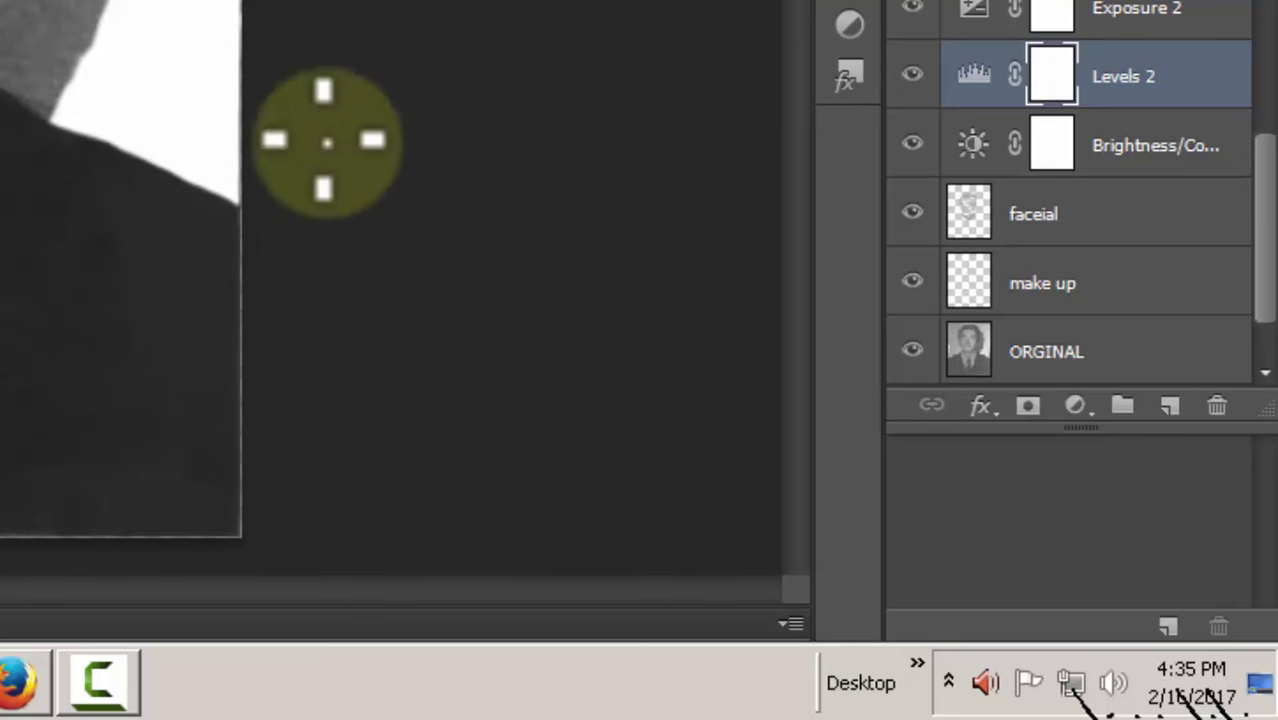
left_click(970, 70)
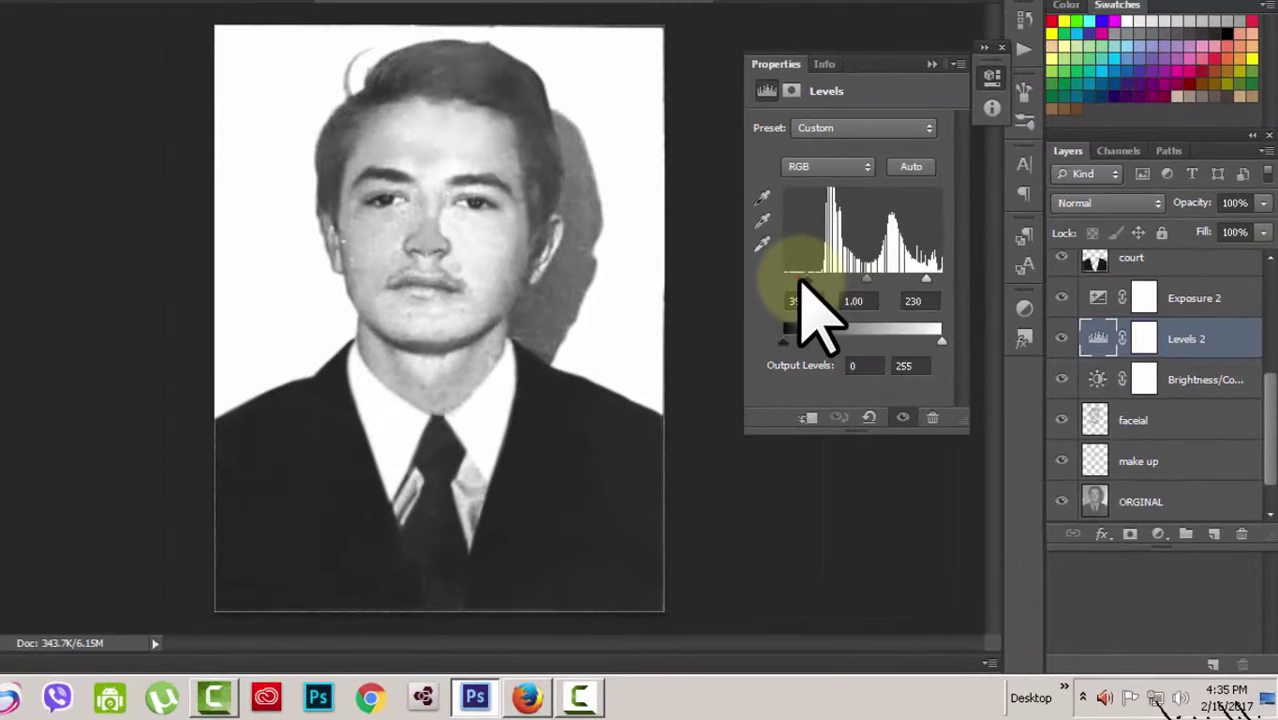
mouse_move(806, 280)
left_mouse_down()
mouse_move(790, 280)
mouse_move(863, 282)
left_mouse_up()
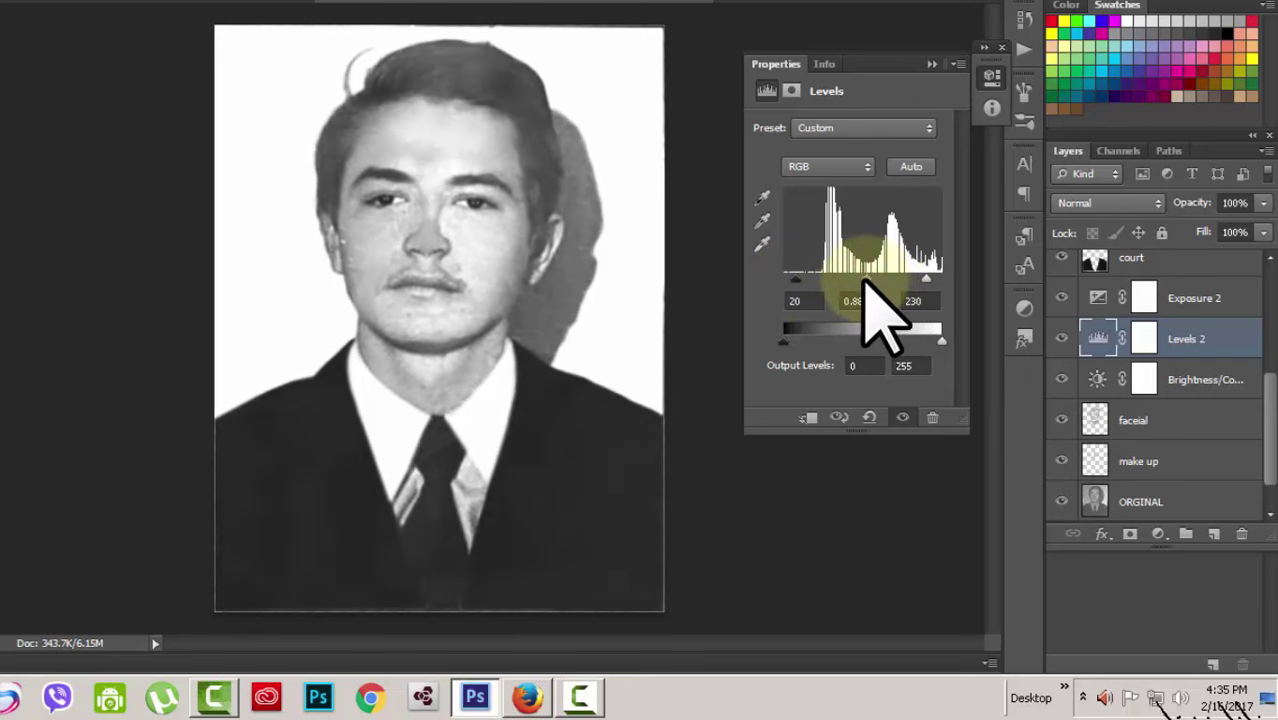
left_click(930, 57)
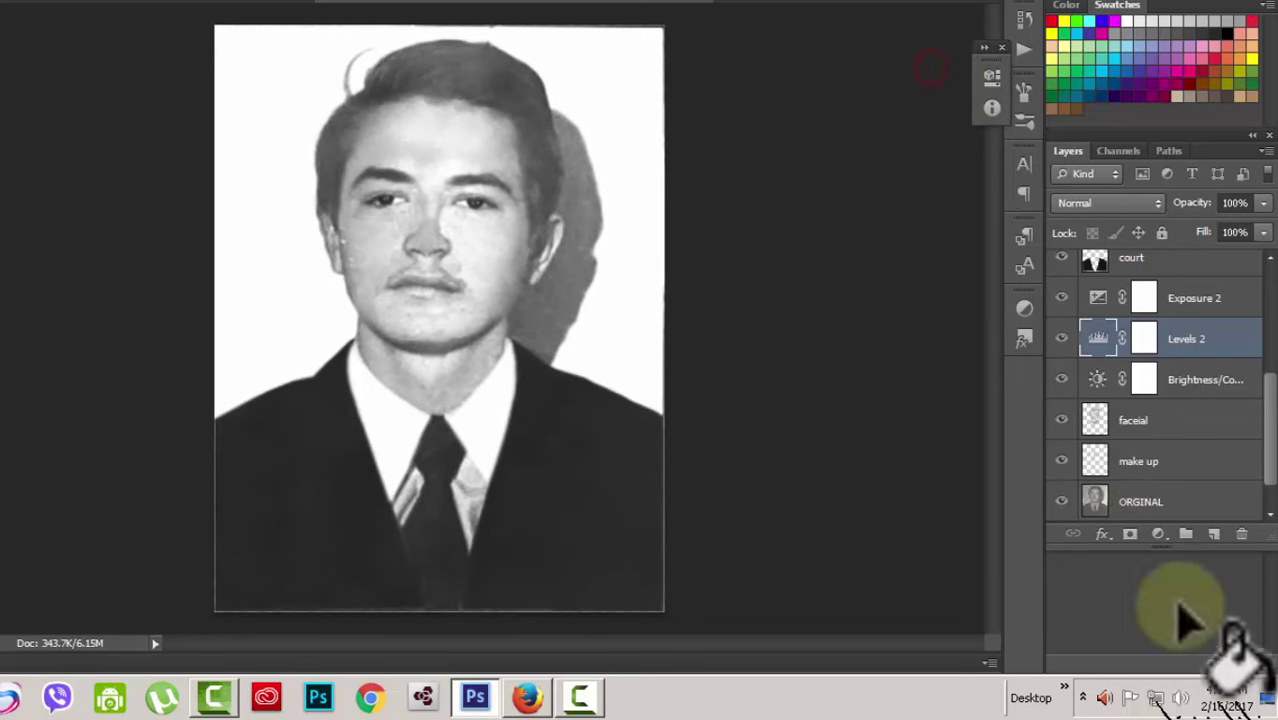
Hide Levels 2 to compare the portrait without it.
scroll(471, 271, "up", 1)
scroll(471, 280, "up", 1)
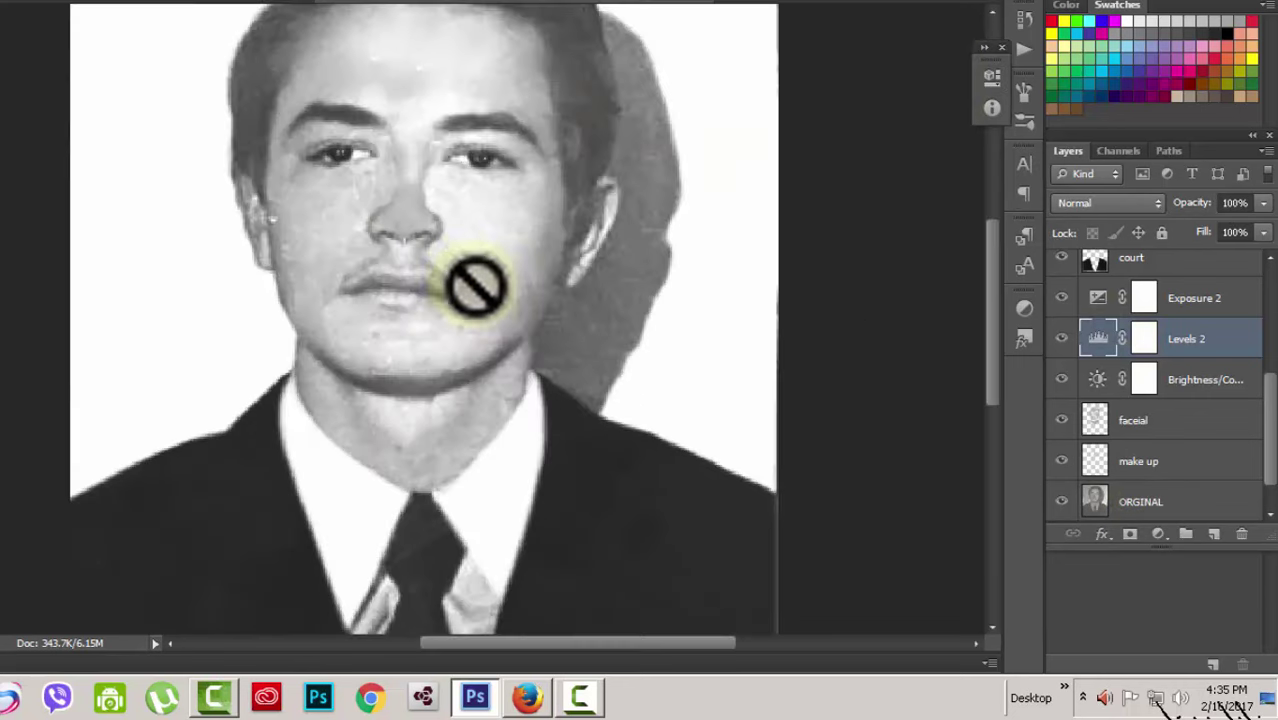
scroll(520, 380, "up", 1)
scroll(600, 380, "down", 1)
scroll(622, 340, "down", 1)
scroll(630, 360, "up", 1)
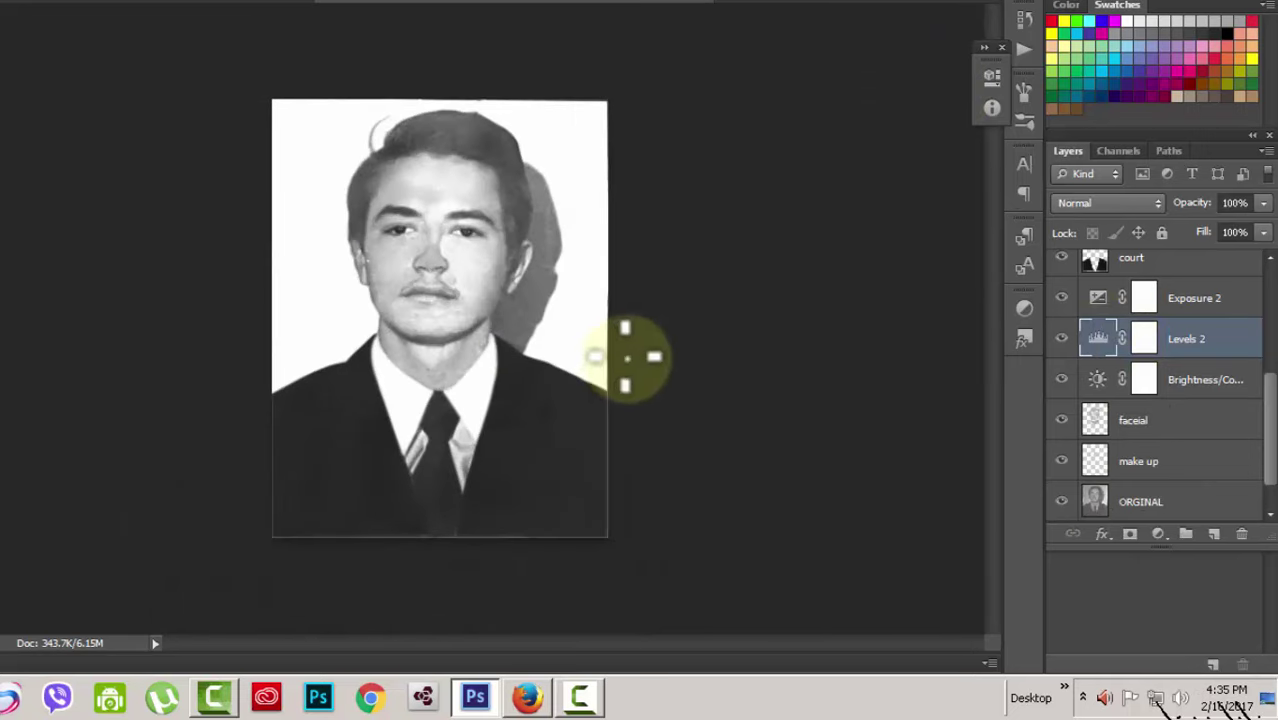
left_click(1062, 338)
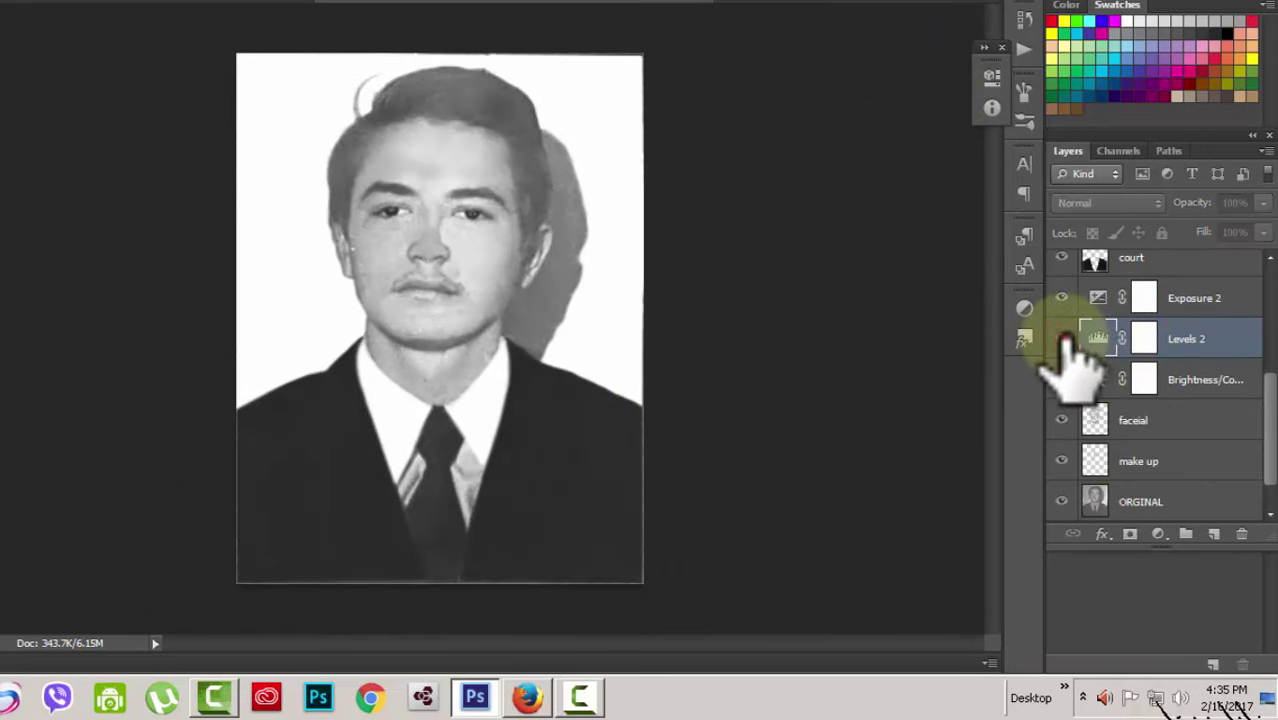
Add a Black & White adjustment layer with Reds 61 and Blues 139.
left_click(1062, 338)
left_click(1158, 534)
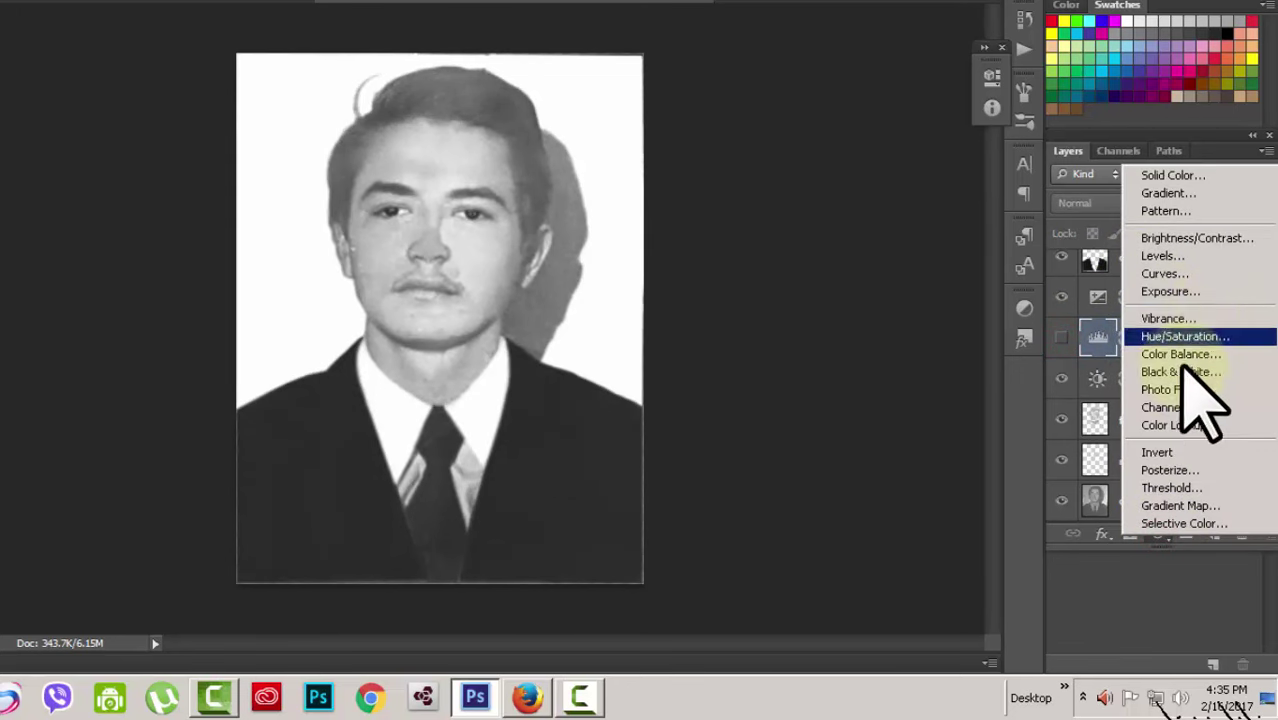
left_click(1180, 371)
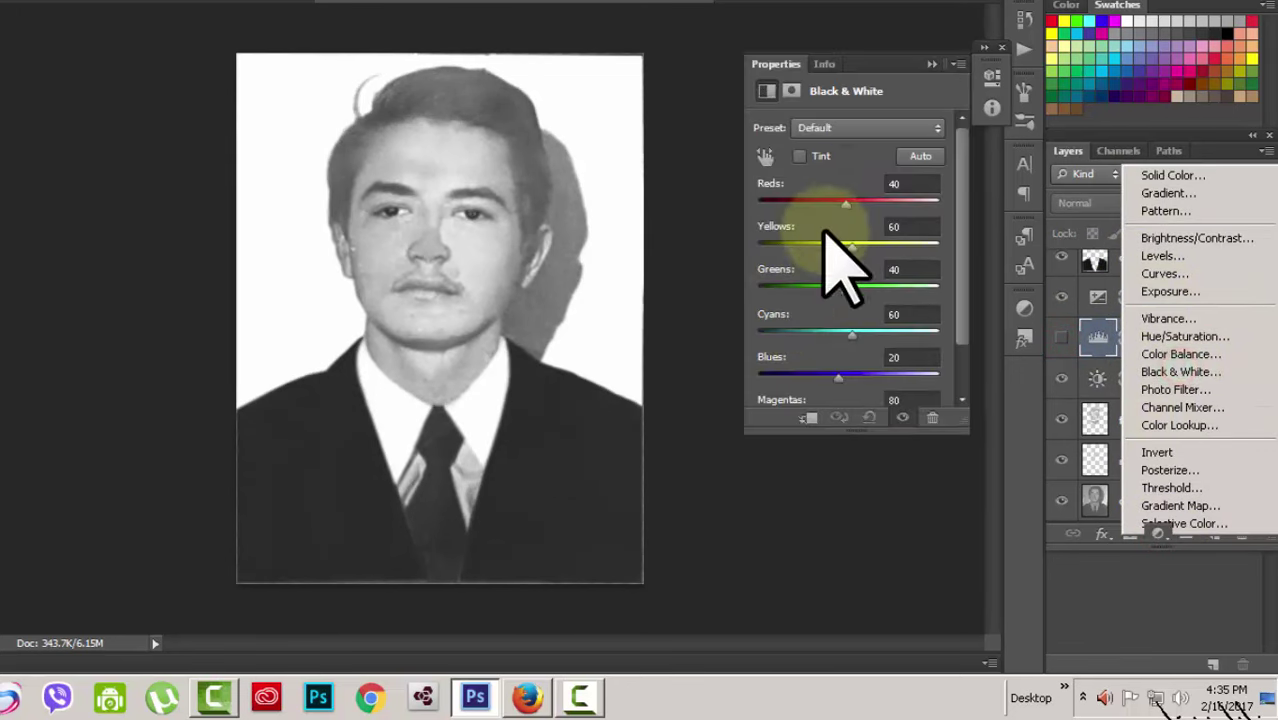
left_click_drag(845, 203, 852, 203)
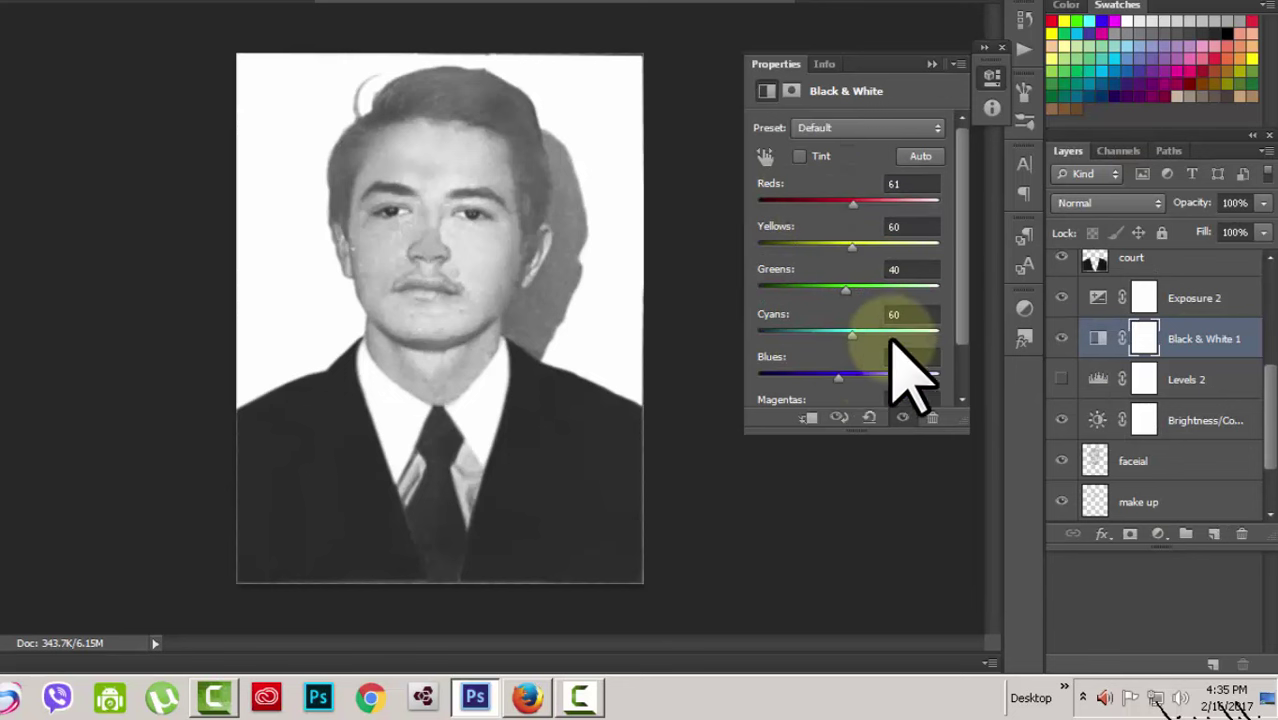
left_click_drag(838, 377, 881, 377)
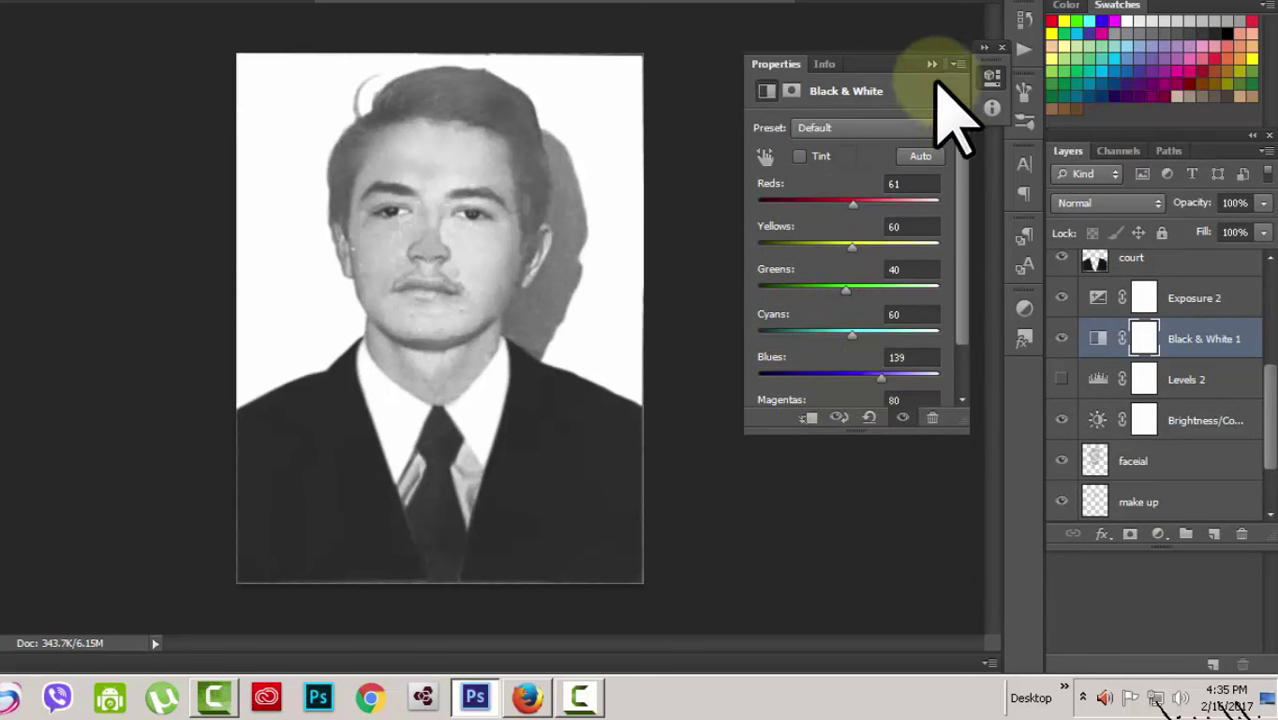
left_click(928, 64)
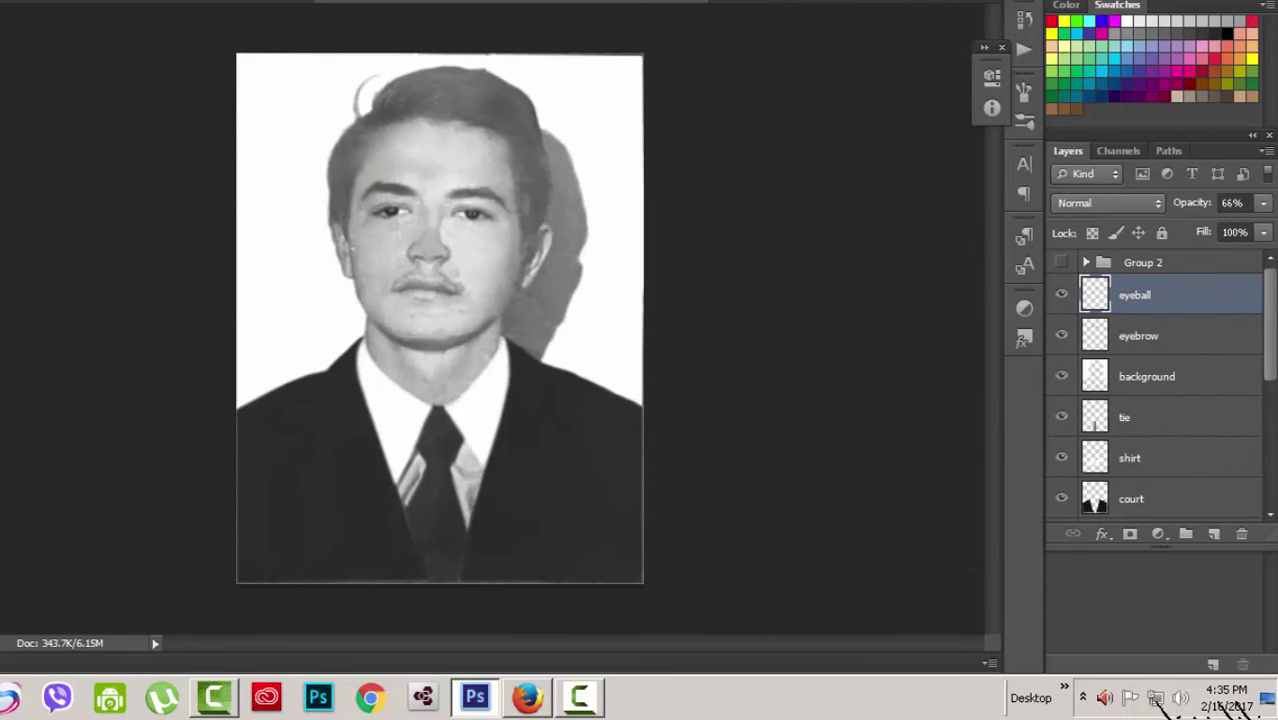
Add a new empty layer directly above the eyeball layer for the hair.
scroll(500, 250, "up", 1)
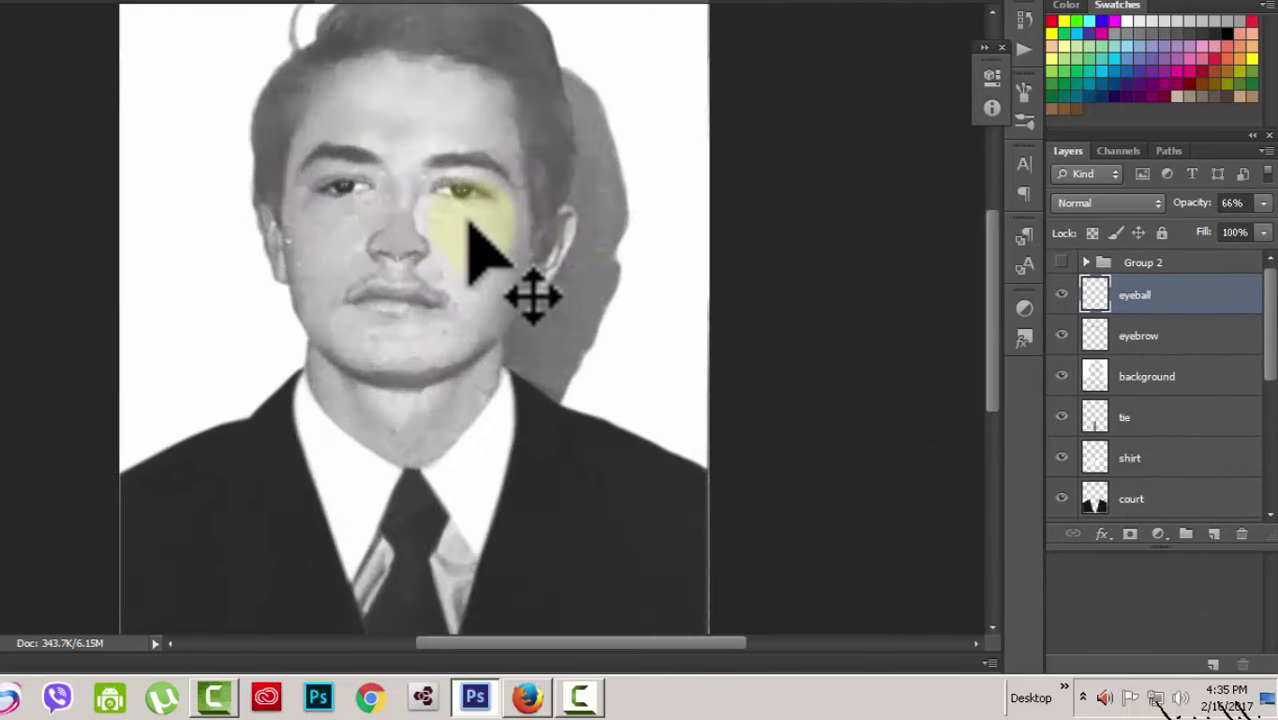
scroll(468, 200, "down", 1)
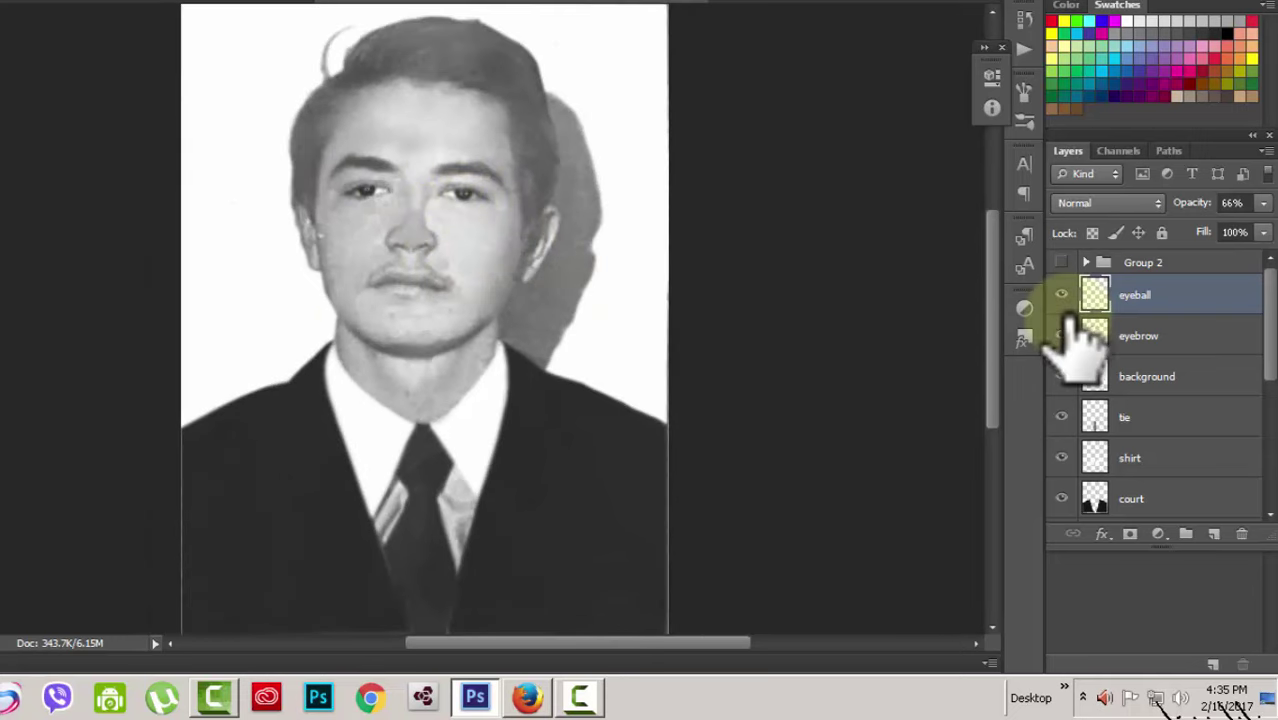
scroll(490, 228, "up", 1)
scroll(408, 85, "down", 1)
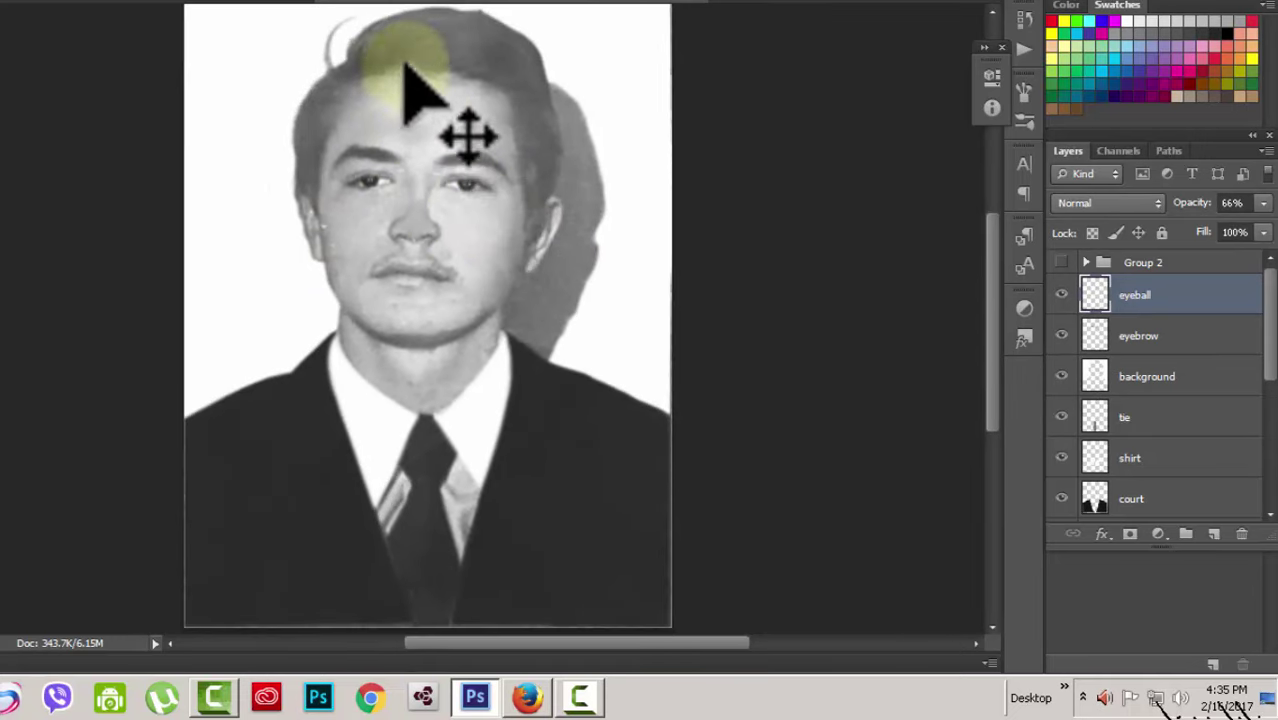
scroll(590, 240, "down", 1)
scroll(575, 248, "up", 1)
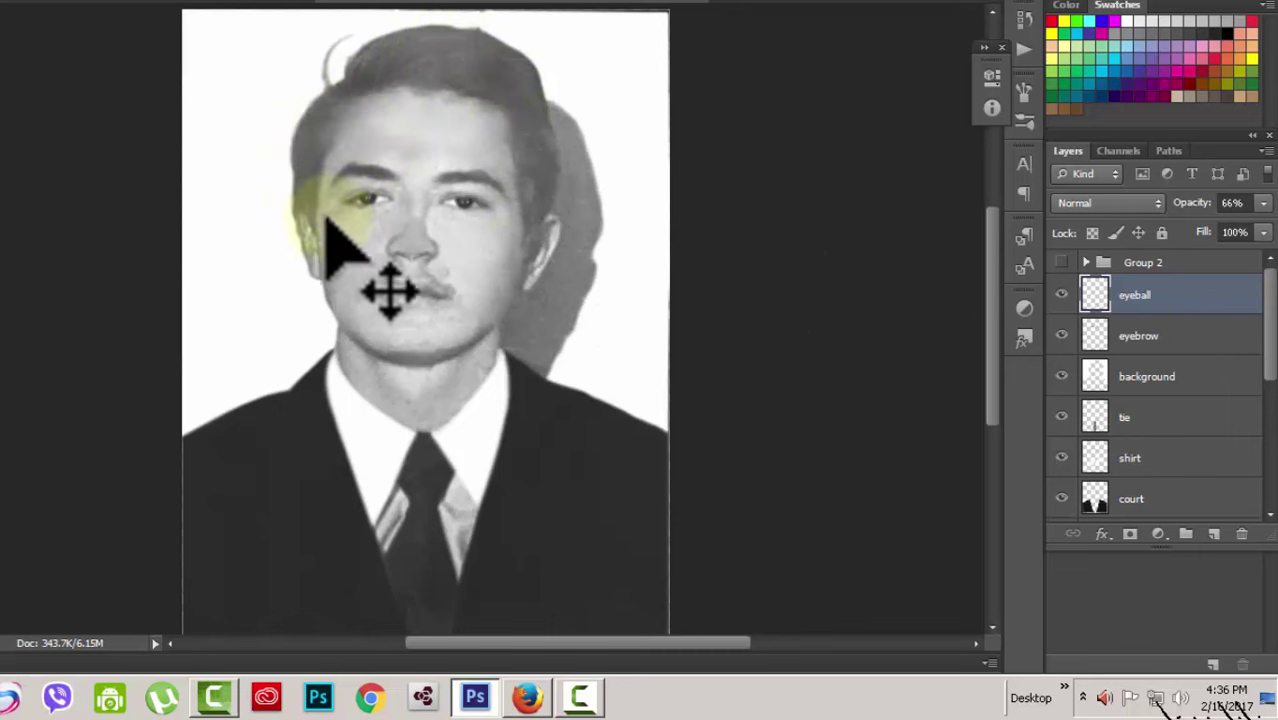
left_click(1213, 534)
type("hair")
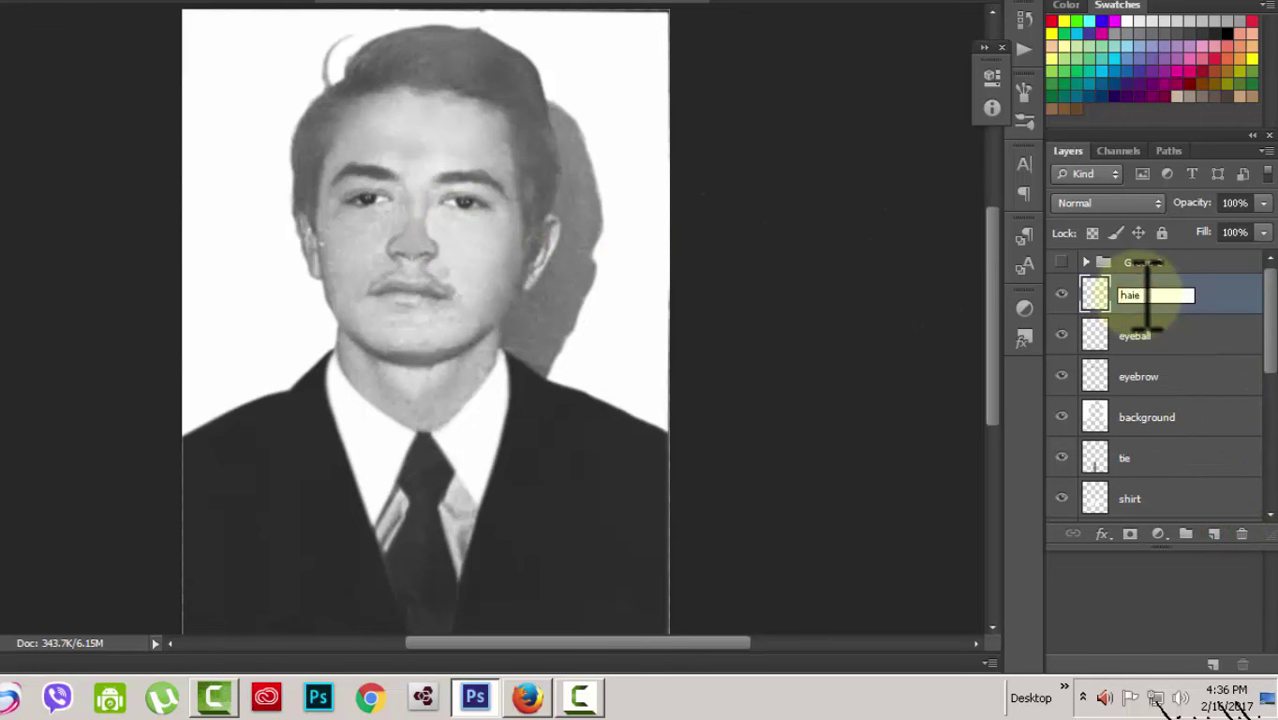
Name the layer hair and start a pen outline up the face edge and hairline.
left_click(1210, 302)
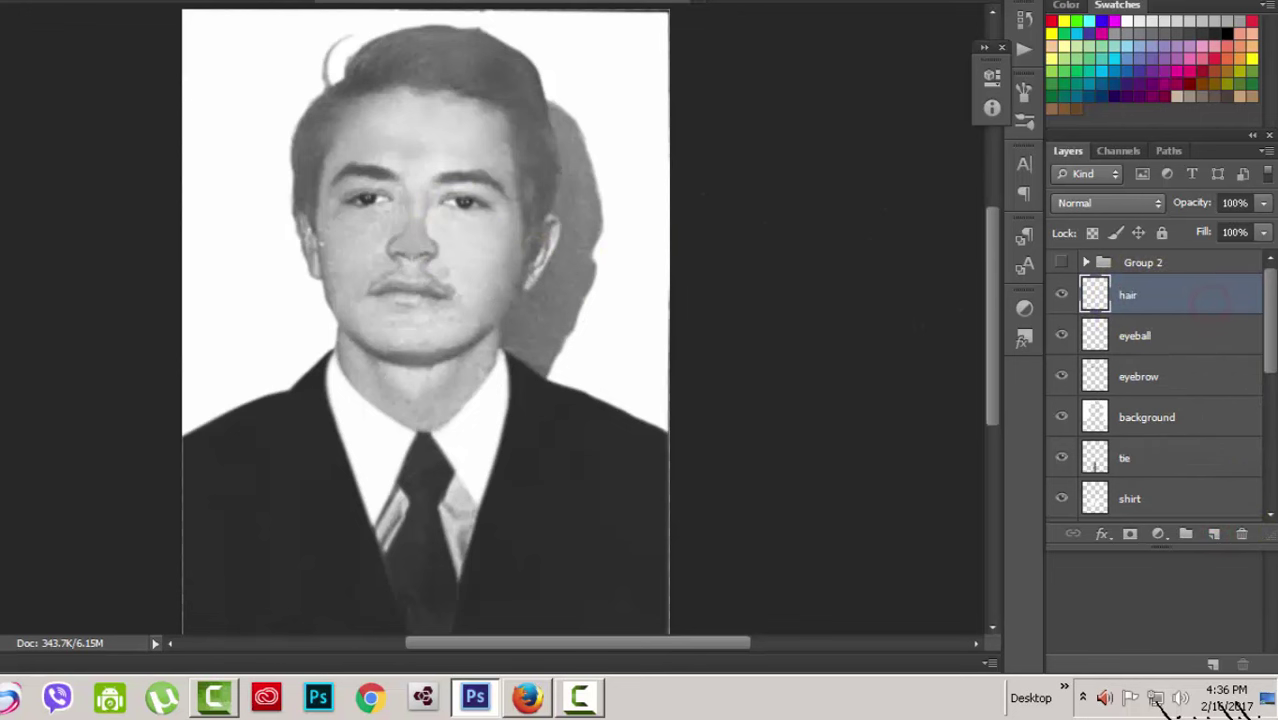
left_click(310, 215)
left_click(306, 178)
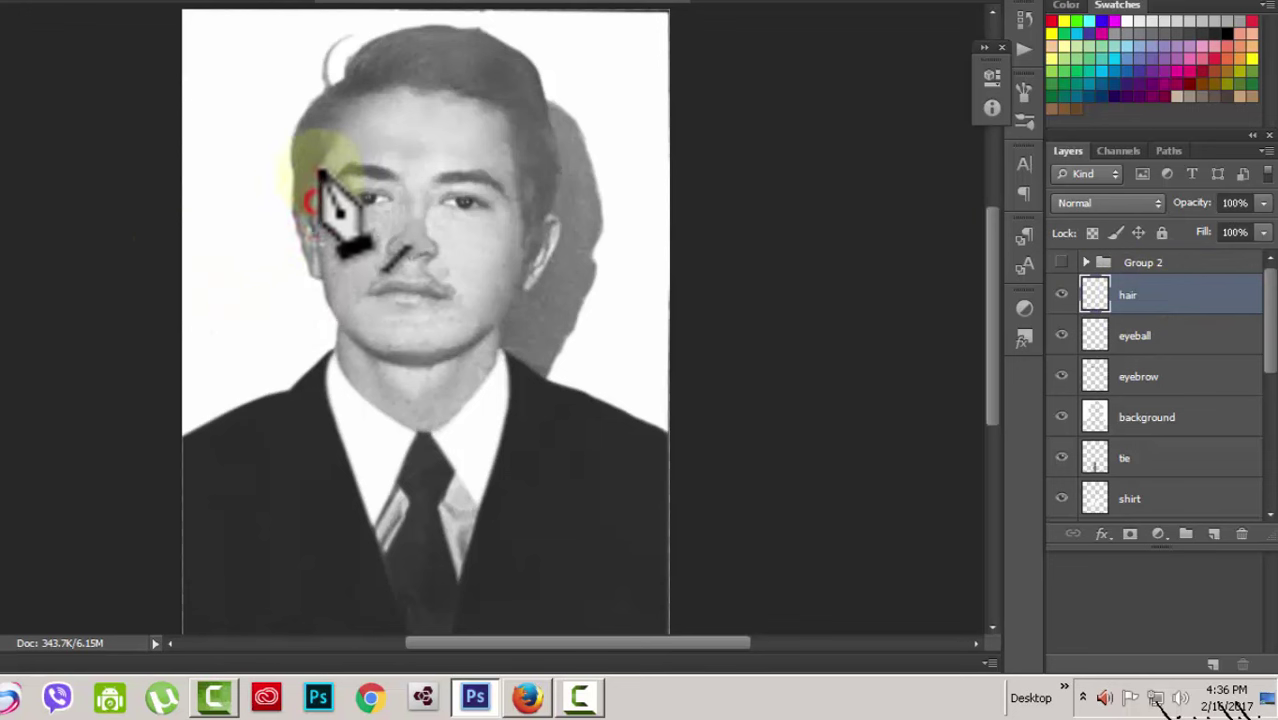
left_click(334, 112)
left_click(372, 93)
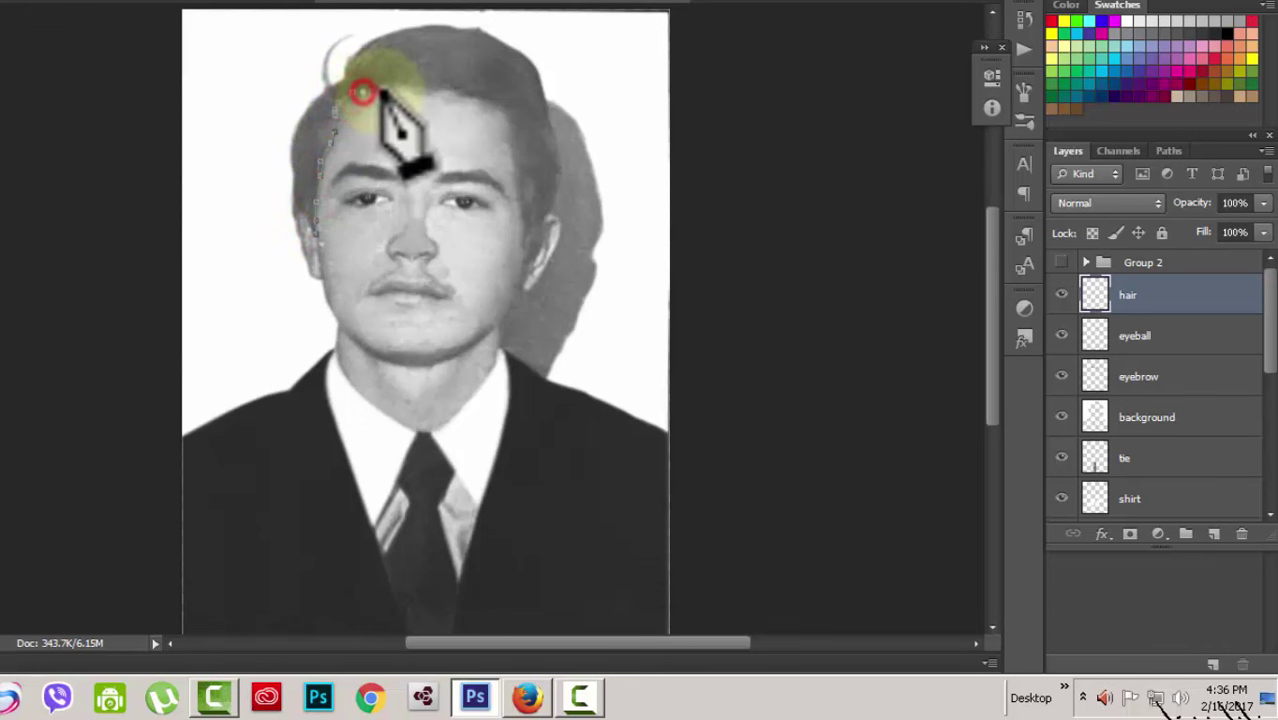
left_click(420, 86)
Continue the pen outline around the top and left of the hair and close it.
left_click(460, 89)
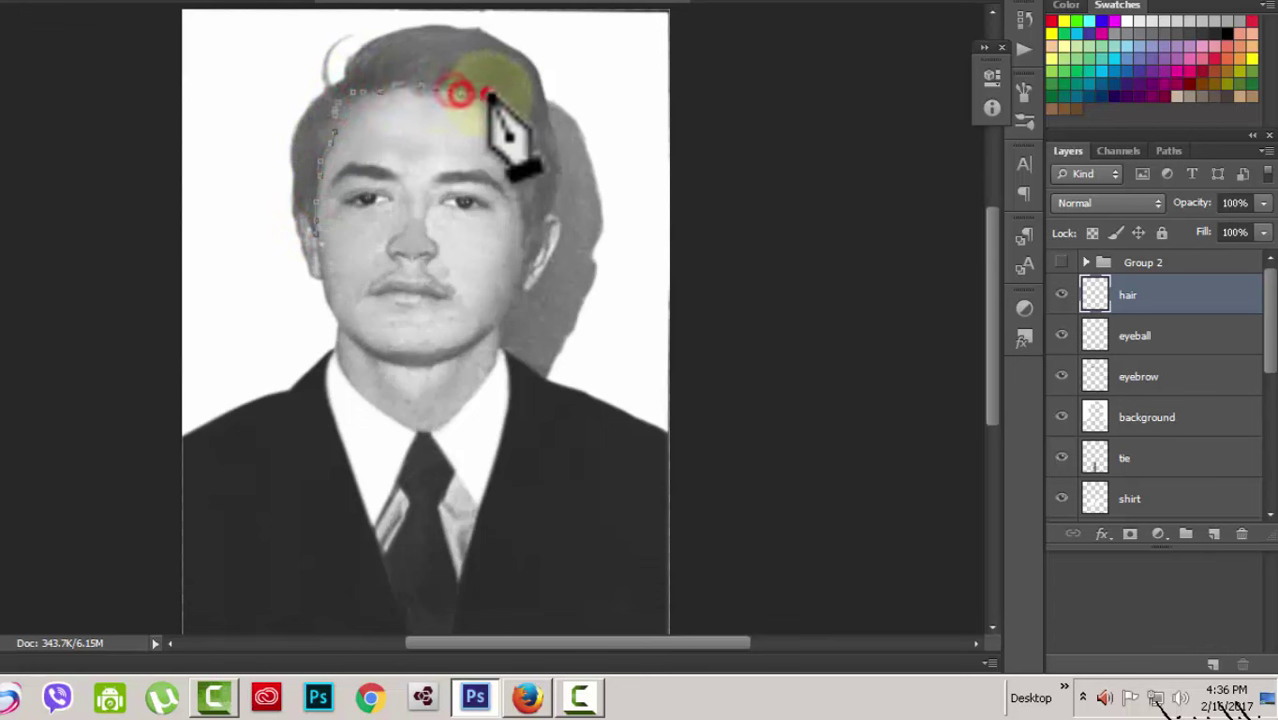
left_click(507, 112)
left_click(522, 140)
left_click(353, 33)
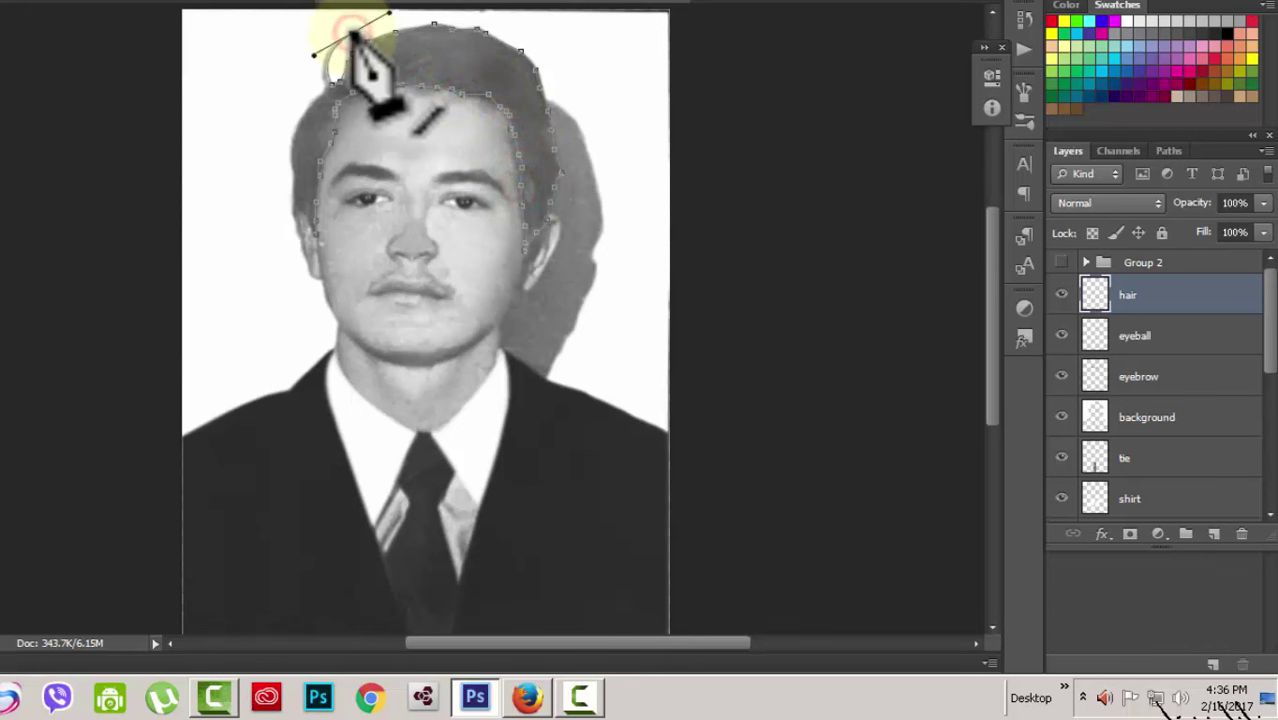
left_click(290, 172)
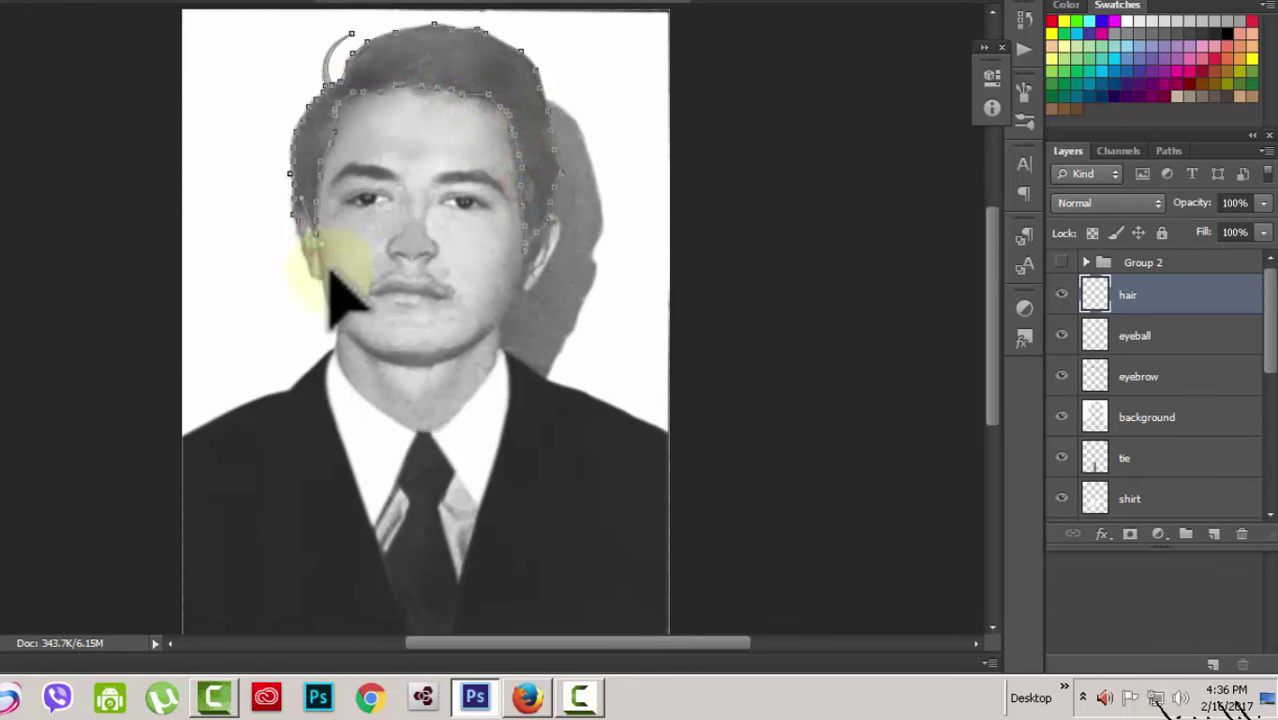
left_click(332, 276, "ctrl")
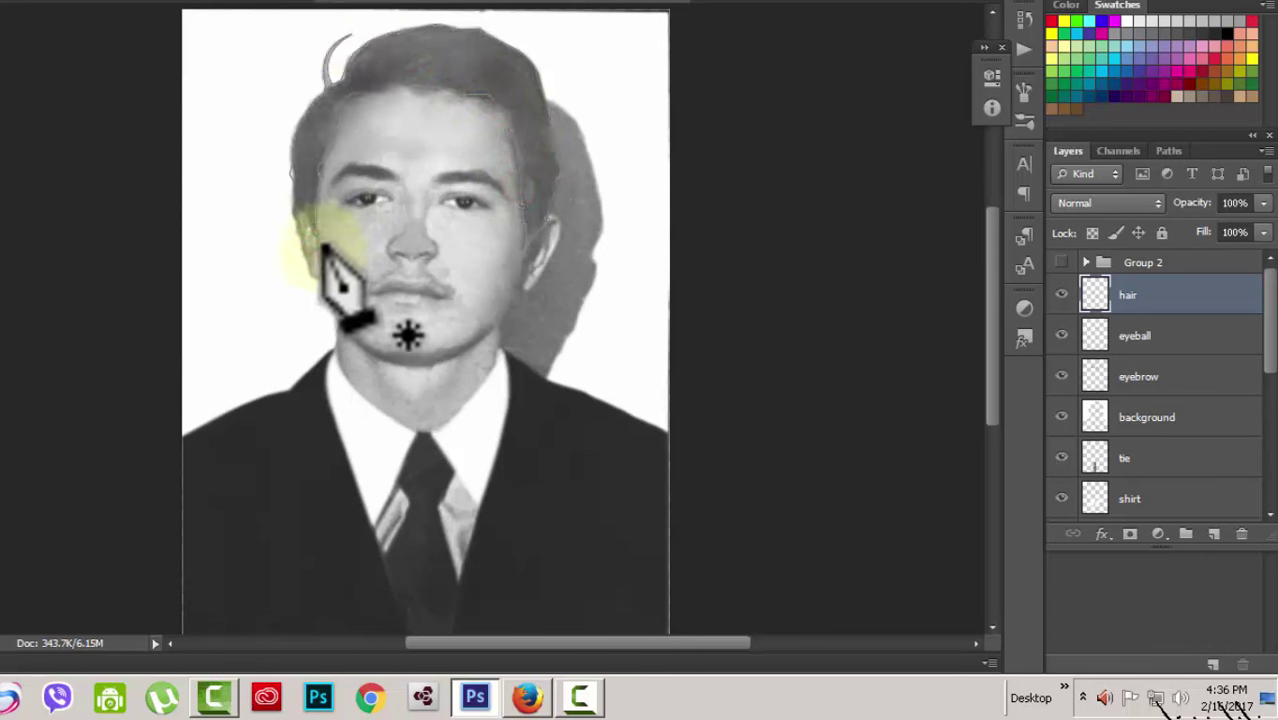
right_click(462, 66)
Turn the path into a 0.5 px feathered selection and fill it with sampled hair grey.
left_click(510, 146)
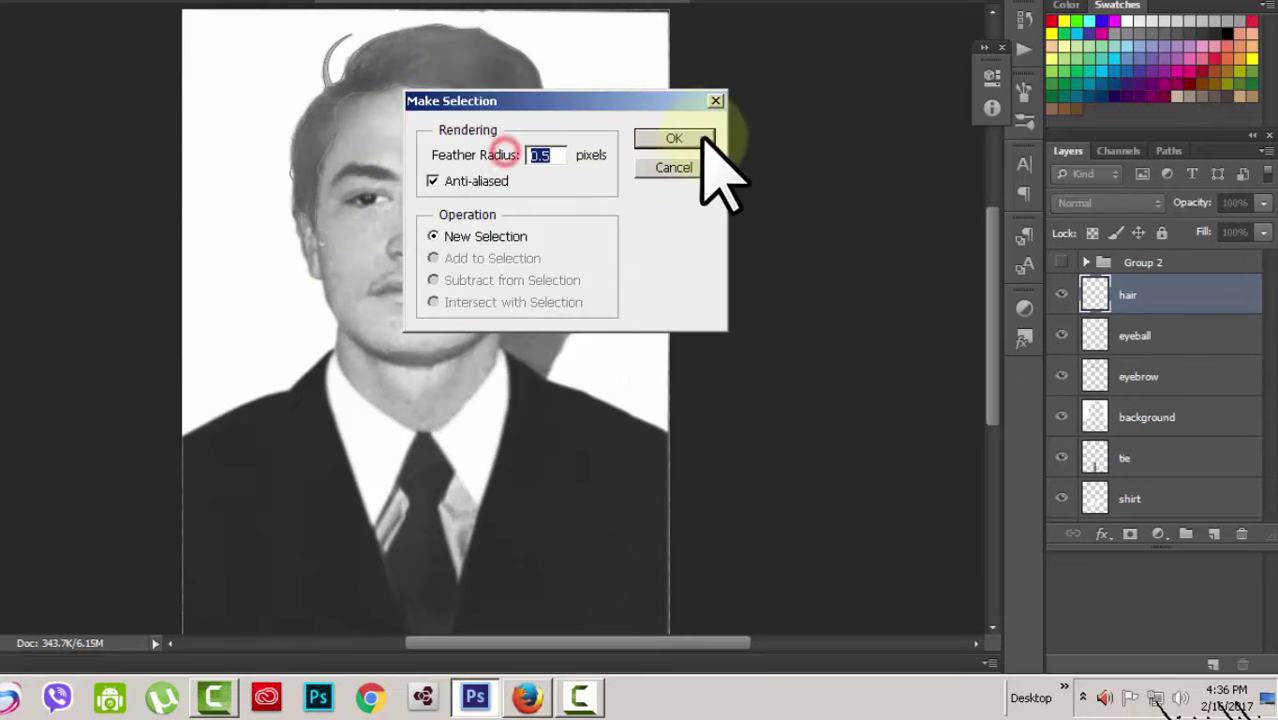
left_click(700, 141)
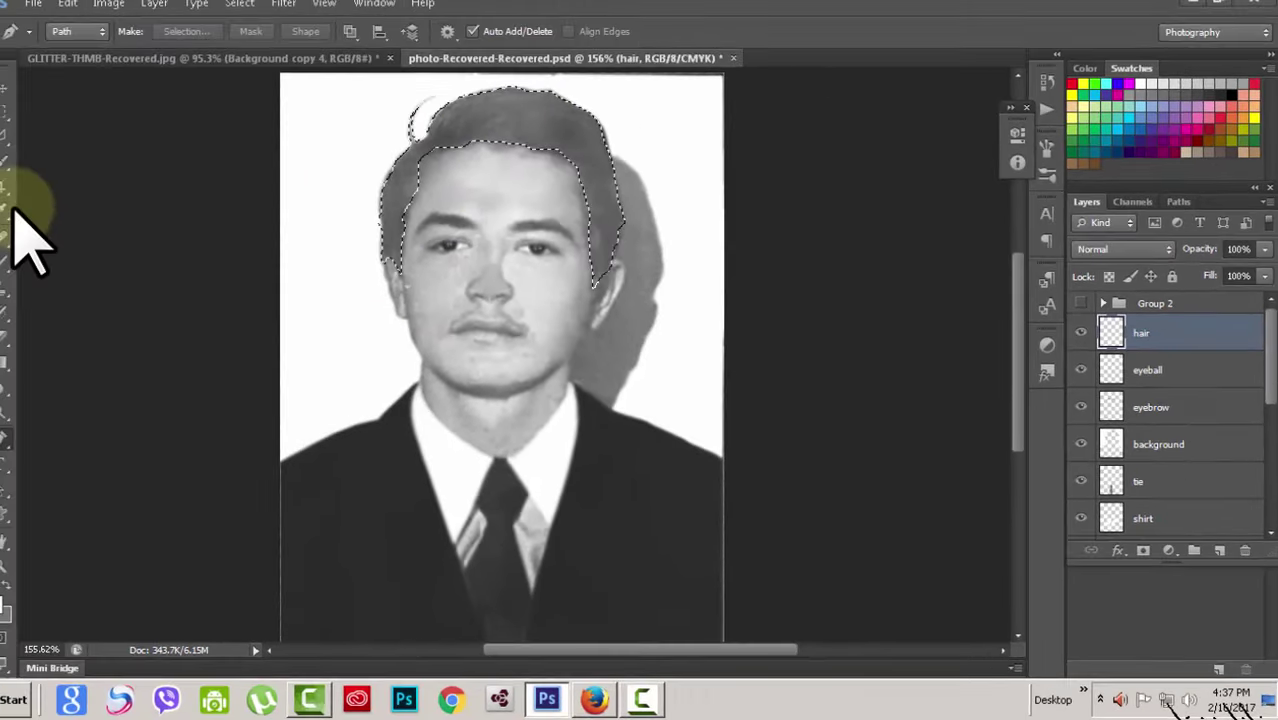
left_click(18, 218)
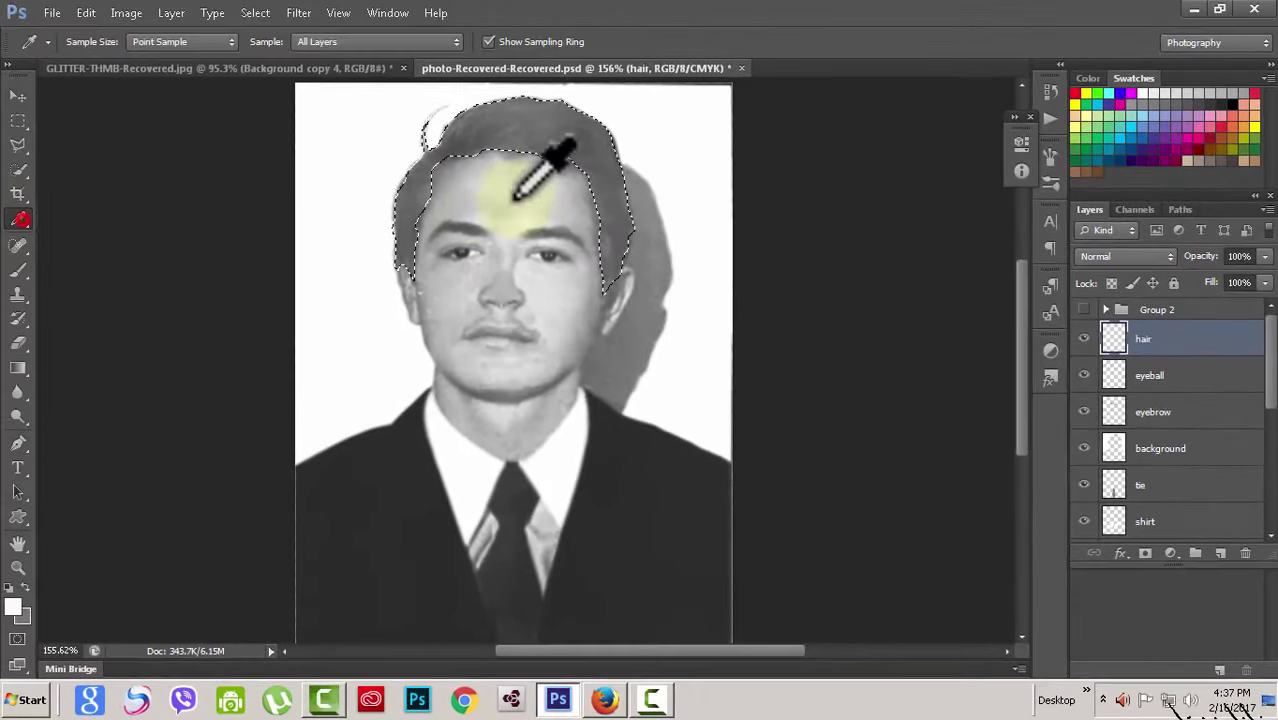
left_click_drag(527, 175, 553, 130)
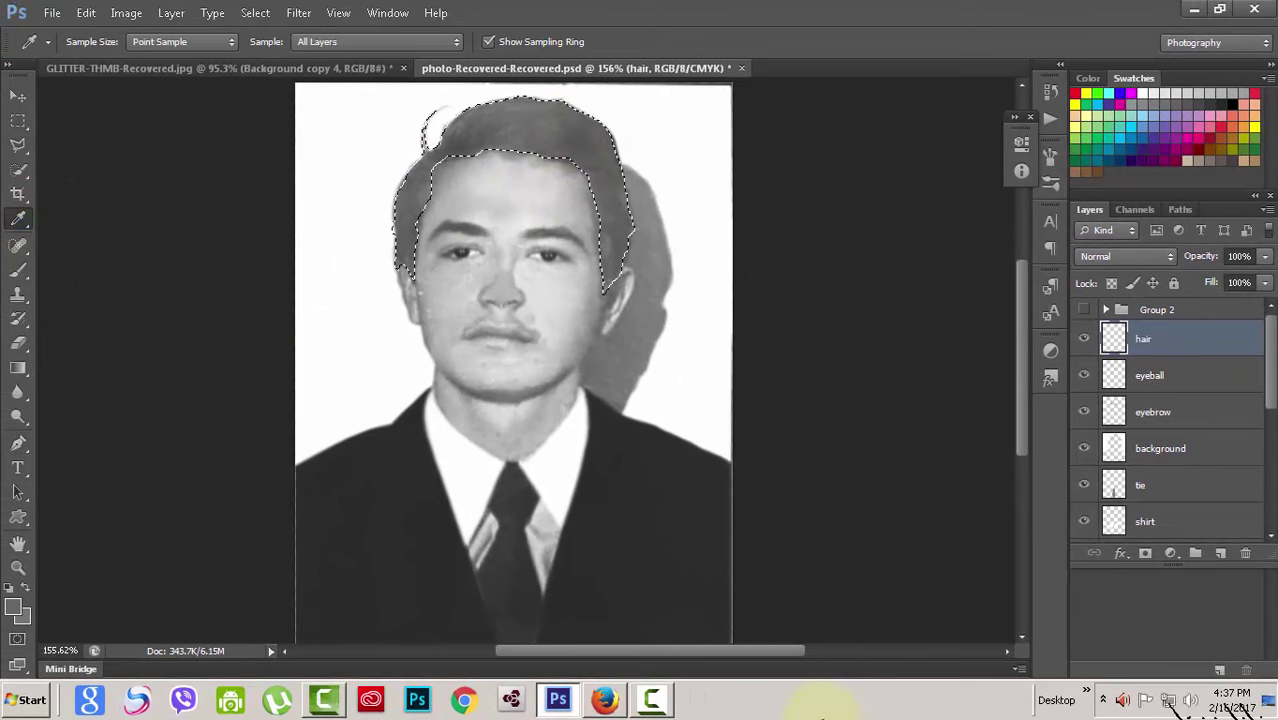
key("alt+BackSpace")
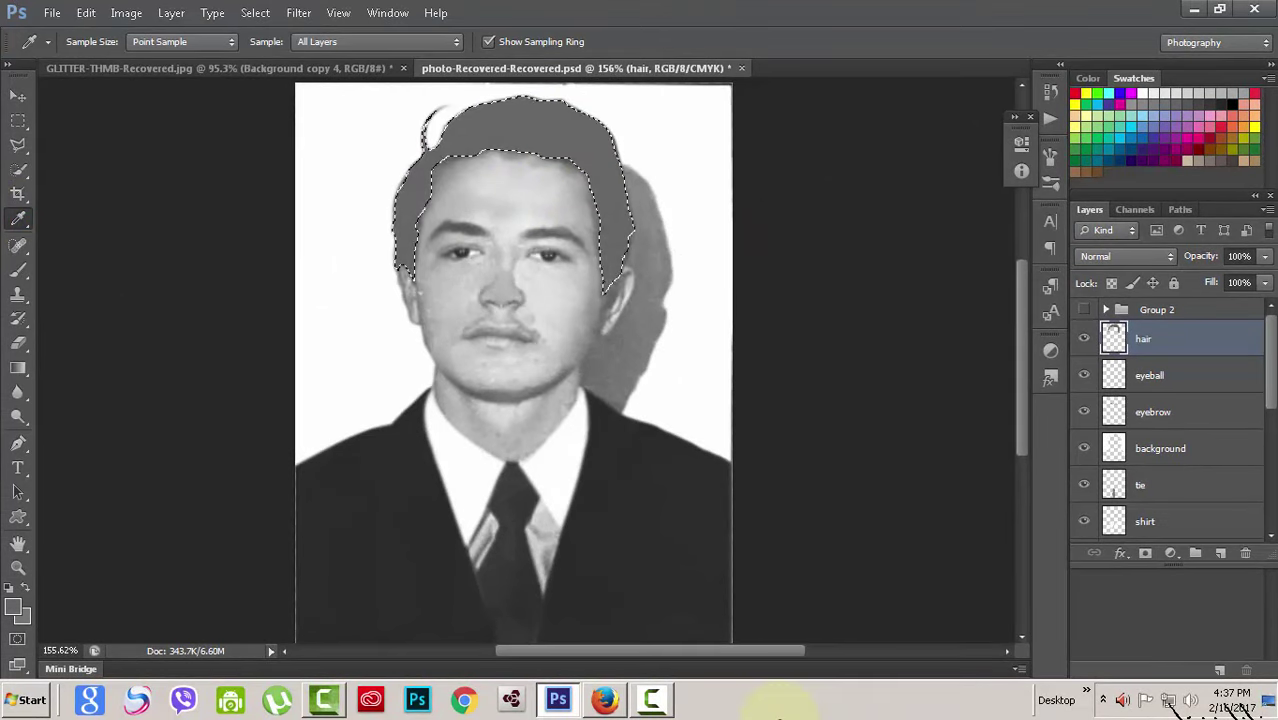
key("ctrl+d")
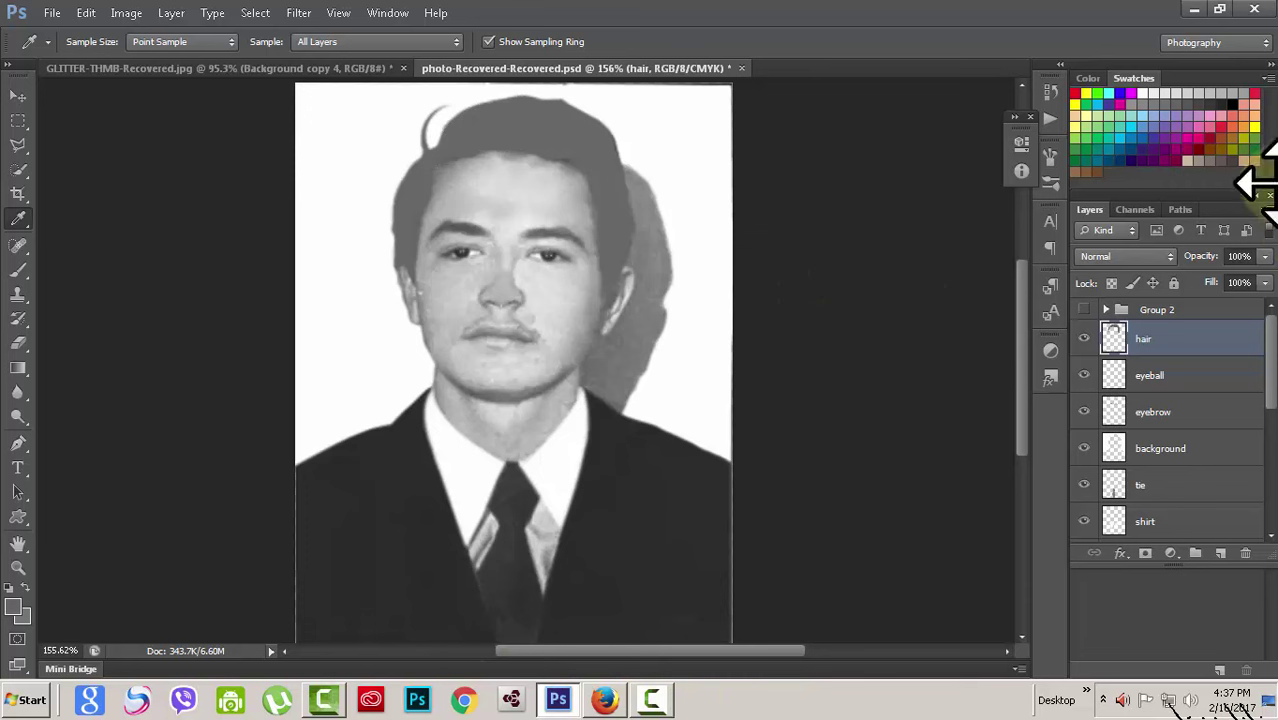
Set the hair layer to Multiply blending at about 51% opacity.
left_click(1171, 257)
left_click(1101, 78)
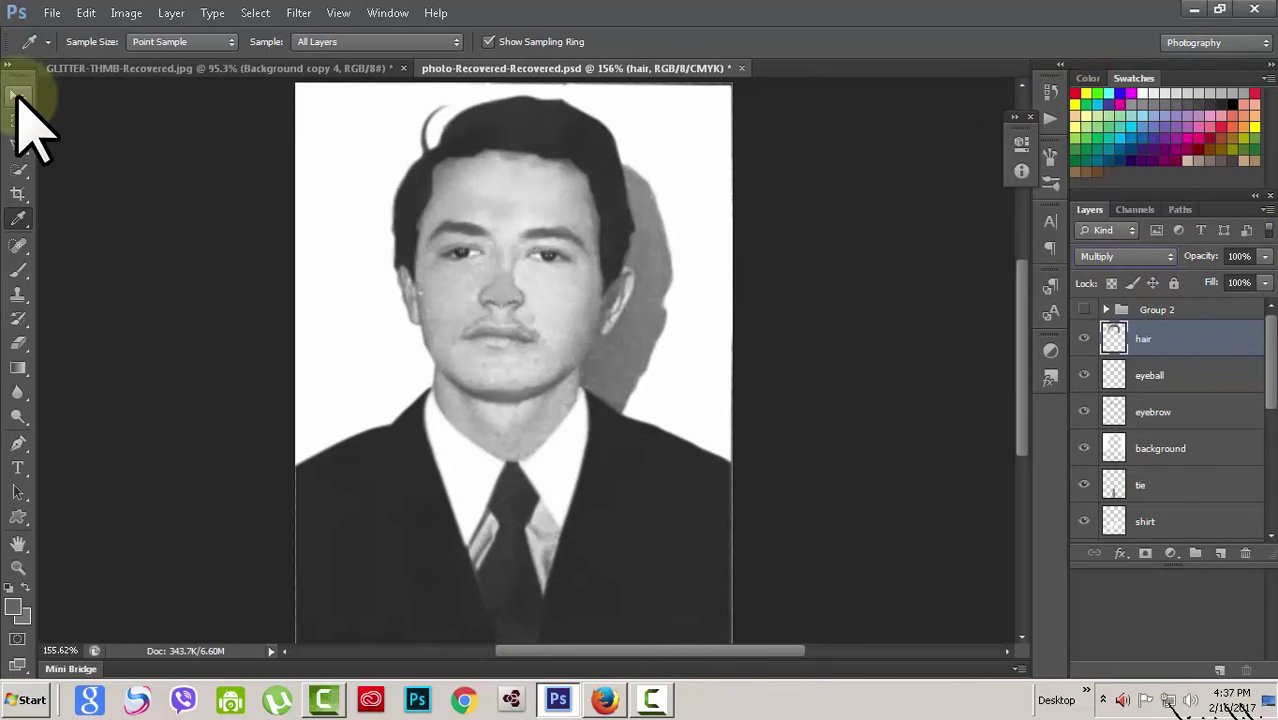
left_click(18, 95)
scroll(840, 328, "down", 2)
scroll(830, 300, "up", 2)
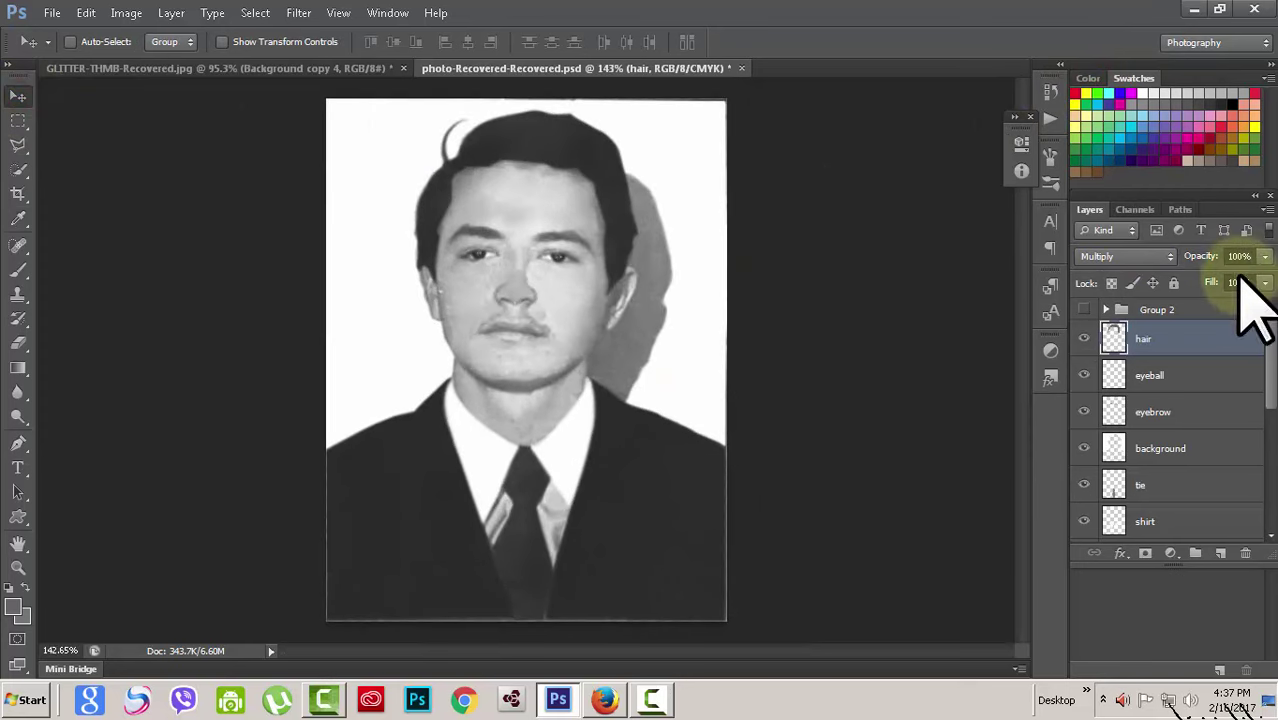
left_click_drag(1247, 276, 1213, 281)
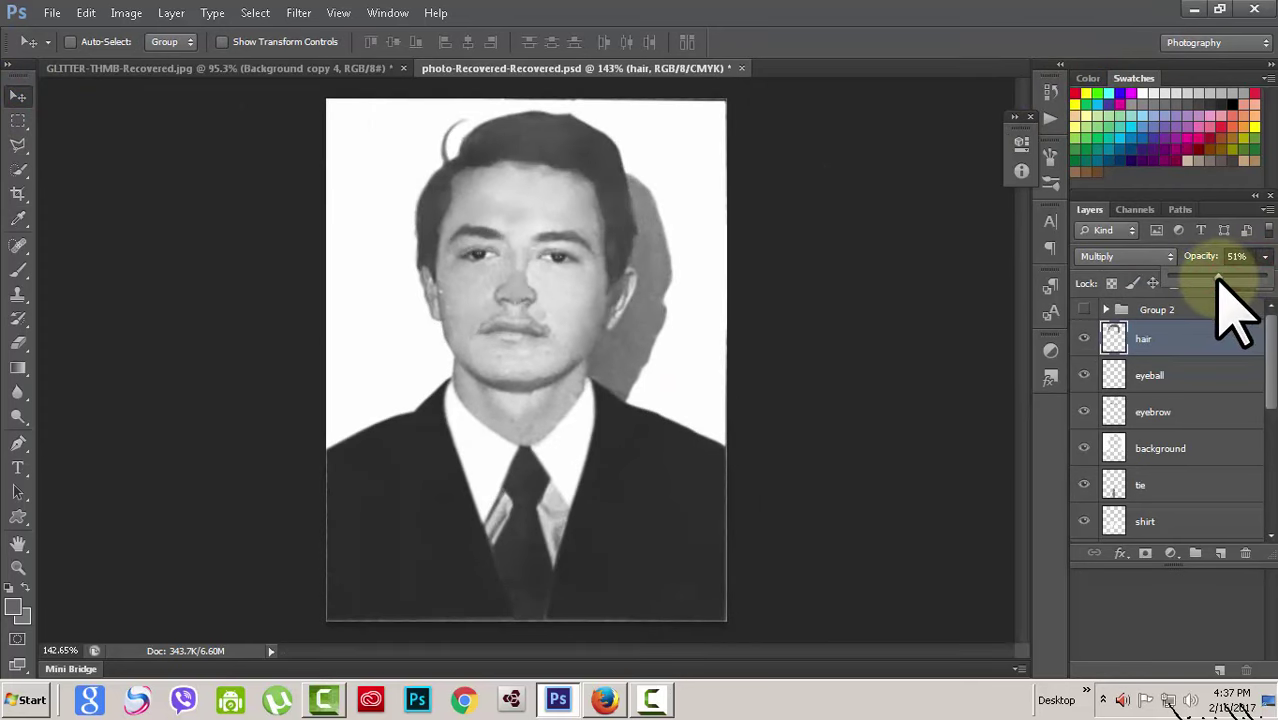
Open the Exposure 2 adjustment and try out different Exposure and Offset values.
scroll(800, 215, "down", 2)
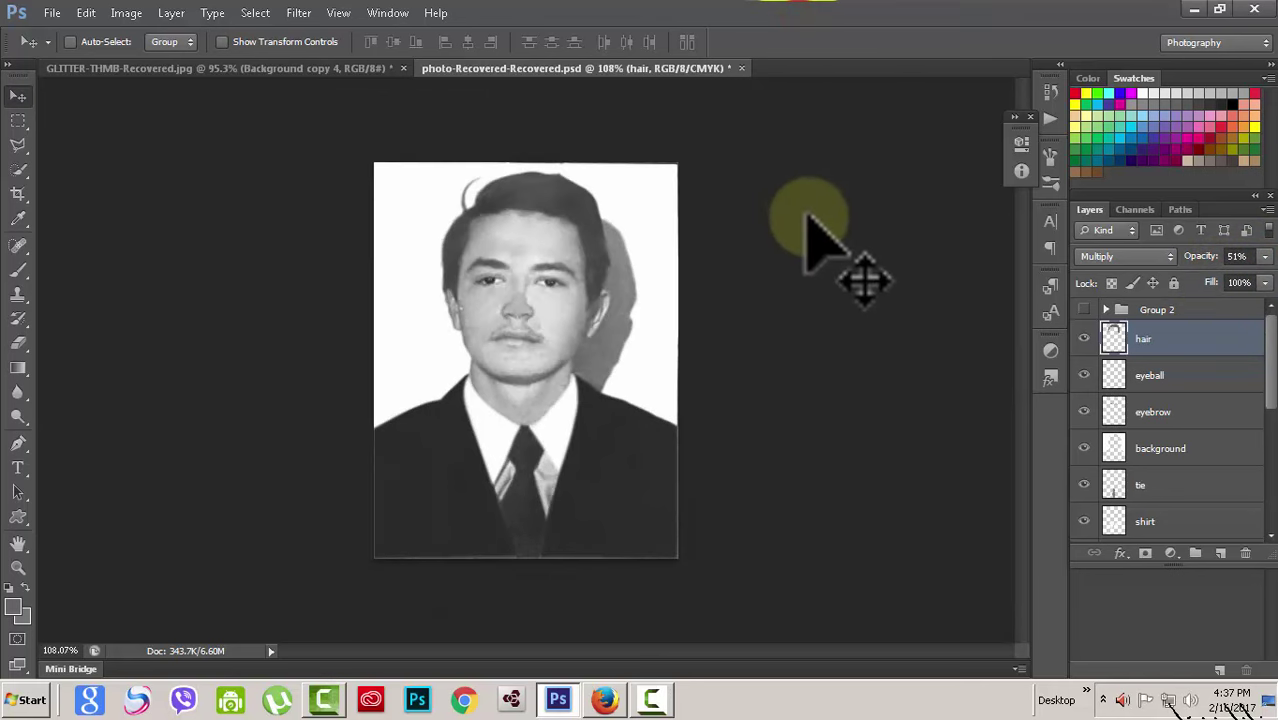
scroll(808, 220, "down", 4)
scroll(813, 237, "up", 1)
left_click_drag(1268, 428, 1270, 514)
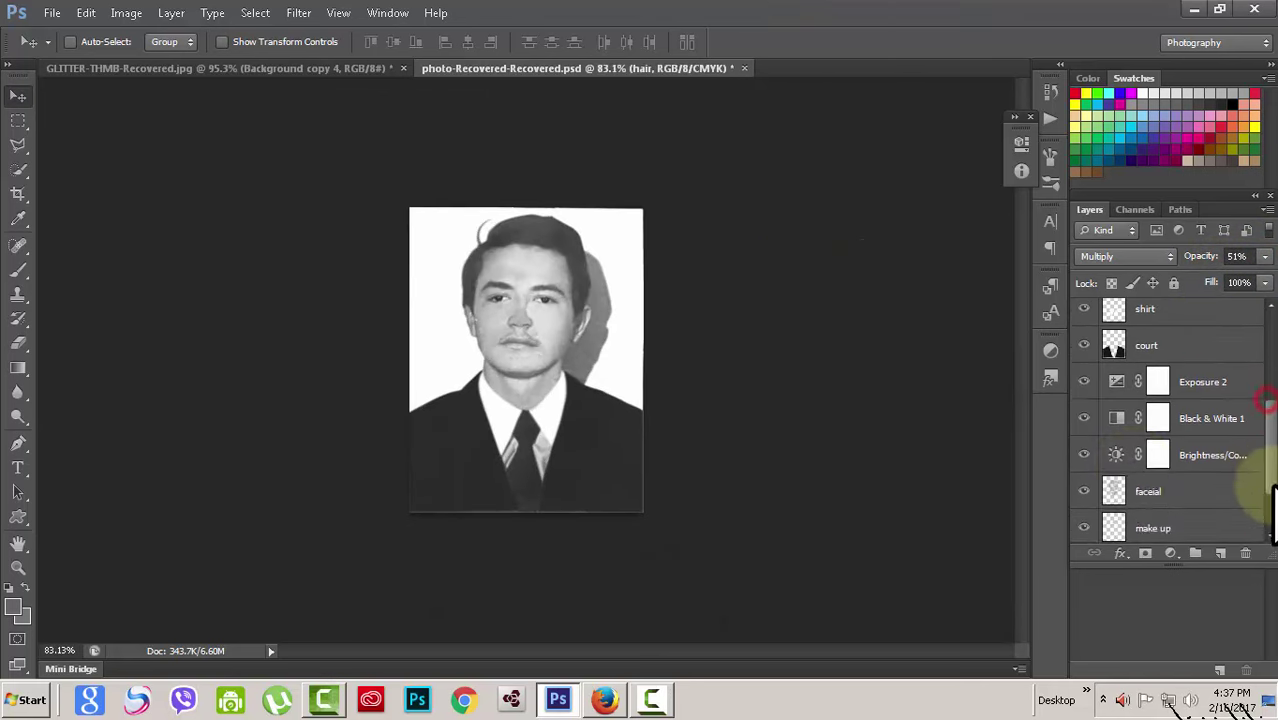
double_click(1117, 369)
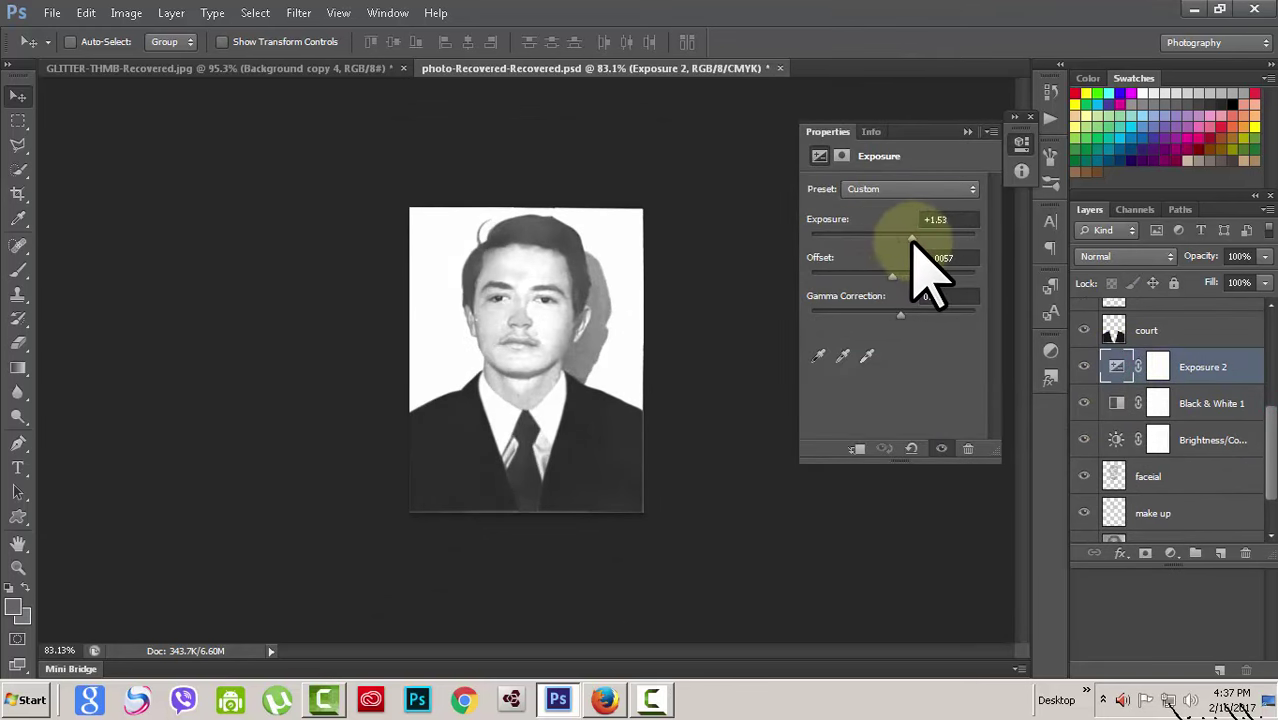
left_click_drag(900, 239, 901, 240)
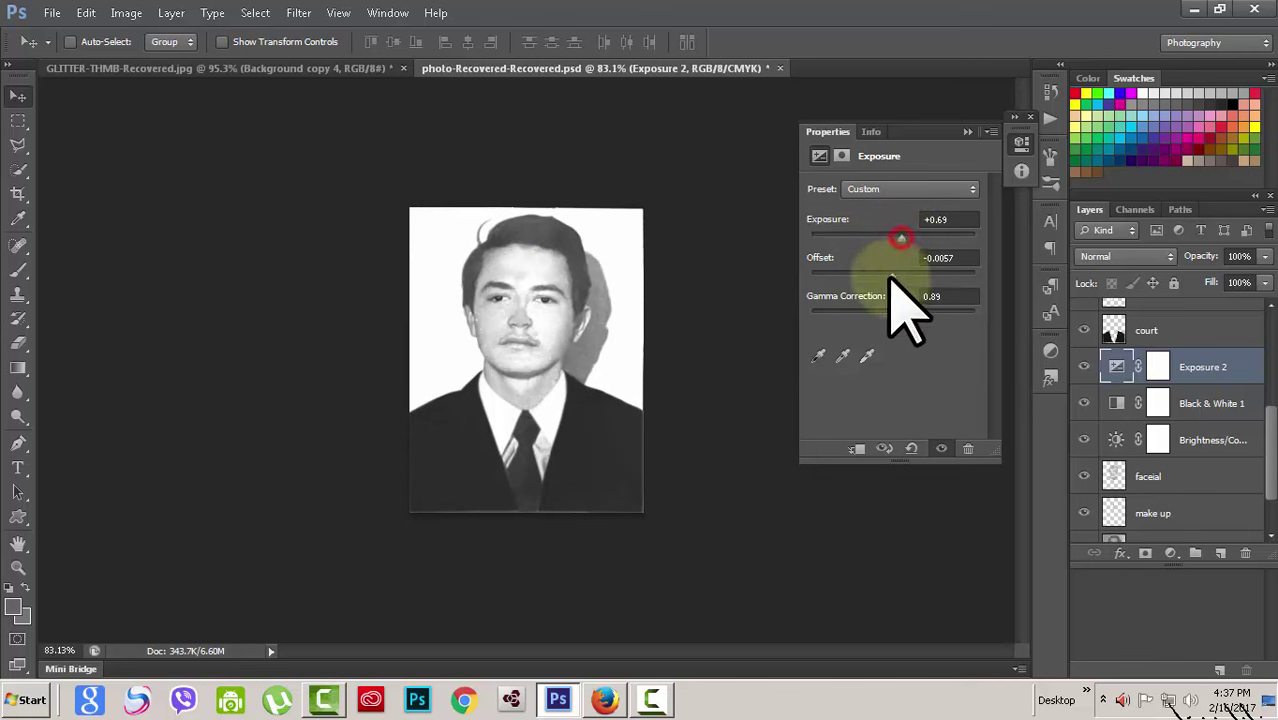
mouse_move(889, 276)
left_mouse_down()
mouse_move(886, 318)
mouse_move(922, 318)
mouse_move(907, 318)
mouse_move(920, 281)
left_mouse_up()
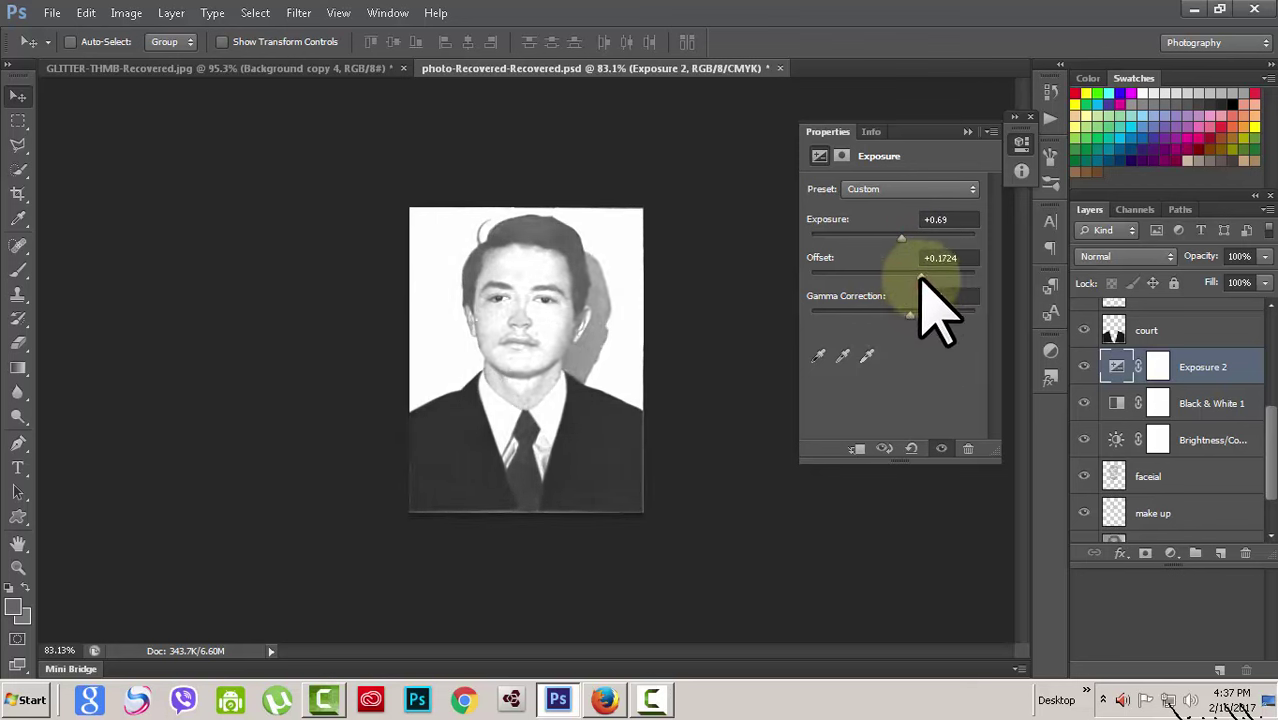
mouse_move(903, 237)
left_mouse_down()
mouse_move(918, 236)
mouse_move(876, 240)
mouse_move(905, 234)
mouse_move(897, 263)
mouse_move(898, 237)
left_mouse_up()
left_click(1171, 553)
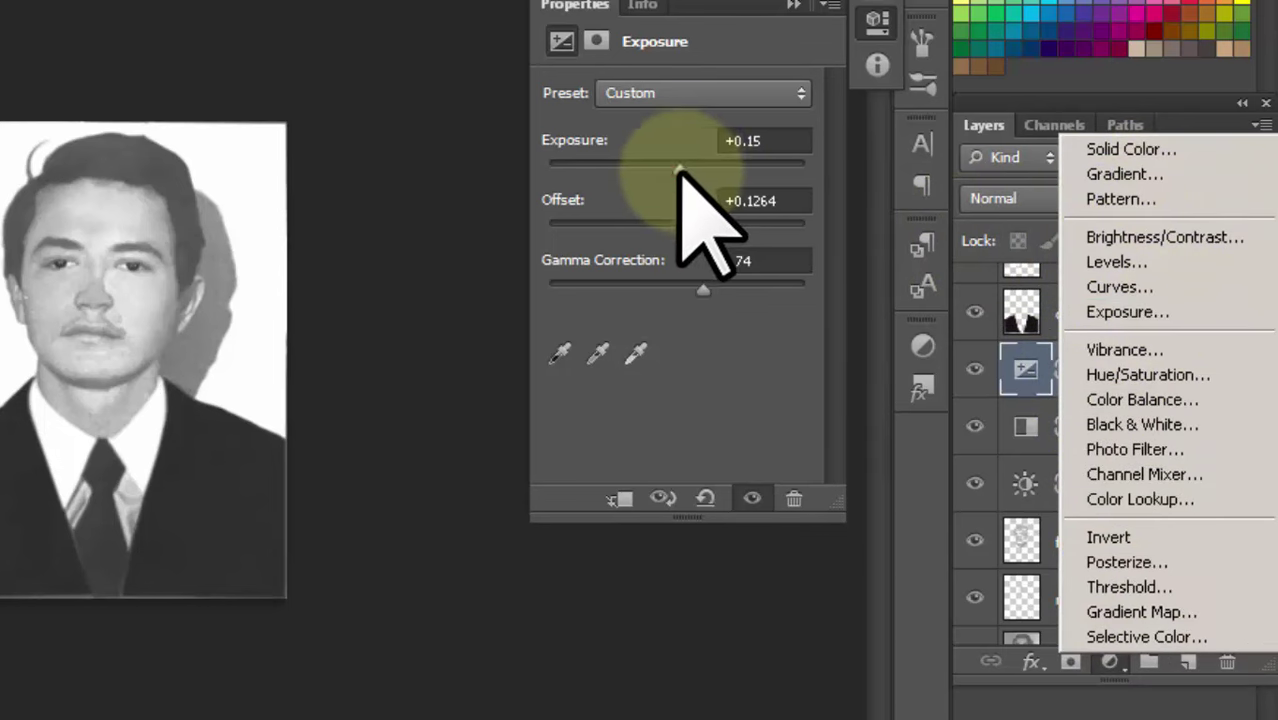
Settle Exposure 2 at exposure +0.54, offset +0.1322 and gamma 0.50.
left_click(680, 172)
mouse_move(707, 229)
left_mouse_down()
mouse_move(670, 226)
mouse_move(710, 229)
left_mouse_up()
left_click_drag(694, 284, 731, 291)
mouse_move(680, 170)
left_mouse_down()
mouse_move(713, 170)
mouse_move(687, 170)
left_mouse_up()
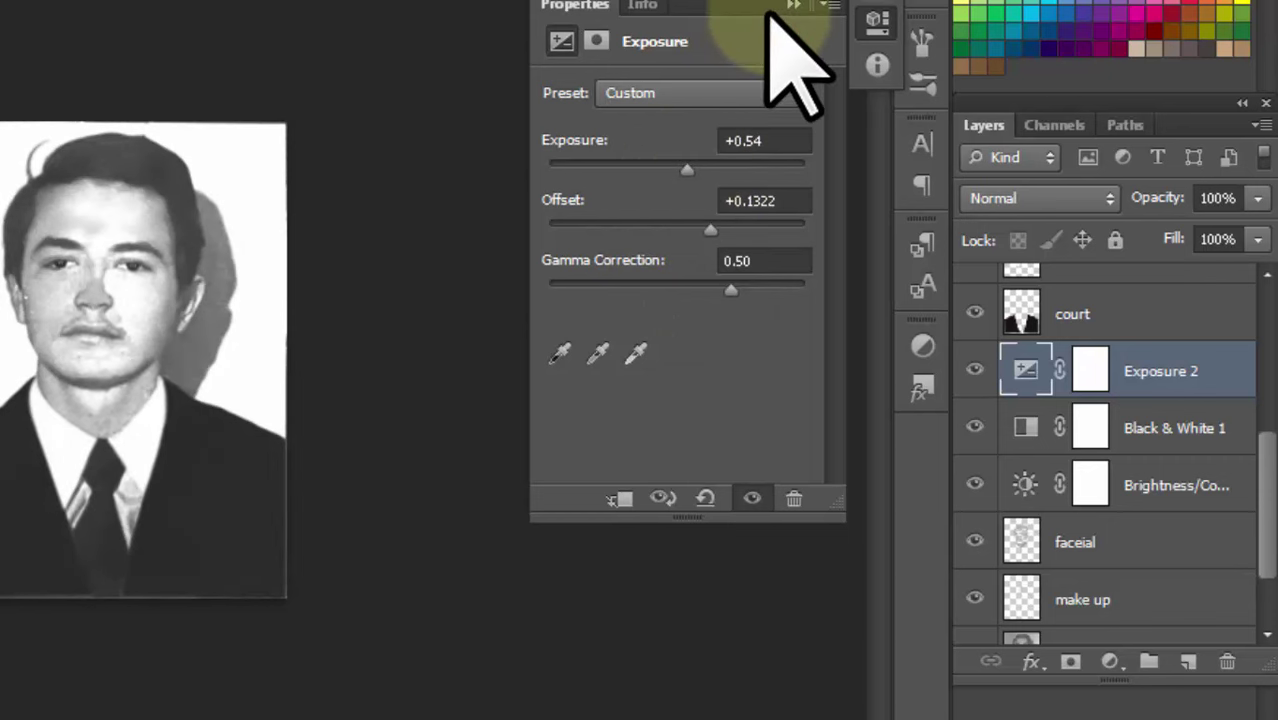
left_click(786, 10)
Delete the layer mask from the Black & White 1 adjustment layer.
left_click(1020, 430)
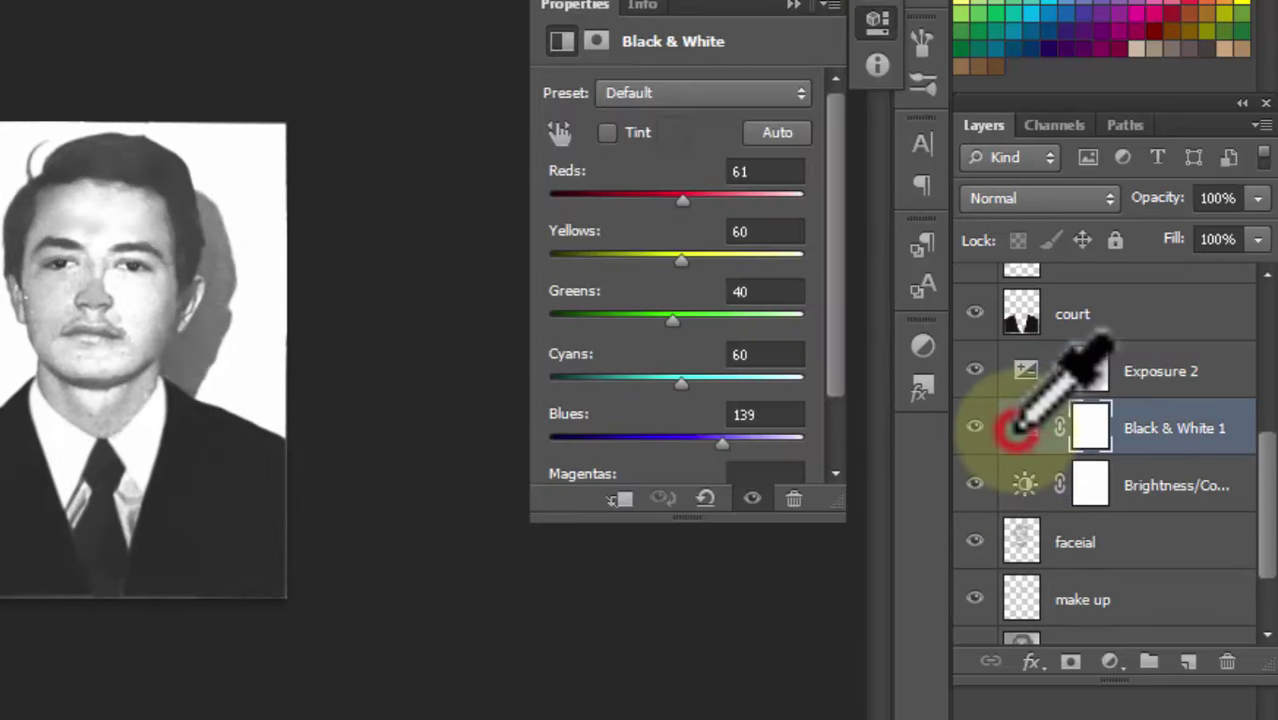
left_click(793, 12)
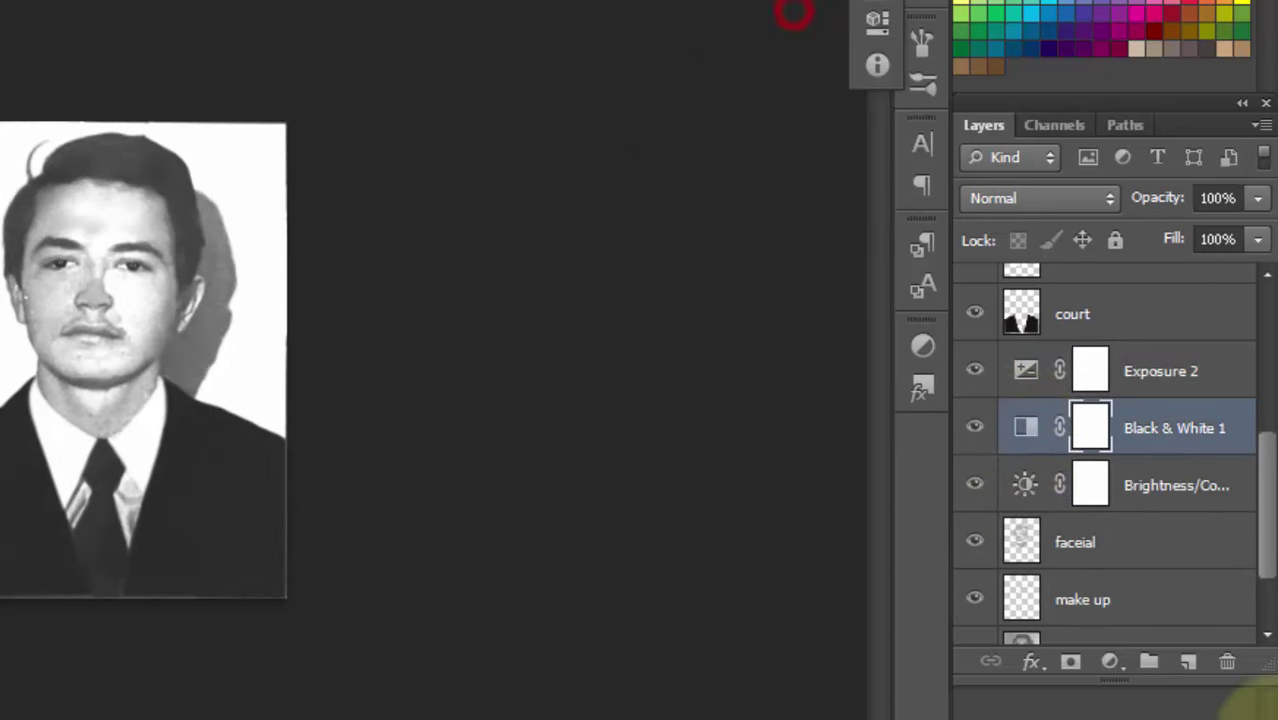
left_click(1225, 662)
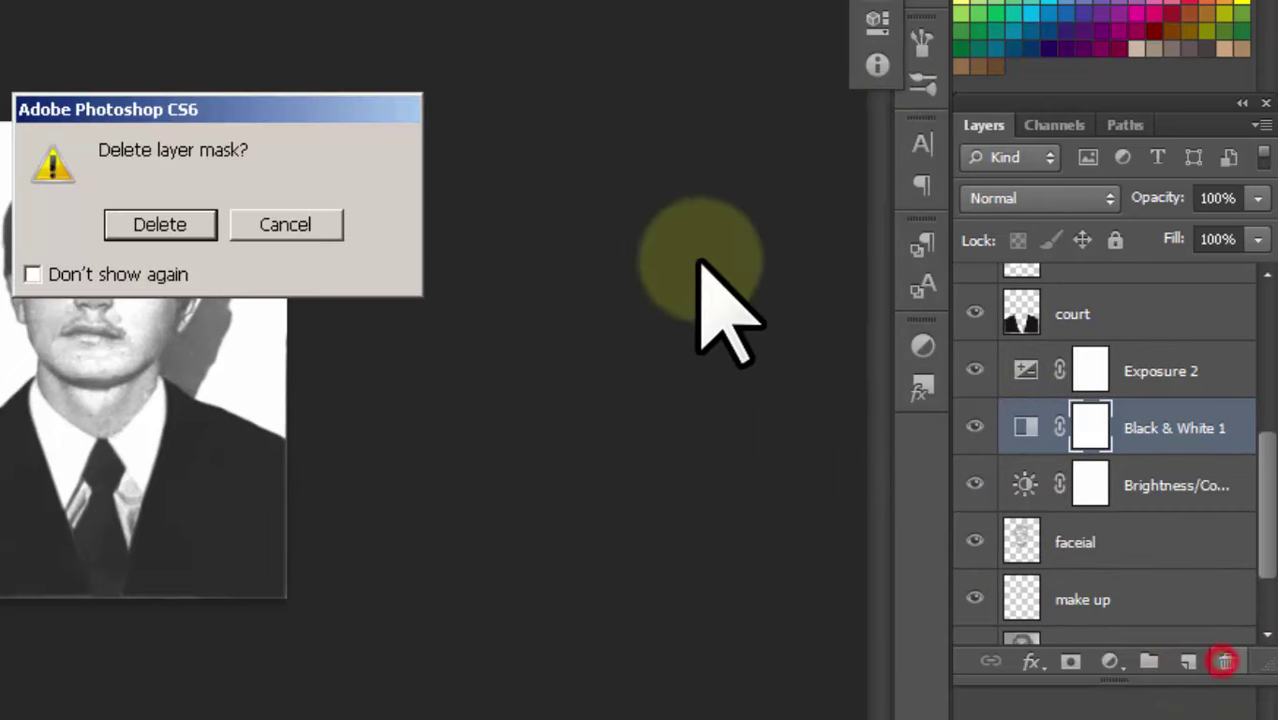
left_click(190, 223)
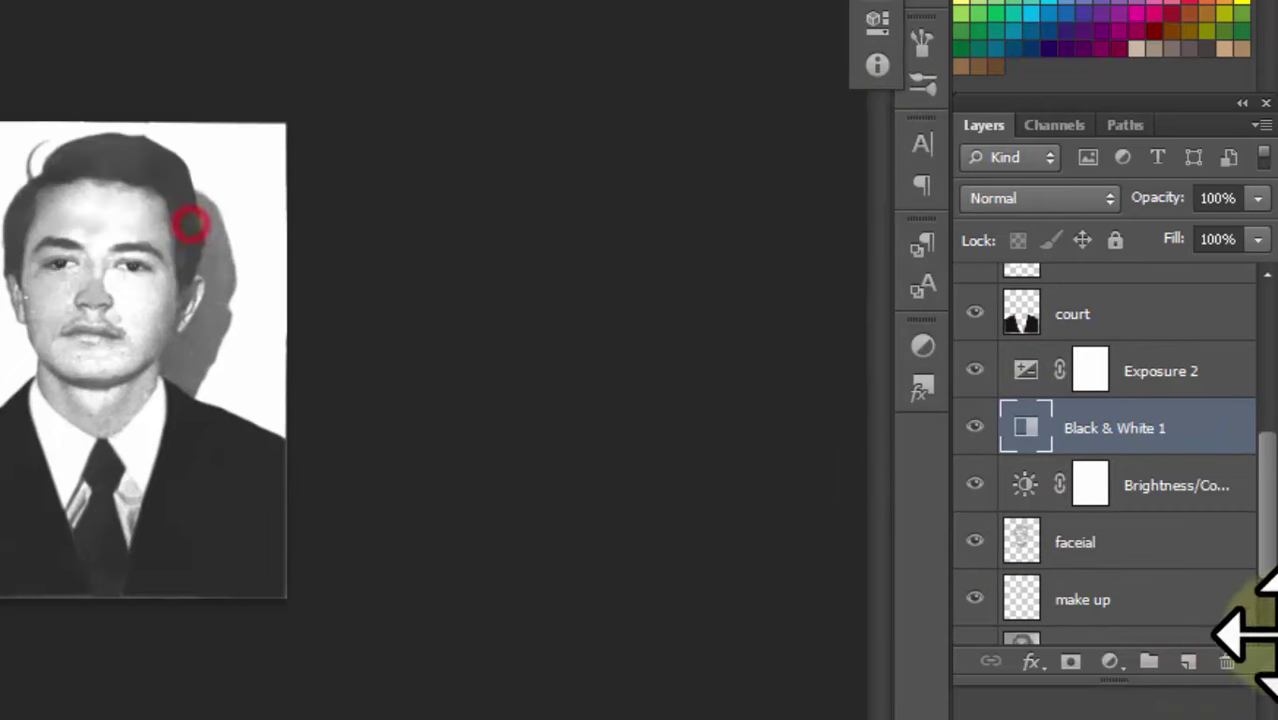
Retune the Brightness/Contrast layer to brightness 34 and contrast 1.
double_click(1022, 487)
mouse_move(690, 164)
left_mouse_down()
mouse_move(659, 166)
mouse_move(700, 166)
mouse_move(685, 190)
left_mouse_up()
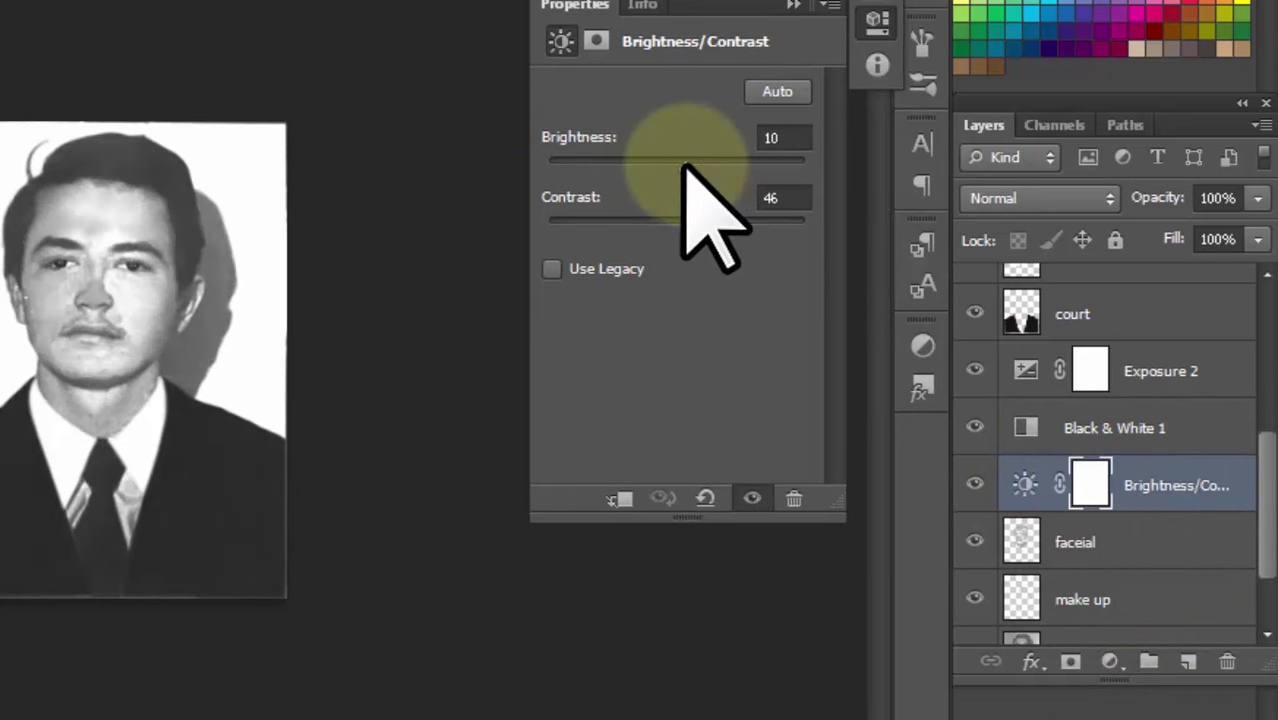
left_click_drag(737, 222, 690, 222)
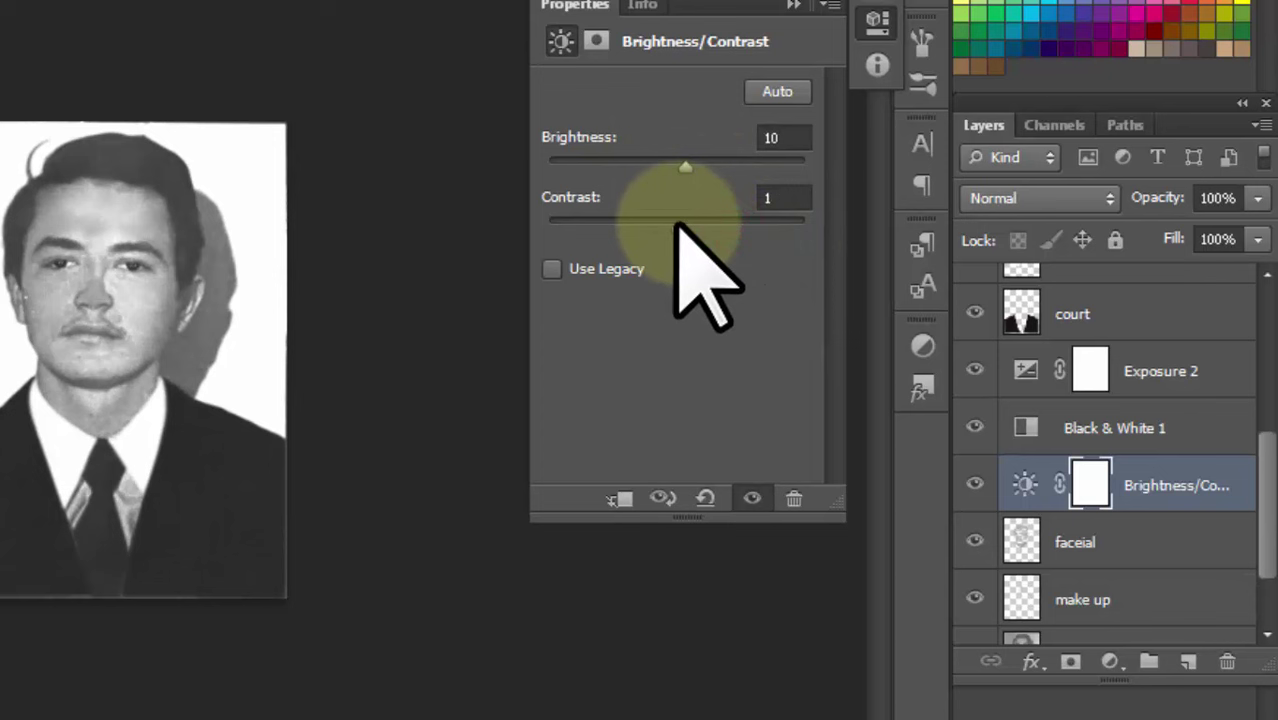
mouse_move(685, 166)
left_mouse_down()
mouse_move(705, 166)
mouse_move(694, 166)
left_mouse_up()
left_click(793, 5)
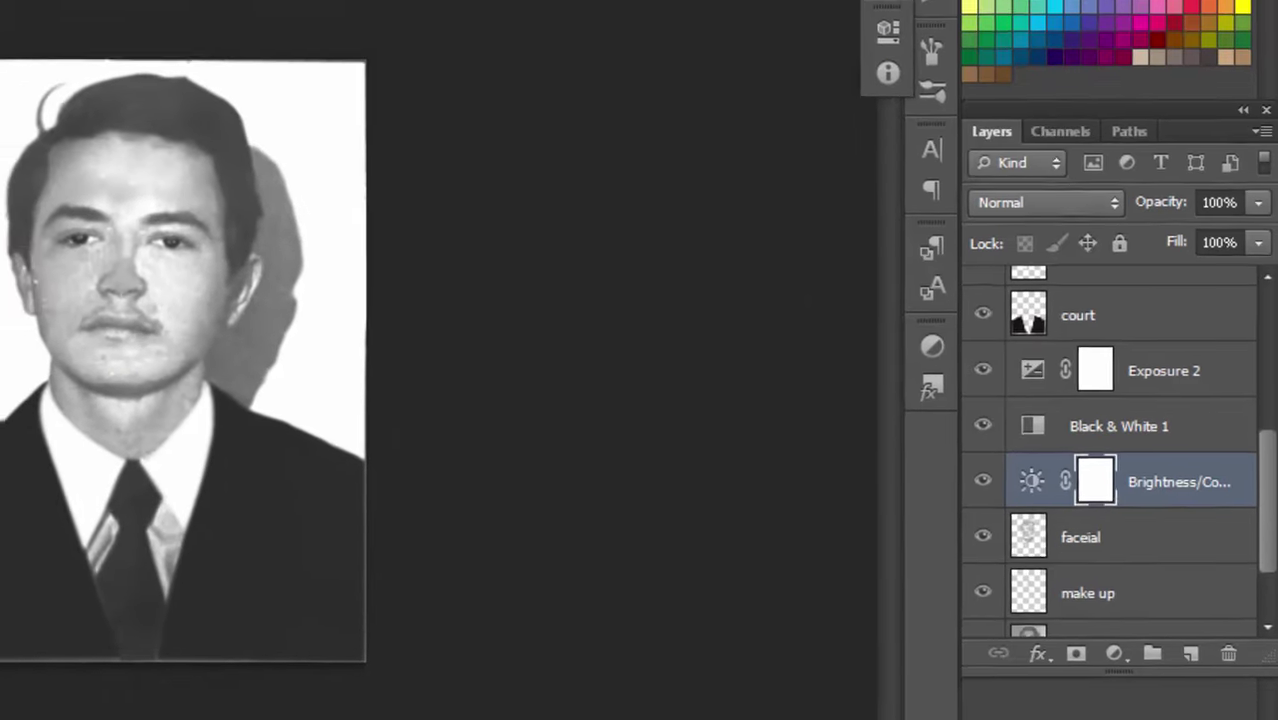
Add a Curves 1 layer above Brightness/Contrast with a point at input 178, output 186.
left_click(1137, 624)
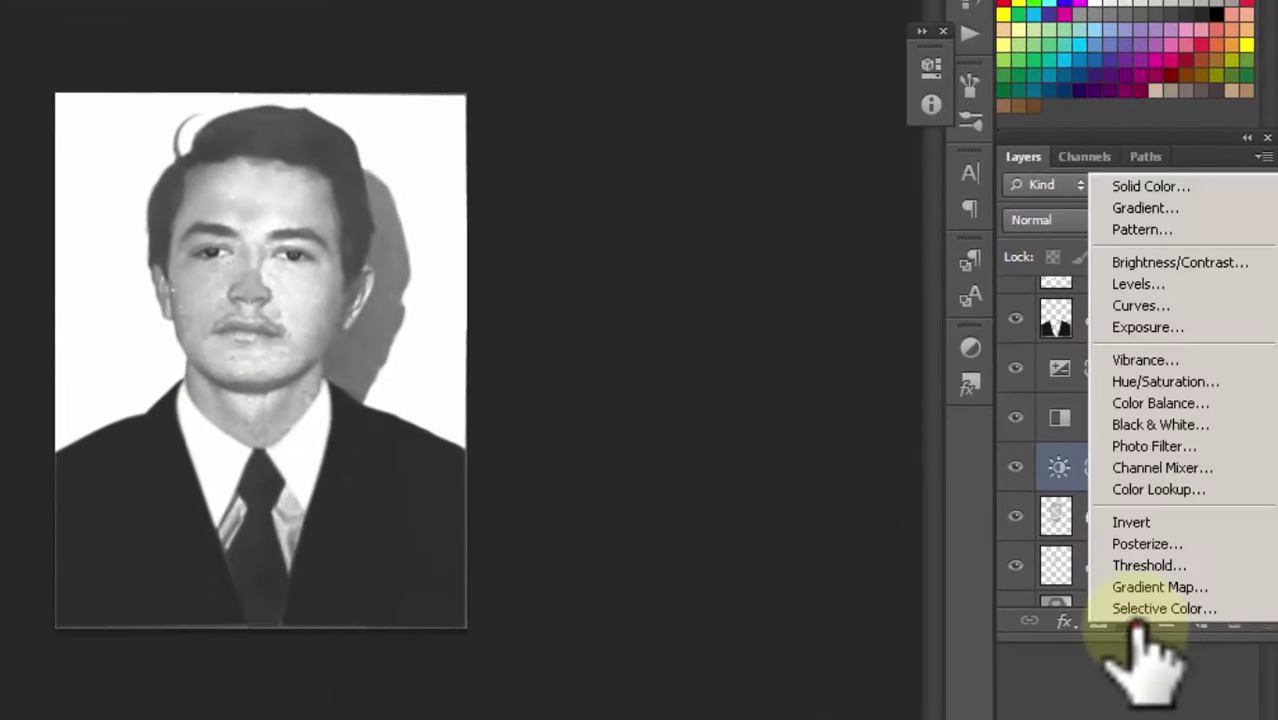
left_click(1136, 306)
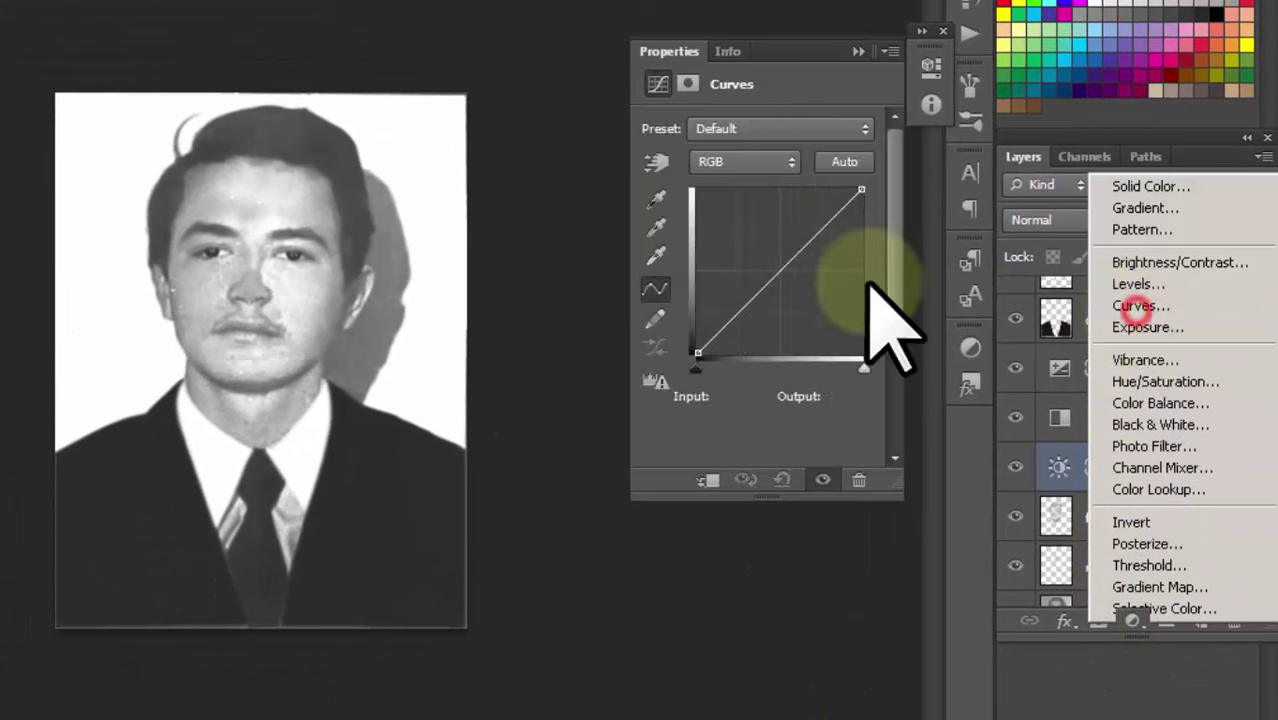
mouse_move(813, 234)
left_mouse_down()
mouse_move(826, 238)
mouse_move(810, 230)
mouse_move(810, 205)
left_mouse_up()
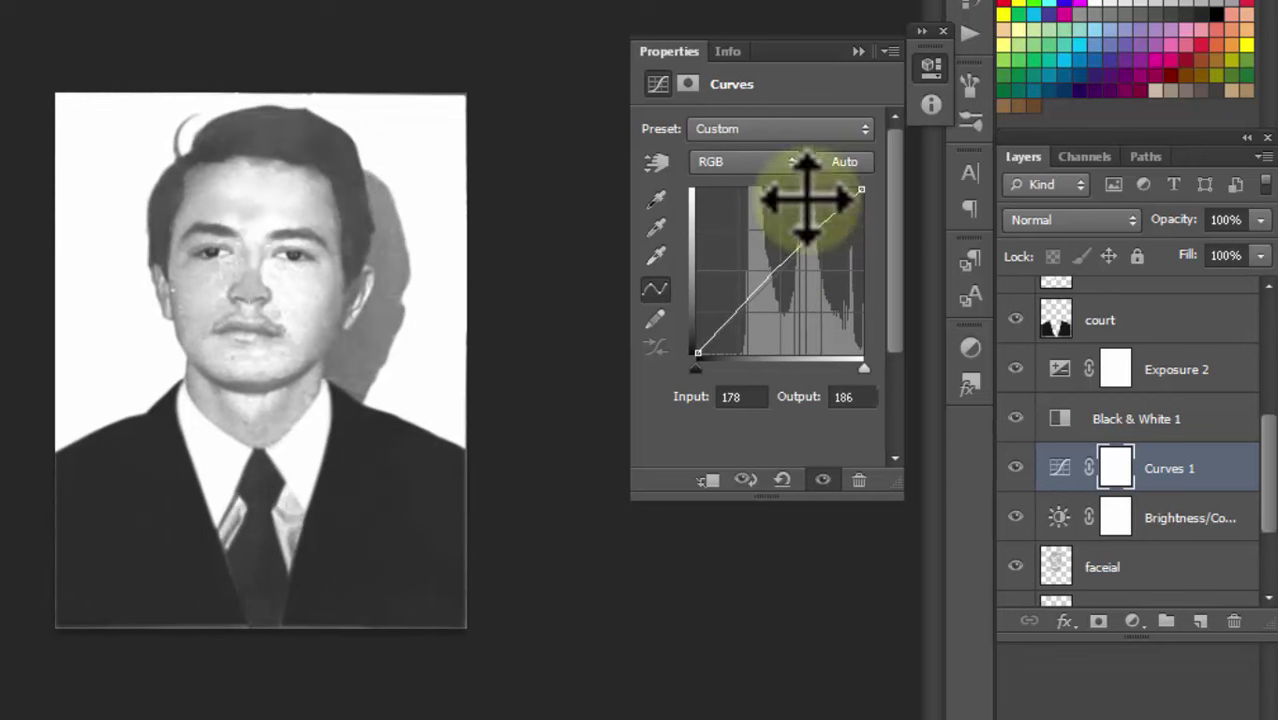
left_click(856, 51)
Toggle the faceial, make up and ORGINAL layers' visibility to compare the retouching.
scroll(1262, 520, "down", 2)
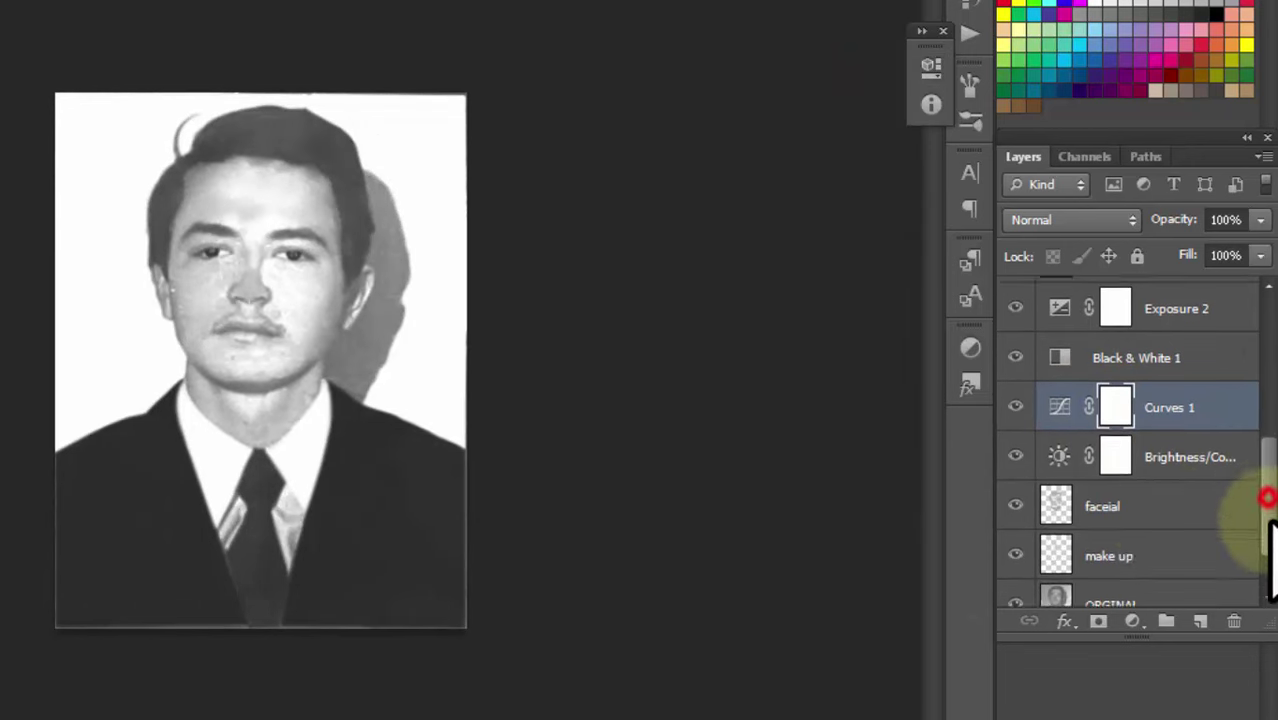
left_click(1162, 506)
left_click(1016, 502)
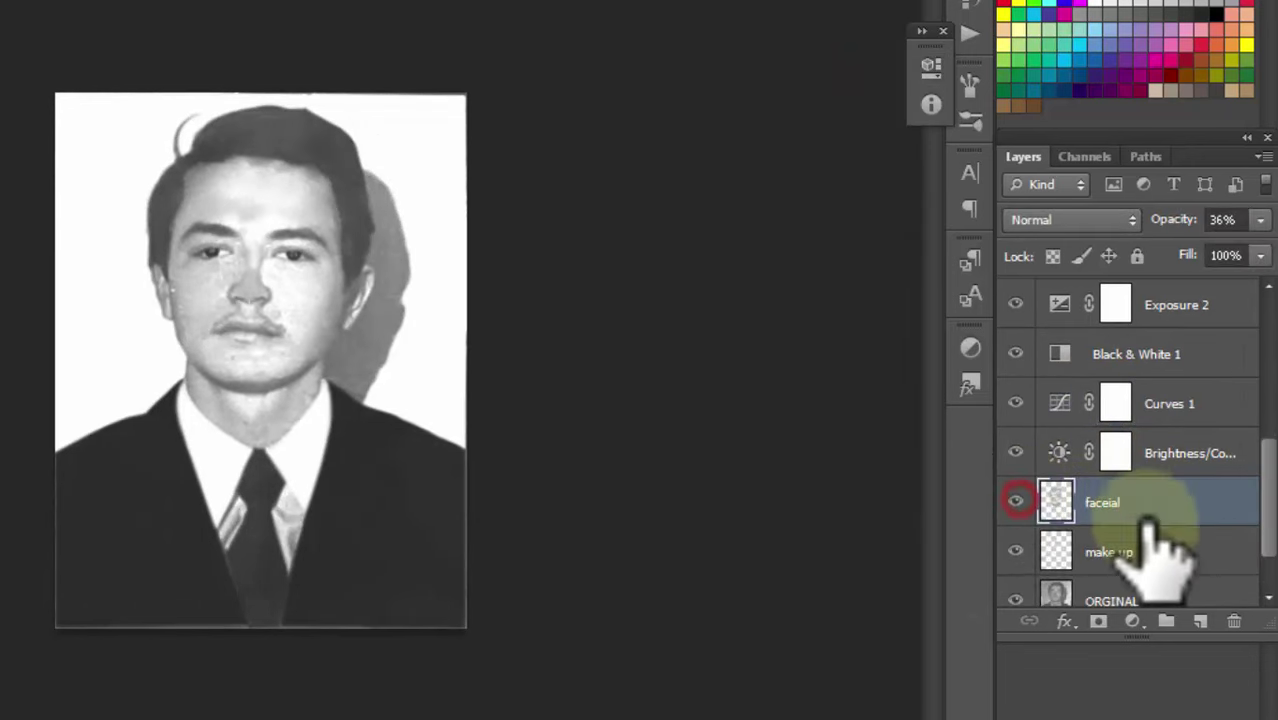
left_click(1015, 551)
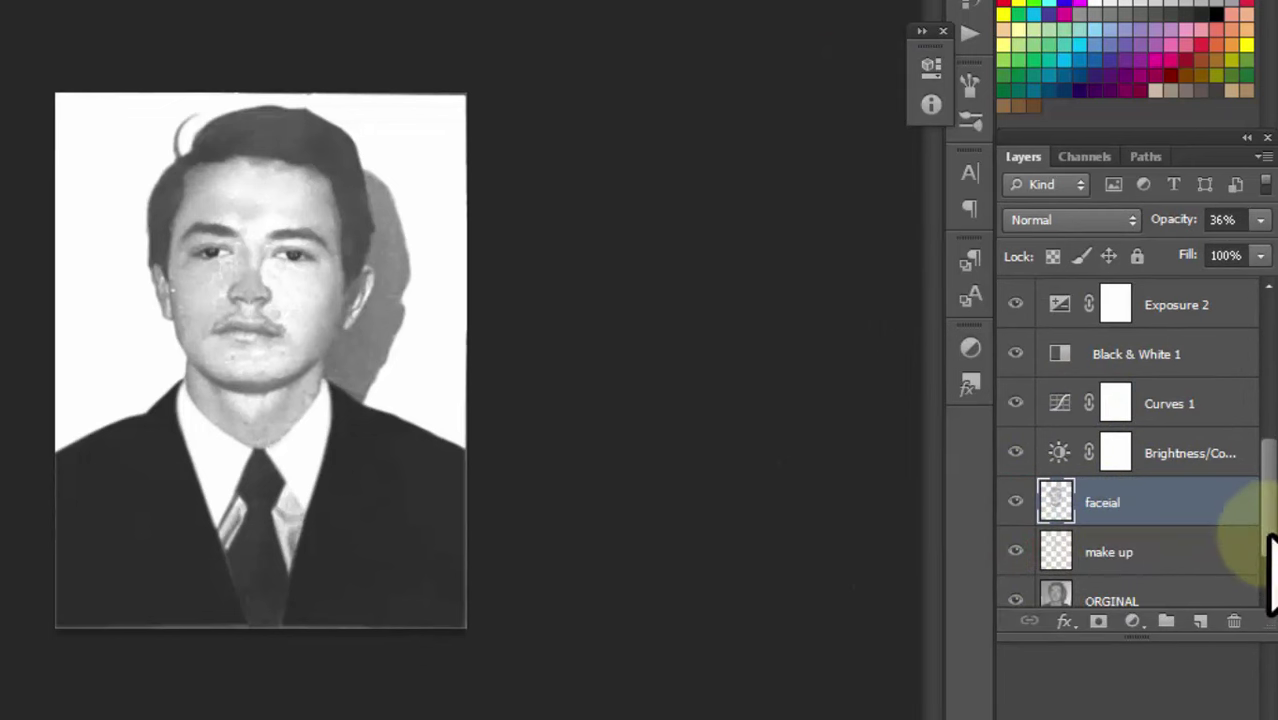
left_click(1145, 552)
left_click(1016, 598)
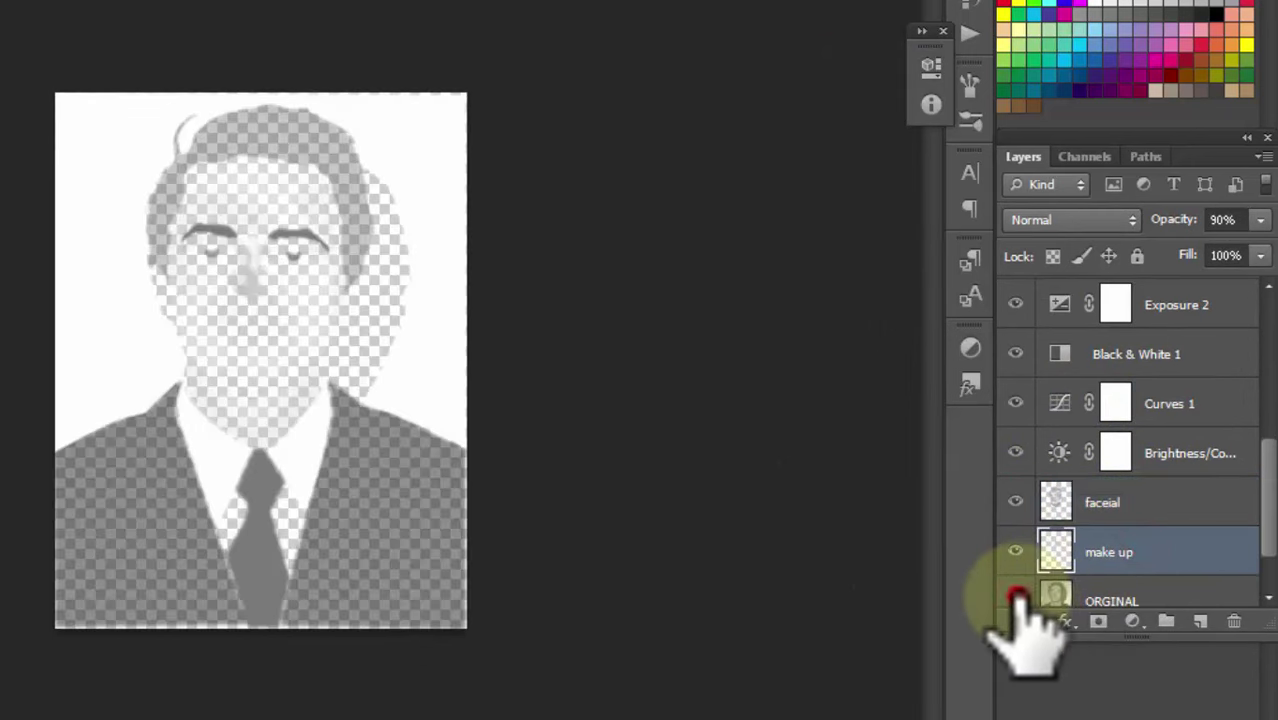
left_click(1016, 598)
Raise the faceial layer's opacity to 52%, then toggle make up to compare.
left_click(1165, 502)
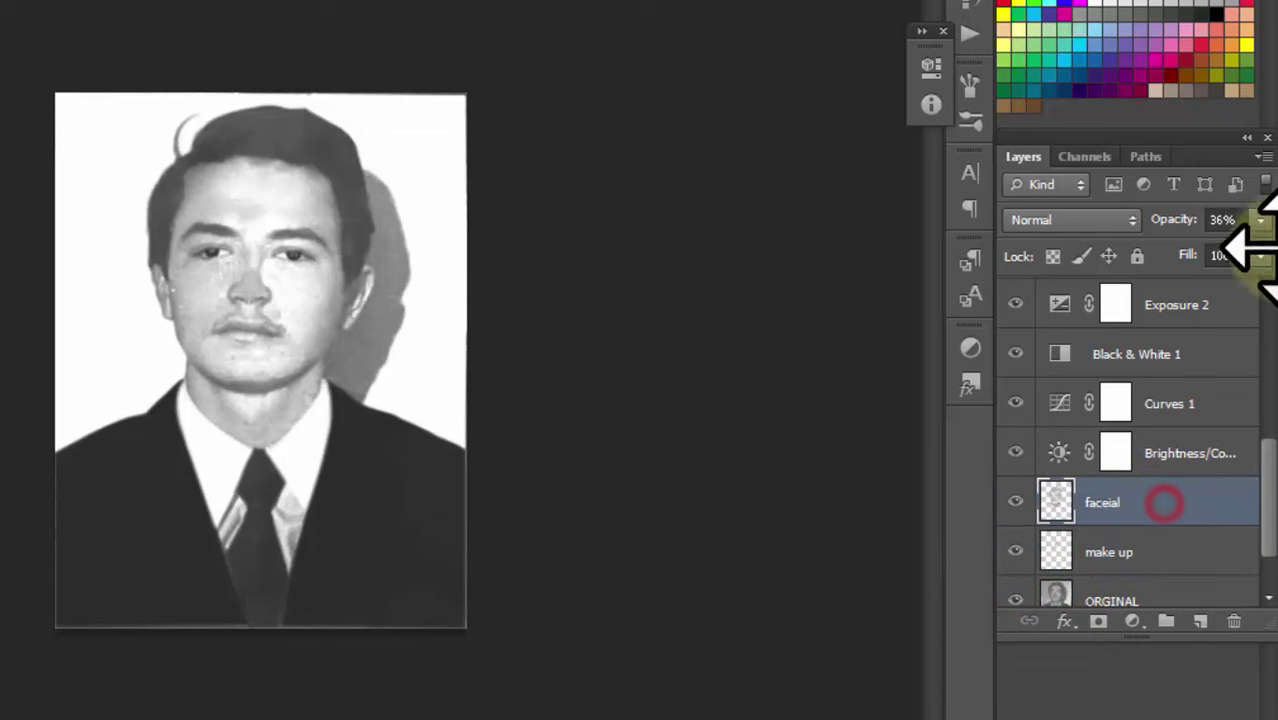
left_click(1260, 220)
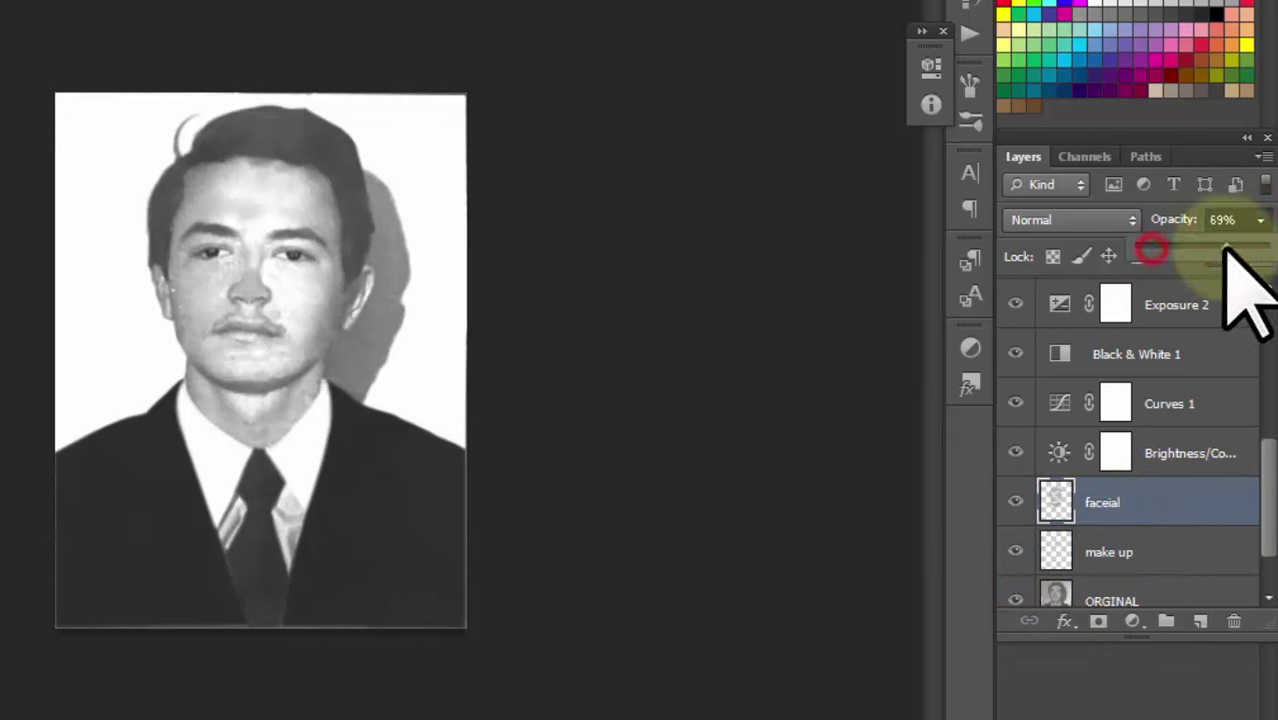
left_click_drag(1150, 250, 1180, 250)
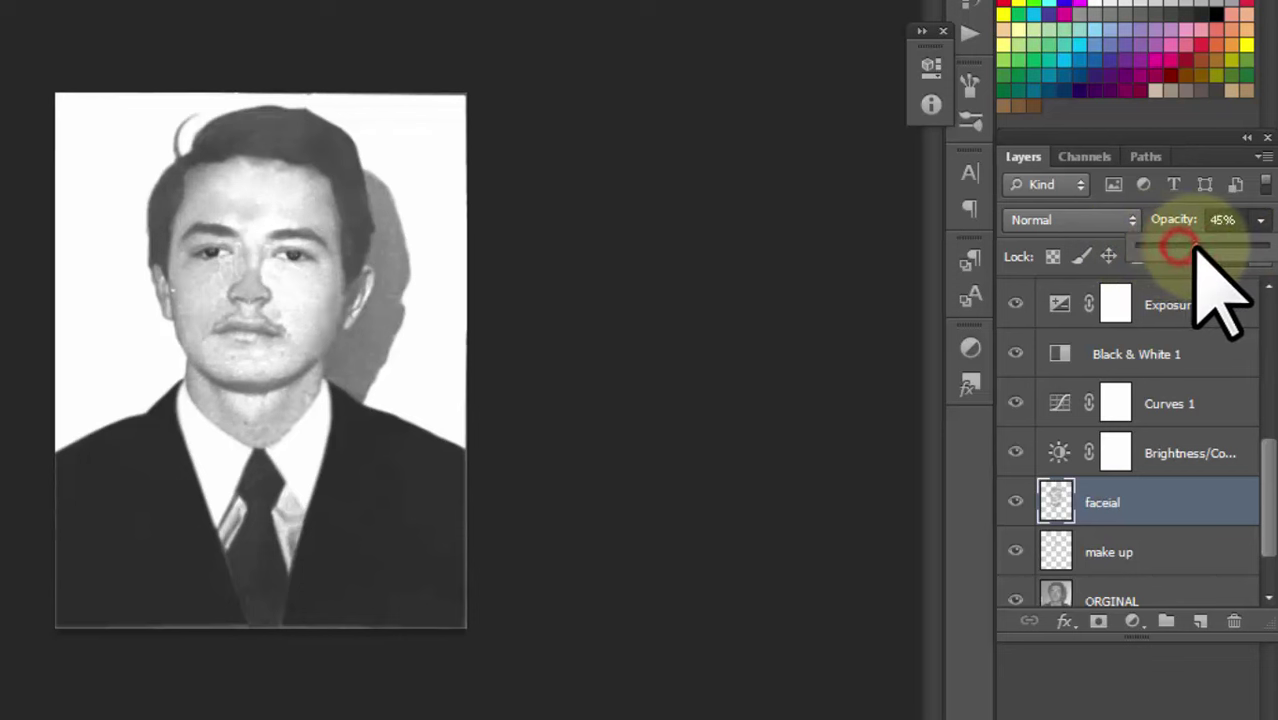
left_click_drag(1196, 248, 1204, 248)
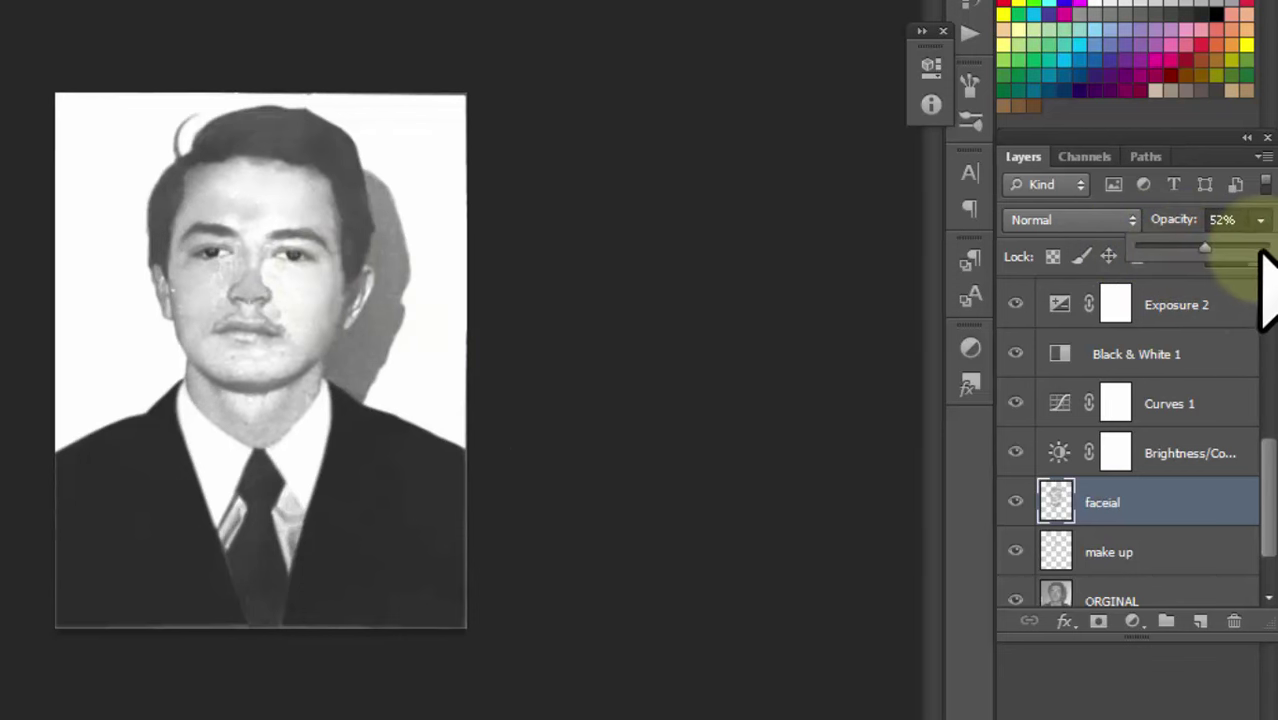
left_click(1160, 540)
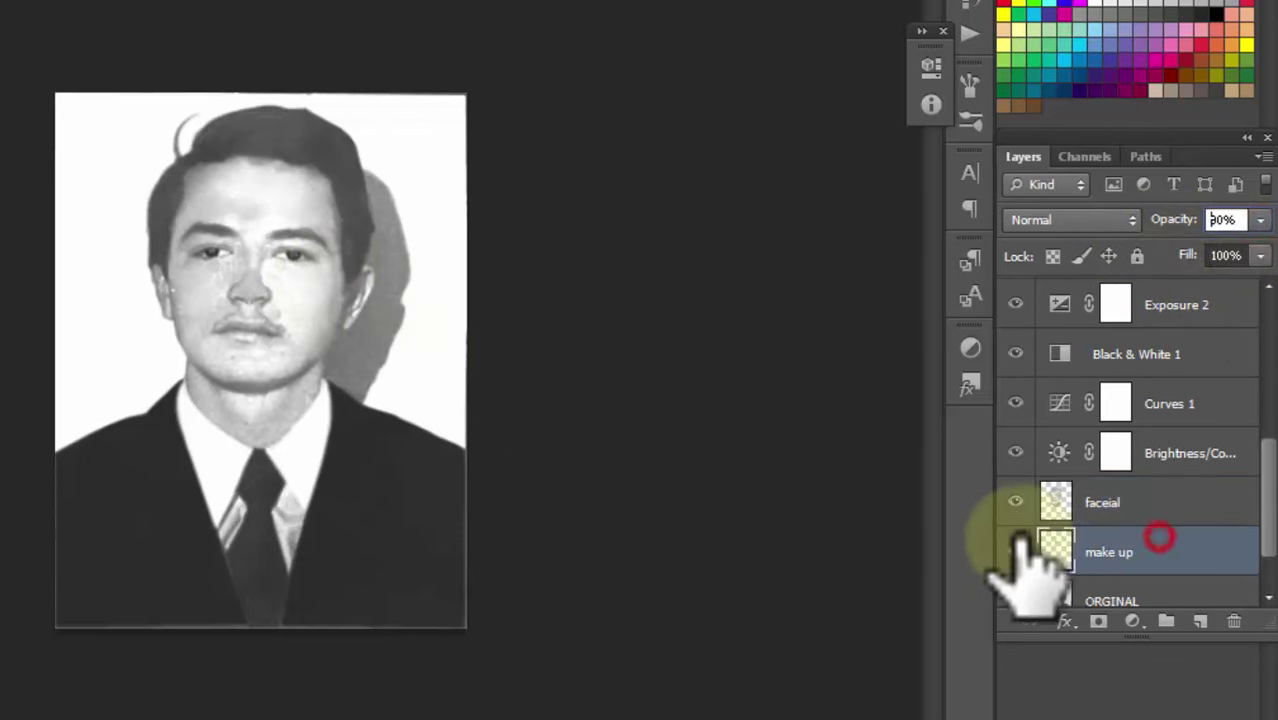
left_click(1016, 550)
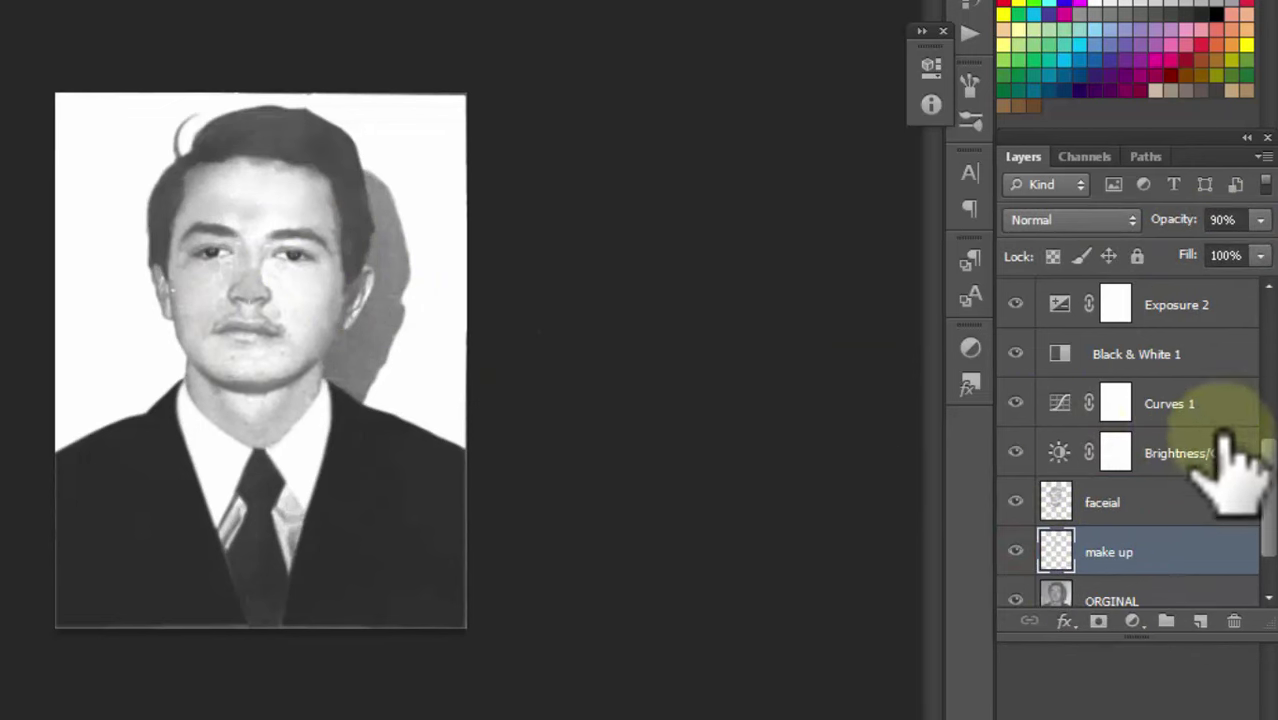
Retune Exposure 2 to exposure +0.15, offset +0.1782 and gamma 0.60.
left_click(1015, 303)
left_click(1222, 305)
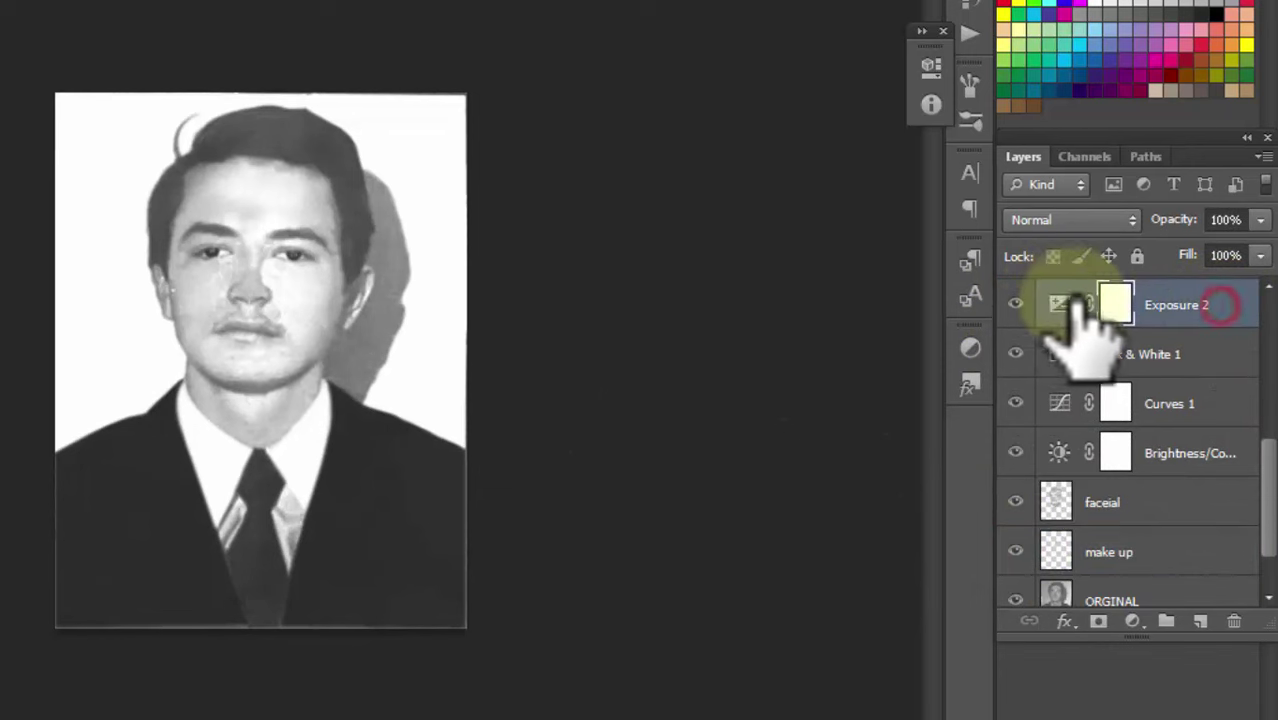
double_click(1051, 302)
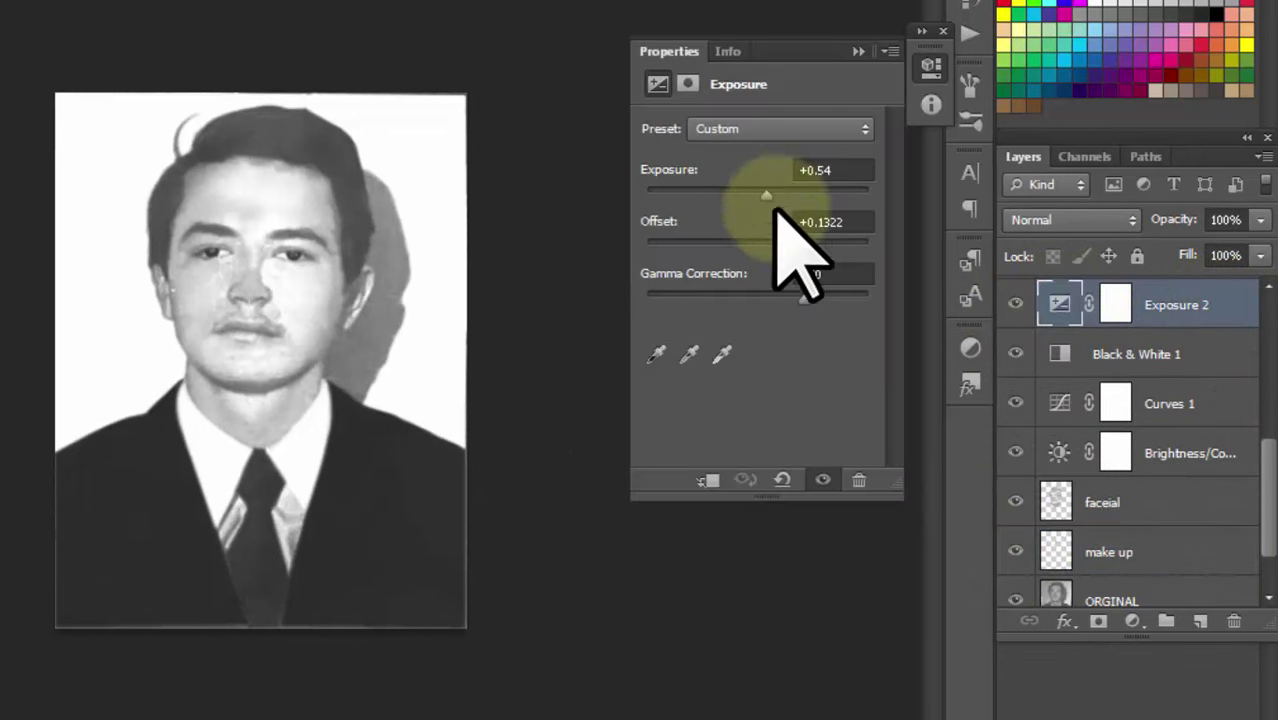
mouse_move(778, 292)
left_mouse_down()
mouse_move(815, 298)
mouse_move(825, 282)
mouse_move(822, 298)
left_mouse_up()
mouse_move(773, 243)
left_mouse_down()
mouse_move(748, 245)
mouse_move(770, 268)
mouse_move(778, 215)
mouse_move(736, 200)
mouse_move(759, 196)
left_mouse_up()
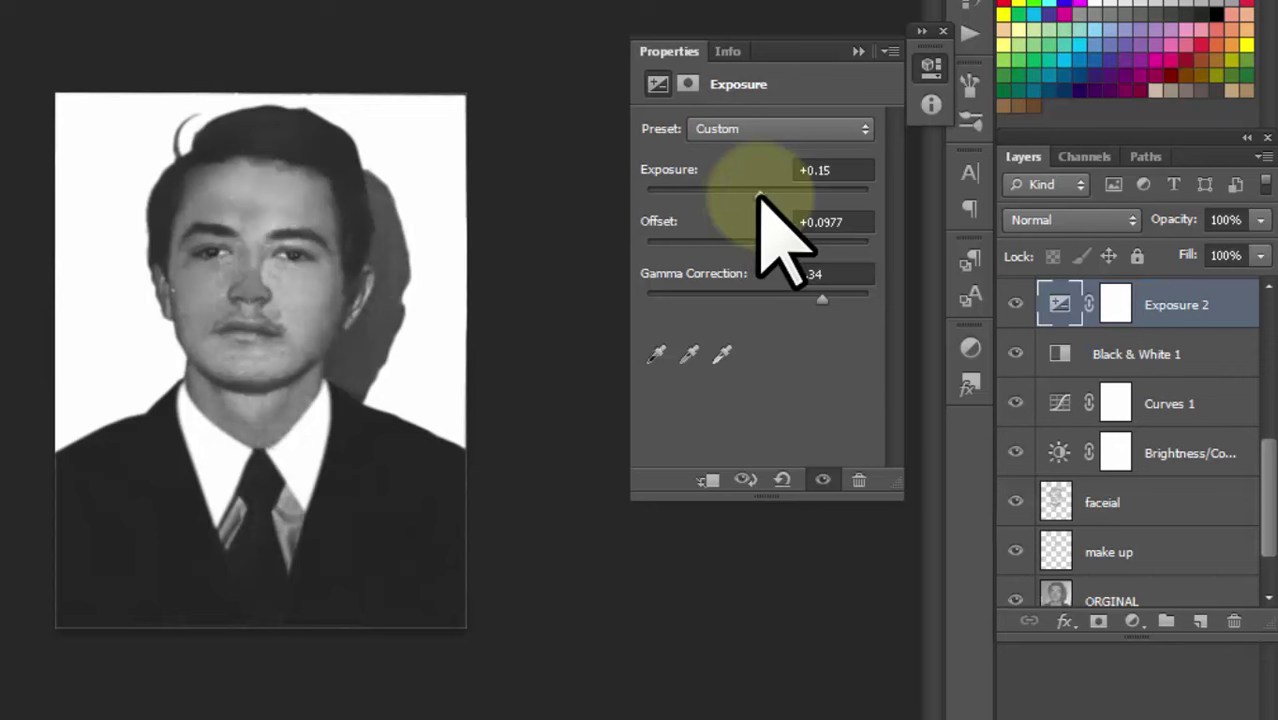
left_click_drag(779, 243, 795, 245)
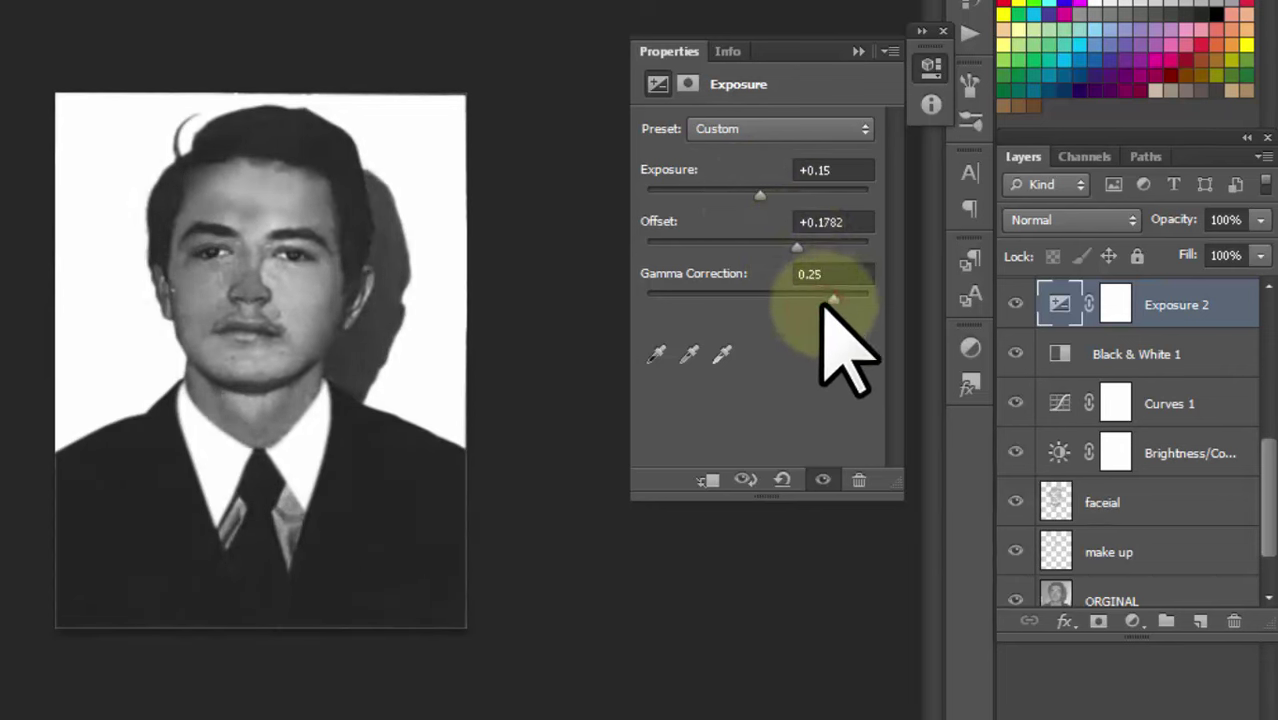
left_click_drag(825, 303, 805, 300)
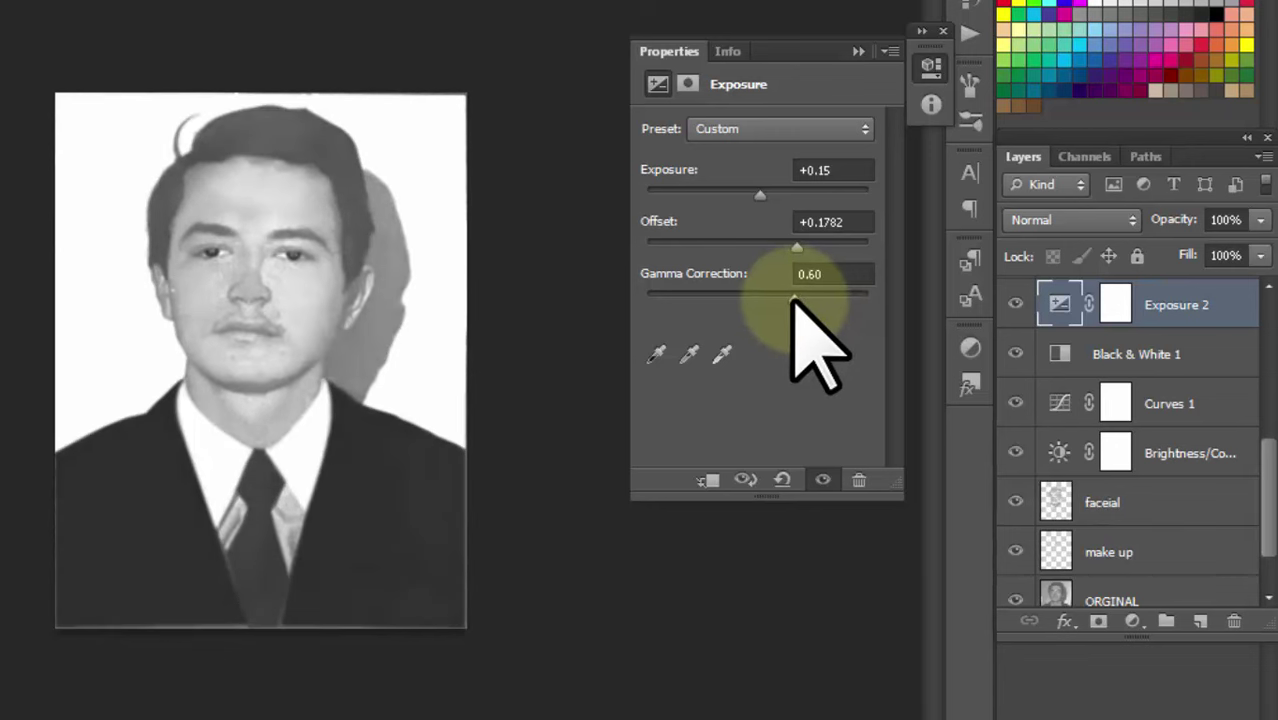
left_click(858, 51)
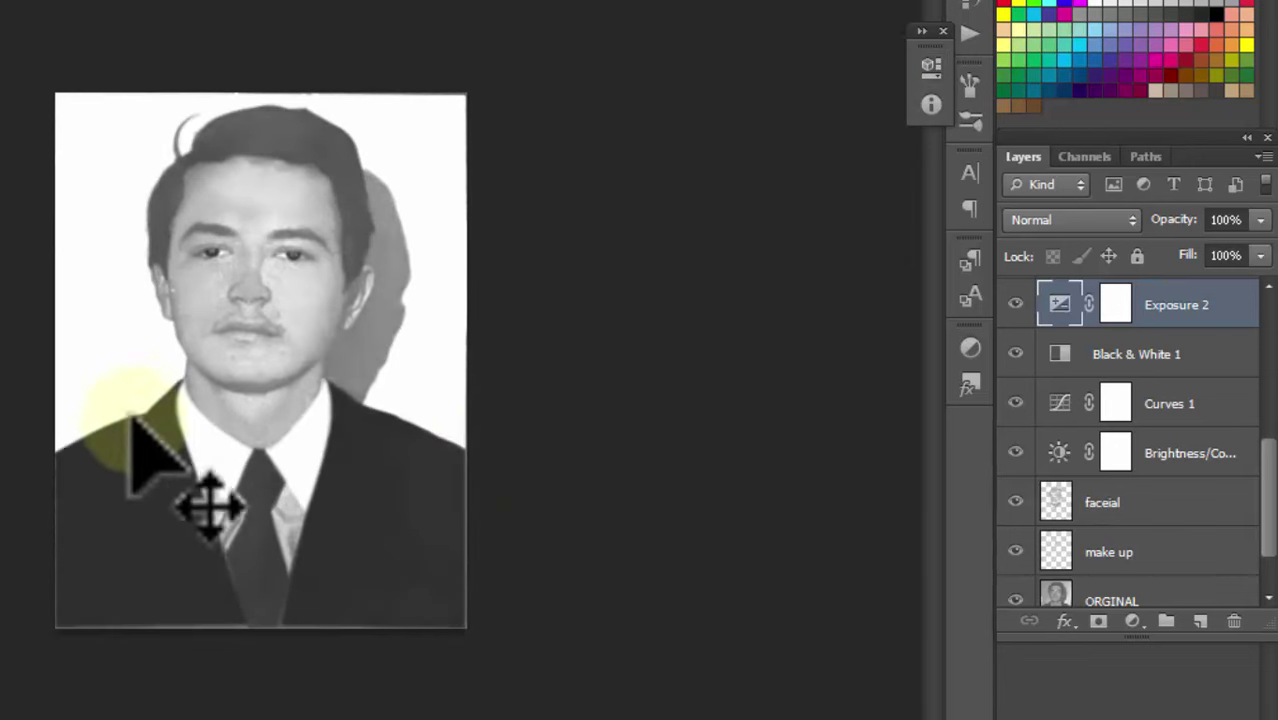
Zoom out and hide the ORGINAL layer to see the painted layers alone.
left_click_drag(533, 282, 626, 262)
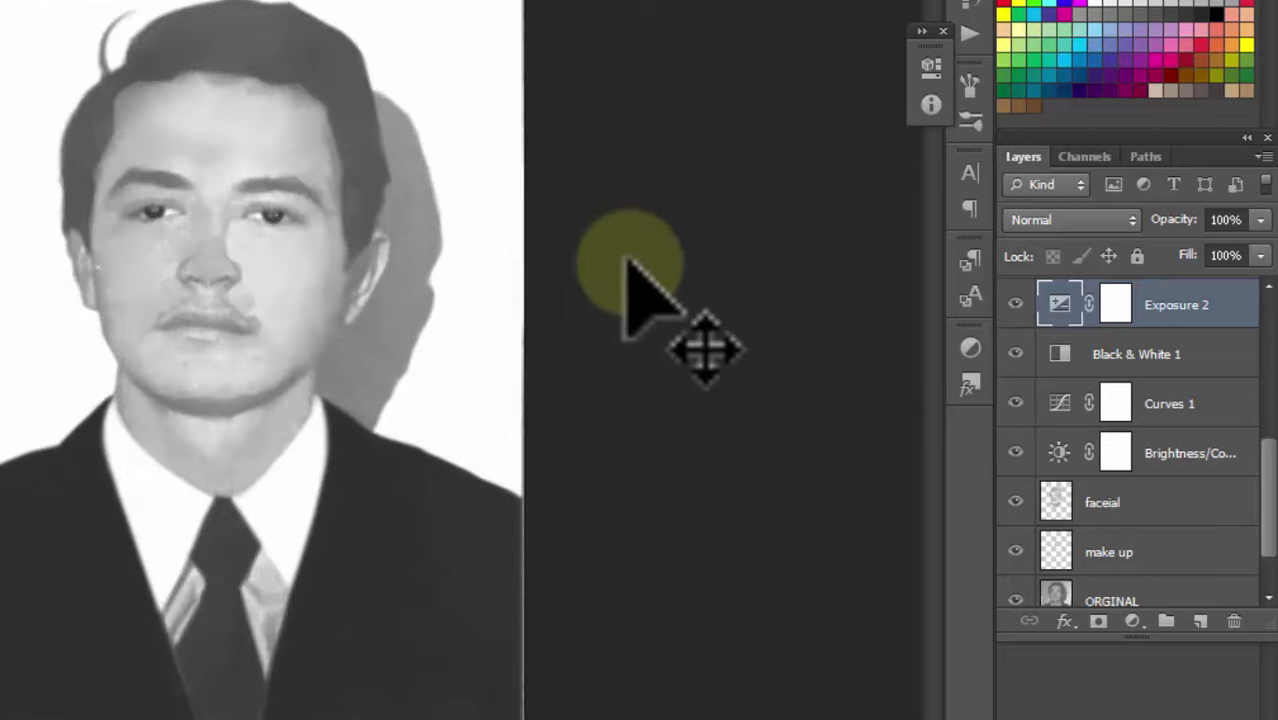
key("ctrl+minus")
left_click_drag(1270, 505, 1268, 536)
left_click(1016, 532)
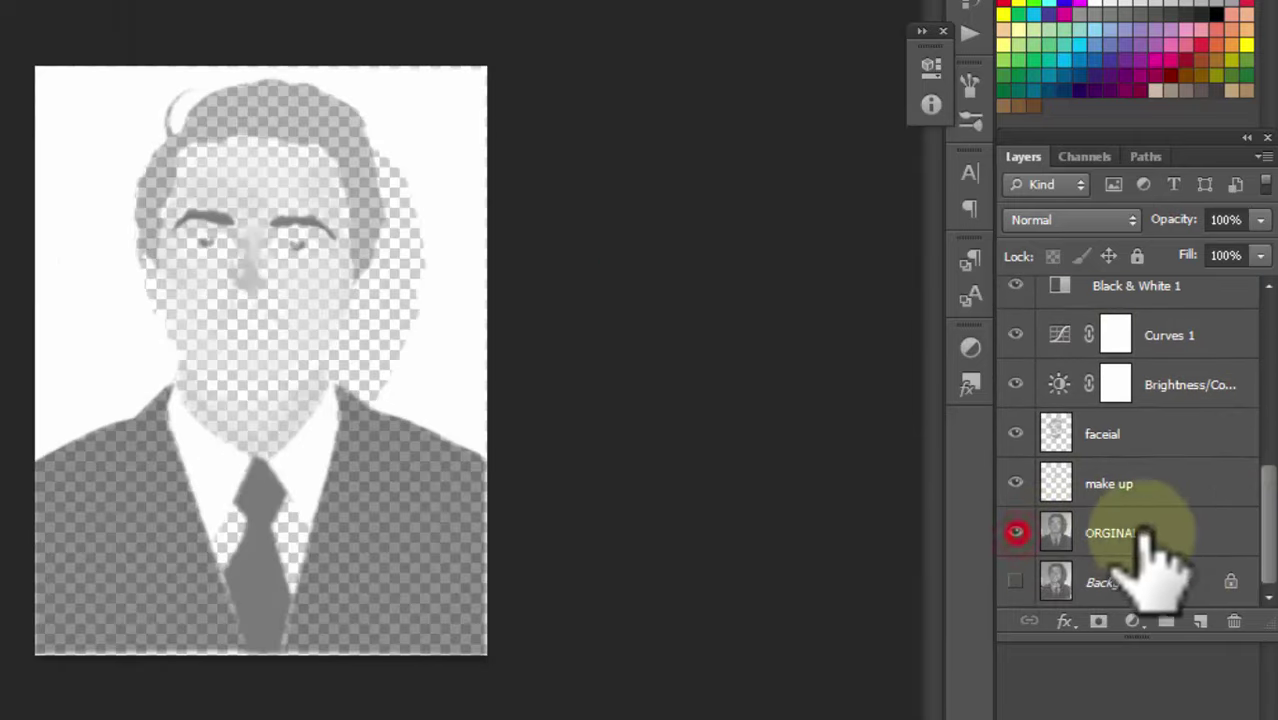
Show ORGINAL again, expand Group 2 and make the hair layer visible.
left_click(1184, 531)
left_click_drag(1264, 585, 1266, 345)
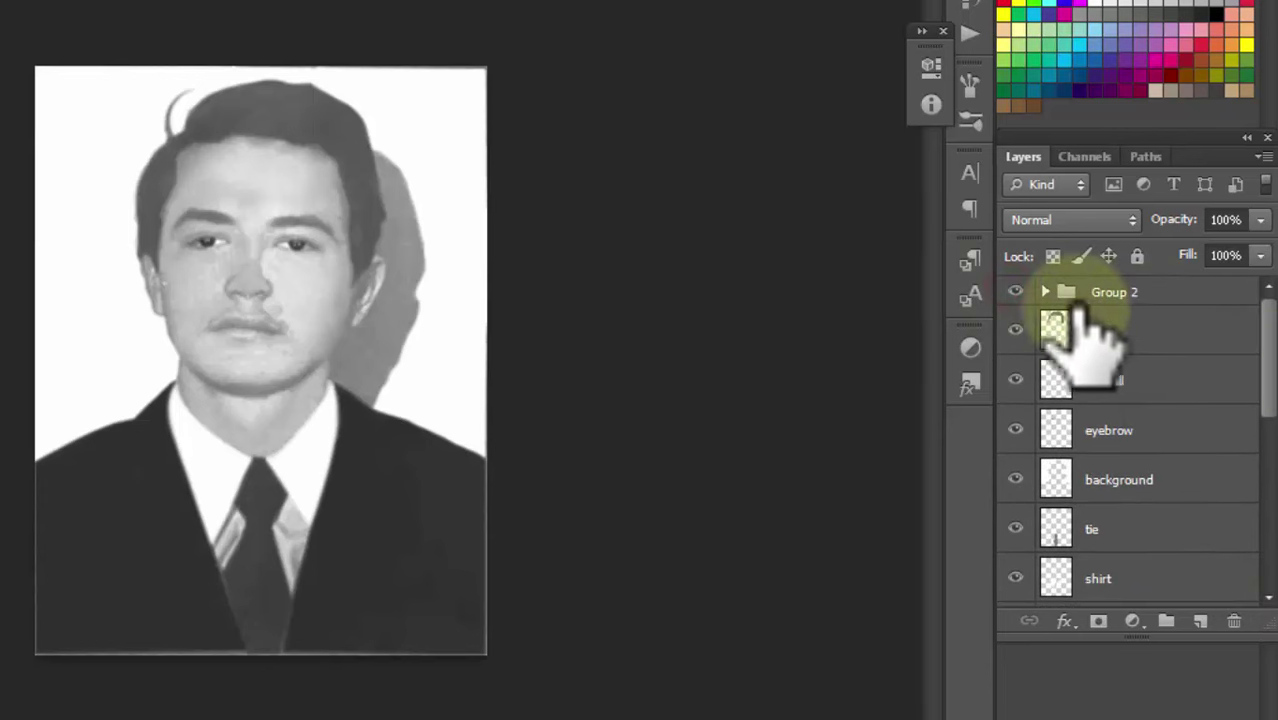
left_click(1046, 291)
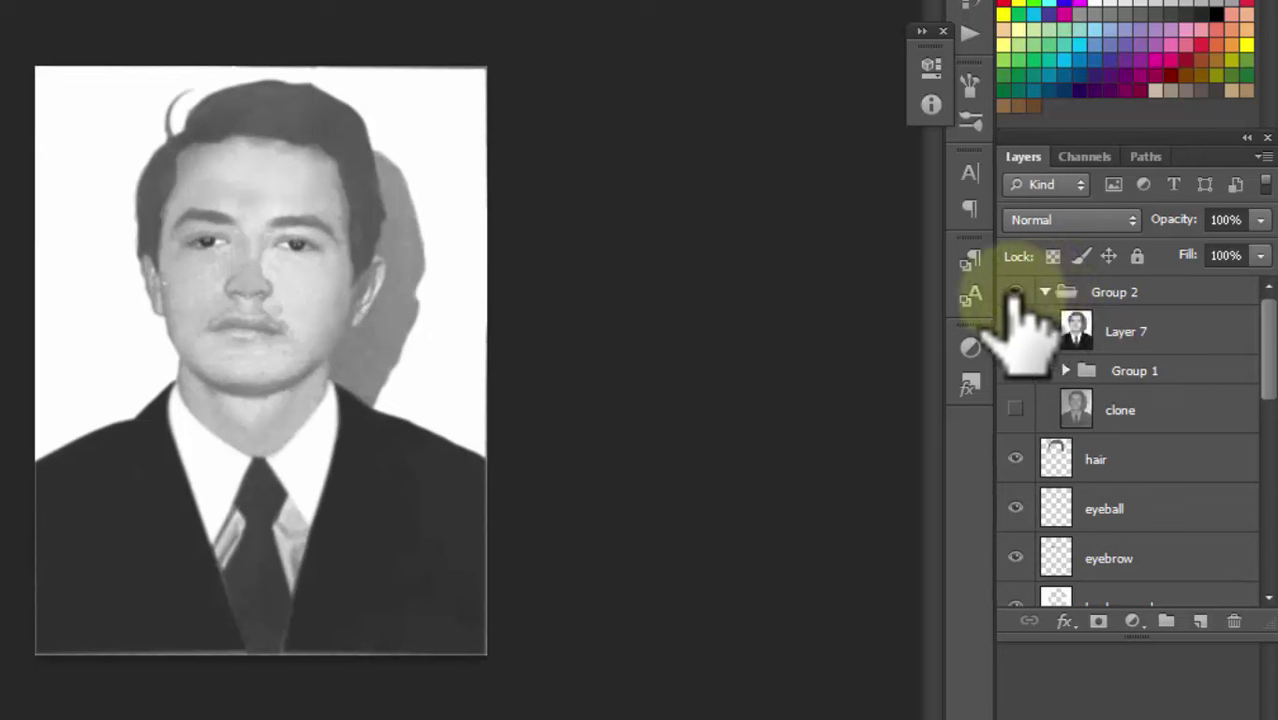
left_click_drag(1268, 386, 1272, 450)
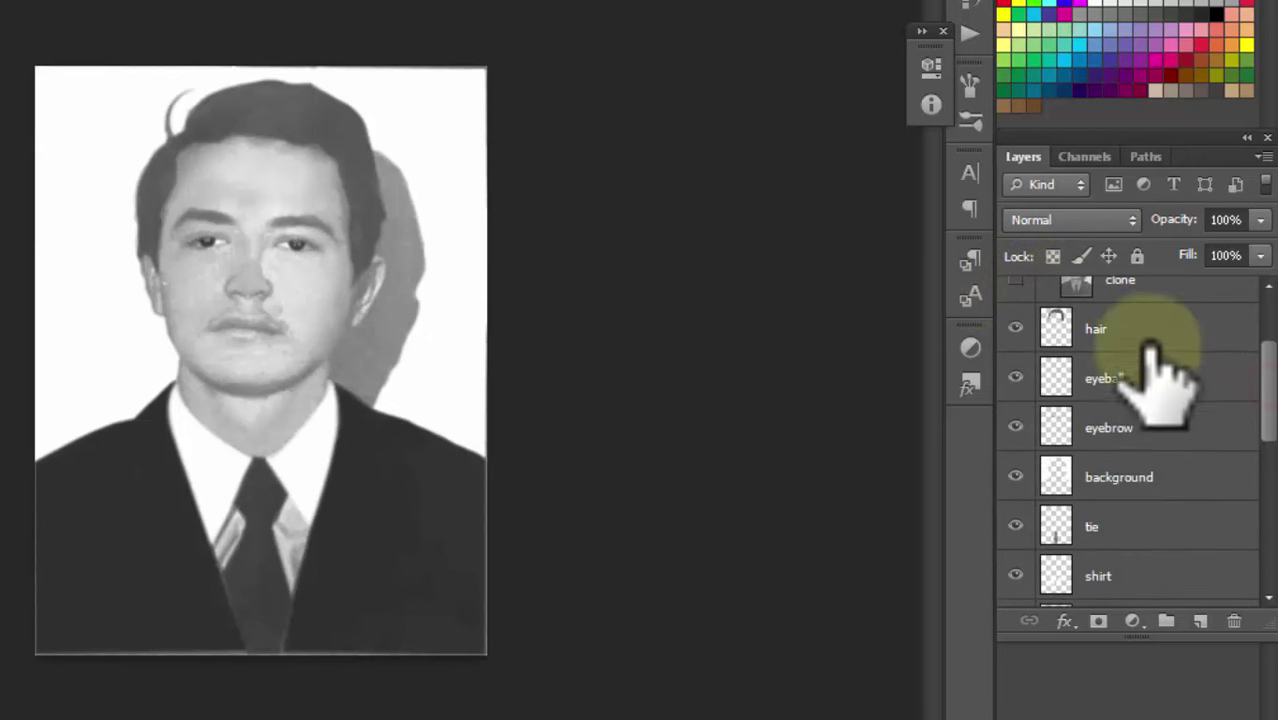
left_click(1149, 336)
left_click(1017, 330)
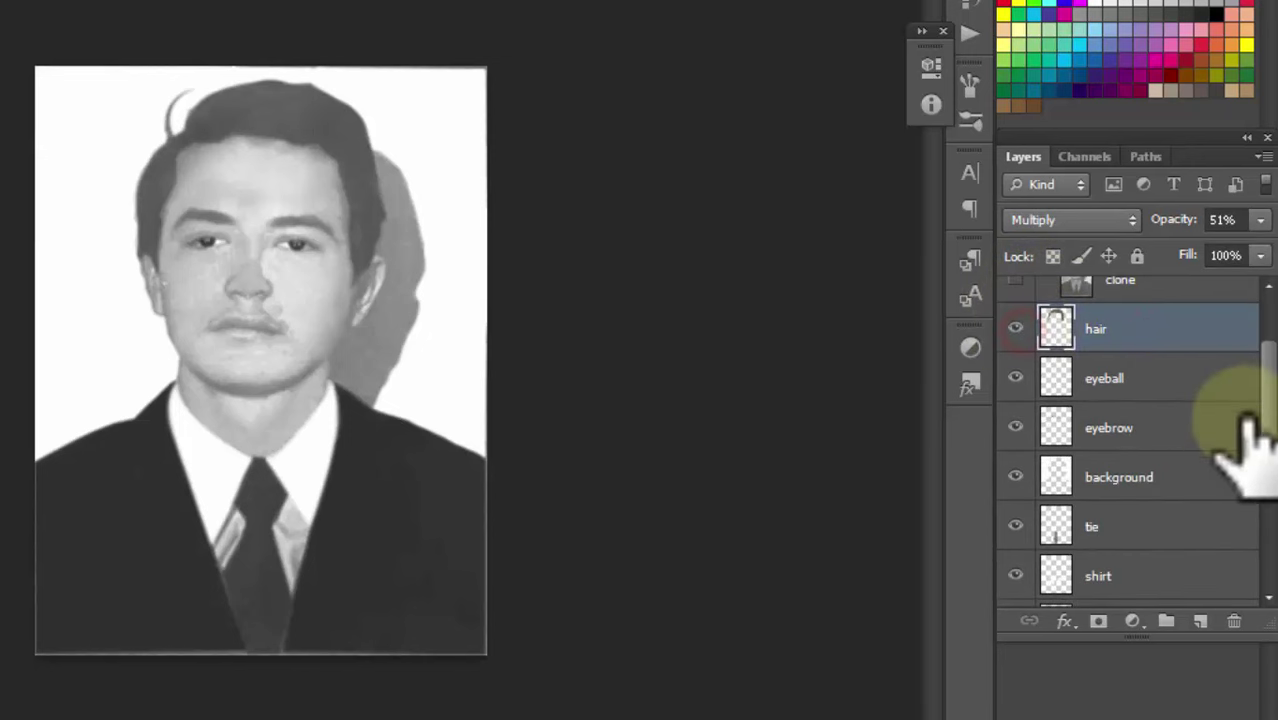
Group the layers from Black & White 1 through make up into Group 3.
mouse_move(1272, 450)
left_mouse_down()
mouse_move(1264, 422)
mouse_move(1264, 585)
left_mouse_up()
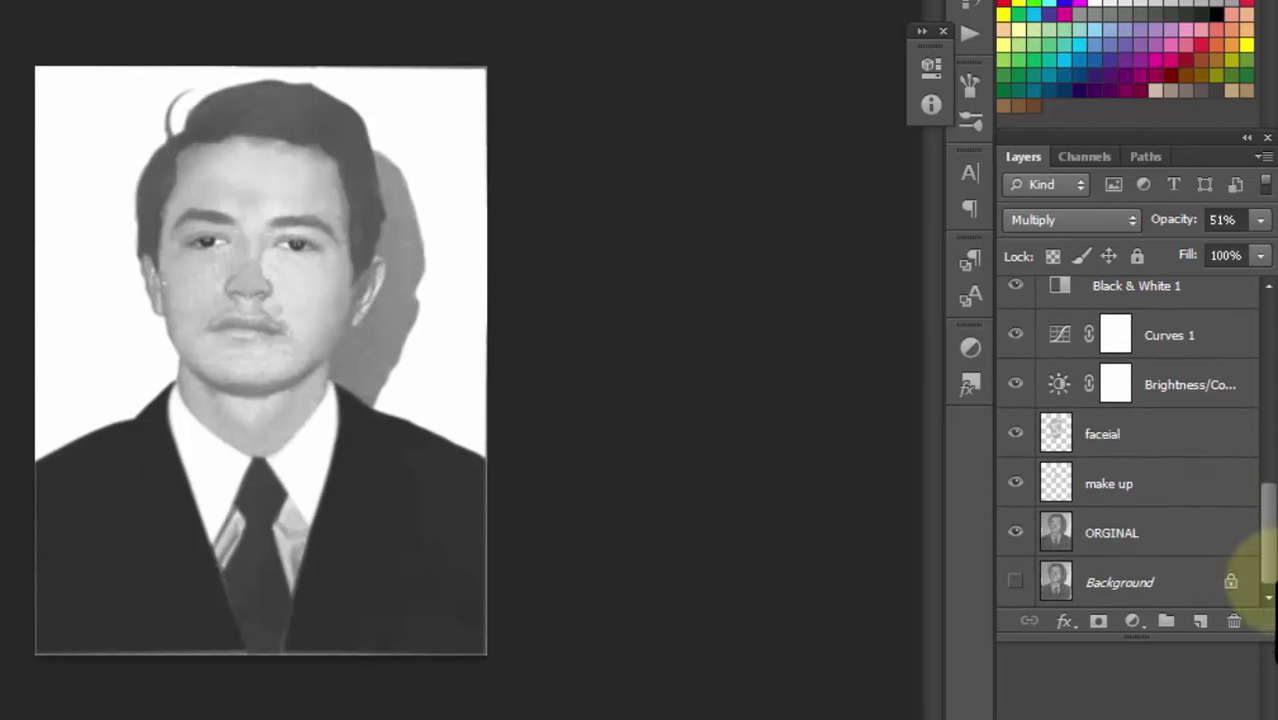
left_click(1188, 480, "shift")
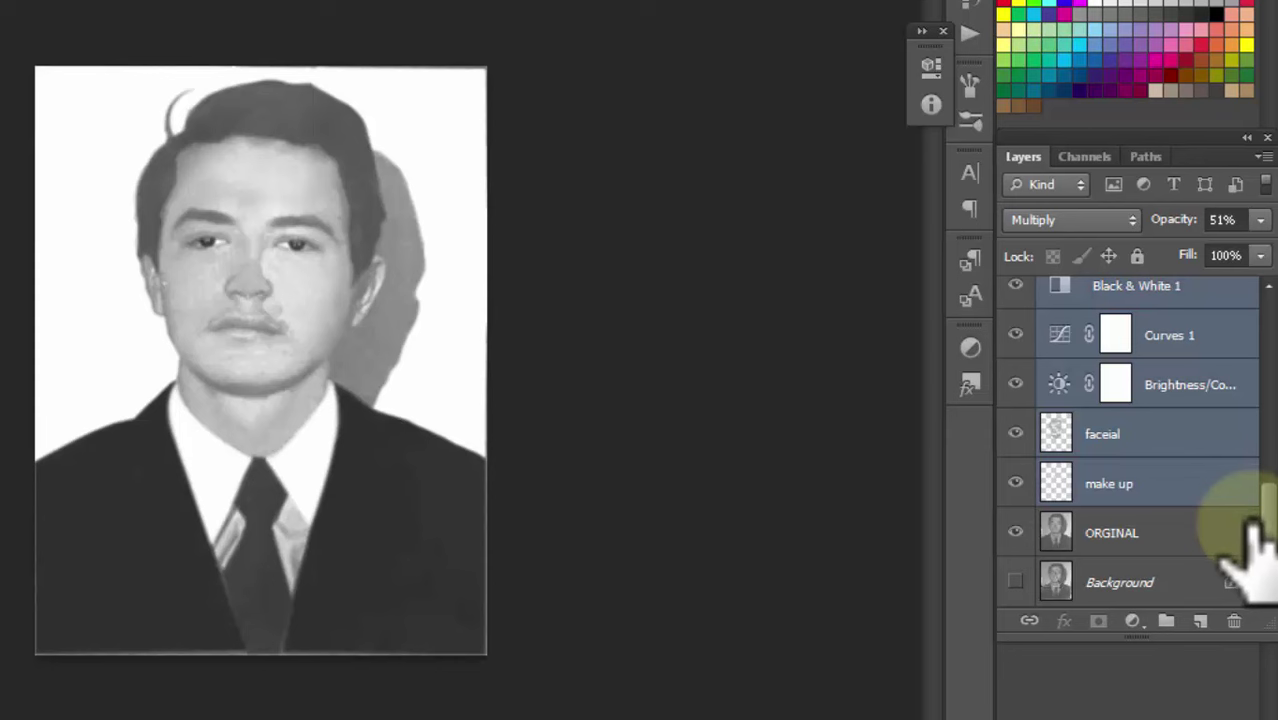
key("ctrl+g")
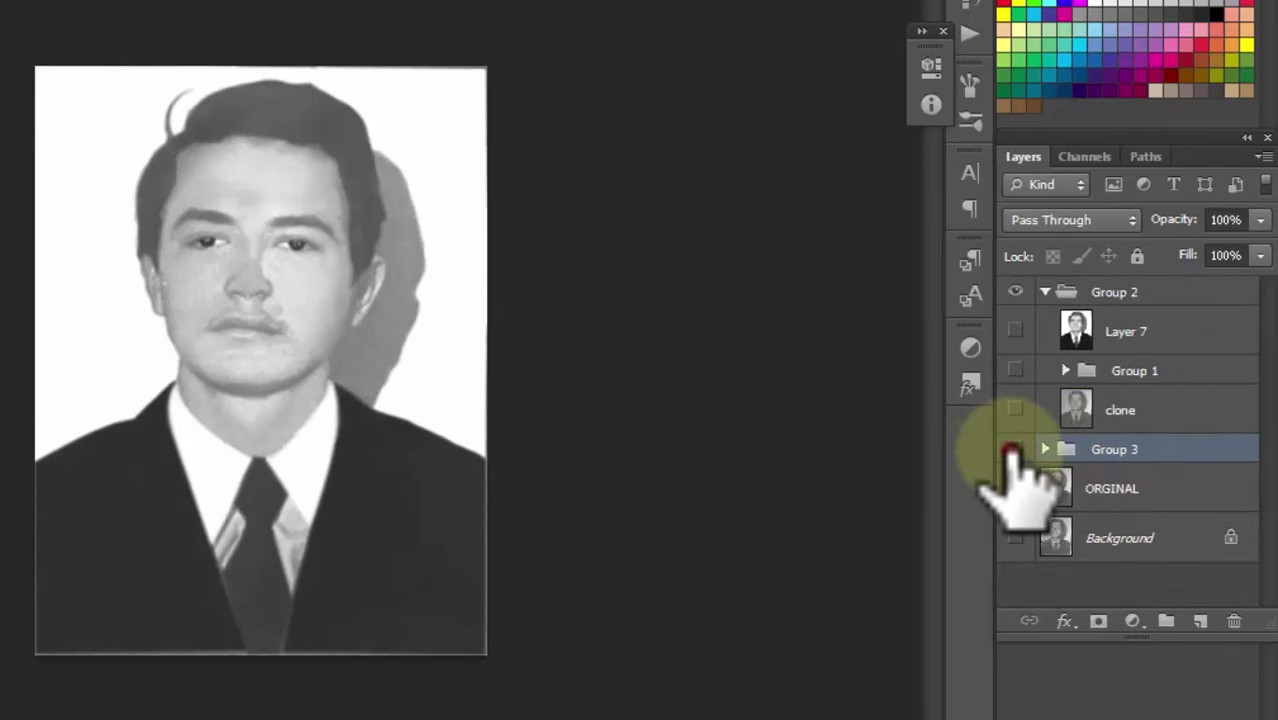
Toggle Group 3, ORGINAL and Background visibility to compare before and after restoration.
left_click(1012, 450)
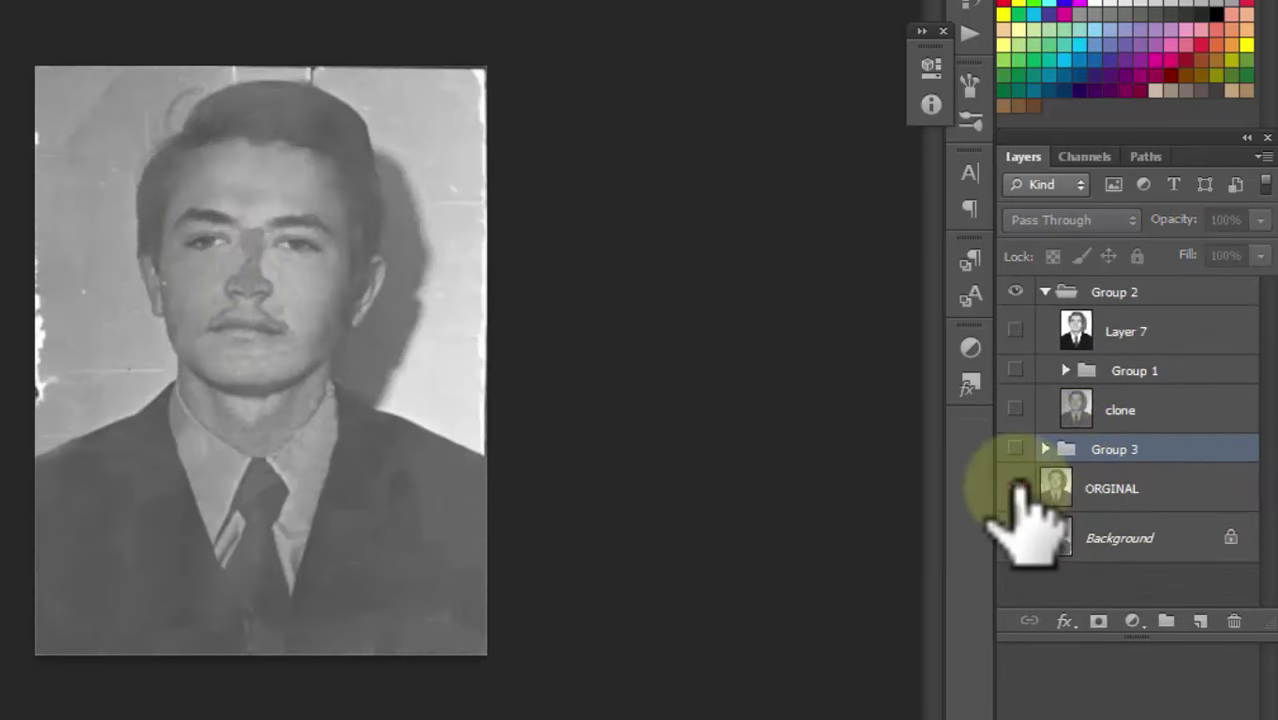
left_click(1015, 488)
left_click(1015, 538)
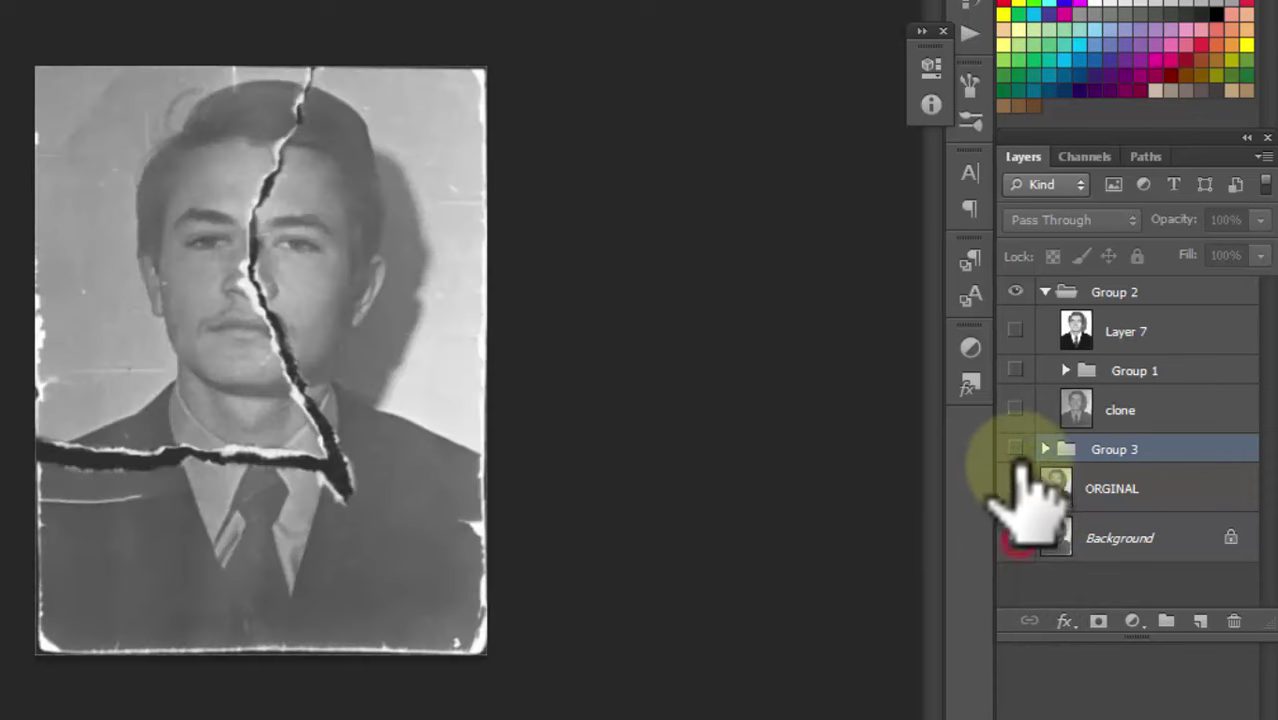
left_click(1015, 450)
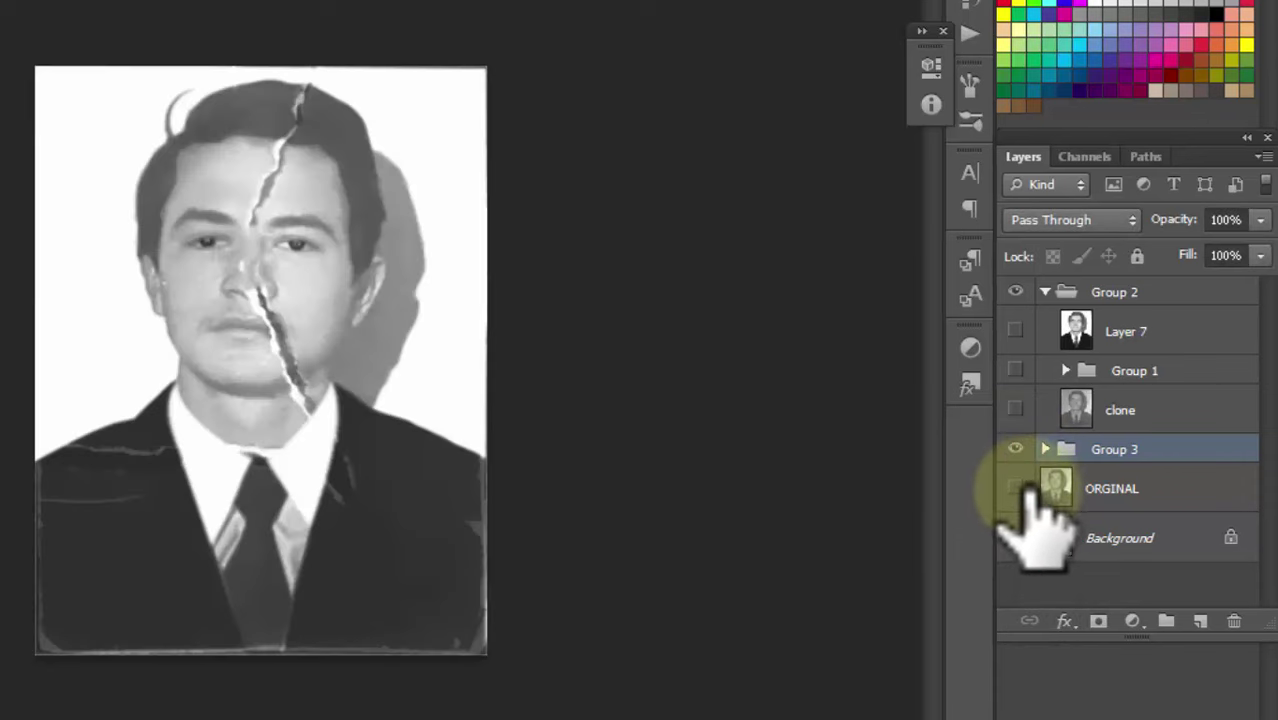
left_click(1015, 535)
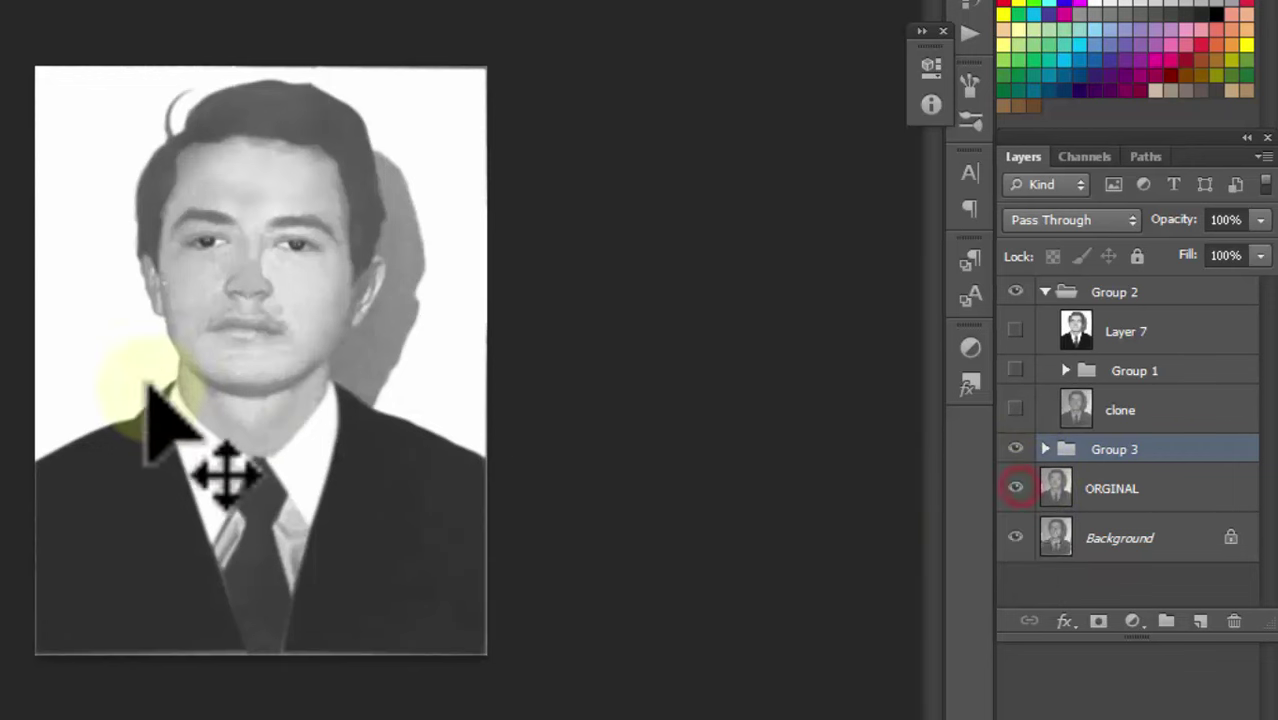
left_click(1015, 450)
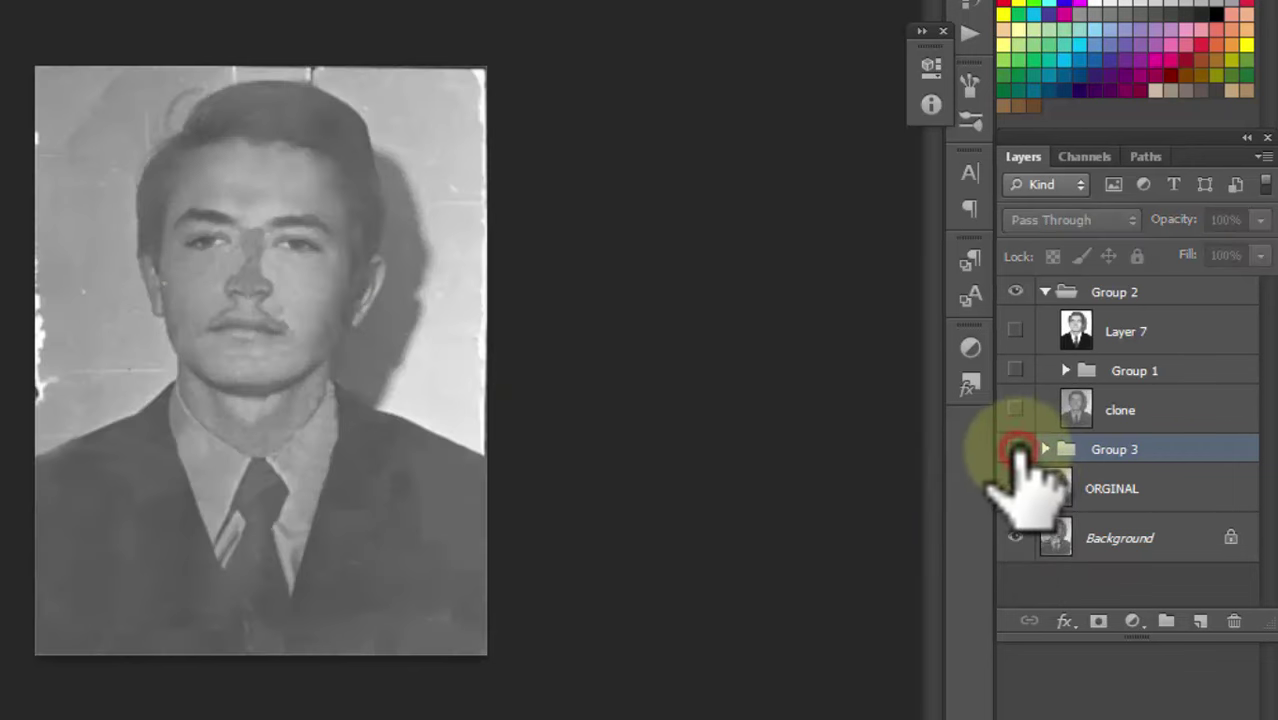
left_click(1015, 450)
left_click(1015, 450)
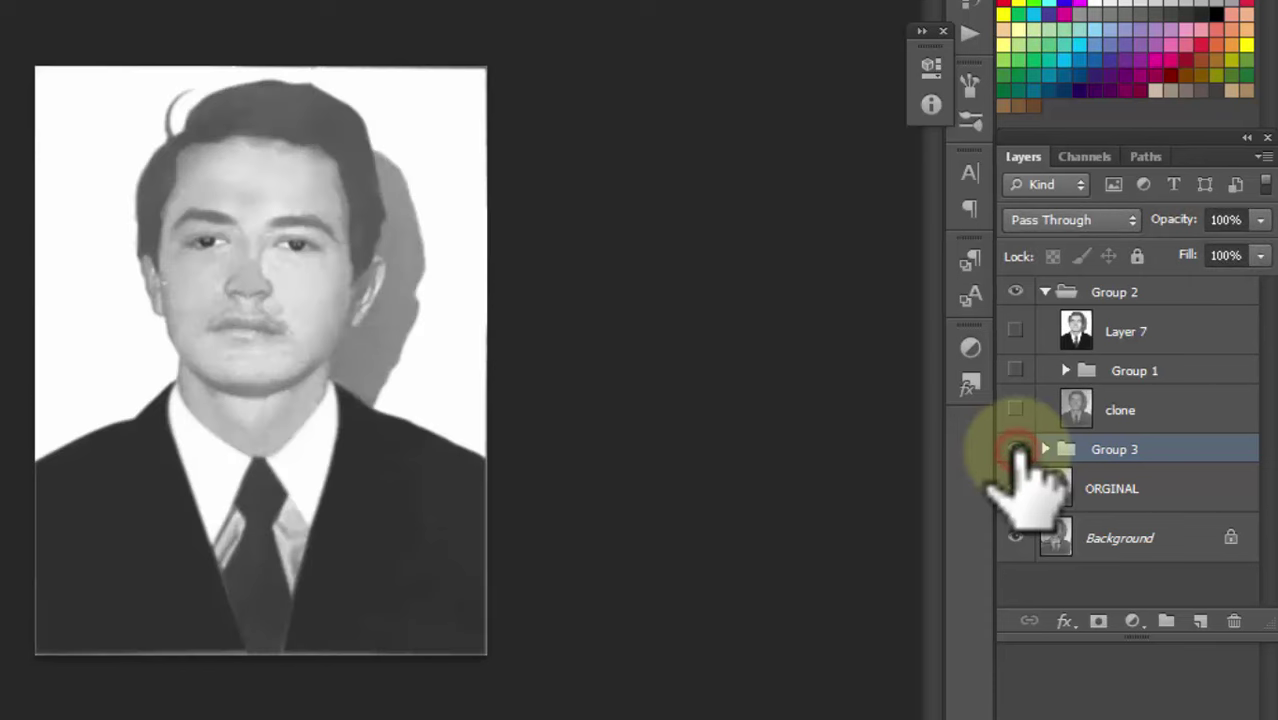
left_click(1015, 450)
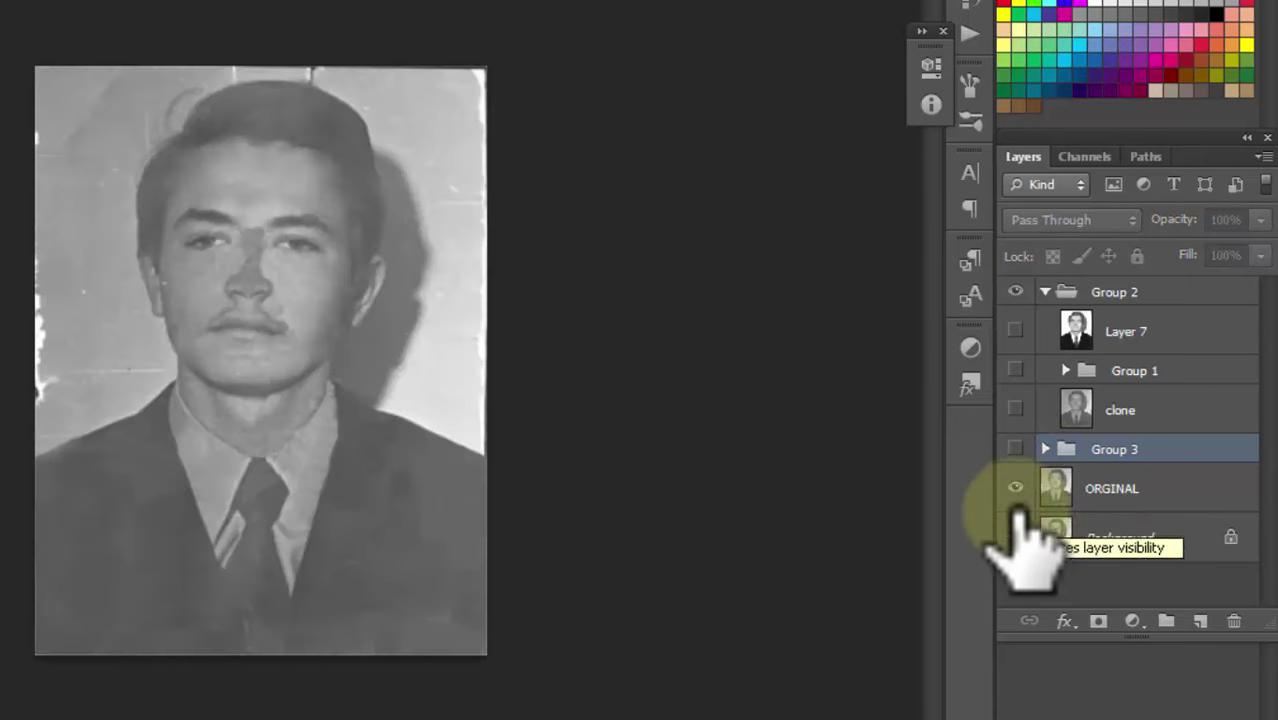
left_click(1015, 489)
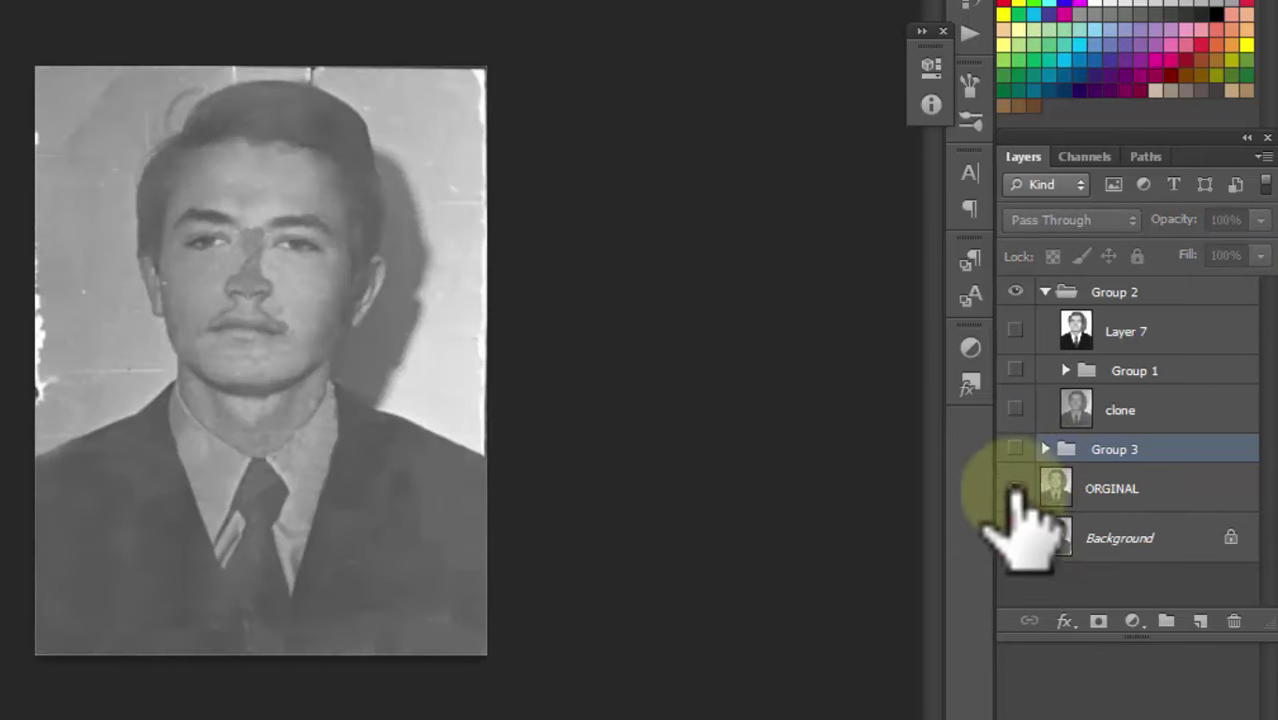
left_click(1015, 449)
Compare the clone layer against Group 3, then show clone and Layer 7.
scroll(414, 400, "up", 2)
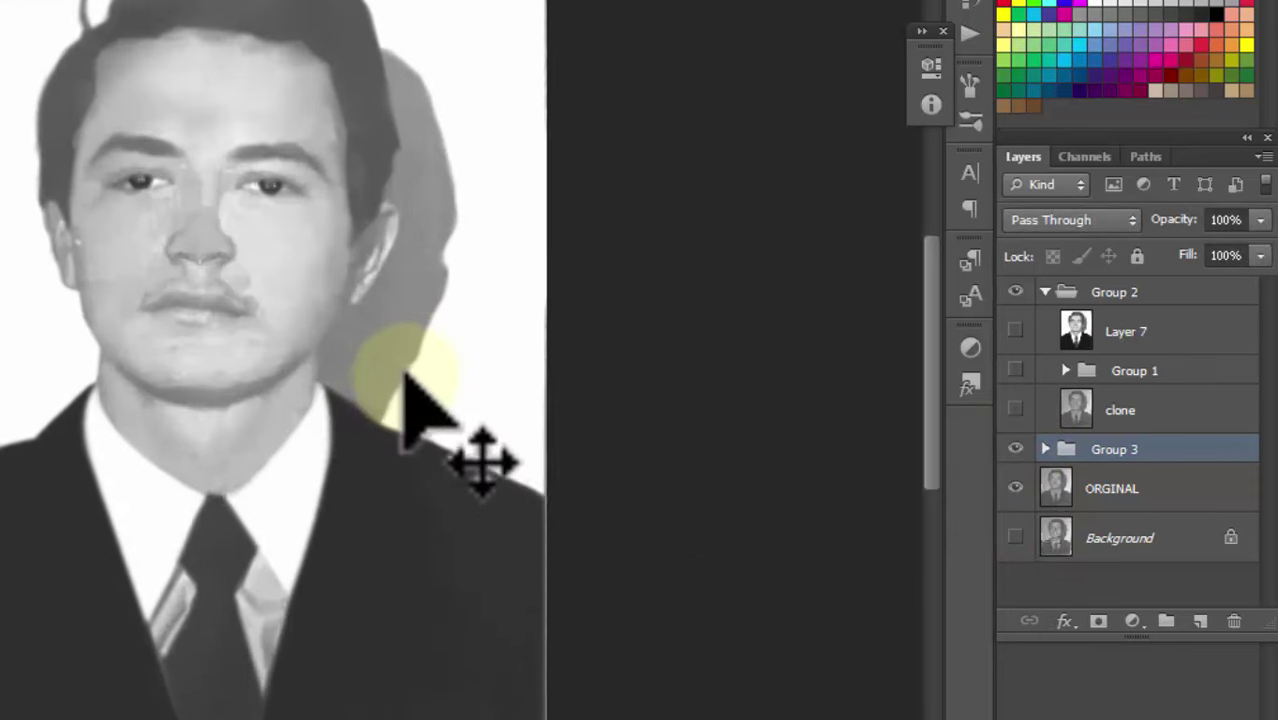
scroll(516, 485, "up", 1)
scroll(527, 495, "down", 1)
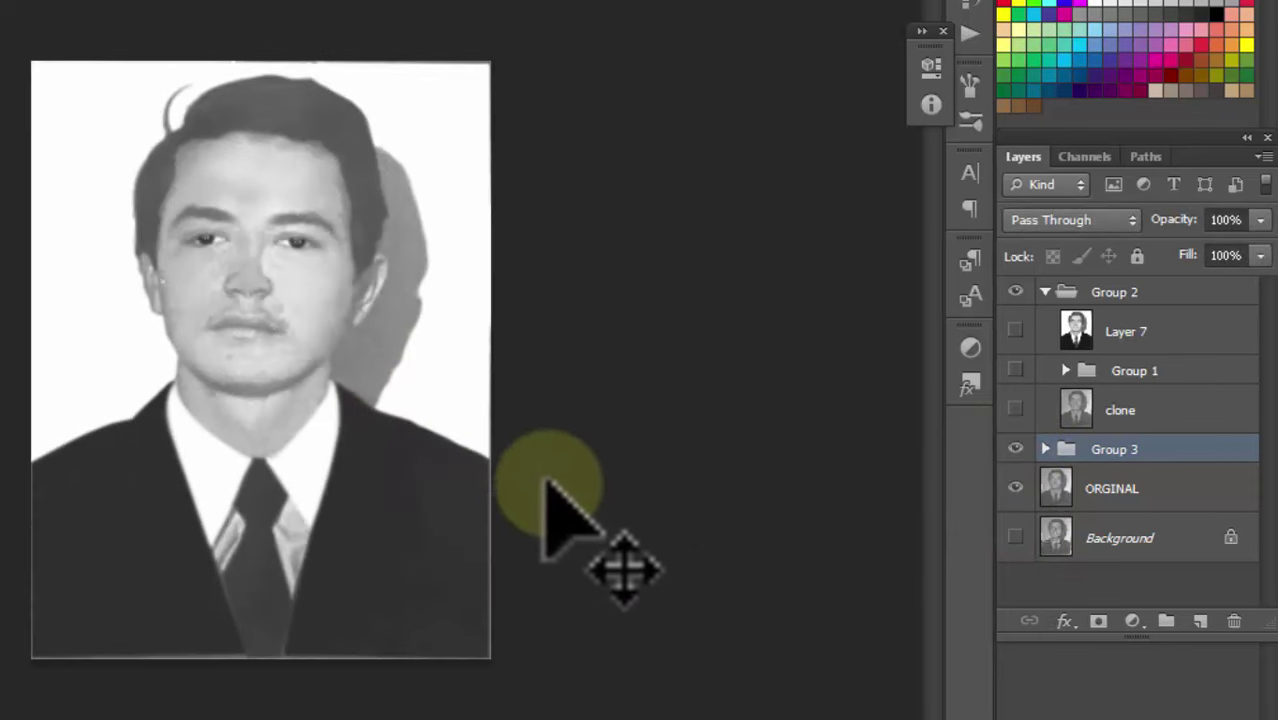
scroll(553, 485, "down", 1)
scroll(555, 485, "up", 1)
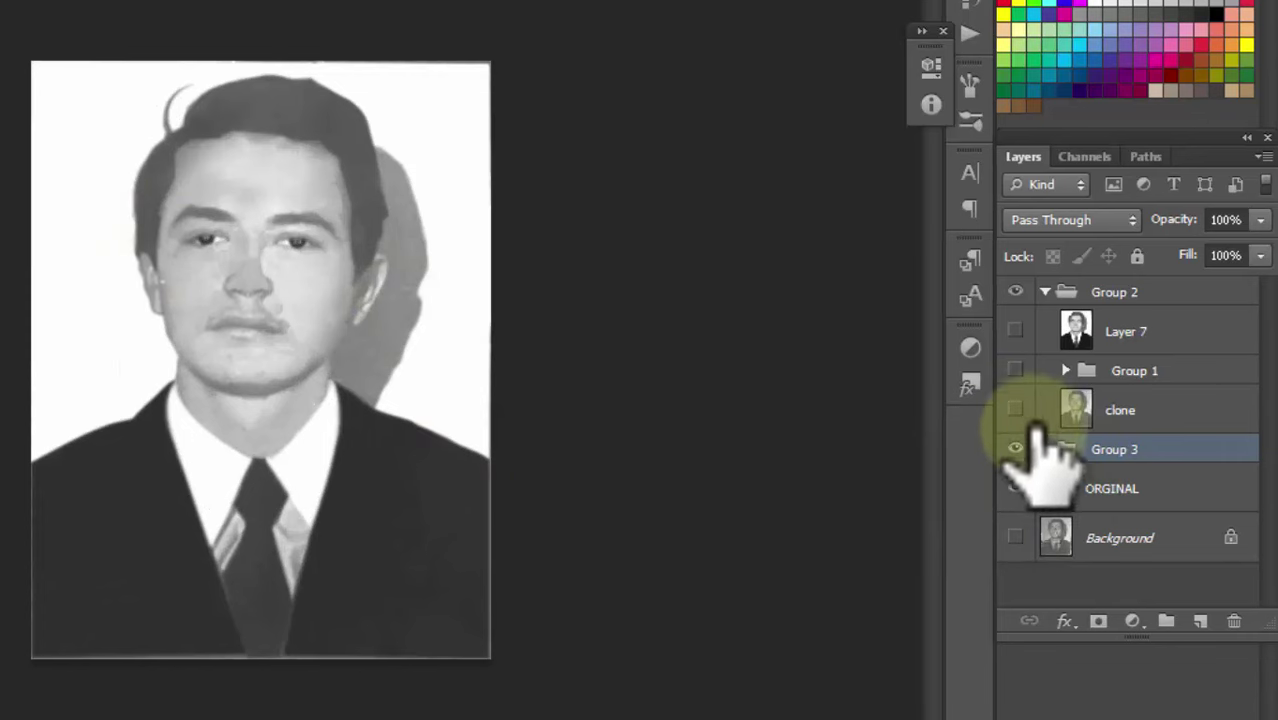
left_click(1014, 411)
left_click(1016, 410)
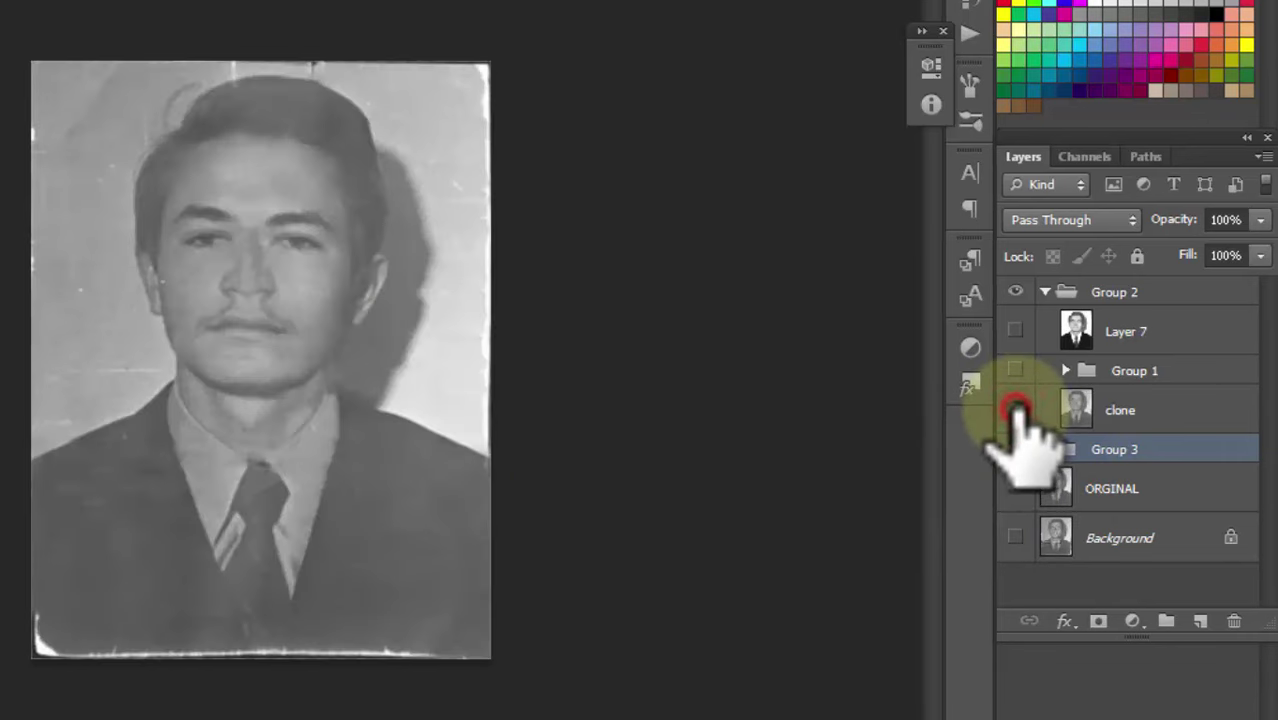
left_click(1015, 410)
left_click(1015, 449)
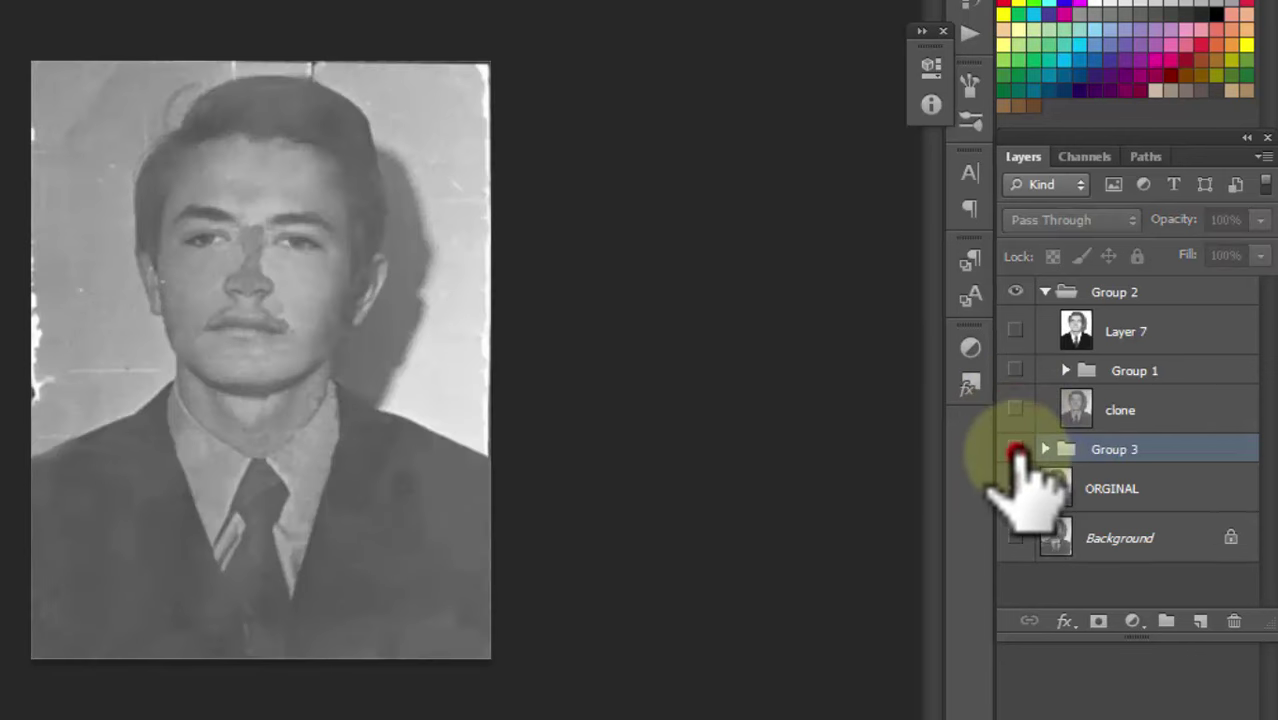
left_click(1015, 488)
left_click(1015, 449)
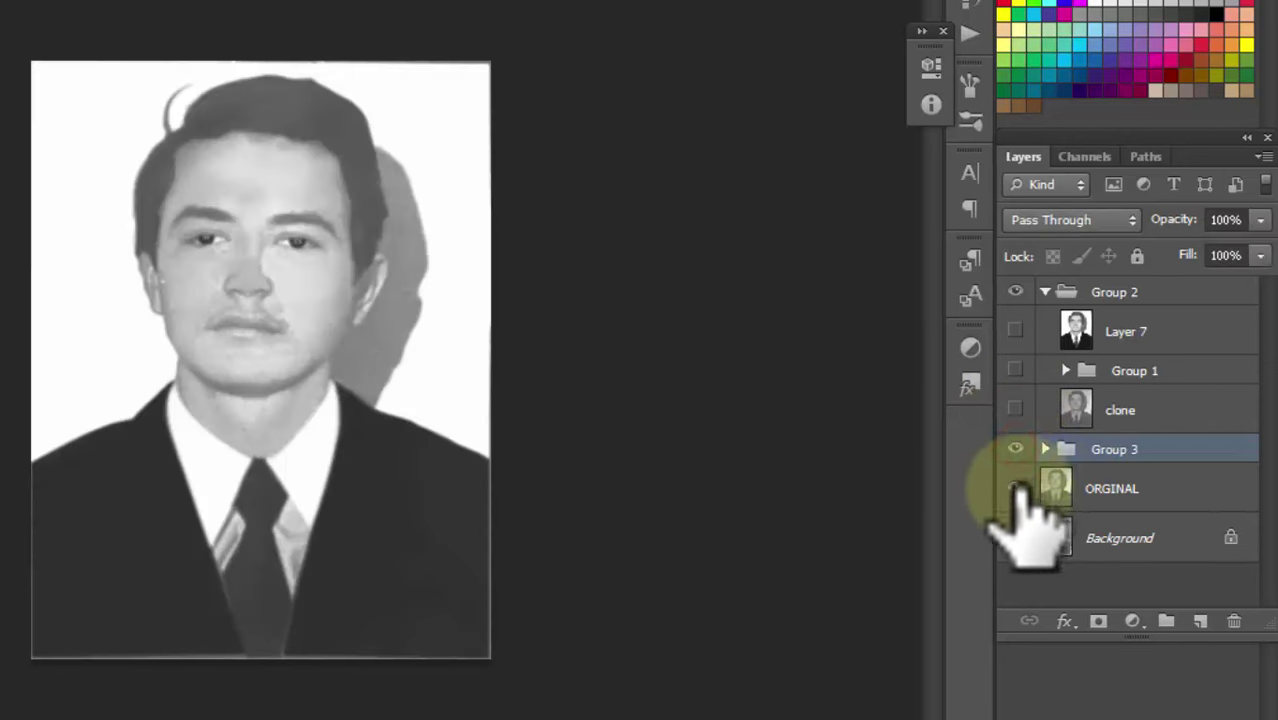
left_click(1015, 410)
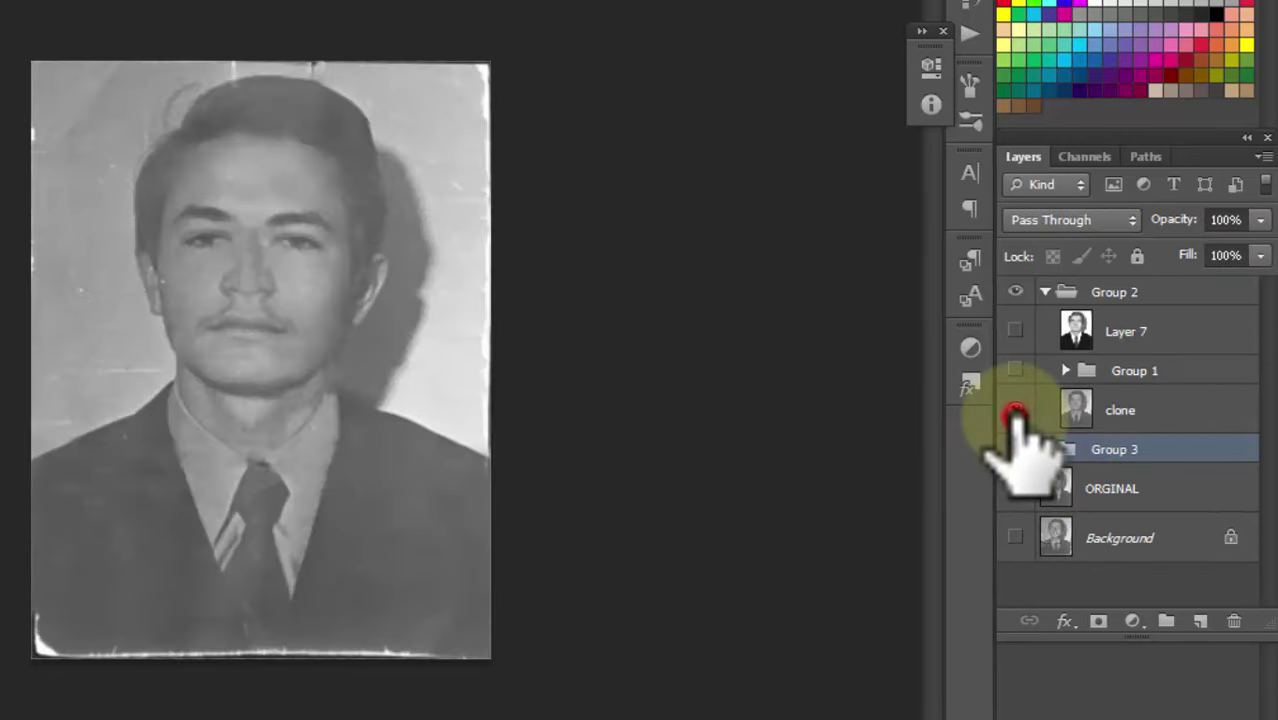
left_click(1016, 332)
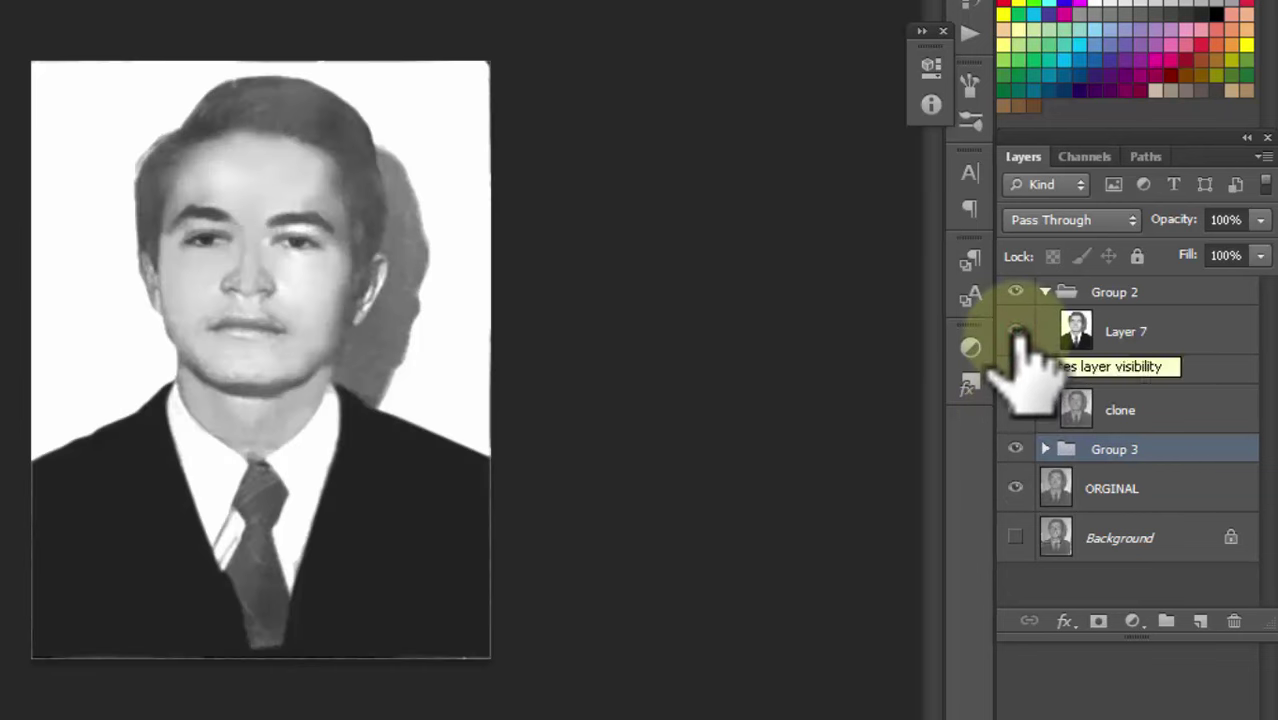